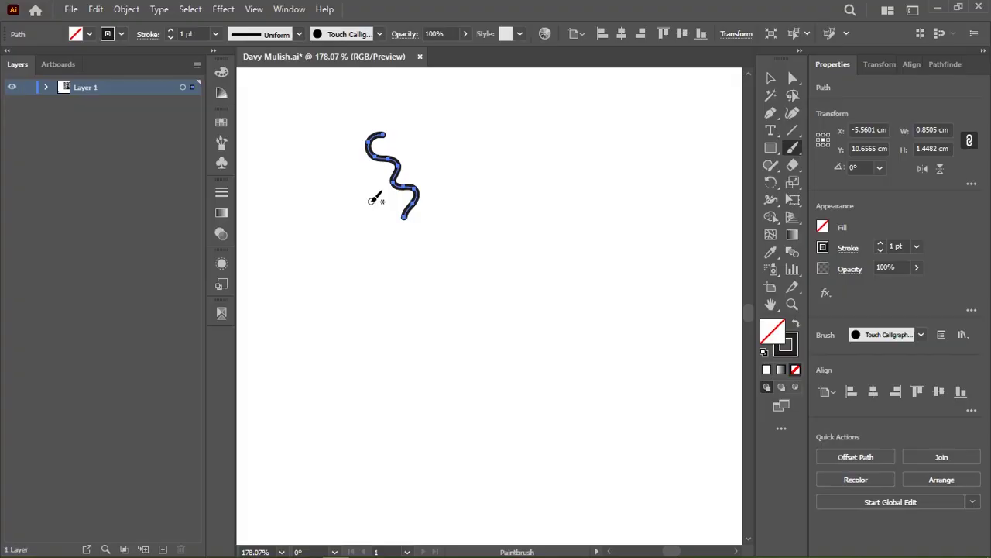
Undo the test squiggle, then brush the underlined greeting 'hey guyz!'
key("ctrl+z")
left_click_drag(245, 153, 267, 205)
mouse_move(260, 186)
left_mouse_down()
mouse_move(291, 198)
mouse_move(311, 177)
left_mouse_up()
left_click_drag(313, 167, 349, 199)
left_click_drag(361, 125, 421, 100)
left_click_drag(314, 229, 494, 152)
left_click_drag(446, 77, 464, 97)
scroll(465, 165, "down", 2)
scroll(465, 166, "up", 3)
Handwrite 'Welcome to yet another episode of #DBS aka'
mouse_move(257, 318)
left_mouse_down()
mouse_move(296, 329)
mouse_move(496, 224)
left_mouse_up()
left_click_drag(521, 232, 568, 157)
left_click_drag(536, 193, 582, 136)
mouse_move(297, 379)
left_mouse_down()
mouse_move(561, 232)
mouse_move(592, 230)
left_mouse_up()
scroll(583, 240, "down", 1)
left_click_drag(608, 214, 652, 189)
left_click_drag(345, 392, 330, 430)
left_click_drag(370, 372, 453, 360)
mouse_move(519, 325)
left_mouse_down()
mouse_move(577, 296)
mouse_move(589, 303)
left_mouse_up()
scroll(465, 325, "down", 3)
Handwrite 'During BREAK SESSION', redoing the misspelled BREAK, and double-underline SESSION
left_click_drag(327, 339, 364, 340)
left_click_drag(379, 333, 574, 218)
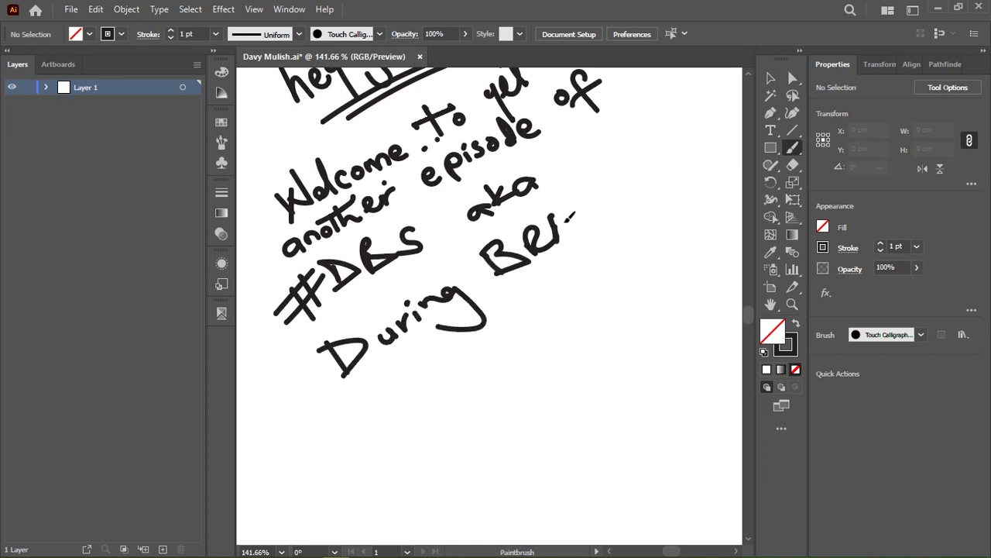
key("ctrl+z")
key("ctrl+z")
left_click_drag(533, 252, 558, 224)
mouse_move(557, 232)
left_mouse_down()
mouse_move(612, 186)
mouse_move(643, 178)
left_mouse_up()
mouse_move(465, 360)
left_mouse_down()
mouse_move(496, 356)
mouse_move(611, 256)
left_mouse_up()
scroll(579, 343, "down", 3)
scroll(465, 310, "down", 3)
left_click_drag(358, 273, 308, 340)
Handwrite 'Today's episode is on myself aka' plus the double-underlined name
left_click_drag(337, 314, 356, 350)
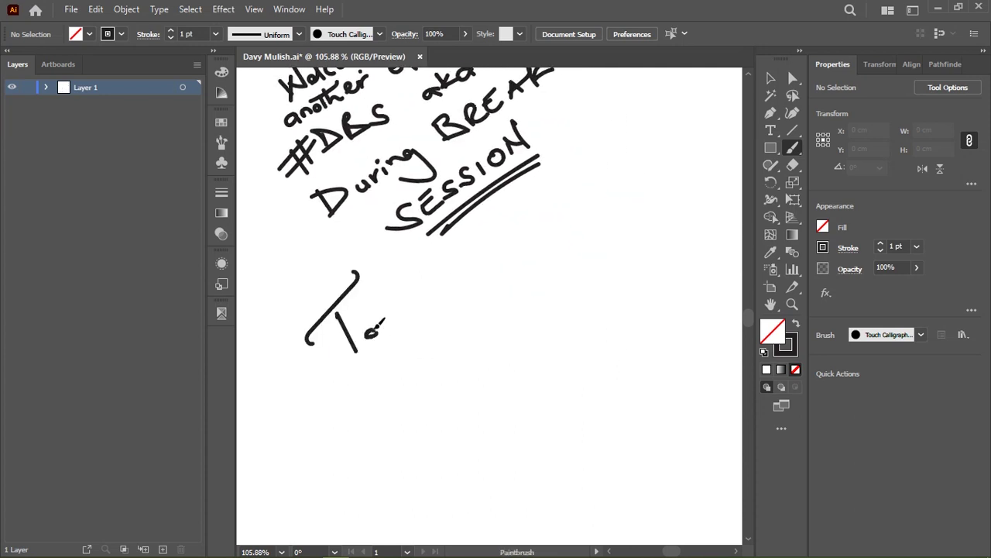
left_click_drag(376, 317, 433, 306)
left_click_drag(456, 271, 446, 319)
left_click_drag(496, 248, 533, 267)
left_click_drag(542, 209, 659, 124)
left_click_drag(670, 117, 709, 101)
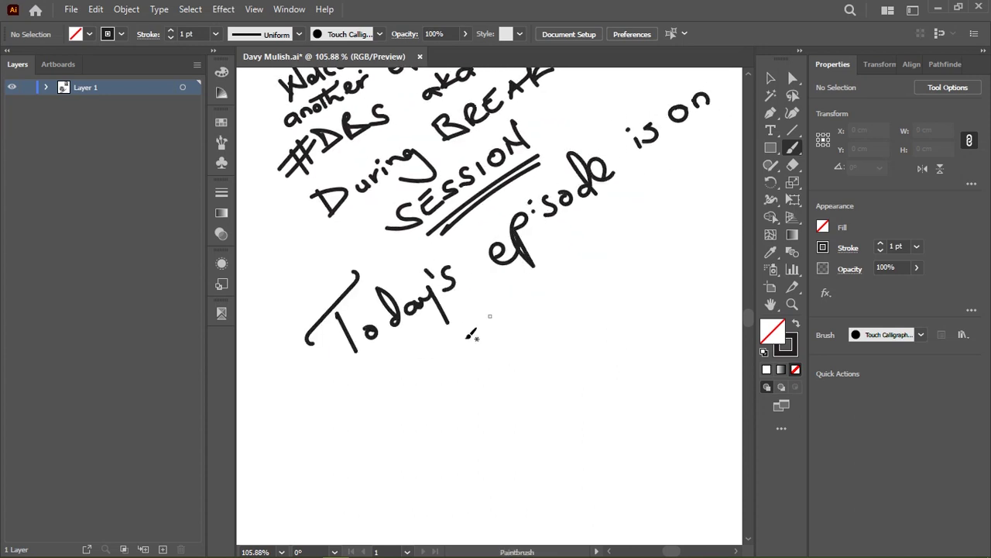
mouse_move(335, 434)
left_mouse_down()
mouse_move(387, 395)
mouse_move(457, 368)
left_mouse_up()
left_click_drag(388, 423, 430, 387)
left_click_drag(471, 341, 593, 256)
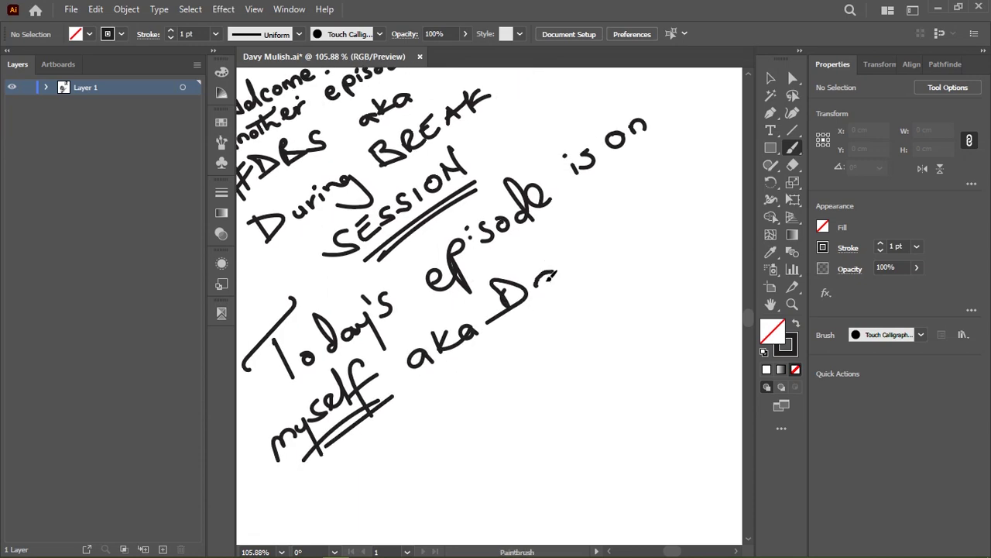
left_click_drag(542, 280, 701, 140)
left_click_drag(538, 314, 655, 225)
Handwrite 'I'm appreciating the close to 100 subscribers' below
scroll(490, 368, "down", 2)
mouse_move(484, 378)
left_mouse_down()
mouse_move(489, 369)
mouse_move(381, 206)
left_mouse_up()
left_click_drag(256, 329, 279, 348)
left_click_drag(287, 308, 256, 381)
mouse_move(292, 322)
left_mouse_down()
mouse_move(388, 247)
mouse_move(480, 193)
mouse_move(499, 203)
left_mouse_up()
left_click_drag(538, 130, 593, 101)
left_click_drag(306, 364, 354, 362)
left_click_drag(378, 329, 414, 310)
mouse_move(441, 290)
left_mouse_down()
mouse_move(454, 259)
mouse_move(468, 254)
left_mouse_up()
left_click_drag(492, 242, 491, 246)
left_click_drag(534, 210, 672, 133)
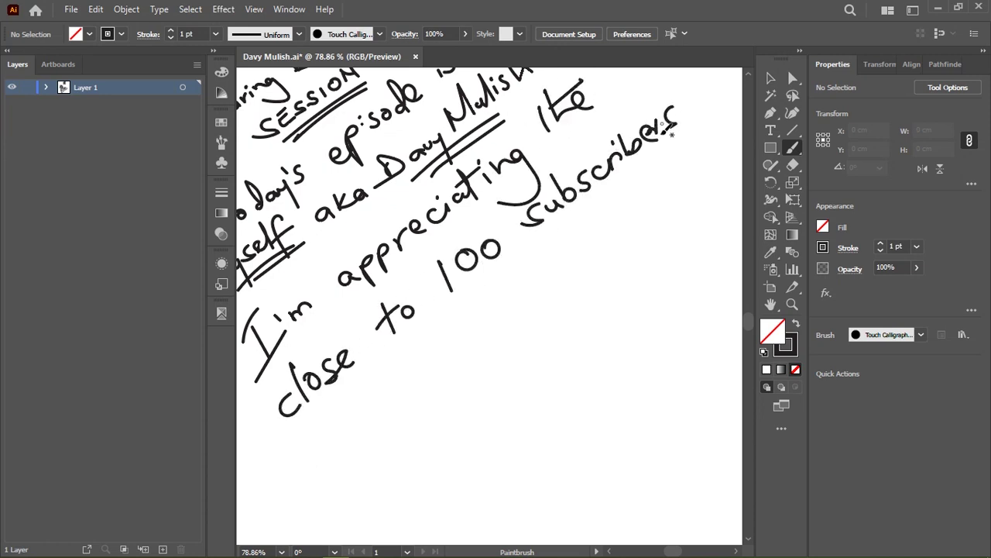
Handwrite '2022 has given me' with 'me' underlined
left_click_drag(330, 439, 420, 391)
left_click_drag(437, 329, 492, 325)
mouse_move(539, 282)
left_mouse_down()
mouse_move(552, 259)
mouse_move(597, 233)
left_mouse_up()
left_click_drag(604, 221, 665, 180)
left_click_drag(616, 236, 660, 205)
Handwrite 'Don't forget to' on the next line
scroll(488, 310, "down", 2)
left_click_drag(373, 390, 379, 441)
left_click_drag(431, 391, 464, 364)
left_click_drag(472, 329, 484, 341)
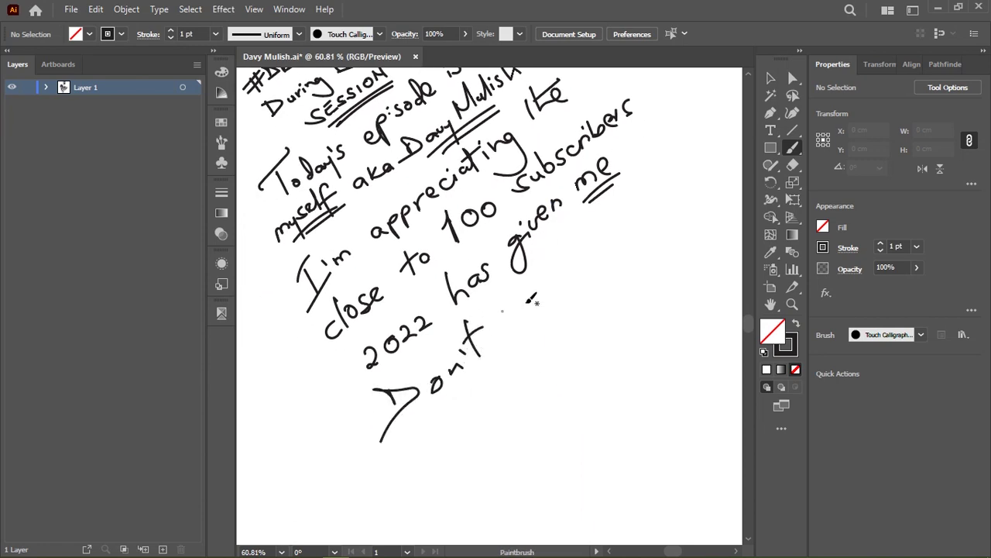
mouse_move(542, 275)
left_mouse_down()
mouse_move(592, 256)
mouse_move(619, 231)
left_mouse_up()
left_click_drag(625, 218, 678, 206)
scroll(488, 310, "down", 2)
Handwrite 'LIKE' and 'SHARE' followed by an ampersand
left_click_drag(397, 368, 440, 388)
left_click_drag(457, 349, 526, 306)
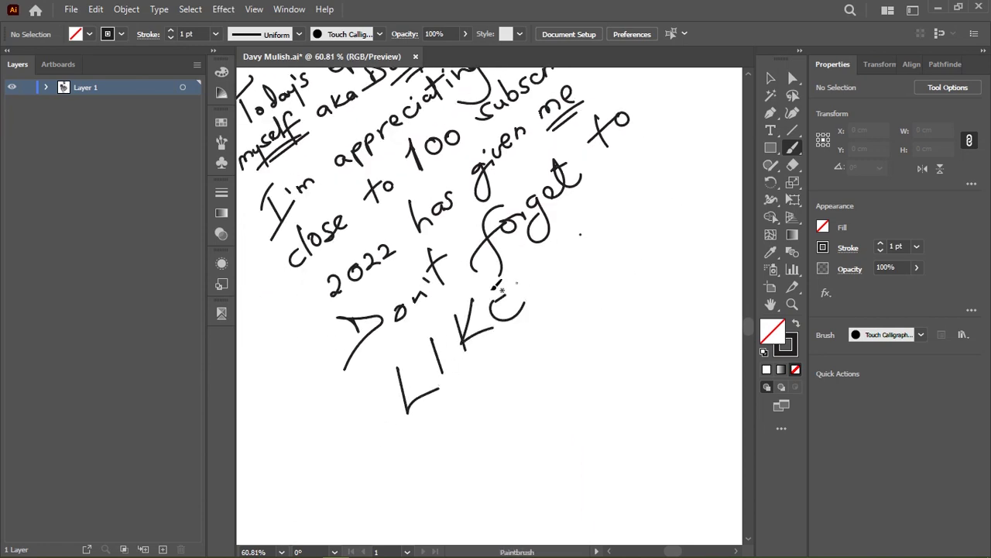
left_click_drag(467, 418, 436, 469)
left_click_drag(493, 373, 472, 422)
left_click_drag(540, 333, 512, 387)
left_click_drag(535, 372, 575, 296)
left_click_drag(557, 345, 581, 302)
left_click_drag(589, 325, 620, 314)
scroll(459, 334, "down", 2)
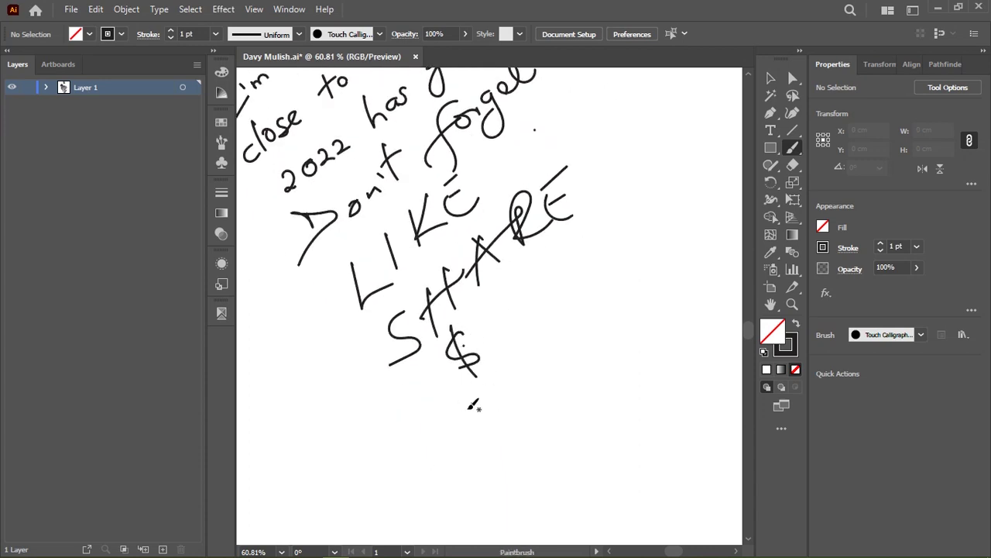
Handwrite a double-underlined 'SUBSCRIBE' finished with a squiggle
left_click_drag(449, 425, 401, 476)
mouse_move(458, 409)
left_mouse_down()
mouse_move(496, 434)
mouse_move(514, 399)
left_mouse_up()
left_click_drag(559, 348, 542, 380)
left_click_drag(573, 314, 598, 325)
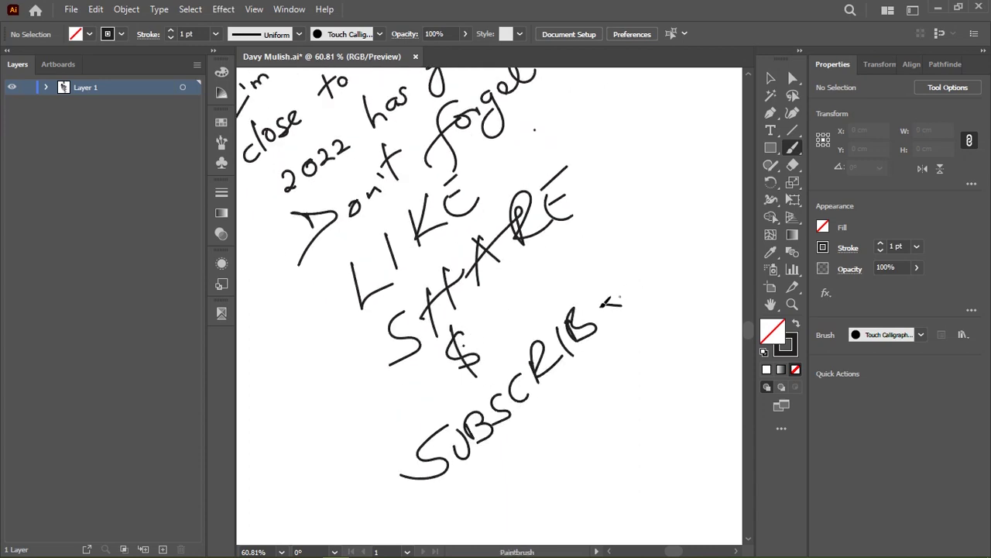
left_click_drag(588, 275, 618, 324)
left_click_drag(620, 364, 493, 468)
left_click_drag(577, 410, 647, 496)
scroll(643, 488, "down", 2)
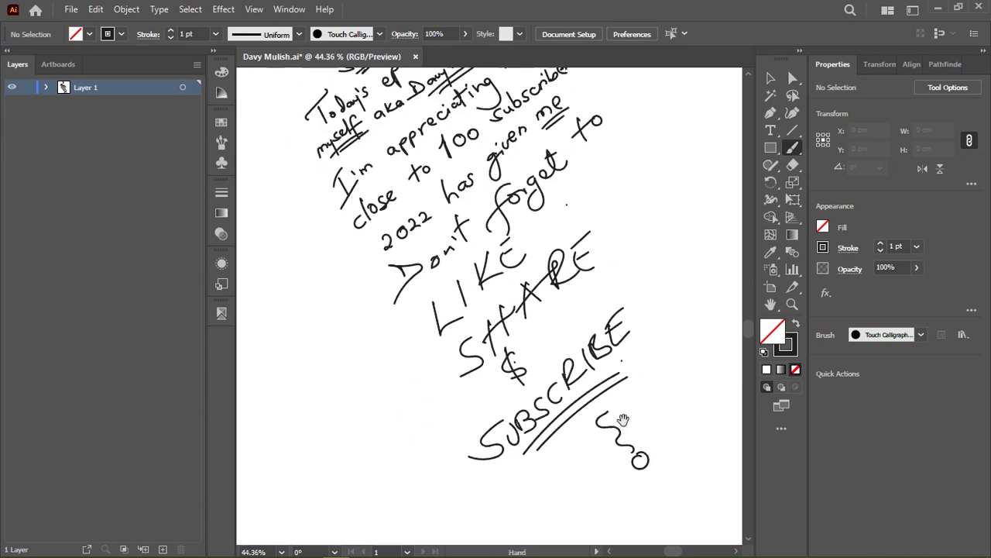
scroll(465, 349, "down", 3)
Handwrite 'Merry Xmass And happy festivities' with double underlines and a closing squiggle
left_click_drag(304, 352, 380, 380)
left_click_drag(425, 266, 491, 282)
left_click_drag(488, 272, 563, 203)
left_click_drag(471, 315, 570, 255)
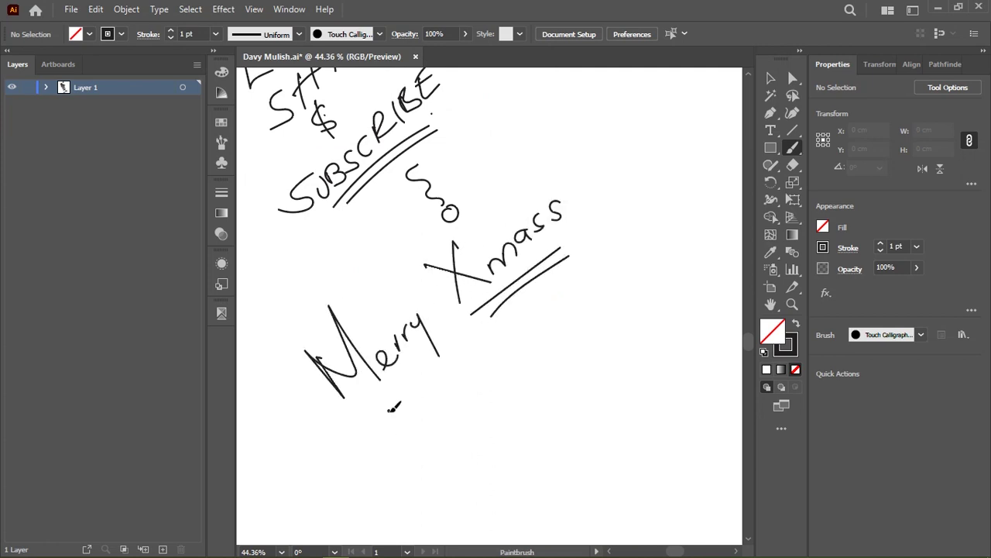
left_click_drag(387, 430, 453, 371)
mouse_move(479, 331)
left_mouse_down()
mouse_move(565, 294)
mouse_move(569, 316)
left_mouse_up()
left_click_drag(486, 419, 481, 495)
mouse_move(482, 442)
left_mouse_down()
mouse_move(534, 372)
mouse_move(636, 313)
left_mouse_up()
left_click_drag(623, 357, 519, 458)
left_click_drag(596, 412, 686, 496)
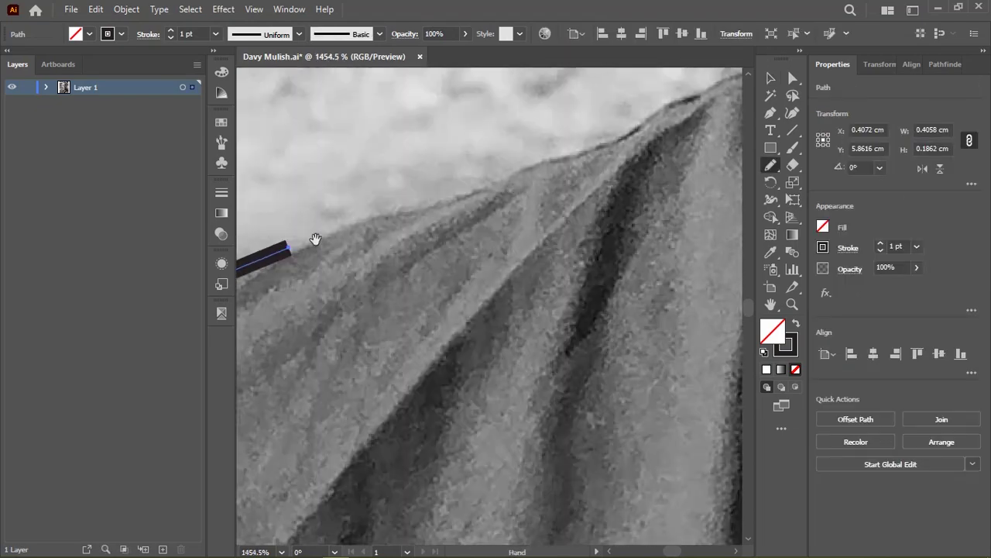
Trace the first stretch of the photo's edge with no stroke colour, panning along
mouse_move(316, 239)
left_mouse_down()
mouse_move(526, 161)
mouse_move(414, 242)
left_mouse_up()
key("/")
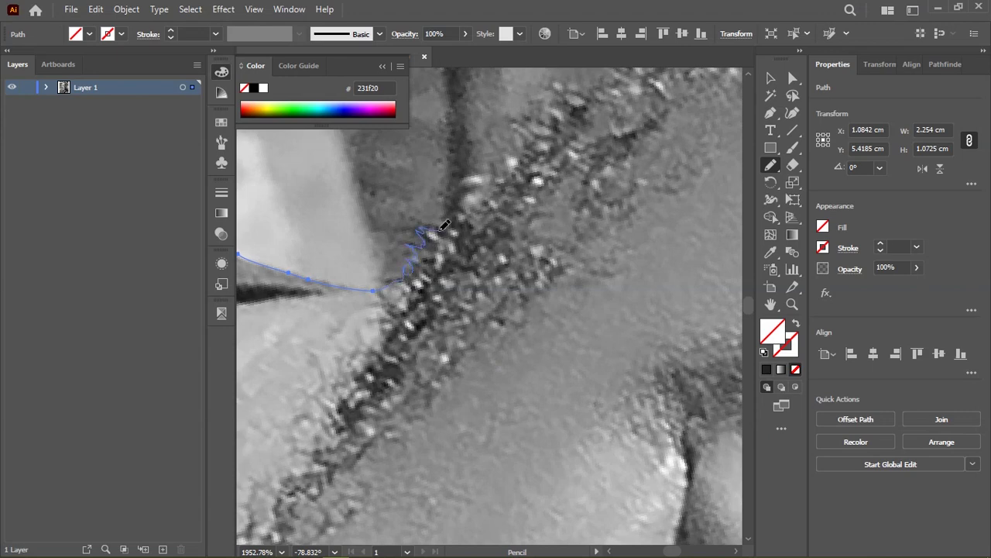
mouse_move(499, 160)
left_mouse_down()
mouse_move(532, 152)
mouse_move(409, 305)
left_mouse_up()
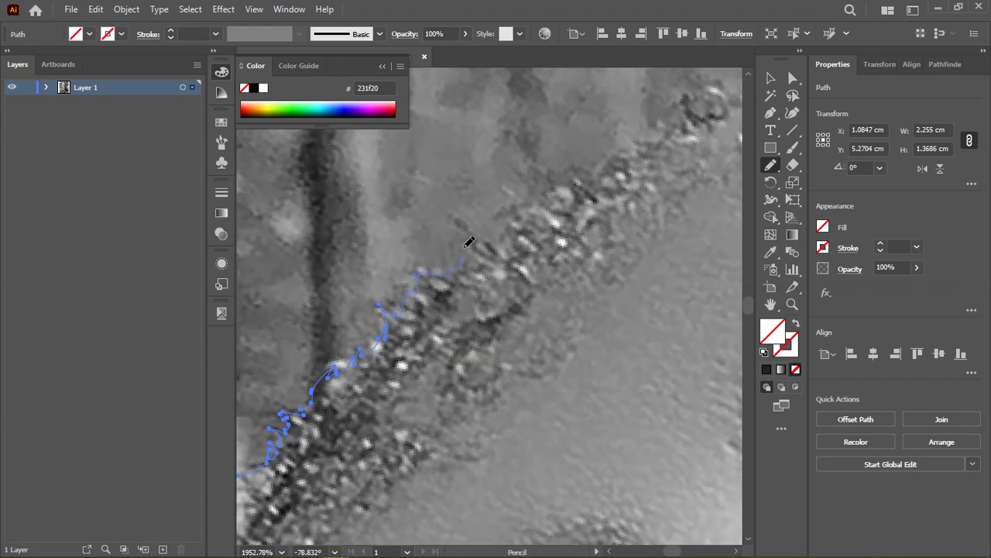
left_click_drag(564, 169, 488, 225)
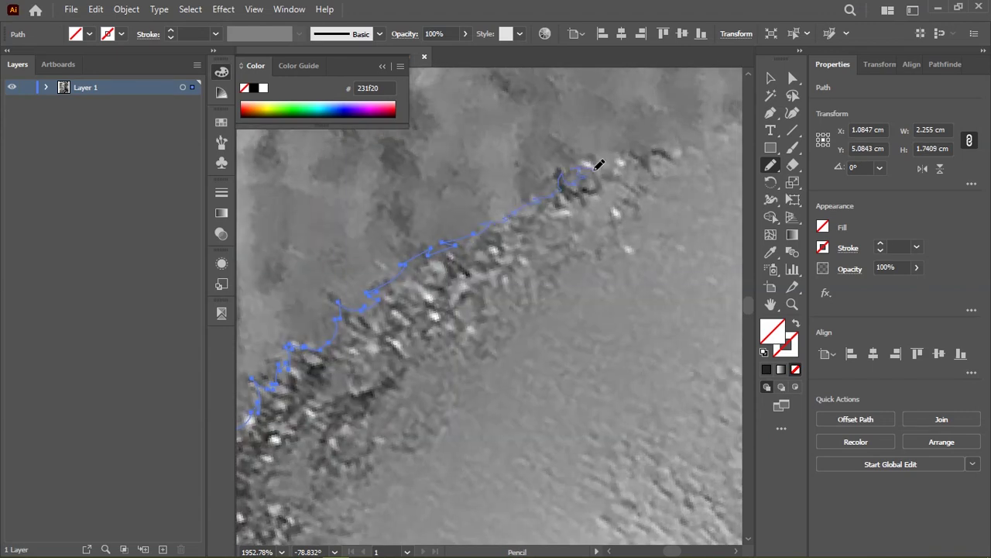
left_click_drag(599, 164, 385, 249)
Show an enlarged overview panel of the whole photo and move it aside
left_click(283, 9)
left_click(354, 522)
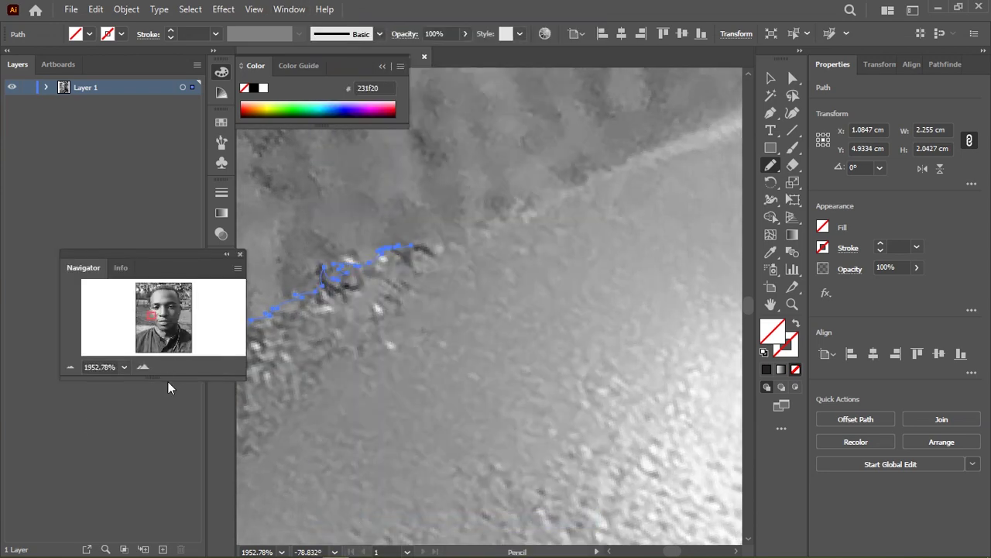
left_click_drag(167, 381, 177, 481)
left_click_drag(163, 239, 113, 194)
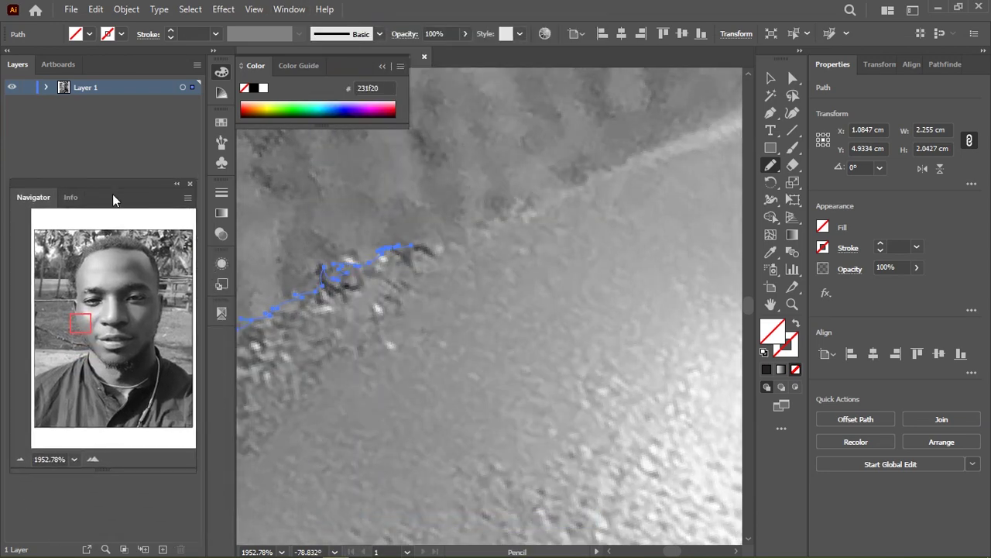
scroll(525, 308, "down", 2)
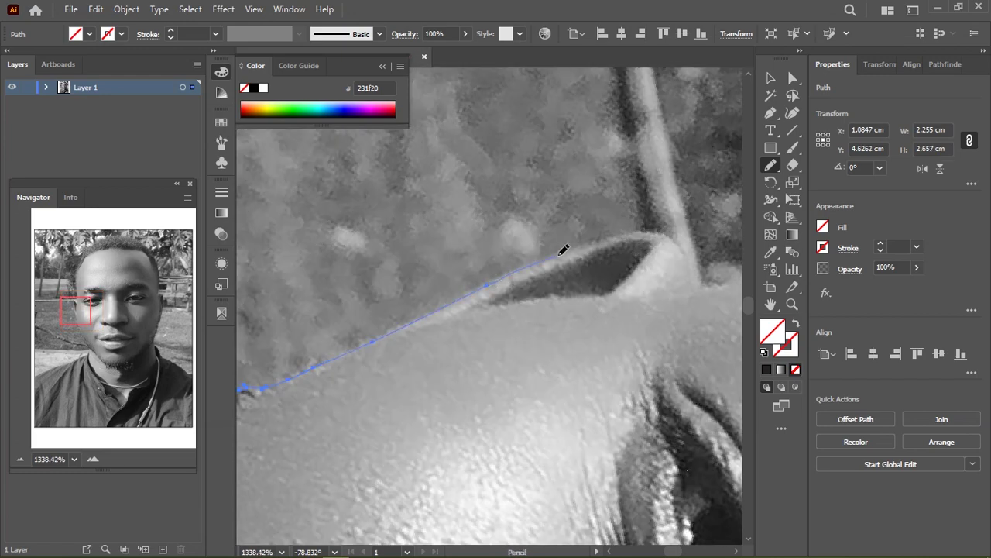
Trace up the side of the face, along the hairline and across the top of the hair
mouse_move(563, 250)
left_mouse_down()
mouse_move(490, 226)
mouse_move(424, 271)
left_mouse_up()
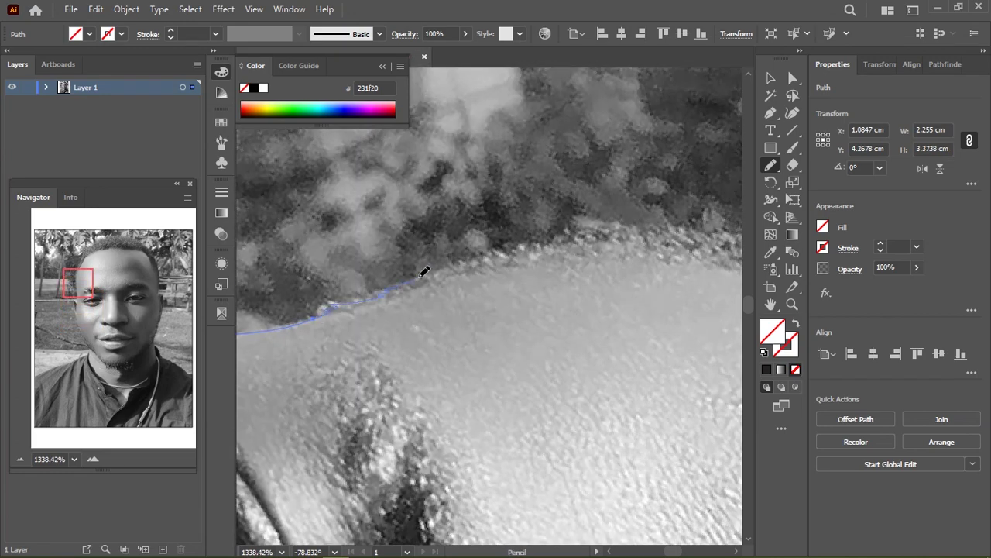
left_click_drag(545, 238, 457, 278)
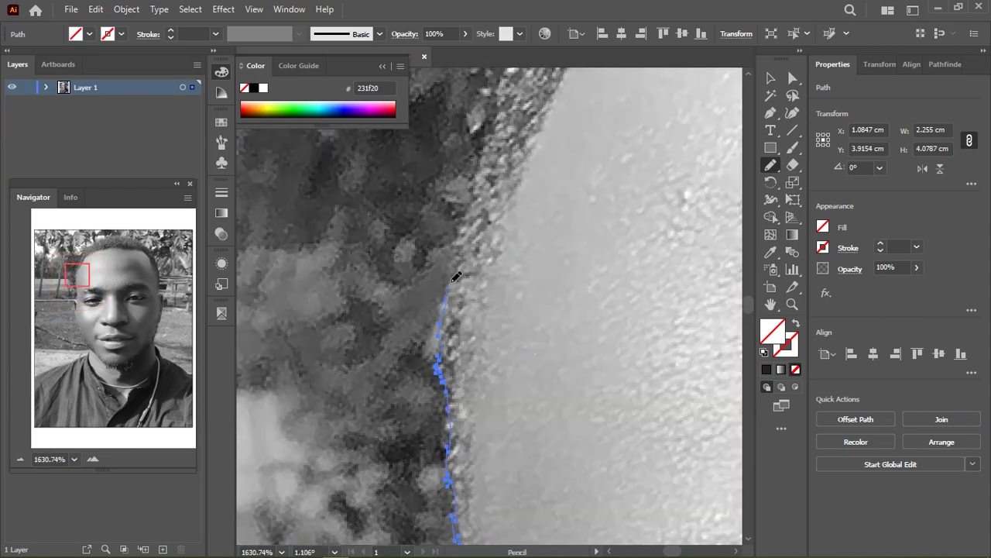
left_click_drag(475, 189, 349, 343)
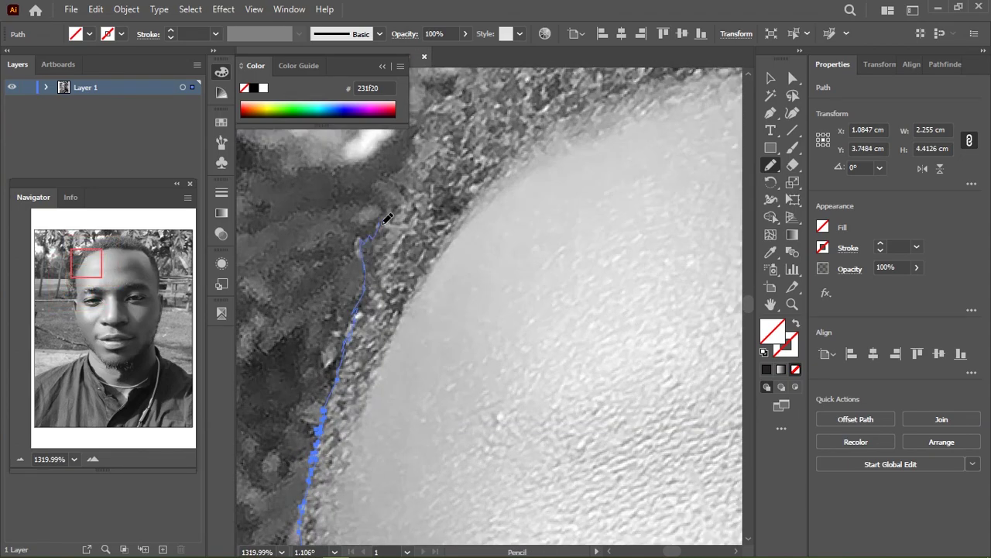
left_click_drag(443, 112, 345, 315)
left_click_drag(471, 213, 443, 222)
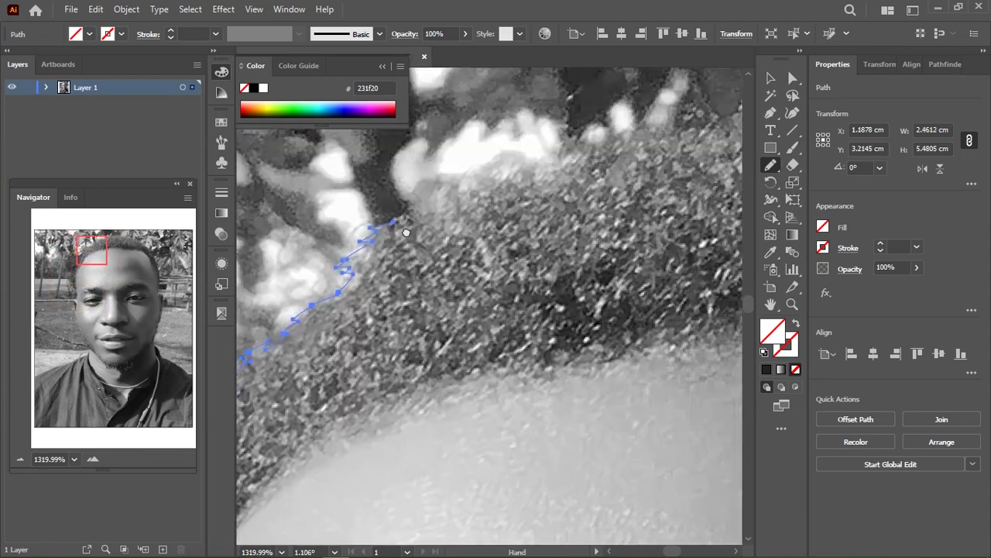
left_click_drag(622, 180, 370, 206)
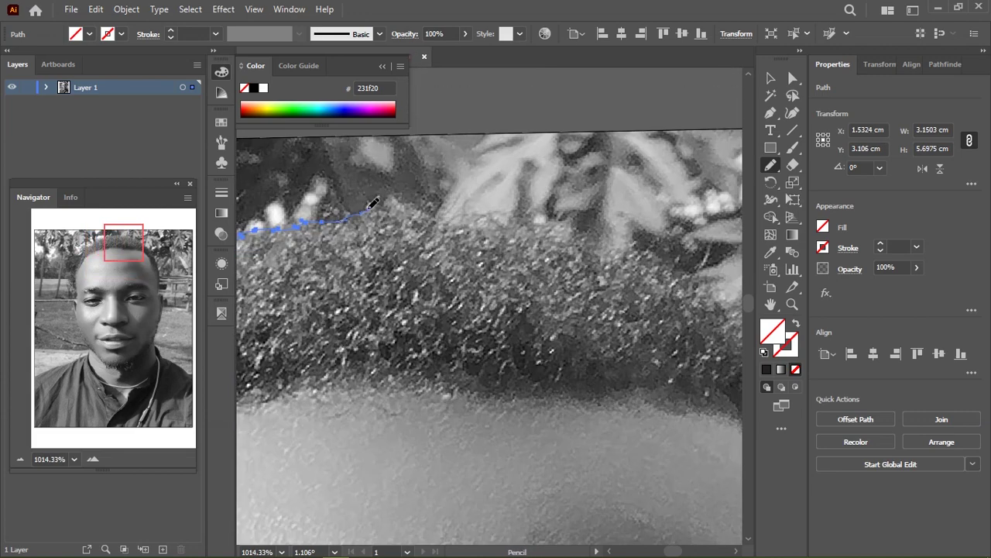
left_click_drag(647, 241, 553, 220)
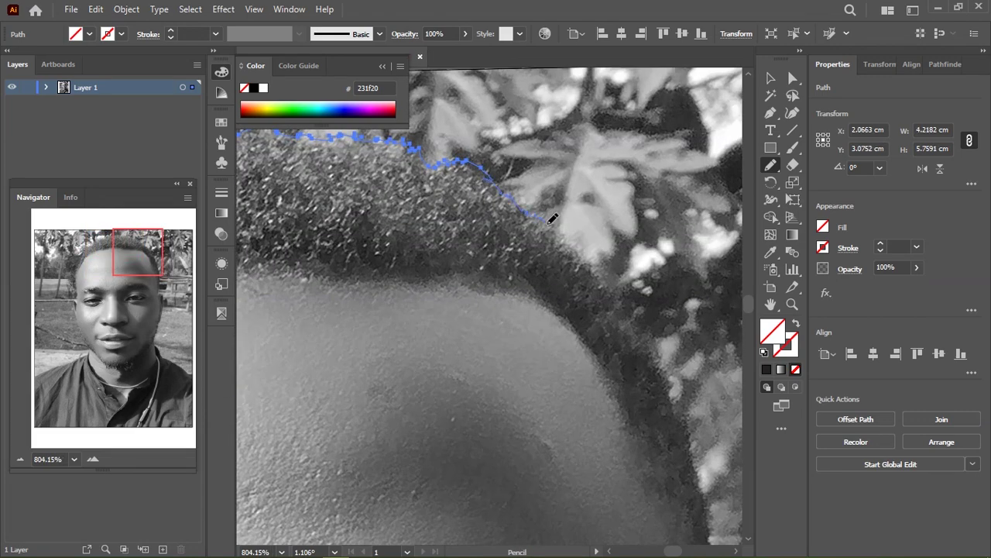
left_click_drag(634, 312, 458, 242)
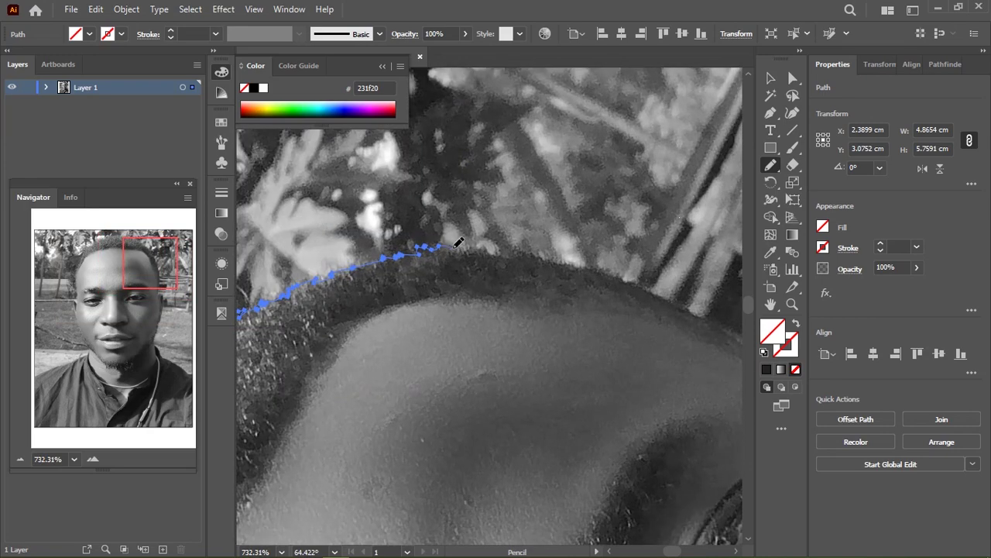
mouse_move(587, 262)
left_mouse_down()
mouse_move(409, 255)
mouse_move(486, 247)
left_mouse_up()
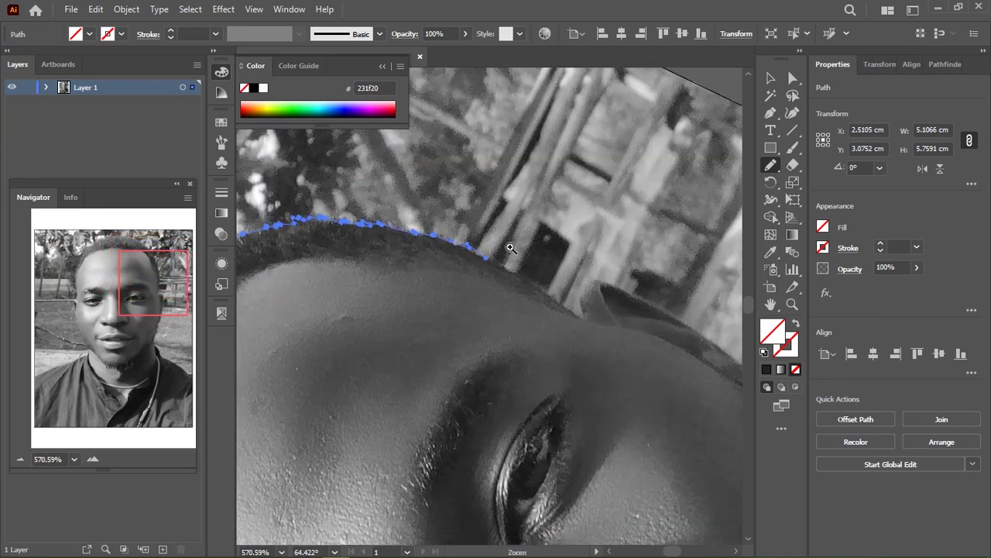
Trace down the right side of the head past the ear to the shoulder, rotating the view
left_click(511, 247)
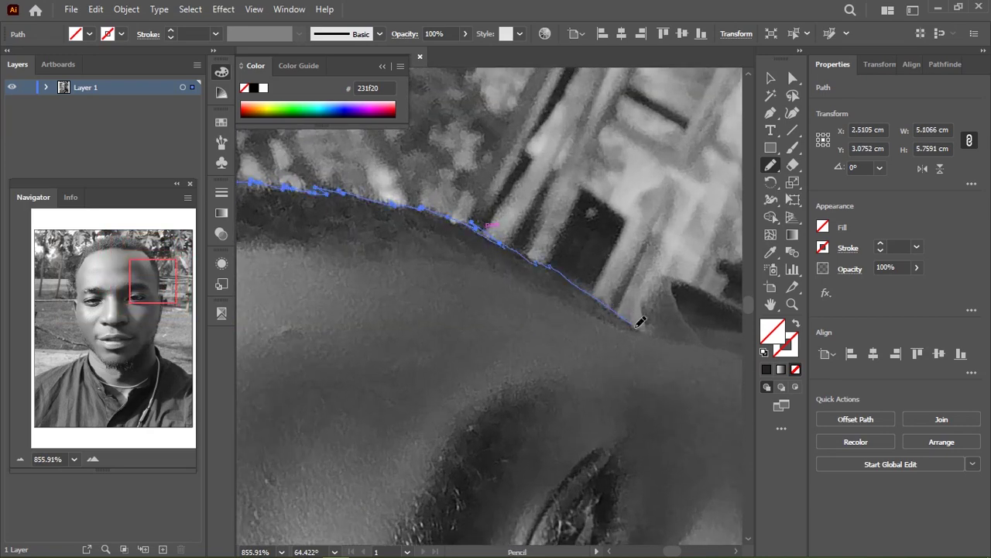
left_click_drag(636, 325, 453, 277)
mouse_move(489, 220)
left_mouse_down()
mouse_move(465, 217)
mouse_move(449, 155)
mouse_move(562, 234)
mouse_move(542, 196)
left_mouse_up()
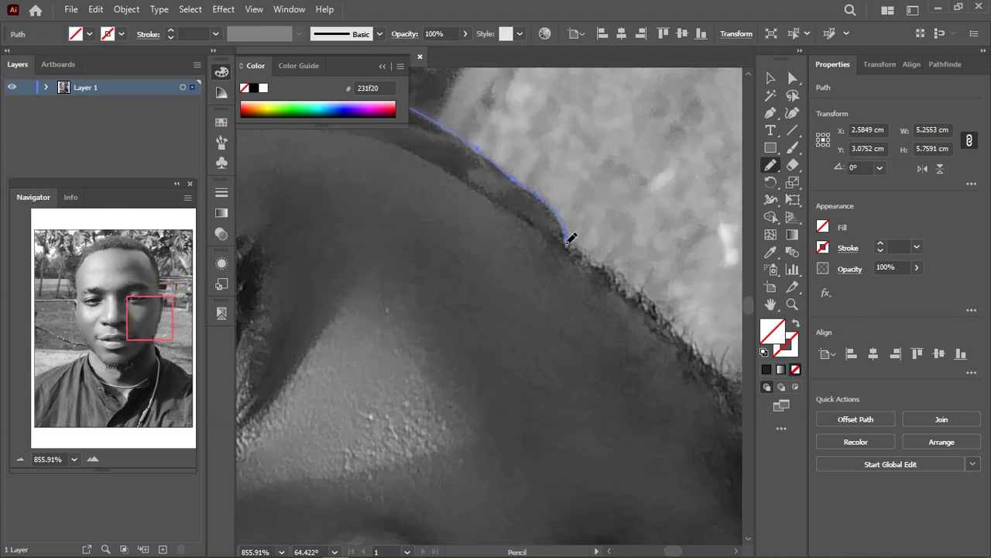
left_click_drag(567, 238, 481, 280)
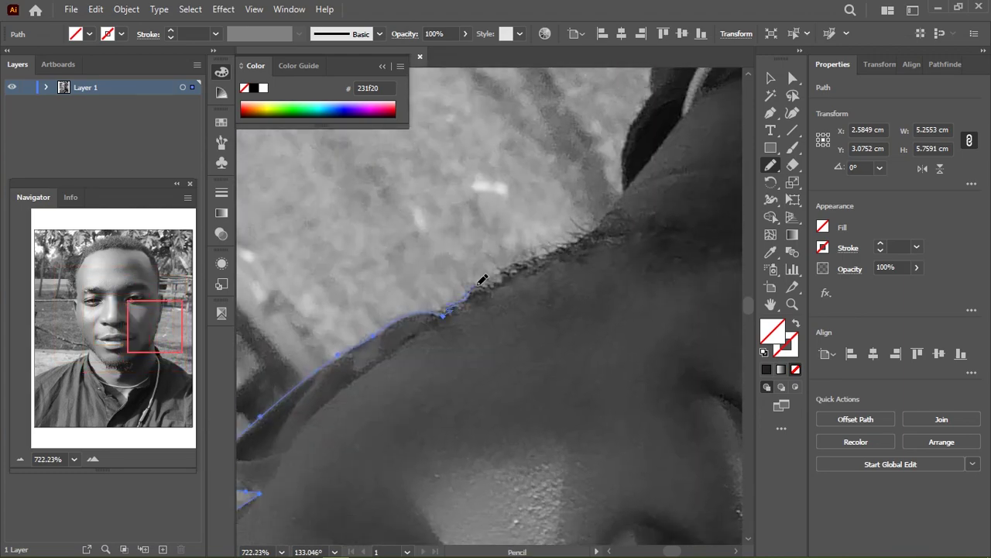
scroll(546, 248, "up", 3)
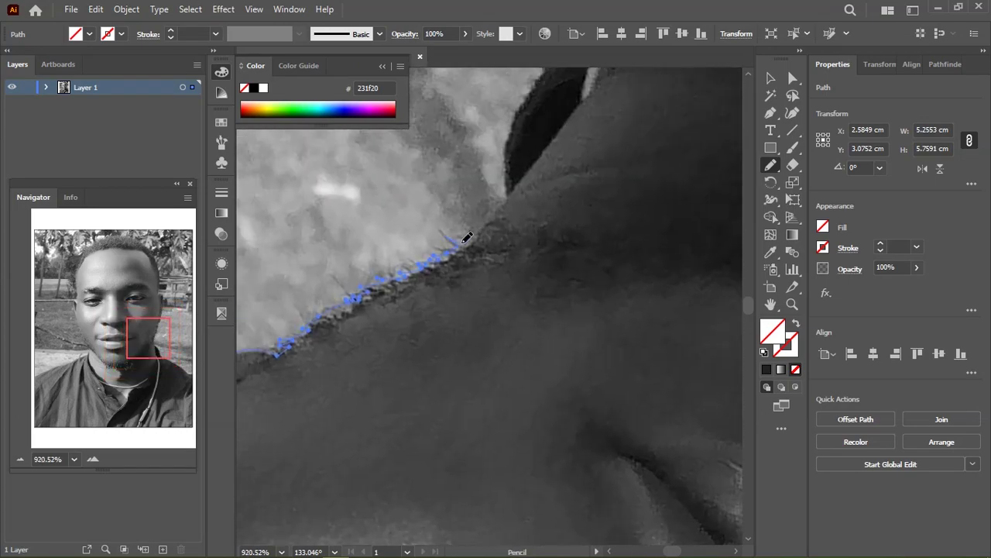
left_click_drag(488, 184, 419, 212)
scroll(505, 193, "down", 1)
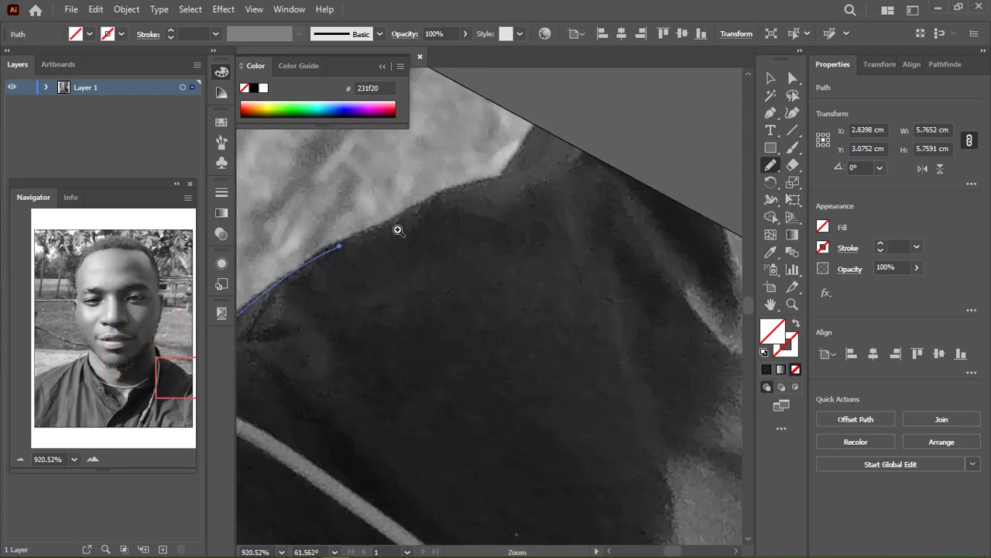
left_click_drag(505, 193, 418, 225)
scroll(419, 225, "down", 3)
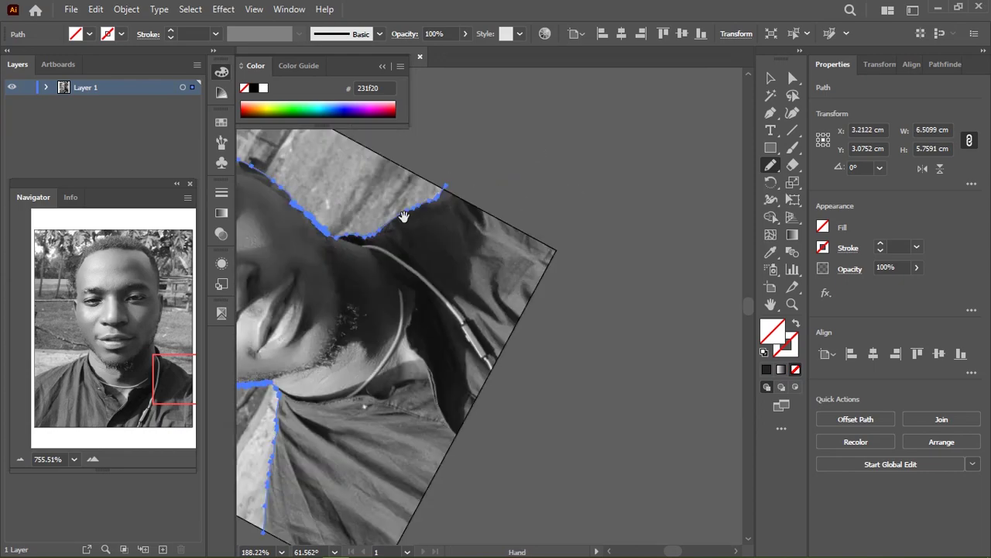
Resume the outline with the Pen tool from its last point to close the silhouette
key("p")
left_click(380, 310, "ctrl")
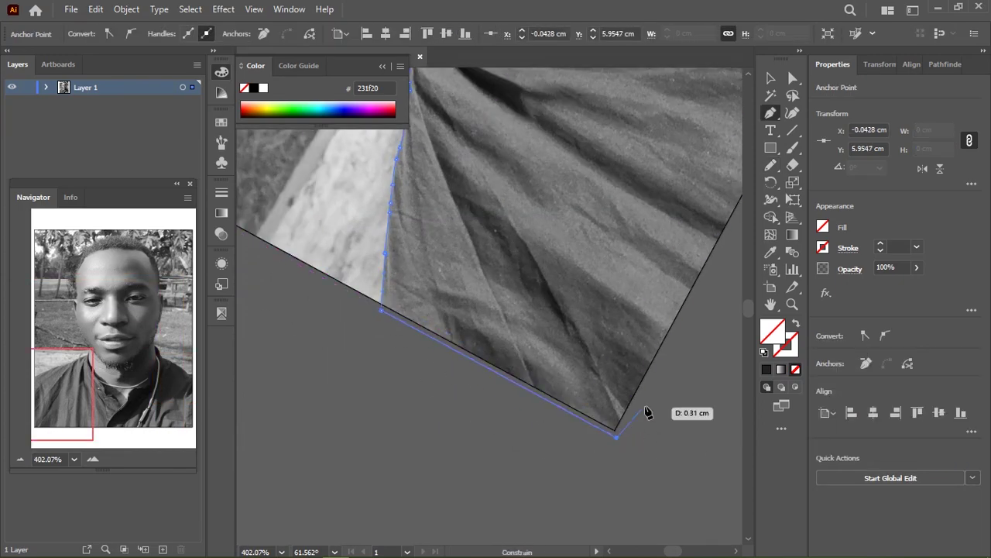
scroll(587, 436, "right", 5)
left_click_drag(586, 365, 440, 250)
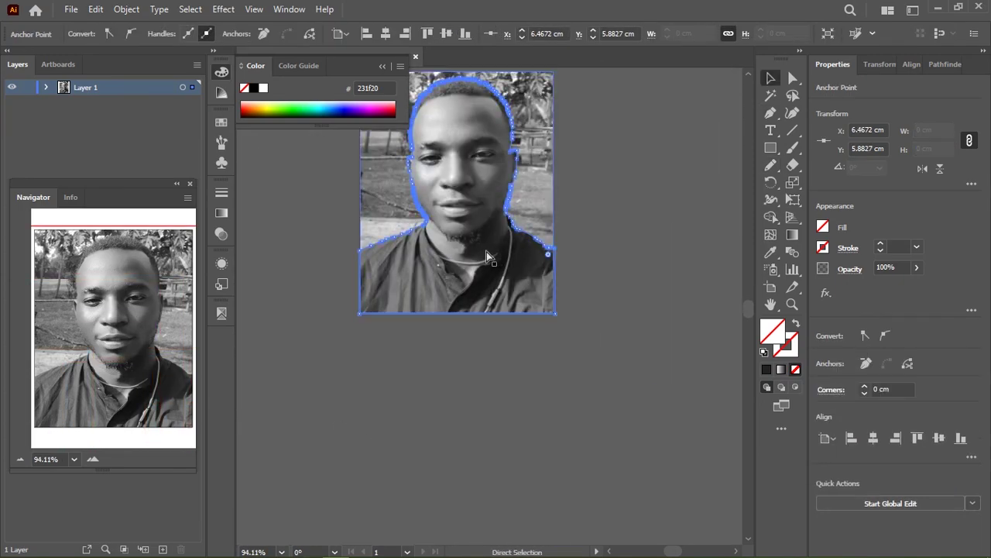
Select everything and clip the photo to the silhouette, confirming the mask warning
key("ctrl+a")
key("ctrl+7")
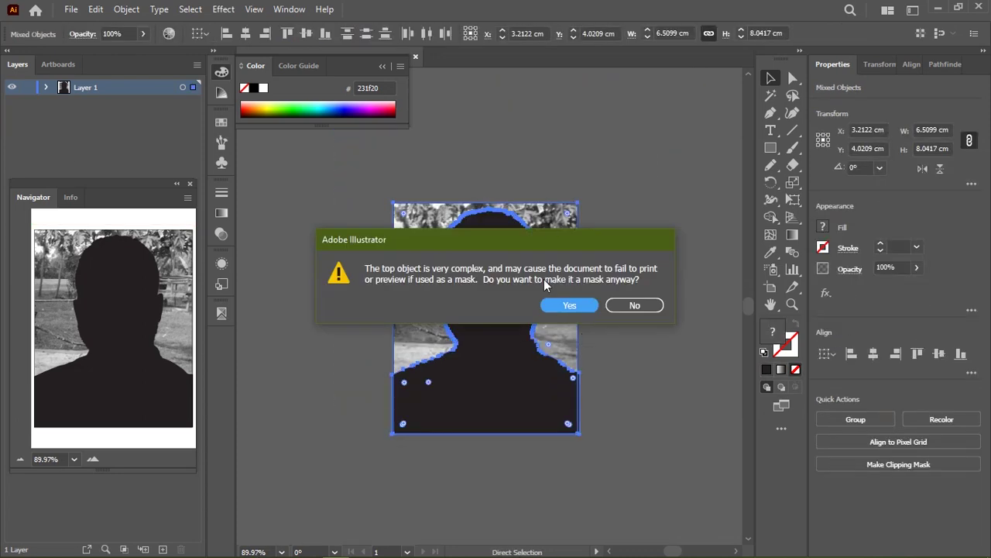
left_click(564, 302)
left_click(620, 258)
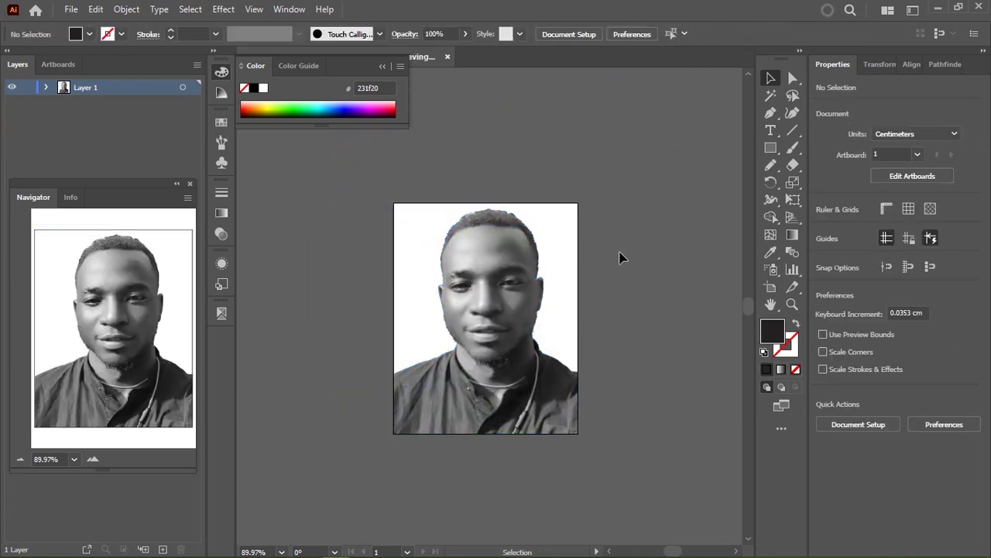
Duplicate the layer, rename layers 'image' and 'low opacity', and toggle image visibility to compare
mouse_move(120, 88)
left_mouse_down()
mouse_move(91, 89)
mouse_move(28, 138)
left_mouse_up()
double_click(85, 102)
type("image")
double_click(94, 87)
double_click(99, 87)
type("low opacity")
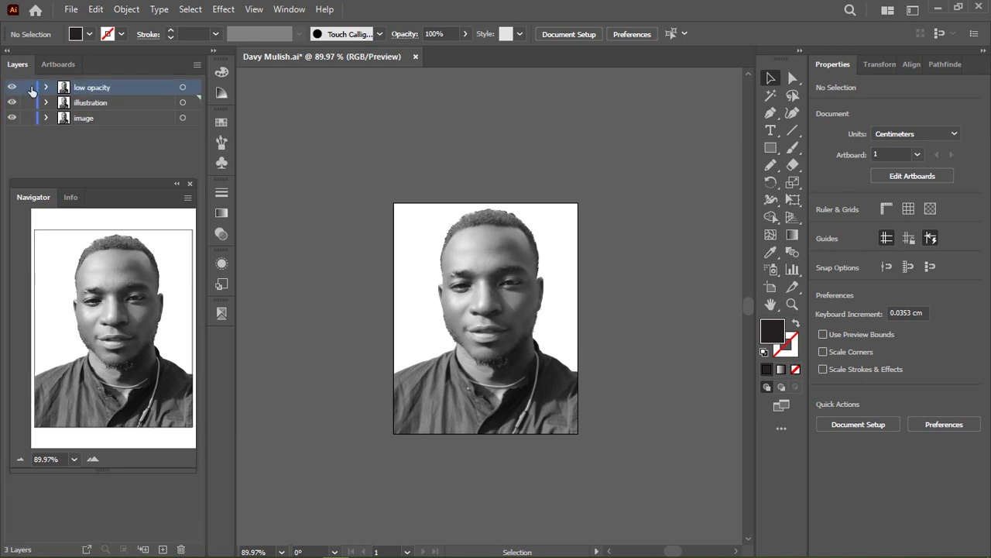
left_click(183, 87)
left_click(46, 102)
left_click(421, 269)
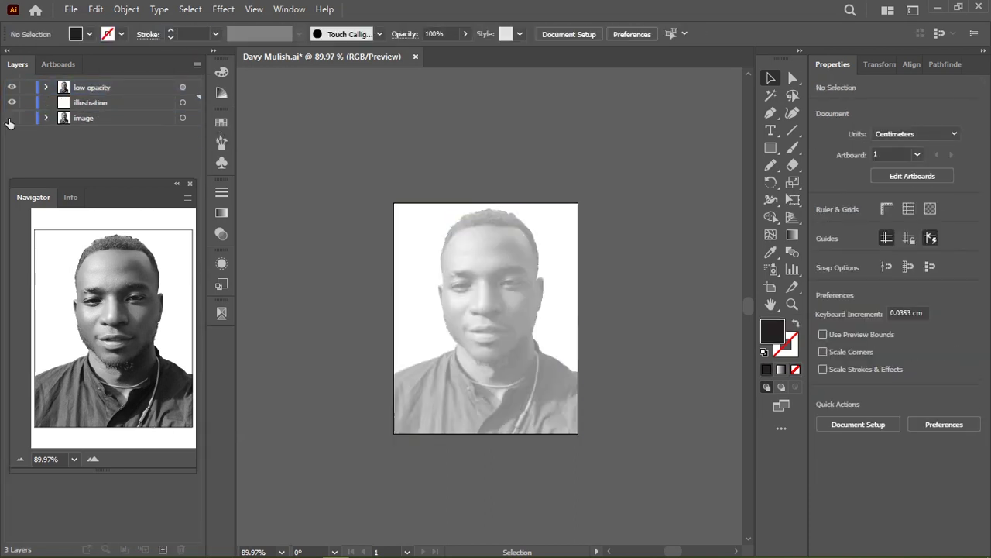
scroll(421, 268, "up", 3)
Trace the left part of the hairline with the Pencil tool
key("n")
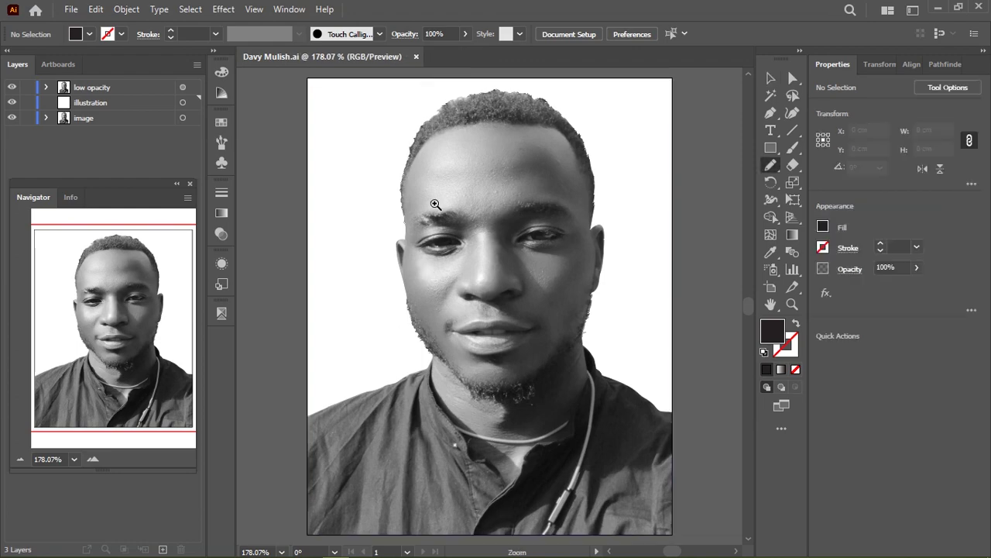
scroll(431, 265, "up", 6)
scroll(431, 265, "up", 2)
left_click_drag(400, 230, 398, 228)
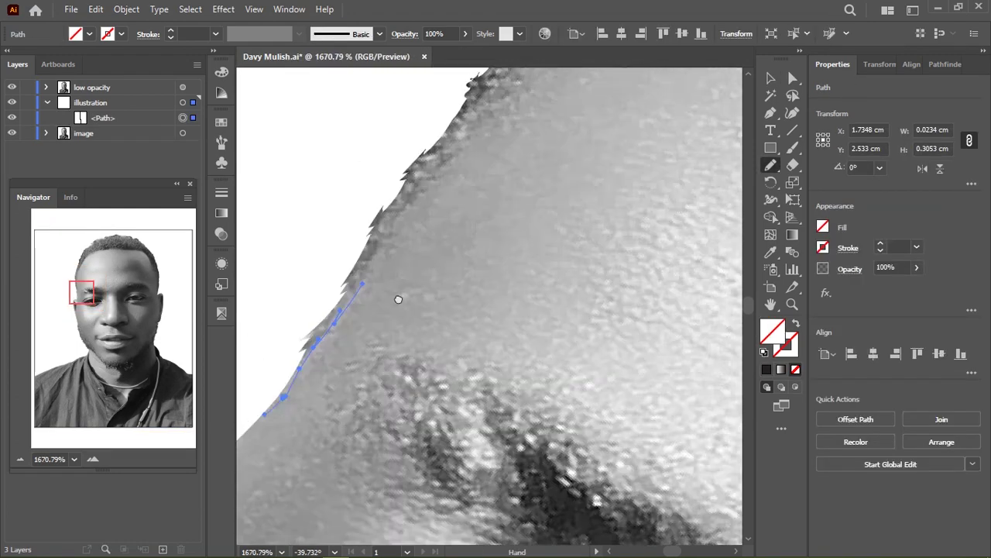
left_click_drag(438, 199, 404, 307)
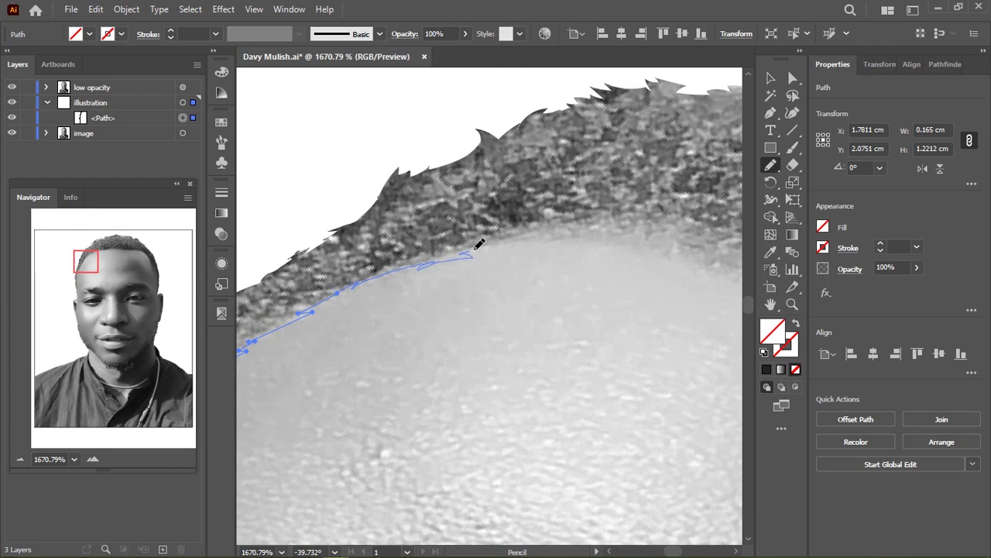
left_click_drag(478, 245, 381, 370)
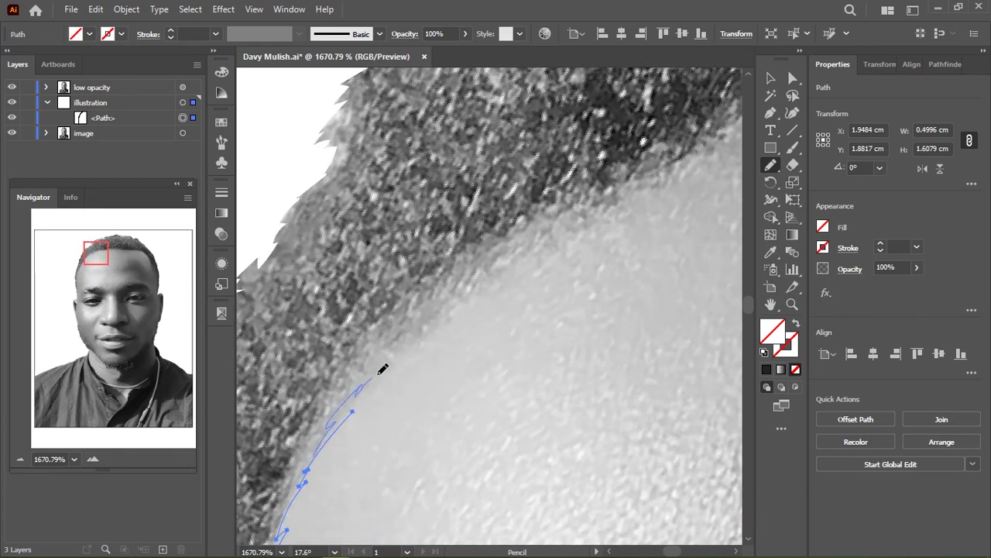
scroll(381, 370, "down", 3)
scroll(381, 370, "up", 2)
left_click_drag(349, 318, 408, 282)
scroll(607, 199, "down", 5)
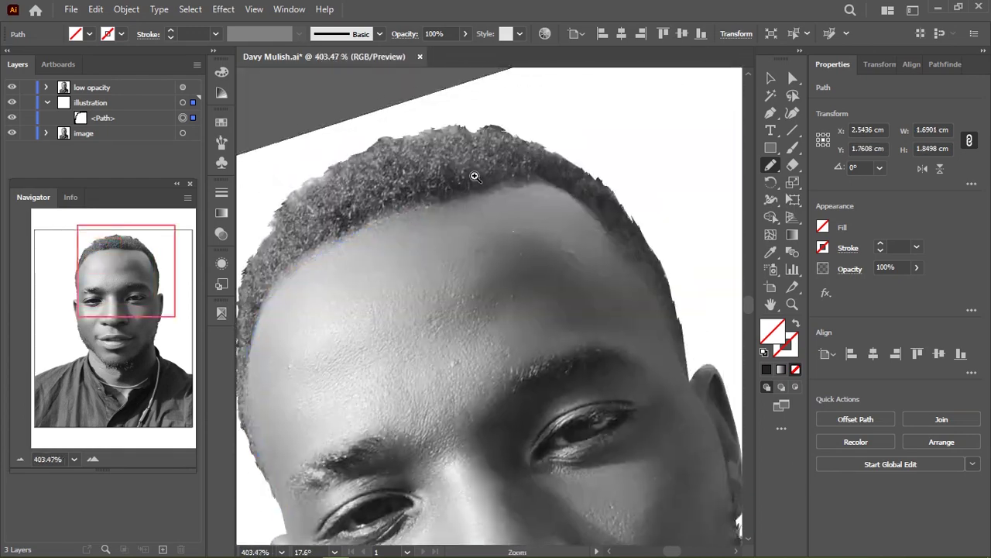
scroll(525, 191, "up", 4)
Continue the hair outline rightward, down the side, and back over the head
left_click_drag(516, 206, 550, 232)
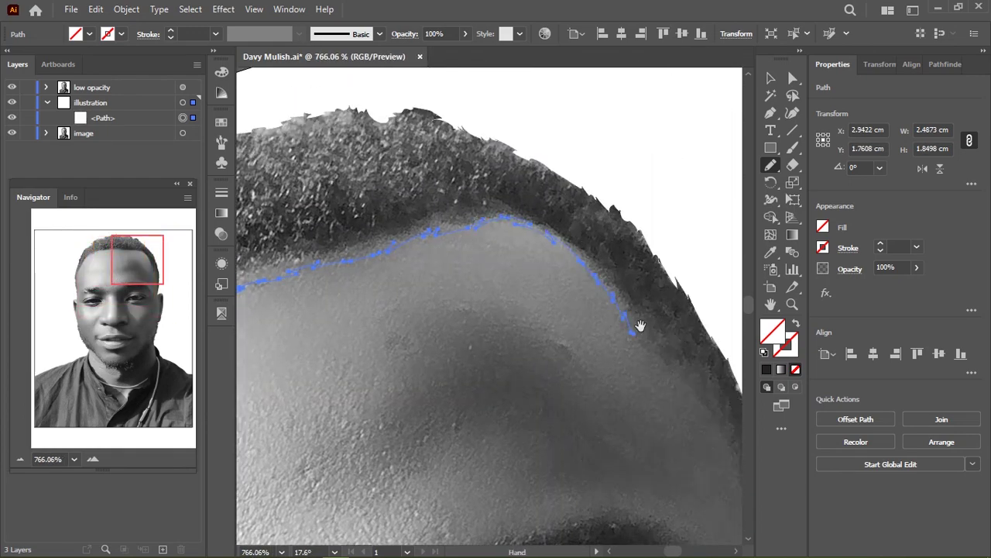
scroll(640, 326, "down", 2)
scroll(372, 294, "up", 3)
left_click_drag(546, 311, 559, 236)
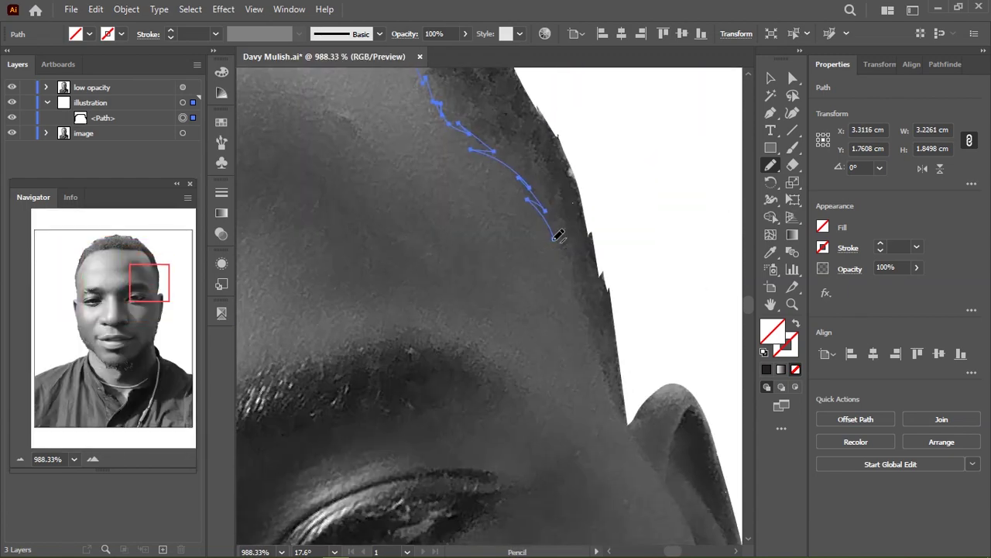
scroll(627, 413, "down", 3)
scroll(504, 256, "up", 4)
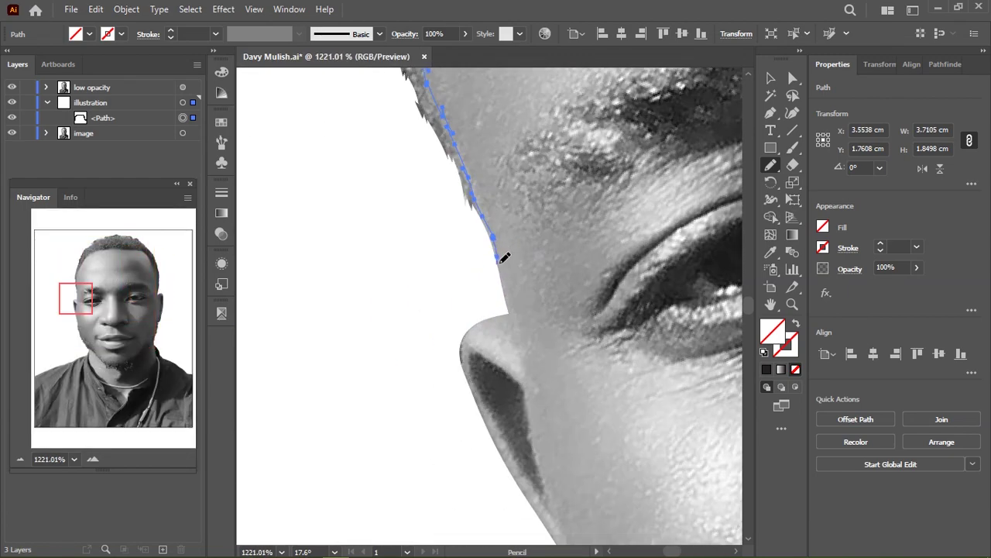
scroll(504, 256, "down", 2)
mouse_move(403, 484)
left_mouse_down()
mouse_move(411, 120)
mouse_move(543, 172)
left_mouse_up()
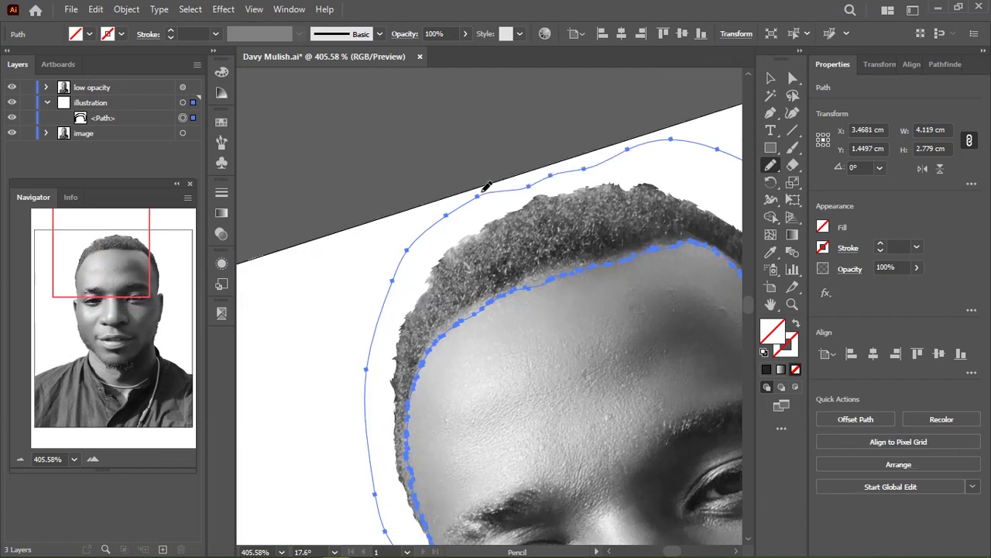
Close the hair shape, fill it solid black, and deselect it
left_click(221, 72)
left_click(263, 88)
key("v")
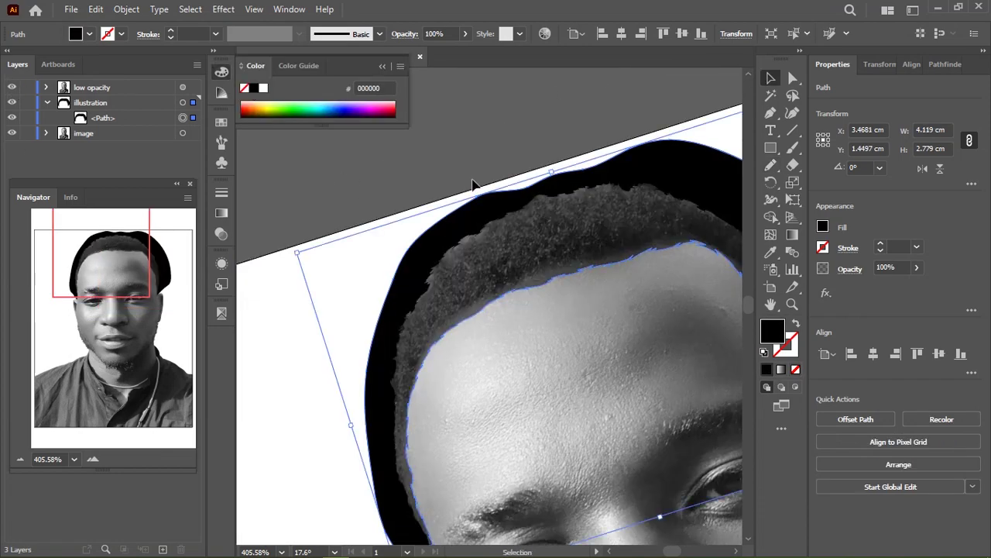
left_click(472, 189)
scroll(576, 270, "down", 3)
scroll(432, 295, "up", 4)
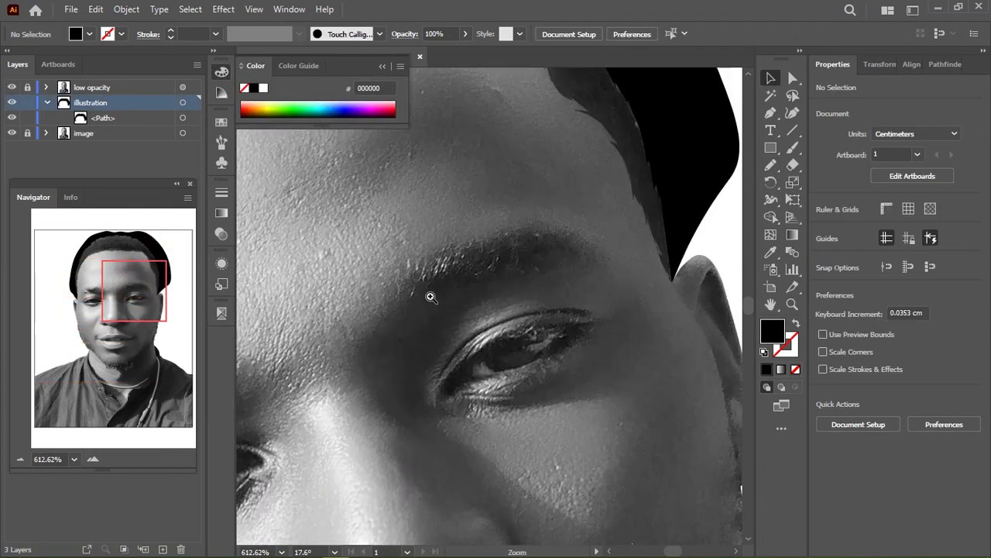
scroll(366, 307, "up", 2)
key("n")
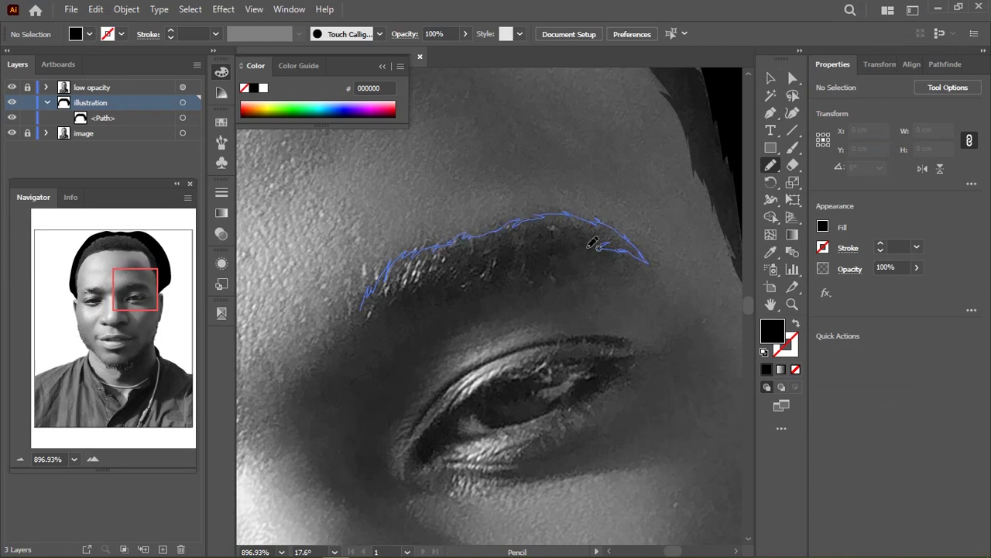
Trace the first eyebrow as a closed black outline
left_click_drag(594, 243, 366, 311)
left_click_drag(371, 271, 478, 273)
scroll(479, 272, "up", 1)
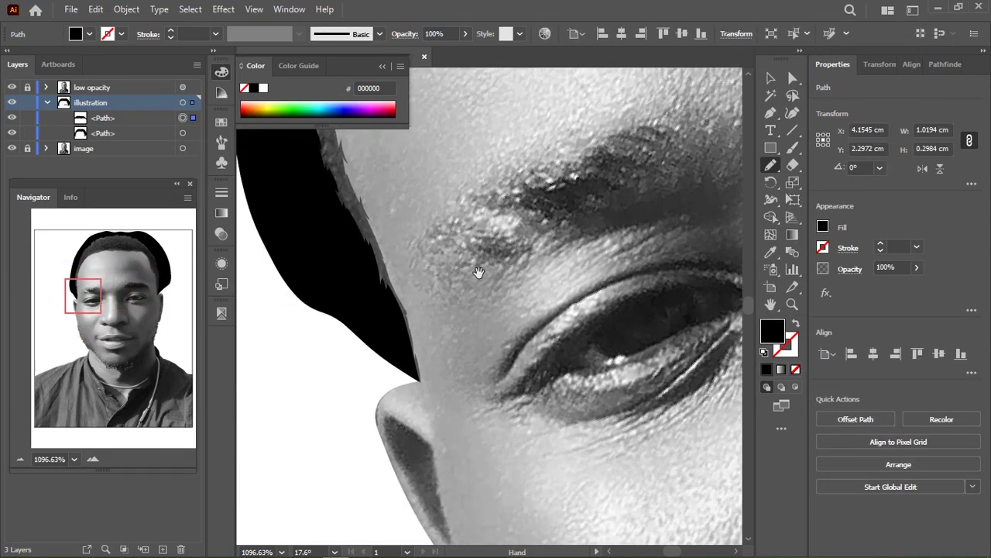
scroll(428, 256, "up", 2)
Trace the second eyebrow as a closed black outline
mouse_move(450, 322)
left_mouse_down()
mouse_move(427, 255)
mouse_move(600, 245)
left_mouse_up()
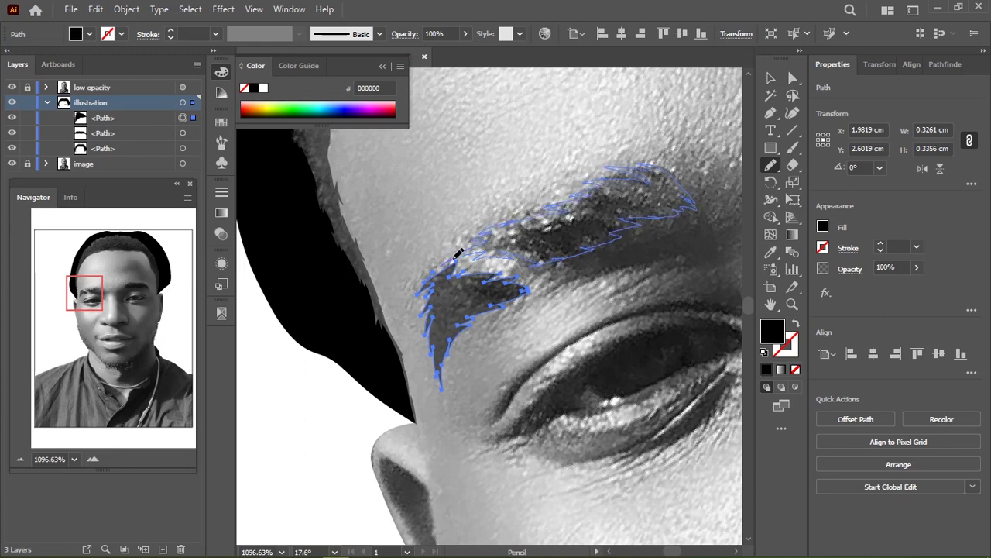
left_click_drag(458, 254, 456, 258)
scroll(457, 256, "down", 2)
scroll(457, 255, "down", 3)
mouse_move(33, 196)
left_mouse_down()
mouse_move(865, 270)
mouse_move(852, 303)
left_mouse_up()
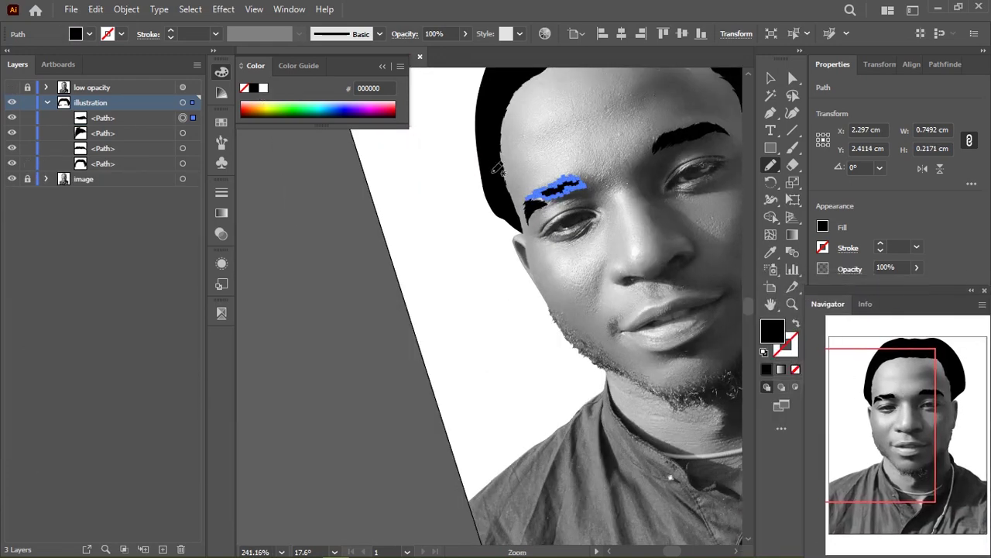
Hide and reshow the photo to check the eyebrows, then begin the upper eyelid line
left_click(12, 179)
scroll(410, 341, "down", 3)
scroll(454, 315, "up", 4)
left_click(11, 180)
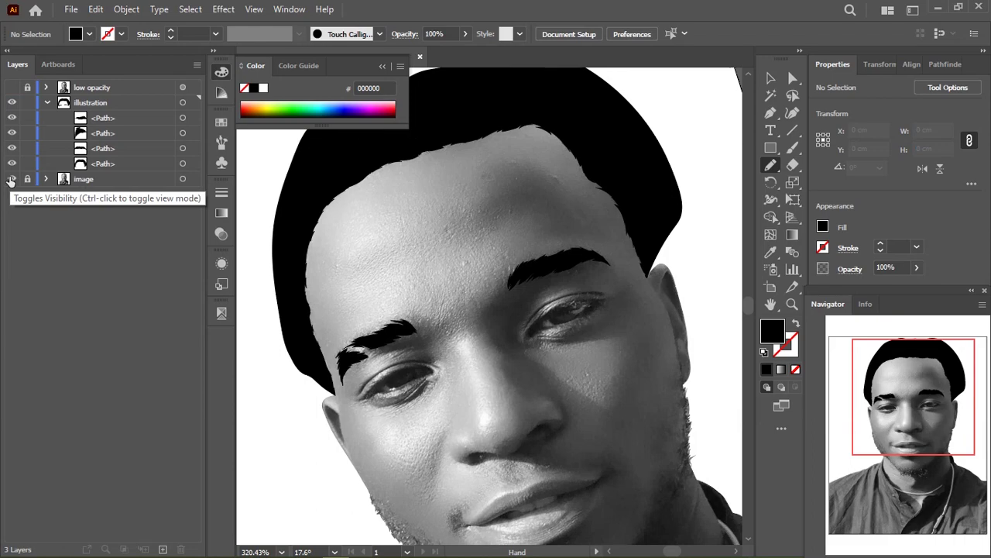
scroll(596, 310, "up", 5)
left_click_drag(314, 377, 331, 355)
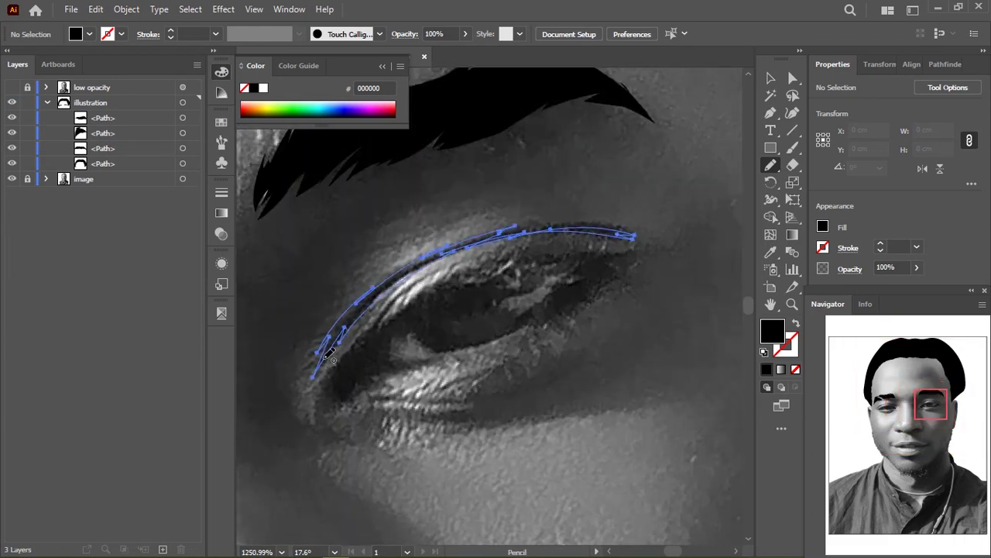
Finish the lower eyelid line and trace the other eye's upper eyelid
scroll(385, 265, "down", 3)
left_click_drag(385, 264, 372, 265)
left_click_drag(305, 144, 697, 232)
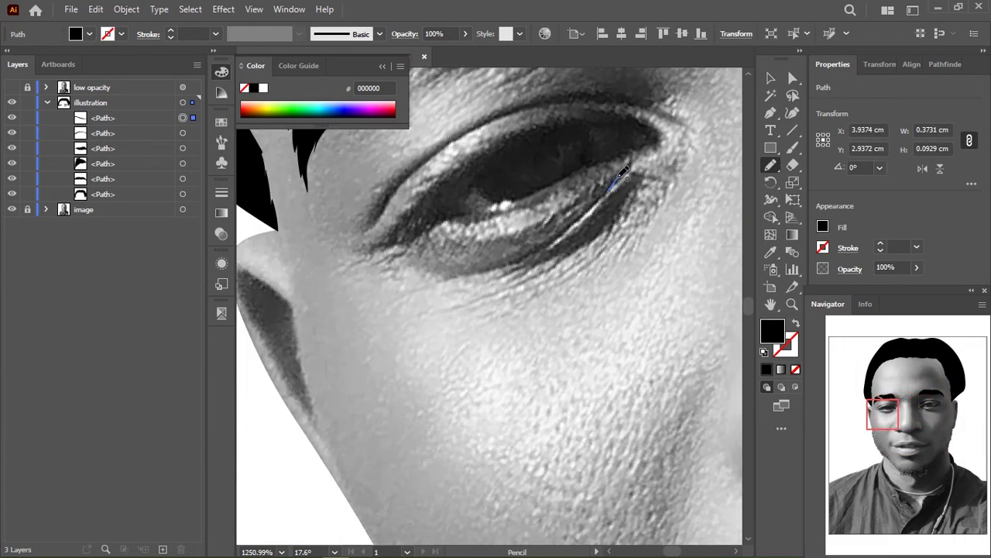
left_click_drag(627, 172, 502, 263)
left_click_drag(500, 174, 457, 222)
mouse_move(403, 186)
left_mouse_down()
mouse_move(636, 171)
mouse_move(323, 277)
left_mouse_up()
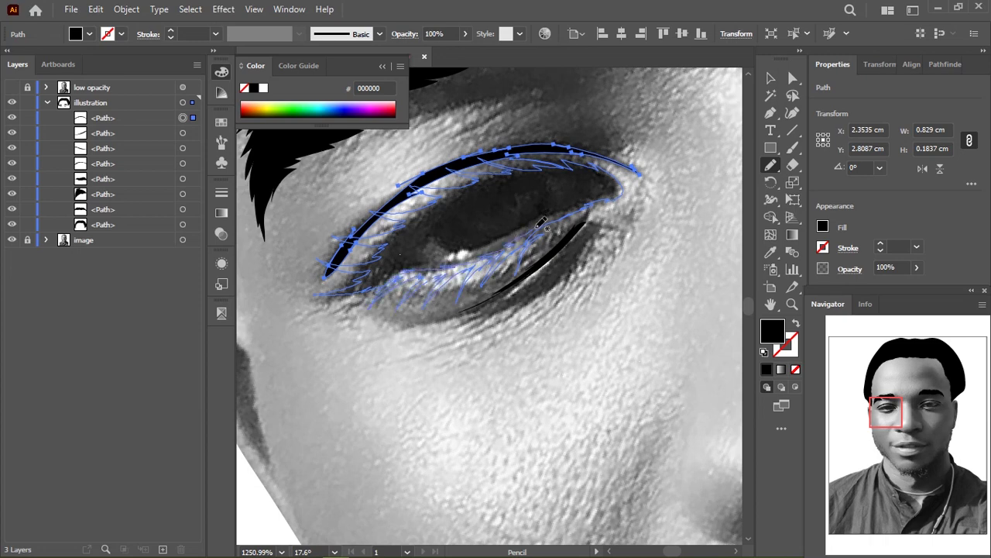
Add extra eyelid strokes and trace the lower lashes
left_click_drag(586, 178, 555, 211)
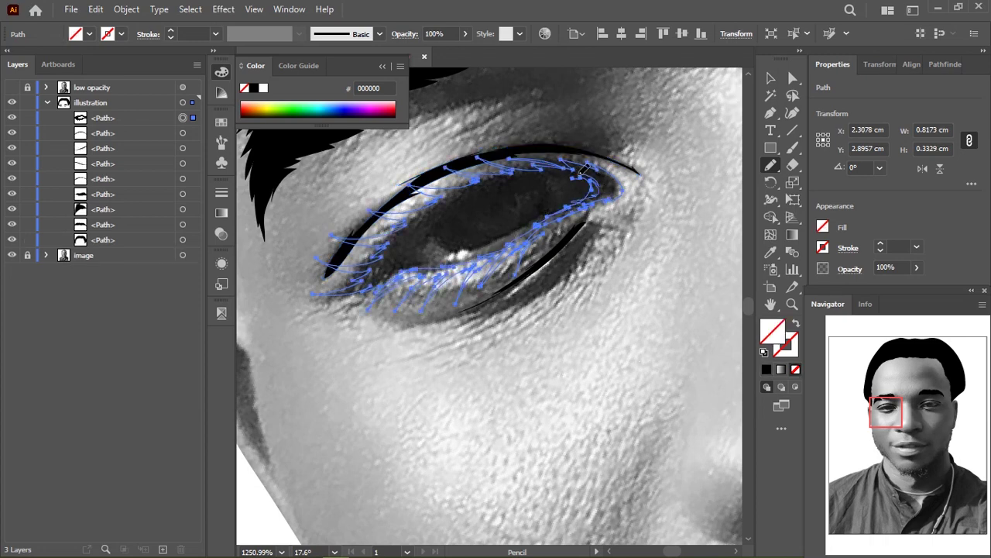
left_click_drag(584, 172, 554, 193)
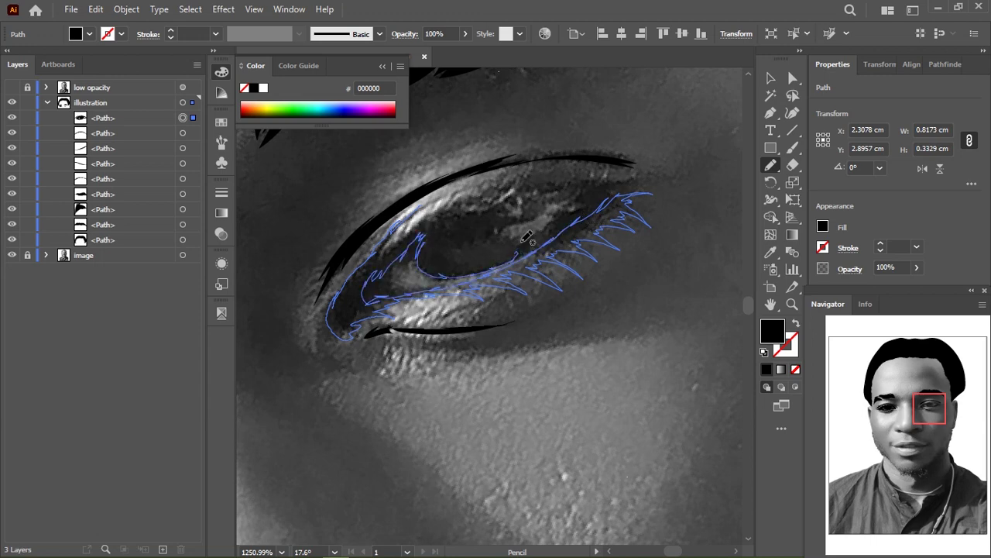
left_click_drag(524, 241, 500, 217)
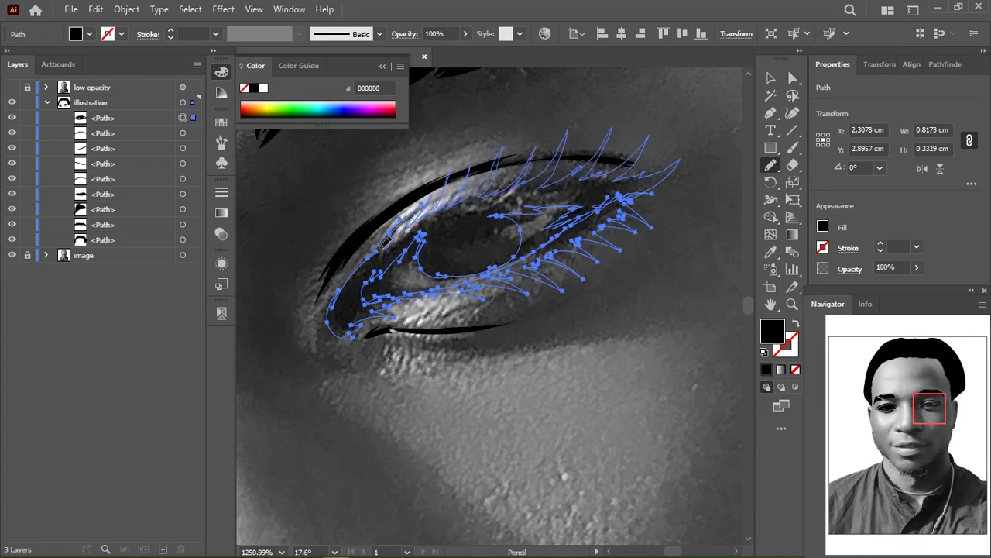
scroll(385, 242, "down", 5)
scroll(320, 222, "up", 4)
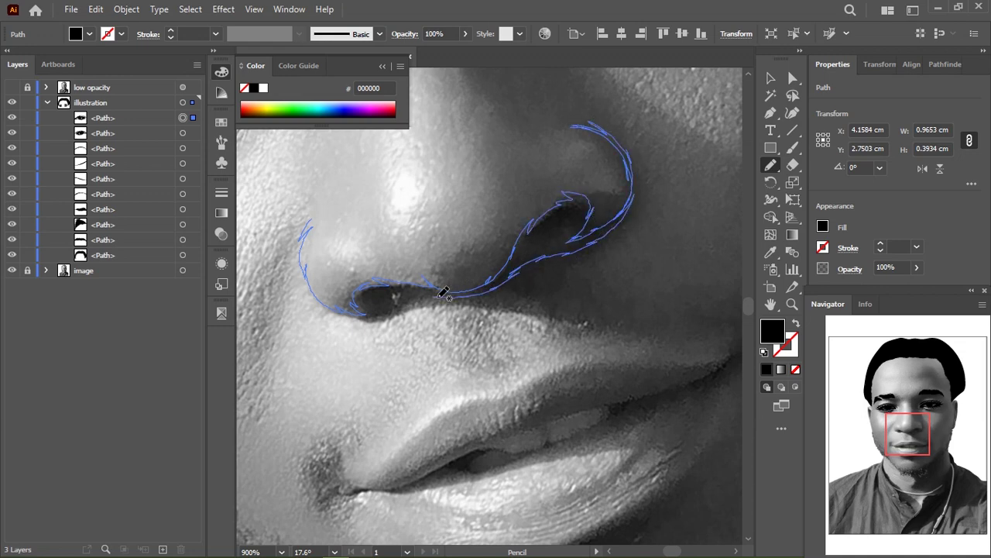
Finish the nostril curve, draw the loop beneath the nose tip, and begin the lip line
left_click_drag(305, 229, 306, 226)
scroll(469, 219, "up", 5)
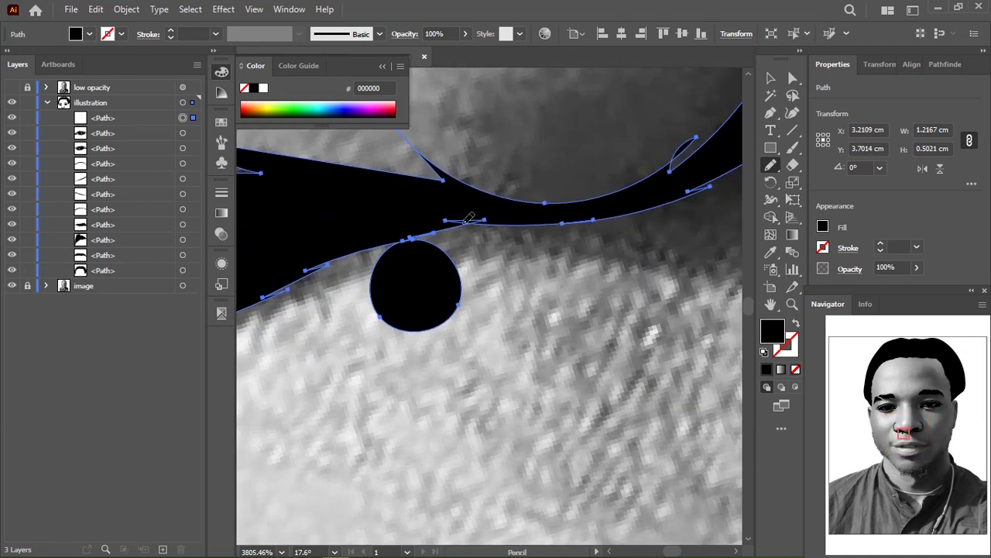
scroll(352, 245, "down", 5)
scroll(505, 390, "up", 2)
scroll(462, 277, "up", 2)
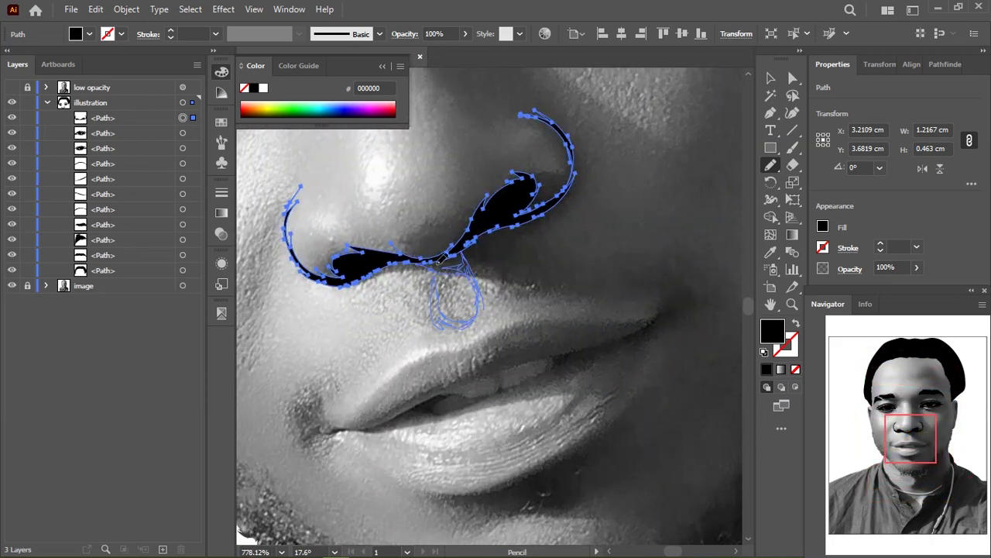
left_click_drag(439, 264, 465, 257)
scroll(465, 255, "down", 2)
scroll(496, 183, "up", 2)
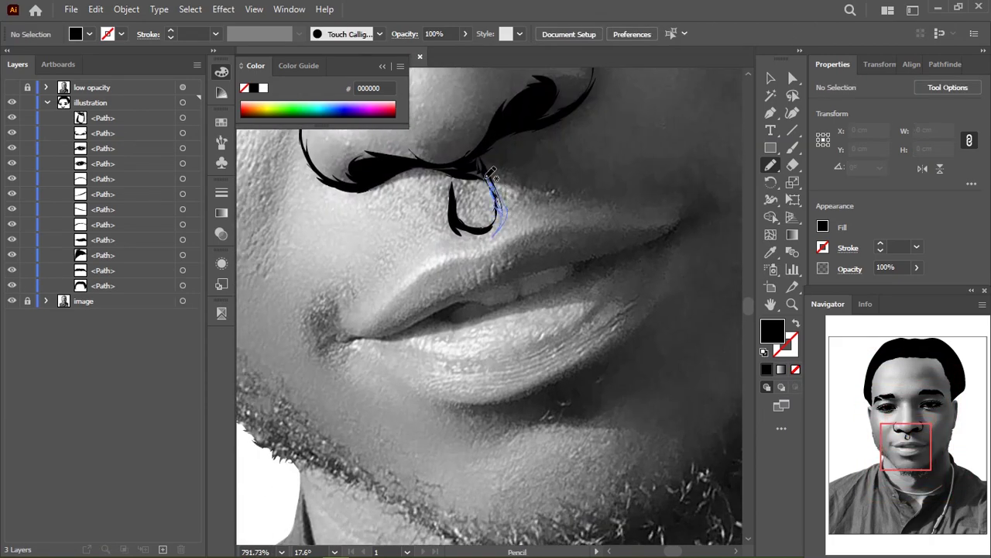
left_click_drag(490, 173, 489, 172)
scroll(457, 222, "up", 2)
left_click_drag(465, 210, 432, 221)
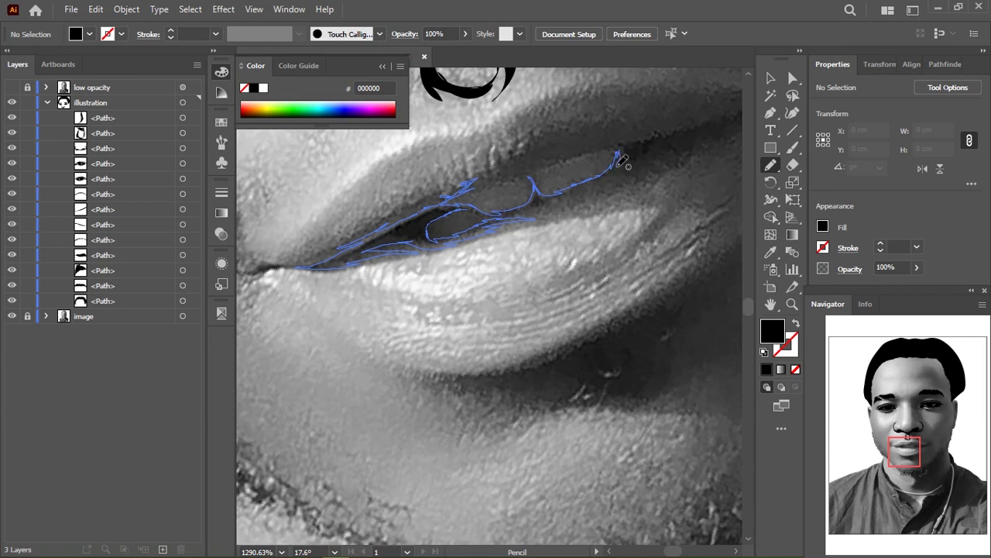
Trace the line between the lips, deleting and redrawing a bad stroke
left_click_drag(541, 211, 440, 223)
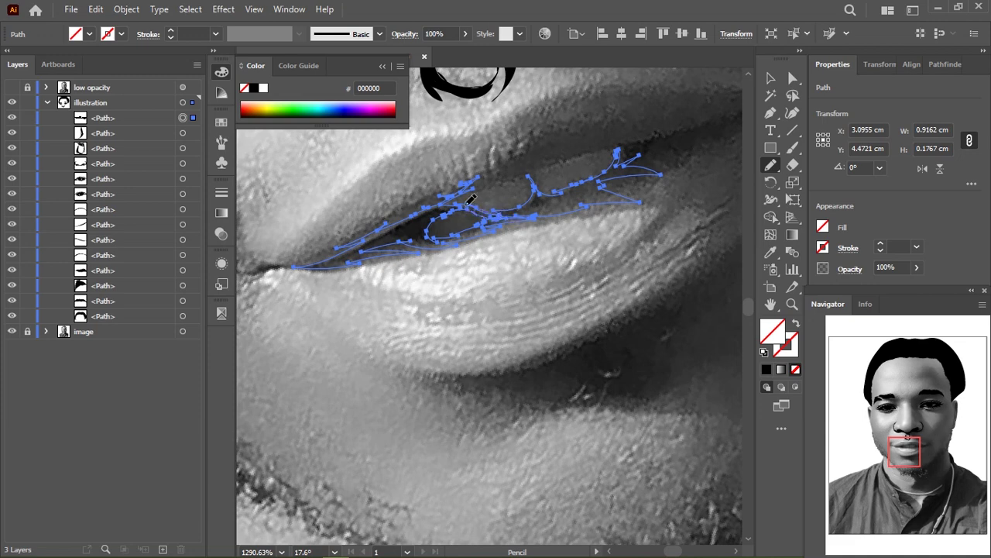
key("Delete")
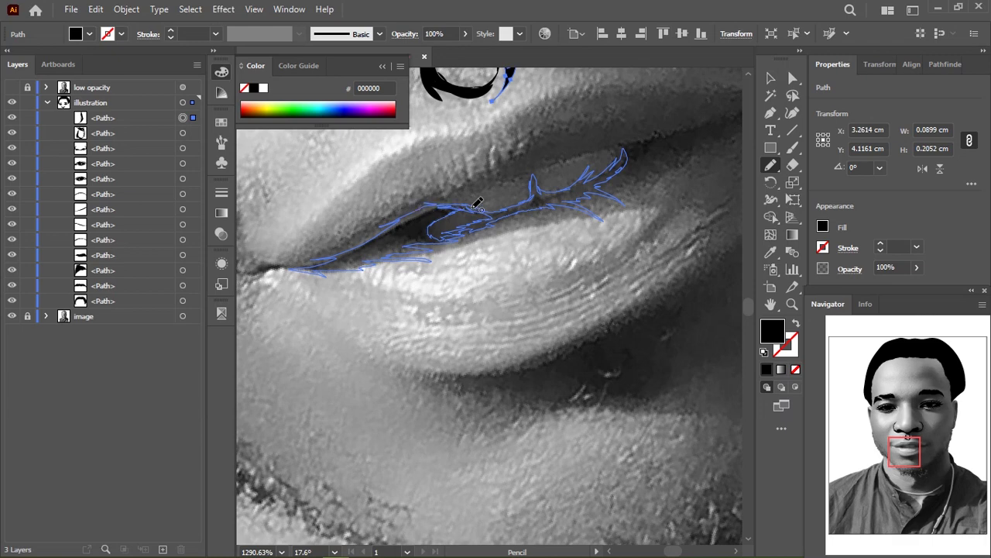
left_click_drag(478, 203, 435, 261)
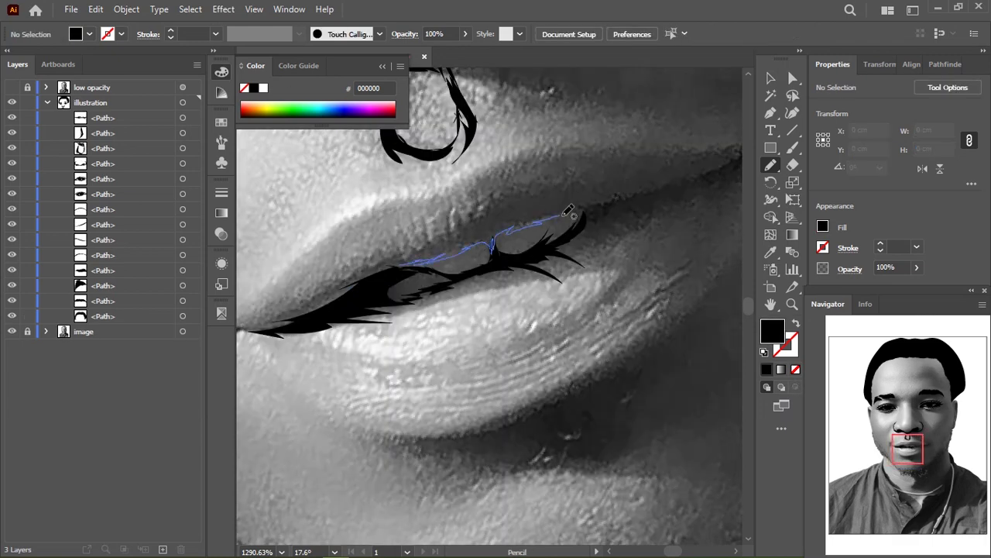
left_click_drag(567, 211, 581, 190)
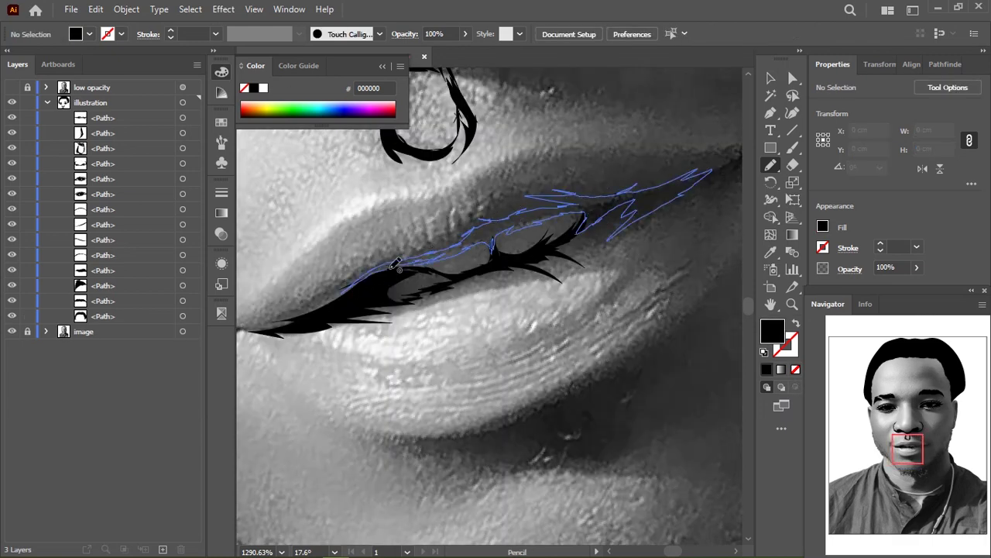
left_click_drag(395, 264, 391, 268)
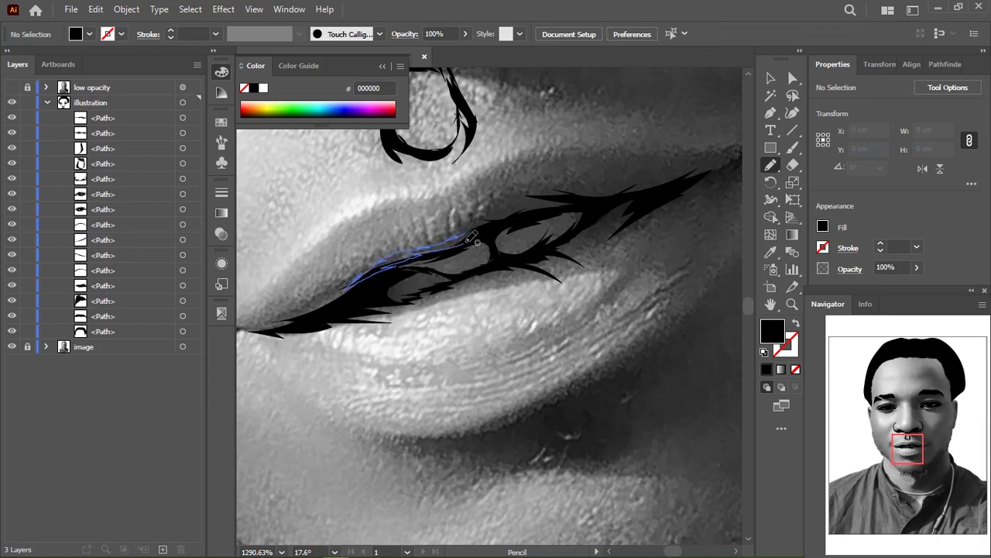
left_click_drag(471, 237, 474, 233)
Trace the top edge of the upper lip
scroll(492, 255, "up", 3)
left_click_drag(393, 264, 532, 223)
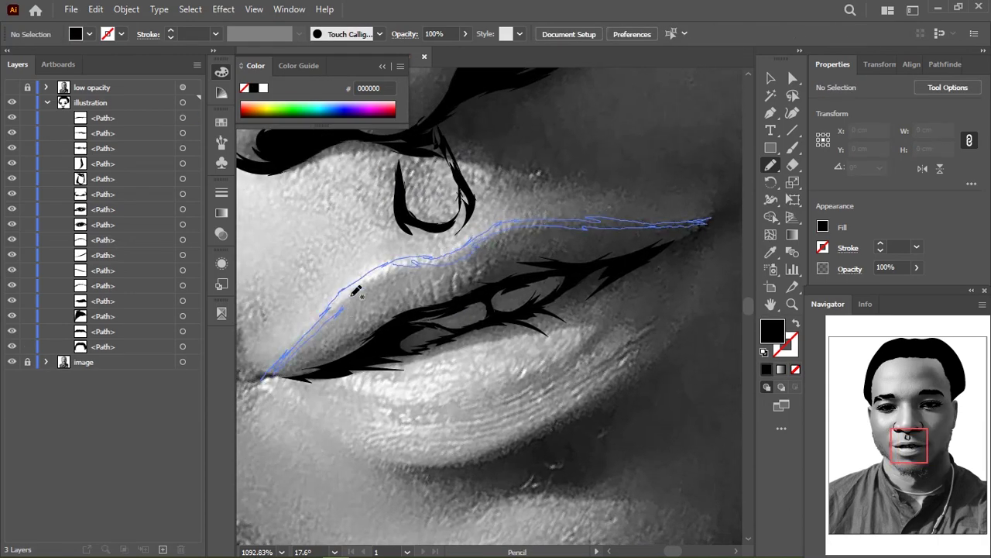
left_click_drag(356, 291, 267, 377)
scroll(560, 199, "down", 5)
scroll(482, 343, "up", 5)
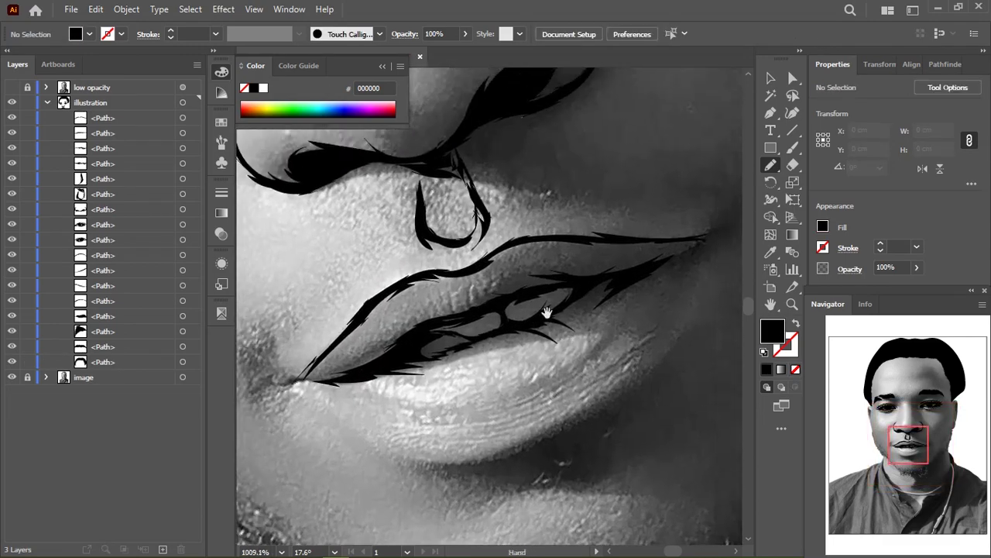
Outline the lower lip from both mouth corners
left_click_drag(547, 312, 547, 162)
left_click_drag(608, 207, 383, 352)
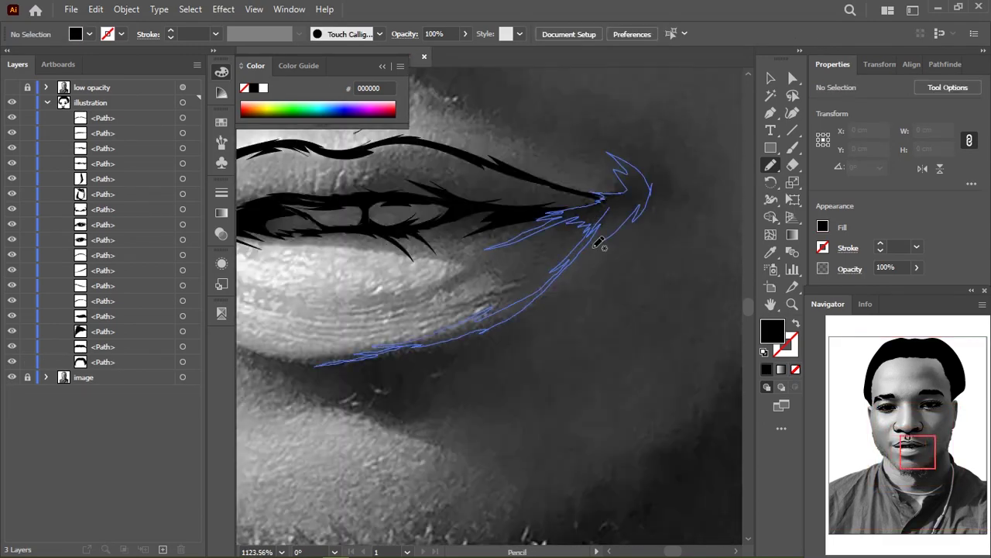
scroll(600, 245, "down", 3)
left_click_drag(333, 240, 385, 306)
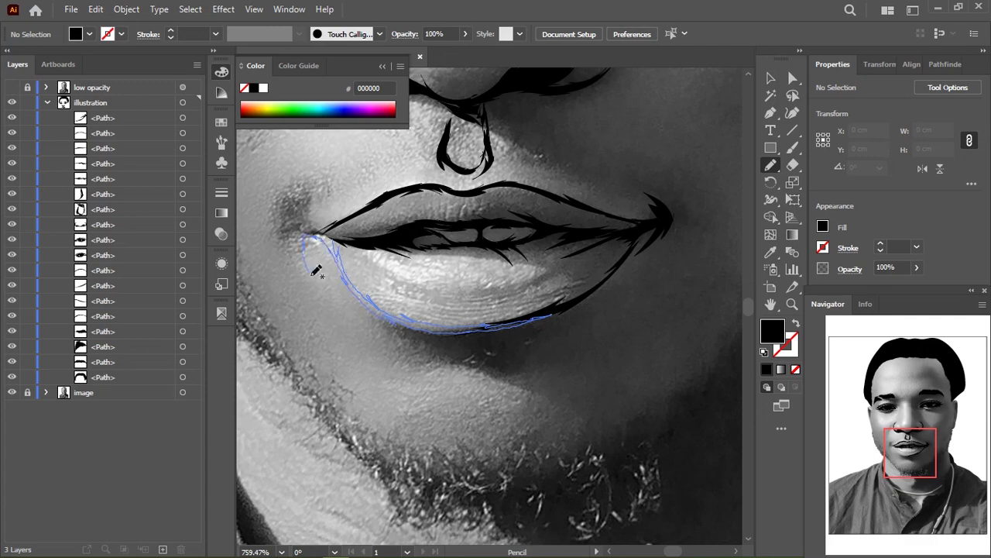
left_click_drag(324, 224, 333, 233)
Add detail and shading strokes on and under the lower lip
scroll(411, 284, "up", 2)
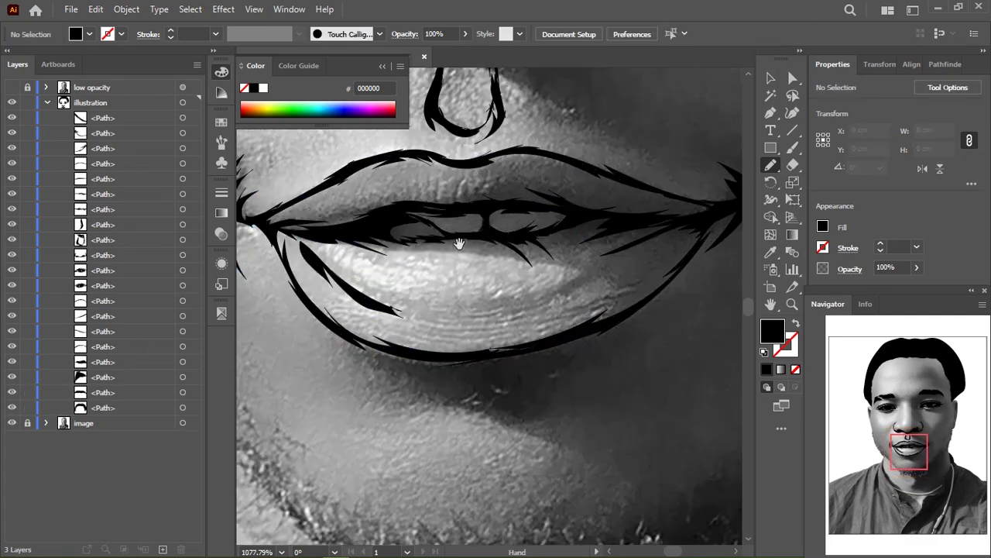
left_click_drag(457, 239, 418, 247)
scroll(532, 232, "down", 2)
left_click_drag(449, 286, 532, 263)
scroll(532, 263, "down", 3)
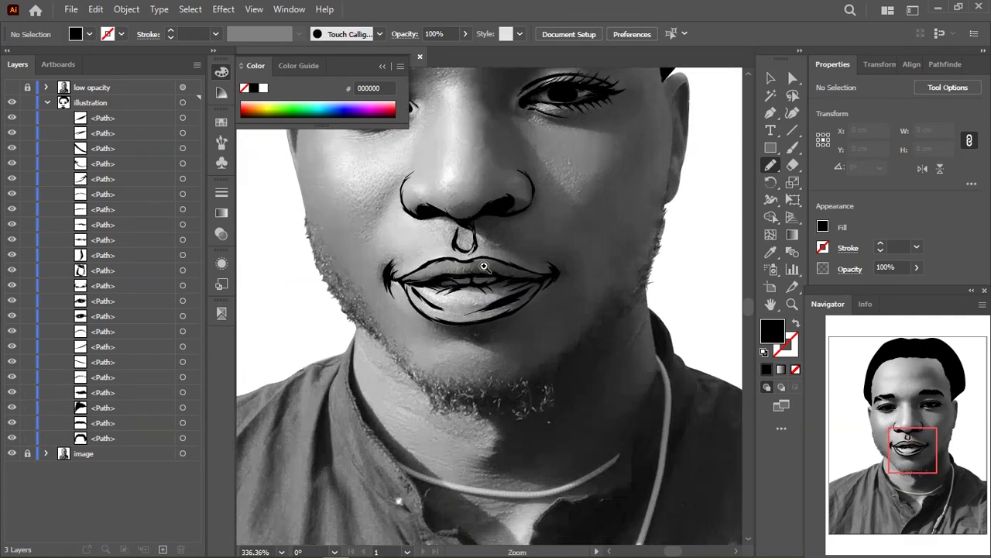
scroll(470, 233, "up", 5)
left_click_drag(392, 261, 470, 226)
scroll(470, 226, "down", 3)
scroll(419, 310, "up", 2)
left_click_drag(354, 387, 487, 379)
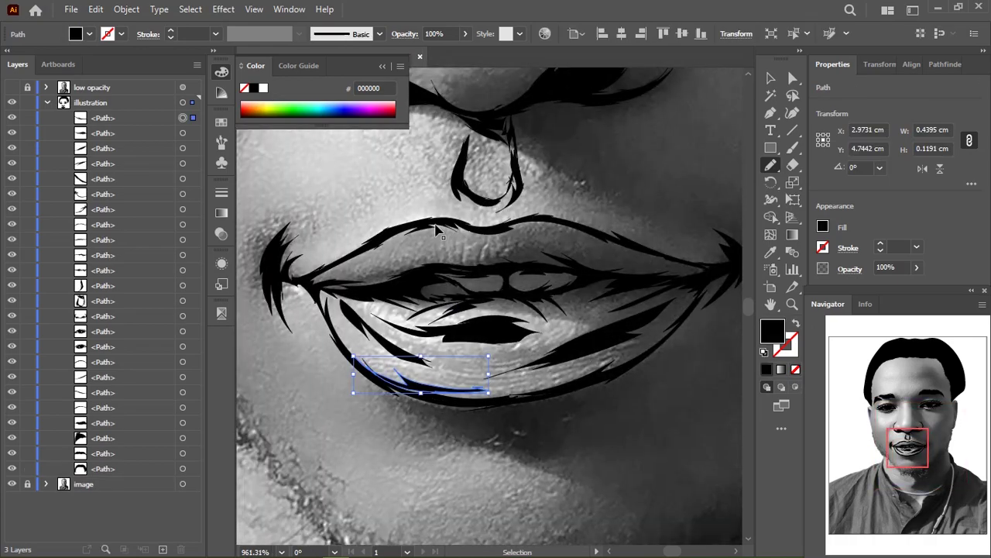
scroll(403, 294, "up", 1)
mouse_move(378, 295)
left_mouse_down()
mouse_move(437, 288)
mouse_move(419, 313)
left_mouse_up()
Trace the beard edge from the cheek down the jaw toward the chin
scroll(419, 310, "down", 3)
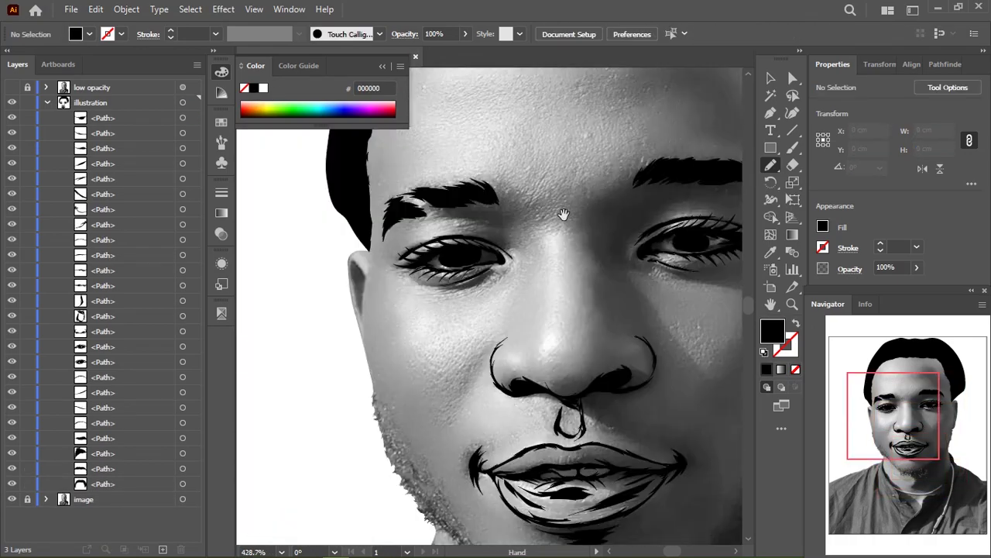
scroll(411, 265, "up", 2)
left_click_drag(399, 247, 413, 268)
scroll(413, 268, "down", 2)
scroll(426, 305, "up", 3)
left_click_drag(300, 134, 400, 215)
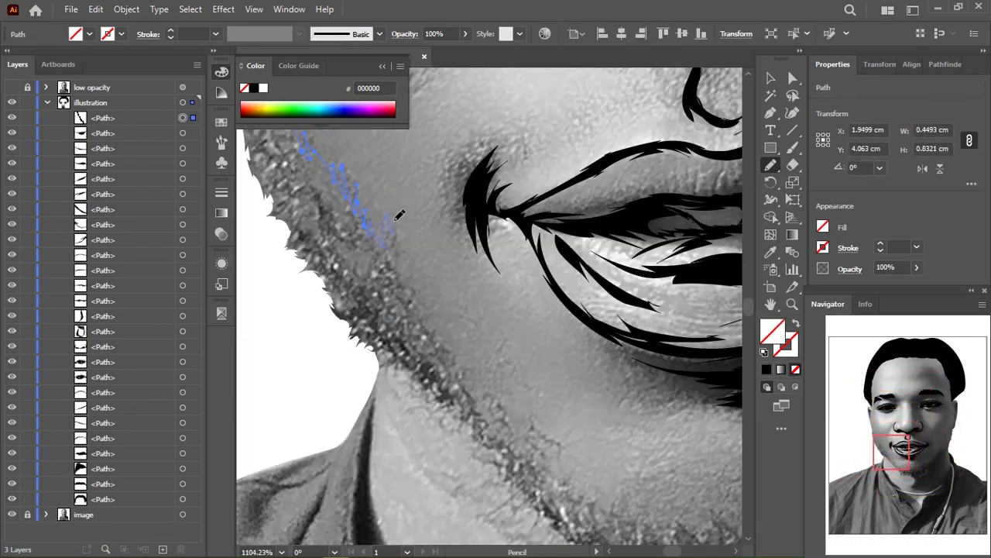
scroll(508, 378, "down", 3)
left_click_drag(508, 378, 374, 351)
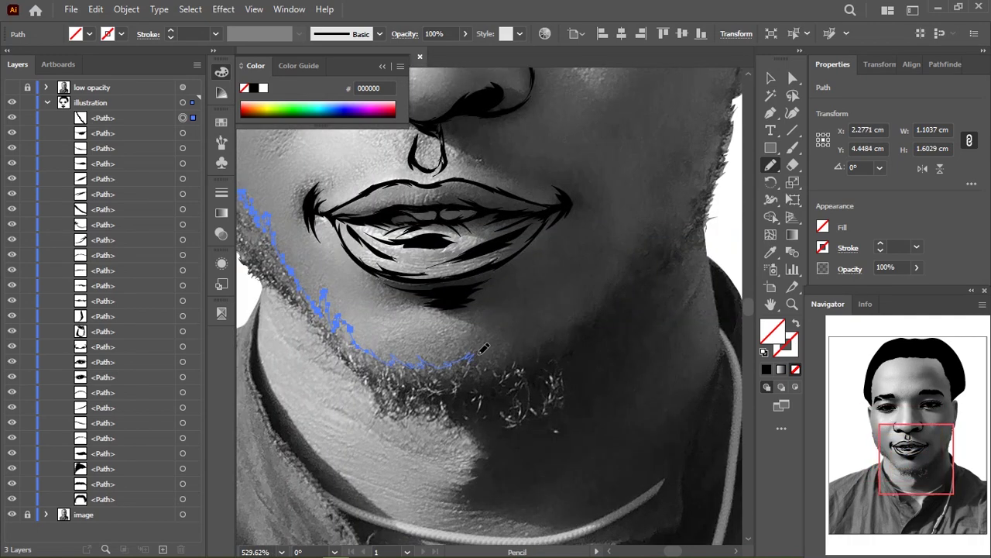
mouse_move(478, 354)
left_mouse_down()
mouse_move(586, 304)
mouse_move(649, 377)
left_mouse_up()
Continue the beard line up the right jaw, then deselect the finished beard path
key("space")
scroll(657, 341, "down", 3)
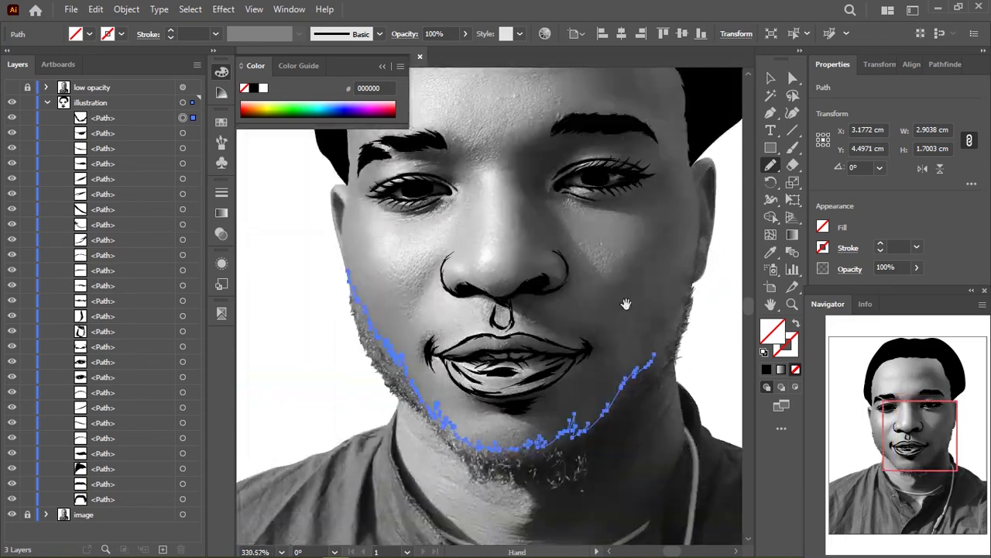
scroll(484, 296, "up", 4)
left_click_drag(656, 341, 484, 297)
scroll(502, 318, "down", 3)
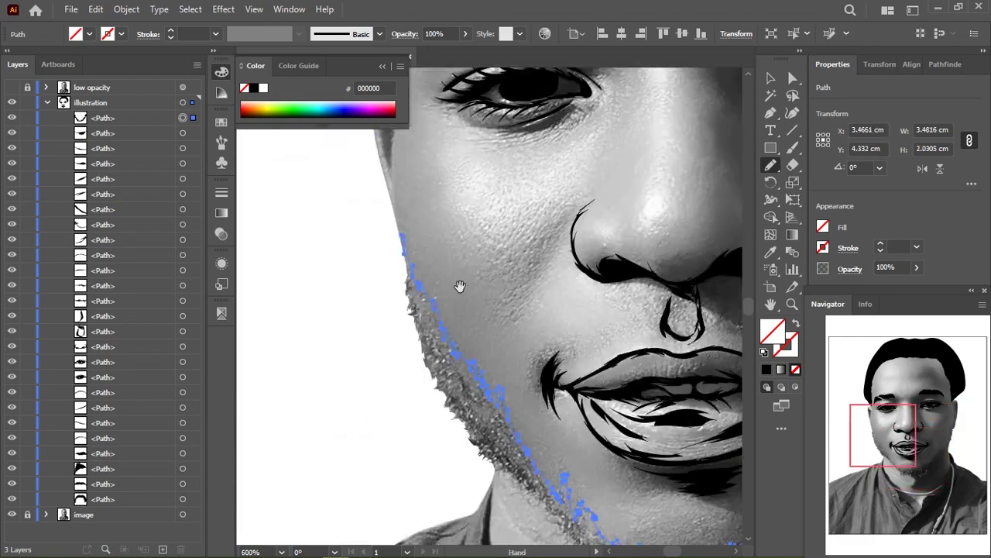
scroll(573, 168, "up", 5)
scroll(572, 169, "down", 3)
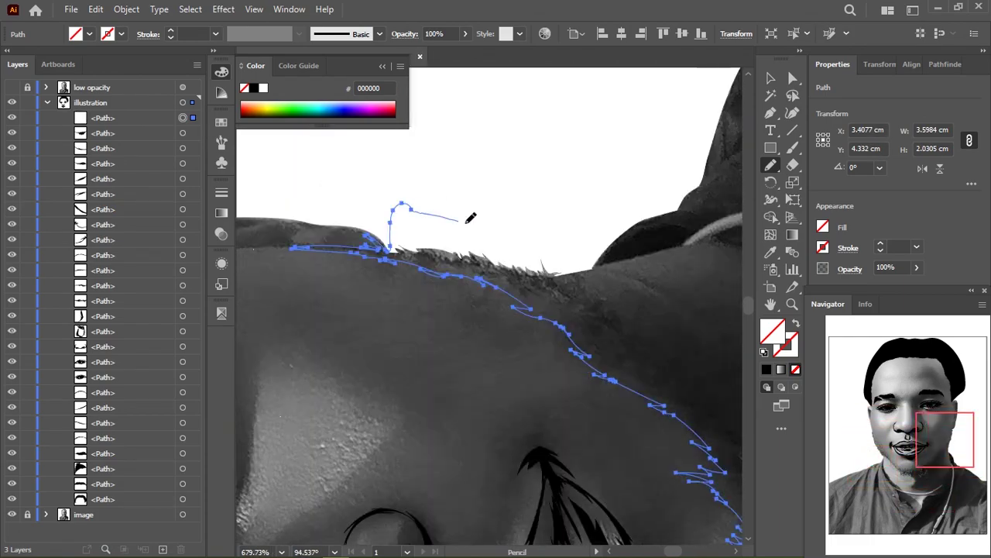
scroll(565, 342, "down", 2)
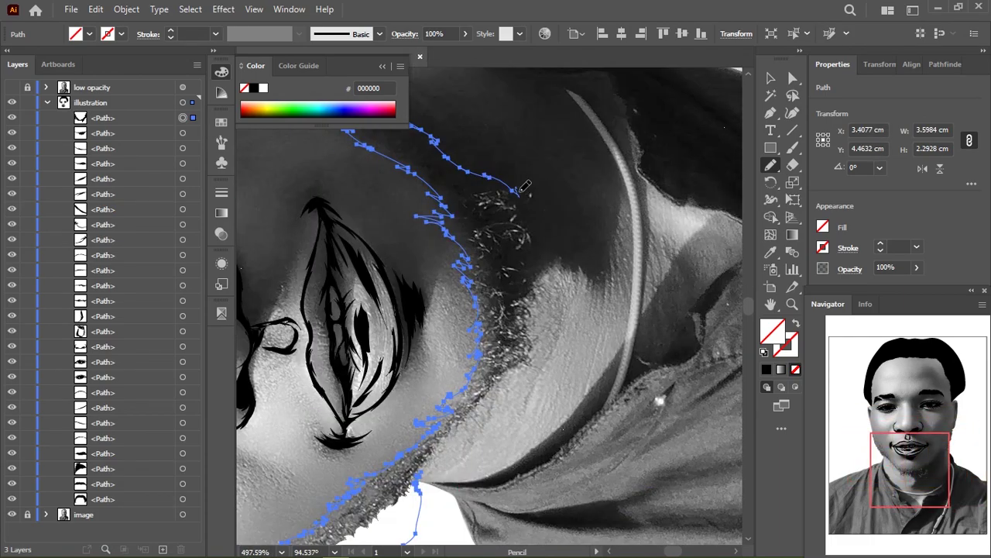
left_click_drag(537, 280, 396, 234)
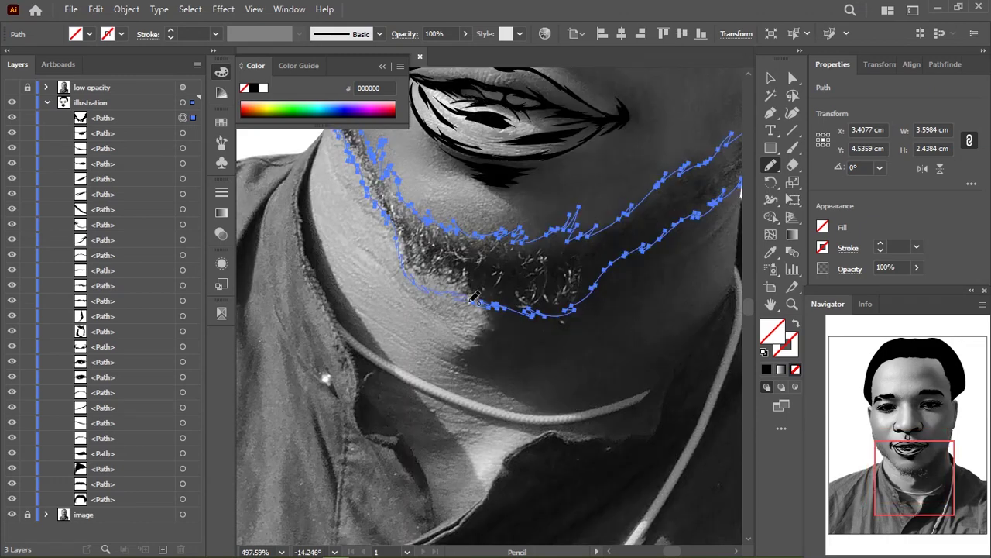
key("ctrl+shift+a")
scroll(470, 232, "down", 2)
scroll(471, 217, "up", 3)
scroll(470, 213, "up", 3)
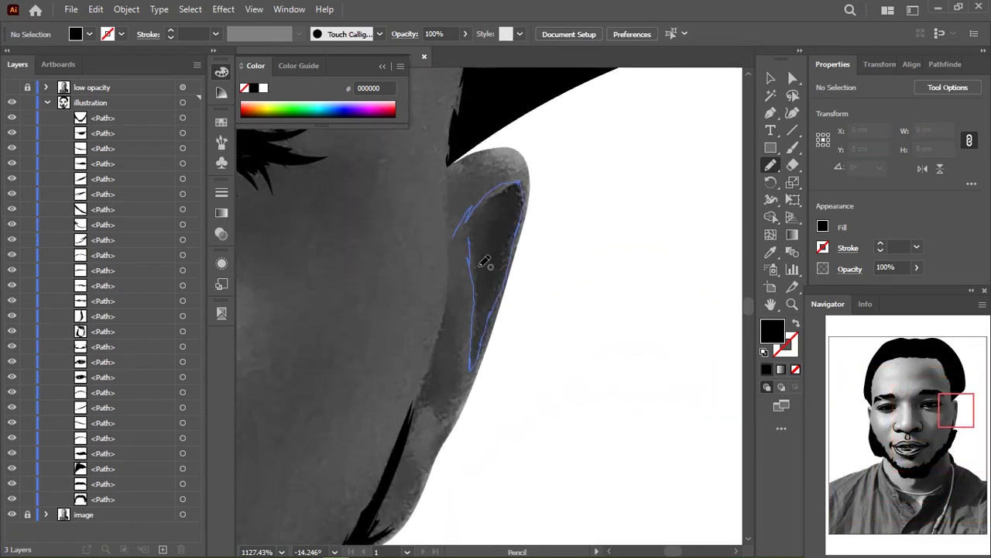
Draw a dark shape inside the ear and trace along the ear's outer edge
left_click_drag(485, 261, 468, 237)
scroll(465, 272, "down", 3)
left_click_drag(453, 116, 410, 293)
left_click_drag(447, 193, 448, 195)
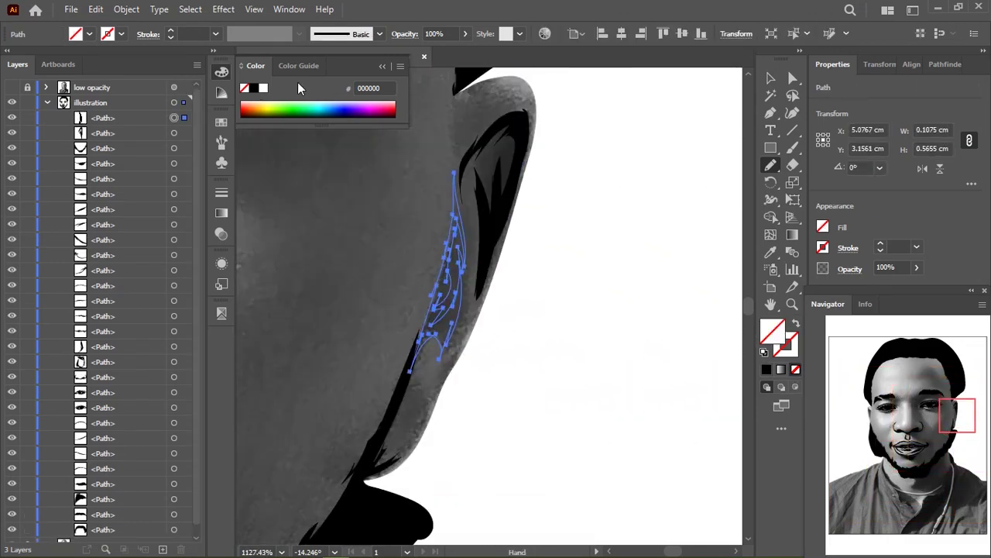
scroll(480, 195, "up", 3)
left_click_drag(408, 367, 325, 517)
scroll(447, 271, "up", 2)
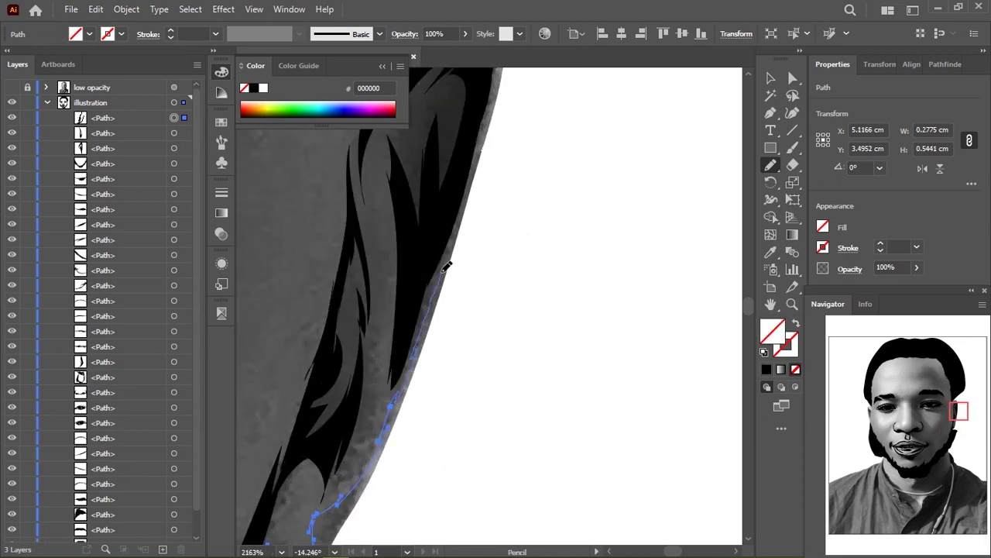
scroll(433, 310, "up", 2)
scroll(447, 290, "up", 2)
left_click_drag(446, 290, 454, 232)
Finish the ear edge as a filled shape and fill the dark upper ear area
scroll(585, 90, "down", 3)
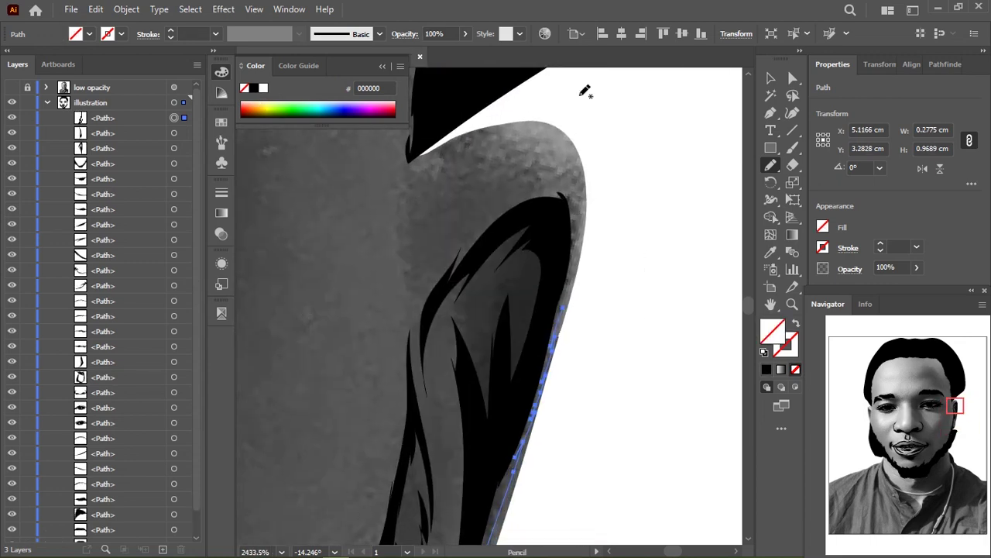
scroll(582, 257, "up", 2)
scroll(655, 231, "down", 4)
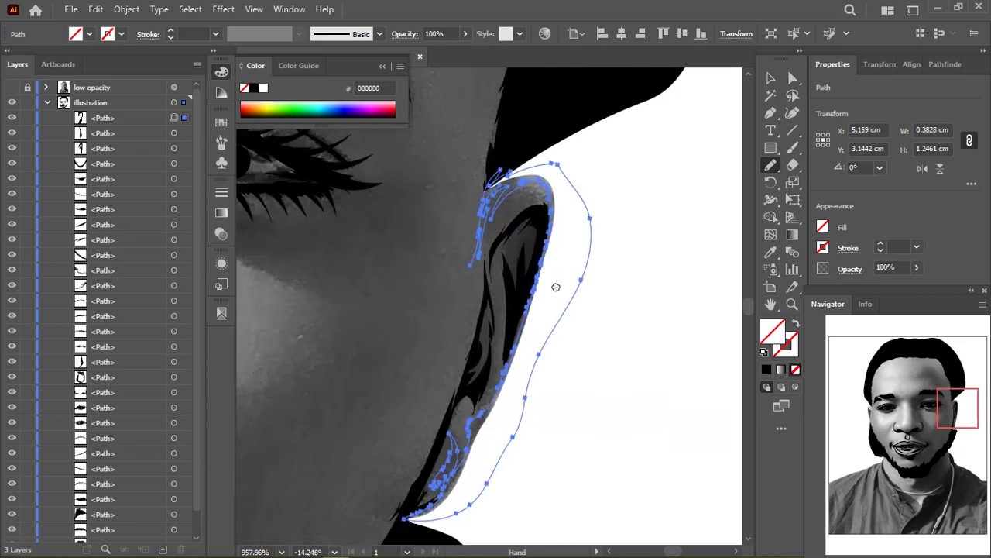
key("ctrl+shift+a")
scroll(553, 288, "down", 3)
scroll(432, 328, "up", 2)
left_click_drag(419, 258, 441, 186)
scroll(484, 183, "up", 1)
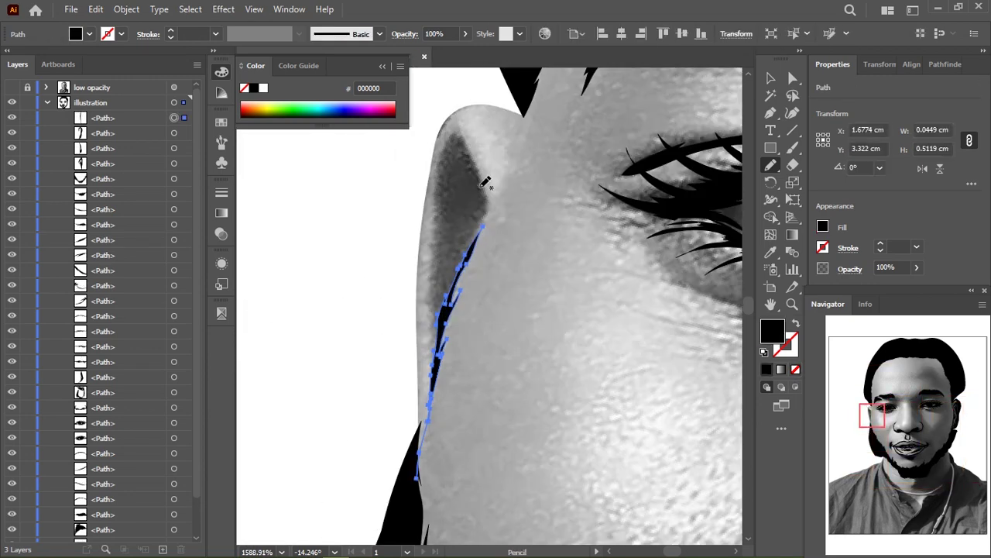
left_click_drag(440, 284, 449, 287)
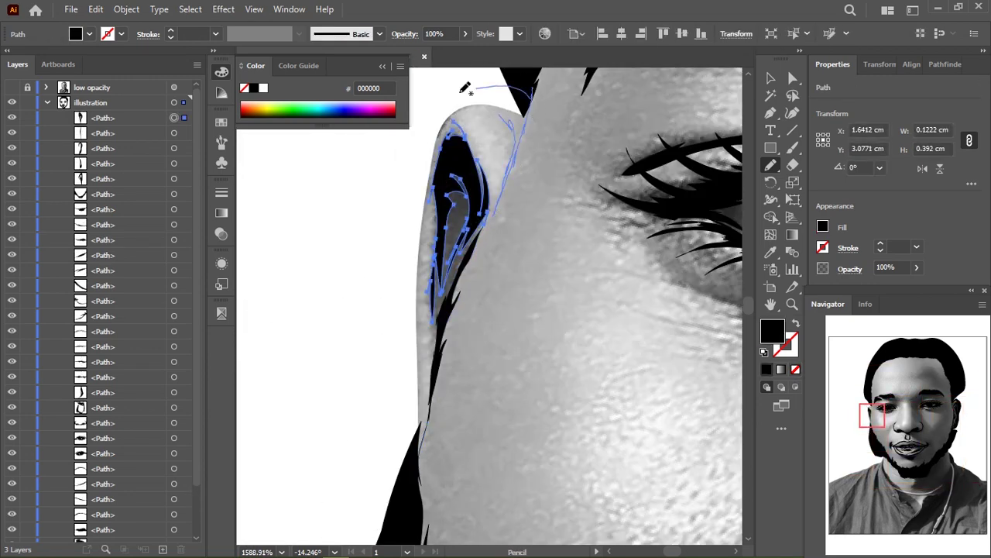
scroll(432, 200, "down", 3)
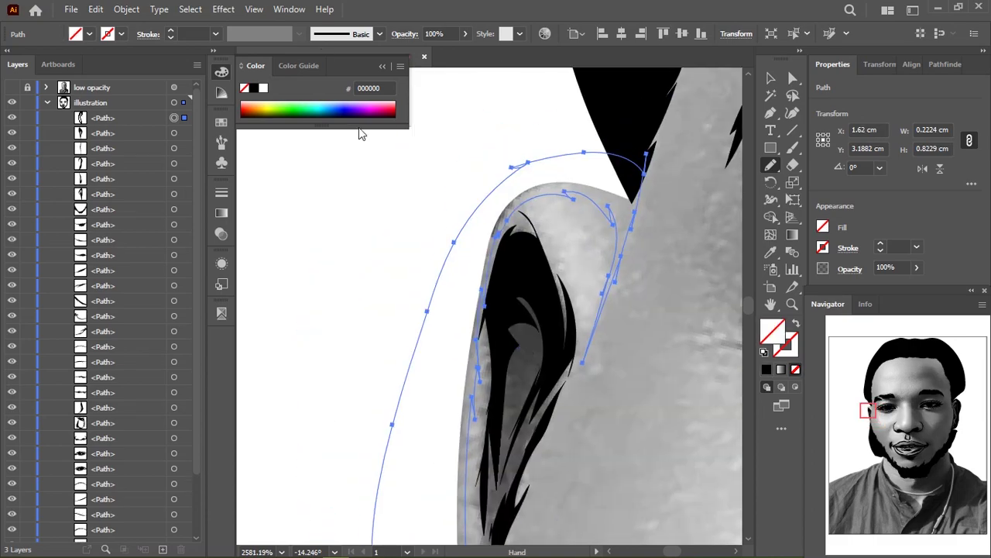
key("ctrl+shift+a")
Draw a freehand stroke along the brow
scroll(563, 267, "up", 2)
scroll(563, 267, "up", 2)
left_click_drag(418, 182, 535, 306)
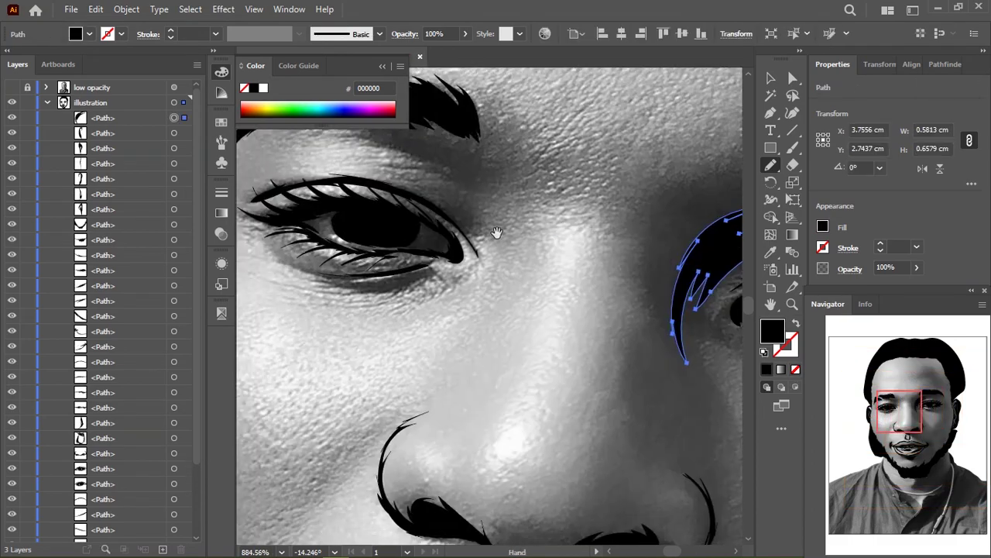
key("ctrl+shift+a")
scroll(553, 270, "down", 3)
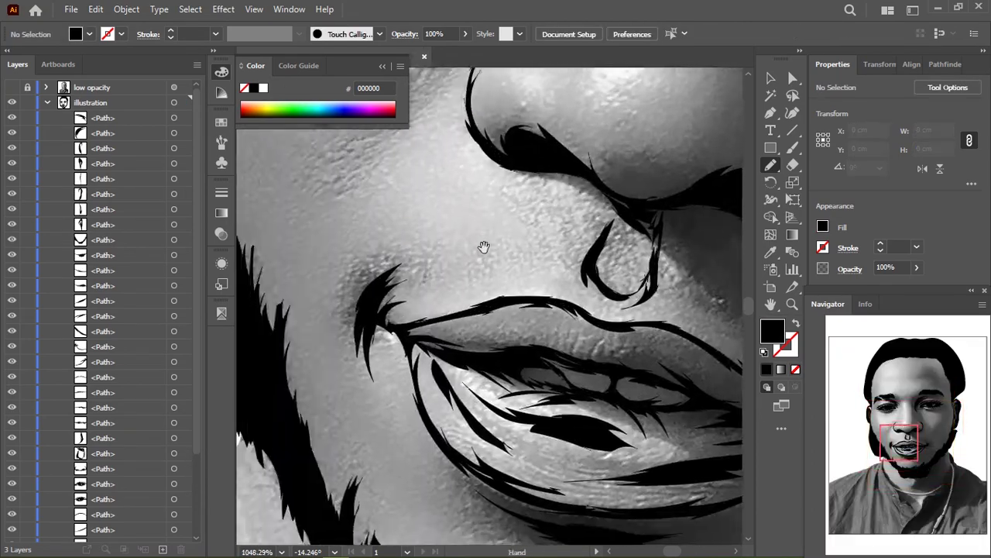
scroll(545, 180, "down", 3)
Reset the view, then clip the illustration layer's artwork to the artboard-sized frame with Ctrl+7
key("ctrl+shift+1")
key("ctrl+0")
key("v")
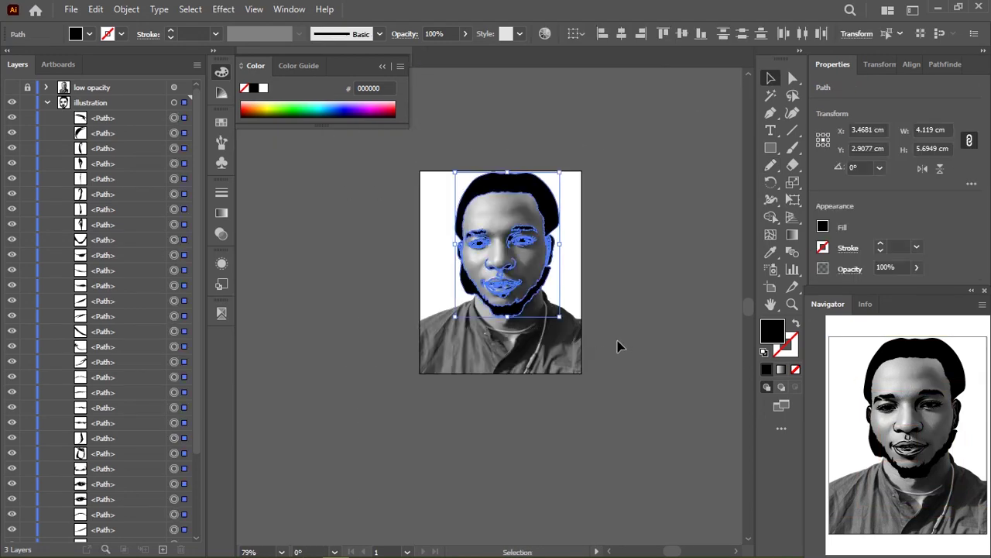
left_click(47, 87)
left_click(63, 102)
left_click(47, 87)
left_click(182, 102)
key("ctrl+7")
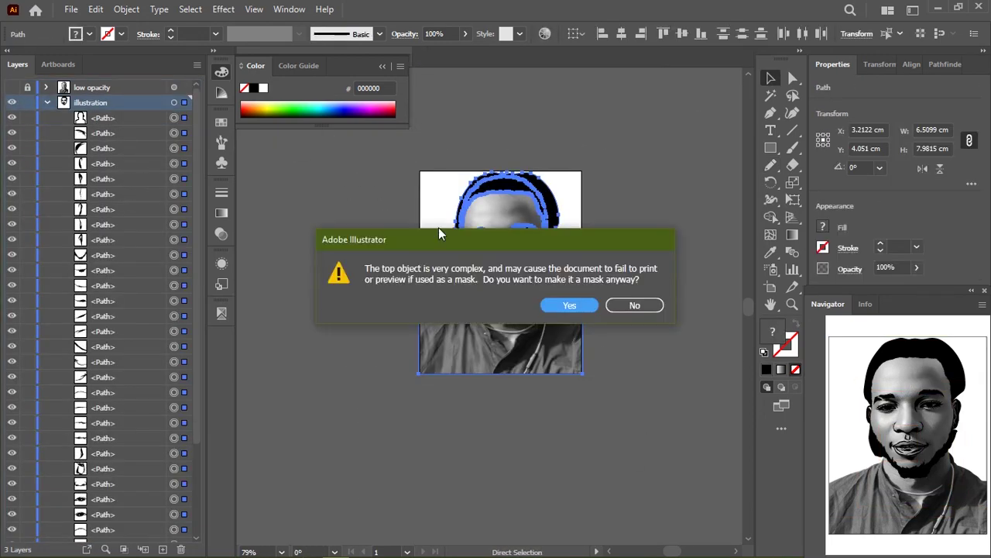
key("Return")
Select the beard shape and switch to the Pencil tool
scroll(512, 368, "up", 3)
scroll(516, 372, "up", 3)
left_click(558, 364, "ctrl")
key("n")
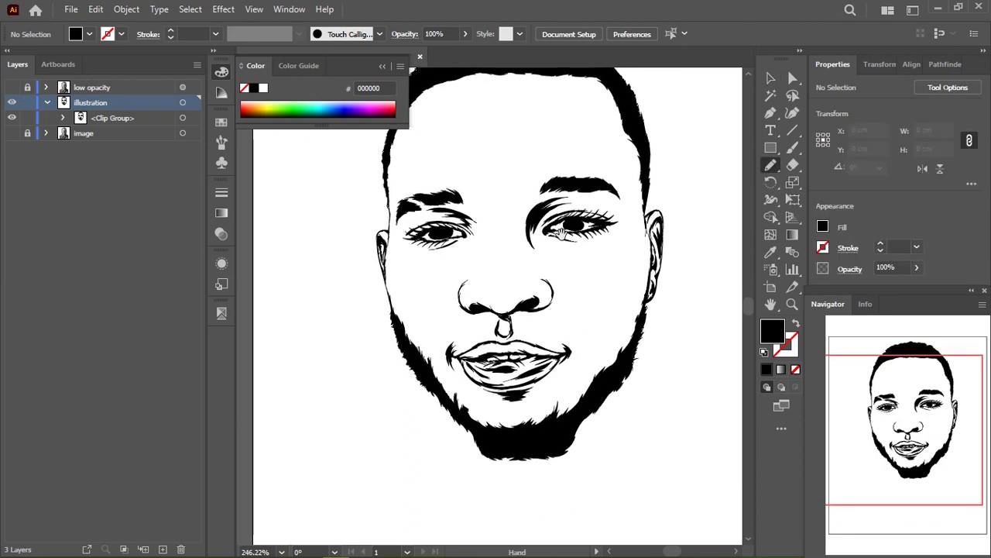
scroll(581, 381, "up", 3)
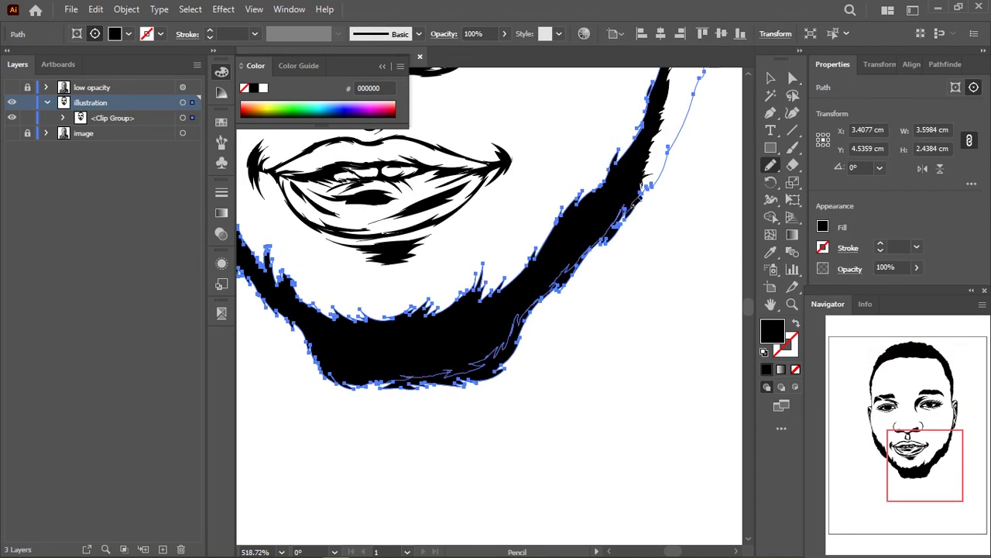
Deselect the beard and add pencil strokes along its left and right edges
scroll(679, 180, "down", 3)
scroll(294, 289, "up", 4)
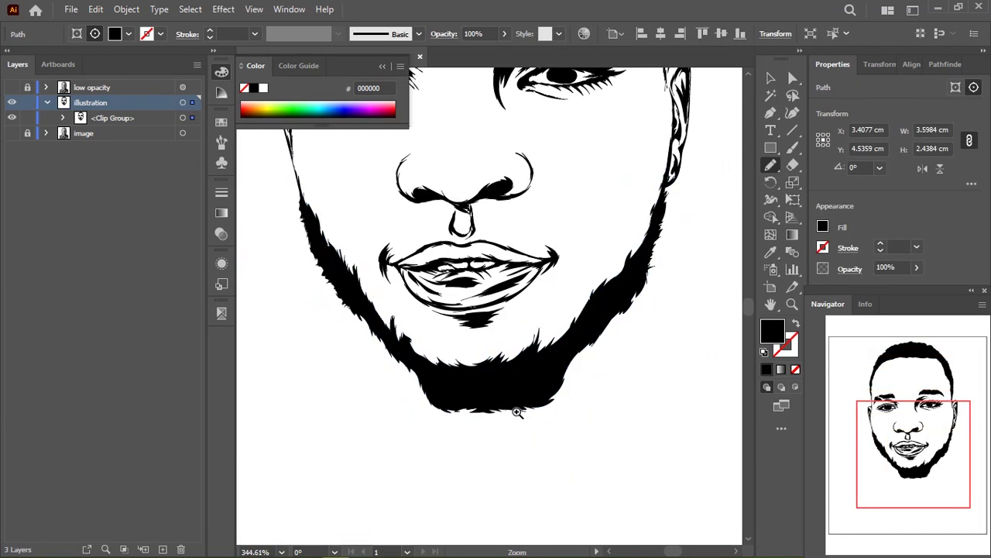
scroll(416, 270, "down", 3)
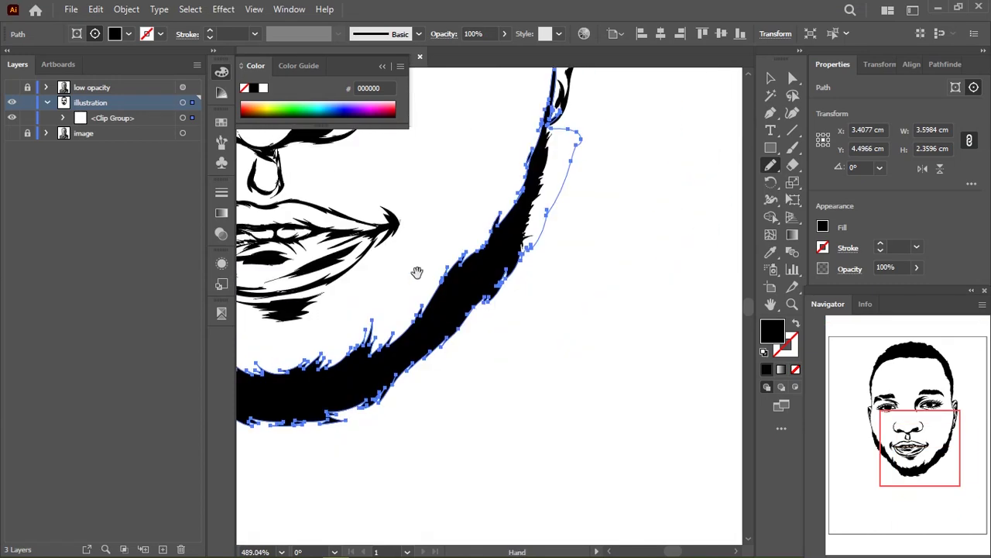
scroll(593, 290, "down", 5)
left_click(593, 290, "ctrl")
scroll(433, 341, "up", 4)
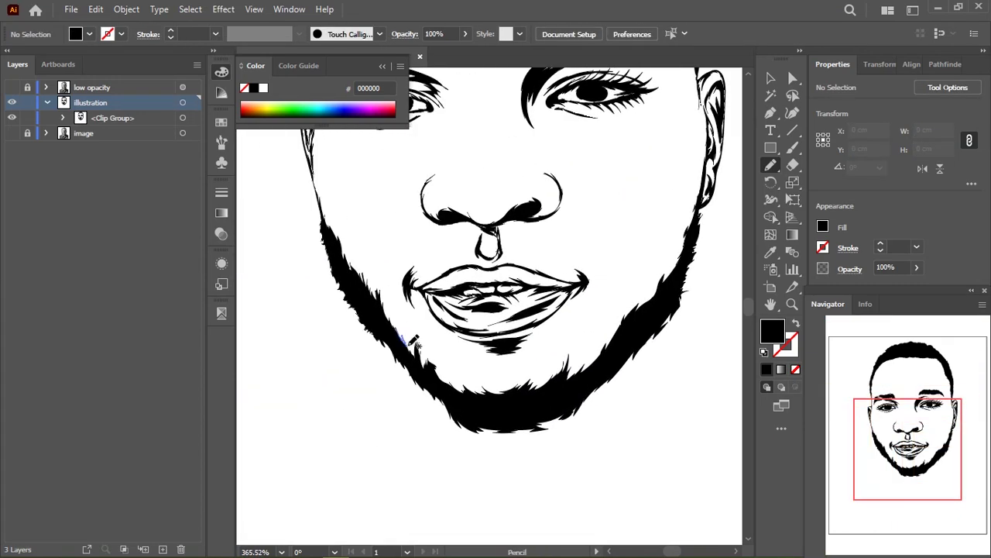
left_click_drag(382, 322, 448, 393)
left_click_drag(579, 333, 589, 364)
scroll(487, 255, "down", 3)
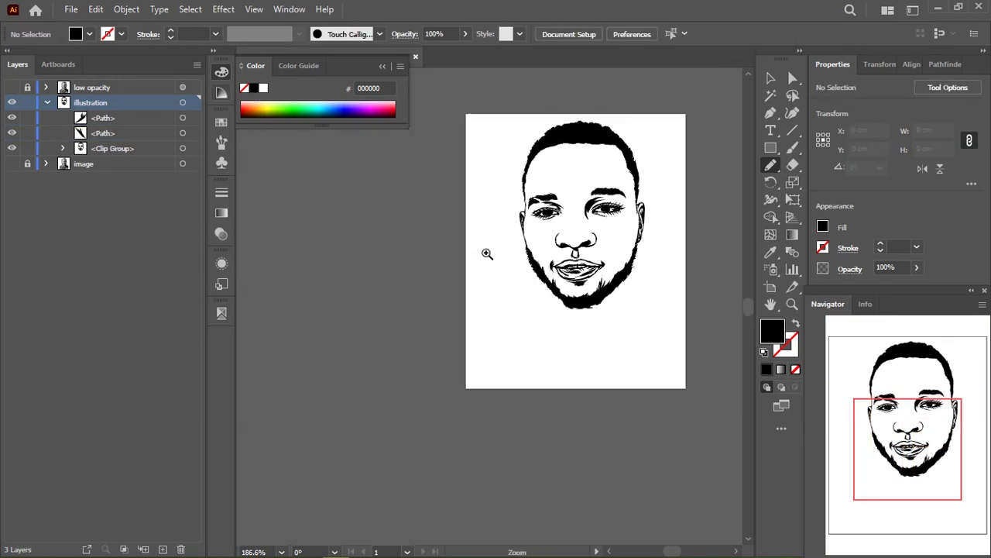
scroll(487, 255, "up", 2)
scroll(454, 222, "up", 3)
Draw pencil strokes beside the nose and the nostrils
mouse_move(454, 193)
left_mouse_down()
mouse_move(454, 232)
mouse_move(393, 301)
left_mouse_up()
scroll(531, 217, "down", 1)
scroll(531, 217, "up", 3)
left_click_drag(544, 229, 569, 288)
scroll(578, 252, "down", 3)
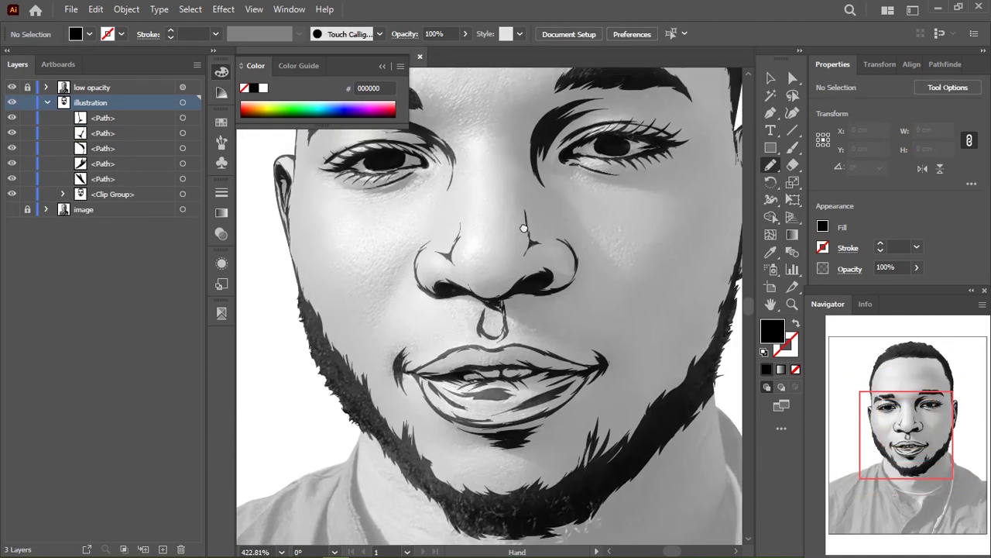
scroll(436, 222, "down", 3)
scroll(514, 294, "up", 3)
scroll(401, 291, "up", 5)
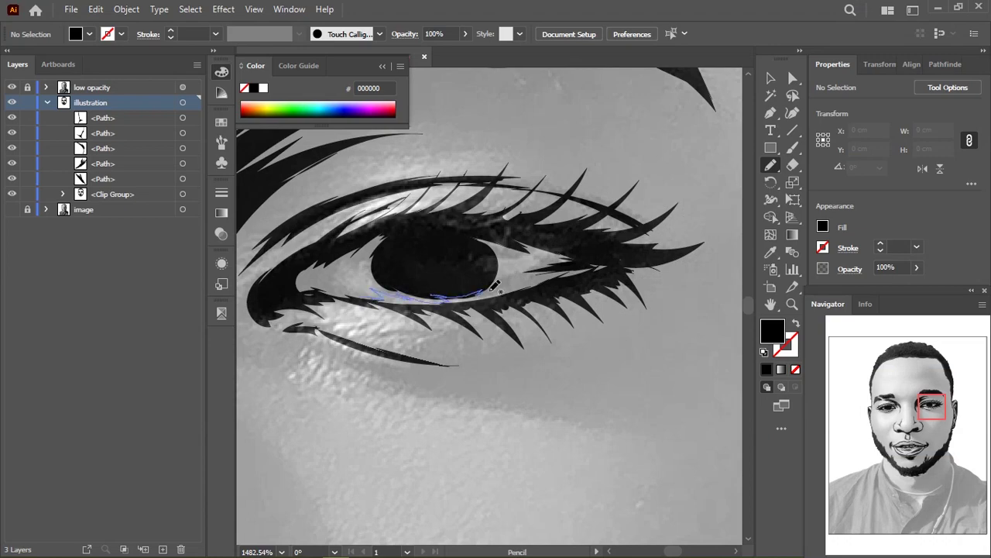
Trace a pencil stroke along the lower eyelid
left_click_drag(348, 290, 340, 295)
scroll(349, 295, "down", 3)
scroll(696, 262, "up", 5)
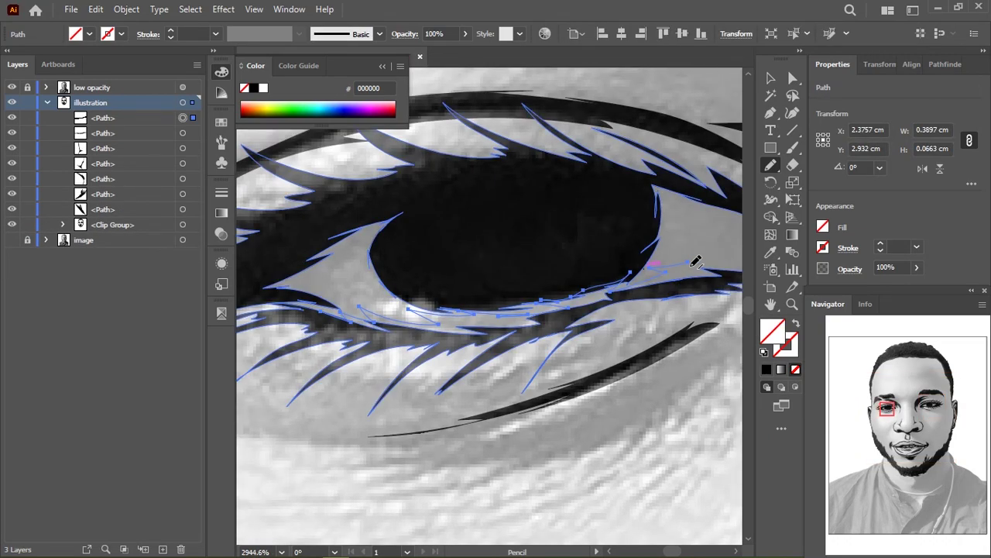
scroll(355, 319, "down", 5)
scroll(403, 310, "down", 3)
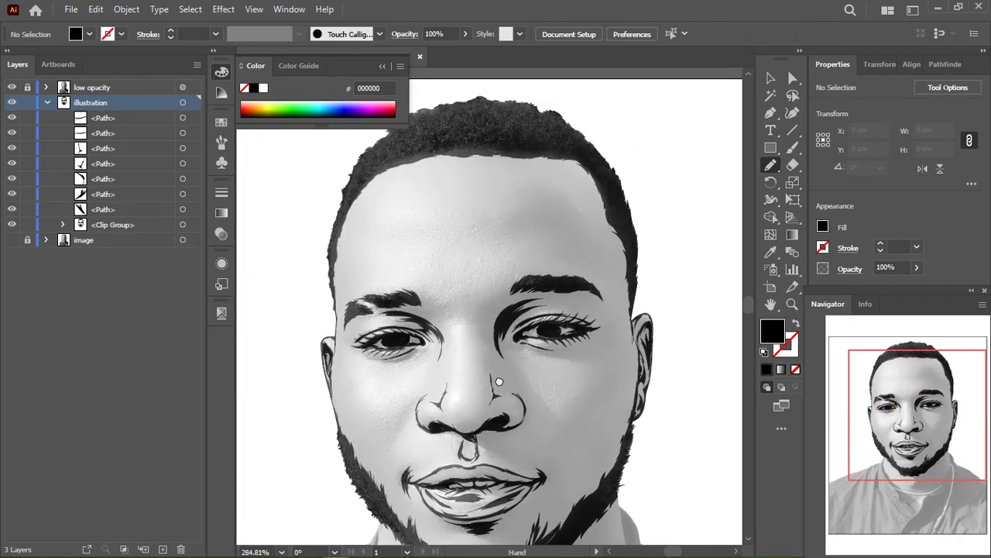
scroll(446, 296, "up", 1)
scroll(447, 297, "down", 3)
scroll(446, 296, "up", 1)
Expand the clip group and select the range of loose paths in Layers
key("v")
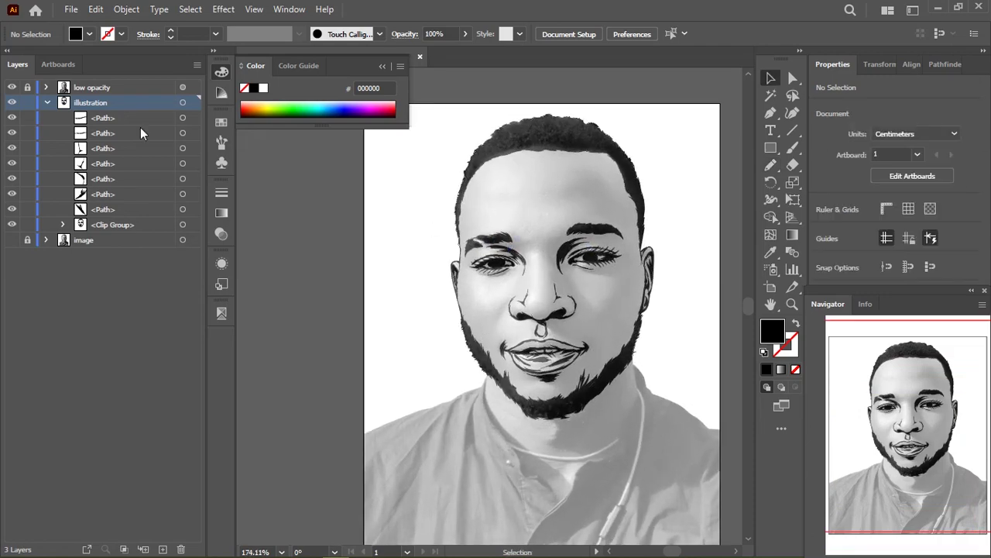
left_click(64, 120)
left_click(123, 145)
left_click(120, 331, "shift")
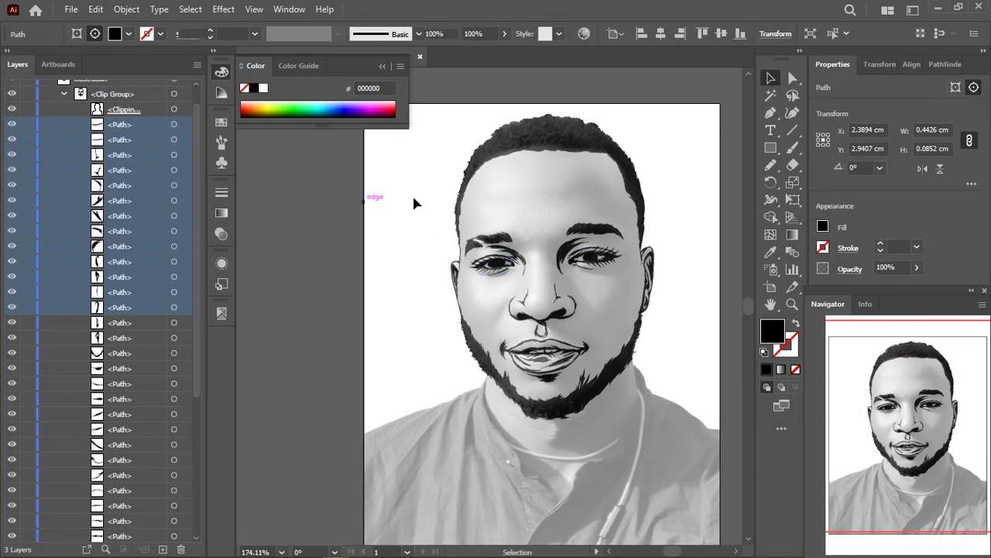
scroll(511, 286, "up", 10)
scroll(511, 287, "down", 5)
Paint a white highlight inside the right eye with the brush
key("b")
scroll(487, 325, "up", 5)
mouse_move(403, 201)
left_mouse_down()
mouse_move(422, 259)
mouse_move(450, 271)
mouse_move(532, 259)
left_mouse_up()
scroll(421, 261, "down", 5)
scroll(403, 244, "up", 5)
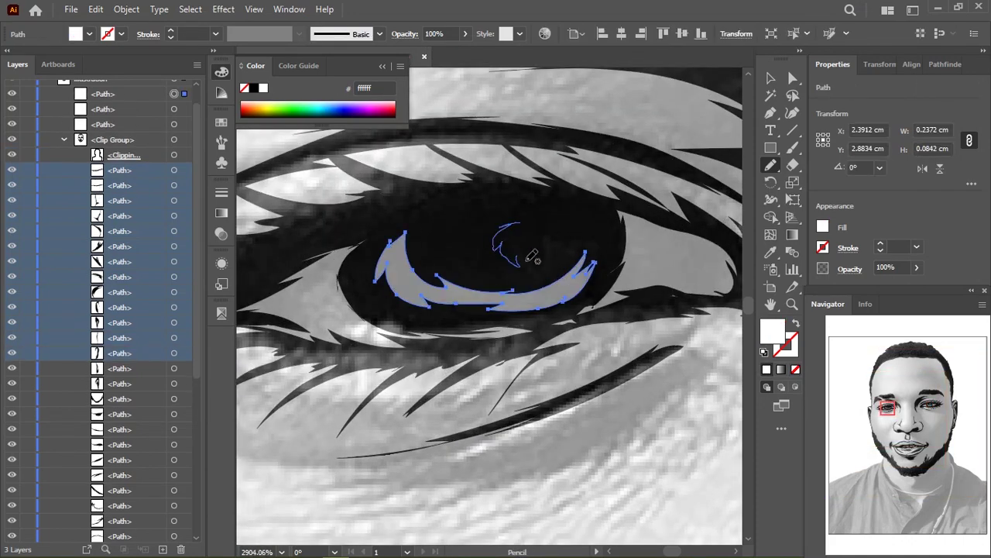
scroll(531, 259, "down", 5)
key("ctrl+shift+a")
scroll(101, 233, "up", 10)
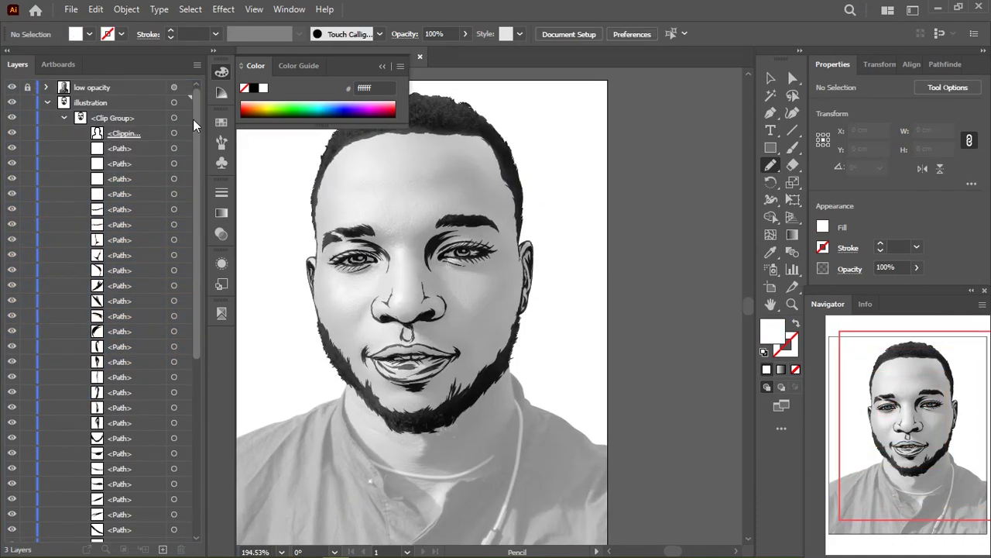
Hide the reference photo layer and group the loose line-art paths with Ctrl+G
left_click(11, 87)
left_click_drag(387, 155, 498, 209)
key("v")
key("ctrl+a")
key("ctrl+g")
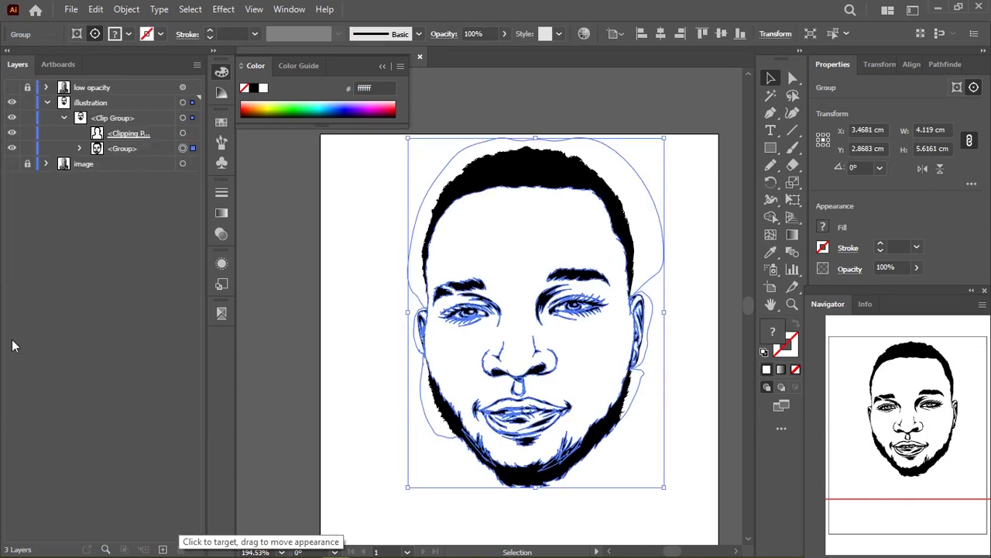
Rename the new group 'hea' and show the reference photo layers again
double_click(116, 148)
type("hea")
left_click(63, 117)
key("ctrl+shift+a")
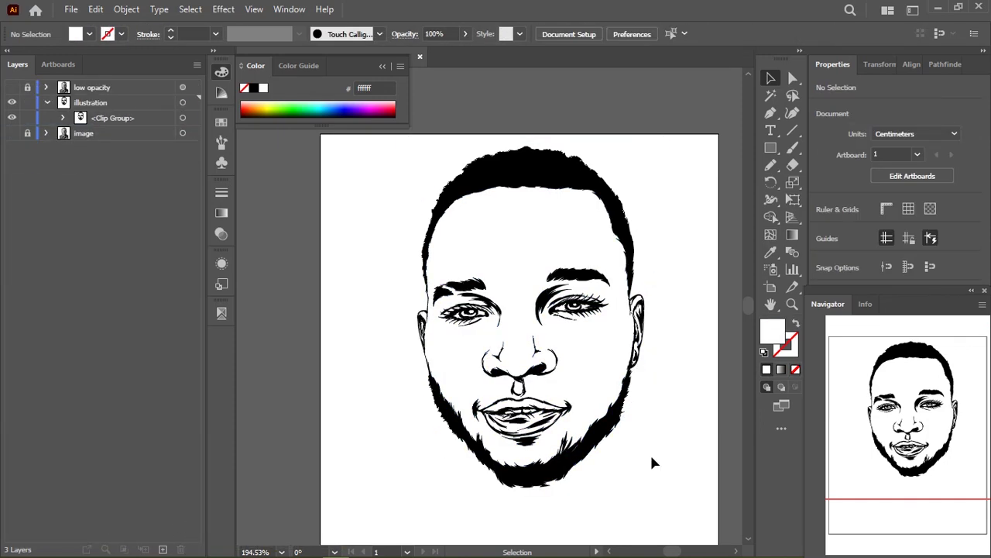
left_click(12, 103, "alt")
Trace the neck edge with the Pencil down to the collar
scroll(461, 267, "up", 5, "alt")
key("n")
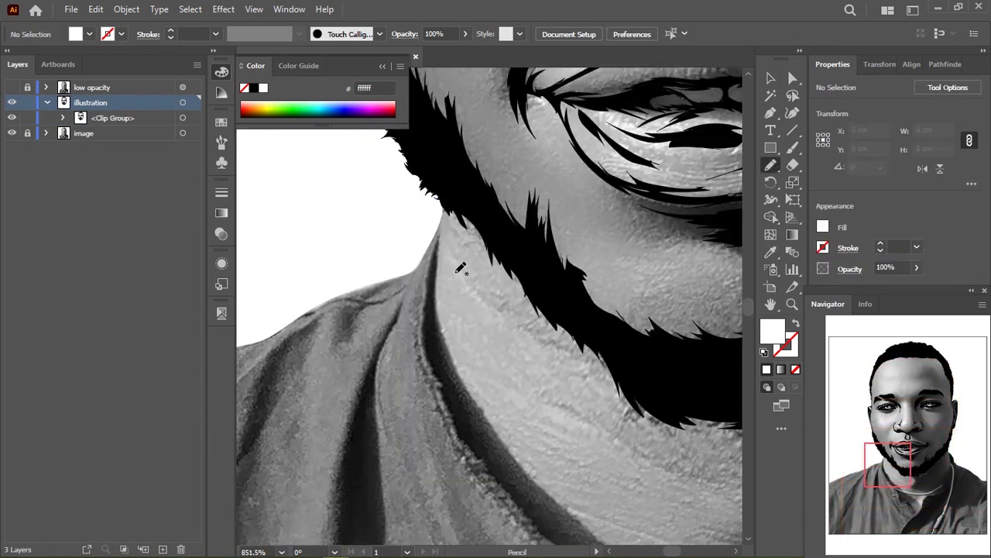
left_click_drag(440, 183, 430, 271)
scroll(431, 271, "down", 2, "alt")
left_click_drag(358, 136, 350, 234)
scroll(351, 233, "down", 3)
left_click_drag(367, 201, 492, 321)
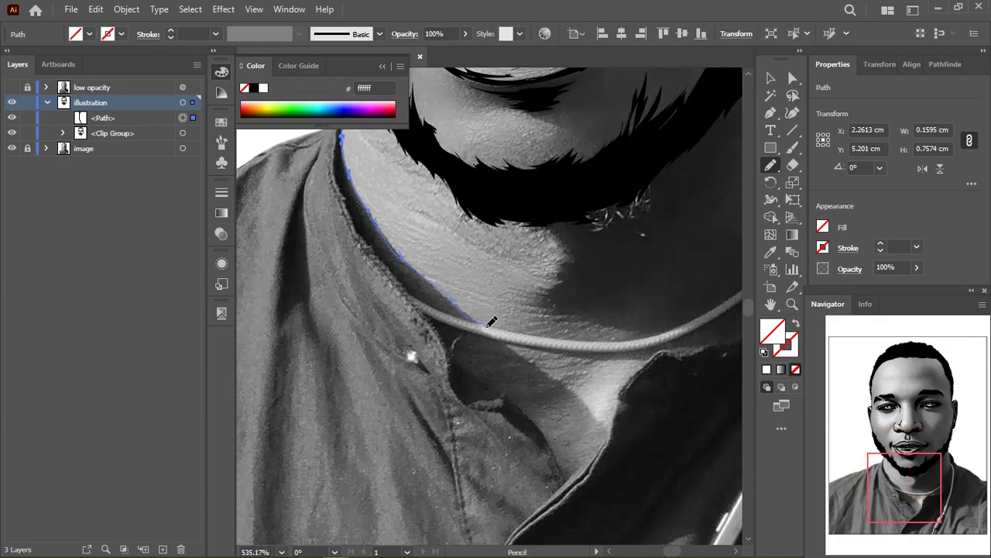
scroll(491, 321, "down", 2, "alt")
scroll(471, 233, "up", 4, "alt")
Draw a new neck stroke, the shirt's collar fold and the lower shirt outline
key("ctrl+shift+a")
left_click_drag(427, 194, 403, 394)
scroll(401, 263, "down", 1, "alt")
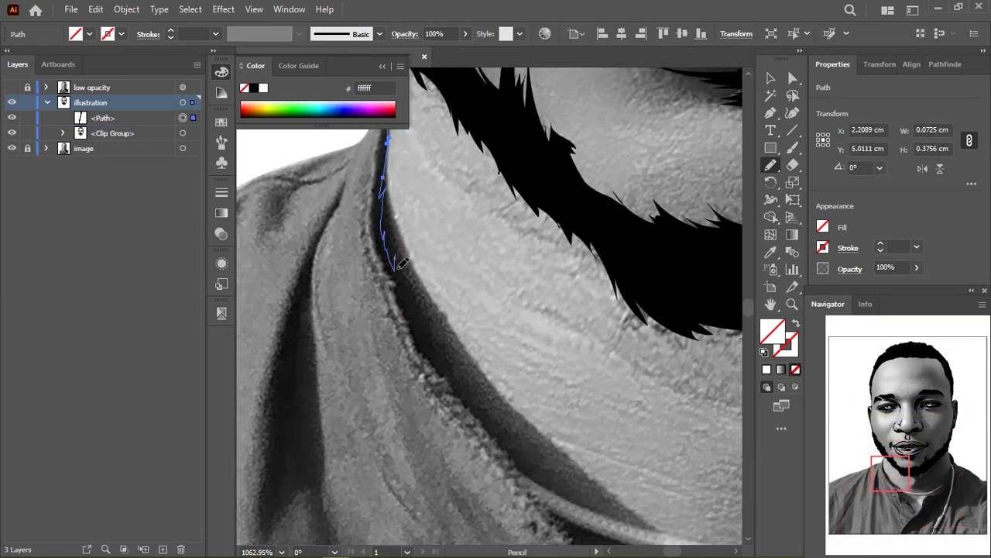
scroll(401, 264, "down", 5)
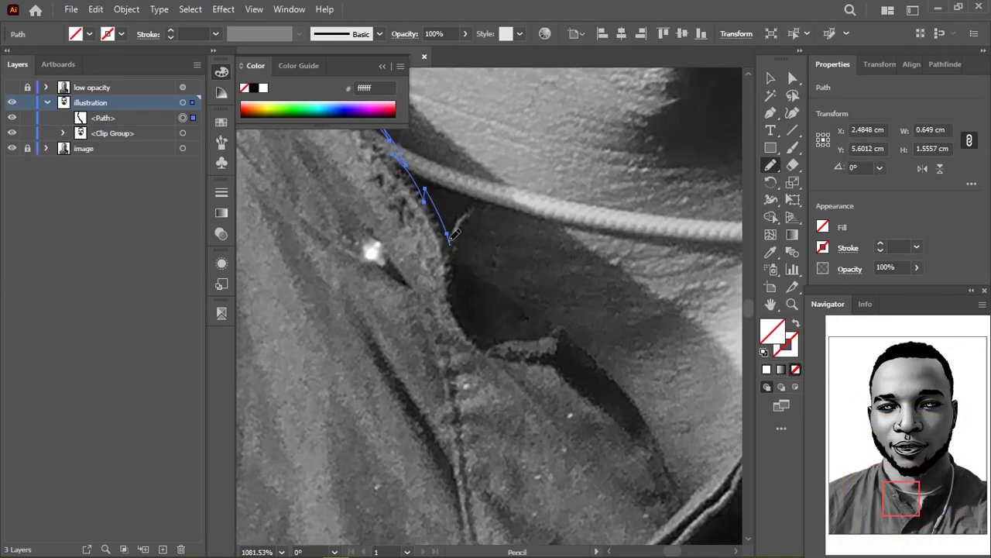
left_click_drag(370, 133, 471, 218)
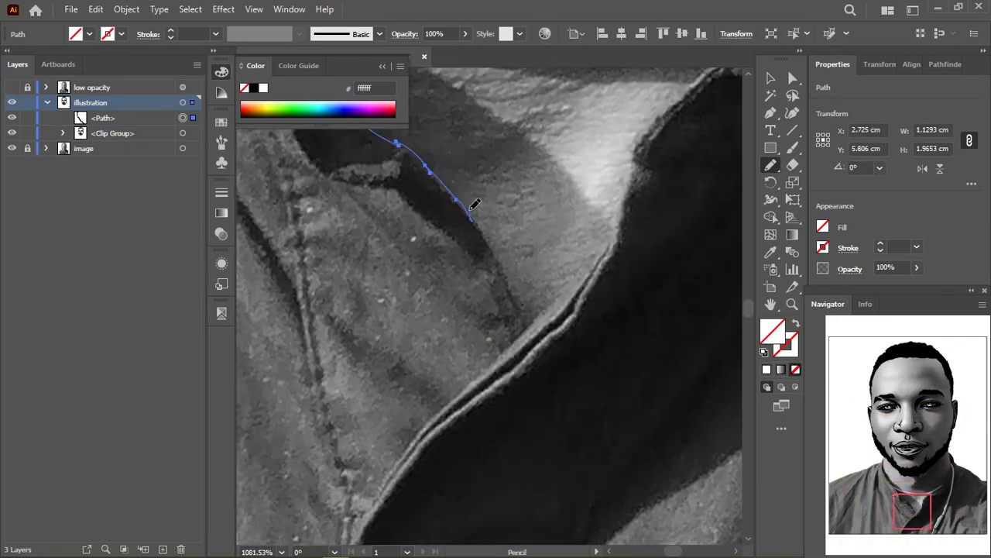
scroll(474, 203, "down", 3, "alt")
scroll(475, 233, "up", 3, "alt")
scroll(475, 233, "down", 3)
mouse_move(247, 157)
left_mouse_down()
mouse_move(511, 356)
mouse_move(443, 399)
mouse_move(467, 359)
left_mouse_up()
scroll(511, 356, "down", 3)
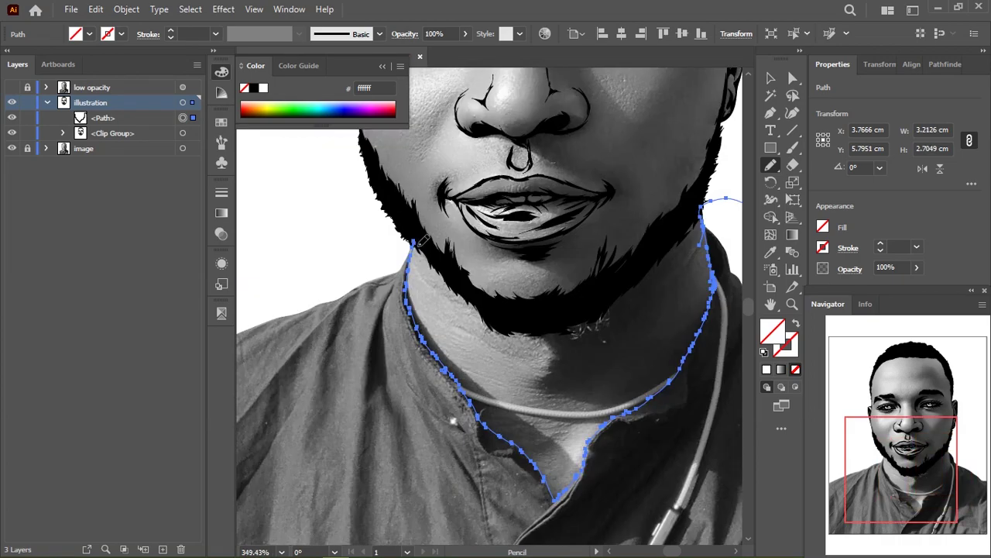
Close the shirt outline with a black fill and redraw its left shoulder edge
left_click_drag(419, 144, 553, 465)
left_click(254, 89)
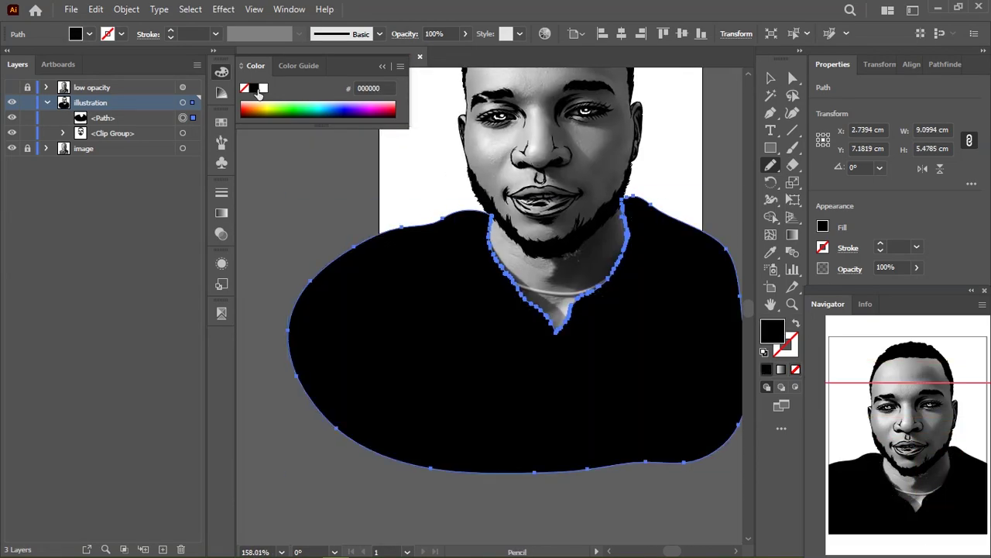
scroll(485, 233, "up", 3)
left_click_drag(480, 225, 484, 232)
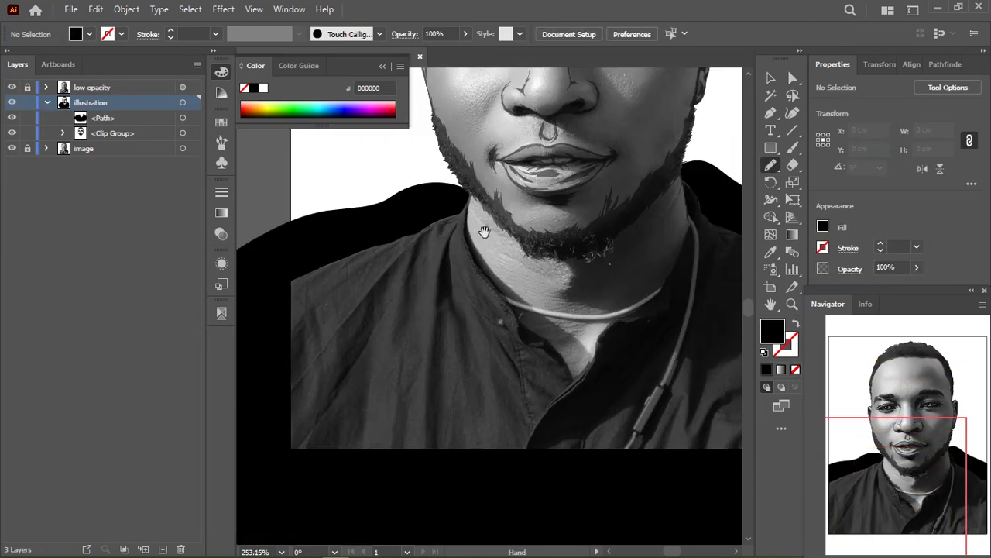
scroll(484, 233, "up", 2)
mouse_move(285, 284)
left_mouse_down()
mouse_move(354, 249)
mouse_move(287, 285)
left_mouse_up()
scroll(475, 152, "up", 3)
scroll(608, 236, "up", 2)
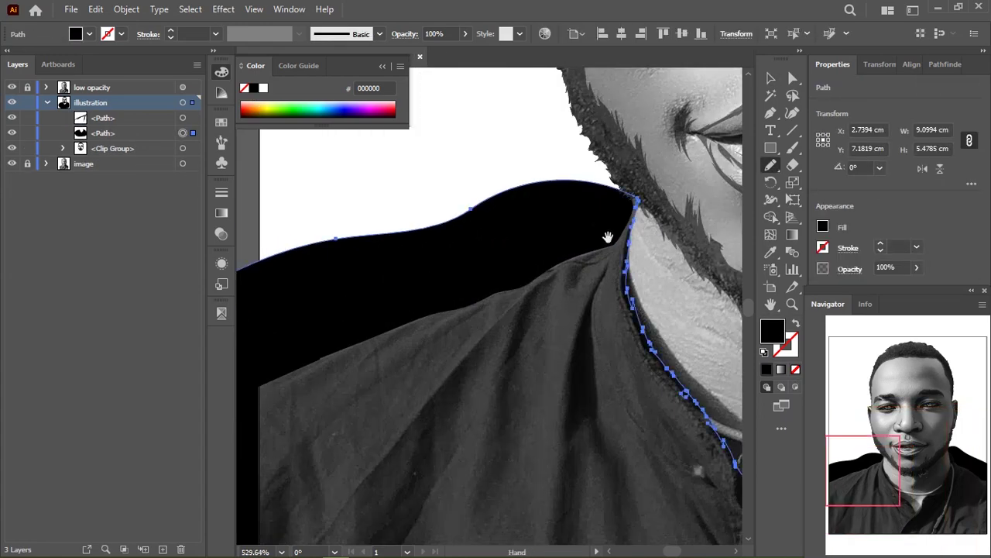
scroll(608, 236, "down", 3)
Change the shirt fill to dark grey #333333 in the Color Picker
double_click(772, 331)
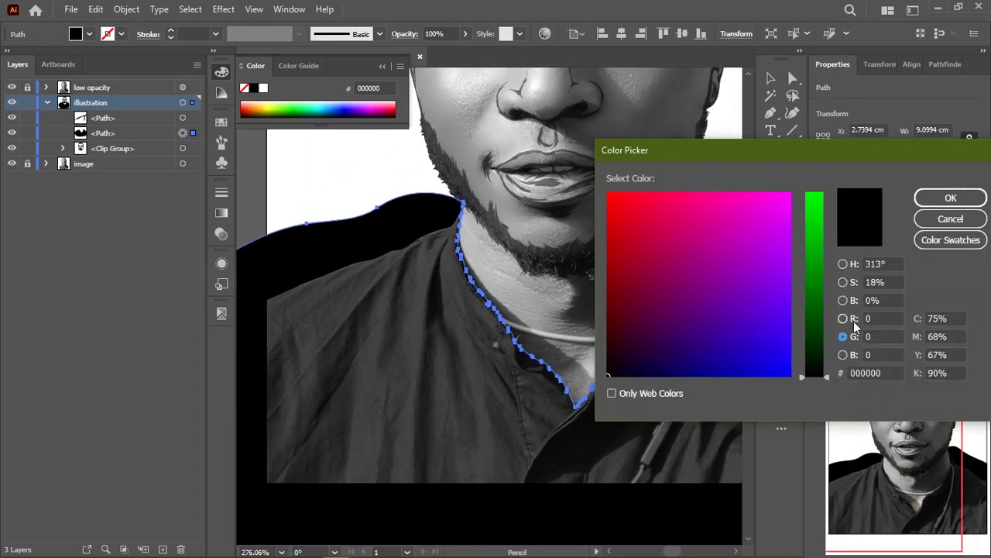
left_click(767, 343)
left_click_drag(823, 325, 823, 348)
left_click(945, 198)
scroll(341, 124, "down", 2)
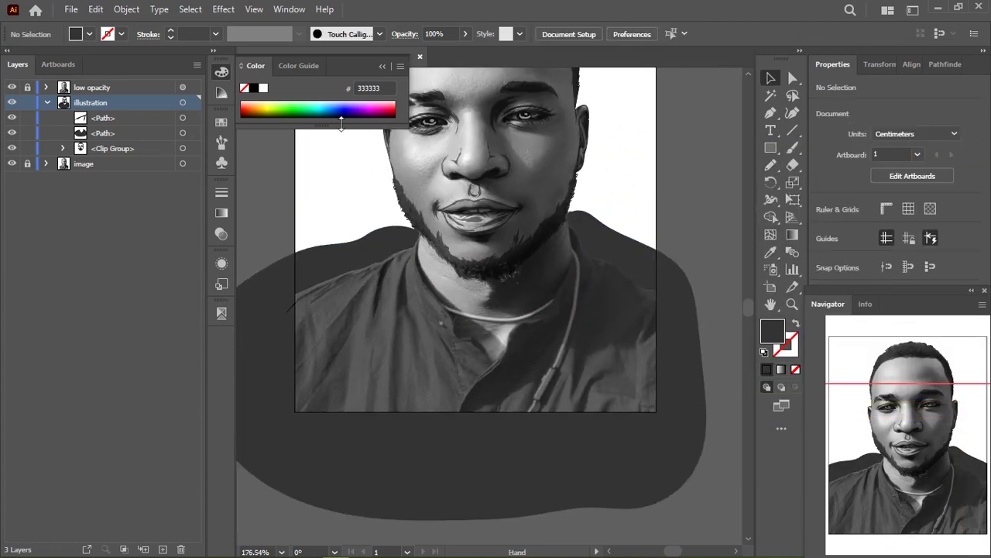
Draw pencil fold shadows on the left shoulder, including a narrow fold shape on the shirt
scroll(372, 256, "up", 5)
left_click_drag(454, 188, 394, 380)
scroll(395, 380, "up", 1)
left_click_drag(470, 145, 413, 404)
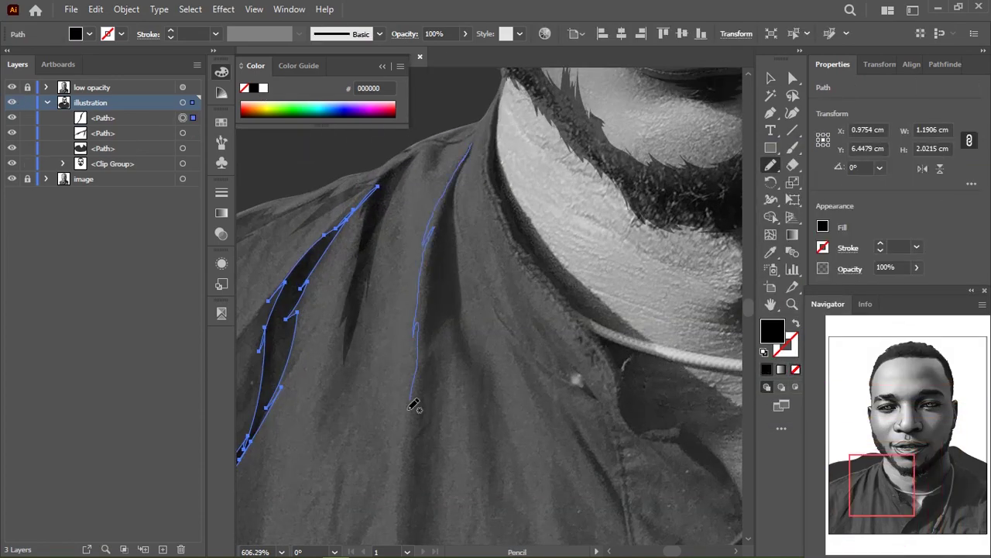
scroll(457, 240, "down", 2)
scroll(460, 264, "up", 2)
left_click_drag(374, 252, 367, 280)
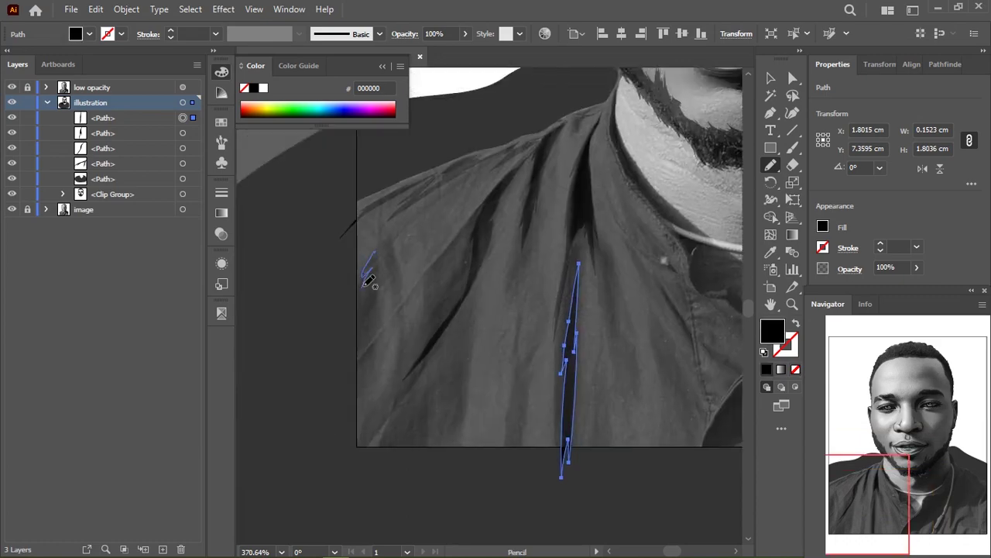
Trace a black shadow shape under the collar and a shadow along the neck cord
scroll(387, 251, "down", 2)
scroll(443, 343, "up", 3)
left_click_drag(387, 210, 472, 383)
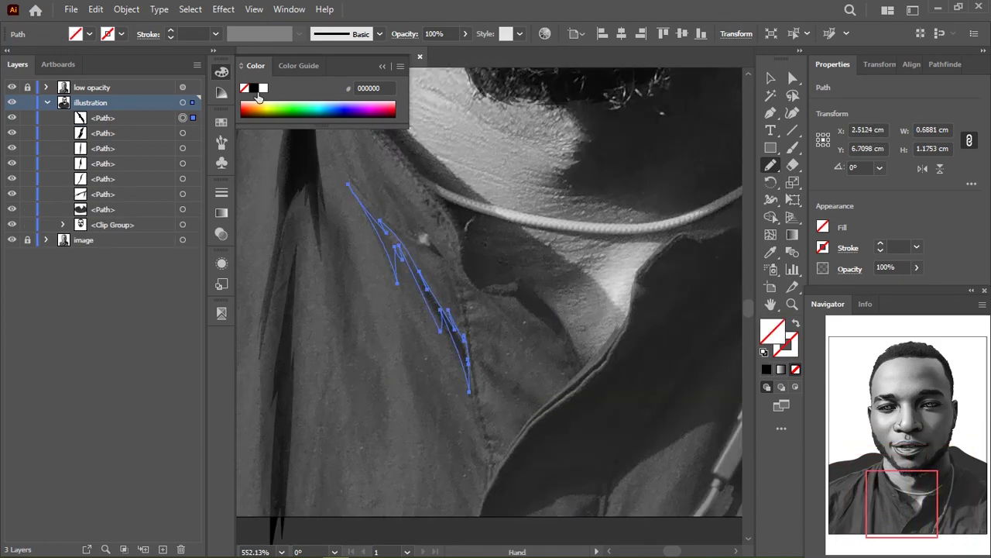
left_click_drag(694, 308, 573, 273)
scroll(511, 262, "up", 1)
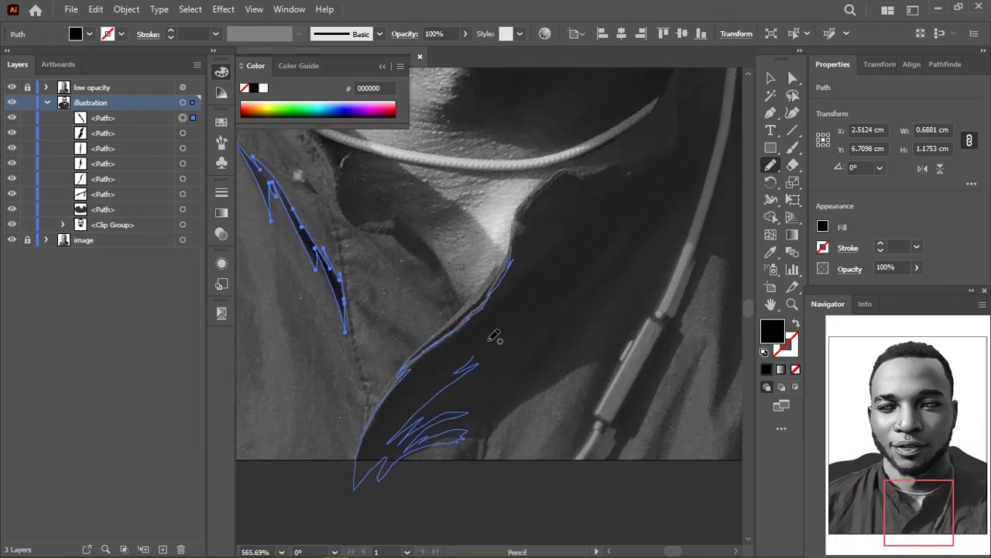
left_click_drag(537, 224, 544, 225)
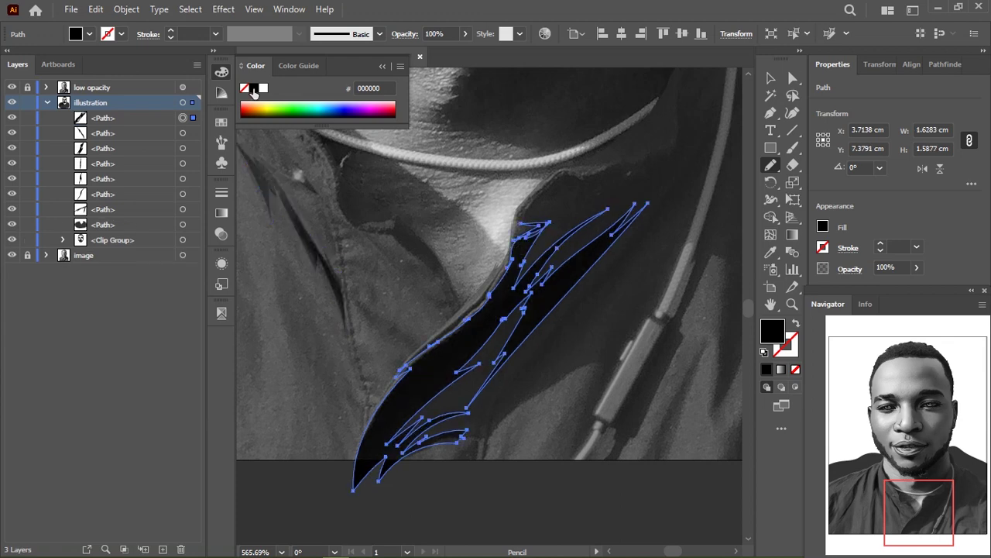
scroll(648, 243, "down", 3)
scroll(423, 312, "up", 4)
left_click_drag(593, 77, 554, 268)
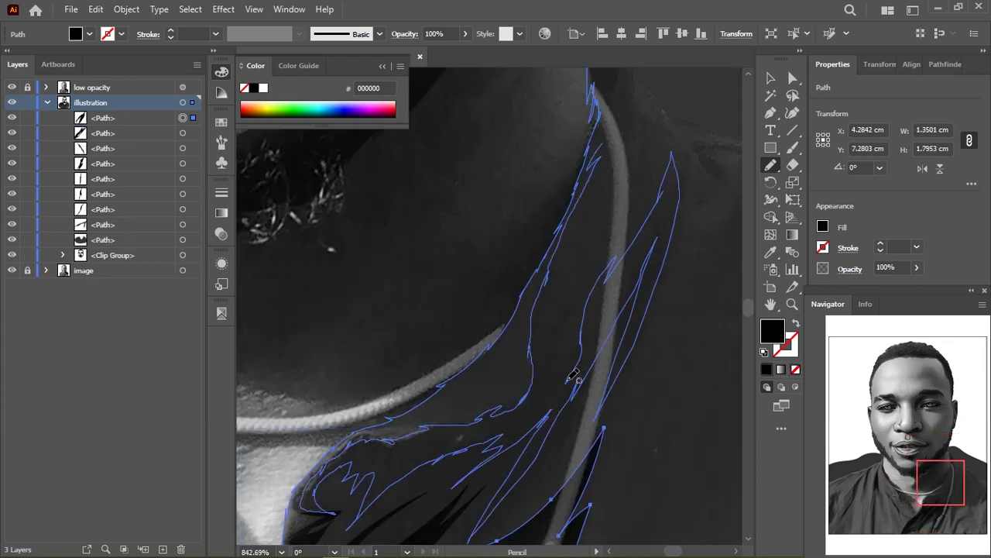
Draw a shoulder-edge shadow, briefly hiding both photo layers to check the line art
scroll(573, 377, "up", 3)
scroll(573, 377, "right", 1)
left_click_drag(474, 155, 508, 292)
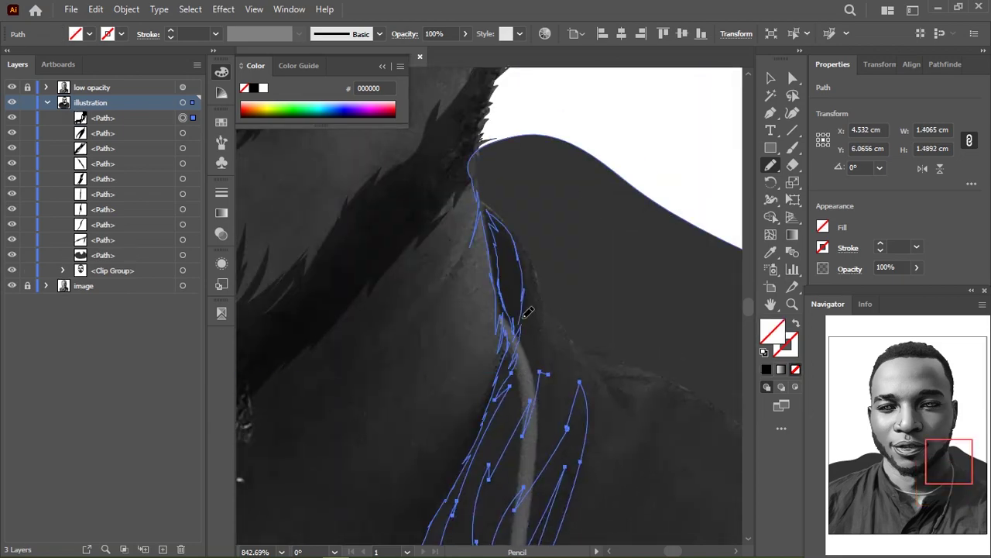
scroll(573, 341, "down", 5)
left_click(12, 286)
left_click(12, 86)
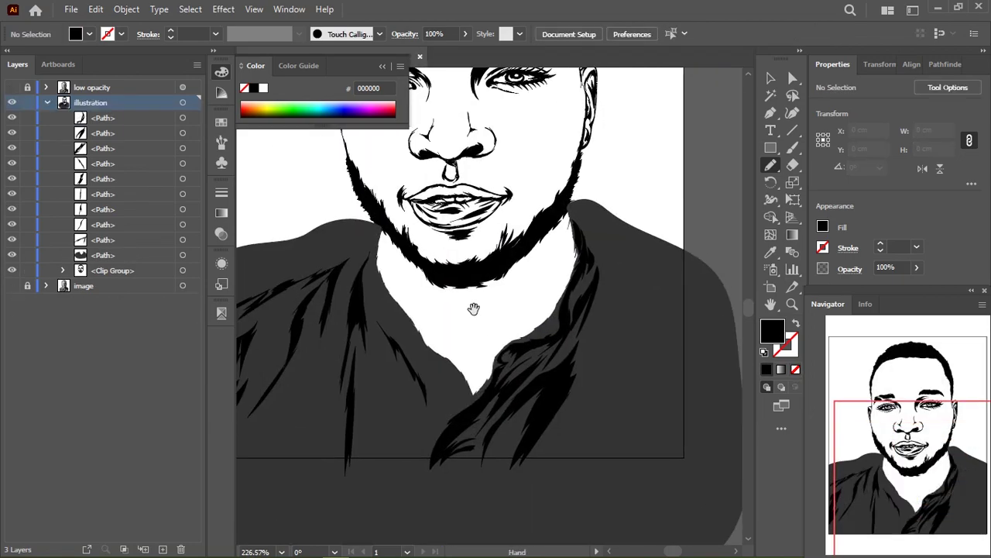
scroll(463, 248, "down", 2)
left_click(12, 286)
left_click(12, 87)
scroll(542, 232, "up", 5)
Add several fold shapes on the right shoulder, including a leaf-shaped fold
left_click_drag(462, 153, 608, 242)
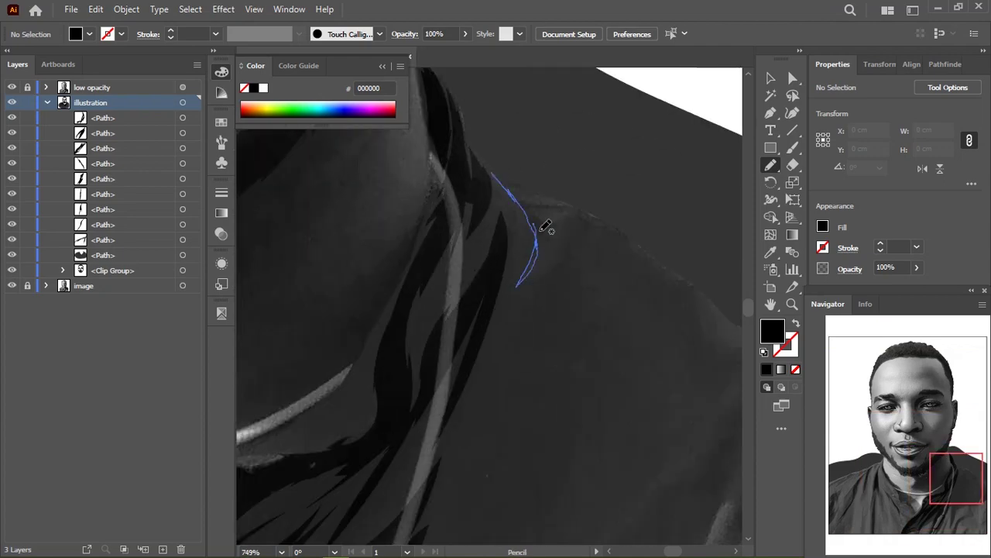
scroll(464, 233, "down", 2)
left_click_drag(448, 166, 400, 341)
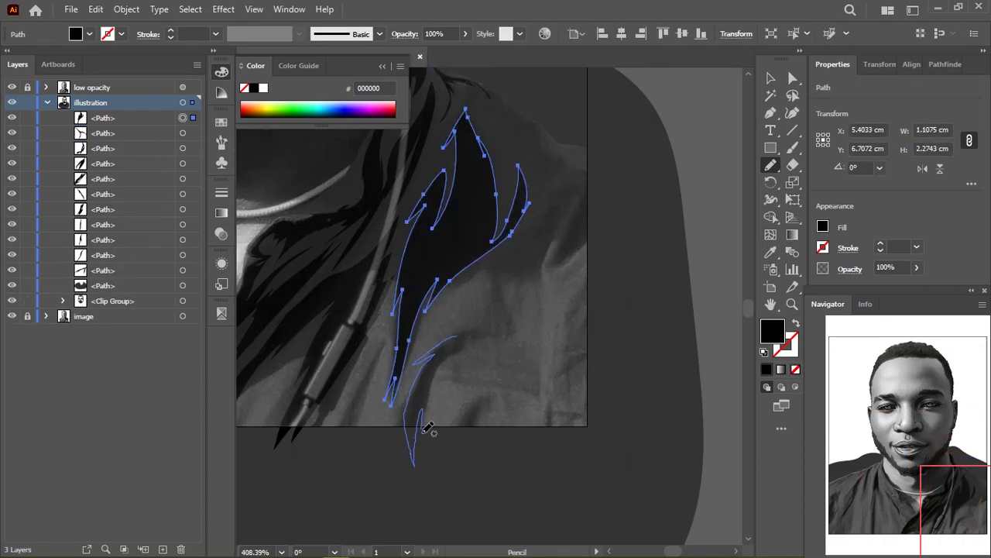
left_click_drag(487, 233, 398, 409)
left_click_drag(468, 461, 414, 346)
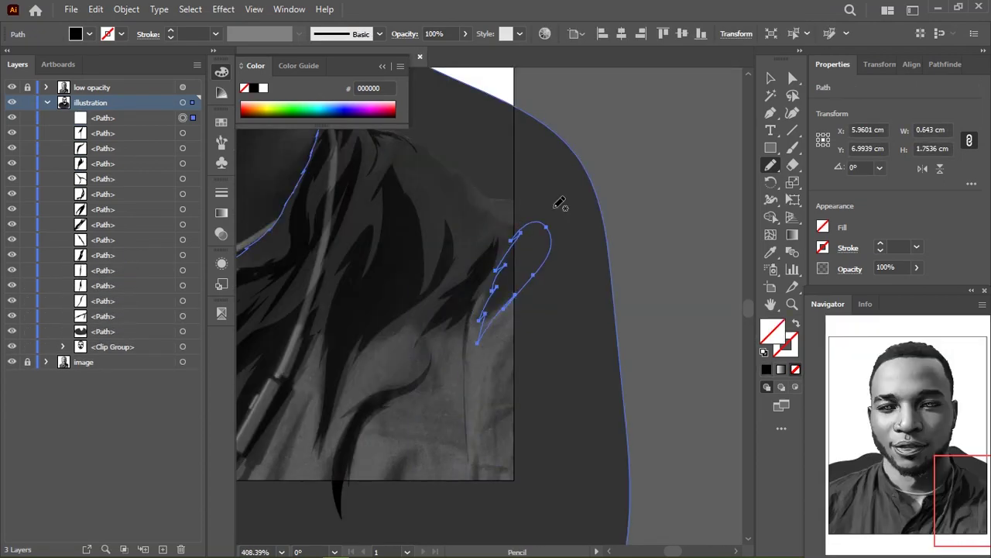
scroll(560, 204, "up", 3)
mouse_move(489, 456)
left_mouse_down()
mouse_move(538, 390)
mouse_move(542, 364)
left_mouse_up()
left_click(254, 90)
scroll(465, 309, "down", 2)
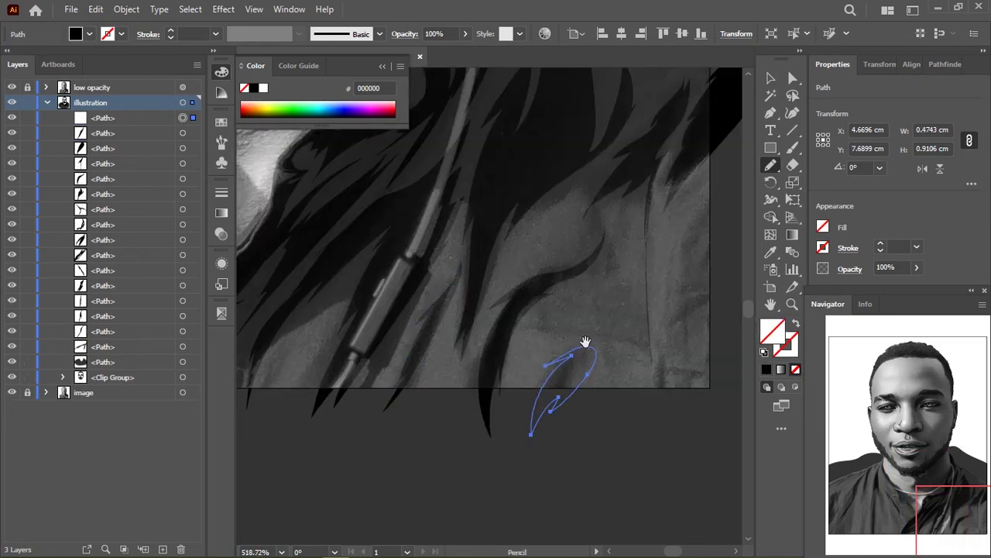
Trace a shadow along the shoulder top and edge, filled with black
left_click_drag(485, 309, 483, 256)
scroll(372, 149, "up", 3)
left_click_drag(371, 149, 553, 258)
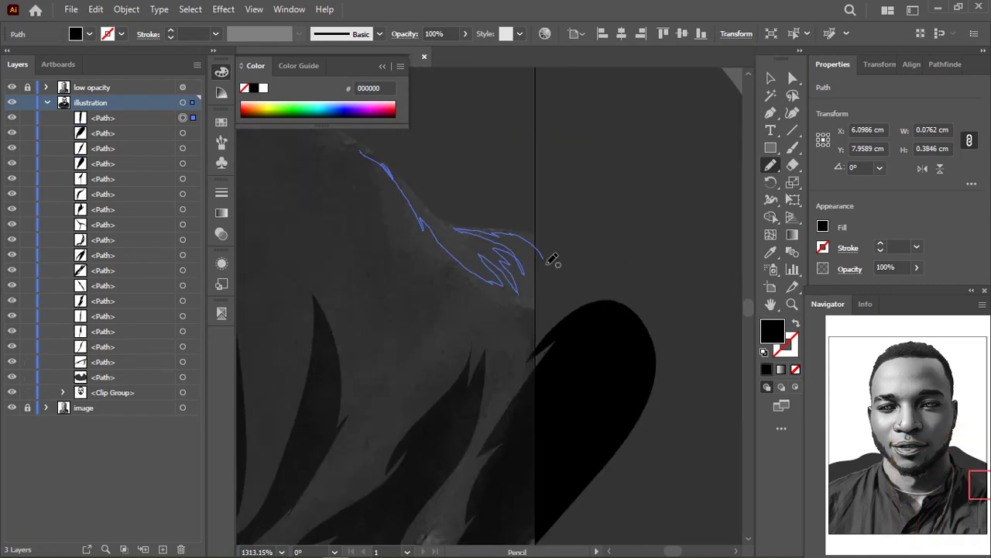
left_click_drag(730, 434, 475, 285)
scroll(476, 285, "up", 1)
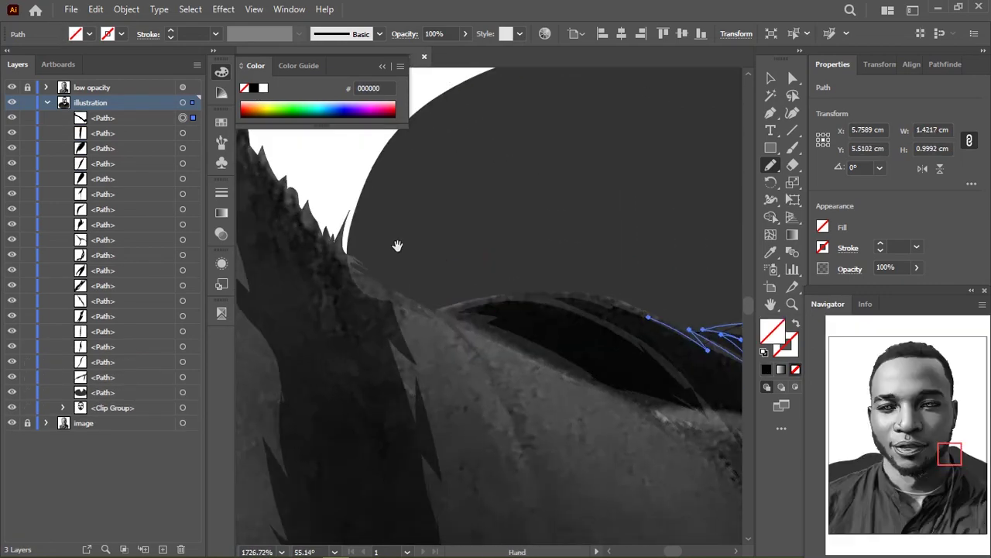
scroll(403, 243, "down", 2)
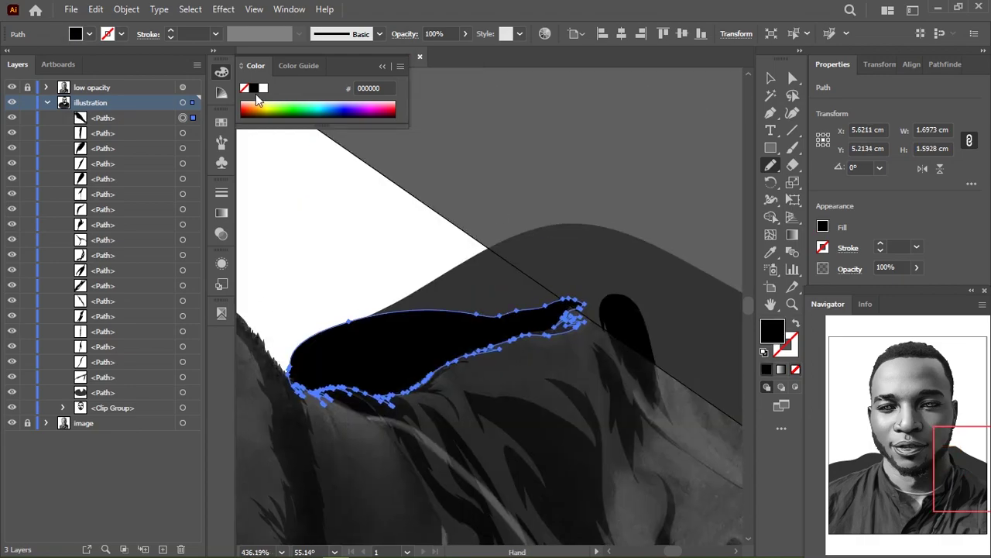
left_click_drag(432, 405, 467, 310)
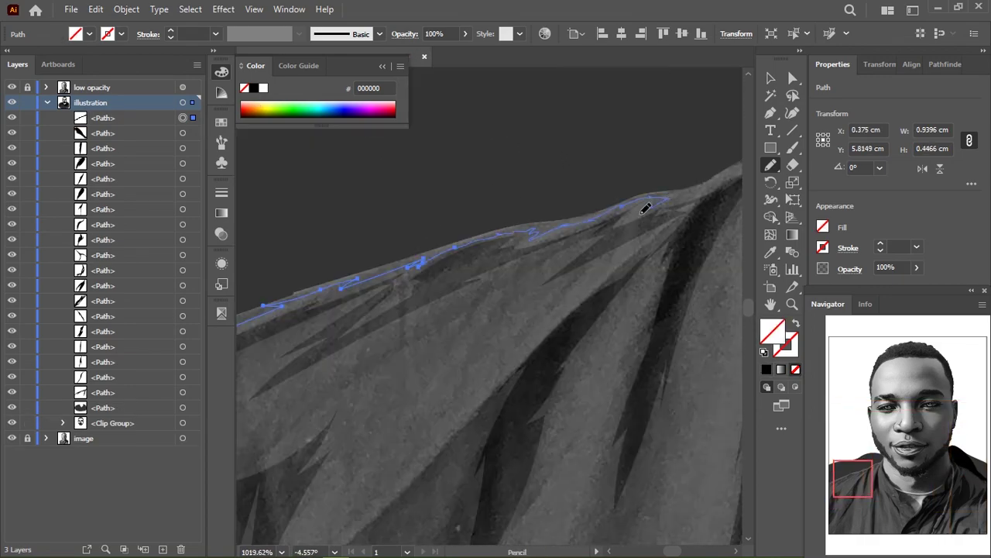
mouse_move(495, 260)
left_mouse_down()
mouse_move(592, 230)
mouse_move(653, 158)
left_mouse_up()
scroll(495, 294, "down", 1)
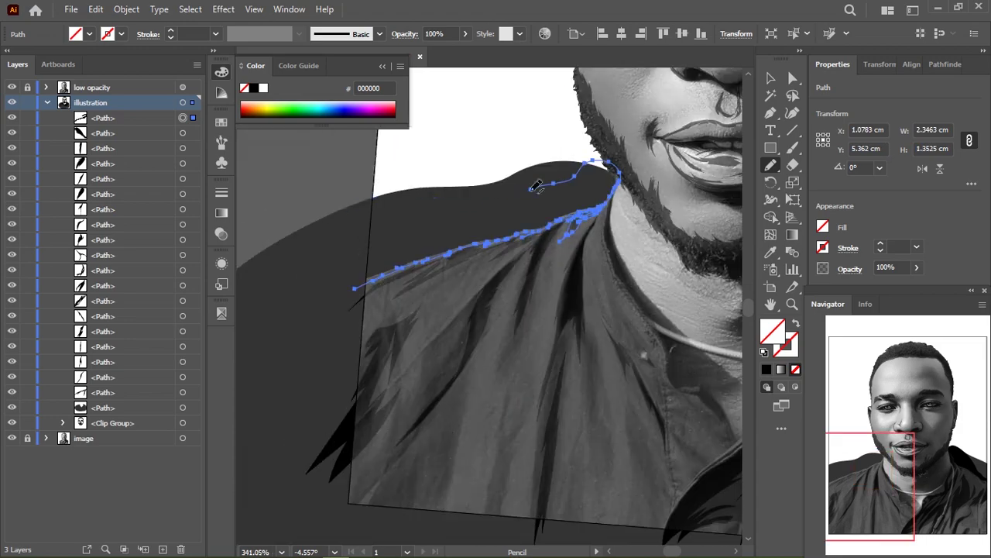
left_click(255, 88)
Extend the shoulder shadow to the neck and start a new collar-edge shadow along the fold
left_click_drag(403, 256, 485, 269)
mouse_move(478, 451)
left_mouse_down()
mouse_move(434, 325)
mouse_move(511, 310)
left_mouse_up()
mouse_move(503, 335)
left_mouse_down()
mouse_move(493, 244)
mouse_move(502, 316)
left_mouse_up()
scroll(473, 172, "down", 1)
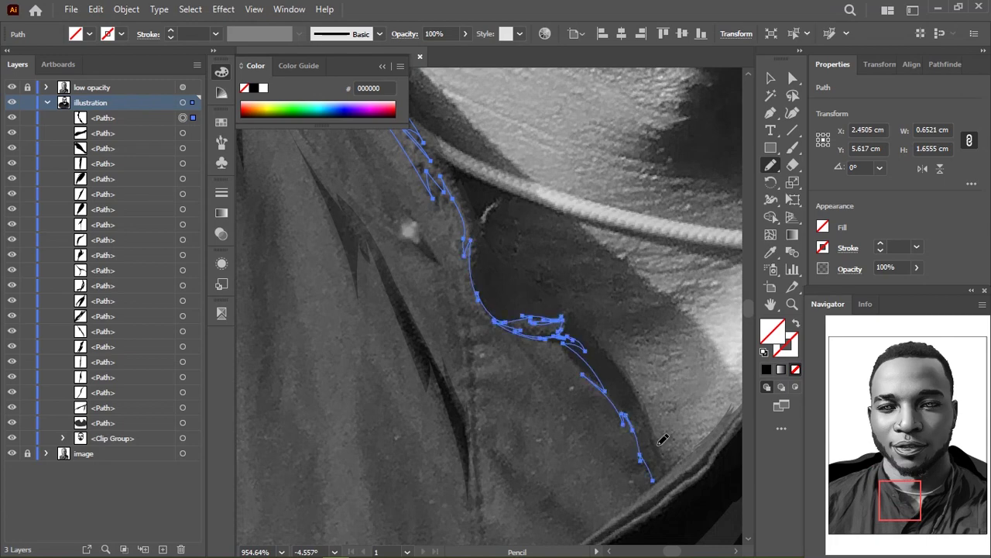
left_click_drag(664, 440, 556, 231)
left_click_drag(563, 271, 487, 310)
left_click_drag(575, 278, 458, 412)
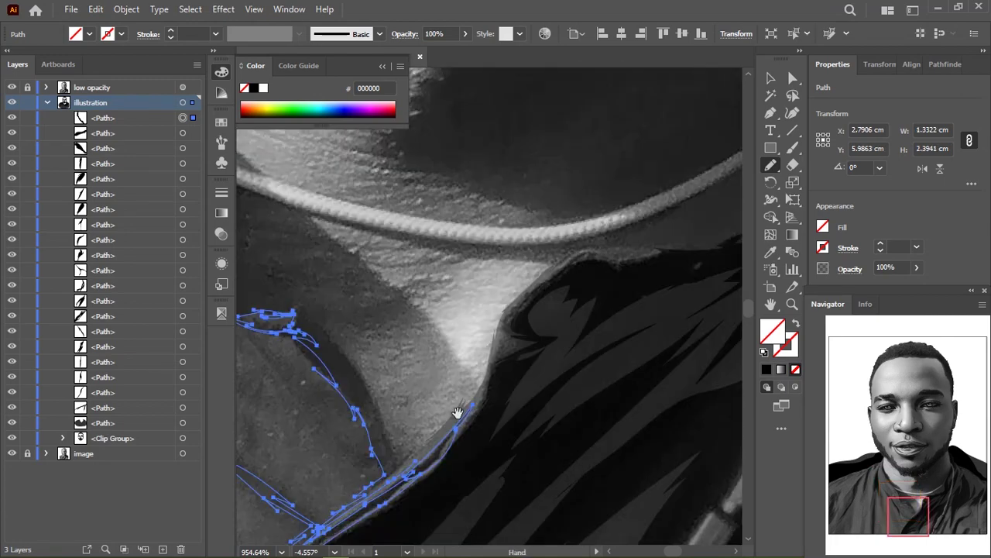
left_click_drag(581, 254, 439, 325)
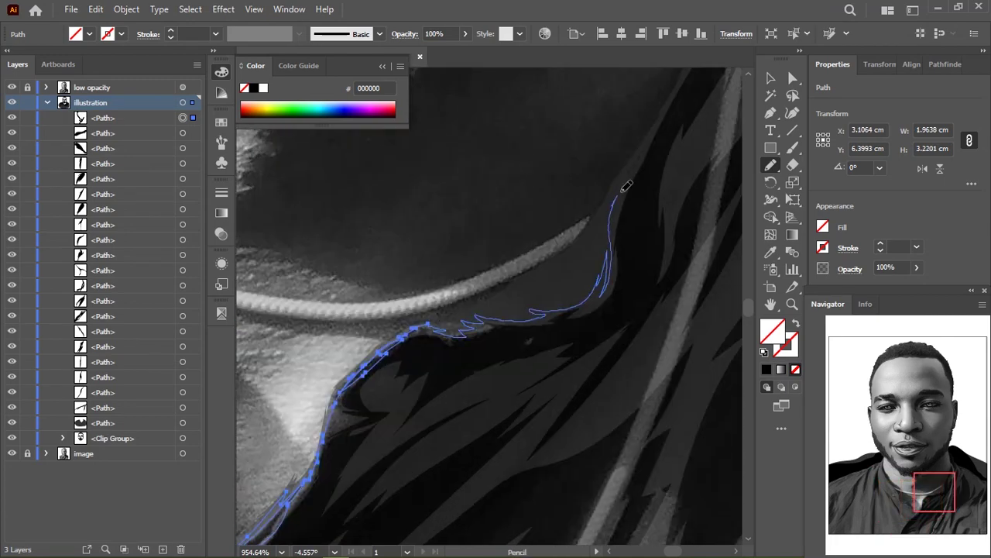
Continue the shadow up the neck edge and draw a freehand path along the collar edge
mouse_move(627, 186)
left_mouse_down()
mouse_move(588, 140)
mouse_move(560, 394)
left_mouse_up()
left_click_drag(540, 265, 549, 163)
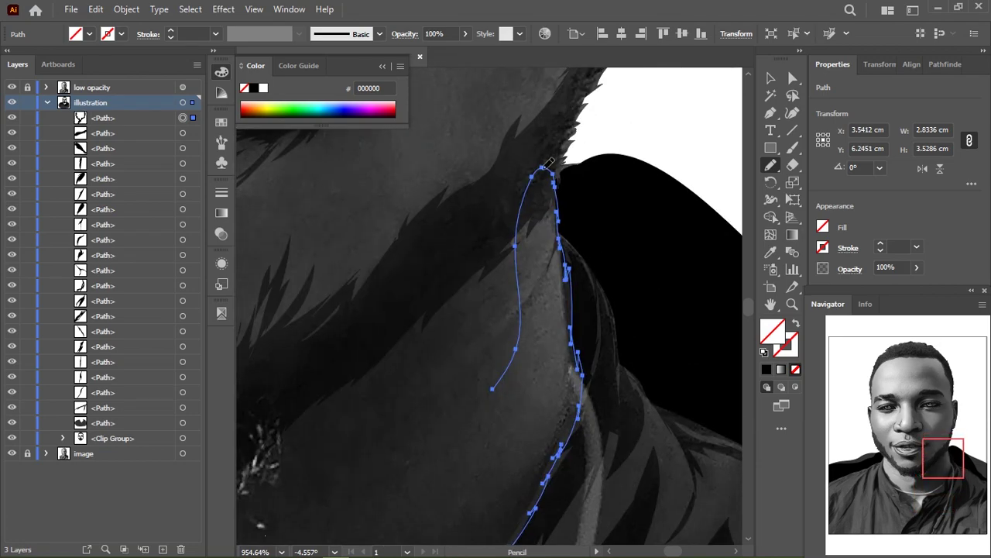
left_click_drag(565, 443, 656, 175)
scroll(583, 316, "down", 5)
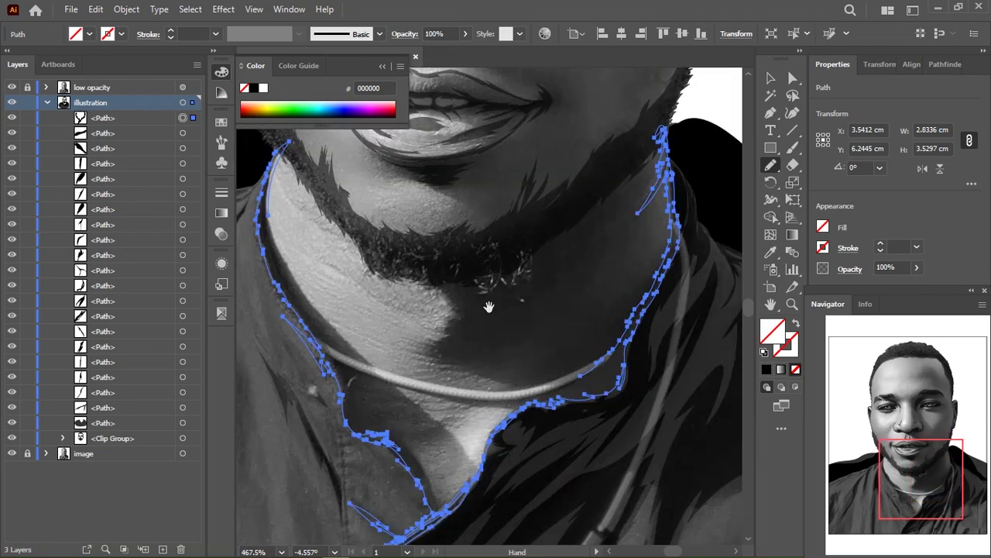
scroll(583, 316, "up", 3)
left_click_drag(415, 250, 504, 241)
scroll(503, 241, "right", 5)
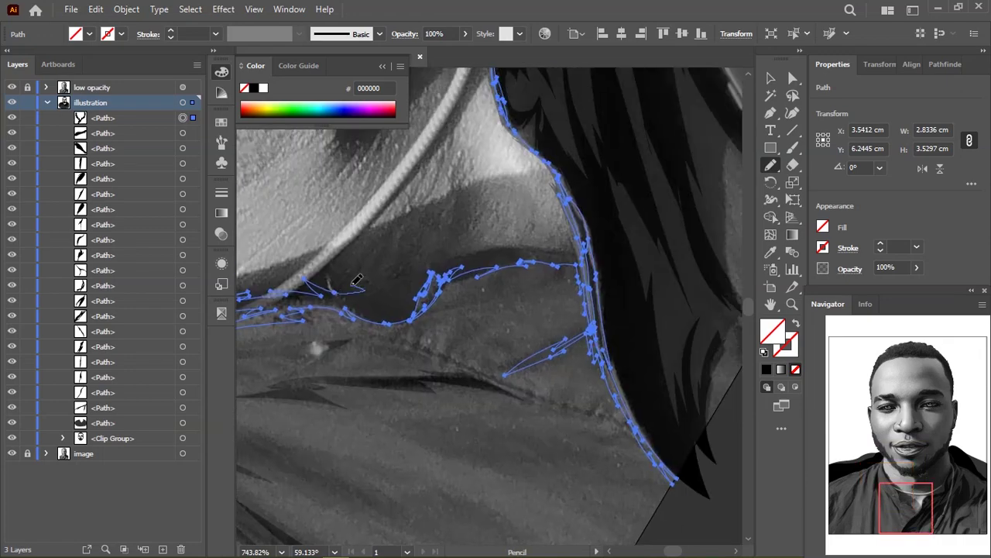
scroll(529, 258, "down", 5)
scroll(528, 258, "down", 5)
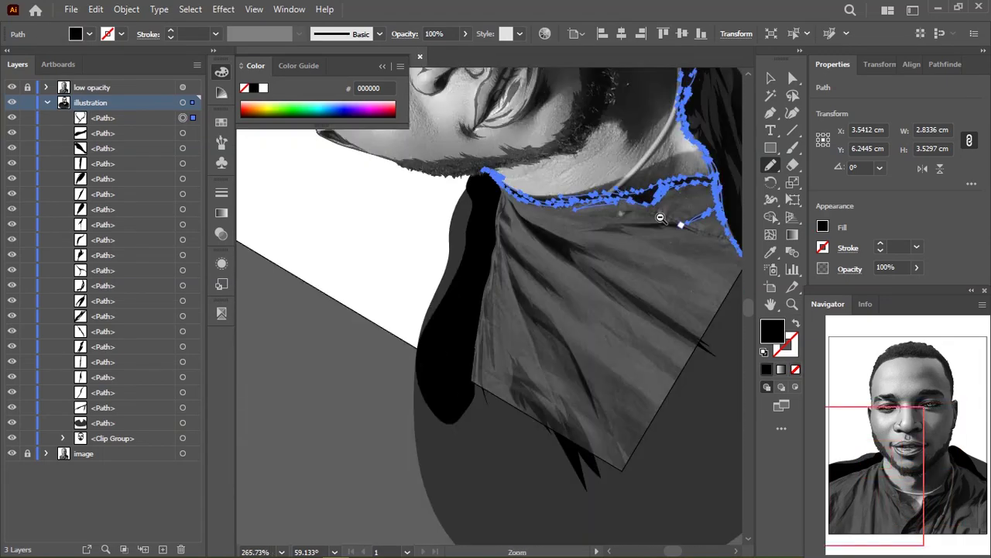
scroll(528, 258, "down", 5)
Preview the line art by hiding and reshowing both photo layers, then zoom into the collar
left_click(11, 453)
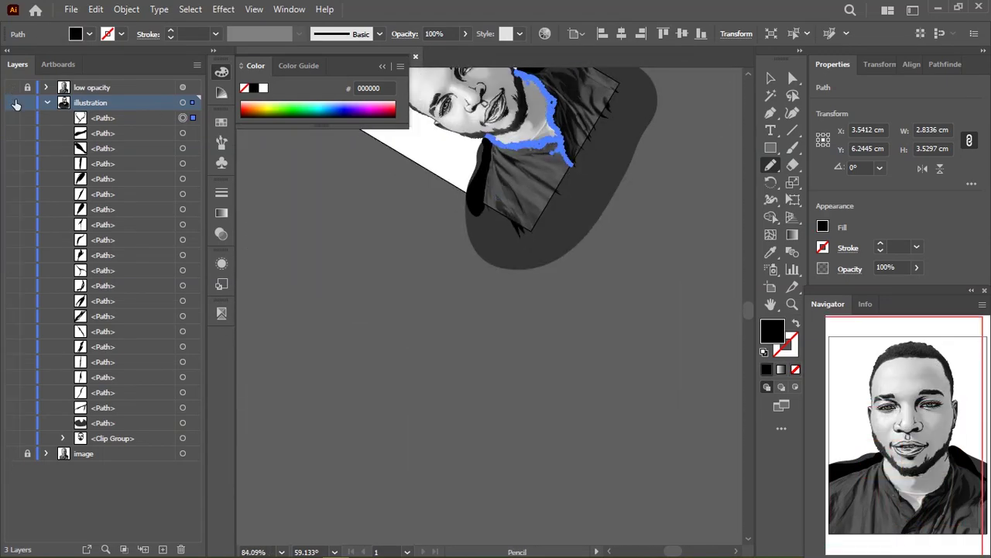
left_click(12, 87)
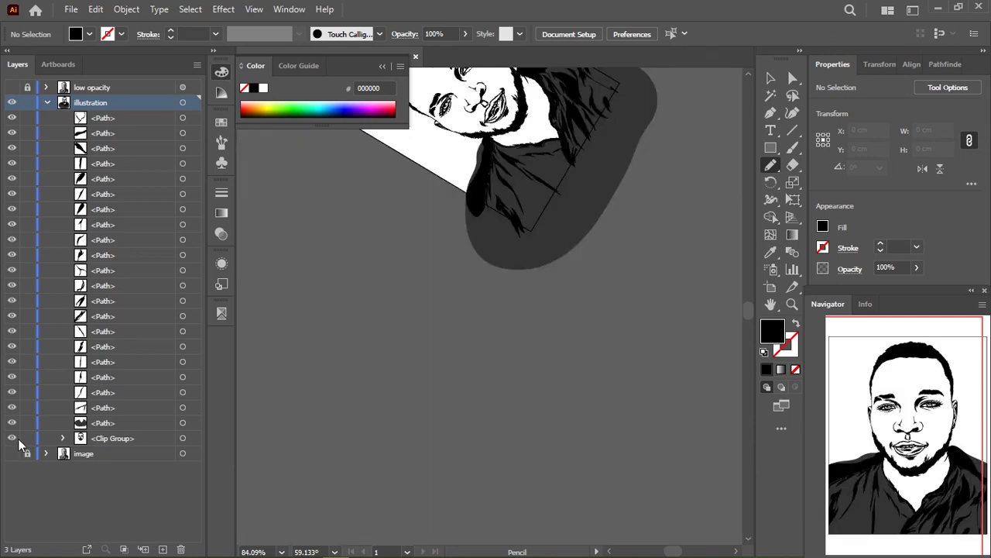
left_click(12, 453)
left_click(12, 86)
scroll(426, 312, "up", 4)
scroll(408, 356, "up", 4)
scroll(337, 244, "up", 3)
Draw shading and fold strokes along the shirt collar
left_click_drag(337, 244, 472, 256)
scroll(472, 255, "down", 3)
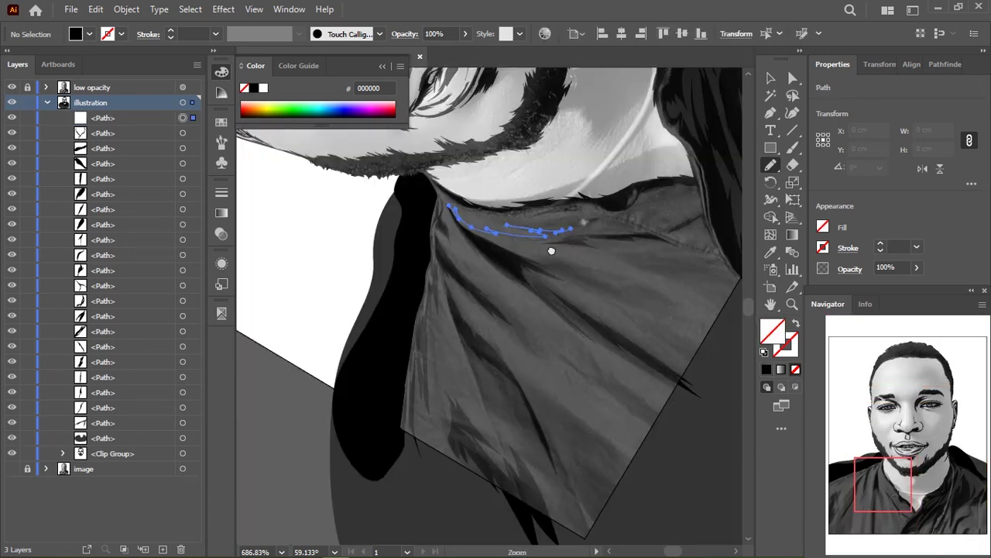
scroll(474, 266, "up", 3)
scroll(400, 265, "up", 3)
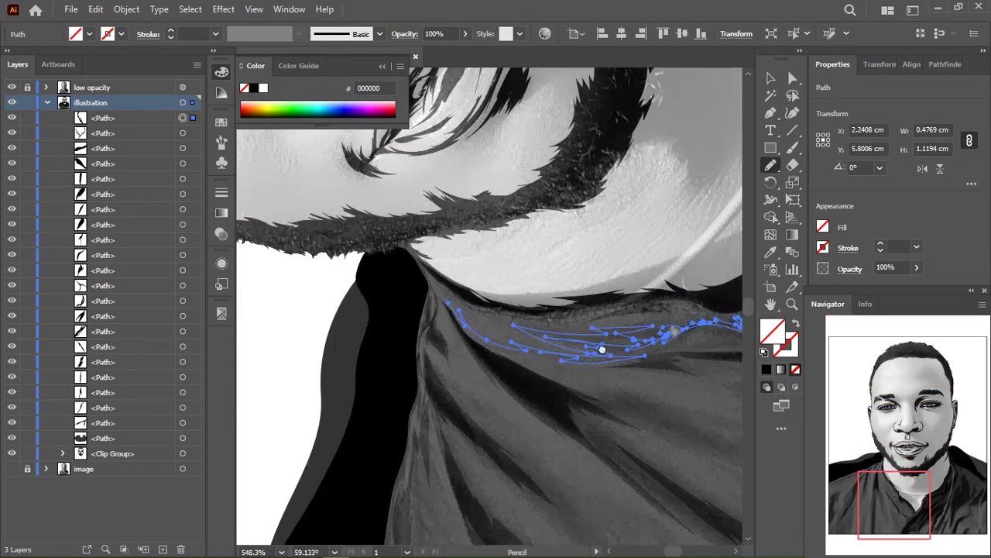
scroll(464, 294, "down", 3)
left_click_drag(558, 257, 644, 230)
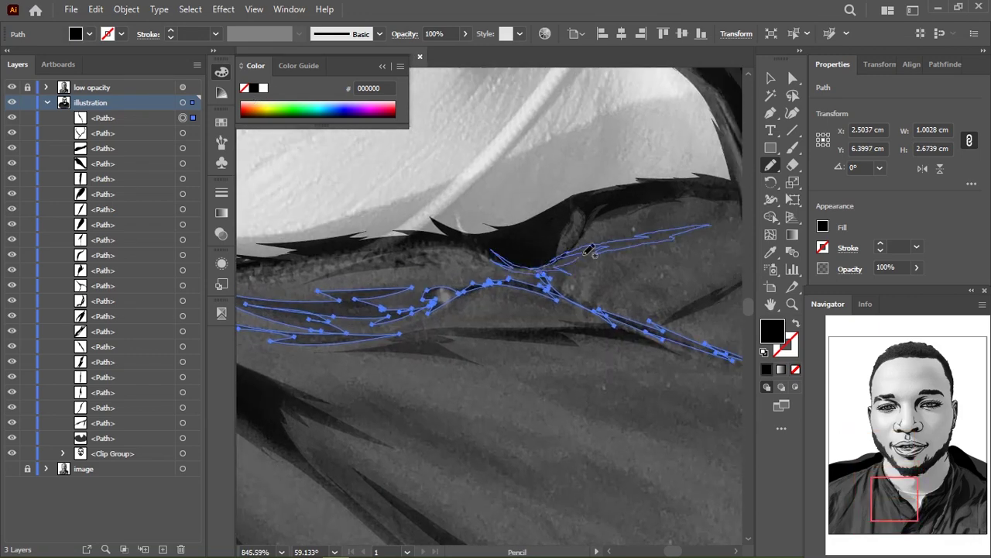
left_click_drag(457, 252, 596, 287)
scroll(549, 317, "down", 2)
Add further fold and shading strokes across the shirt
left_click_drag(549, 317, 601, 394)
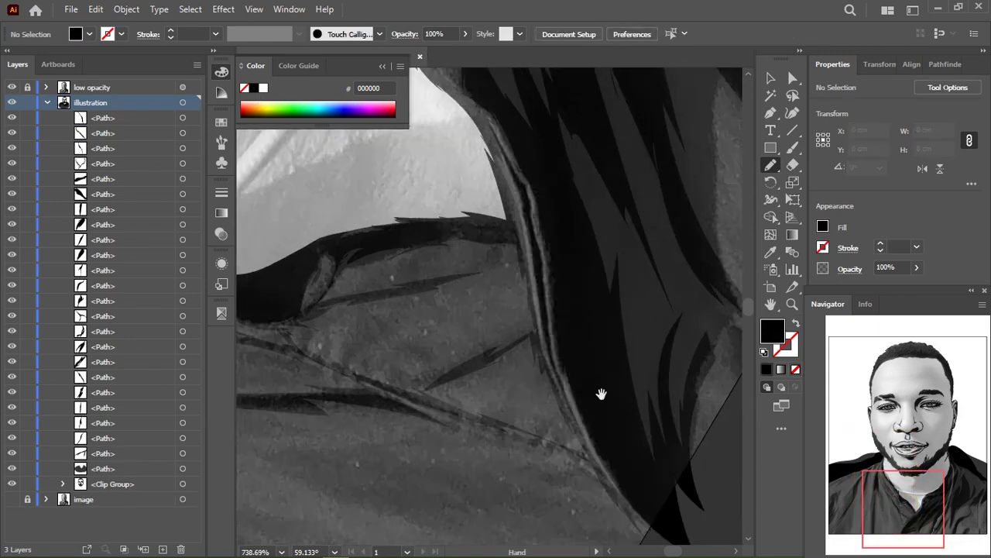
scroll(601, 394, "up", 3)
left_click_drag(433, 260, 612, 305)
left_click_drag(632, 343, 634, 345)
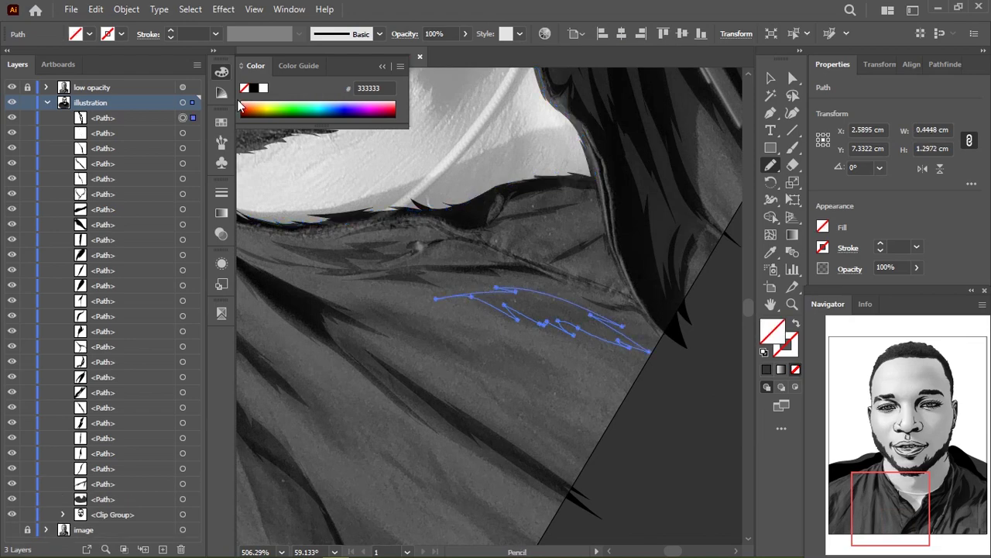
scroll(436, 279, "down", 3)
Pan and rotate the canvas view, then reset the rotation to 0°
left_click_drag(325, 135, 562, 213)
scroll(490, 302, "up", 4)
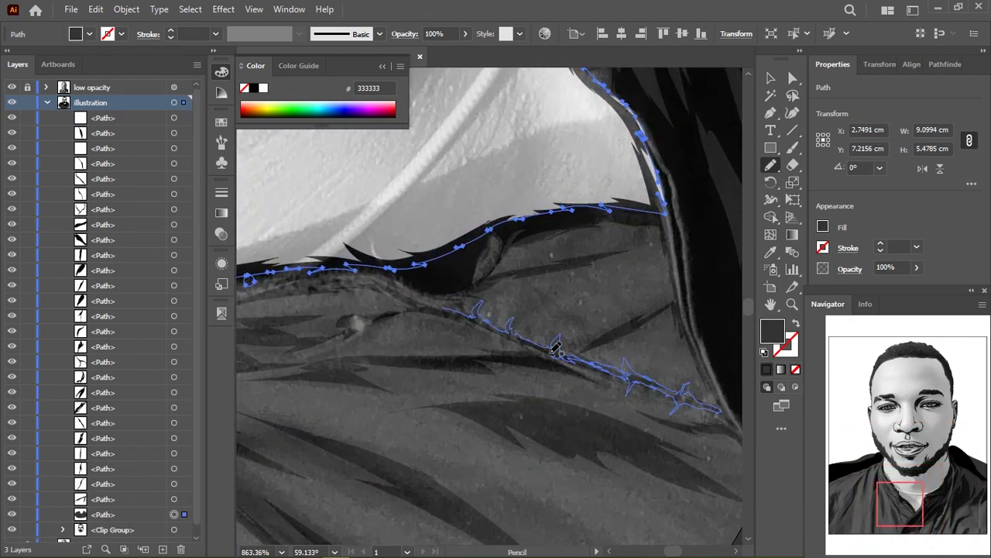
mouse_move(442, 304)
left_mouse_down()
mouse_move(553, 283)
mouse_move(537, 363)
mouse_move(504, 261)
mouse_move(407, 273)
left_mouse_up()
key("shift+ctrl+1")
left_click(771, 77)
Hide the grey background shape and the reference photo layers
scroll(117, 309, "down", 5)
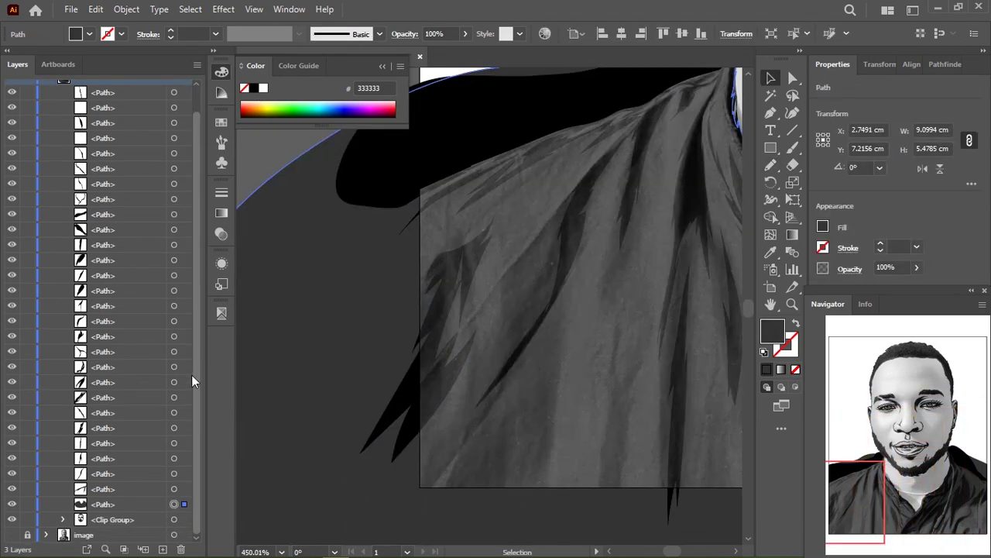
scroll(465, 310, "down", 3)
left_click(11, 535)
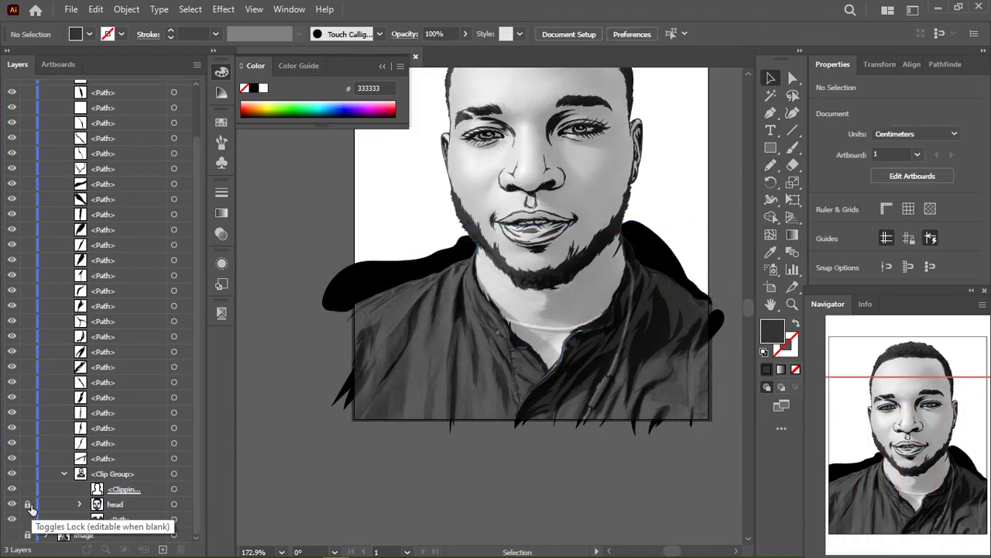
scroll(101, 309, "up", 3)
left_click(11, 87)
scroll(33, 527, "down", 2)
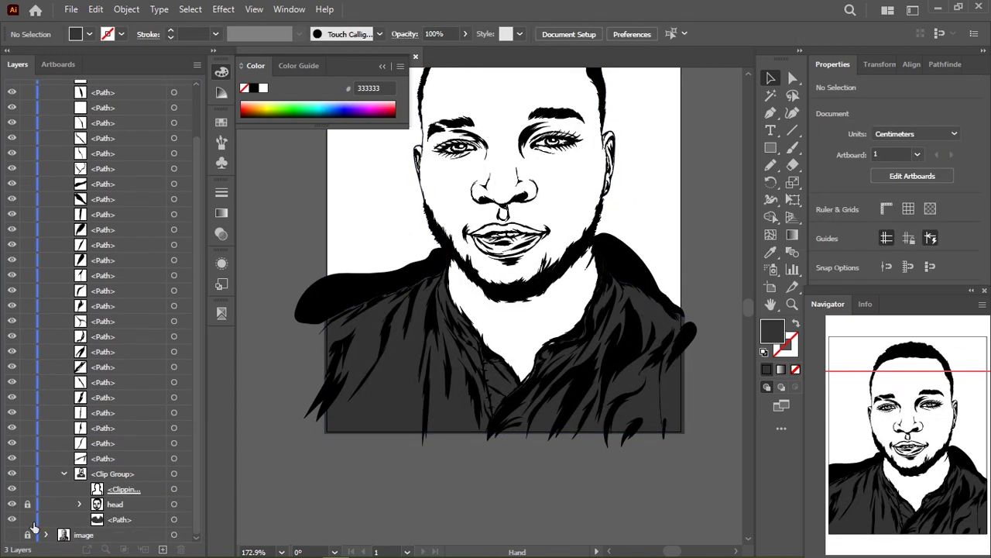
Marquee-select all the shirt shading paths and group them with Ctrl+G
left_click_drag(284, 213, 698, 470)
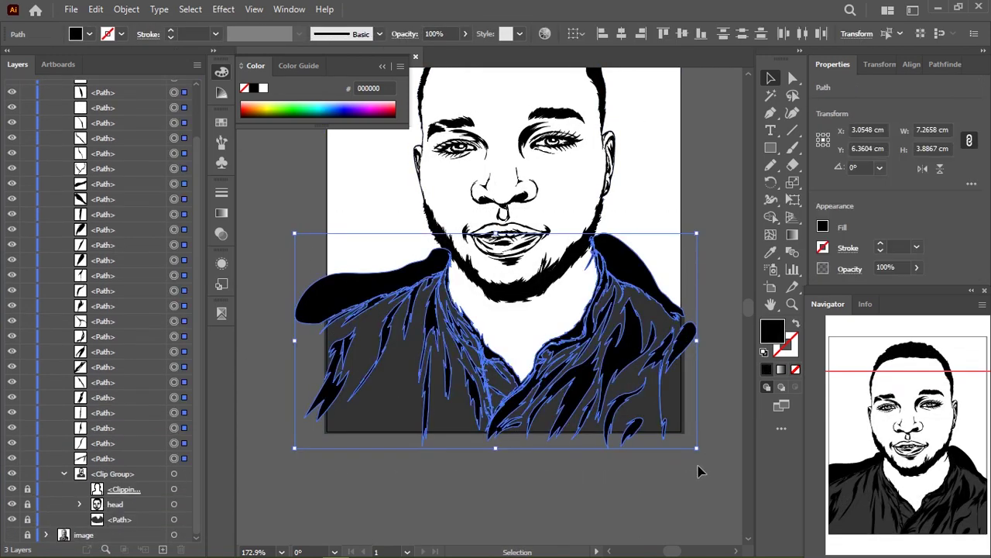
key("ctrl+g")
key("ctrl+shift+a")
left_click_drag(531, 205, 552, 317)
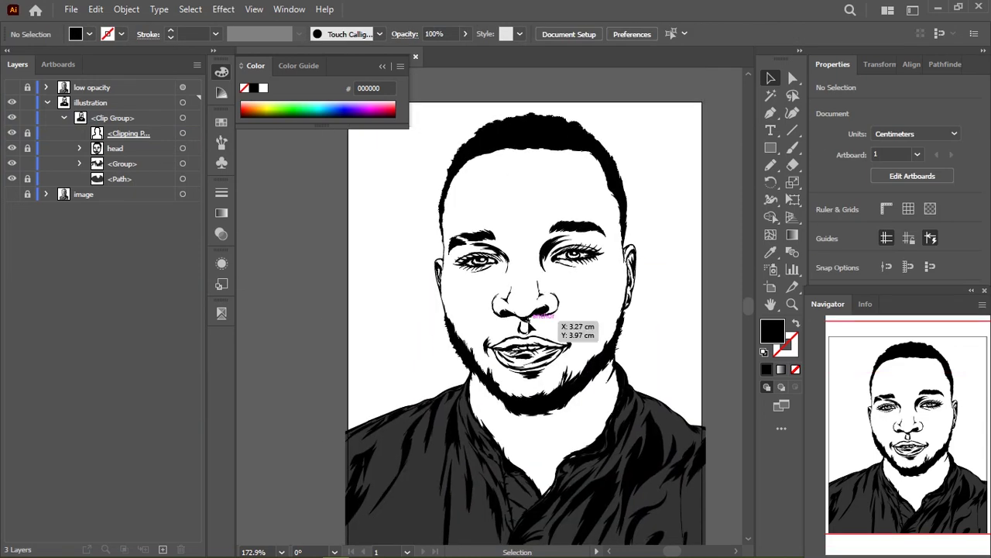
key("n")
scroll(542, 295, "up", 3)
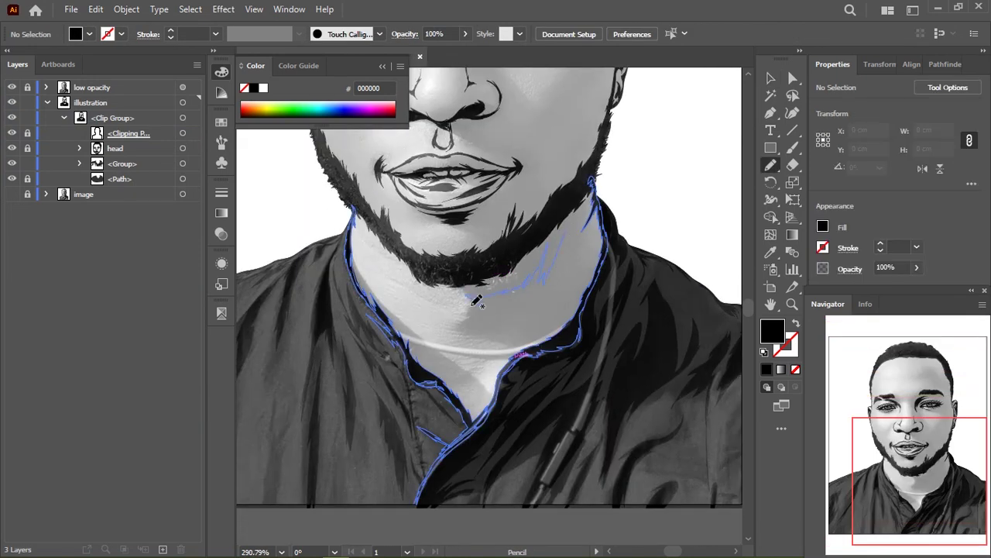
Draw a dark shadow shape on the neck
left_click_drag(640, 158, 647, 172)
key("ctrl+shift+a")
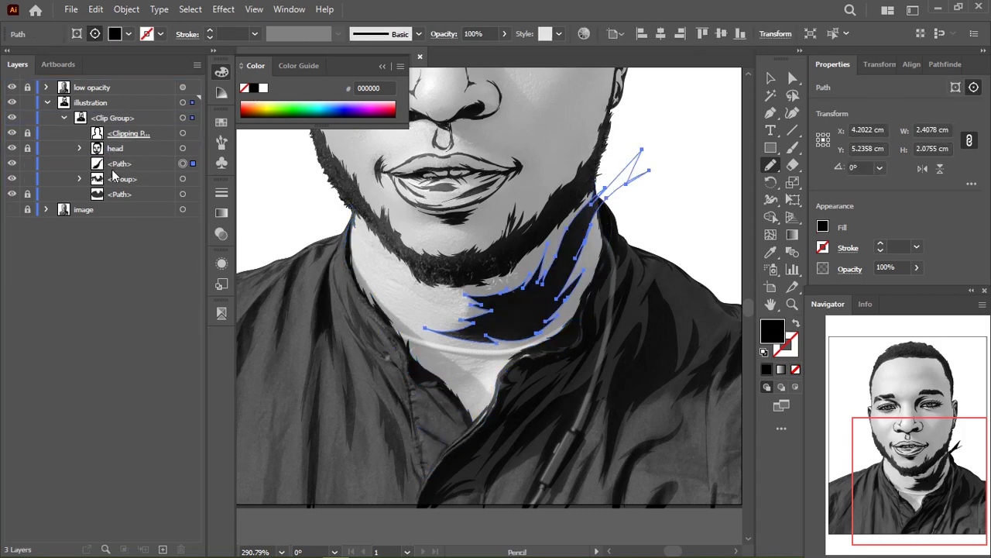
scroll(614, 222, "down", 2)
left_click(613, 232, "ctrl")
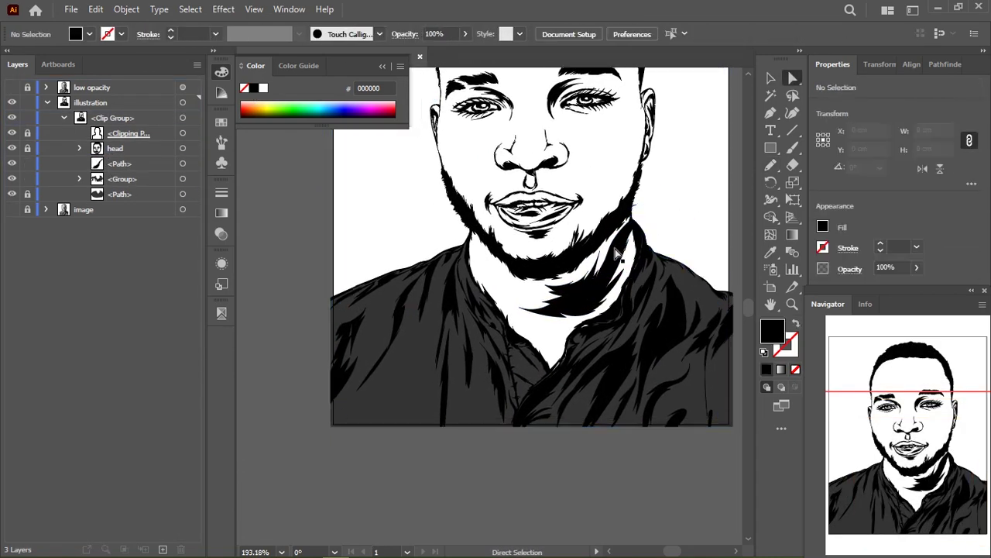
scroll(612, 294, "up", 2)
key("ctrl+shift+a")
scroll(557, 232, "down", 5)
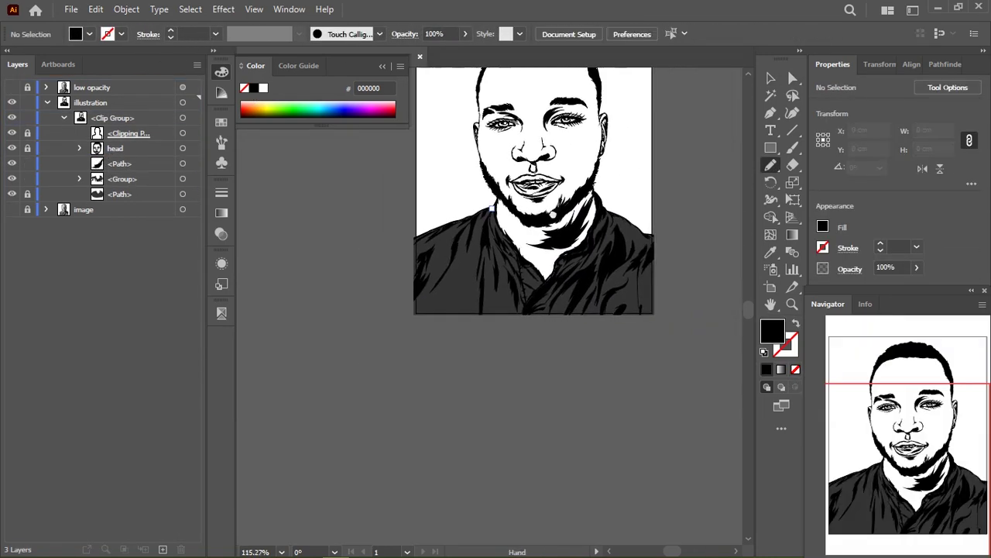
scroll(542, 255, "up", 3)
scroll(556, 209, "down", 2)
scroll(517, 256, "up", 3)
Add a shading stroke near the left jaw
mouse_move(581, 283)
left_mouse_down()
mouse_move(523, 260)
mouse_move(511, 201)
left_mouse_up()
key("ctrl+shift+a")
key("ctrl+shift+a")
scroll(515, 201, "down", 5)
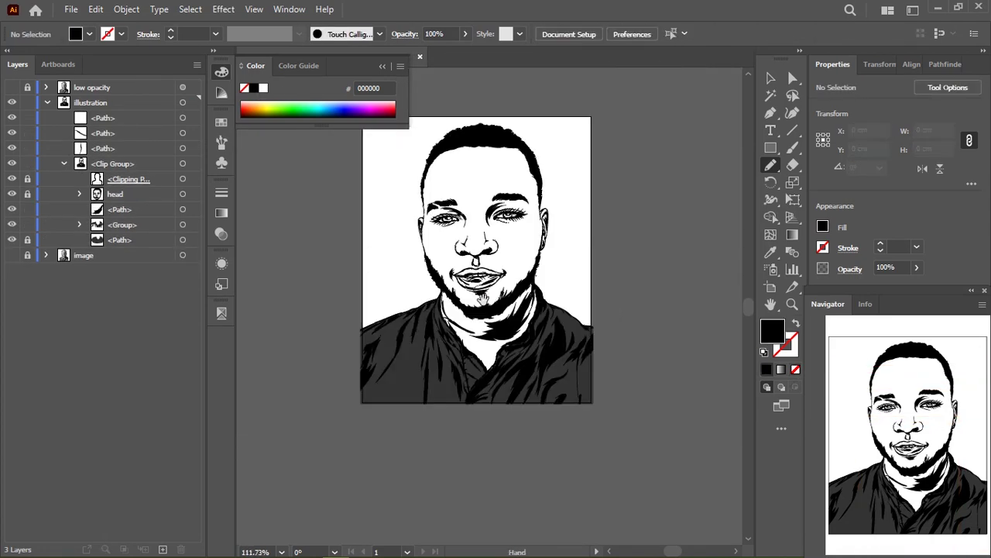
scroll(529, 273, "up", 6)
scroll(529, 274, "up", 3)
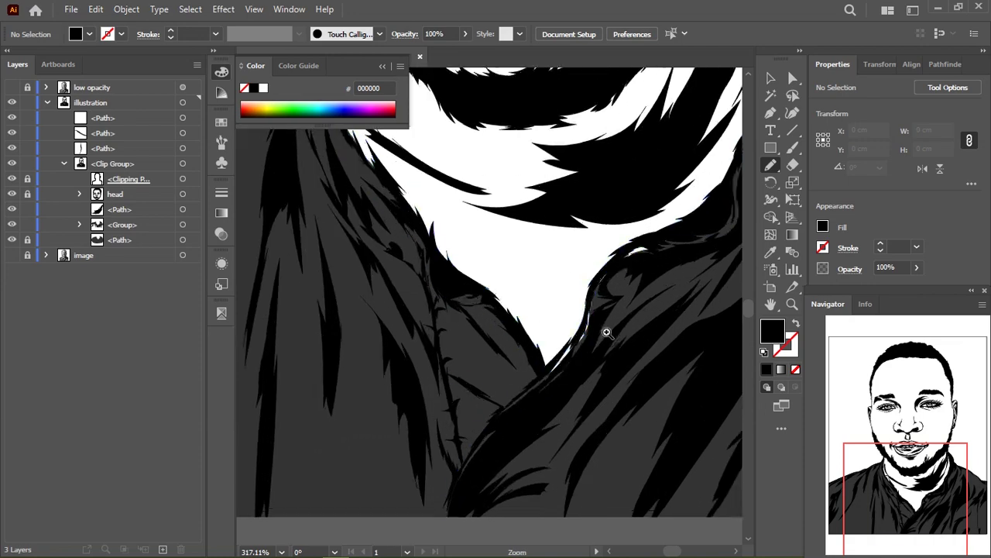
Redraw the dark shirt neckline edge more smoothly and show the reference photo again
left_click(619, 469, "ctrl")
scroll(523, 325, "up", 3)
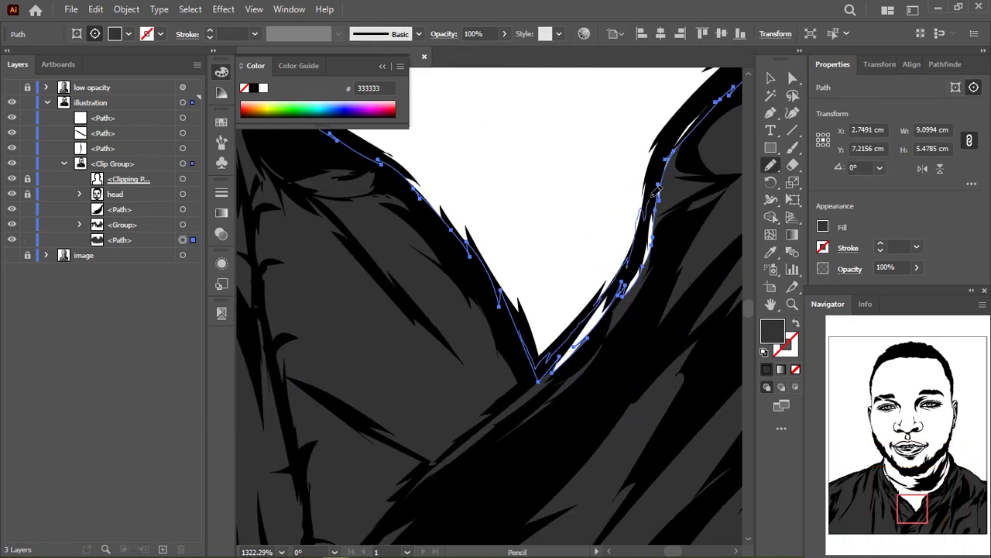
left_click_drag(657, 189, 542, 371)
scroll(542, 372, "down", 3)
key("ctrl+shift+a")
scroll(595, 265, "down", 5)
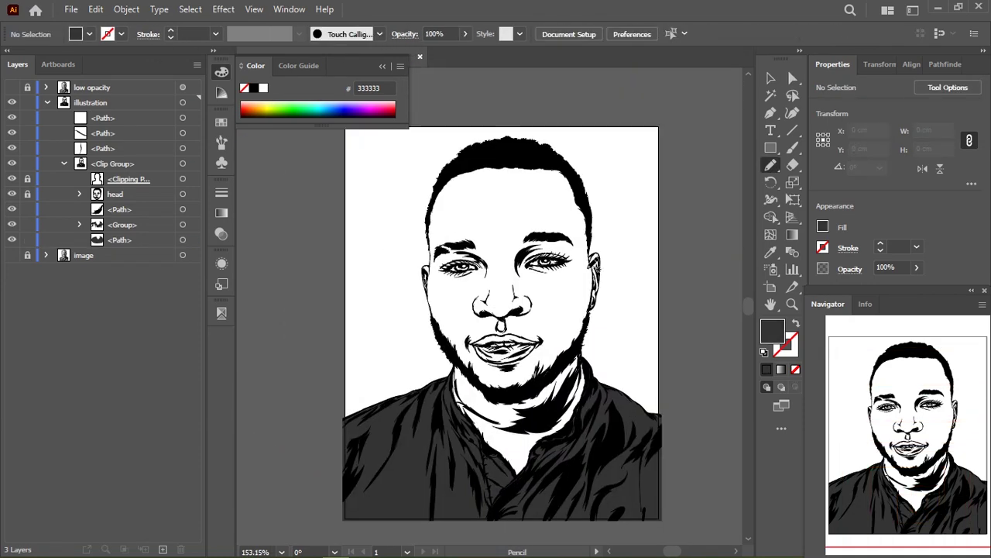
key("v")
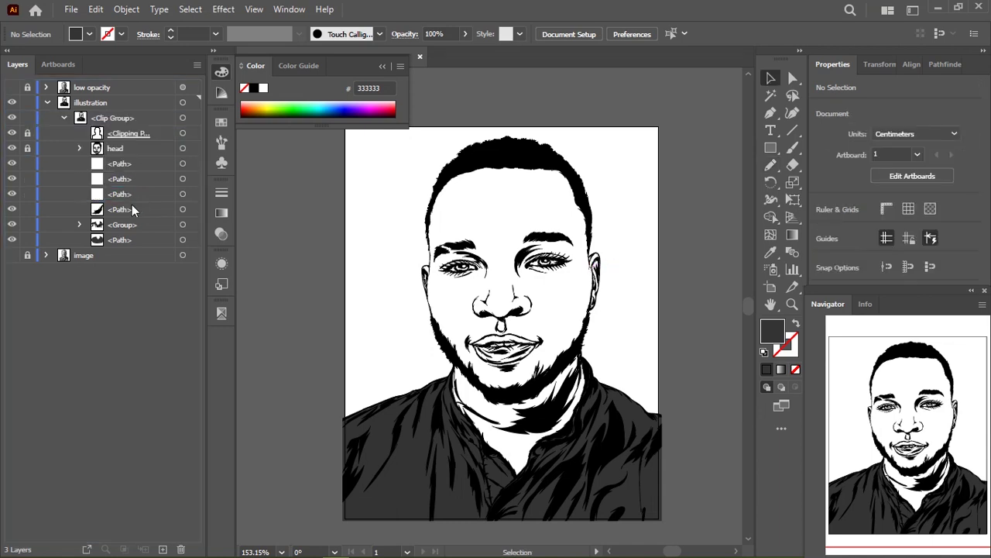
left_click(11, 255)
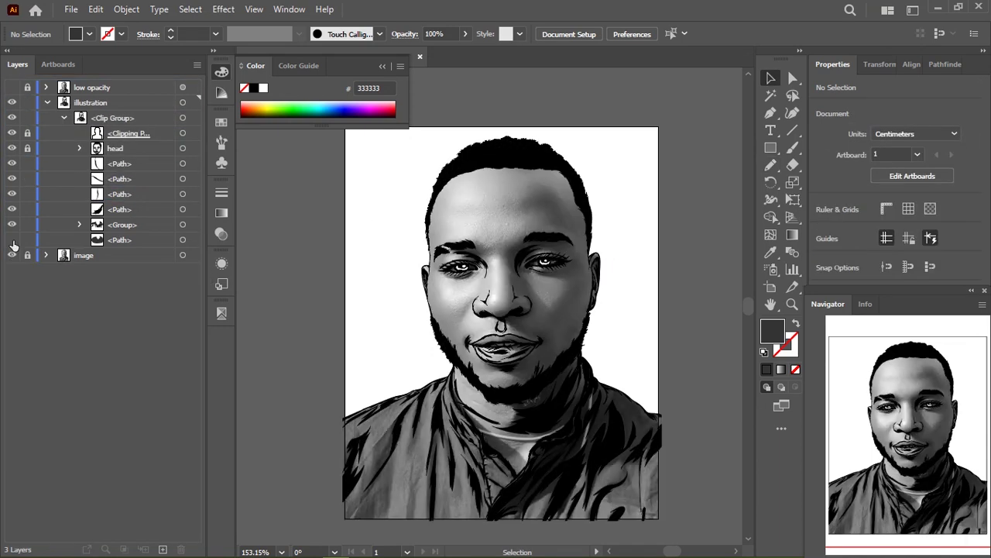
Pencil a shading shape over the right shoulder and hide the reference photo
key("n")
scroll(417, 356, "down", 3)
scroll(417, 356, "right", 2)
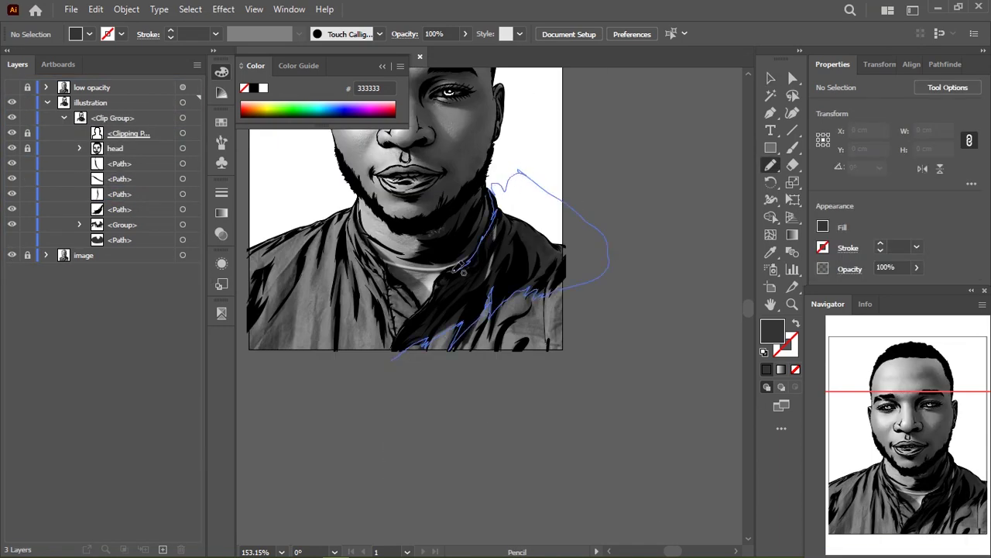
left_click_drag(403, 333, 394, 354)
left_click(12, 270)
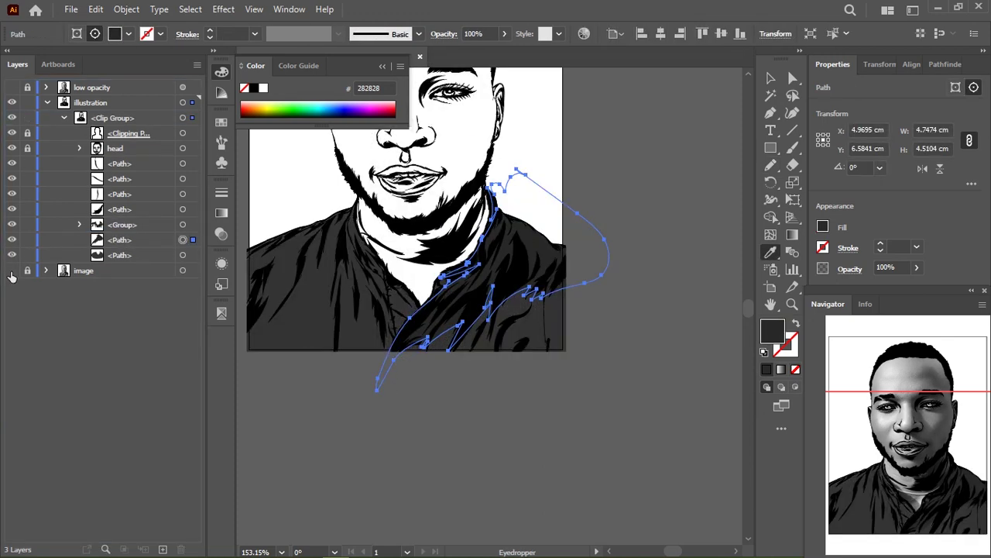
Give the new shoulder shape a 282828 fill via the Color Picker
key("v")
left_click(635, 217)
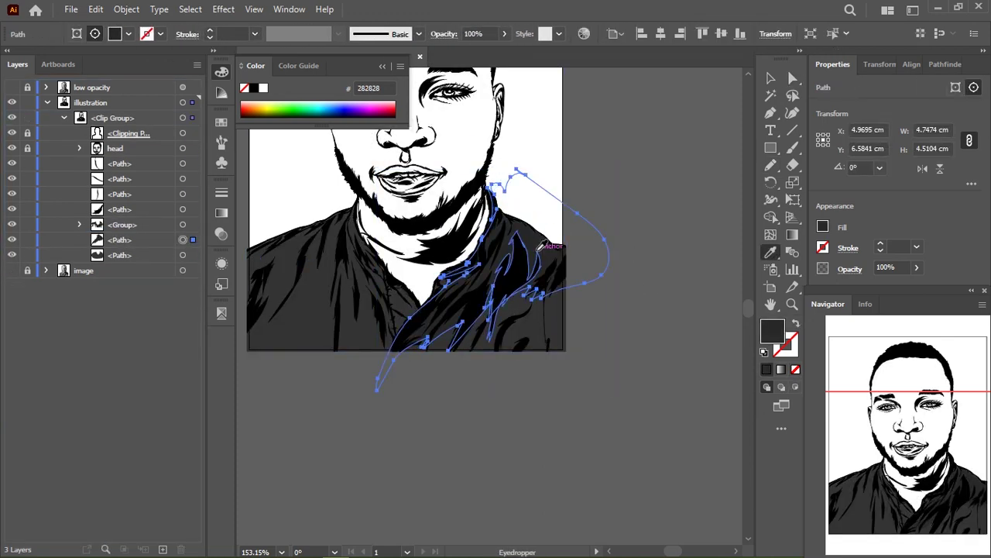
double_click(772, 331)
left_click_drag(813, 327, 815, 346)
key("Return")
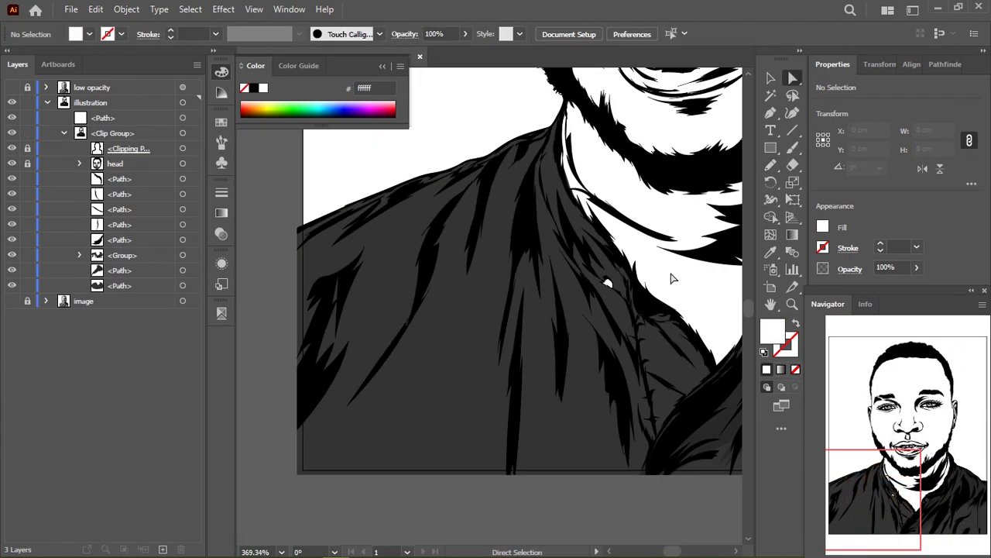
Draw a pencil fold line along the shirt neckline
scroll(672, 279, "down", 2, "alt")
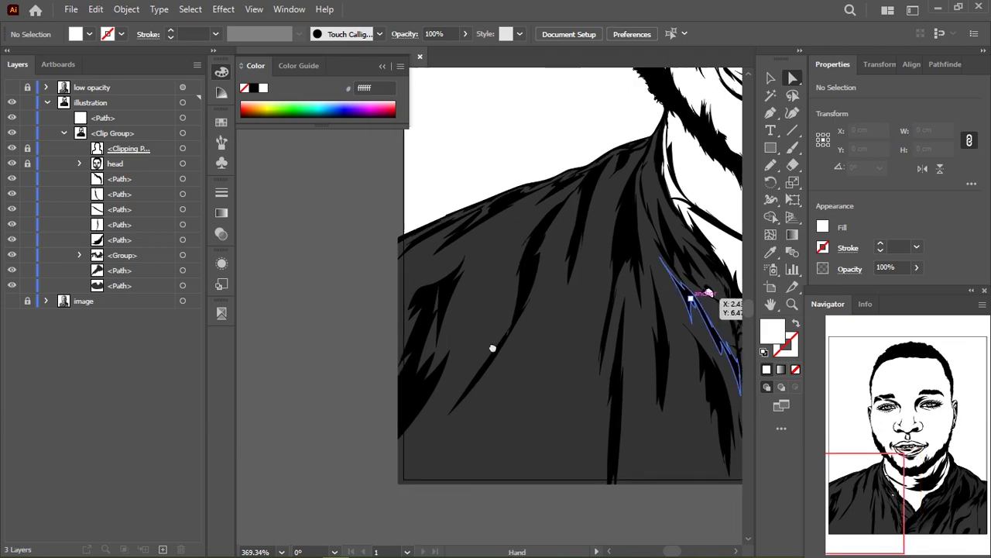
scroll(491, 348, "down", 3, "alt")
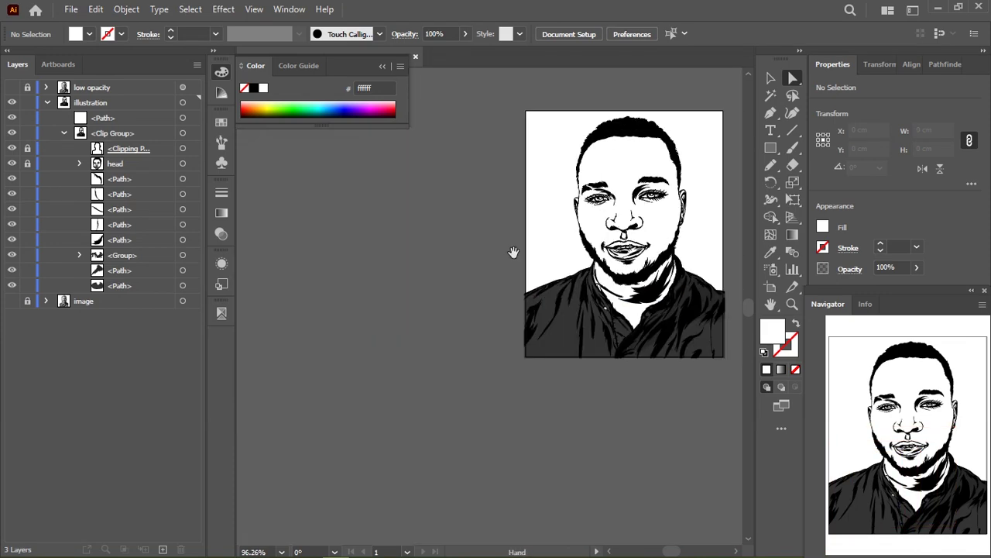
scroll(626, 313, "up", 1, "alt")
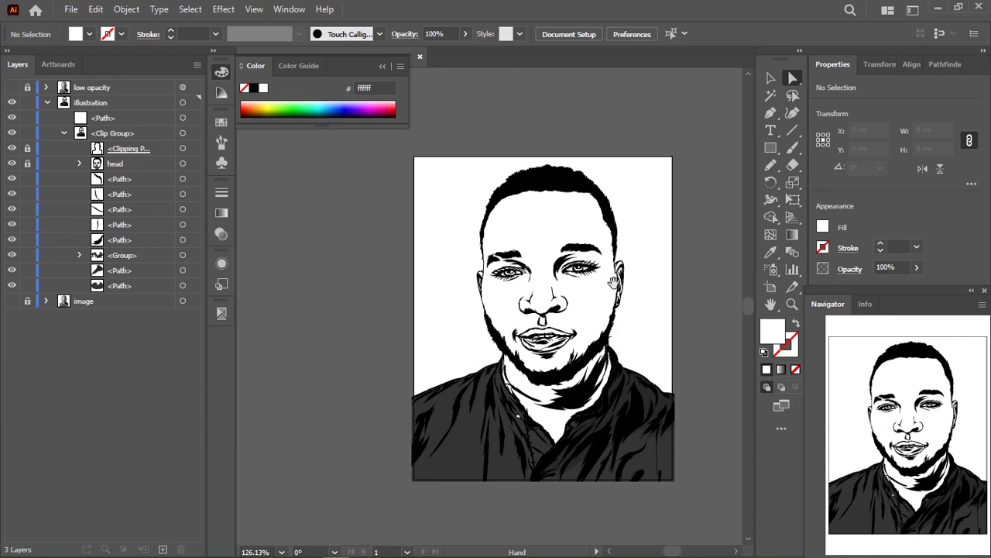
key("n")
scroll(538, 385, "up", 4, "alt")
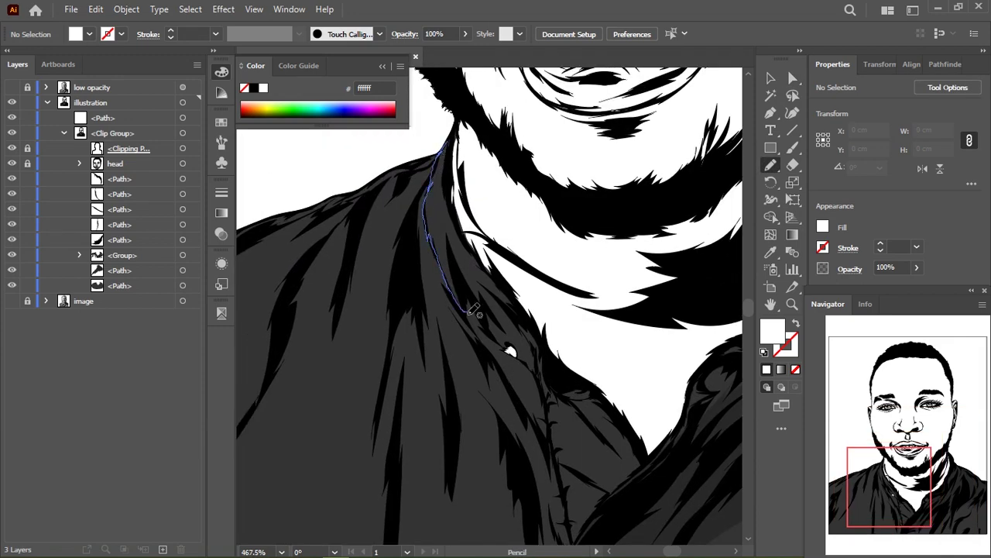
left_click_drag(508, 351, 542, 384)
Set the fill colour to dark grey 545454
key("i")
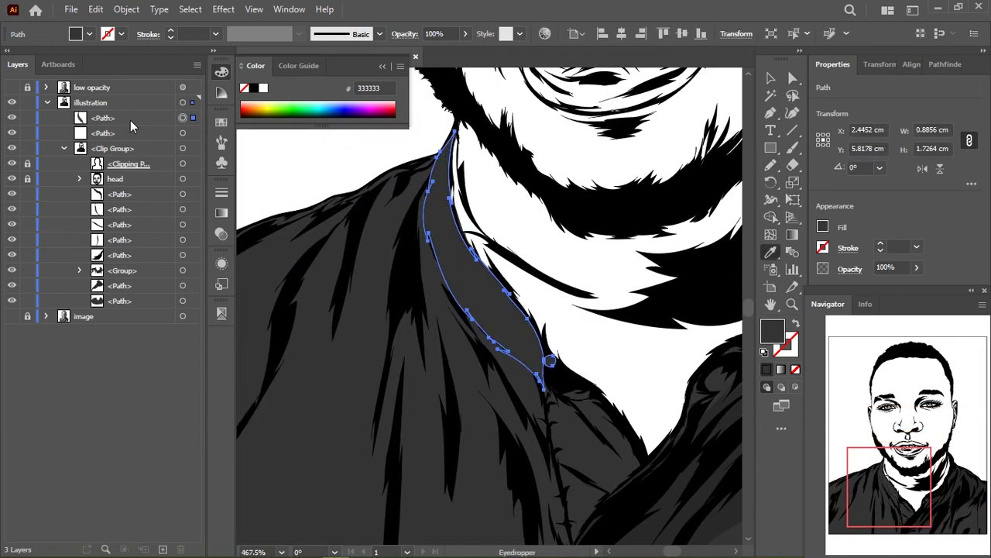
double_click(773, 330)
left_click(938, 198)
key("n")
Draw dark grey shadow shapes on the placket, collar edge and lower placket fold
scroll(542, 310, "down", 1, "alt")
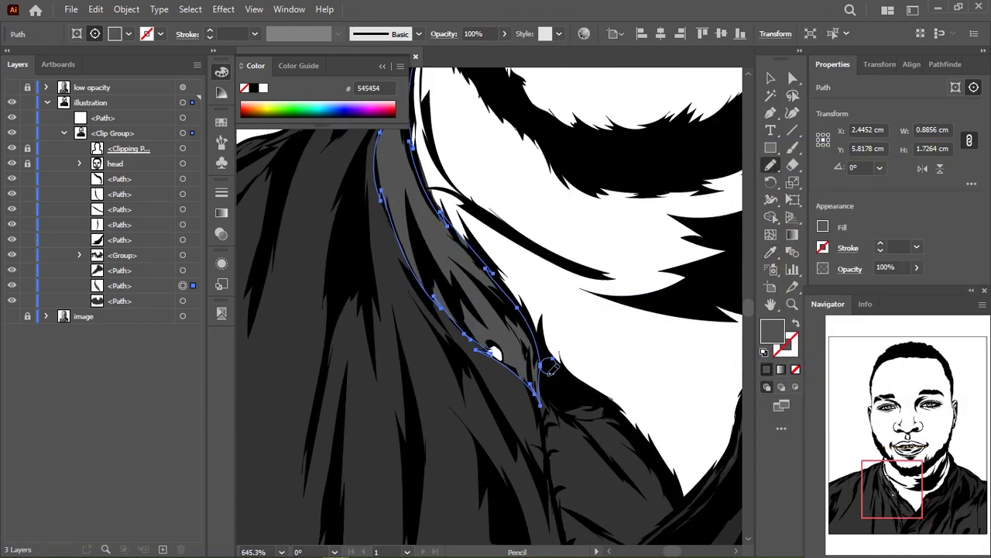
scroll(558, 313, "down", 3)
scroll(507, 211, "down", 3)
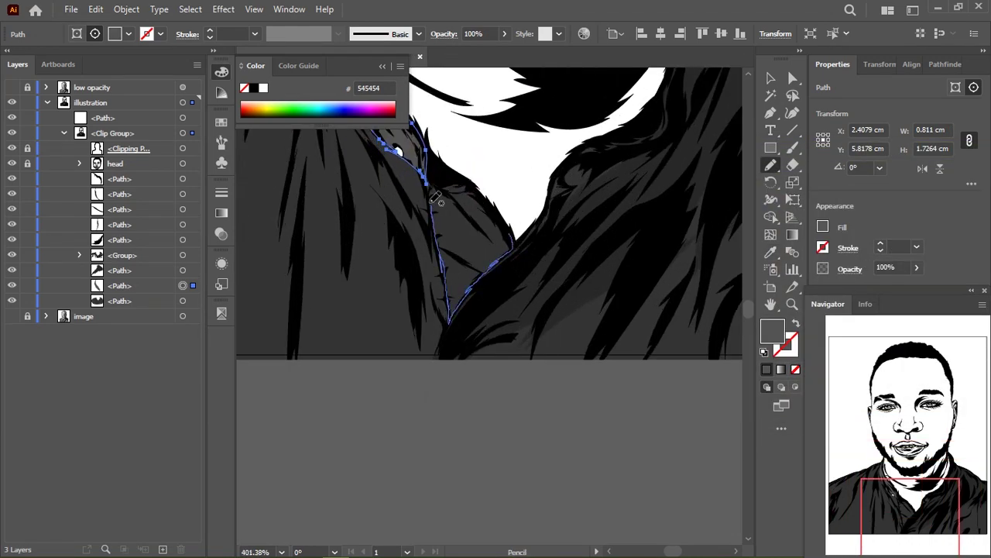
left_click_drag(436, 199, 434, 196)
scroll(438, 272, "up", 3)
scroll(441, 339, "down", 1, "alt")
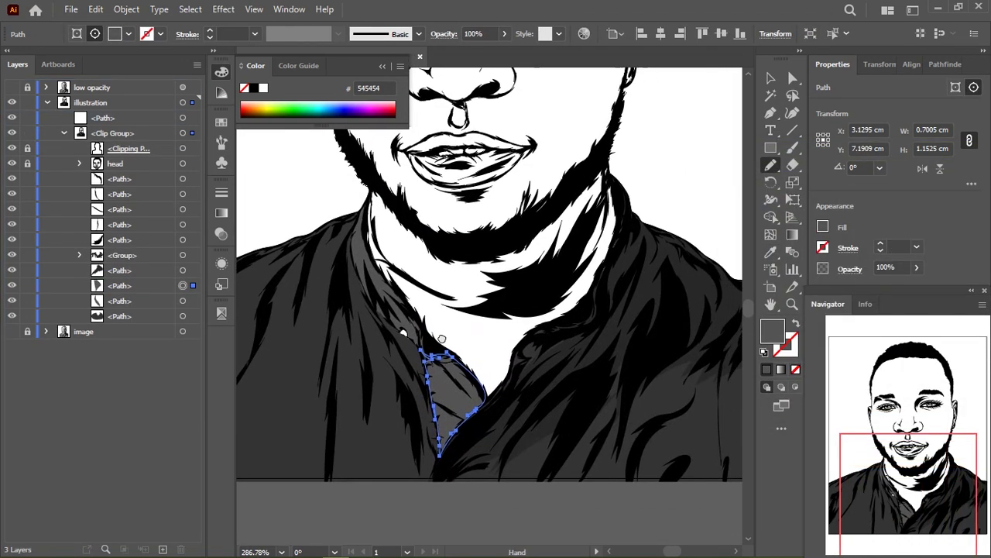
left_click_drag(441, 339, 402, 277)
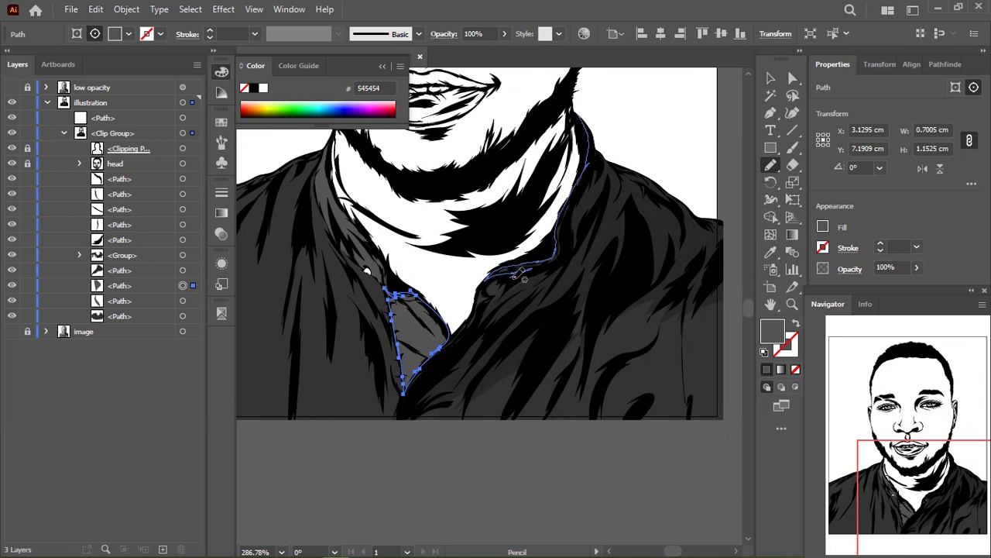
left_click_drag(615, 107, 577, 108)
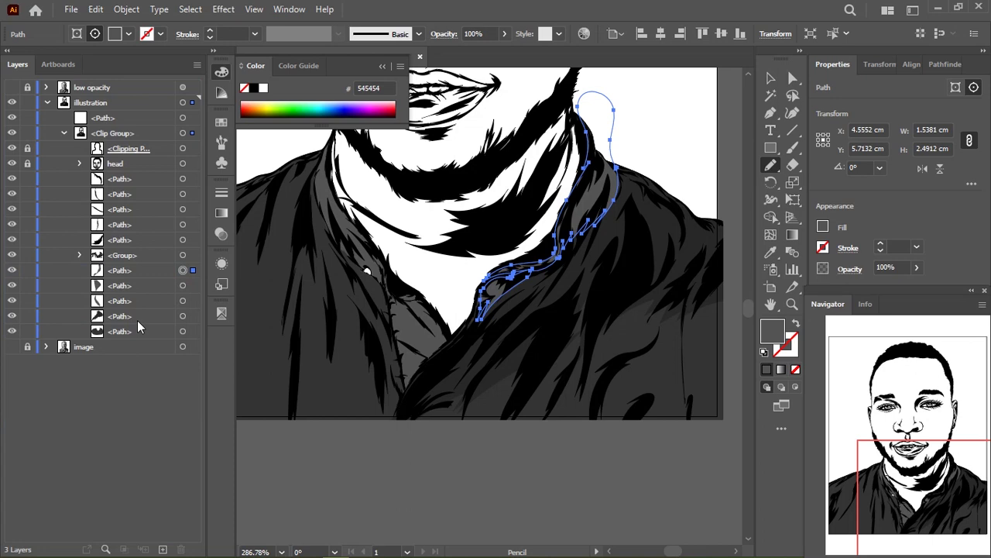
left_click_drag(472, 413, 433, 325)
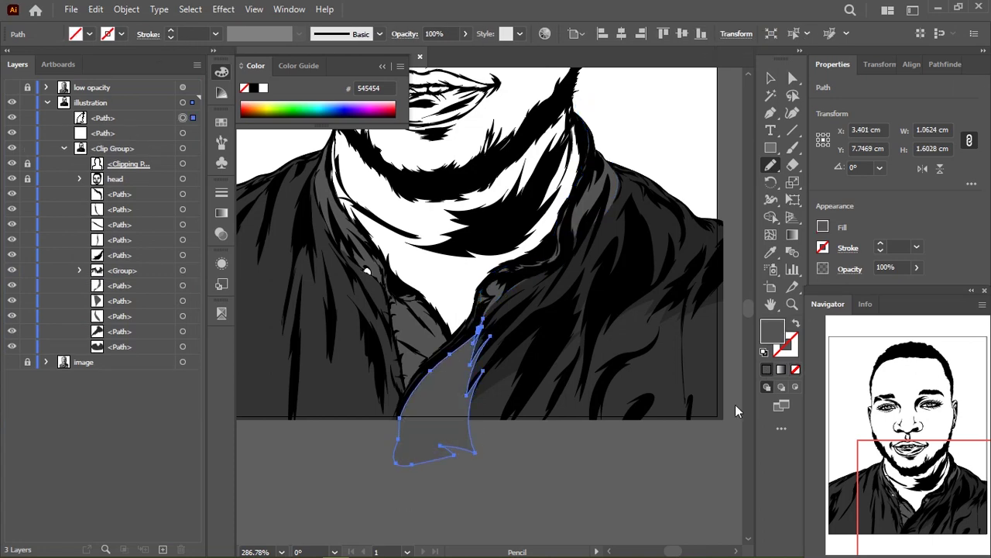
Deselect the shadows, fit the portrait in view, then zoom into the lower shirt fold
scroll(465, 310, "up", 3, "alt")
left_click_drag(417, 248, 463, 325)
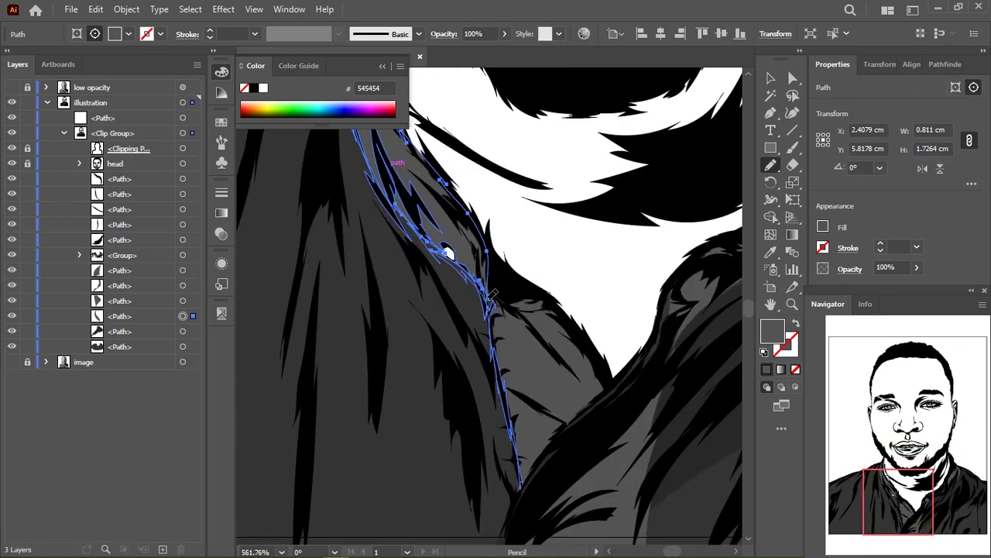
key("ctrl+shift+a")
key("ctrl+0")
mouse_move(364, 300)
left_mouse_down()
mouse_move(432, 300)
mouse_move(488, 262)
left_mouse_up()
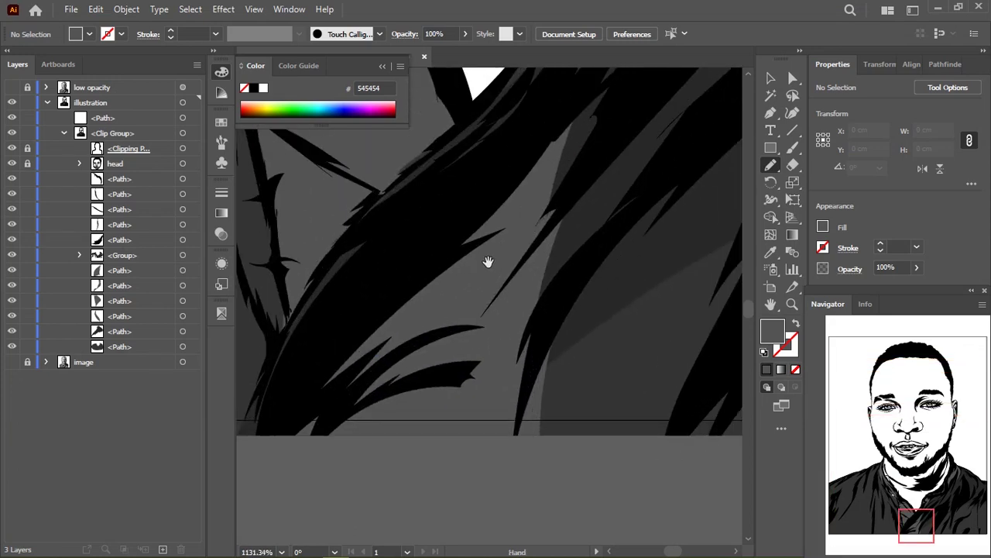
Switch the fill to 757575 and draw the first highlight on the shirt fold
double_click(773, 329)
left_click(921, 195)
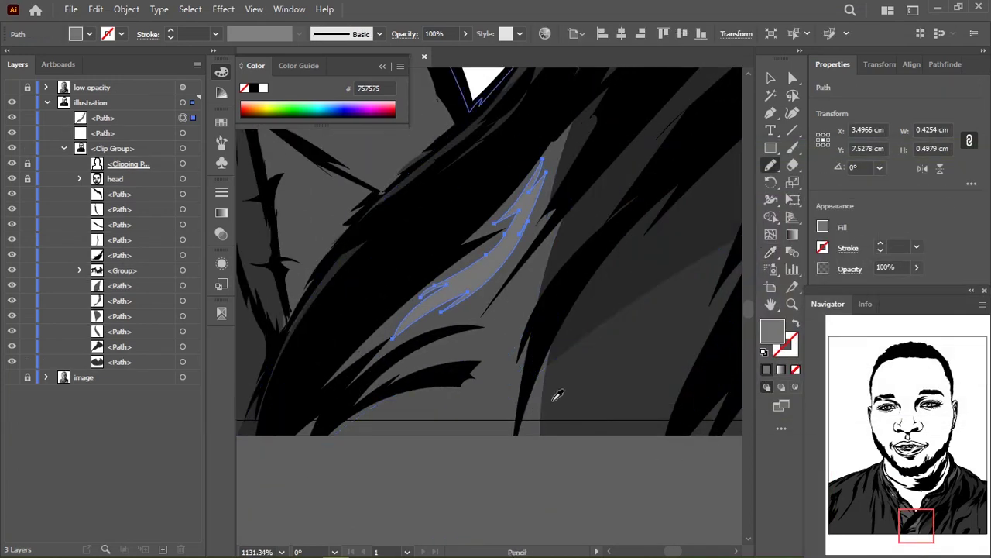
scroll(553, 398, "up", 2, "alt")
left_click_drag(360, 385, 515, 354)
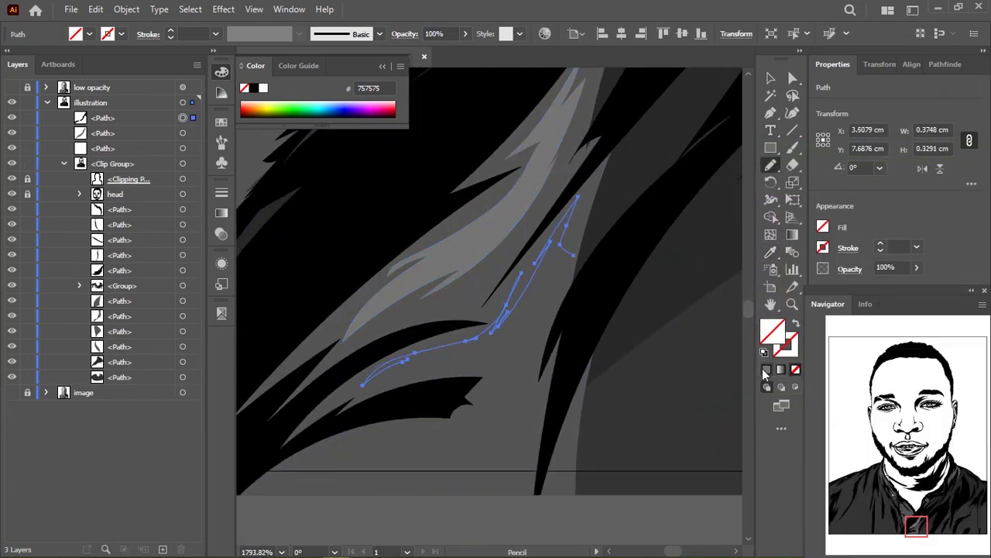
left_click(767, 369)
Add several more 757575 highlight streaks and slivers inside the dark fold
scroll(292, 255, "down", 1, "alt")
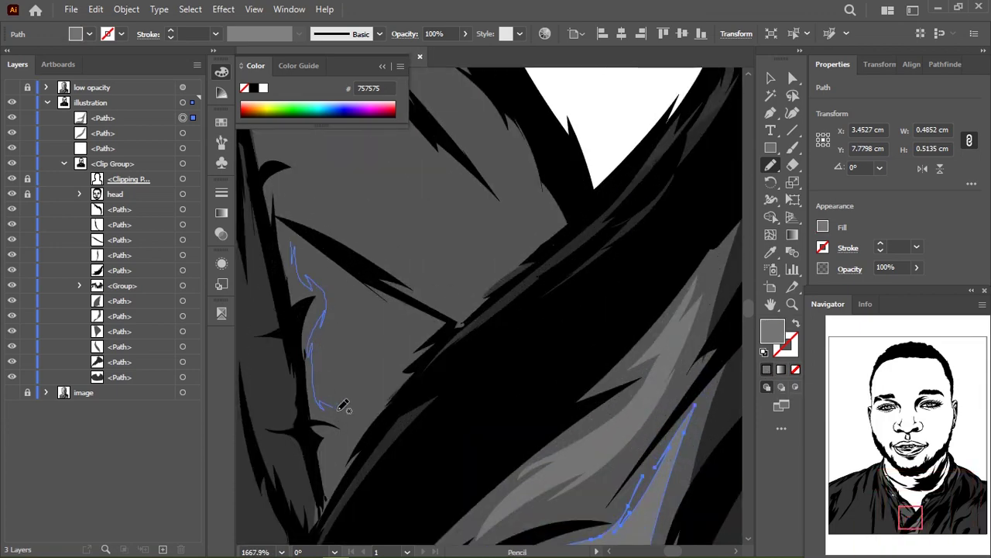
left_click_drag(390, 377, 294, 247)
scroll(359, 297, "down", 1, "alt")
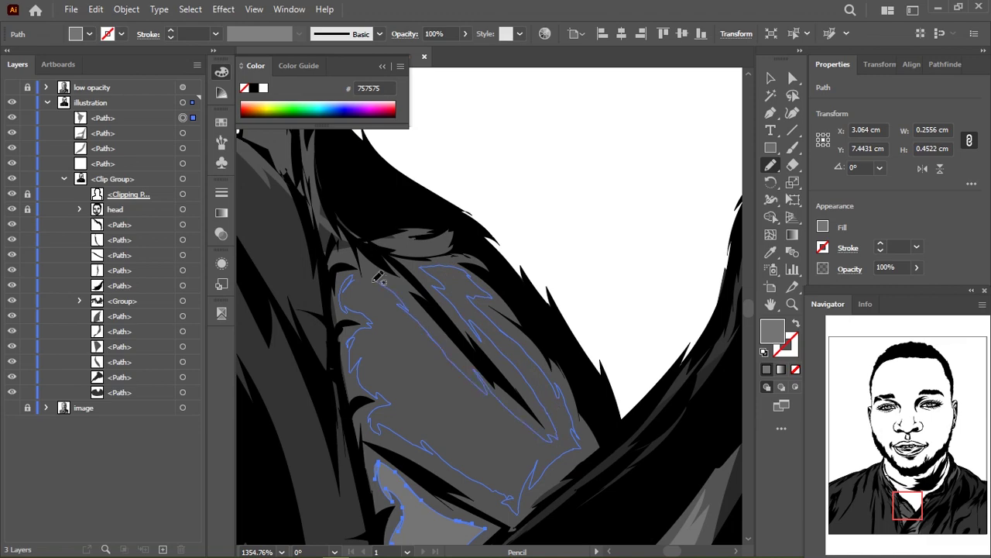
scroll(378, 279, "up", 2, "alt")
scroll(378, 279, "up", 2, "alt")
left_click_drag(418, 256, 472, 256)
scroll(422, 295, "up", 1, "alt")
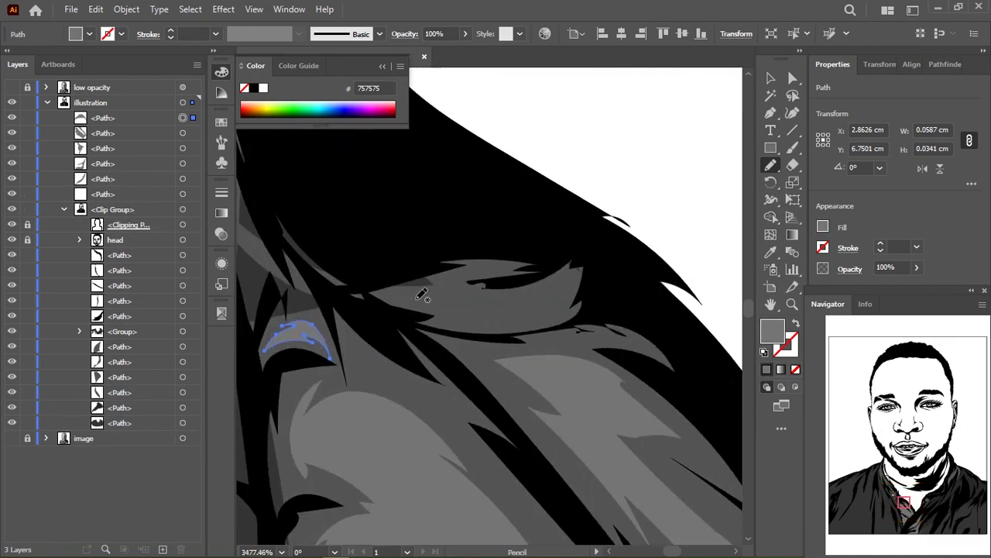
left_click_drag(422, 294, 449, 271)
scroll(419, 294, "down", 2, "alt")
scroll(419, 295, "down", 2, "alt")
scroll(389, 292, "up", 3, "alt")
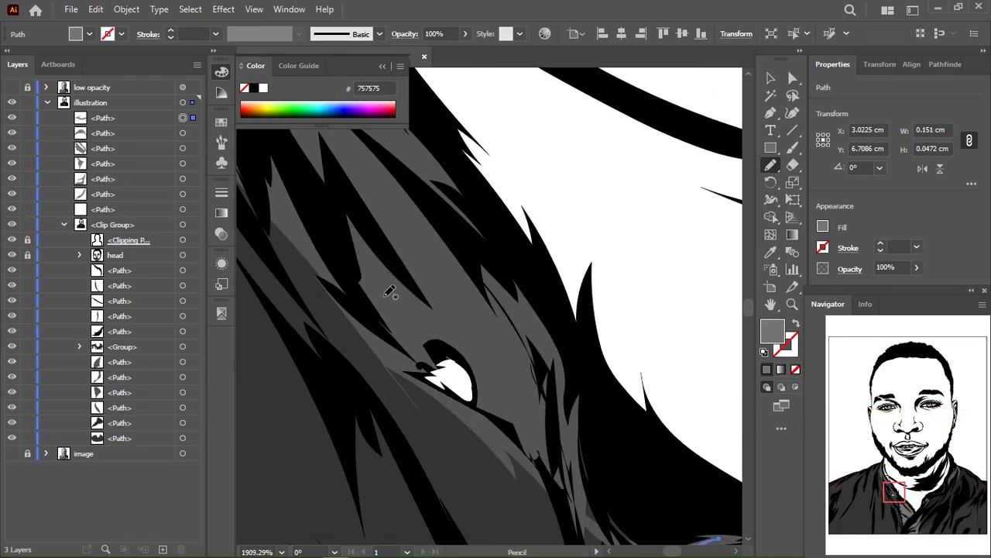
left_click_drag(390, 291, 401, 325)
Draw long highlights along the fold edge and near the collar button
left_click_drag(370, 172, 361, 279)
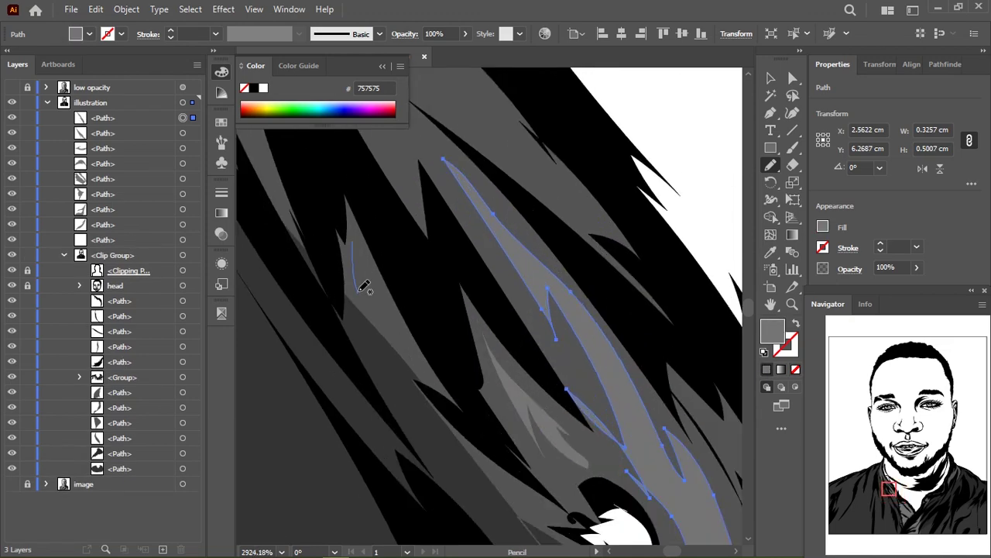
mouse_move(387, 309)
left_mouse_down()
mouse_move(341, 162)
mouse_move(413, 439)
left_mouse_up()
scroll(347, 233, "up", 2, "alt")
scroll(346, 230, "up", 2, "alt")
scroll(387, 232, "down", 2, "alt")
scroll(387, 232, "down", 2, "alt")
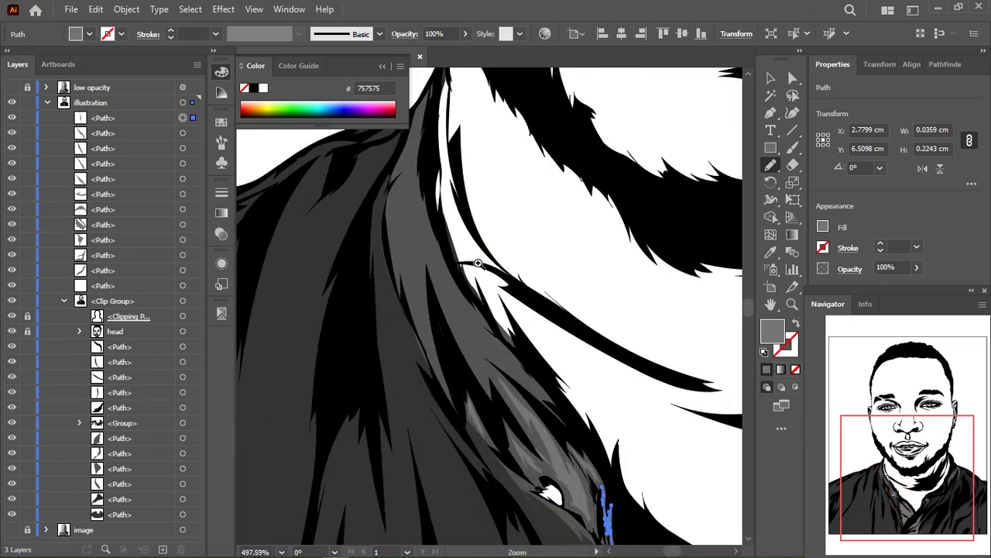
left_click_drag(426, 213, 401, 346)
left_click_drag(472, 449, 372, 299)
mouse_move(337, 248)
left_mouse_down()
mouse_move(385, 343)
mouse_move(428, 490)
left_mouse_up()
Deselect the highlights and bring the lower shirt area into view
key("ctrl+shift+a")
scroll(512, 261, "down", 3, "alt")
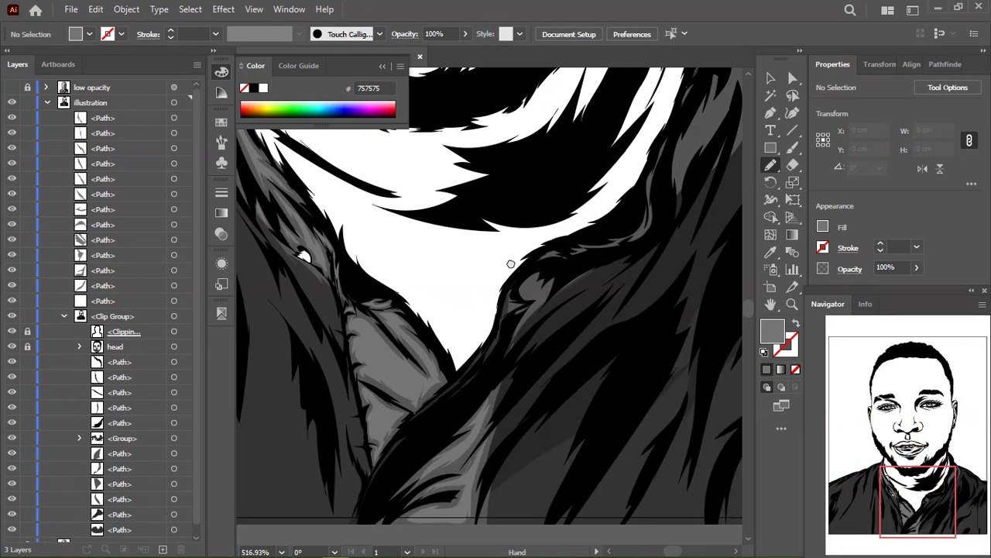
mouse_move(511, 261)
left_mouse_down()
mouse_move(452, 286)
mouse_move(424, 266)
left_mouse_up()
scroll(452, 286, "up", 3, "alt")
scroll(372, 343, "up", 4, "alt")
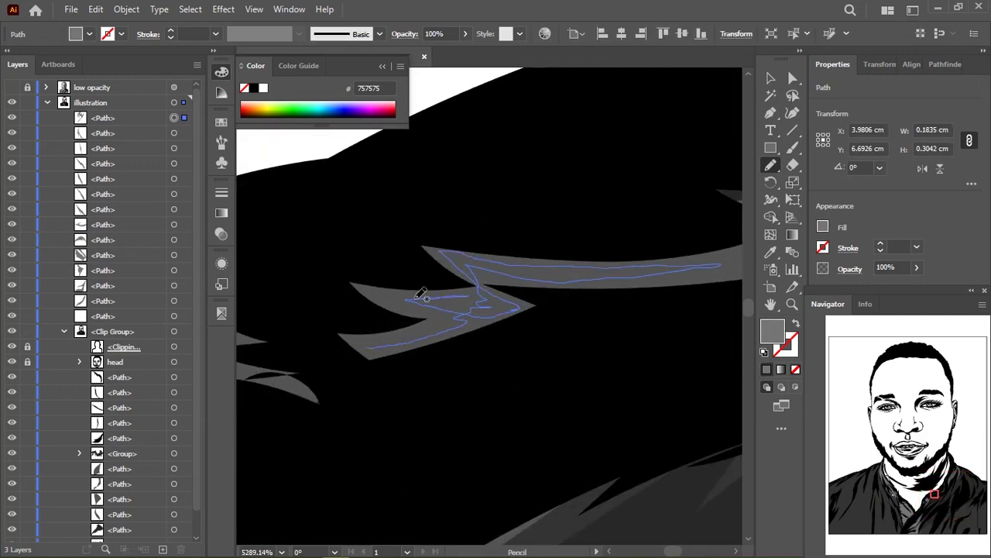
Draw small and curved 757575 highlights inside the dark shirt fold
scroll(420, 295, "down", 2, "alt")
scroll(465, 263, "down", 2, "alt")
left_click_drag(570, 268, 504, 261)
scroll(605, 301, "up", 2, "alt")
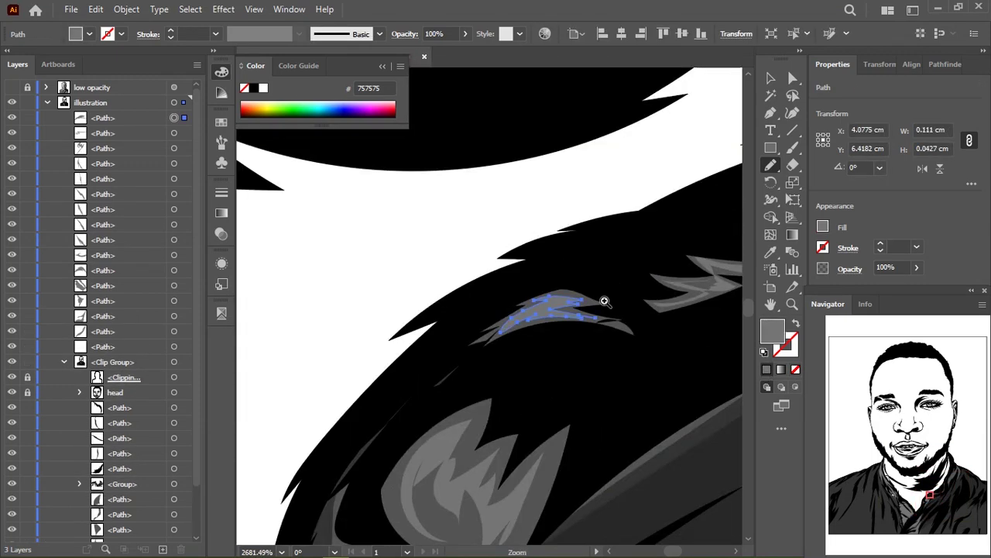
scroll(605, 301, "down", 2, "alt")
scroll(555, 284, "up", 2, "alt")
left_click_drag(574, 292, 536, 367)
left_click_drag(608, 222, 608, 225)
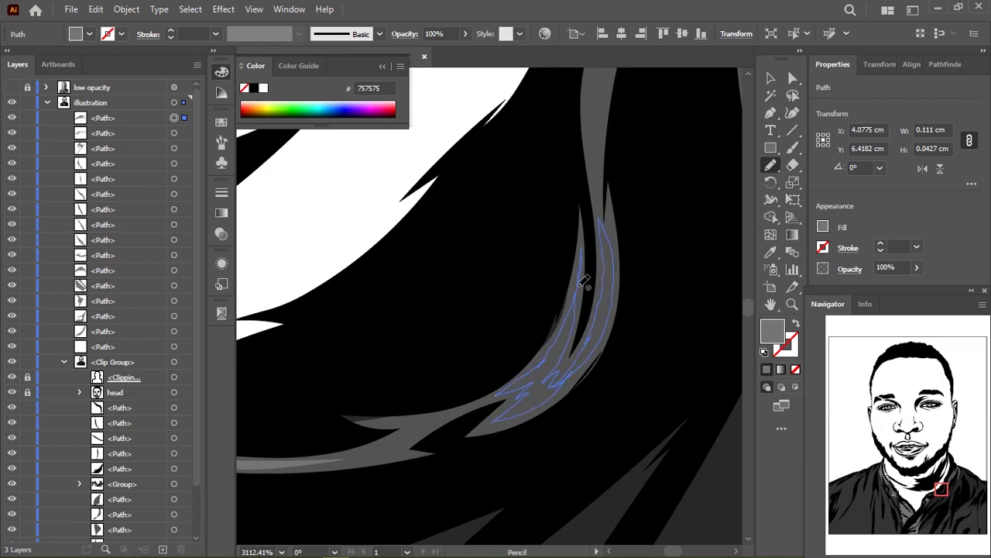
Add a long highlight along the fold edge plus thin streaks in neighbouring folds
scroll(372, 332, "up", 2, "alt")
scroll(372, 333, "left", 3, "ctrl")
left_click_drag(595, 333, 448, 356)
left_click_drag(499, 411, 504, 413)
scroll(617, 239, "down", 2, "alt")
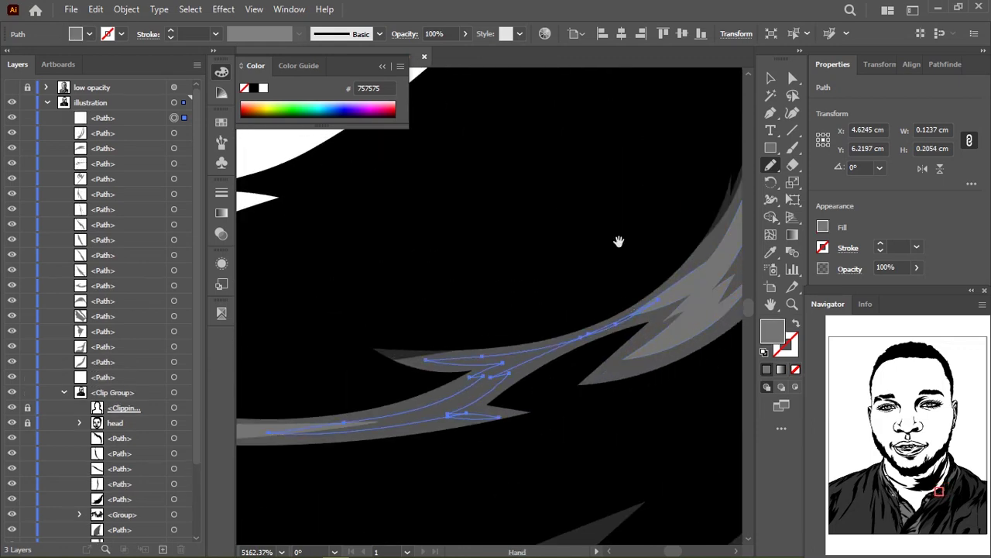
scroll(509, 287, "up", 2, "alt")
left_click_drag(457, 248, 438, 271)
scroll(436, 271, "up", 2, "alt")
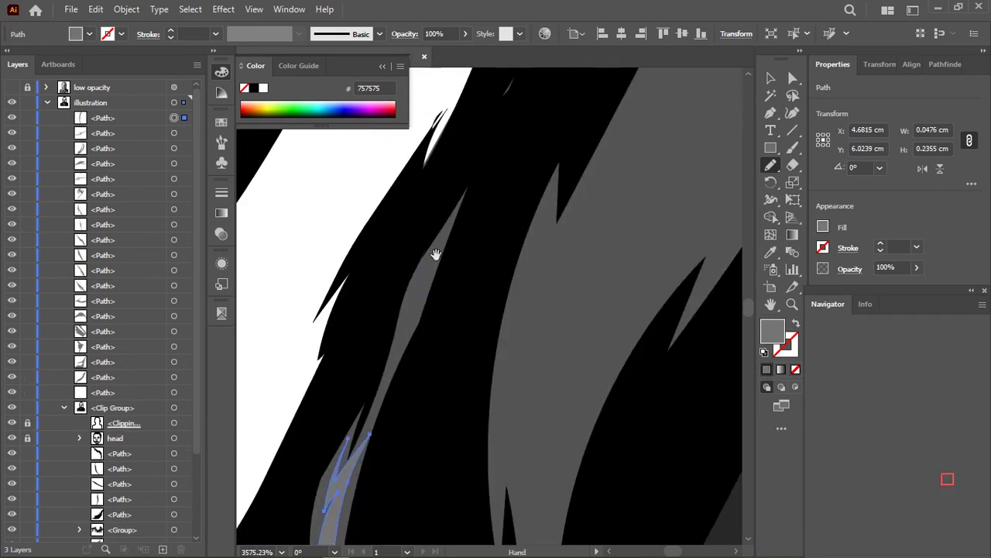
left_click_drag(463, 202, 375, 430)
left_click_drag(475, 182, 476, 183)
Draw a 757575 highlight on the shoulder fold
scroll(628, 281, "down", 5, "alt")
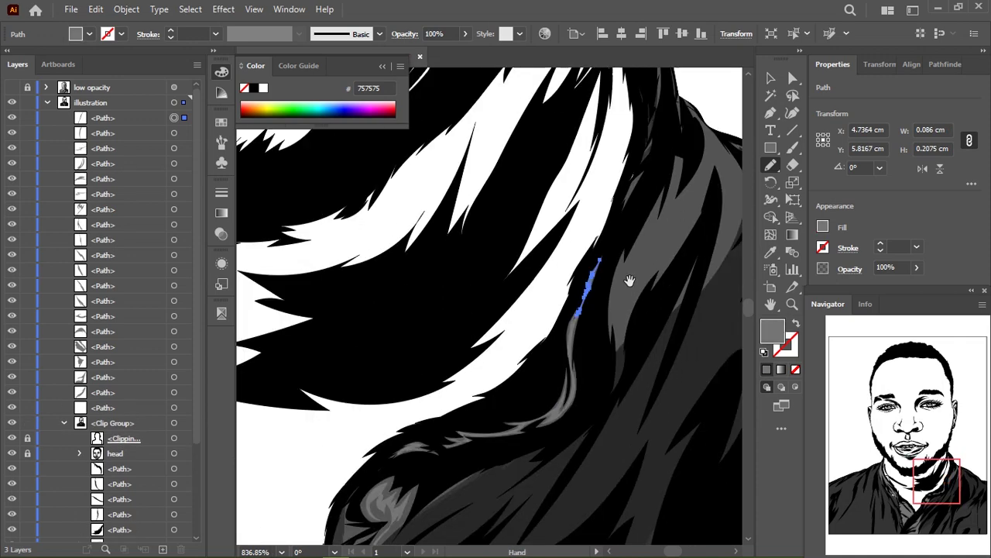
scroll(576, 259, "up", 3, "alt")
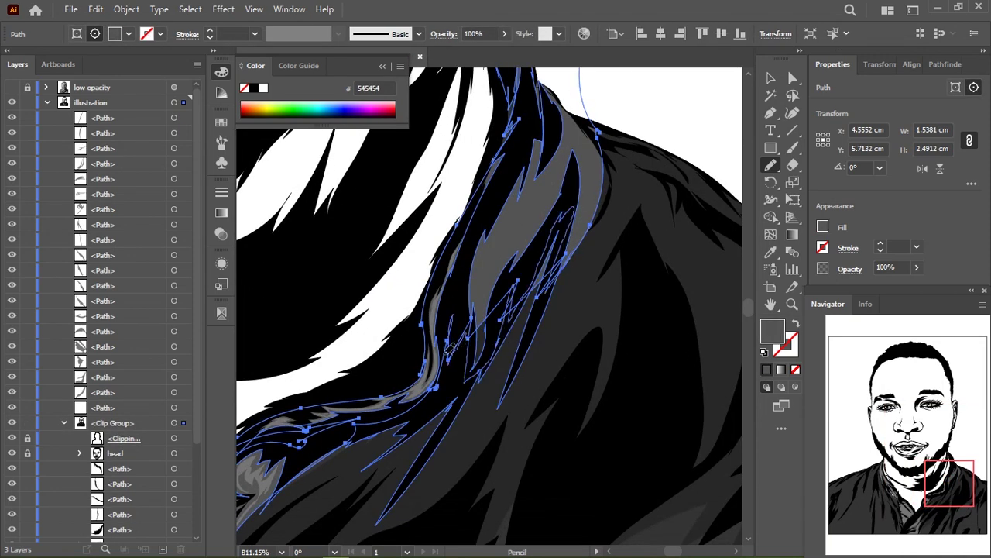
scroll(451, 346, "down", 3, "alt")
scroll(448, 341, "up", 4, "alt")
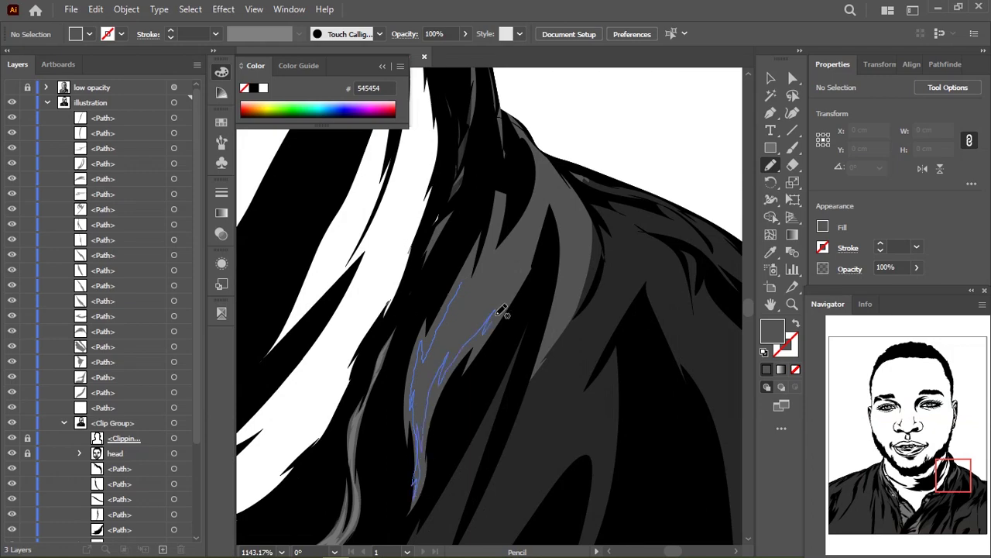
left_click_drag(482, 279, 486, 268)
scroll(465, 310, "up", 2, "alt")
scroll(455, 256, "down", 2, "alt")
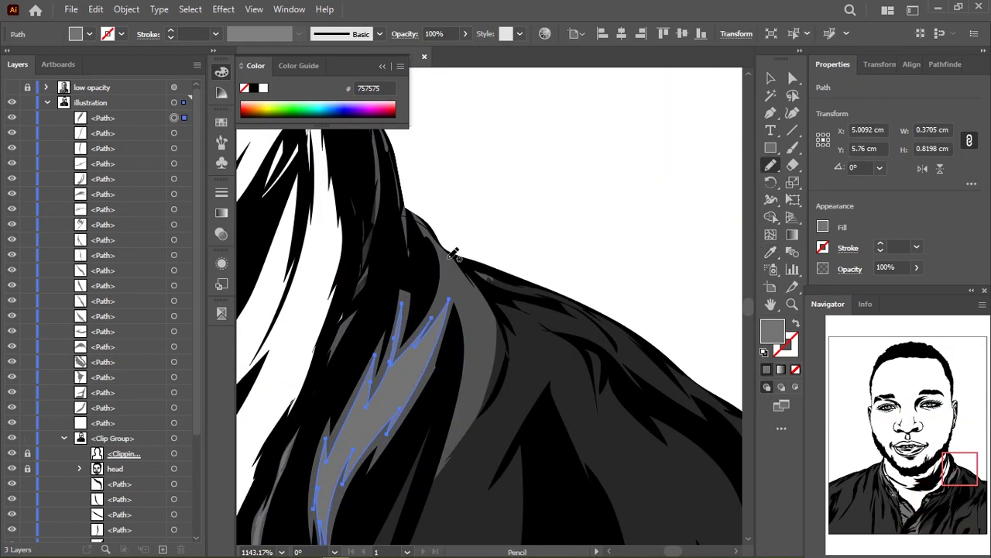
scroll(565, 282, "down", 3, "alt")
scroll(588, 232, "down", 3, "alt")
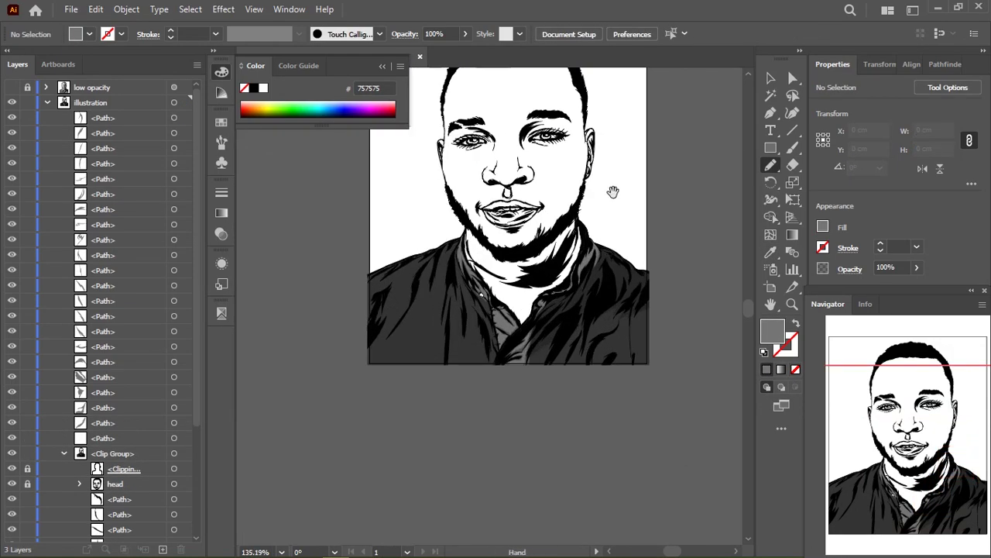
scroll(481, 340, "up", 4, "alt")
scroll(449, 327, "up", 4, "alt")
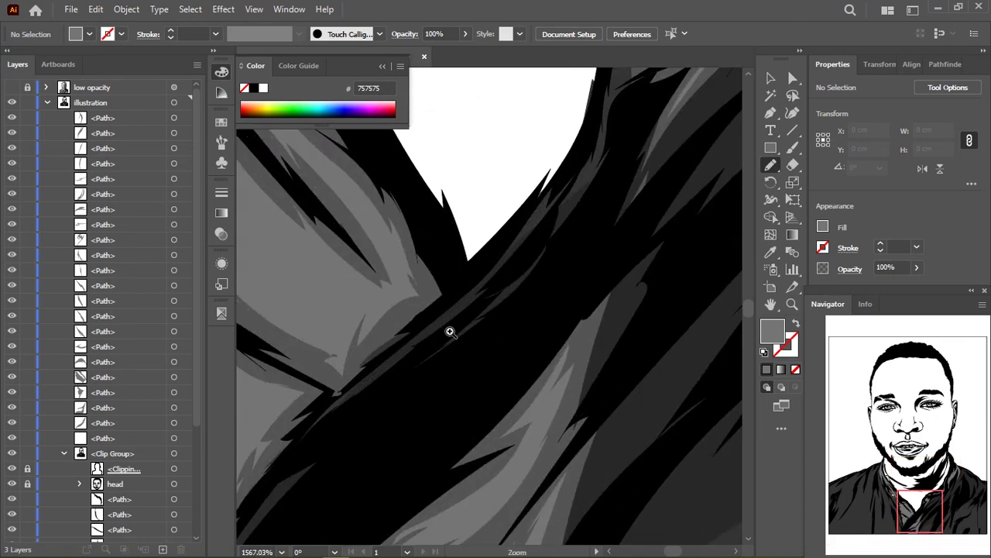
Draw thin highlight lines along the shirt crease
mouse_move(399, 354)
left_mouse_down()
mouse_move(482, 303)
mouse_move(574, 221)
left_mouse_up()
mouse_move(660, 306)
left_mouse_down()
mouse_move(660, 352)
mouse_move(504, 295)
left_mouse_up()
scroll(580, 255, "up", 2, "alt")
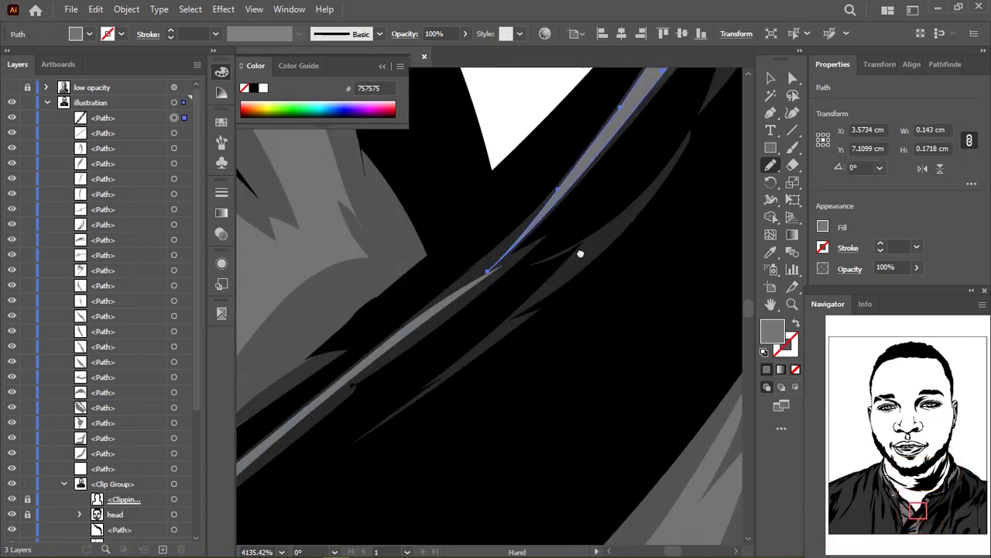
mouse_move(654, 177)
left_mouse_down()
mouse_move(502, 326)
mouse_move(383, 472)
left_mouse_up()
scroll(633, 214, "up", 1, "alt")
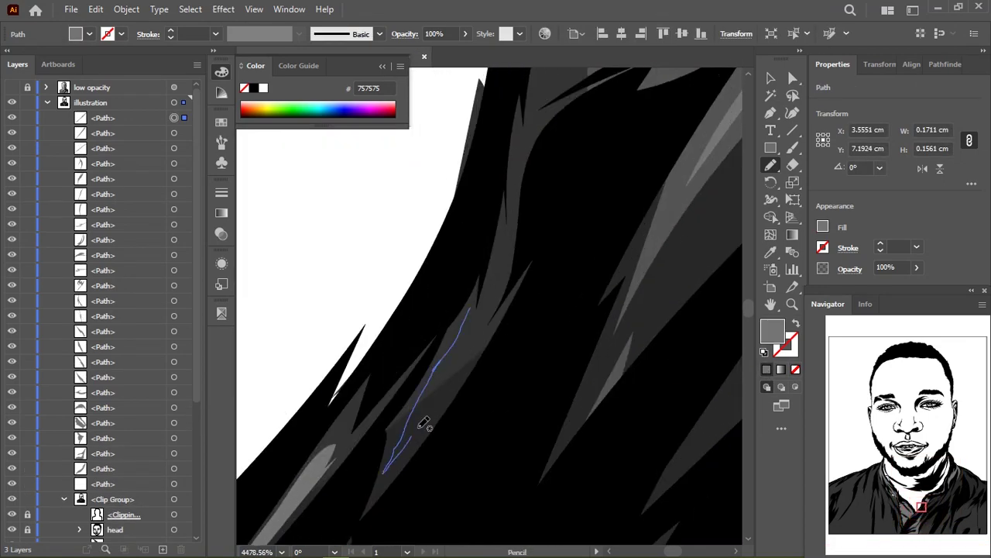
scroll(641, 317, "down", 1, "alt")
left_click_drag(641, 317, 534, 486)
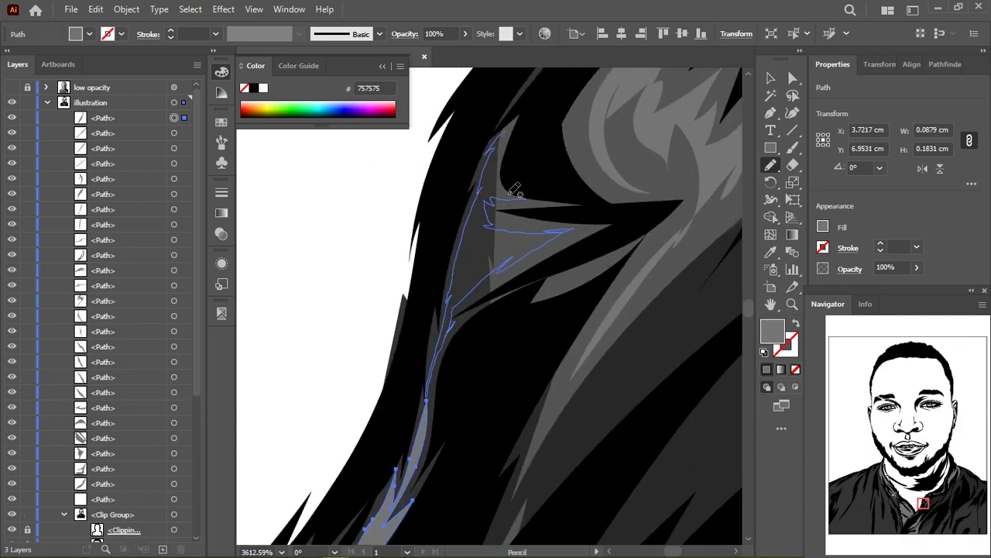
scroll(515, 190, "down", 14, "alt")
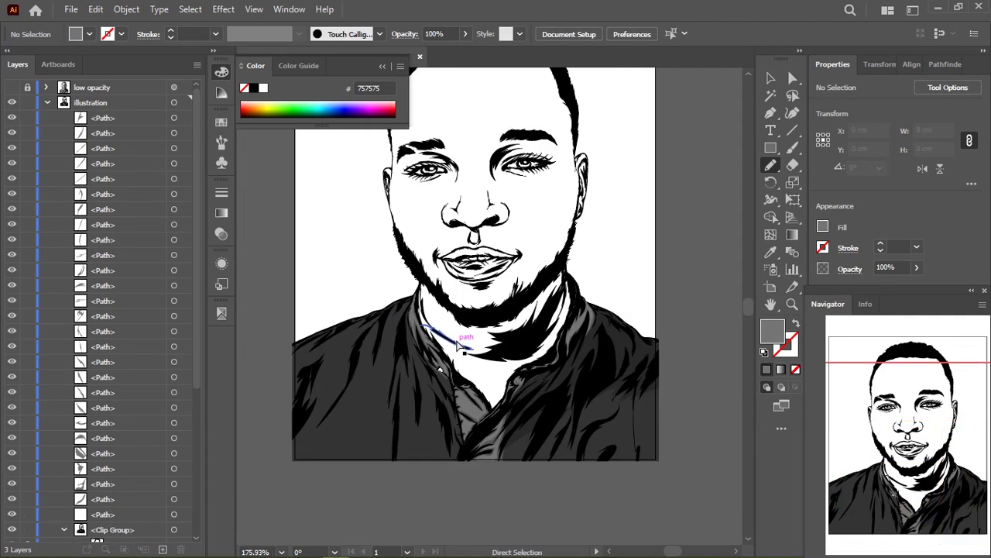
Draw a closed shading shape on the left shirt and fill it with #474747
left_click(463, 346, "ctrl")
scroll(294, 475, "up", 2, "alt")
left_click_drag(428, 242, 338, 411)
left_click_drag(468, 242, 462, 214)
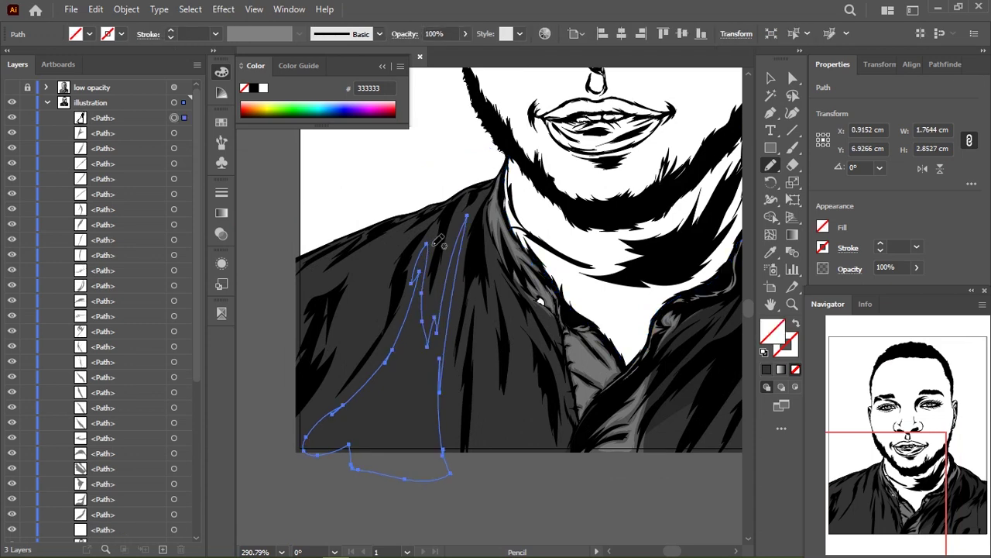
double_click(773, 331)
type("474747")
key("Return")
Add closed grey fold shapes on the left shoulder and upper shirt
mouse_move(313, 300)
left_mouse_down()
mouse_move(375, 335)
mouse_move(408, 286)
left_mouse_up()
scroll(375, 335, "up", 1, "alt")
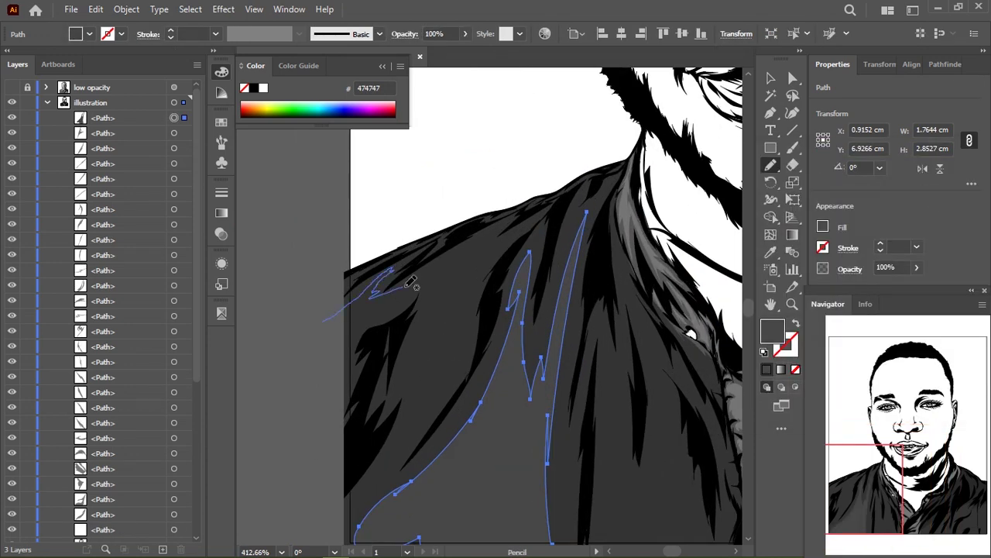
left_click_drag(367, 317, 341, 320)
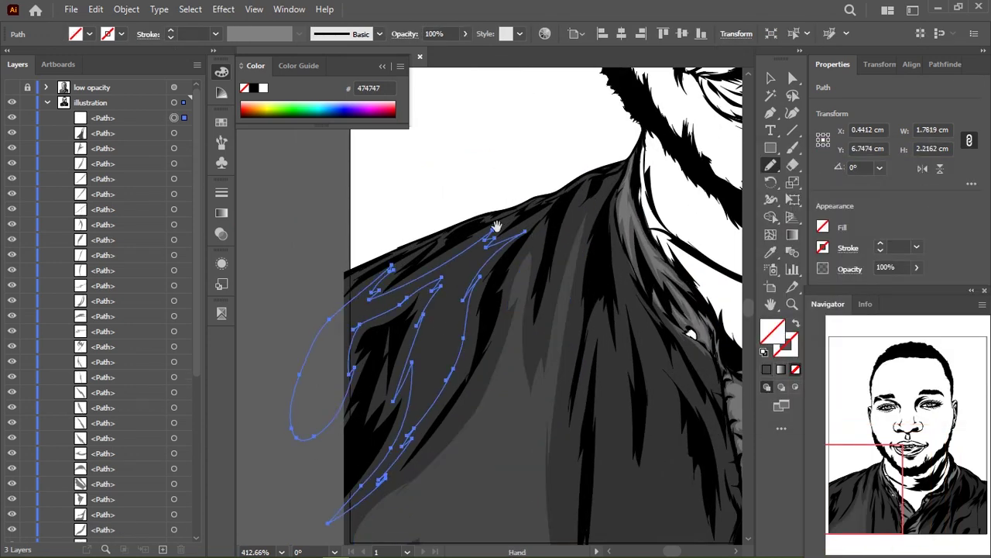
left_click_drag(652, 353, 427, 252)
left_click_drag(440, 314, 437, 308)
scroll(437, 309, "down", 1, "alt")
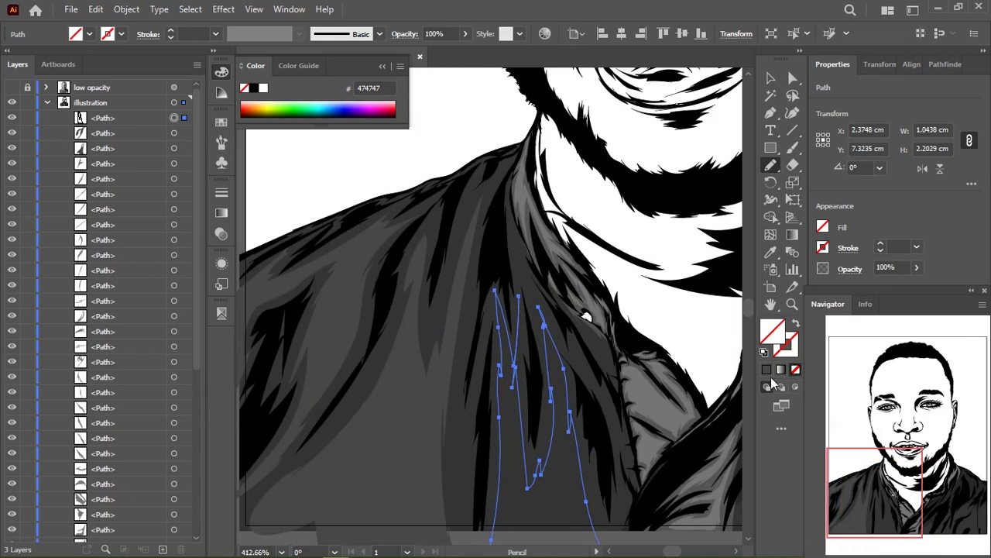
scroll(404, 308, "up", 4, "alt")
left_click_drag(529, 255, 530, 255)
scroll(516, 222, "down", 2, "alt")
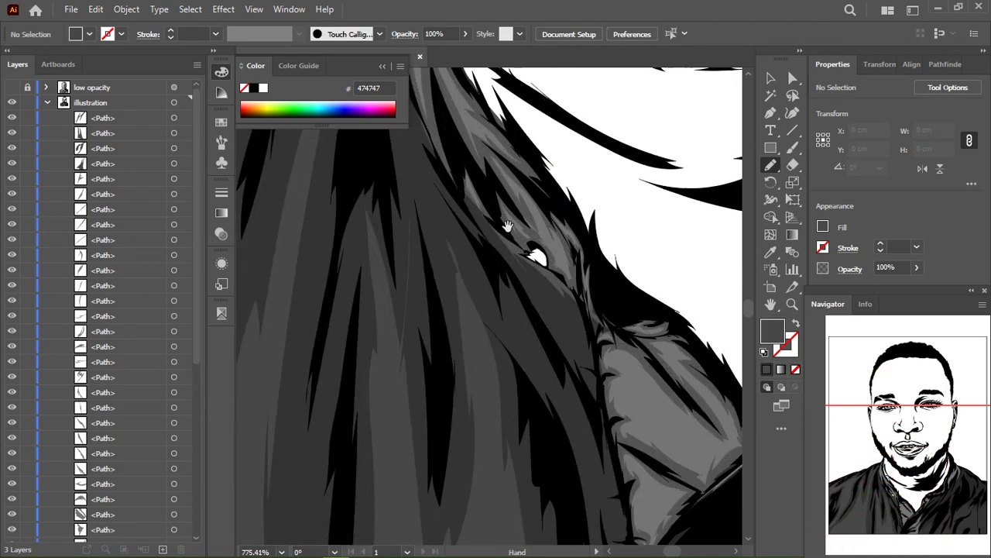
Draw more grey fold shapes on the shirt and near the collar, then deselect
left_click_drag(315, 240, 372, 410)
scroll(430, 155, "down", 3, "alt")
scroll(407, 270, "up", 4, "alt")
left_click_drag(438, 322, 533, 438)
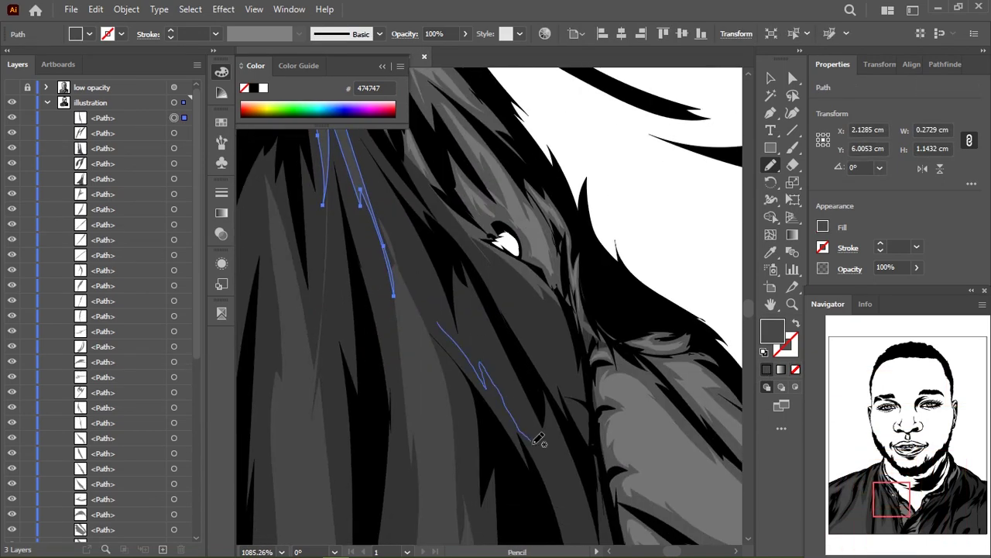
left_click_drag(428, 288, 429, 290)
scroll(427, 310, "up", 3)
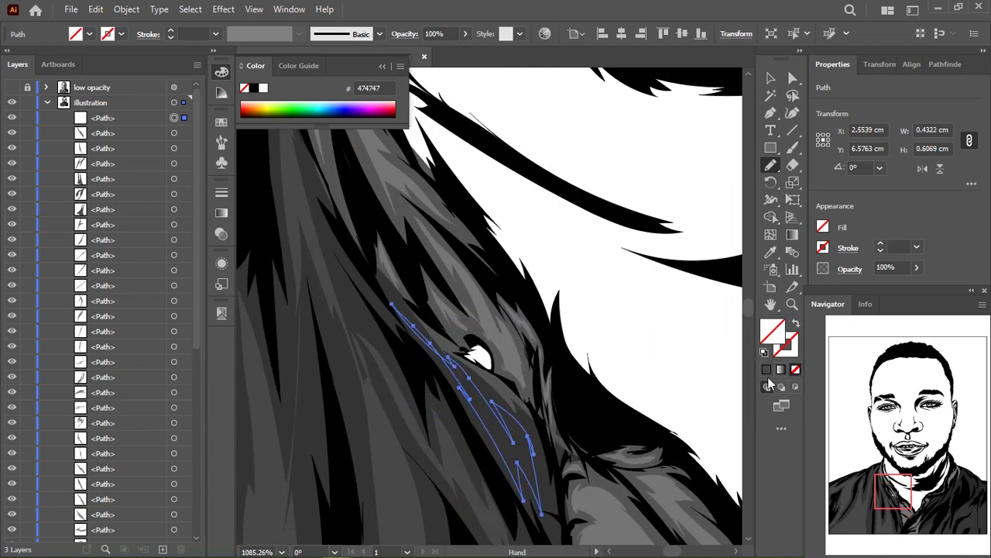
scroll(511, 388, "down", 3, "alt")
scroll(511, 310, "up", 1, "alt")
left_click_drag(550, 332, 551, 333)
scroll(512, 317, "down", 3, "alt")
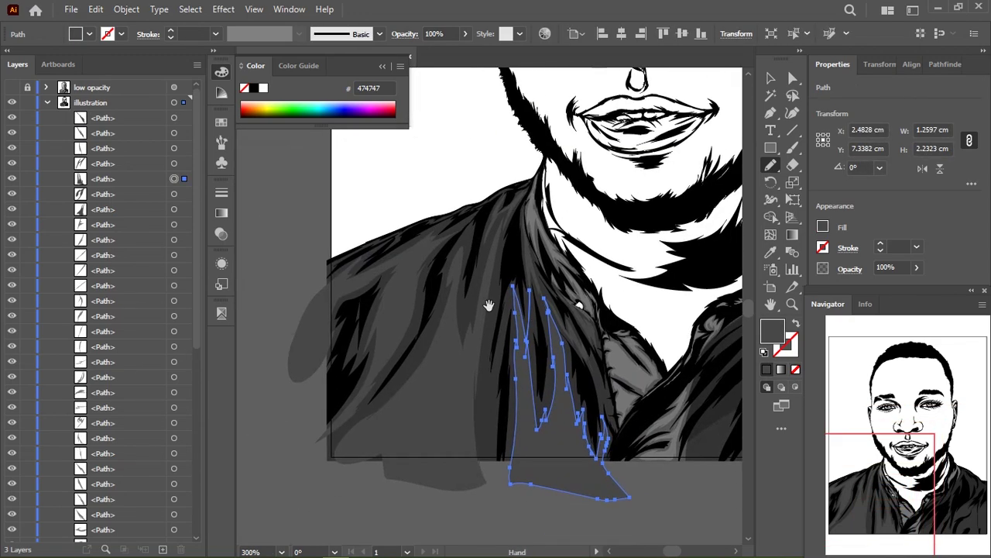
key("ctrl+shift+a")
Select existing fold shapes on the shirt front to extend them
scroll(497, 380, "up", 2, "alt")
scroll(503, 349, "down", 3, "alt")
scroll(507, 333, "up", 1, "alt")
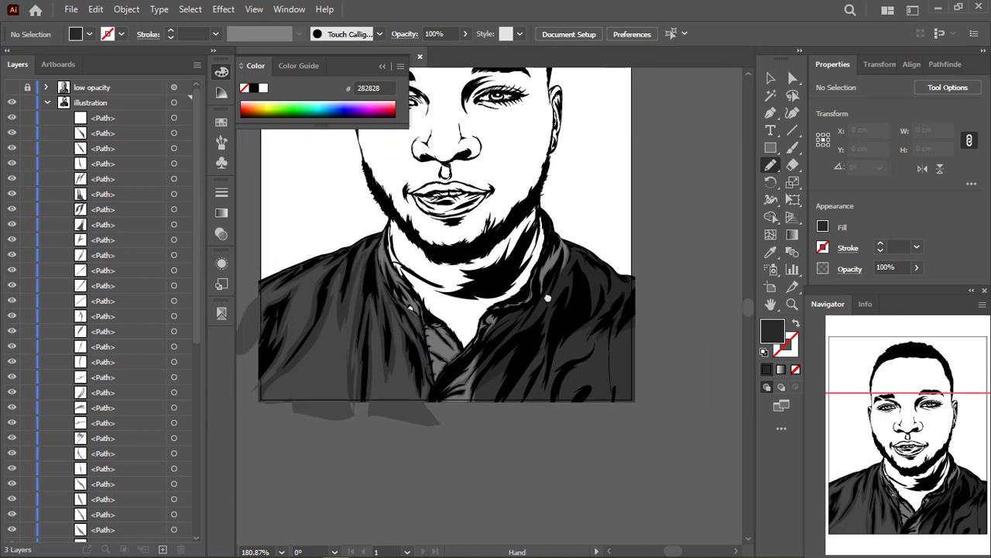
scroll(511, 316, "up", 1, "alt")
scroll(496, 294, "down", 1, "alt")
left_click(464, 225, "ctrl")
scroll(534, 341, "up", 1, "alt")
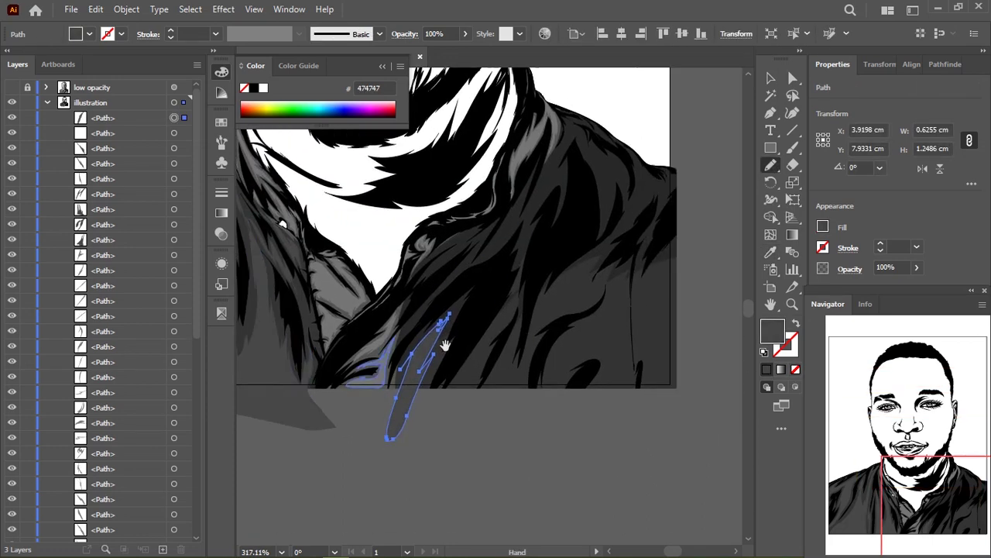
scroll(474, 318, "up", 1, "alt")
left_click(474, 316, "ctrl")
scroll(533, 294, "down", 2)
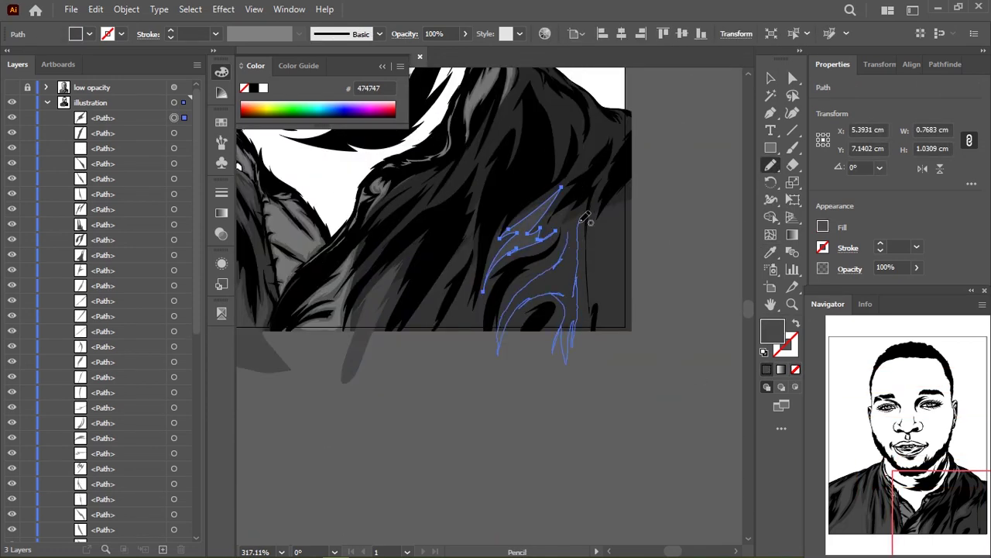
scroll(575, 220, "up", 1)
scroll(439, 415, "up", 1, "alt")
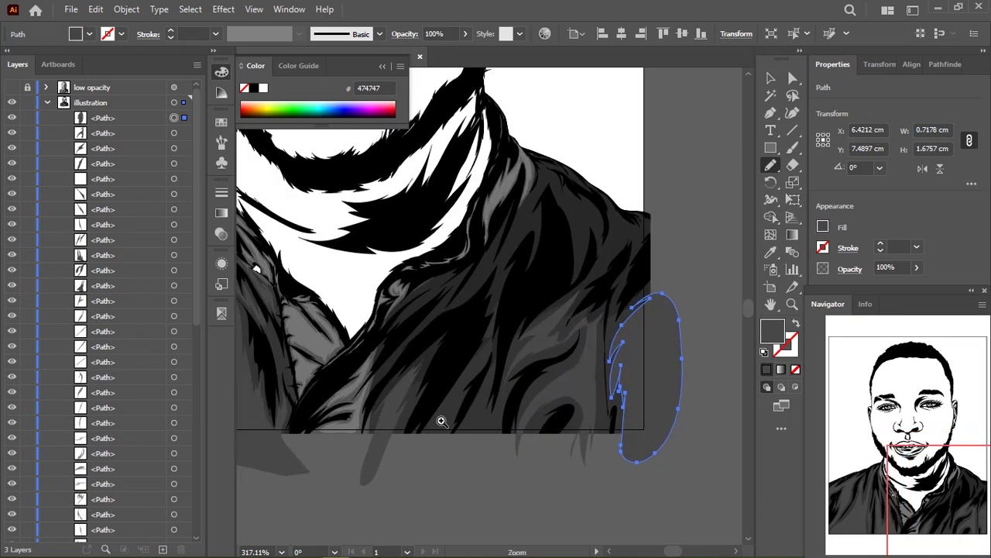
scroll(444, 447, "up", 1, "alt")
left_click(453, 341, "ctrl")
Draw grey fold strokes on the right shirt, shirt bottom and right shoulder
left_click_drag(482, 285, 460, 413)
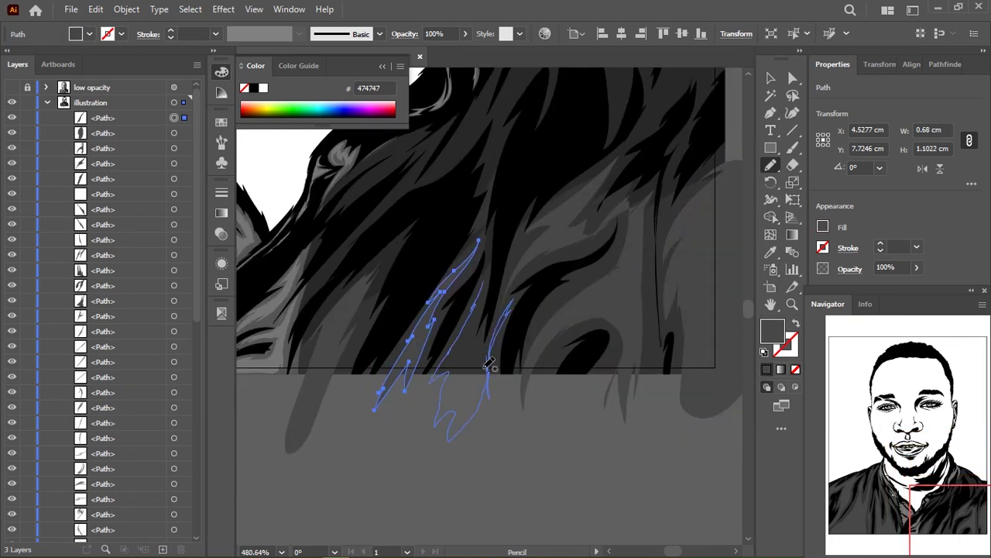
scroll(484, 273, "up", 5)
mouse_move(520, 175)
left_mouse_down()
mouse_move(551, 230)
mouse_move(560, 211)
left_mouse_up()
scroll(472, 206, "up", 2, "alt")
left_click_drag(512, 155, 422, 371)
scroll(523, 159, "down", 3, "alt")
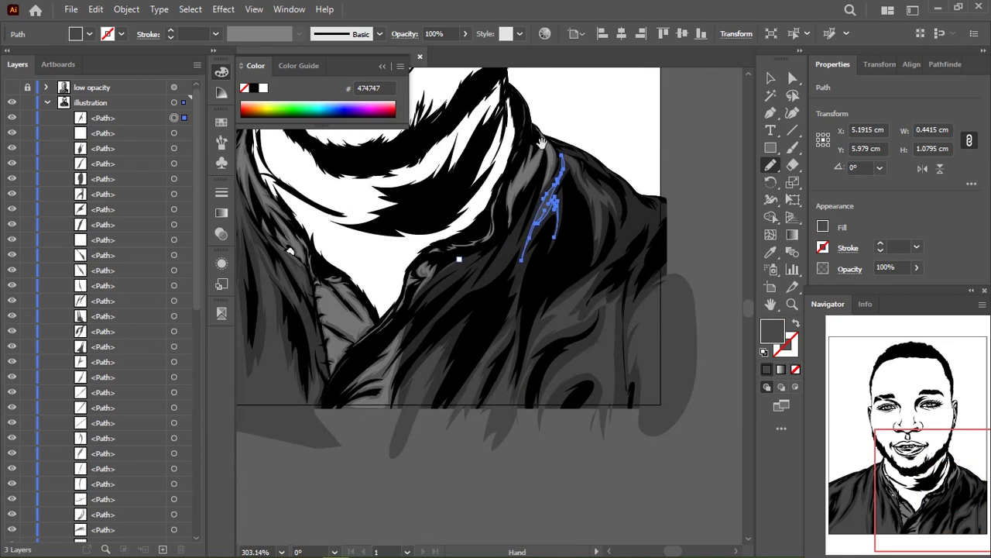
scroll(464, 263, "up", 4, "alt")
left_click_drag(419, 304, 470, 261)
left_click_drag(403, 320, 405, 321)
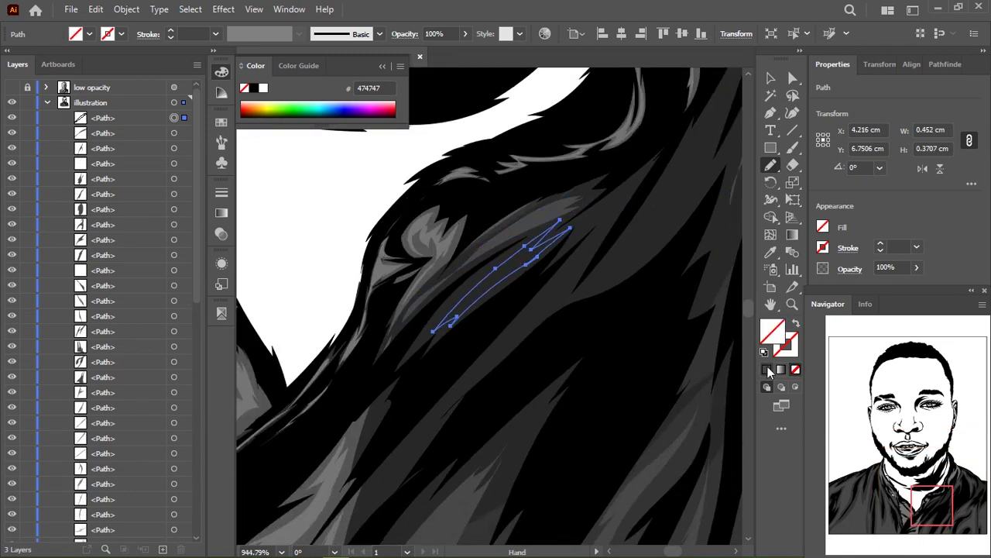
scroll(496, 232, "down", 3)
left_click_drag(512, 217, 400, 358)
left_click_drag(545, 186, 546, 188)
scroll(496, 212, "down", 2)
scroll(496, 212, "right", 2)
Reshape selected fold shapes and add a new fold stroke on the shirt
left_click(396, 317, "ctrl")
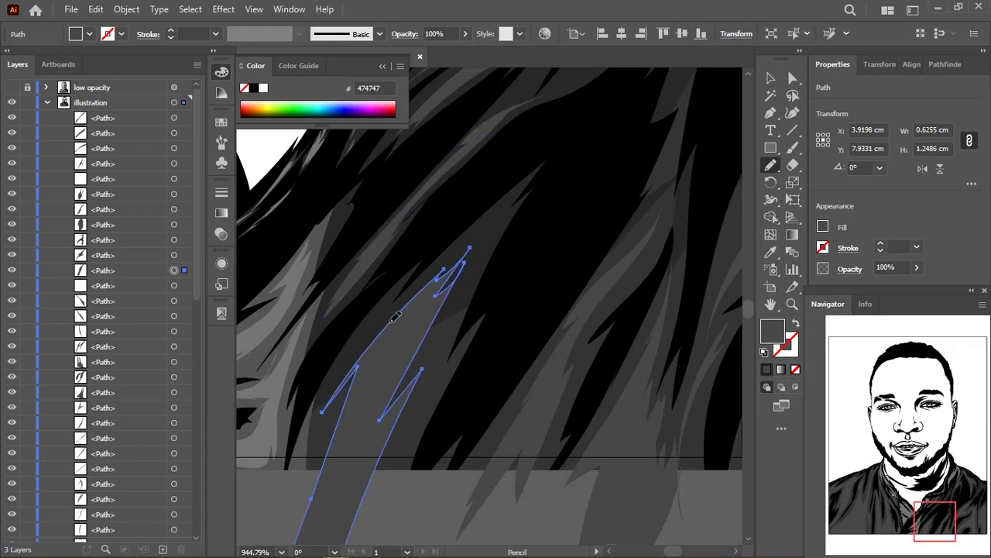
left_click_drag(436, 336, 403, 310)
scroll(403, 310, "down", 4, "alt")
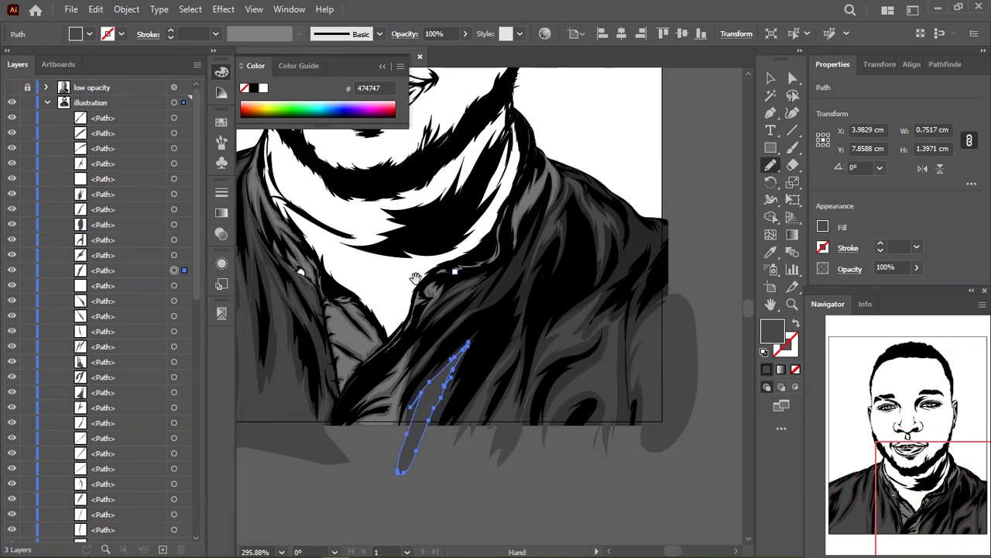
scroll(485, 252, "up", 4, "alt")
scroll(486, 253, "up", 2, "alt")
left_click(357, 308, "ctrl")
left_click_drag(502, 162, 440, 267)
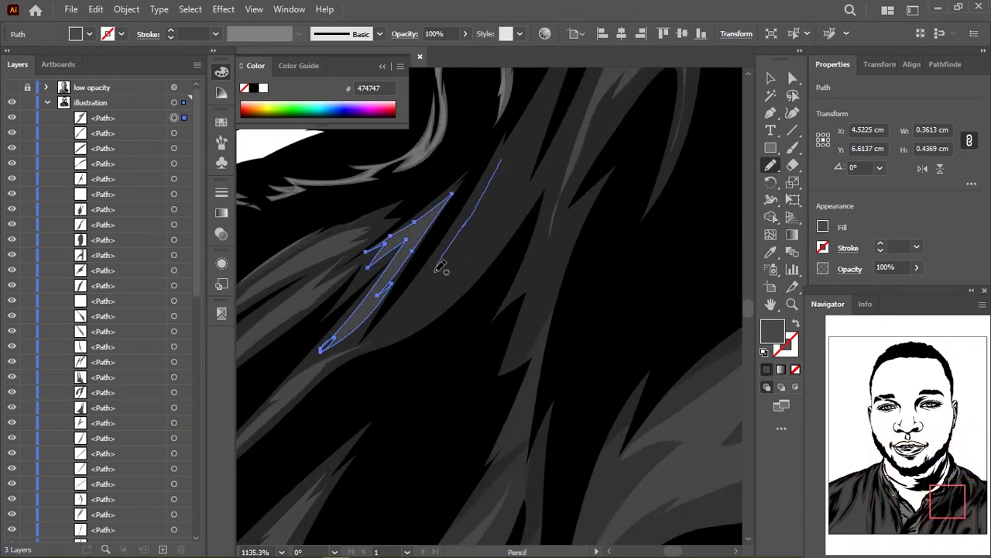
scroll(511, 207, "up", 2)
scroll(531, 210, "up", 2, "alt")
Draw a thin fold outline, close it into a filled shape, and start another lower
mouse_move(443, 142)
left_mouse_down()
mouse_move(418, 209)
mouse_move(445, 325)
left_mouse_up()
scroll(657, 357, "down", 3)
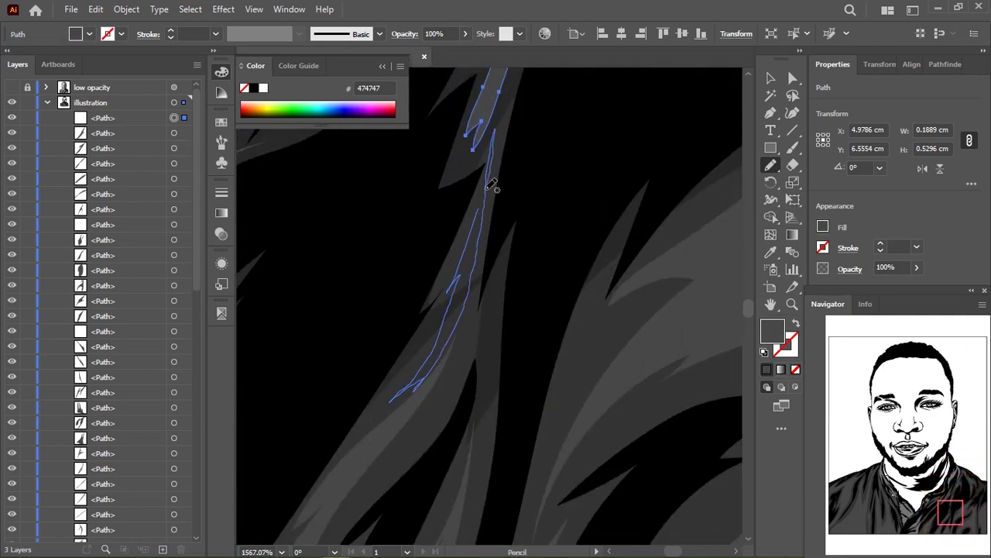
scroll(490, 233, "down", 2, "alt")
scroll(480, 294, "up", 3)
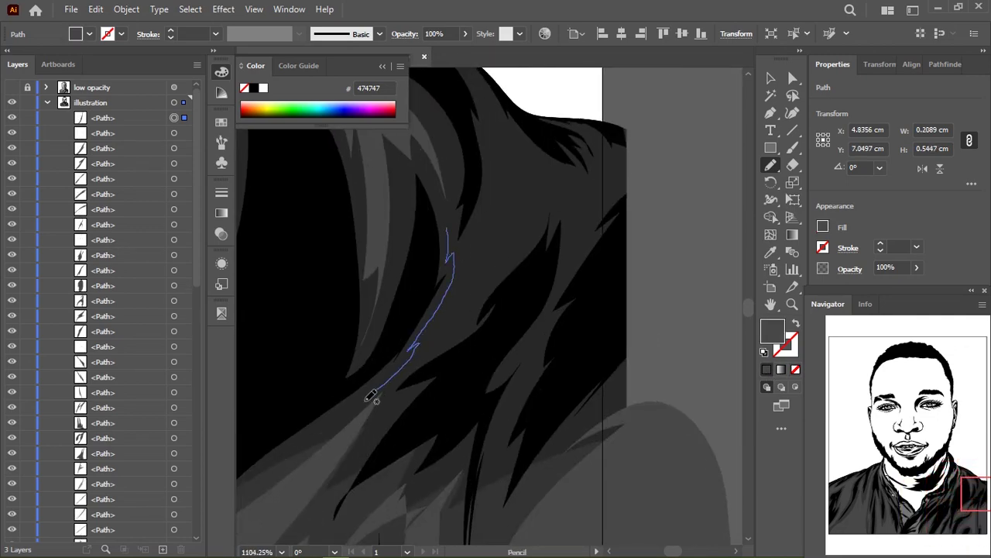
left_click_drag(440, 150, 438, 147)
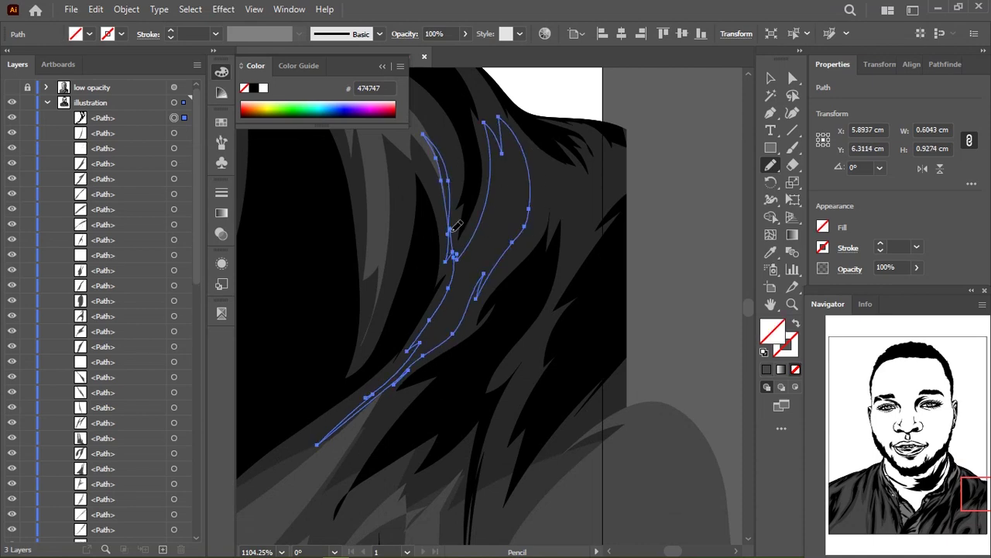
scroll(503, 248, "up", 2)
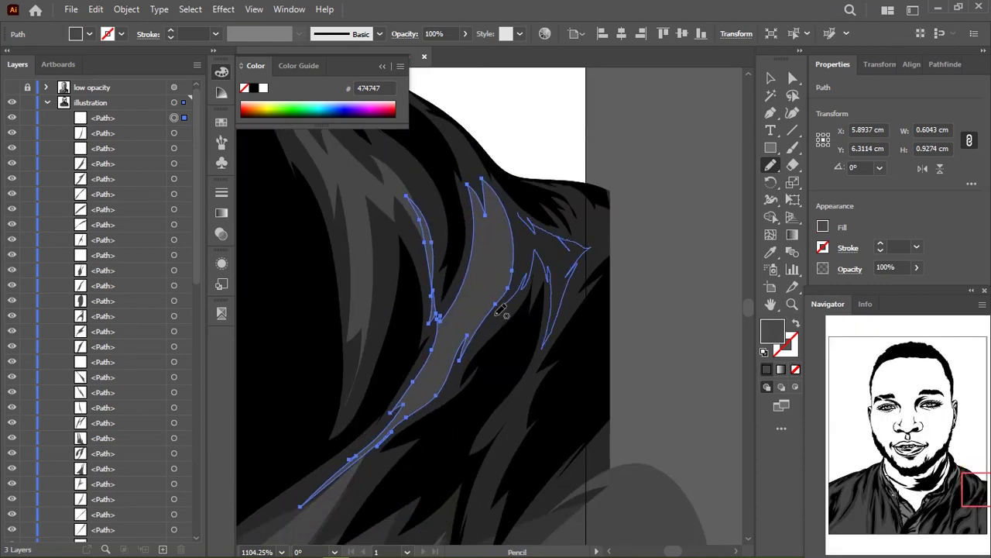
scroll(589, 256, "down", 3)
left_click_drag(528, 186, 515, 210)
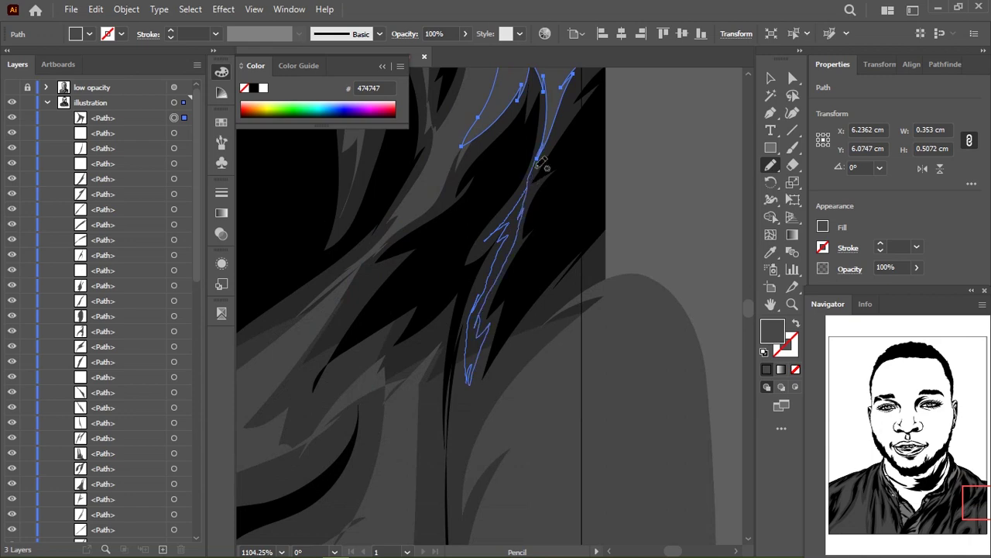
scroll(540, 165, "down", 2, "alt")
scroll(484, 221, "up", 2, "alt")
scroll(507, 234, "down", 3, "alt")
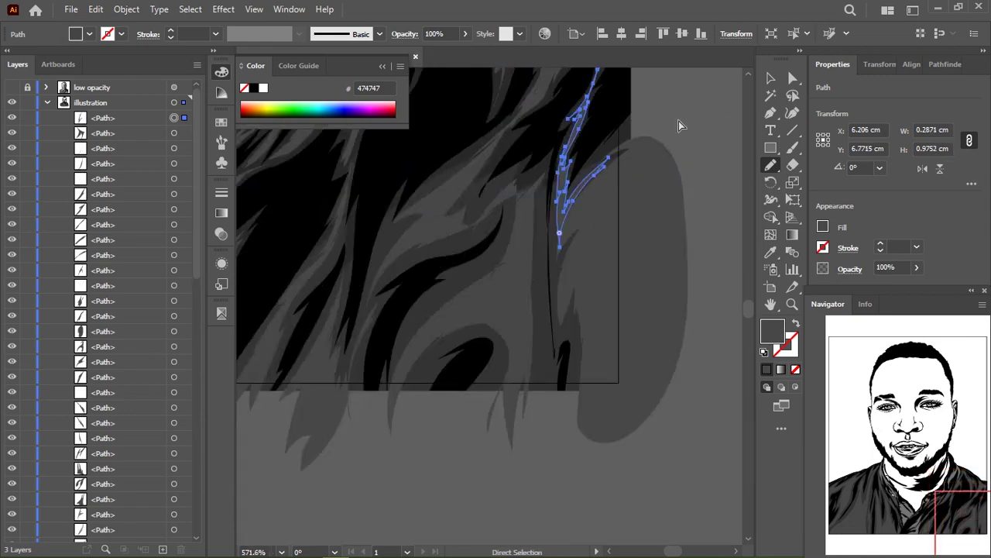
scroll(558, 258, "down", 3)
Add small folds on the right shoulder's top and edge, then deselect and zoom out
left_click(462, 200, "ctrl")
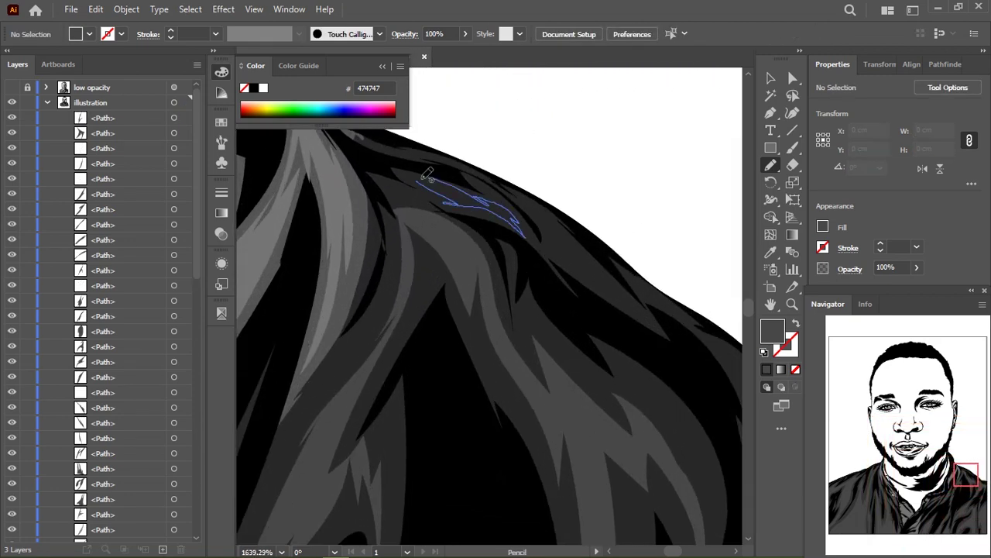
left_click_drag(426, 172, 423, 177)
scroll(476, 195, "right", 2)
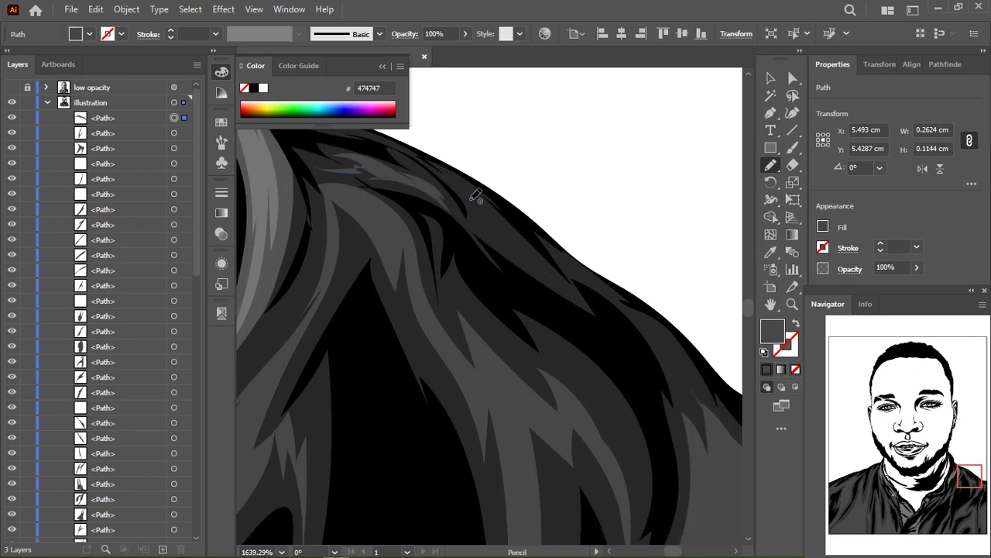
scroll(476, 195, "up", 3, "alt")
left_click_drag(319, 213, 392, 263)
left_click_drag(322, 211, 270, 108)
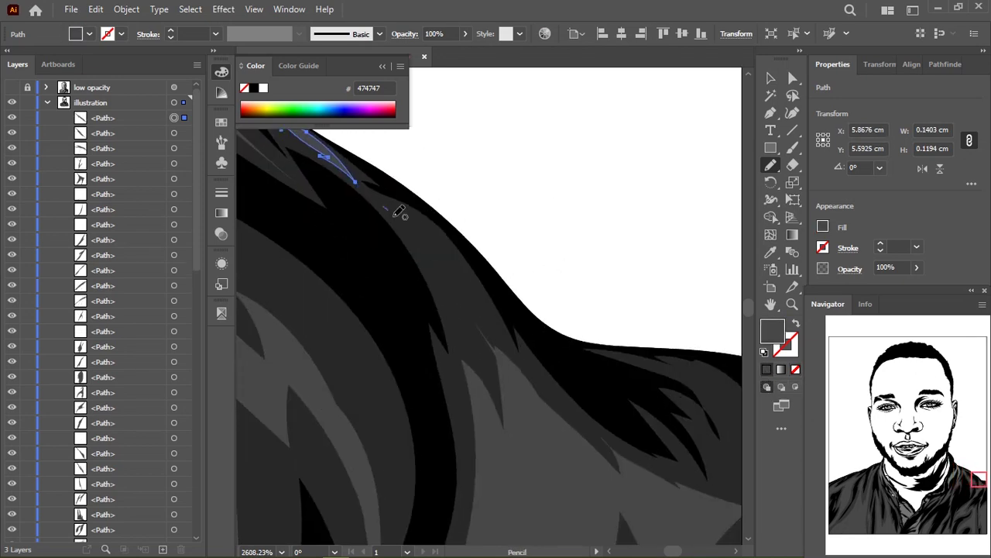
key("ctrl+shift+a")
scroll(600, 268, "down", 5)
scroll(489, 225, "down", 3)
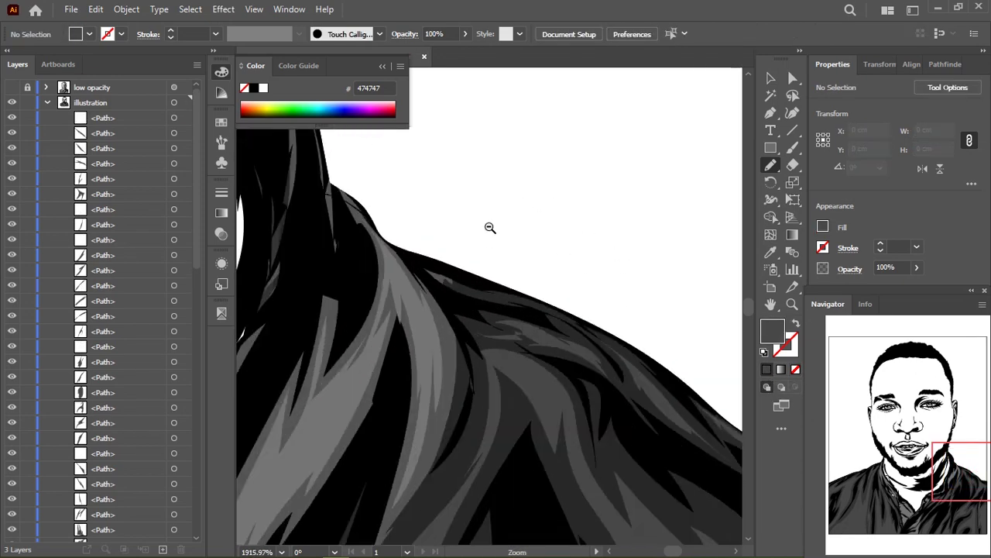
scroll(541, 209, "down", 3)
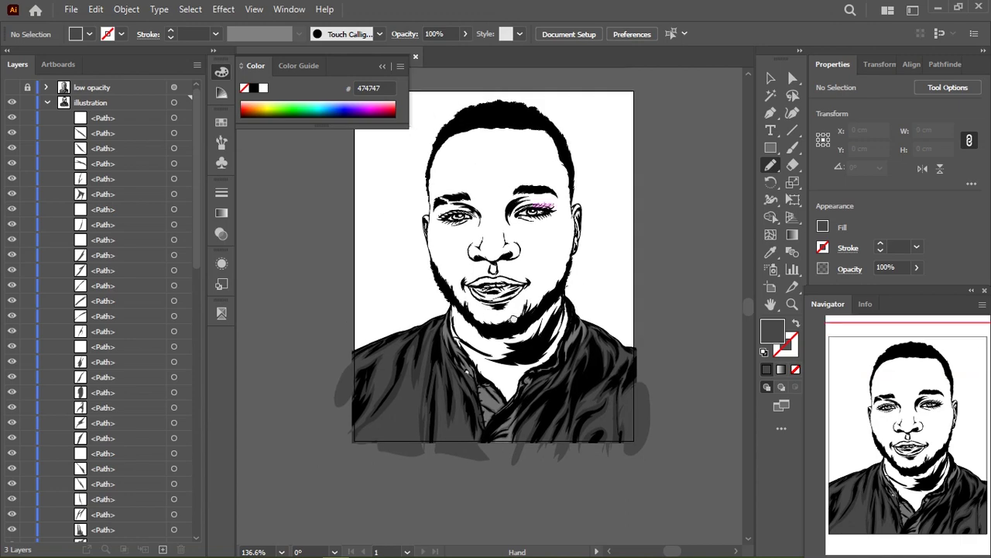
Draw small highlight shapes inside the shirt fold and fill them white
scroll(495, 271, "up", 3)
scroll(474, 255, "up", 5)
scroll(474, 254, "up", 3)
left_click_drag(480, 162, 439, 199)
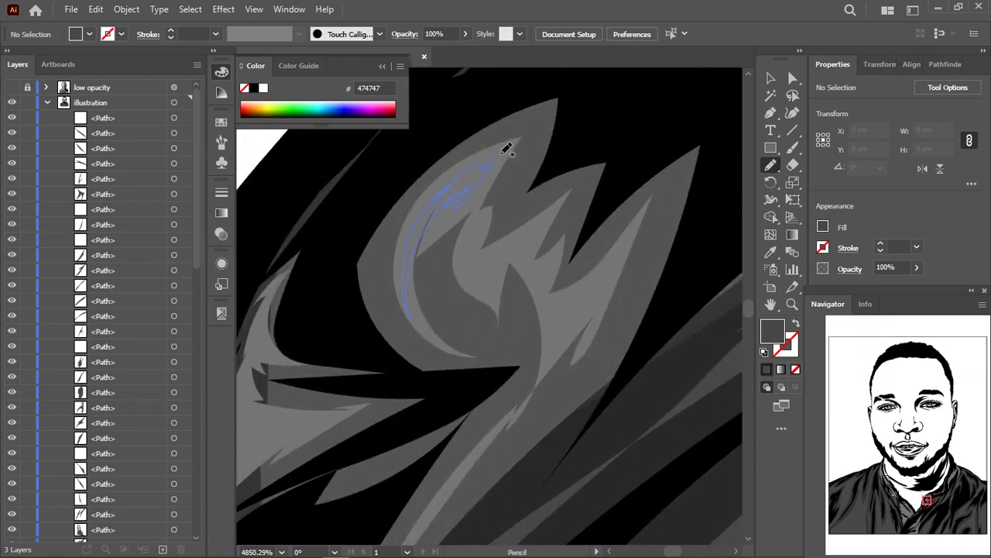
left_click_drag(507, 149, 507, 151)
scroll(432, 215, "up", 2)
scroll(395, 240, "up", 1)
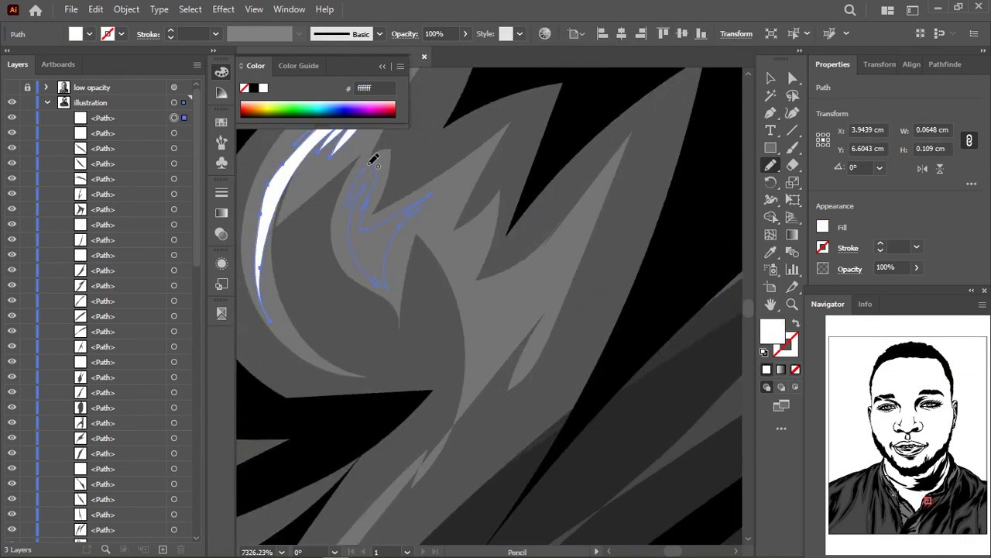
left_click_drag(373, 159, 371, 161)
left_click(264, 88)
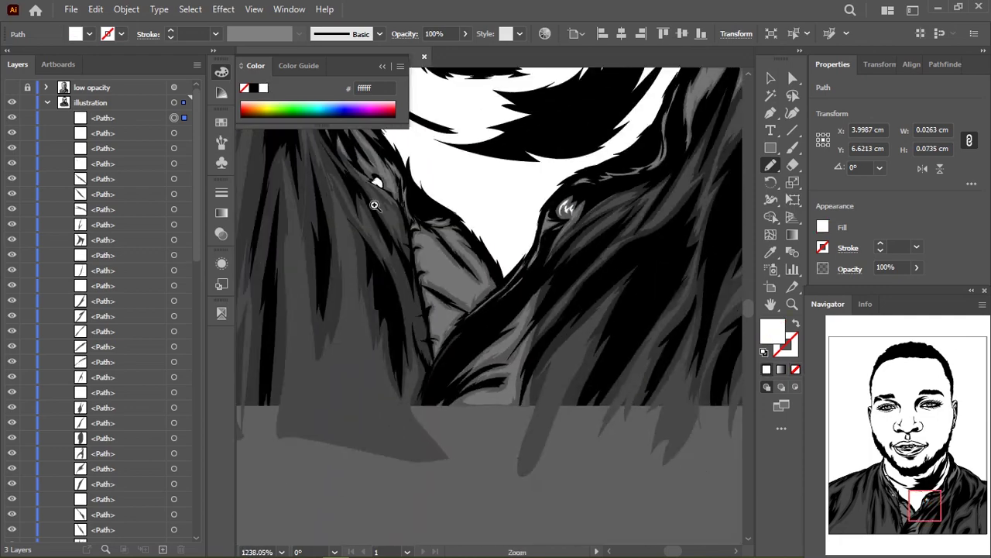
key("h")
Zoom out to the whole portrait and check the head group
scroll(740, 375, "down", 10)
key("ctrl+shift+a")
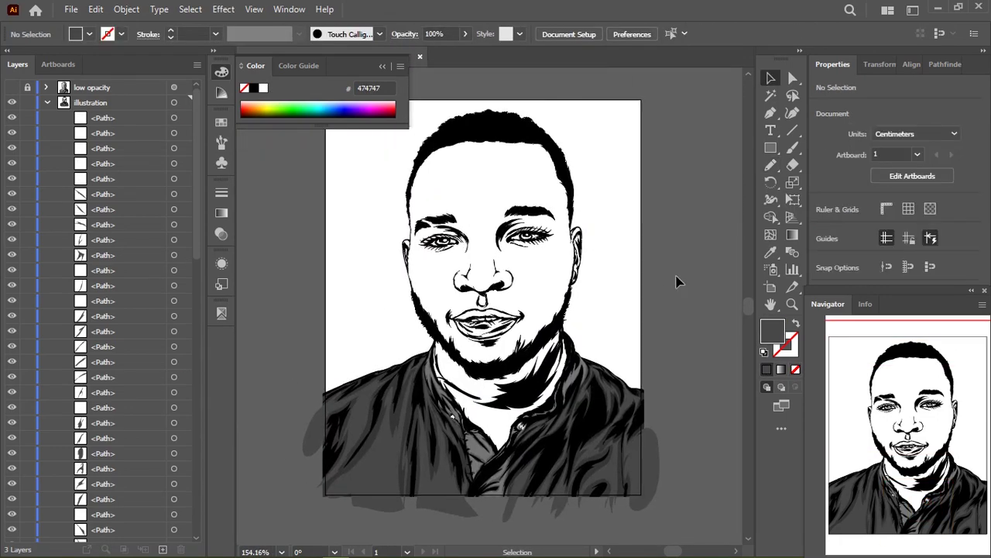
scroll(166, 339, "down", 15)
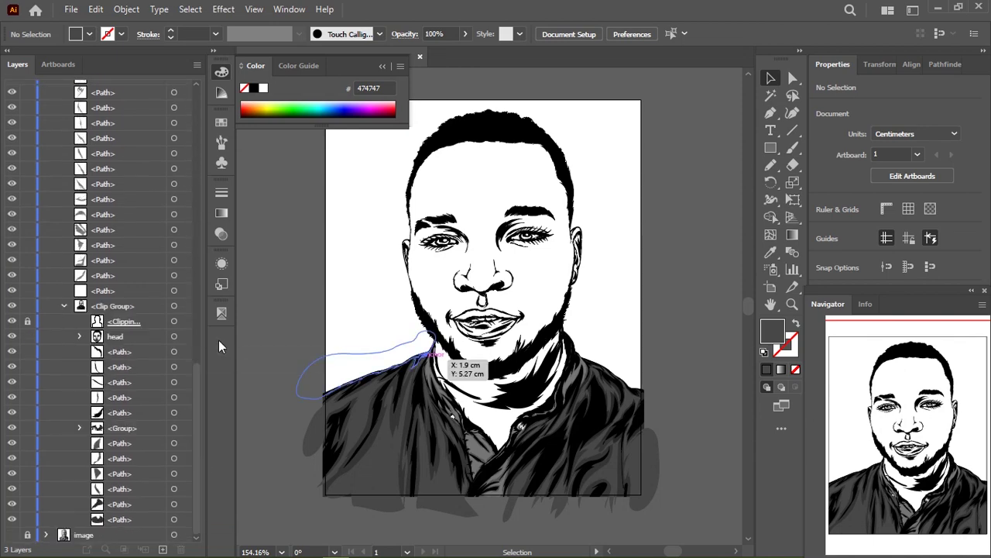
left_click(431, 355)
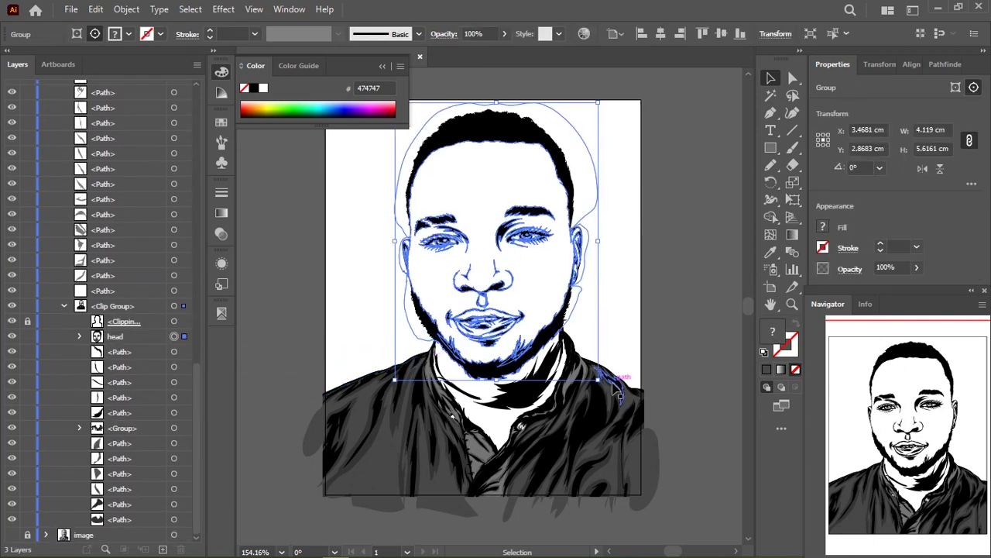
left_click(627, 294)
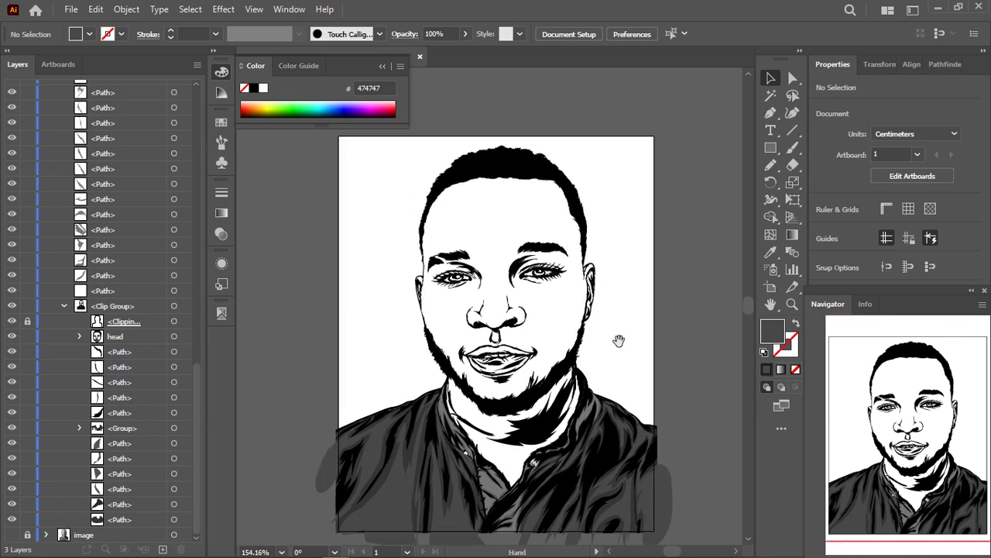
Trace the shirt's left edge down to its bottom edge with freehand strokes
left_click_drag(619, 338, 667, 171)
left_click_drag(282, 239, 377, 271)
key("n")
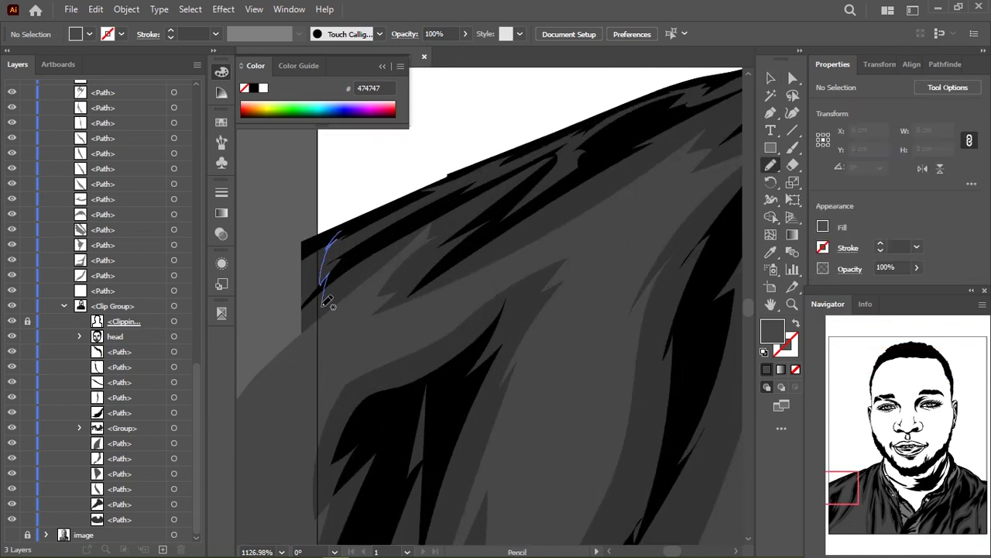
left_click_drag(349, 134, 352, 190)
scroll(354, 380, "down", 5)
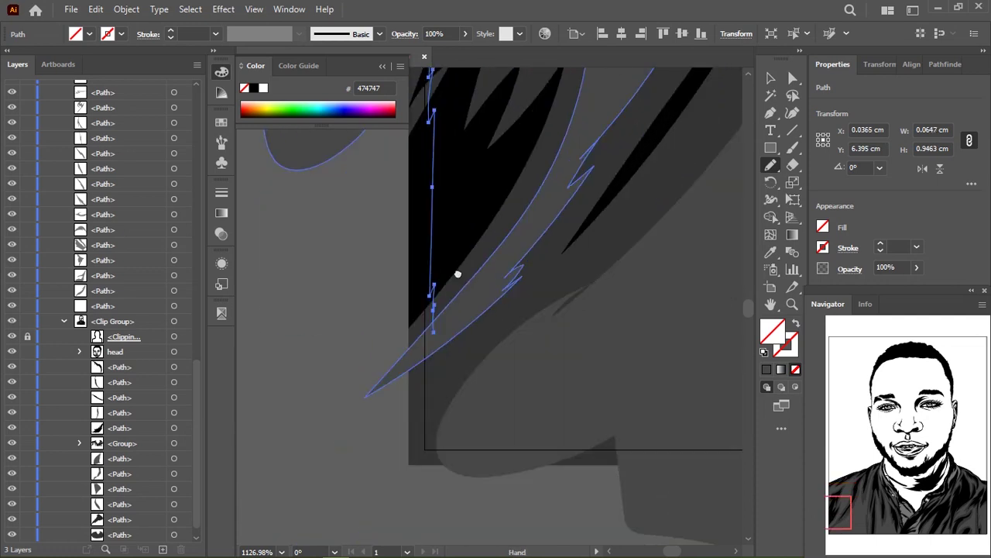
left_click_drag(436, 220, 460, 235)
mouse_move(660, 289)
left_mouse_down()
mouse_move(542, 272)
mouse_move(575, 243)
left_mouse_up()
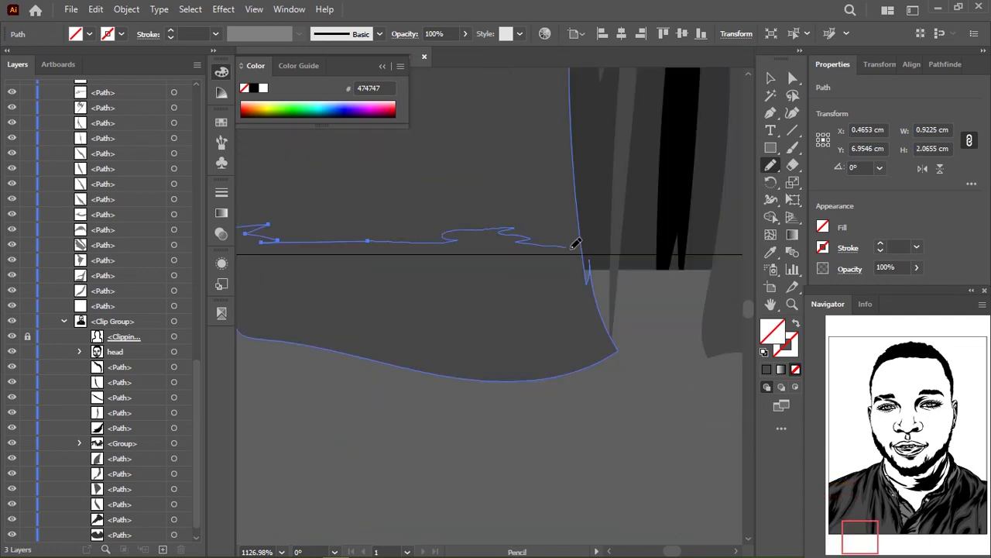
scroll(664, 221, "right", 5)
left_click_drag(240, 236, 357, 231)
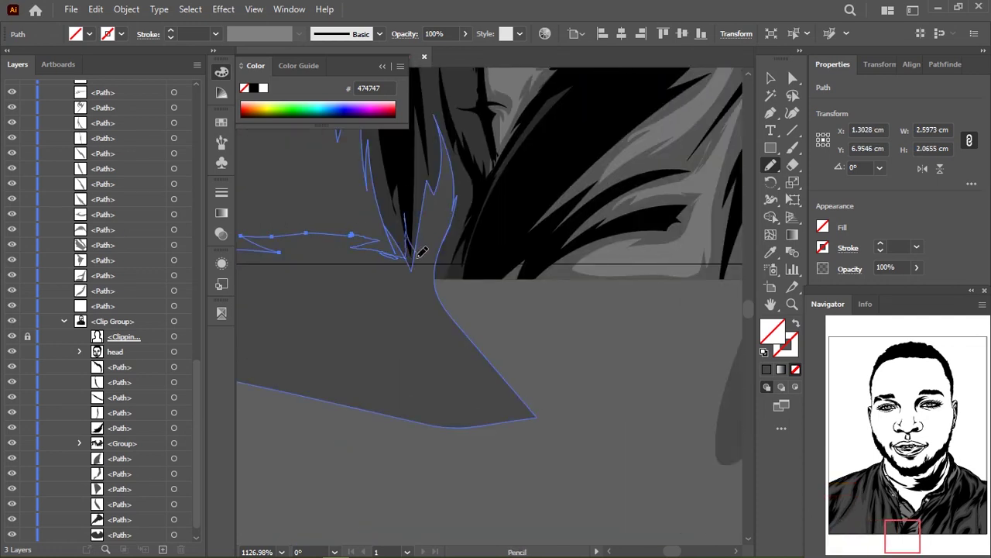
Continue the trace across the shirt bottom and right side, then straighten the view
left_click_drag(634, 251, 526, 253)
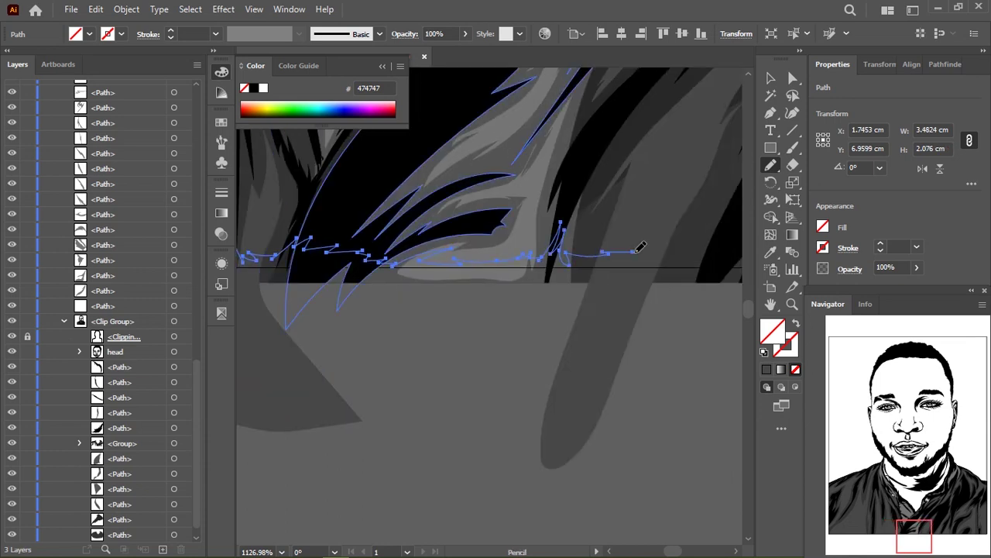
left_click_drag(639, 248, 532, 210)
mouse_move(678, 230)
left_mouse_down()
mouse_move(465, 221)
mouse_move(419, 264)
left_mouse_up()
mouse_move(642, 230)
left_mouse_down()
mouse_move(527, 199)
mouse_move(591, 301)
mouse_move(597, 235)
mouse_move(447, 273)
left_mouse_up()
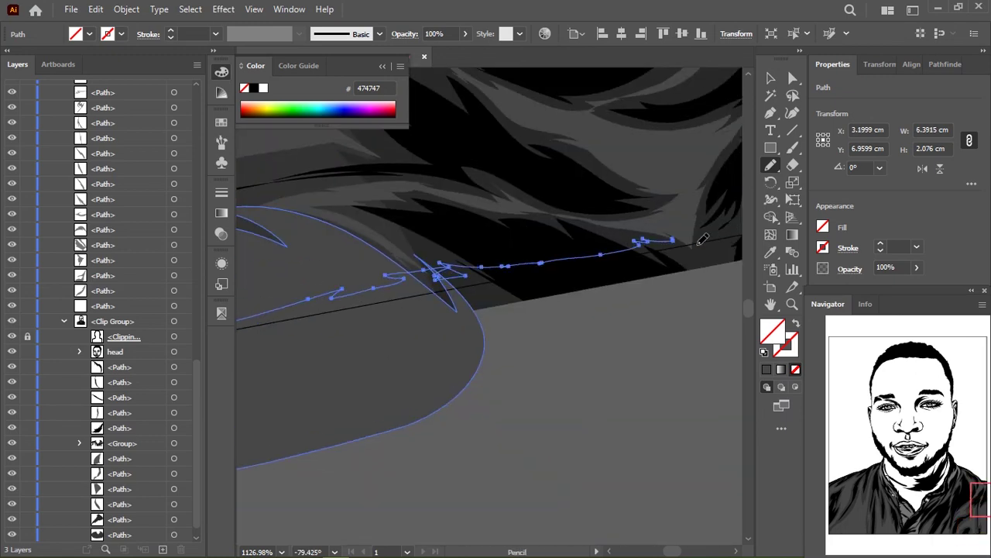
mouse_move(702, 239)
left_mouse_down()
mouse_move(475, 243)
mouse_move(405, 215)
left_mouse_up()
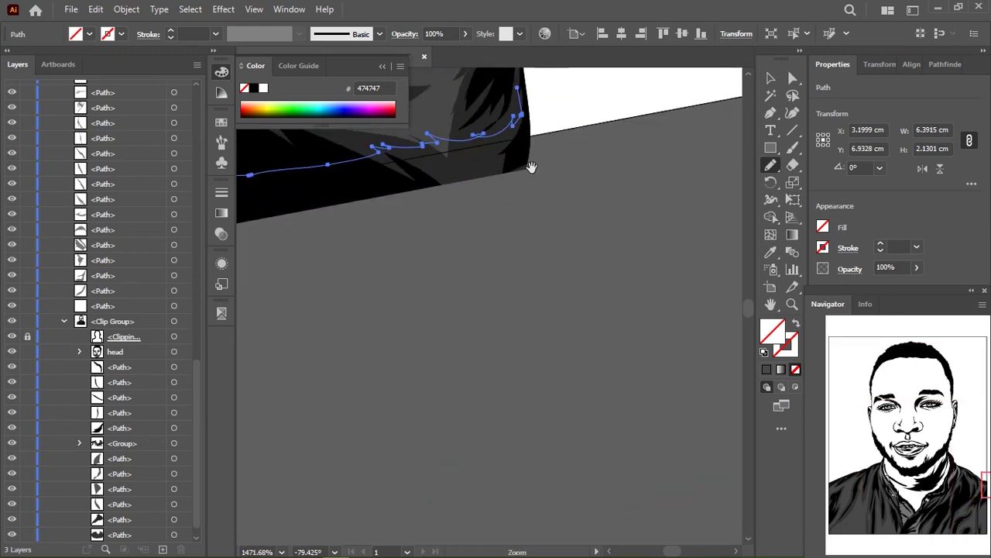
mouse_move(470, 327)
left_mouse_down()
mouse_move(368, 181)
mouse_move(630, 290)
mouse_move(467, 290)
mouse_move(344, 434)
mouse_move(495, 125)
left_mouse_up()
left_click(496, 126)
key("ctrl+shift+1")
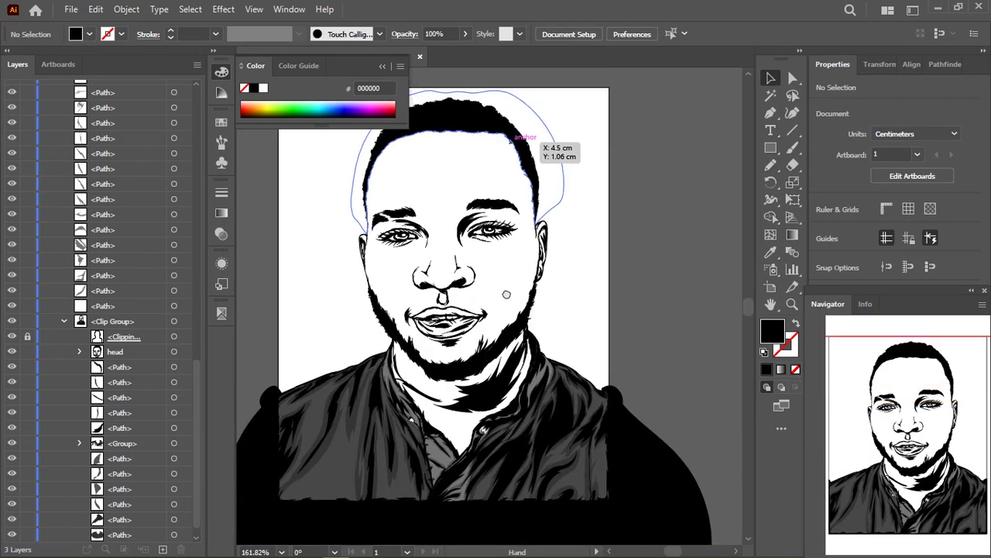
Shift-select the loose paths in Layers and drag them into the Clip Group
scroll(58, 341, "up", 2)
left_click(120, 350)
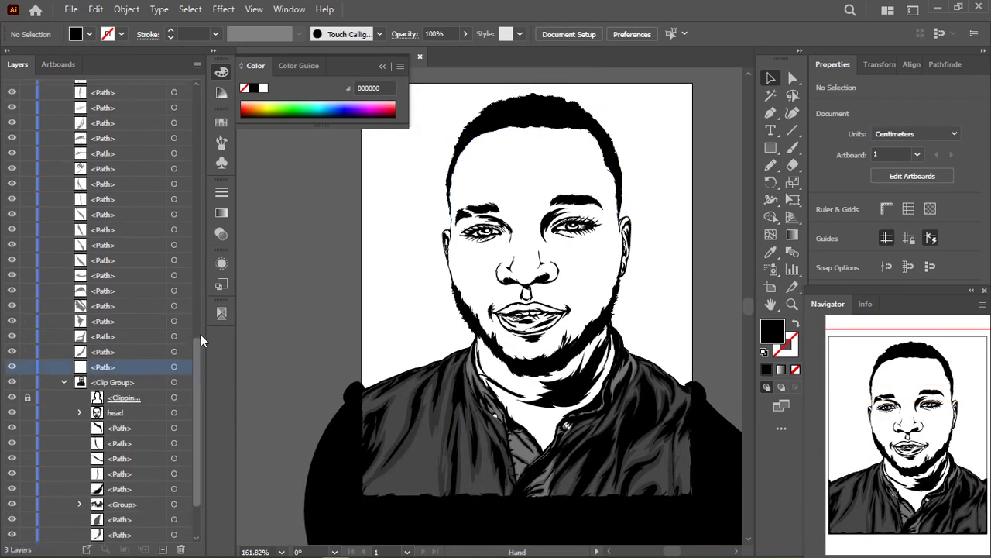
scroll(200, 337, "up", 10)
left_click(126, 121, "shift")
scroll(188, 524, "down", 10)
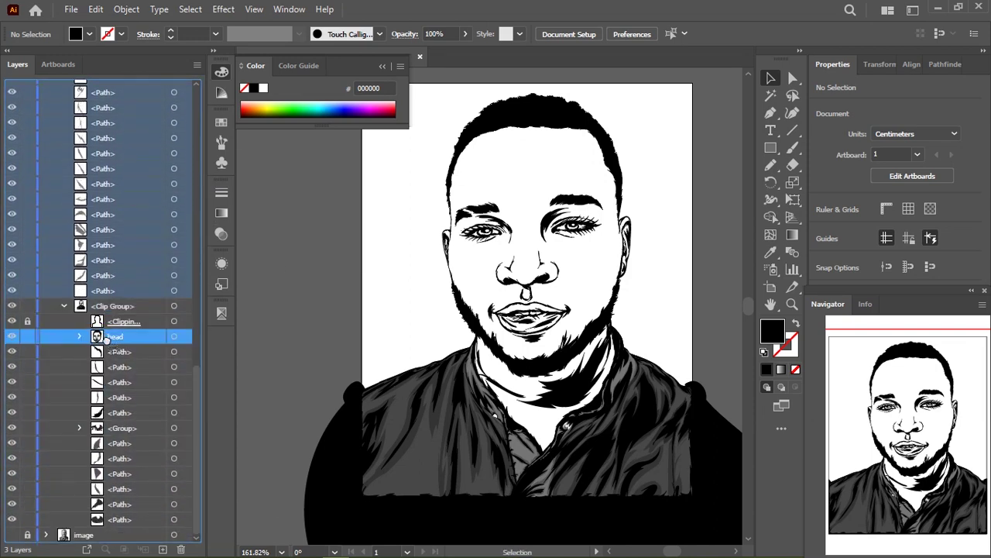
left_click_drag(120, 263, 107, 349)
scroll(409, 162, "up", 2)
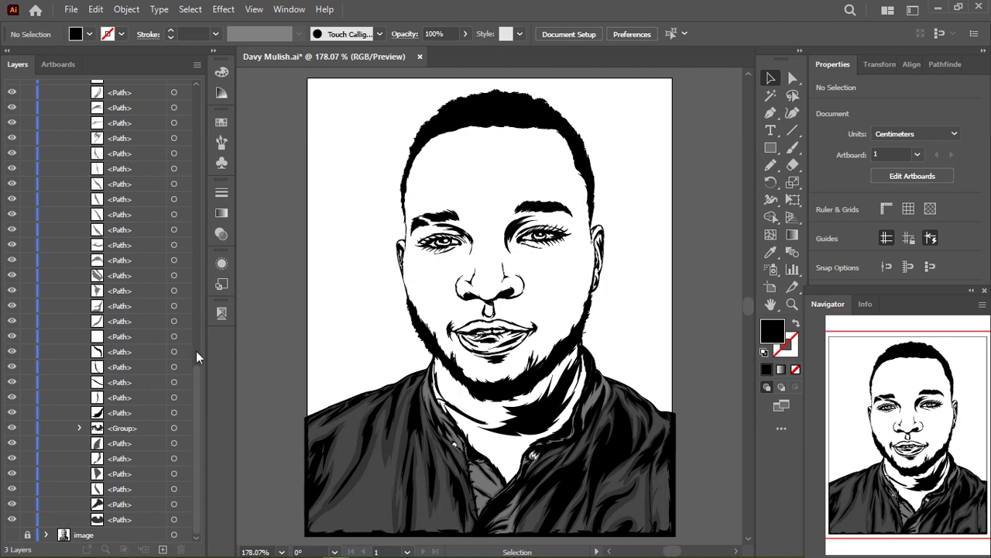
Hide the low-opacity reference photo and create an exact 6.4 × 8 cm rectangle
scroll(197, 357, "up", 15)
left_click(11, 88)
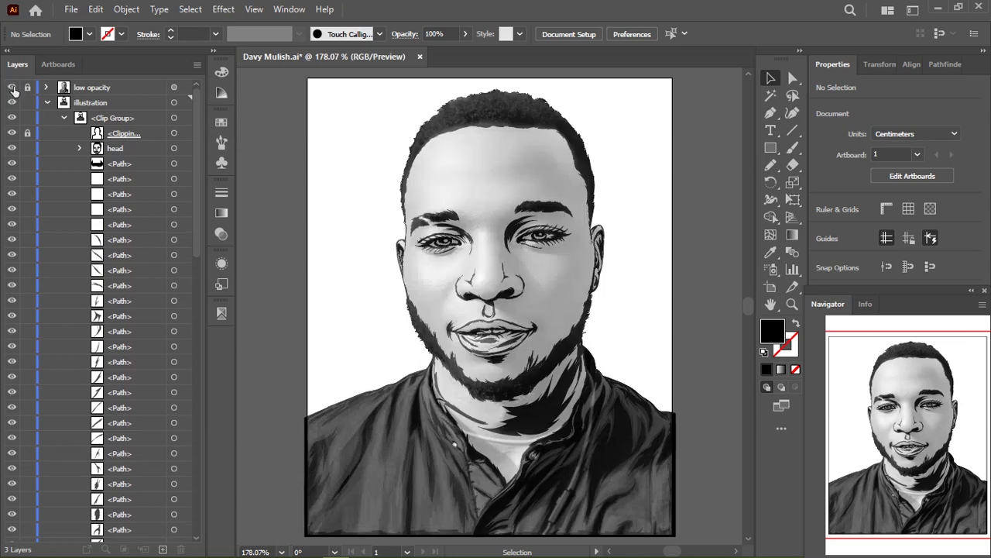
left_click(11, 88)
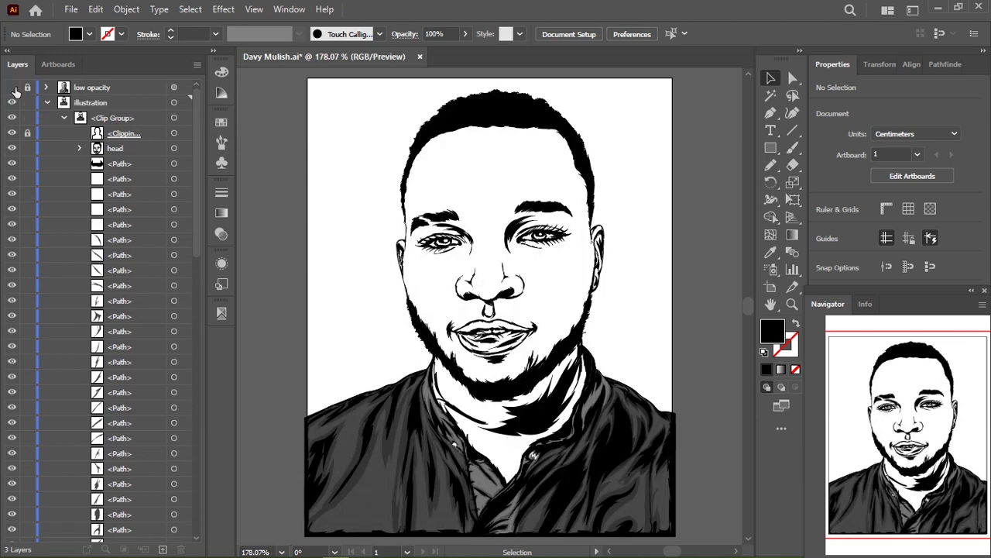
key("m")
left_click(501, 249)
type("6.4")
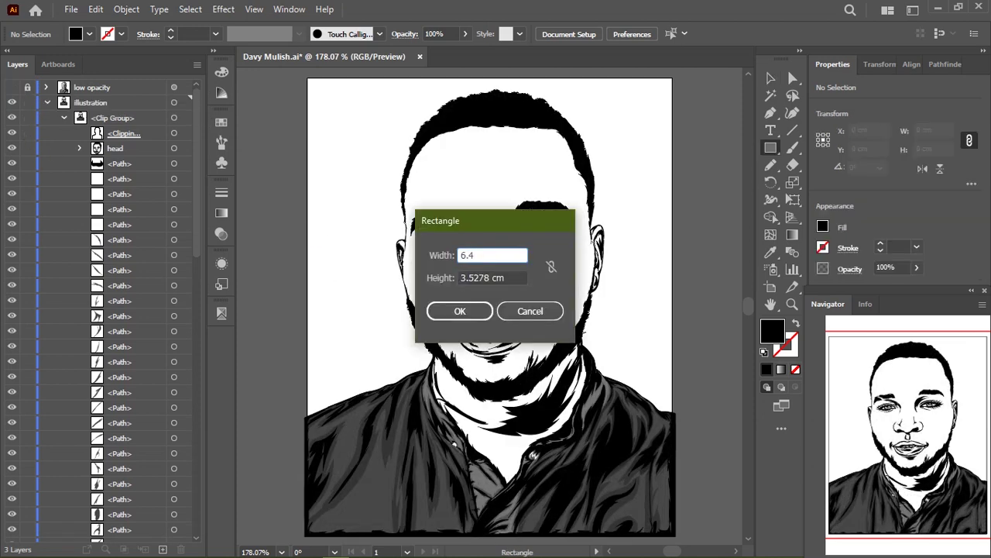
key("Tab")
type("8")
key("Return")
left_click(770, 79)
Move the black rectangle over the whole artboard and fit the artboard in view
left_click_drag(506, 465, 486, 273)
left_click(276, 343)
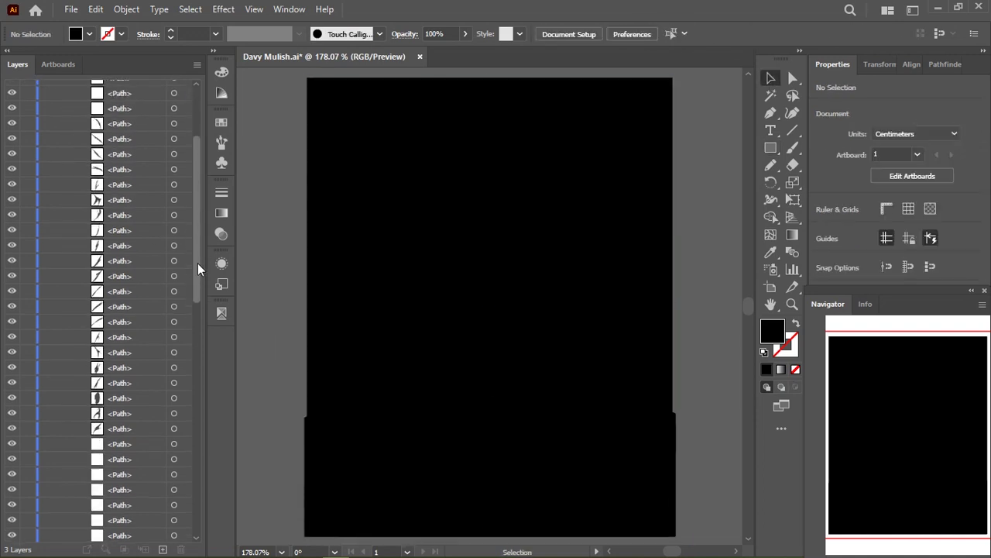
left_click_drag(199, 266, 194, 519)
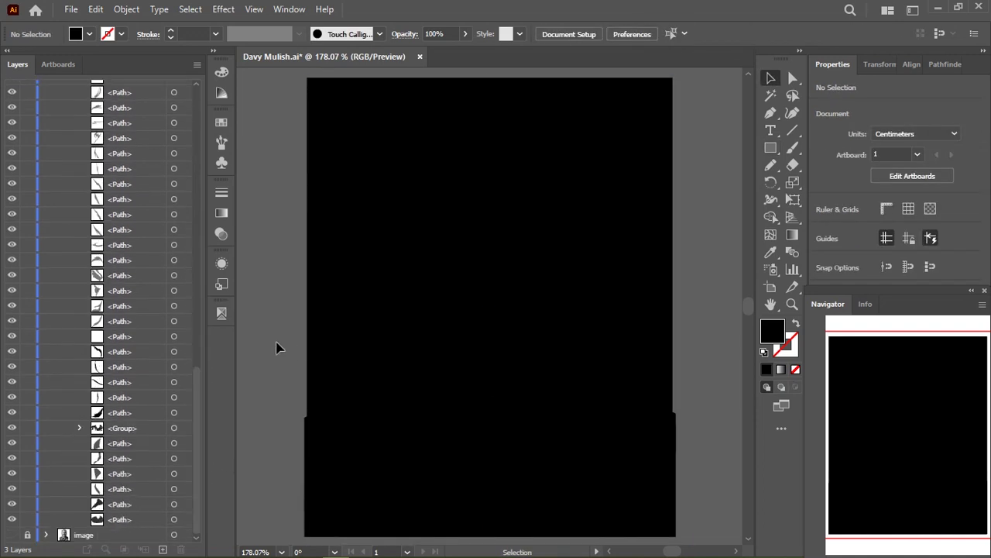
key("ctrl+0")
left_click_drag(197, 449, 204, 100)
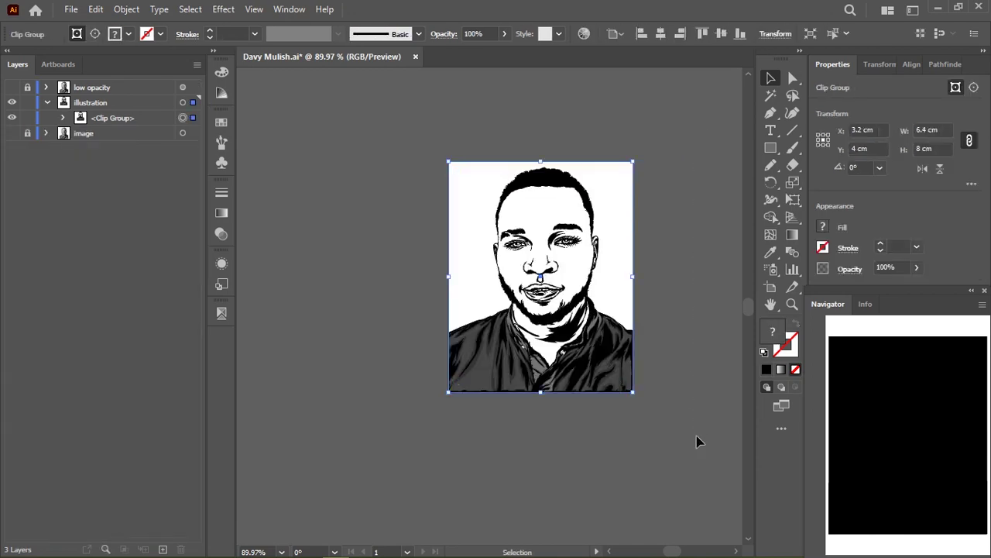
key("ctrl+0")
left_click_drag(865, 304, 803, 246)
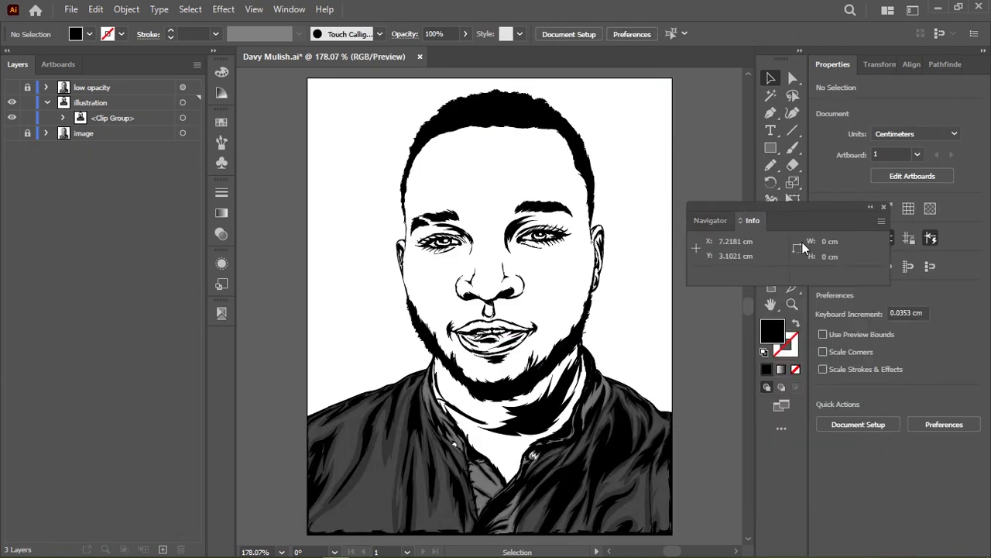
key("ctrl+F8")
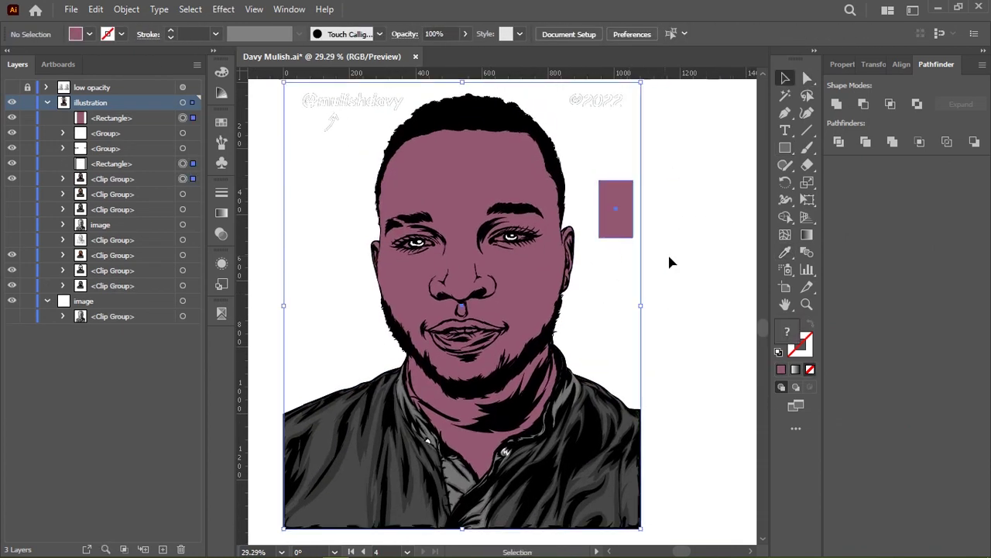
Zoom in on the right eye and extend the pen outline along its eyelid
scroll(506, 162, "up", 3)
scroll(555, 190, "up", 3)
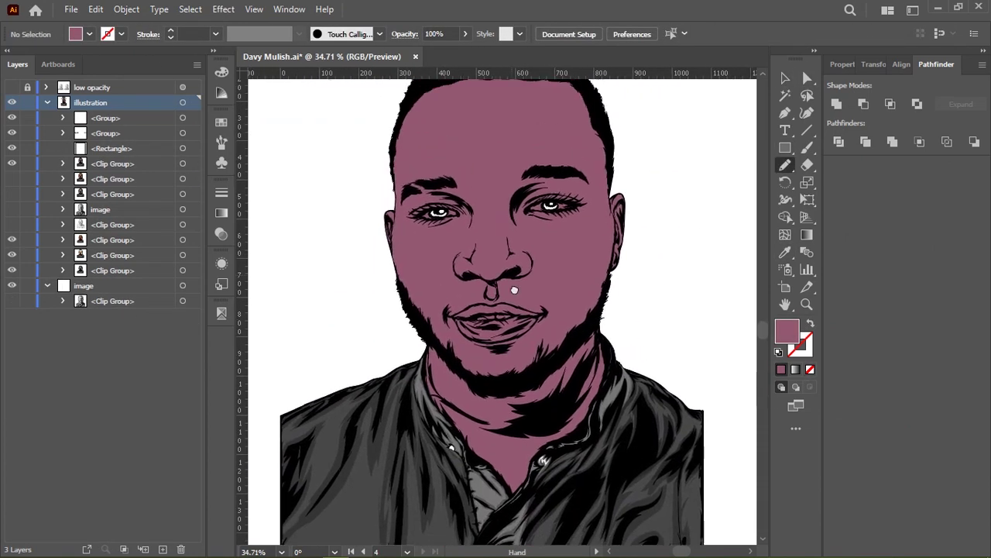
scroll(513, 287, "up", 3)
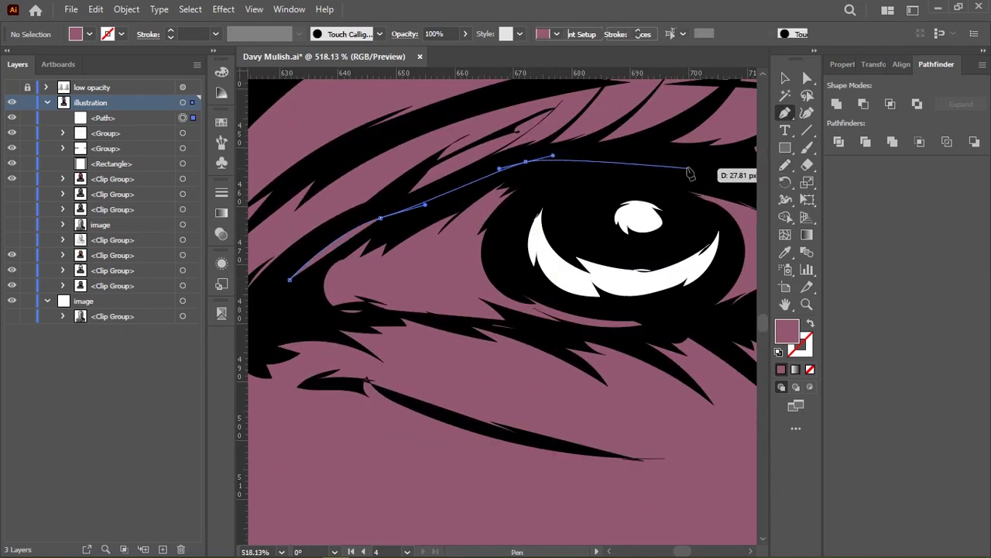
left_click_drag(635, 199, 425, 172)
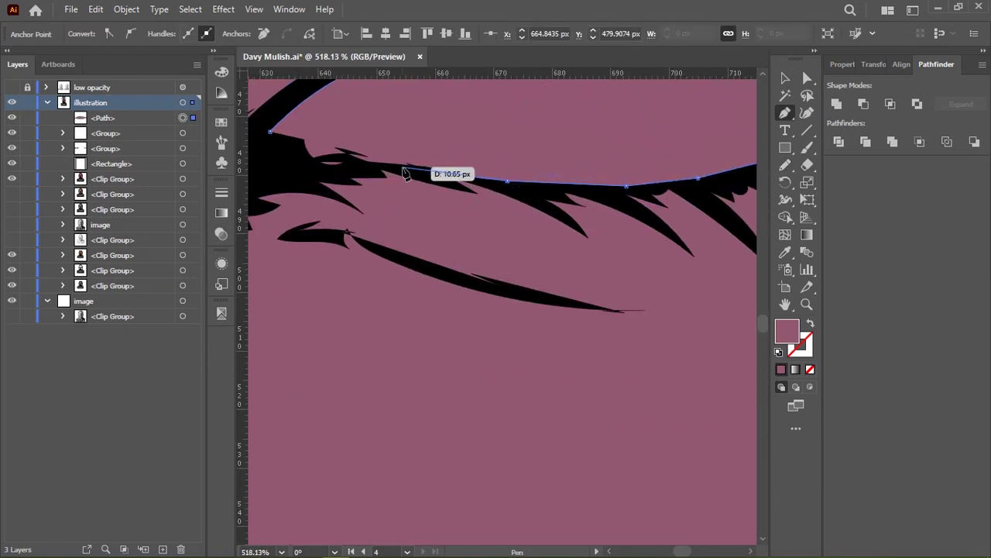
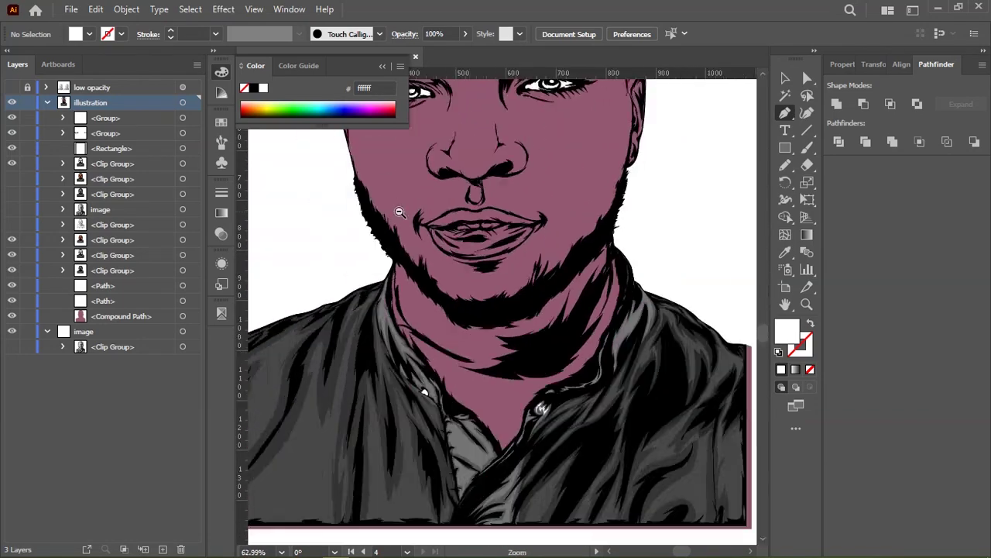
Zoom in on the lips and trace a new lip outline with the Pen tool
left_click_drag(438, 221, 472, 218)
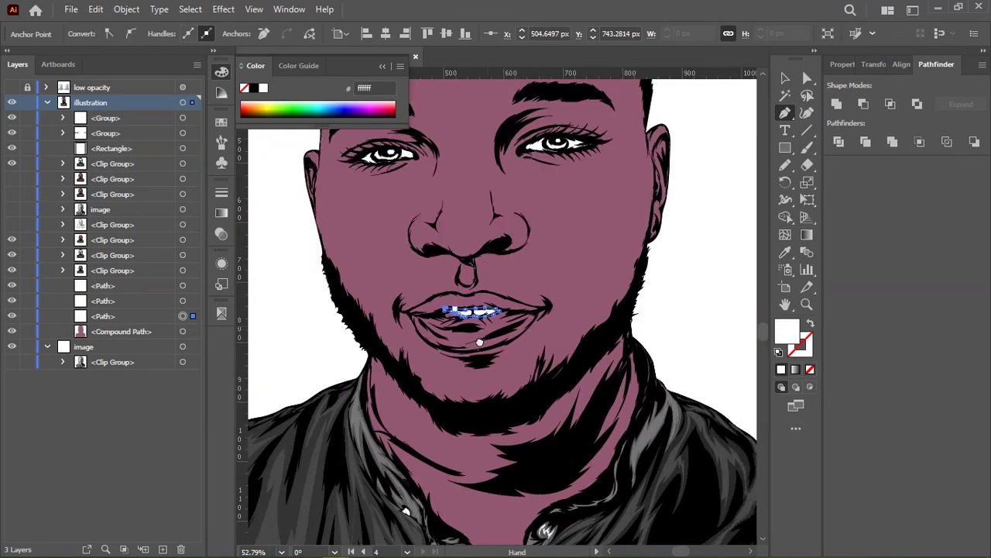
scroll(444, 293, "up", 3)
scroll(444, 292, "up", 3)
scroll(465, 271, "up", 3)
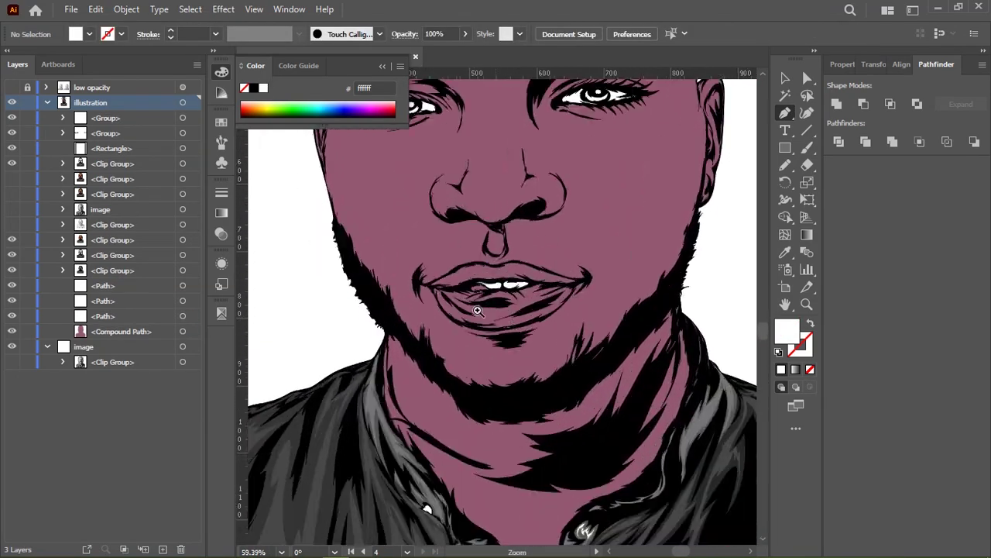
scroll(482, 250, "up", 3)
scroll(482, 249, "up", 5)
left_click(519, 180)
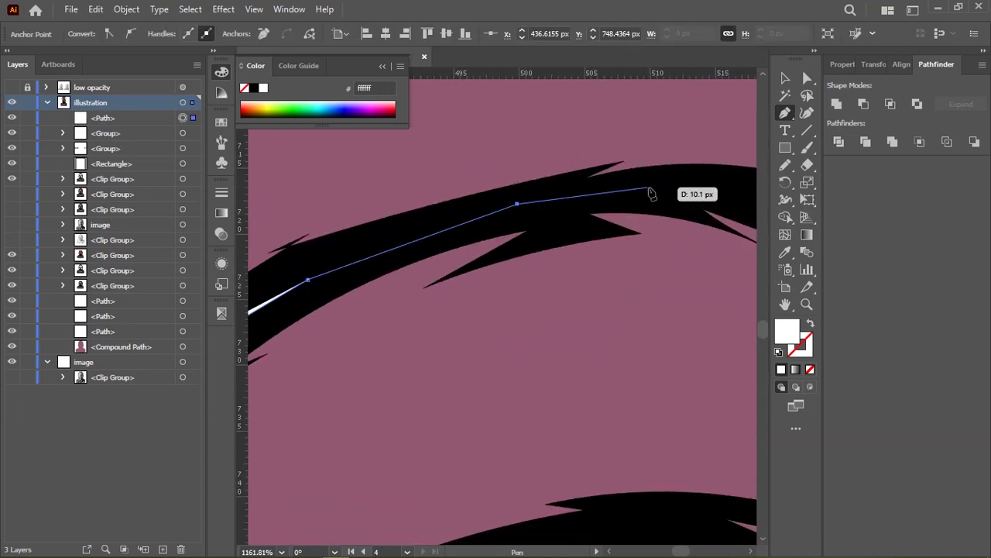
left_click_drag(651, 194, 458, 255)
left_click(458, 254)
Refine the lip shape's edges along the upper and lower lip lines
left_click_drag(589, 233, 304, 177)
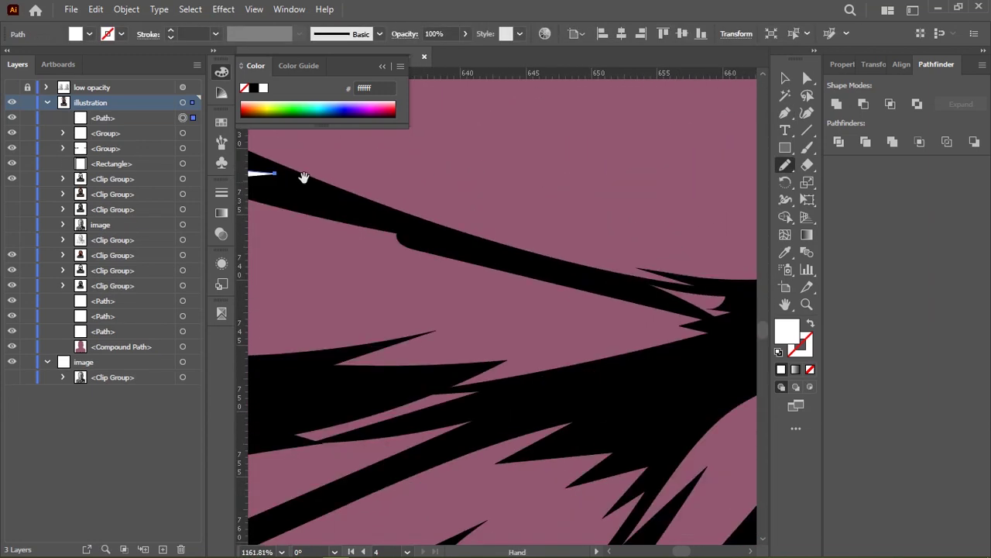
left_click_drag(642, 277, 486, 284)
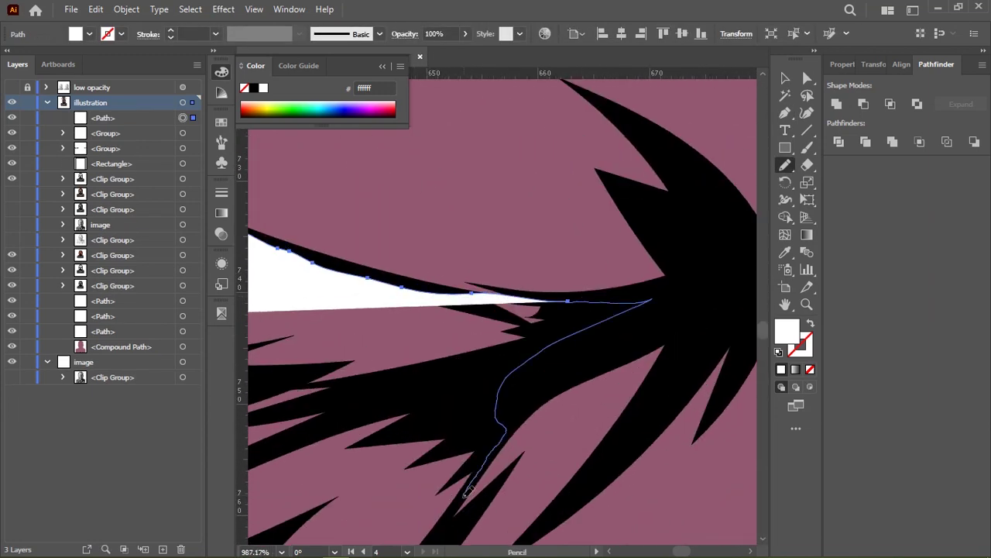
left_click_drag(466, 493, 622, 170)
scroll(695, 204, "down", 3)
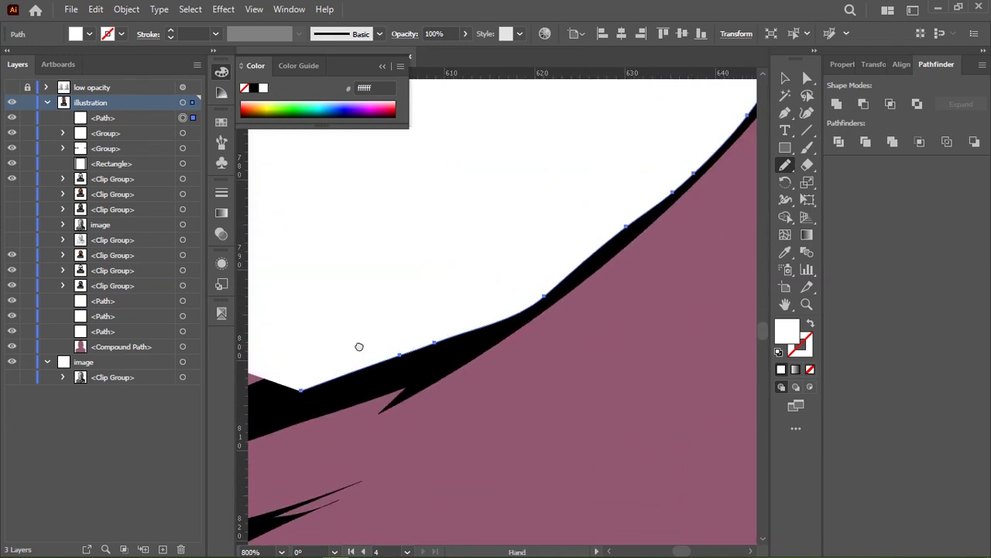
scroll(359, 346, "down", 3)
mouse_move(465, 232)
left_mouse_down()
mouse_move(510, 312)
mouse_move(495, 226)
left_mouse_up()
left_click_drag(608, 325, 564, 326)
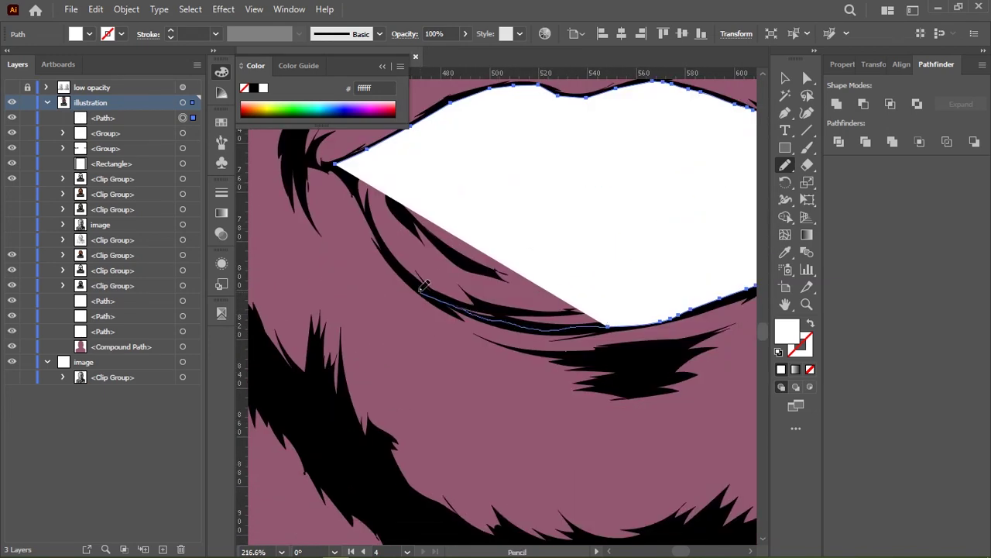
scroll(424, 286, "up", 5)
scroll(350, 213, "up", 4)
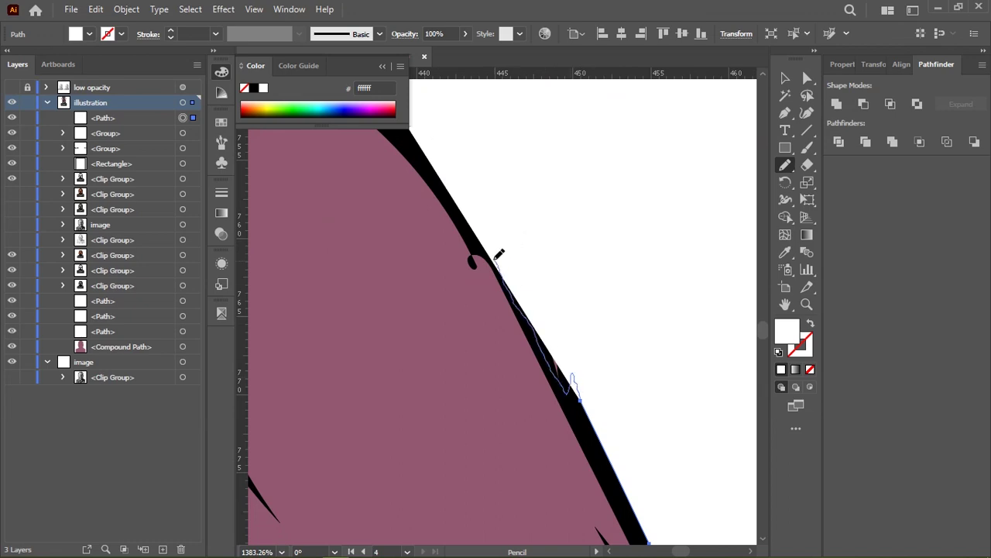
scroll(498, 254, "down", 5)
scroll(499, 253, "down", 5)
scroll(499, 253, "down", 5)
Sample the skin colour into the lip shape, then set its fill to #993366
key("i")
left_click(480, 186)
double_click(787, 331)
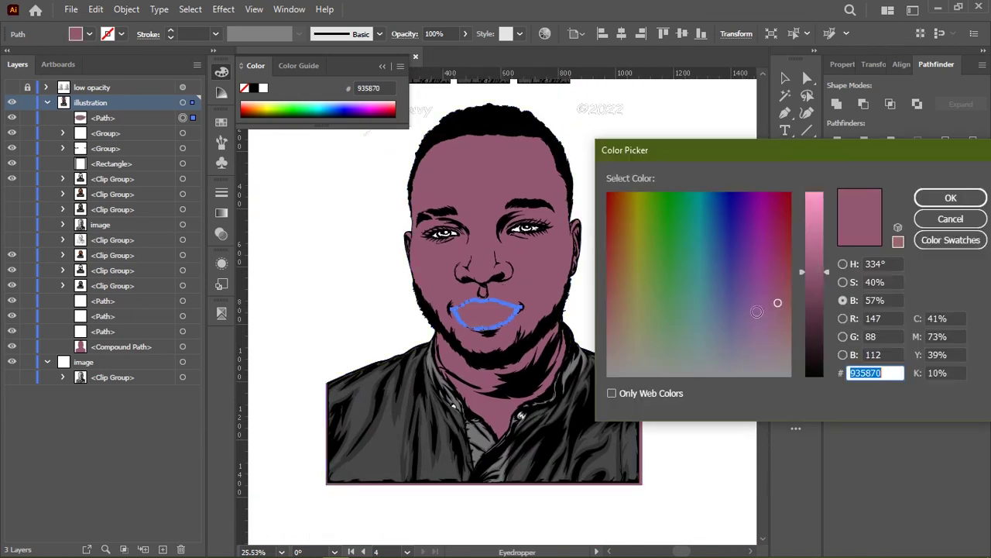
type("993366")
left_click(950, 197)
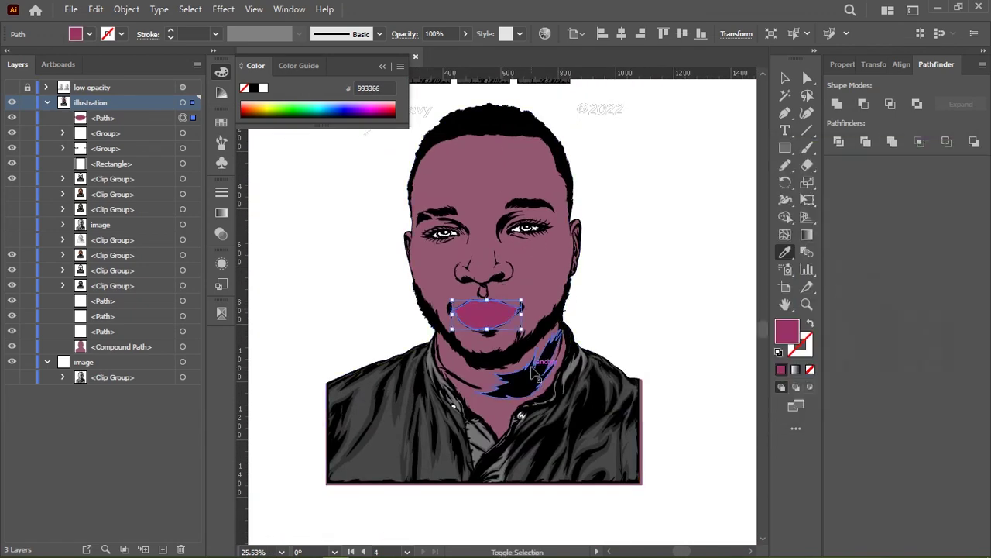
Deselect the lips and select the face's skin compound path
key("v")
key("ctrl+shift+a")
scroll(559, 333, "up", 5)
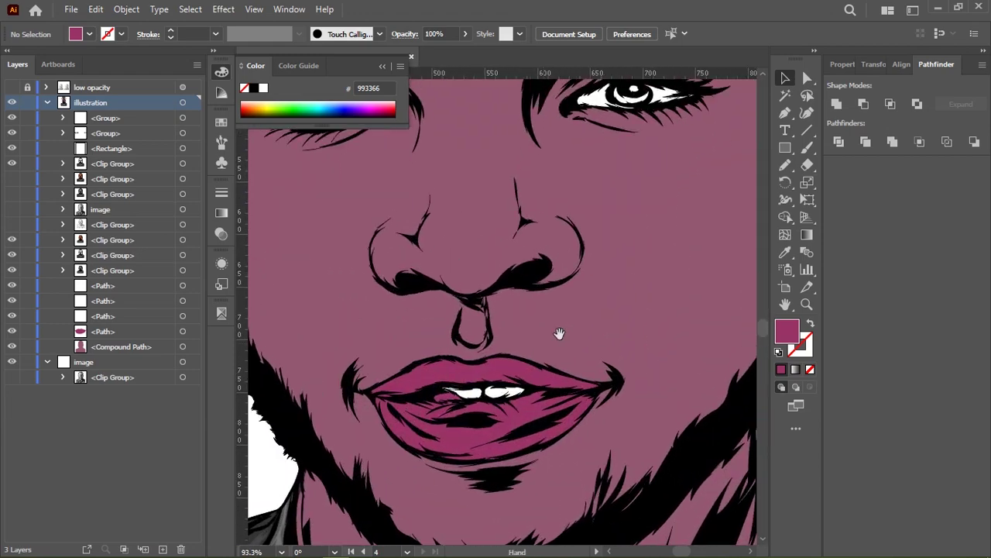
scroll(559, 333, "down", 3)
scroll(559, 333, "down", 1)
scroll(560, 333, "down", 1)
key("a")
scroll(617, 257, "up", 4)
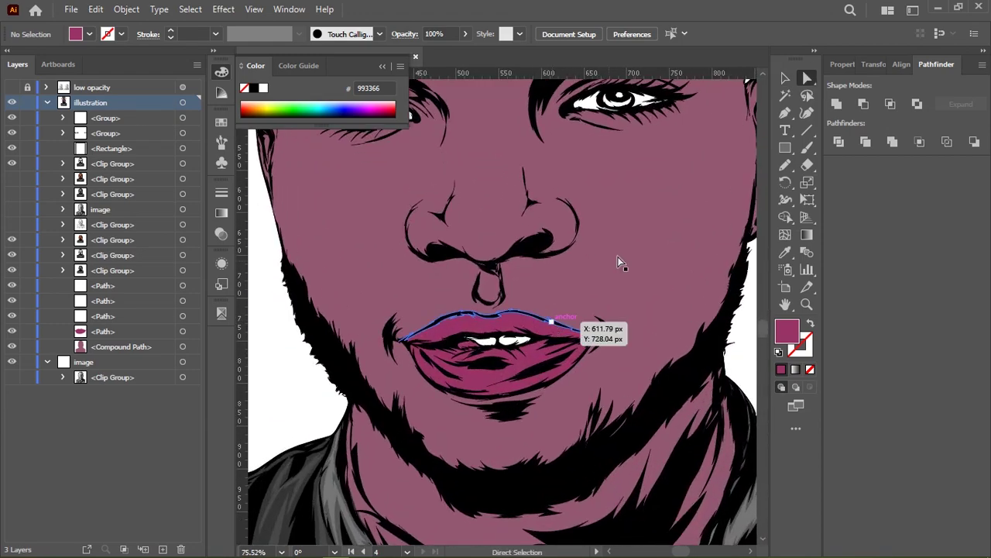
left_click(617, 256)
double_click(787, 331)
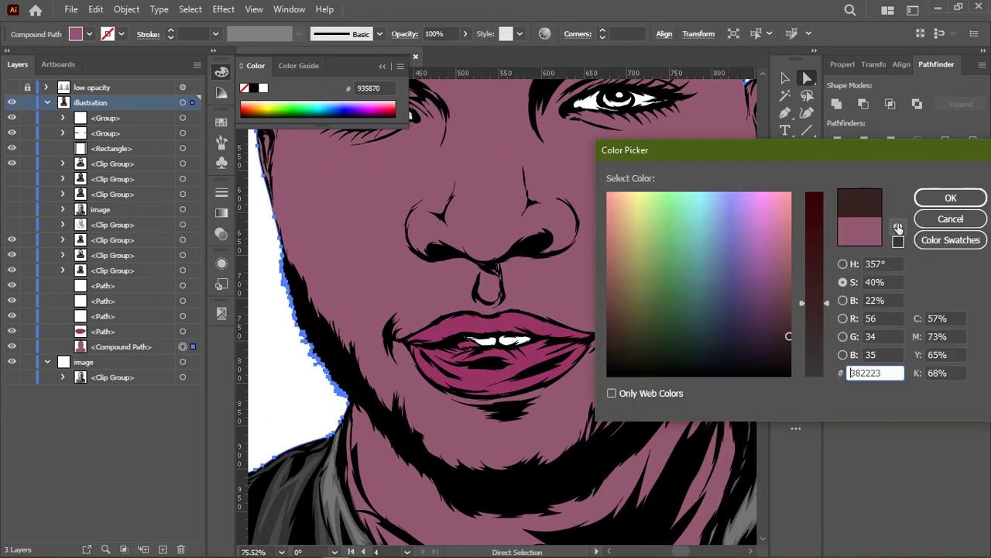
left_click(951, 219)
Darken the skin fill slightly by brightness and snap it to a web-safe purple
double_click(783, 332)
left_click(843, 300)
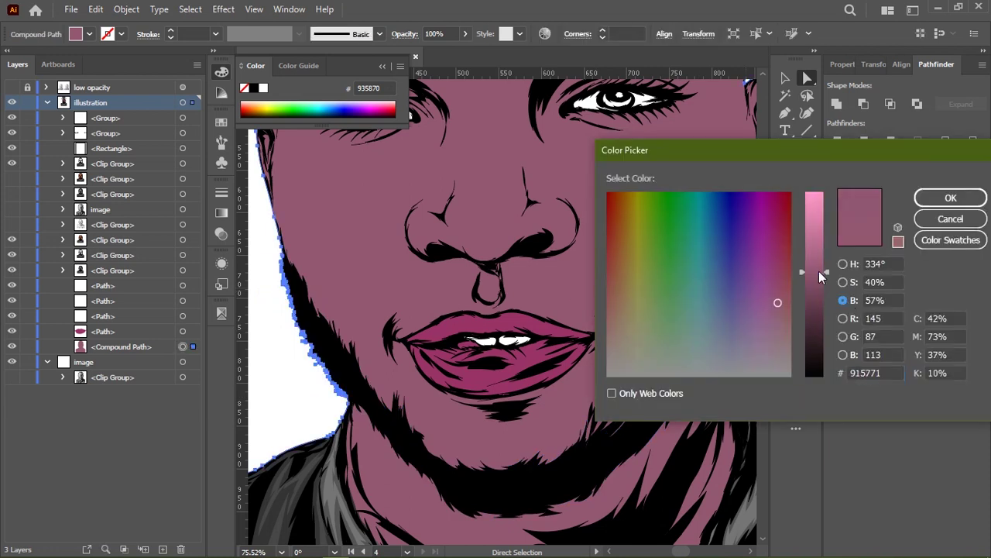
left_click_drag(819, 271, 821, 280)
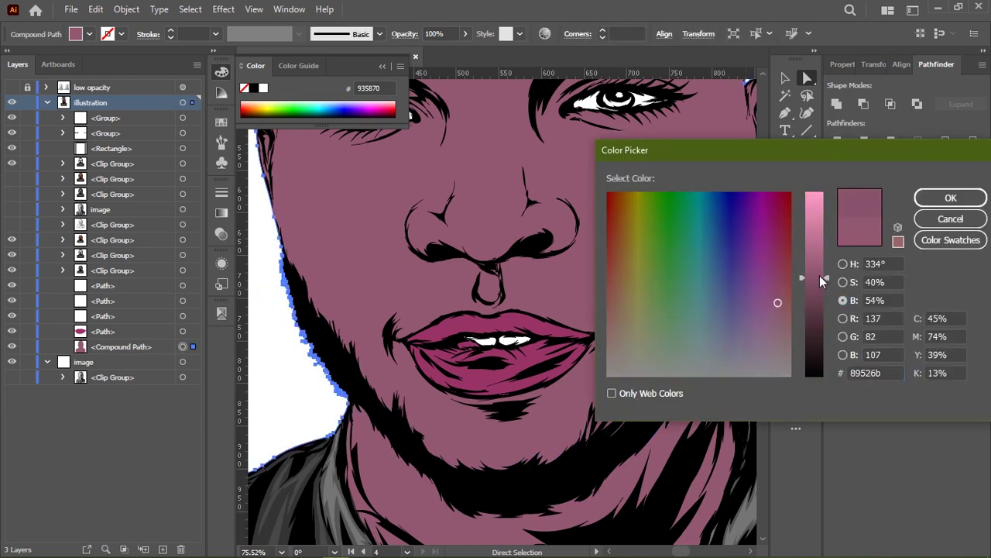
left_click(898, 227)
left_click(950, 198)
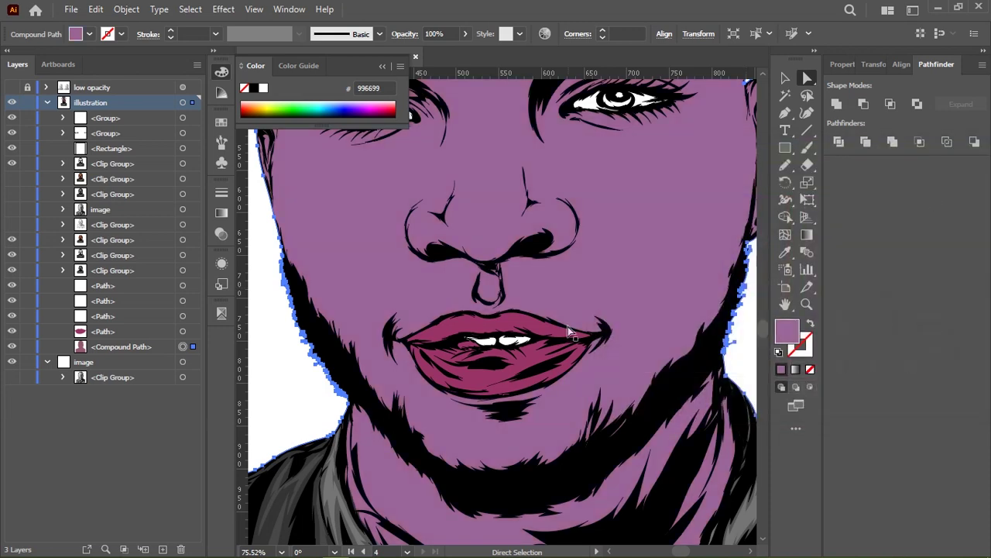
Undo that colour and set the skin fill to web-safe purple #996699 instead
key("ctrl+0")
scroll(609, 272, "up", 2)
key("ctrl+z")
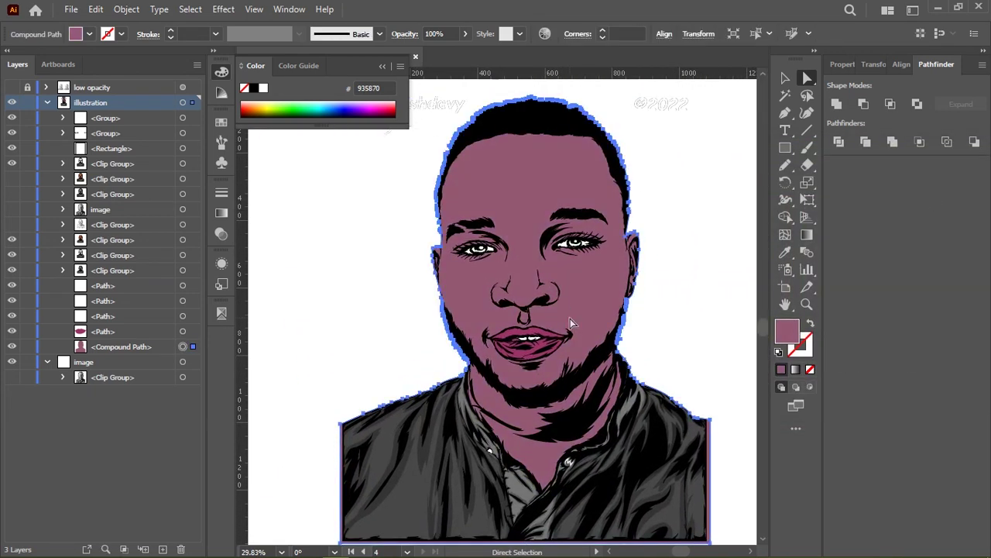
double_click(784, 338)
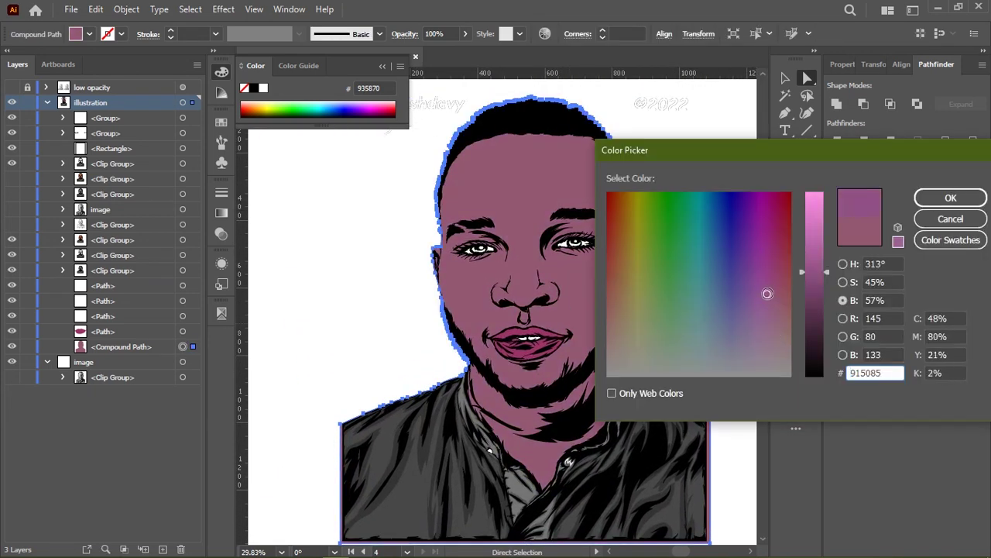
left_click(898, 227)
left_click(950, 197)
left_click(675, 329)
scroll(675, 329, "up", 2)
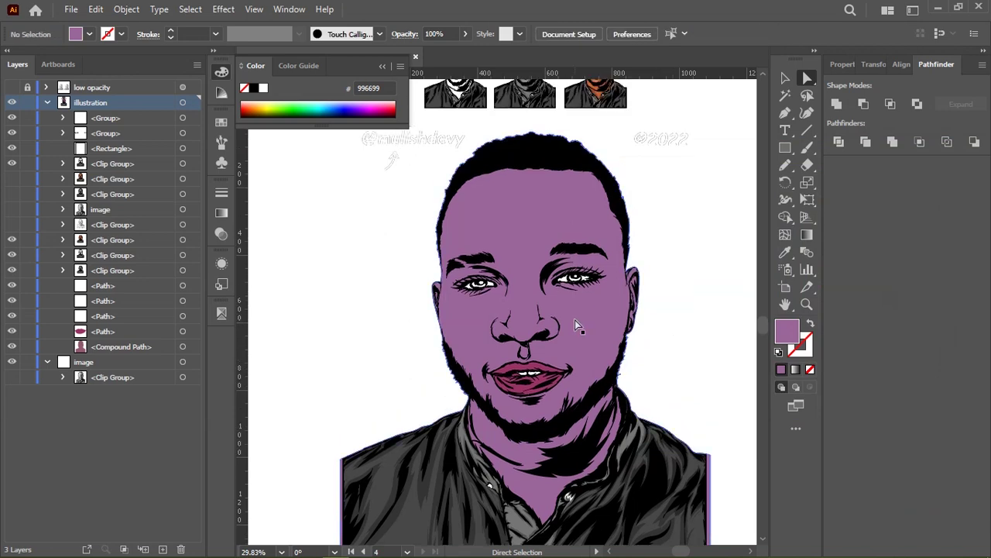
Try a pinkish #996666 skin tone on the face shape
left_click(574, 320)
double_click(787, 332)
left_click(780, 302)
left_click(950, 198)
left_click(692, 292)
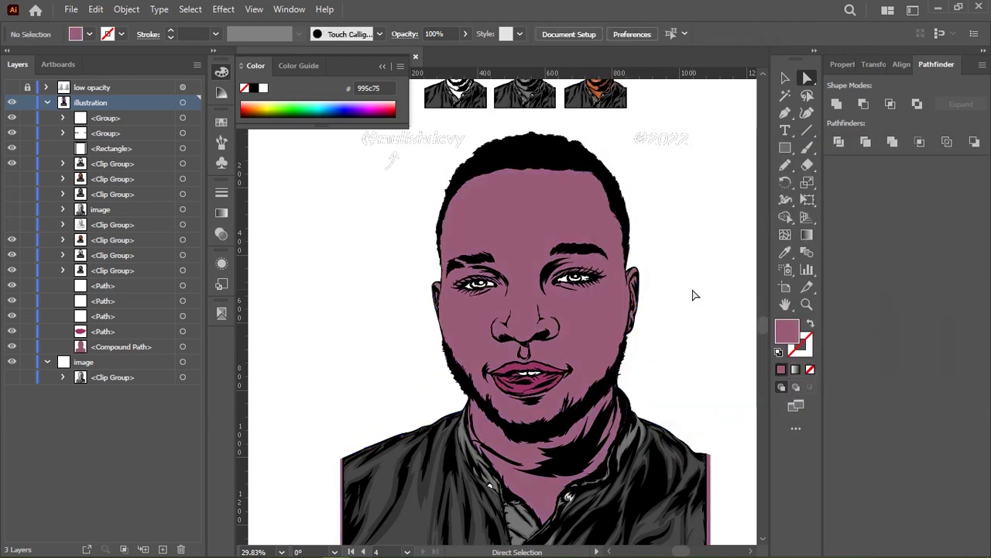
double_click(787, 331)
left_click(950, 197)
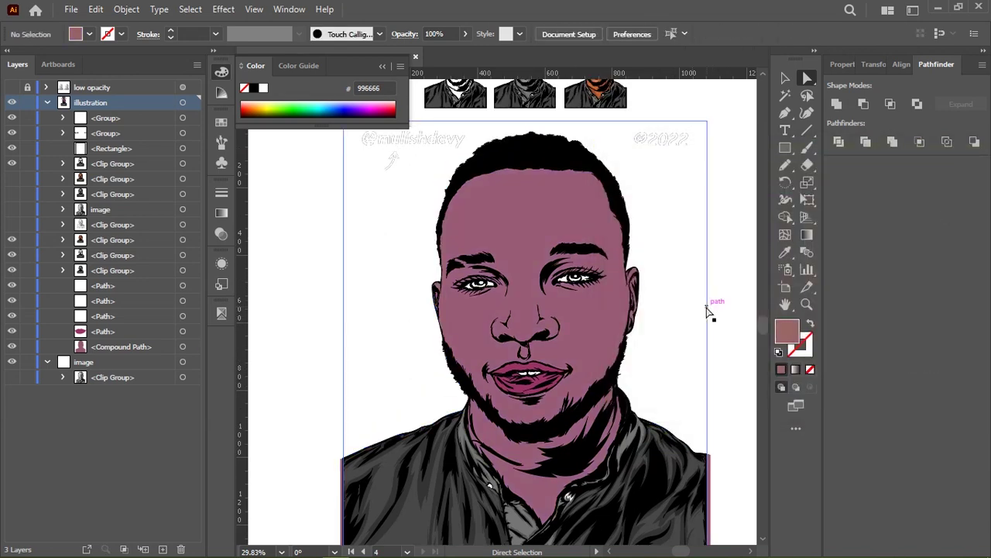
Compare with the reference portraits and recolour the skin to web-safe orange #ff9933
scroll(643, 152, "up", 5)
left_click_drag(642, 153, 629, 180)
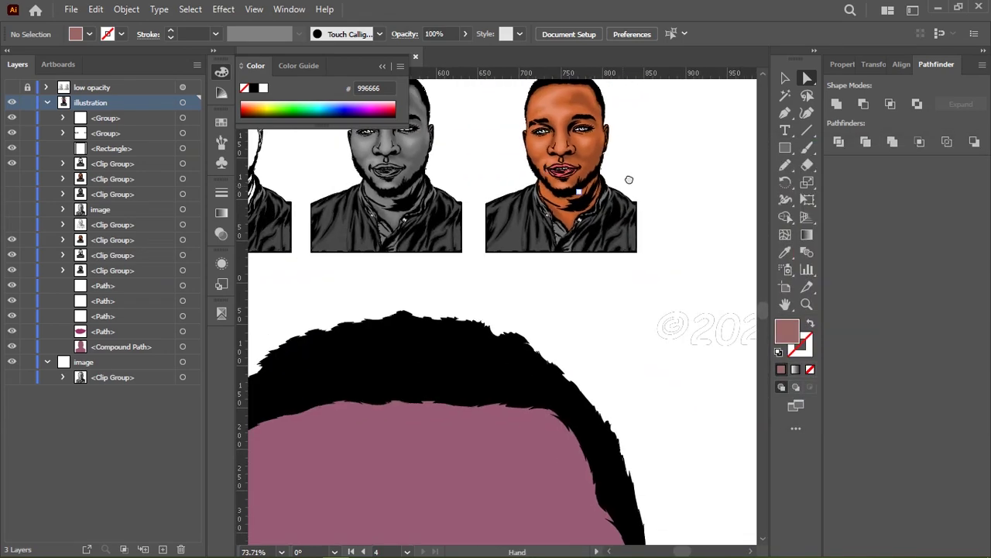
scroll(629, 180, "down", 5)
scroll(591, 204, "up", 1)
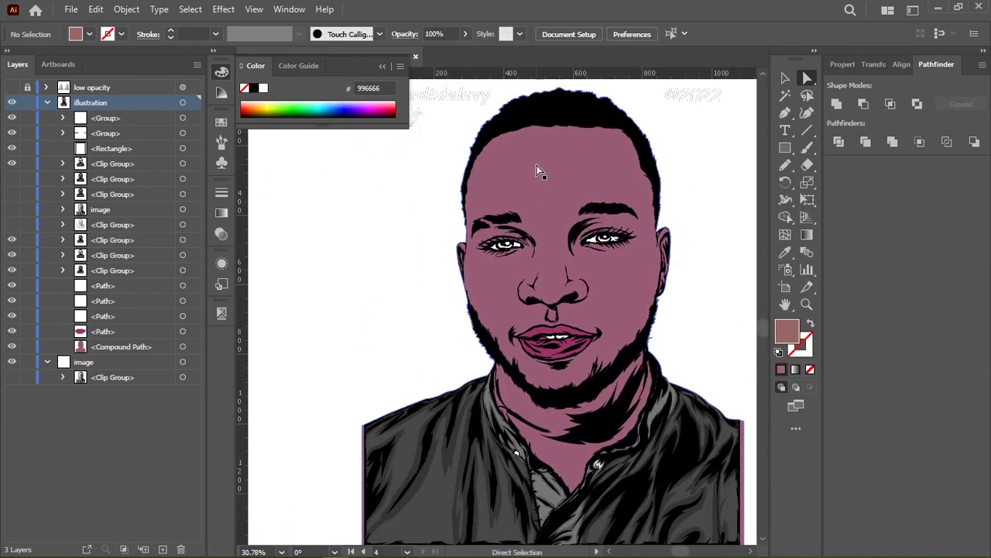
left_click(540, 171)
double_click(787, 331)
left_click_drag(813, 206, 825, 360)
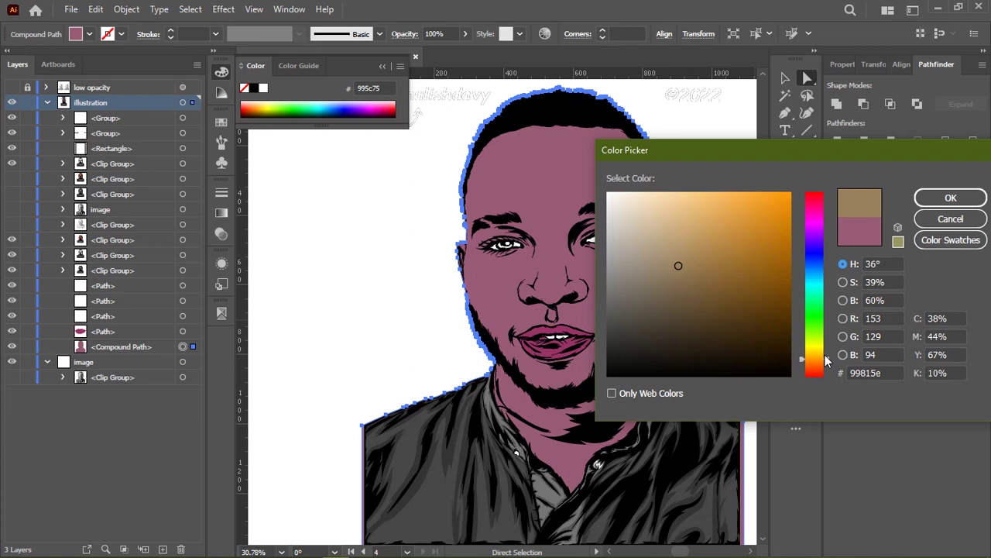
left_click(899, 242)
key("Return")
left_click(724, 291)
Set the lip fill to red-orange #ff5e33 and view the whole artboard
scroll(555, 355, "up", 5)
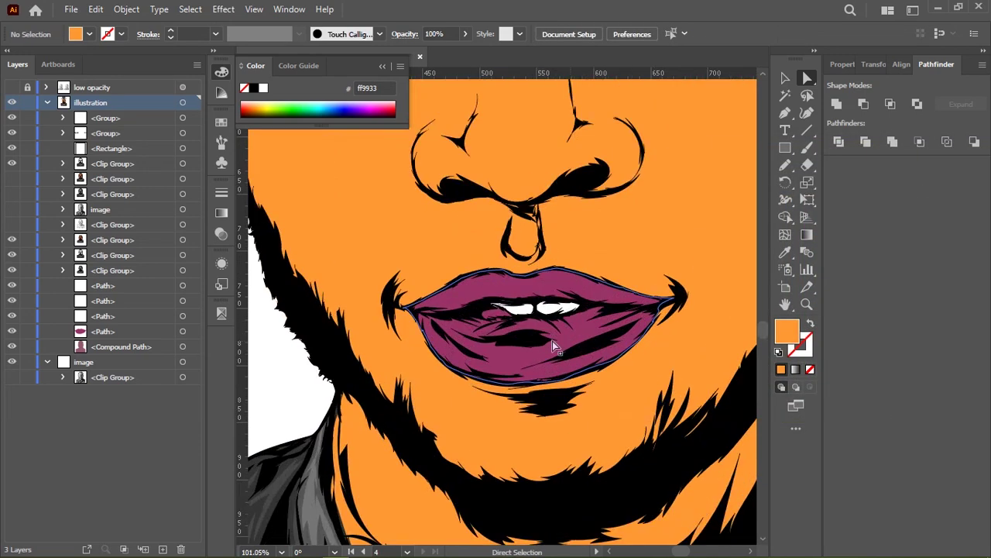
left_click(552, 341)
double_click(787, 330)
key("Return")
key("i")
key("ctrl+0")
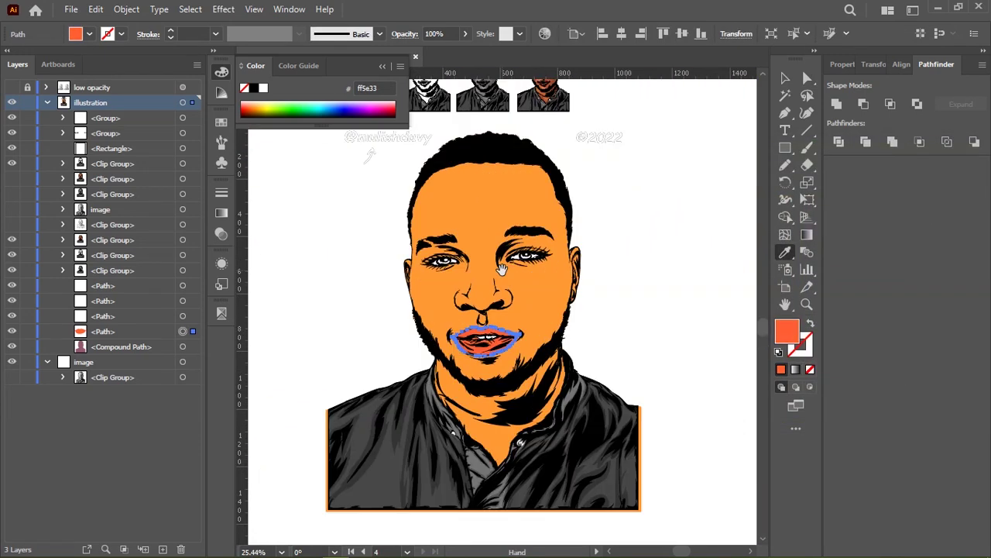
left_click(626, 316, "ctrl")
scroll(577, 244, "up", 1)
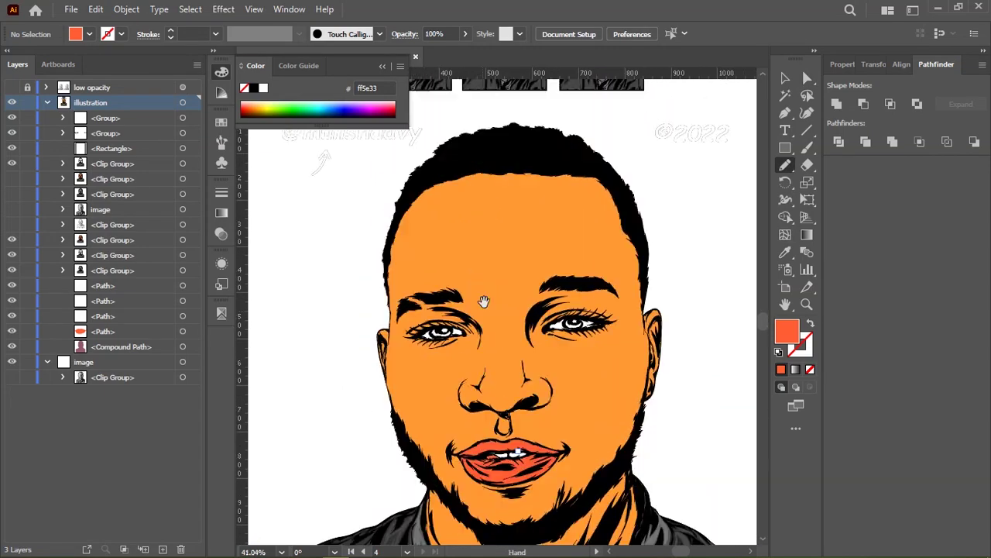
scroll(482, 310, "up", 3)
scroll(488, 343, "up", 2)
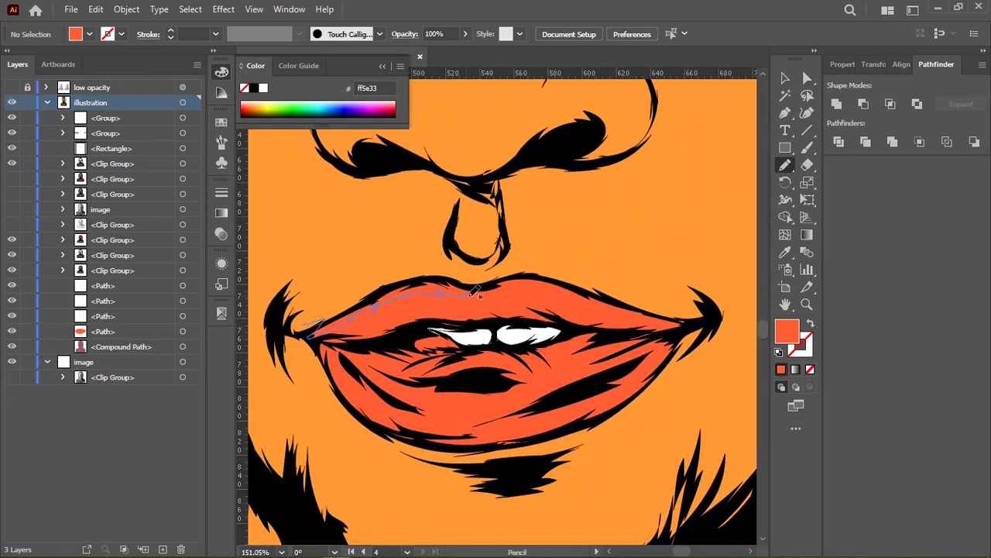
Draw a shading shape along the upper lip and fill it with darker red #ef5030
left_click_drag(680, 328, 682, 328)
scroll(671, 198, "down", 2)
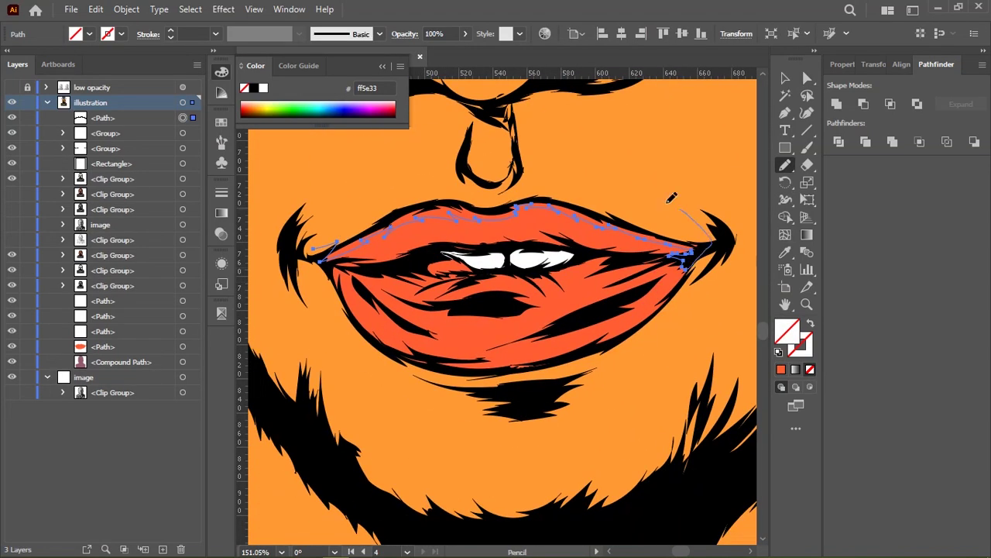
left_click(320, 240)
double_click(785, 331)
left_click(845, 283)
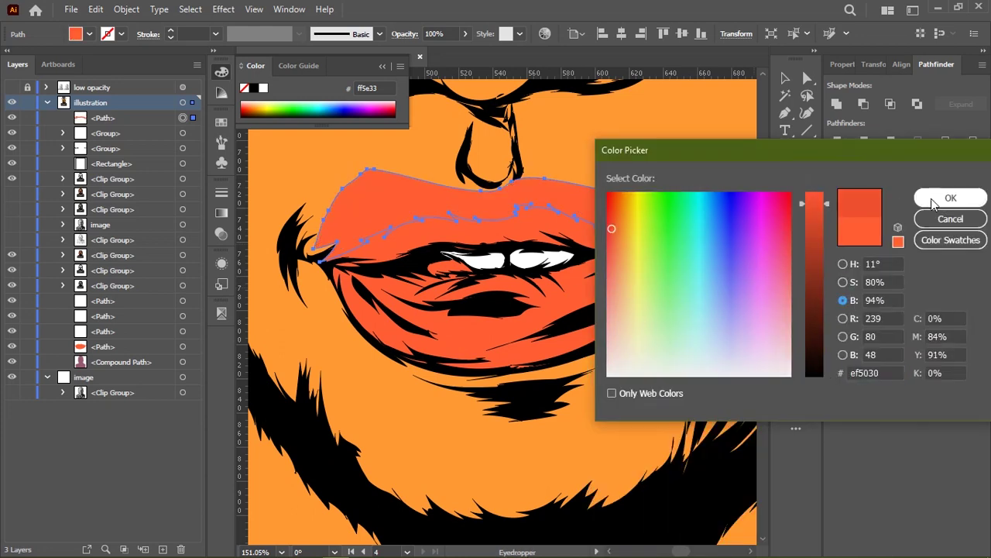
left_click(931, 198)
Add #ef5030 shading around the lower lip and send it behind the line art
left_click_drag(581, 320, 552, 305)
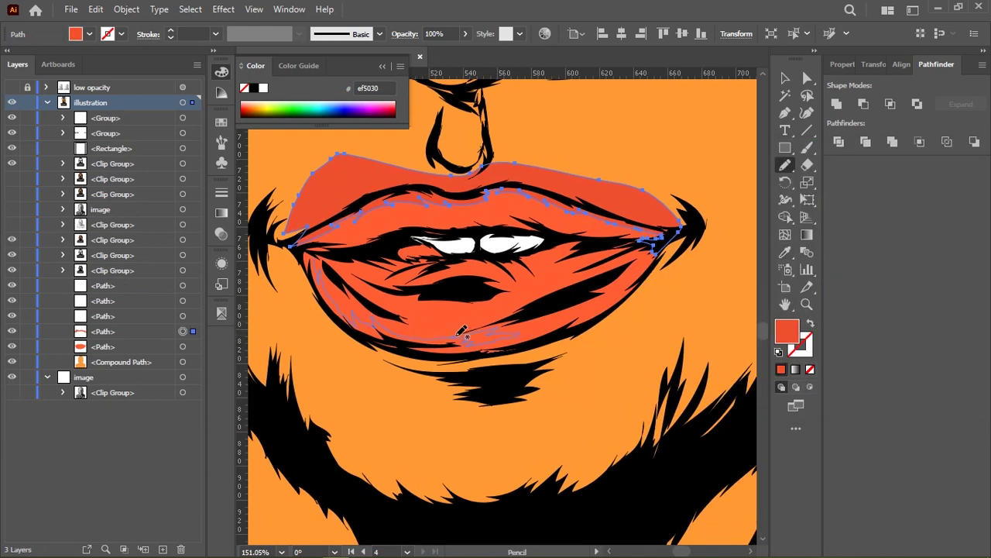
left_click_drag(285, 273, 306, 246)
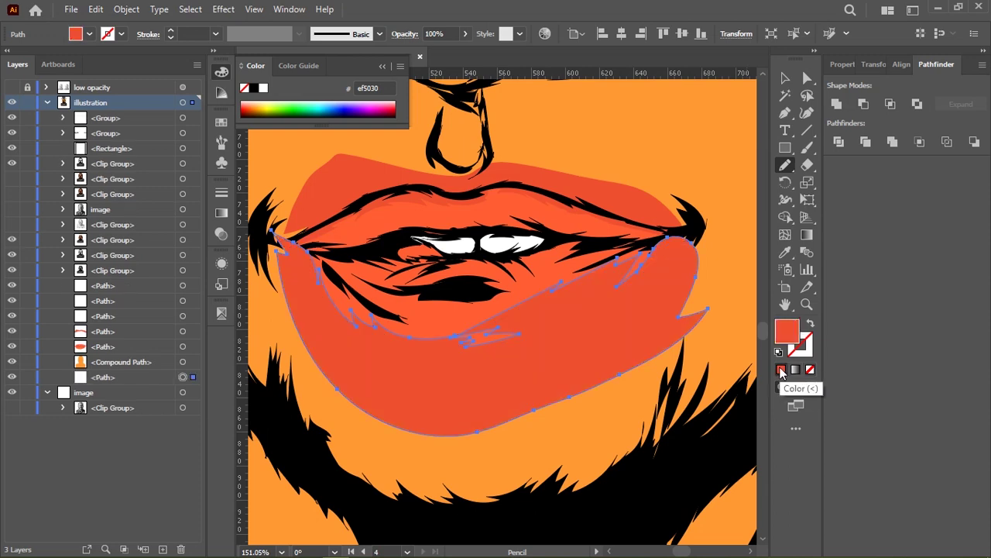
scroll(380, 216, "up", 3)
left_click_drag(723, 297, 624, 314)
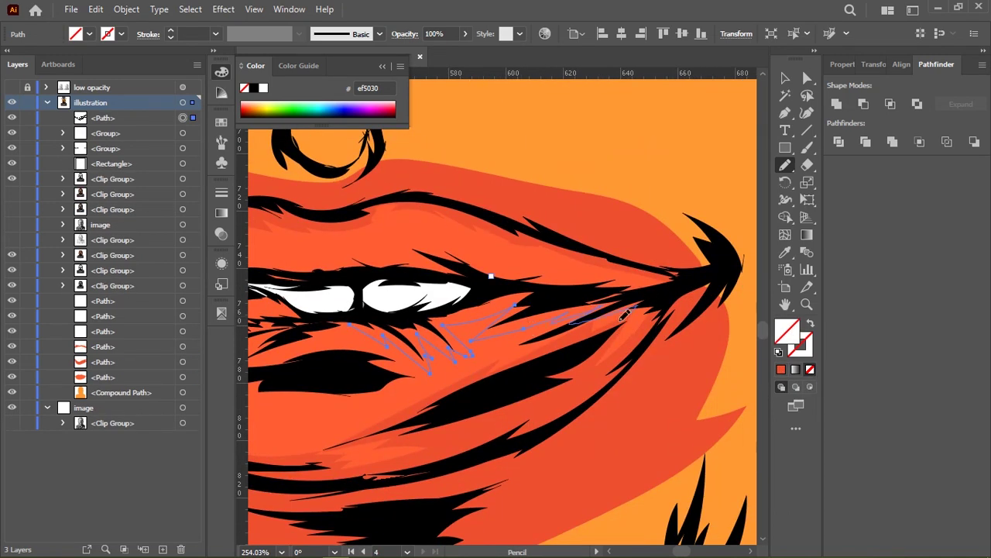
left_click_drag(462, 255, 691, 230)
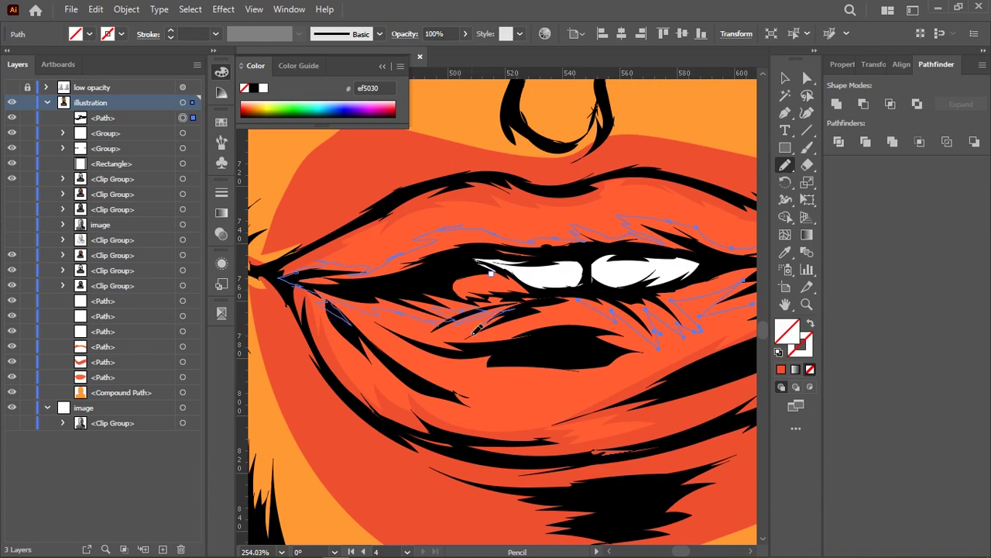
scroll(635, 220, "down", 5)
left_click(780, 369)
key("ctrl+shift+bracketleft")
scroll(701, 283, "up", 2)
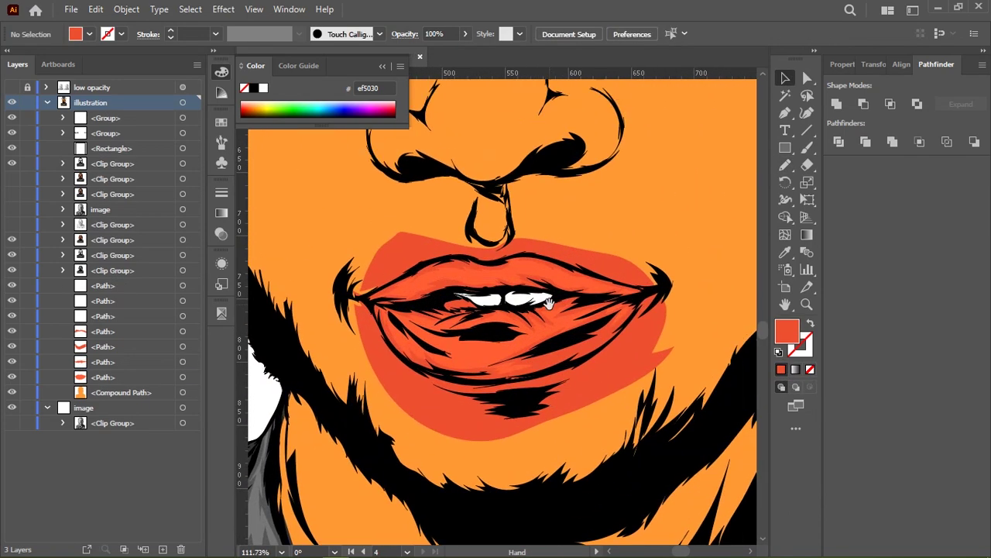
key("a")
key("ctrl+shift+a")
key("n")
scroll(538, 243, "up", 2)
Draw a highlight shape on the upper lip and fill it with #ff6666
scroll(465, 255, "up", 1)
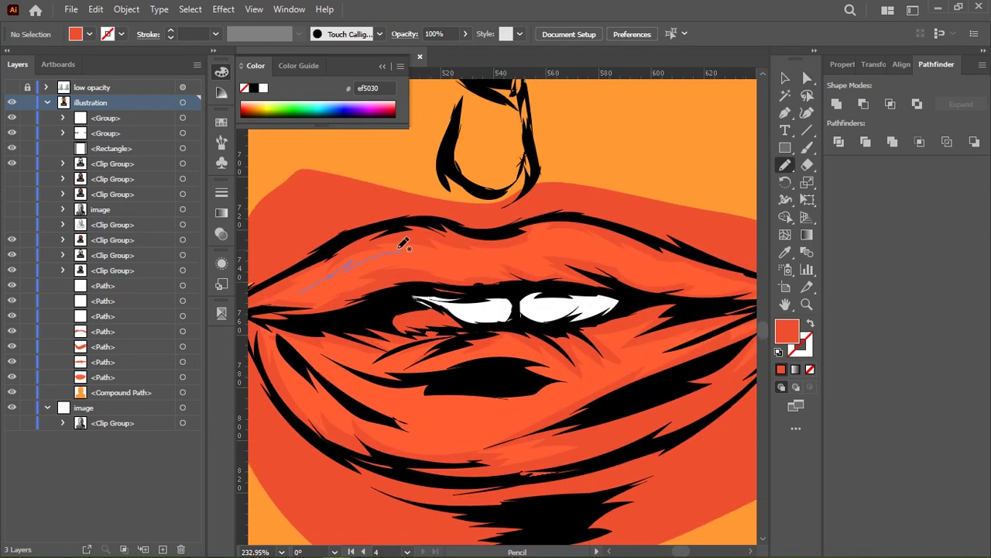
left_click_drag(323, 290, 303, 295)
key("a")
double_click(787, 332)
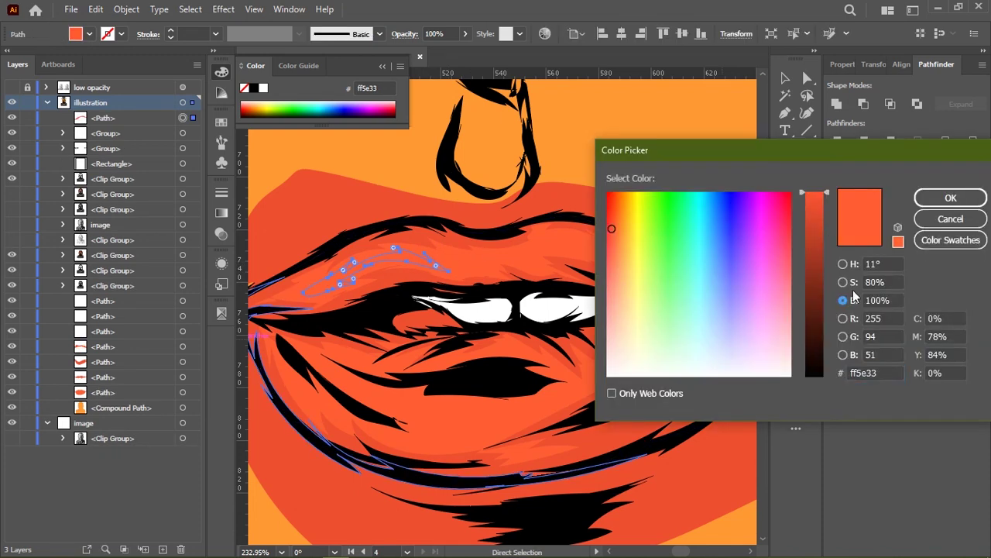
left_click(843, 282)
type("ff6666")
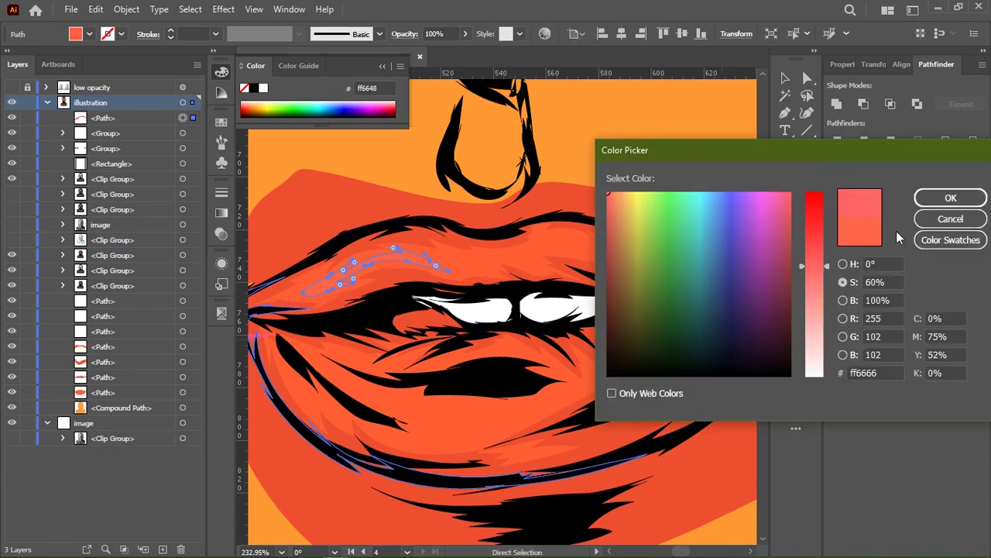
key("Return")
scroll(499, 294, "down", 5)
Change the upper-lip highlight fill to lighter orange #ff7233
left_click(499, 295)
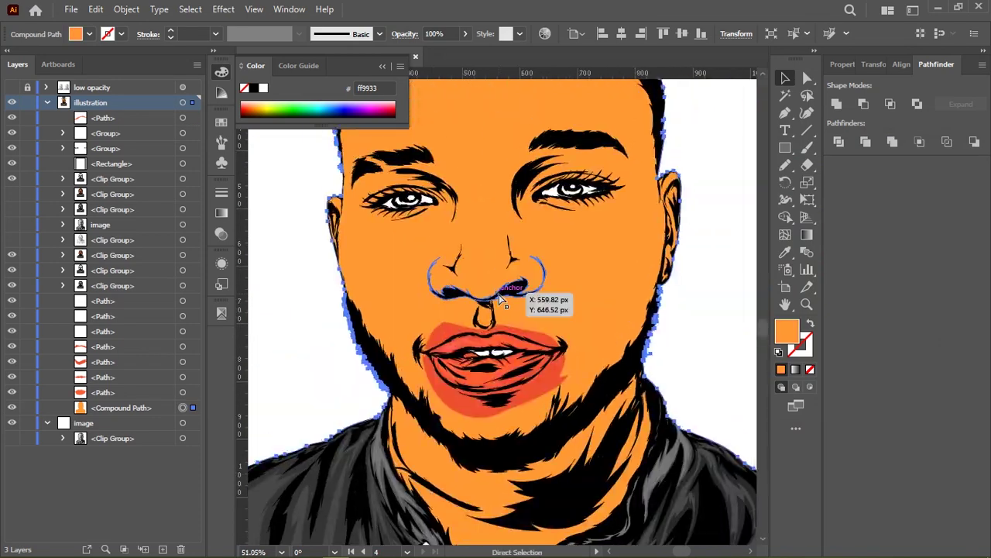
double_click(787, 331)
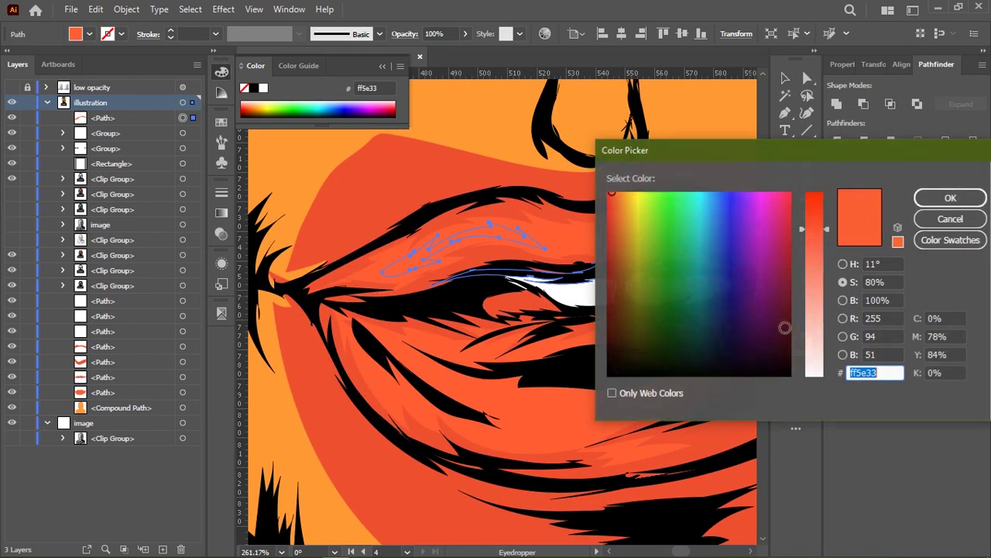
left_click(843, 264)
left_click(843, 318)
left_click(843, 337)
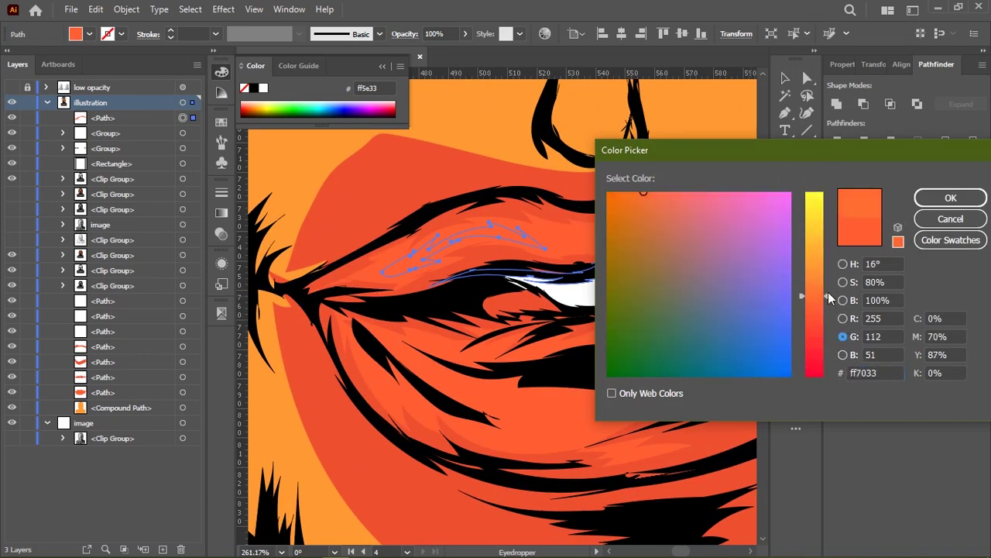
key("Return")
key("n")
Draw zigzag #ff7233 highlight streaks across the upper lip
scroll(487, 276, "up", 2)
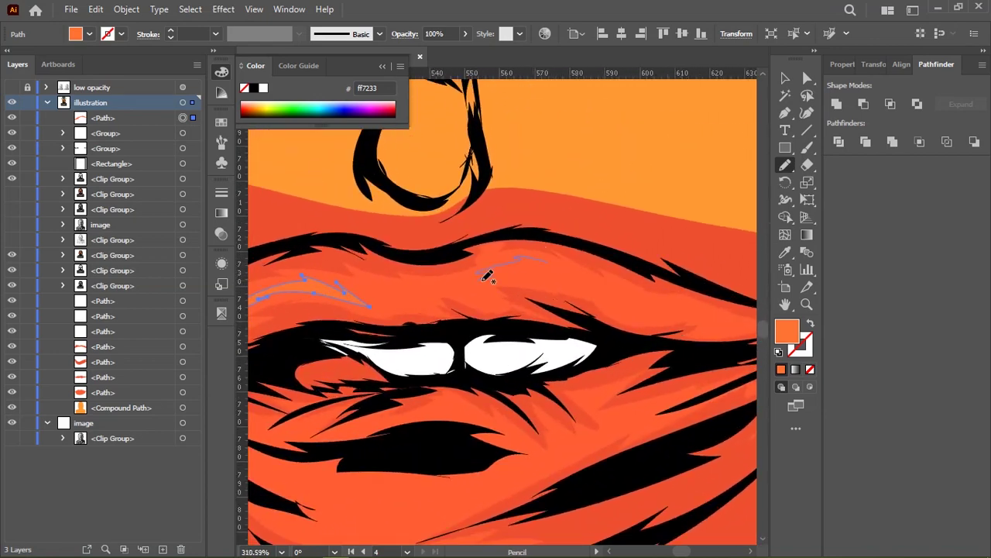
scroll(593, 283, "down", 3)
scroll(526, 261, "up", 5)
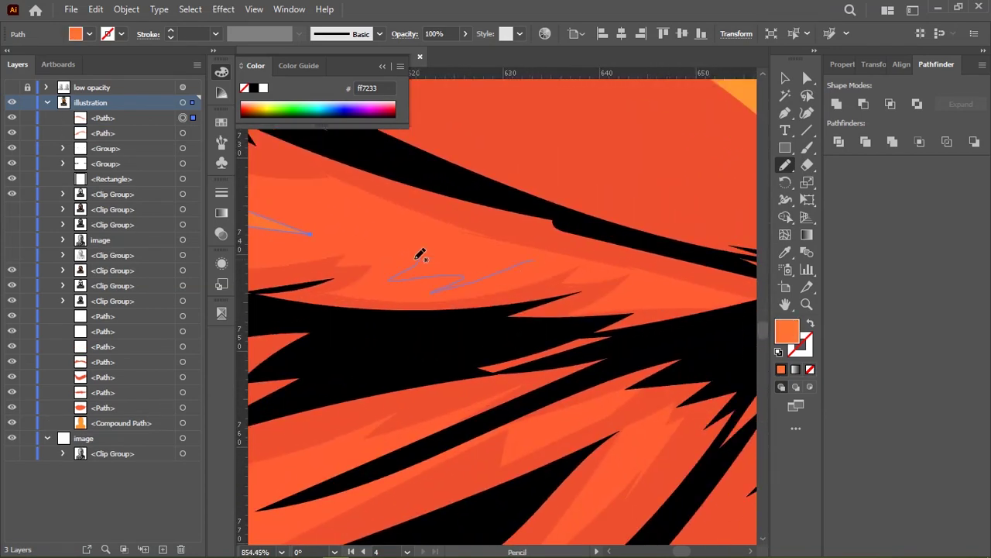
left_click_drag(542, 261, 546, 264)
scroll(531, 283, "down", 2)
left_click_drag(333, 261, 393, 288)
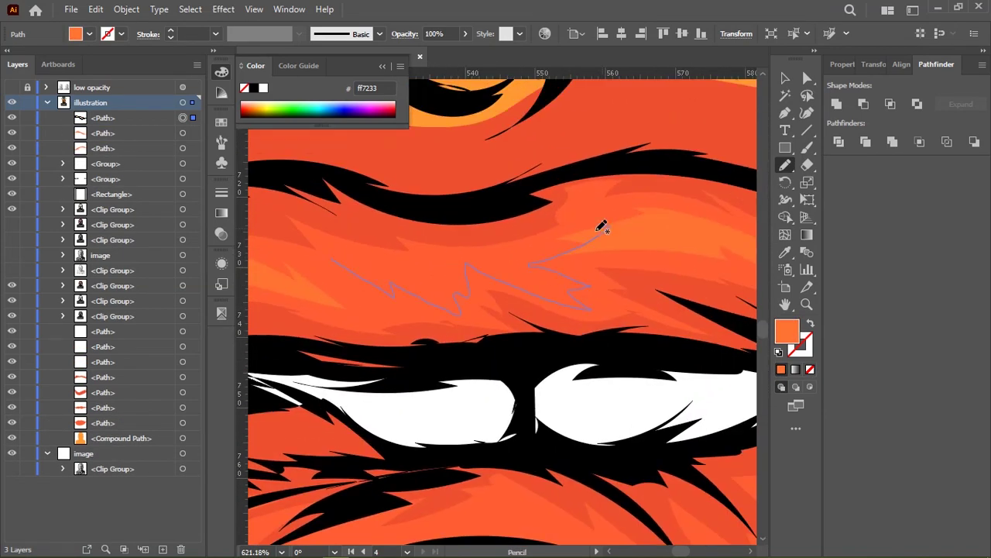
left_click_drag(330, 244, 360, 295)
scroll(401, 268, "down", 2)
scroll(543, 281, "down", 3)
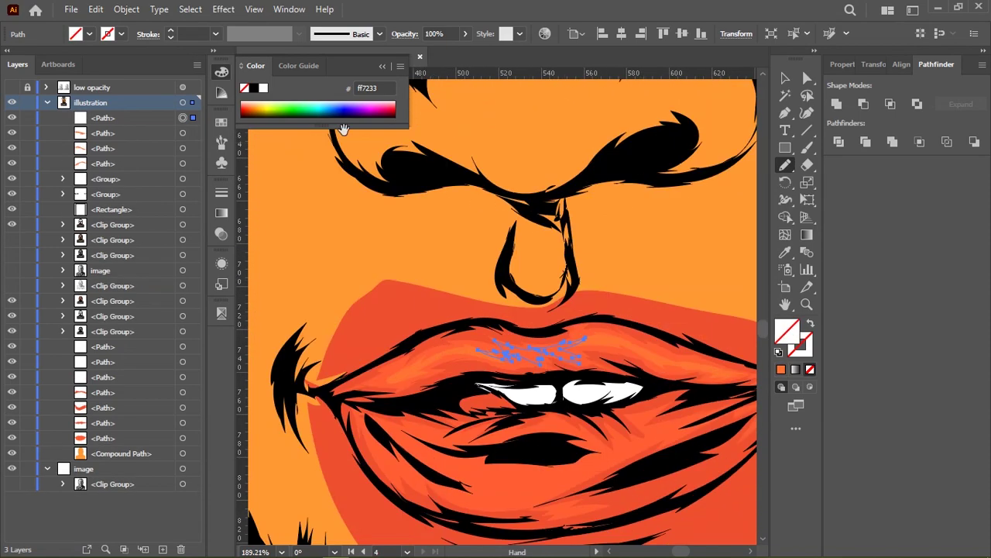
scroll(438, 229, "up", 3)
scroll(438, 230, "down", 3)
scroll(362, 272, "up", 4)
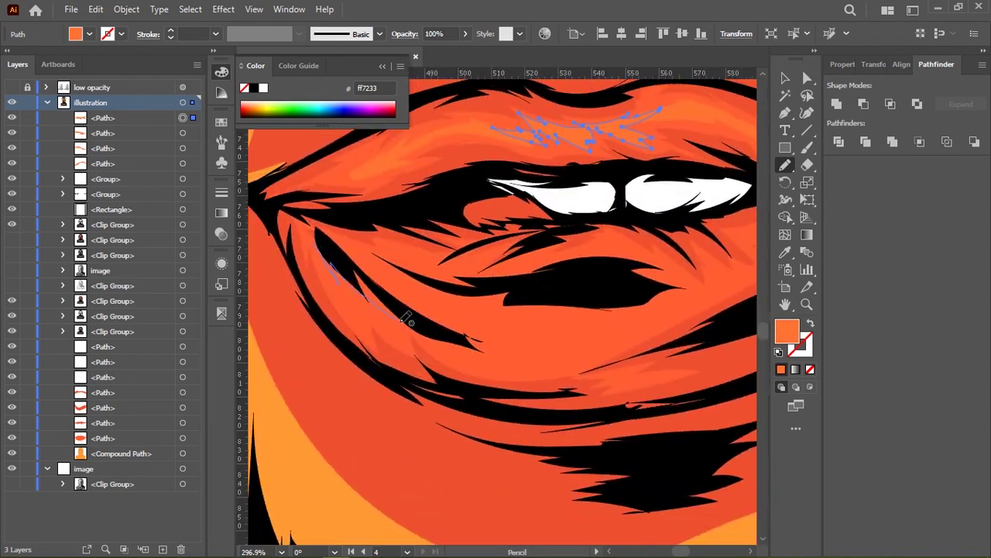
Add two #ff7233 highlight streaks across the lower lip
left_click_drag(332, 236, 333, 238)
left_click_drag(564, 253, 554, 215)
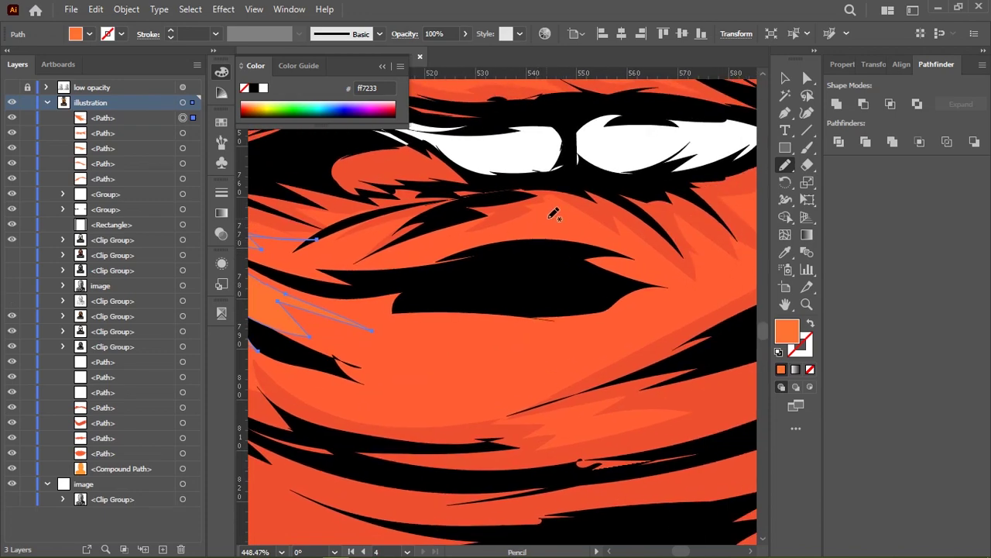
left_click_drag(671, 274, 710, 286)
scroll(710, 286, "down", 2)
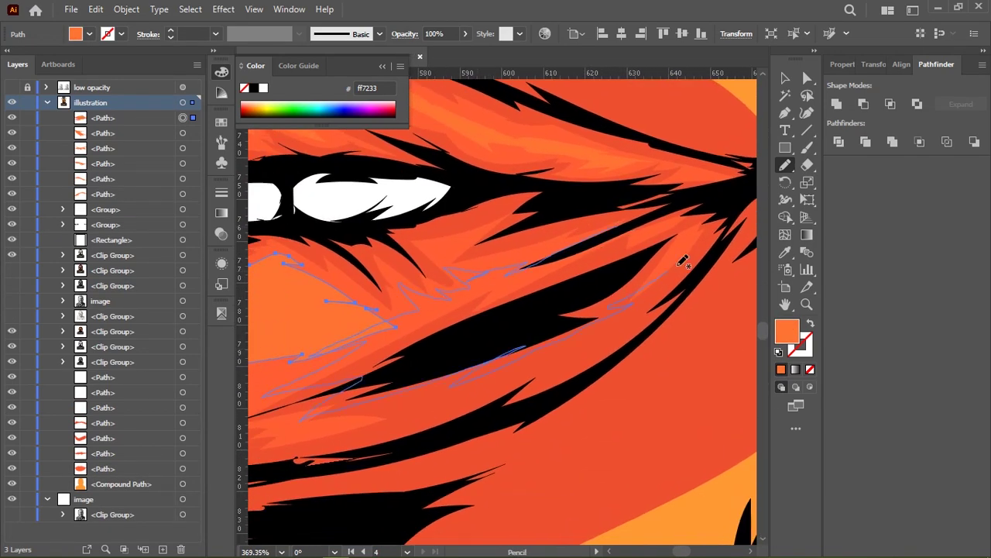
scroll(475, 259, "down", 5)
key("ctrl+shift+a")
scroll(558, 295, "up", 2)
scroll(428, 302, "up", 1)
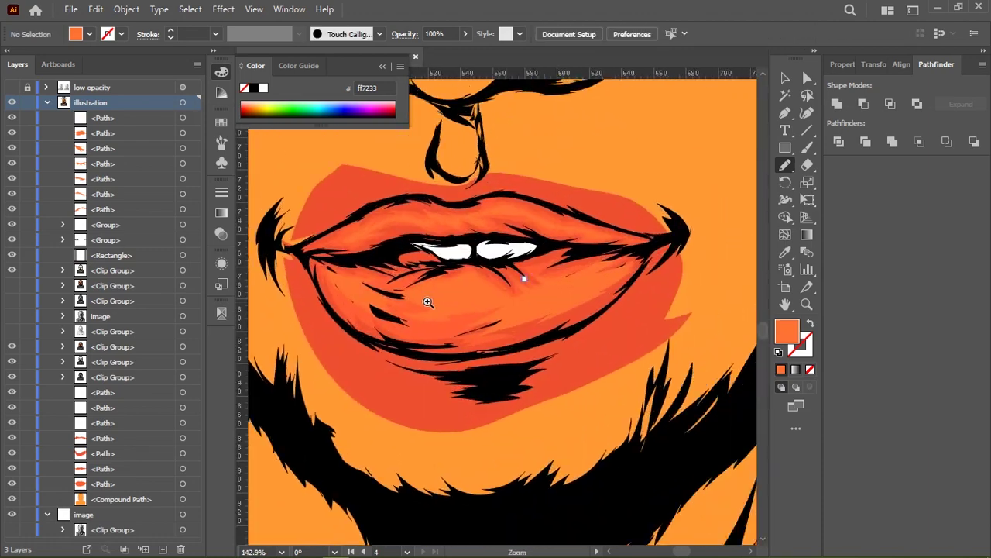
scroll(427, 302, "up", 2)
Set the selected lower-lip highlight's fill to the lighter orange #ff8f33
scroll(428, 302, "up", 1)
left_click(371, 290)
double_click(787, 331)
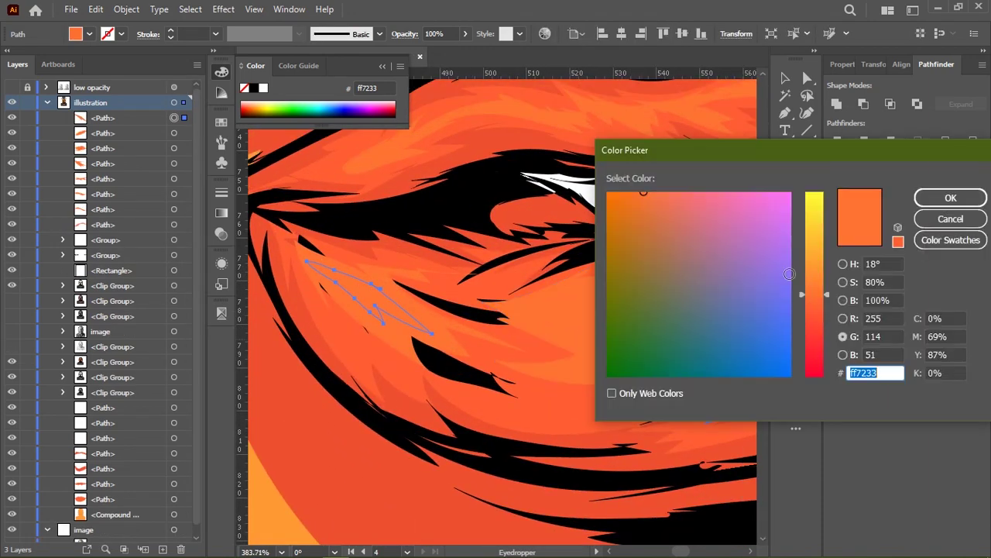
type("ff8f33")
left_click(952, 198)
Draw #ff8f33 highlight strokes along the lips and close them into a filled shape
key("n")
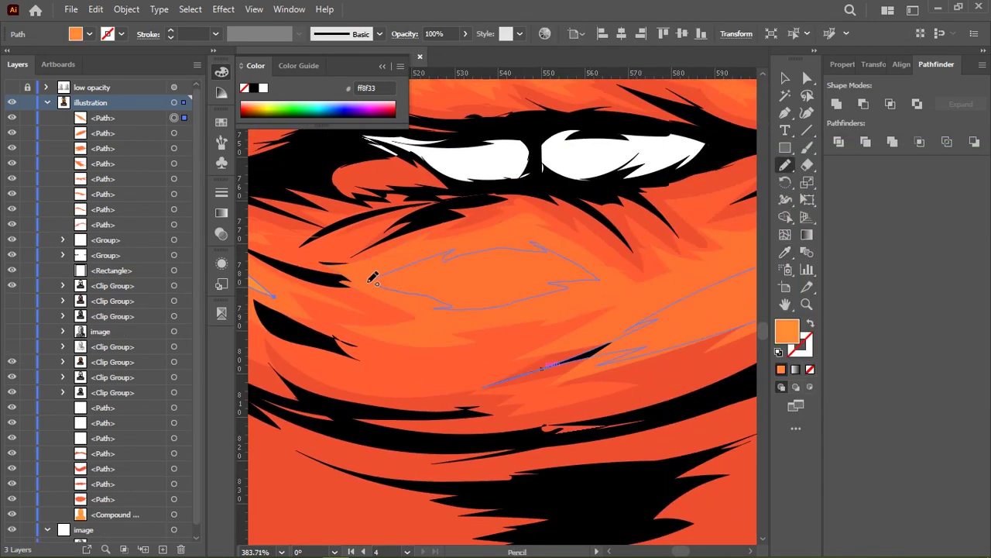
left_click_drag(372, 281, 373, 275)
scroll(470, 270, "right", 5)
left_click_drag(411, 315, 377, 364)
scroll(416, 295, "down", 3)
left_click_drag(416, 294, 523, 259)
scroll(519, 310, "down", 1)
scroll(465, 310, "up", 3)
scroll(434, 274, "up", 2)
left_click_drag(498, 242, 482, 285)
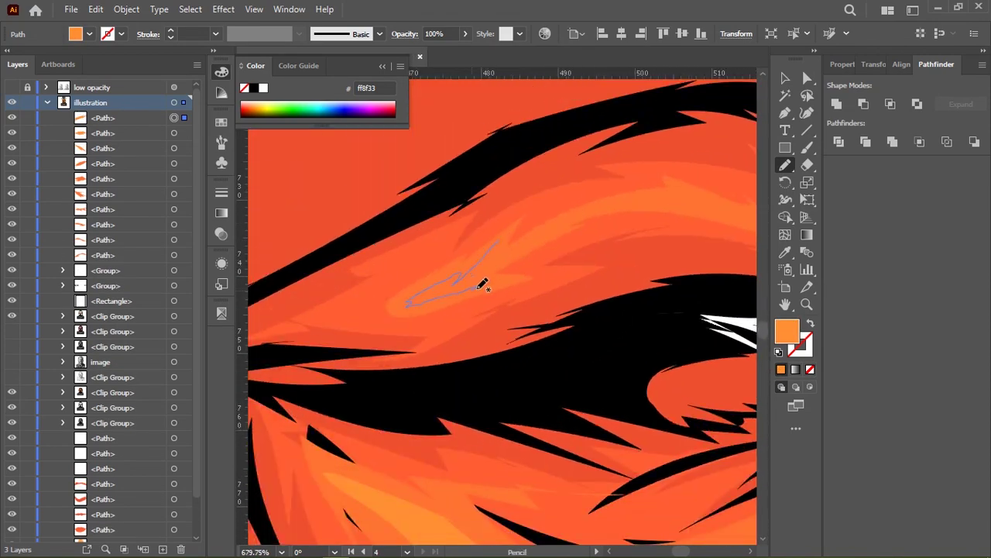
left_click_drag(525, 237, 292, 249)
left_click_drag(402, 215, 498, 227)
left_click_drag(390, 213, 514, 227)
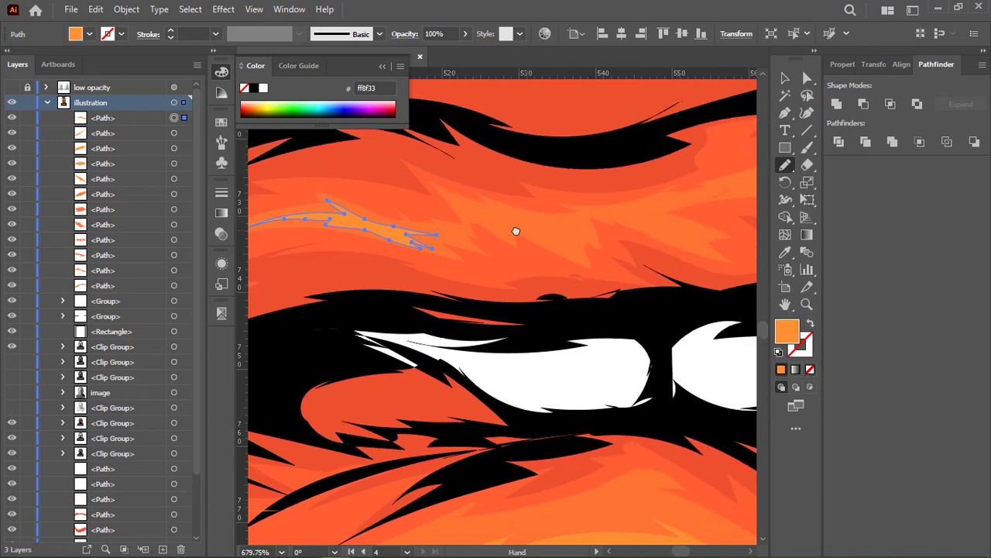
Add further small #ff8f33 highlight strokes on the upper and lower lip
scroll(323, 259, "up", 3)
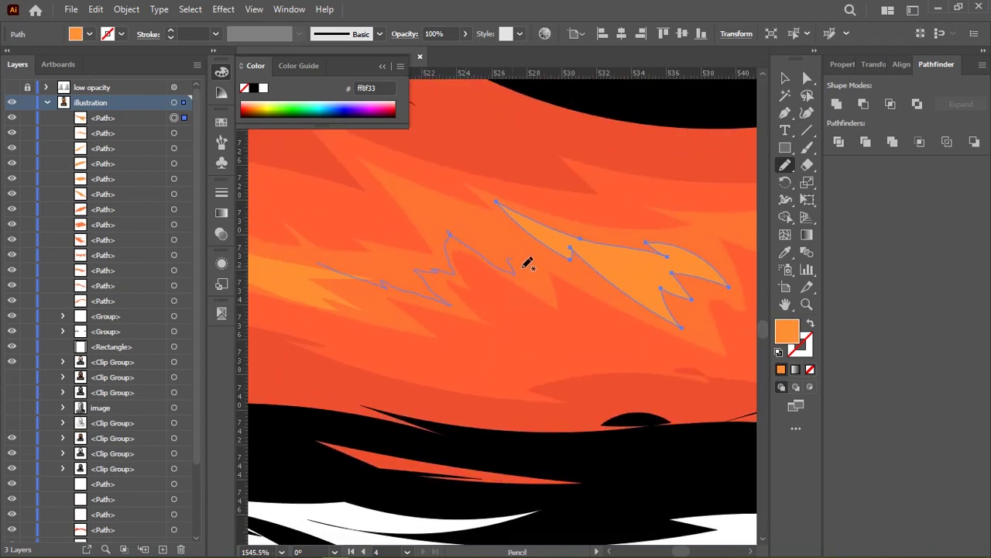
scroll(372, 260, "down", 10)
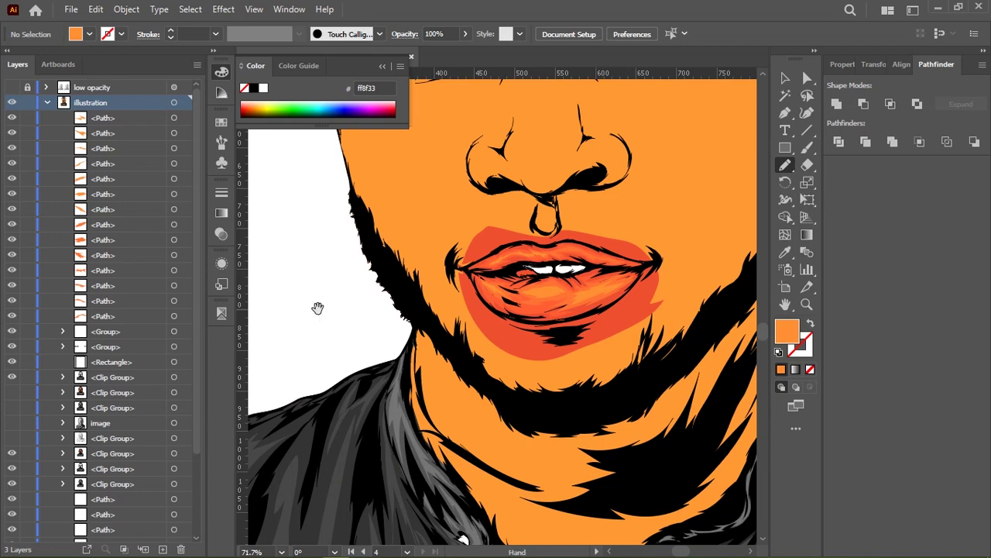
scroll(586, 270, "up", 2)
scroll(587, 270, "up", 5)
scroll(504, 266, "up", 3)
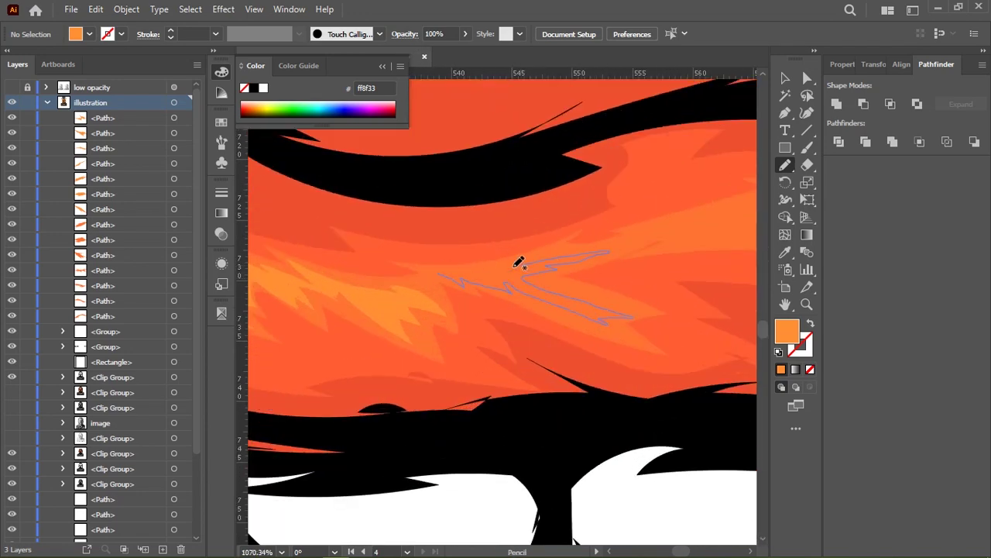
left_click_drag(433, 275, 424, 278)
scroll(417, 243, "right", 5)
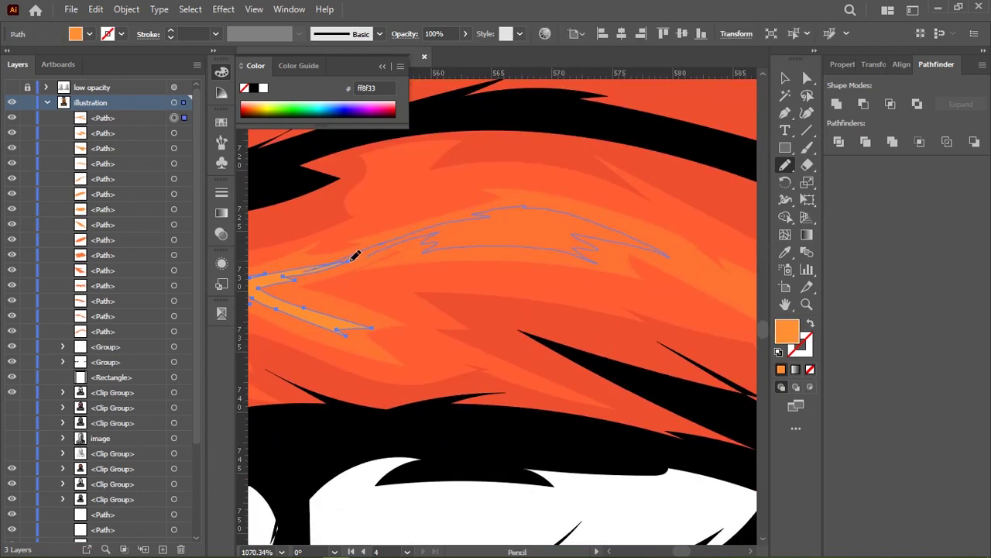
scroll(433, 248, "down", 5)
scroll(542, 279, "down", 2)
scroll(503, 202, "up", 4)
scroll(465, 209, "up", 3)
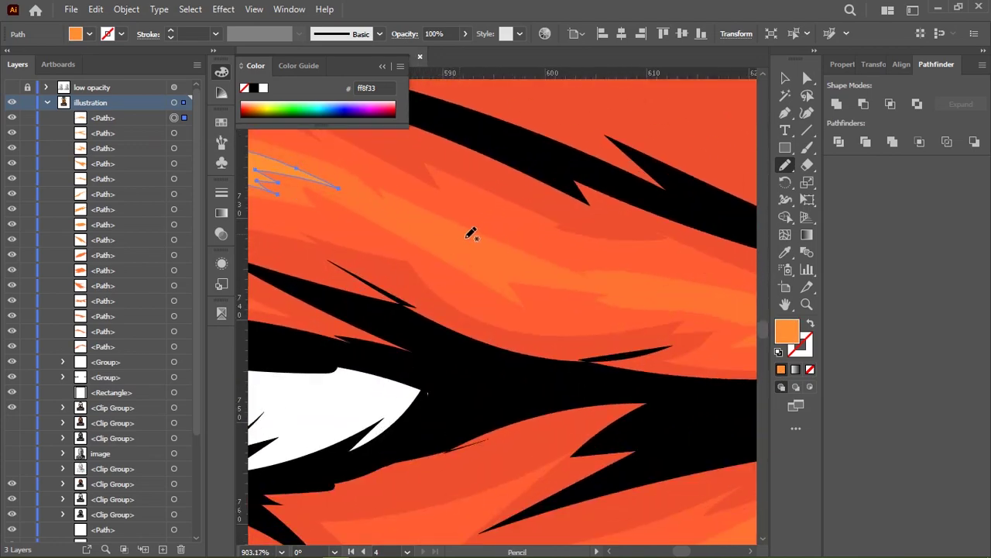
left_click_drag(309, 169, 303, 173)
scroll(635, 268, "down", 5)
scroll(565, 261, "up", 5)
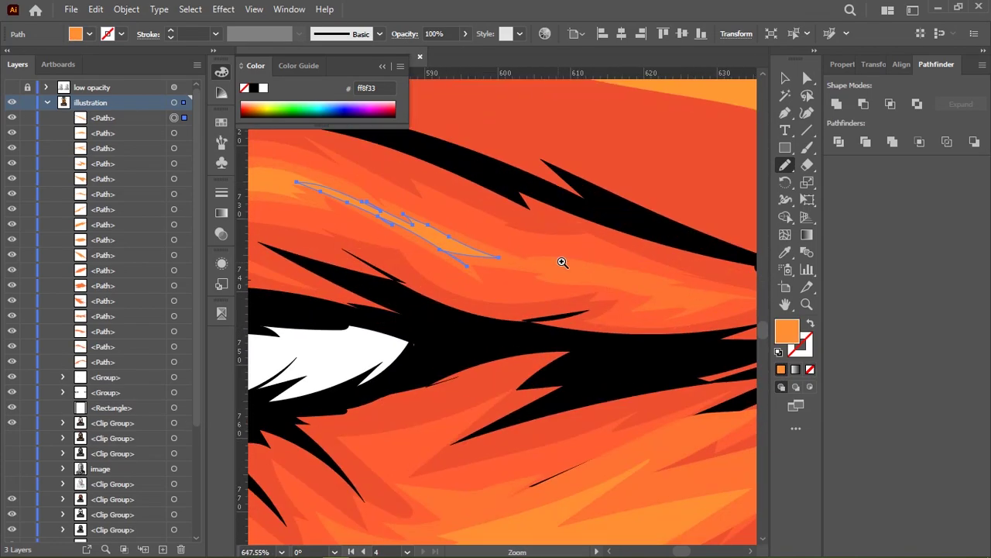
scroll(542, 261, "right", 3)
Hide the panels and draw a highlight shape below the teeth
key("Tab")
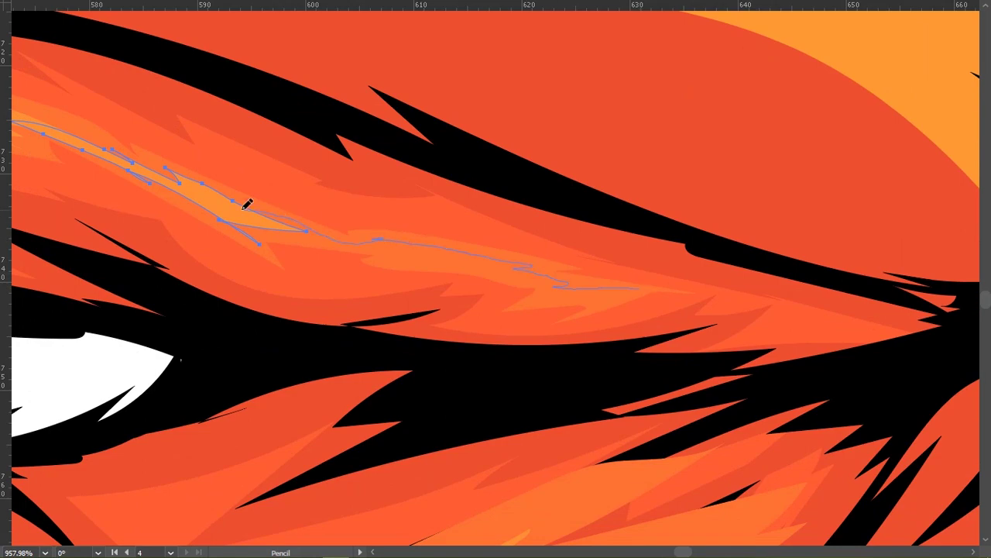
scroll(620, 243, "down", 3)
scroll(669, 199, "up", 2)
scroll(669, 199, "left", 3)
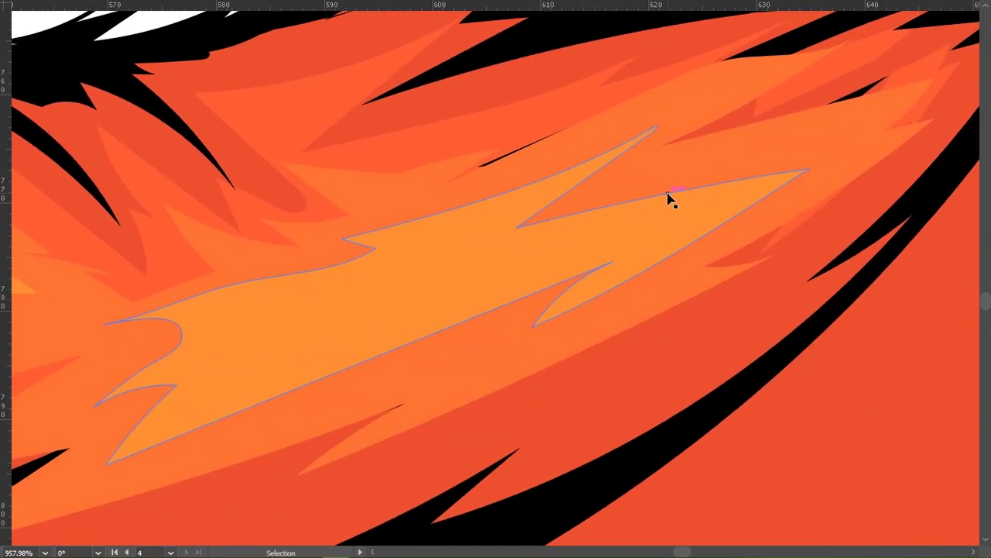
scroll(590, 172, "down", 5)
scroll(576, 210, "down", 3)
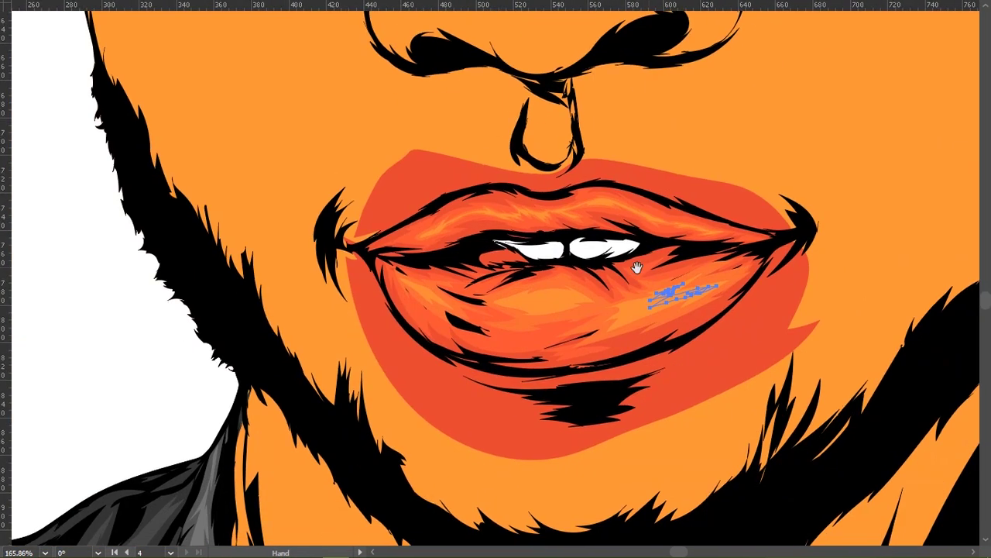
scroll(624, 276, "up", 1)
scroll(582, 307, "up", 2)
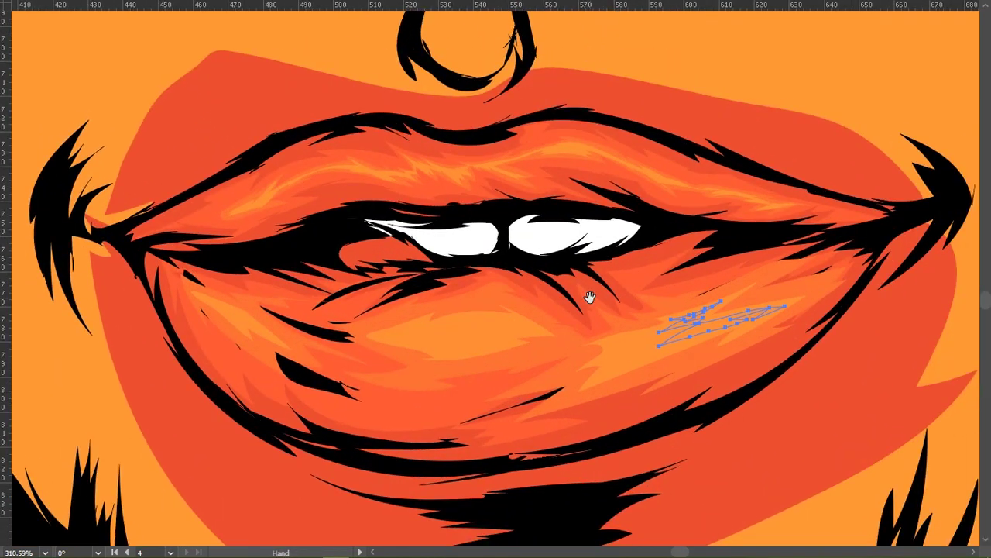
scroll(591, 287, "up", 4)
left_click_drag(741, 208, 739, 211)
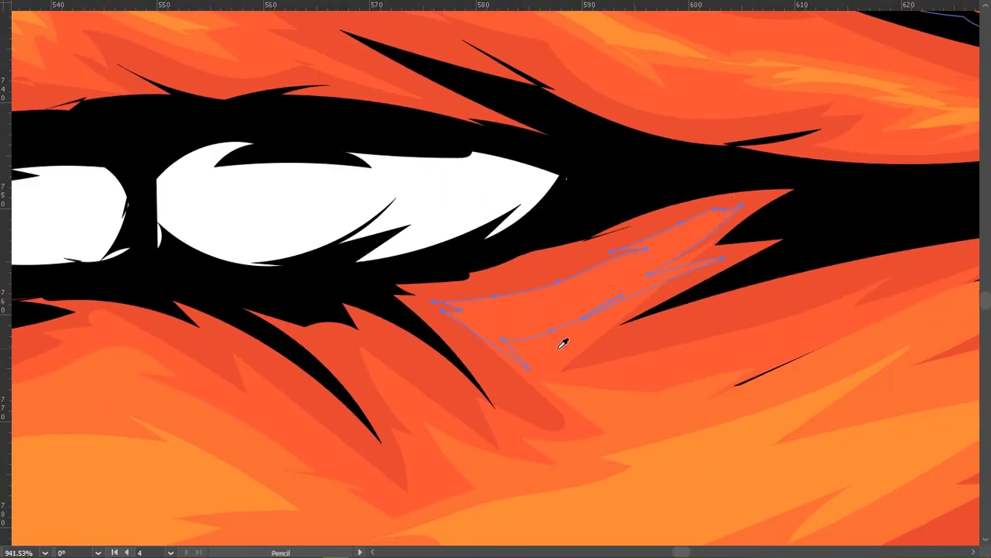
scroll(562, 341, "down", 5)
scroll(465, 259, "up", 6)
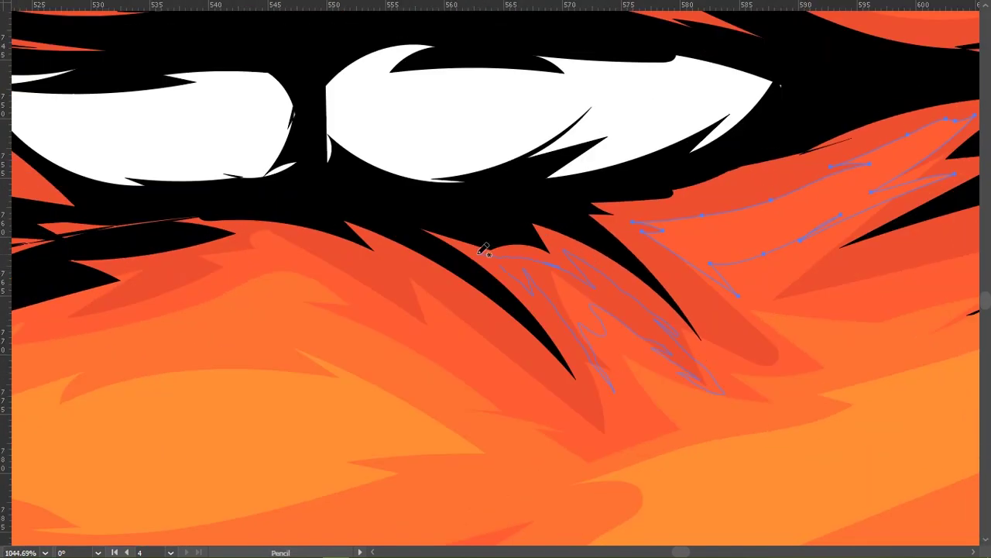
scroll(484, 249, "down", 5)
scroll(571, 255, "up", 6)
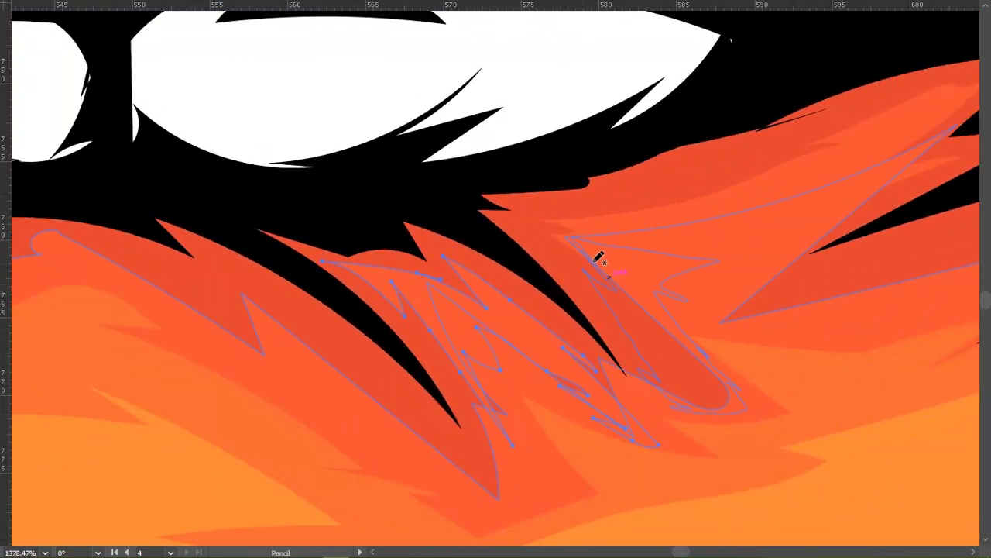
scroll(601, 259, "down", 4)
scroll(708, 255, "down", 1)
scroll(489, 336, "up", 2)
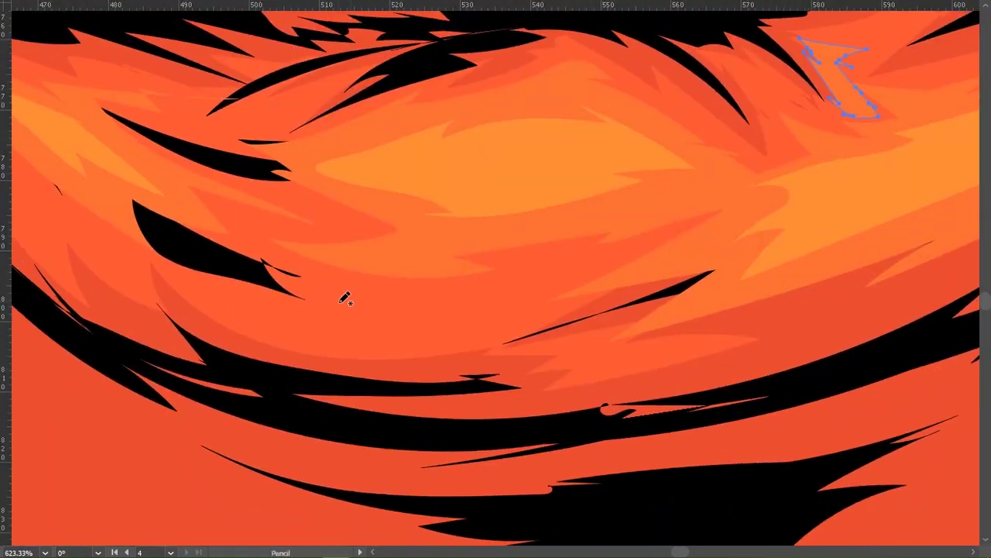
scroll(319, 280, "down", 5)
scroll(464, 343, "up", 3)
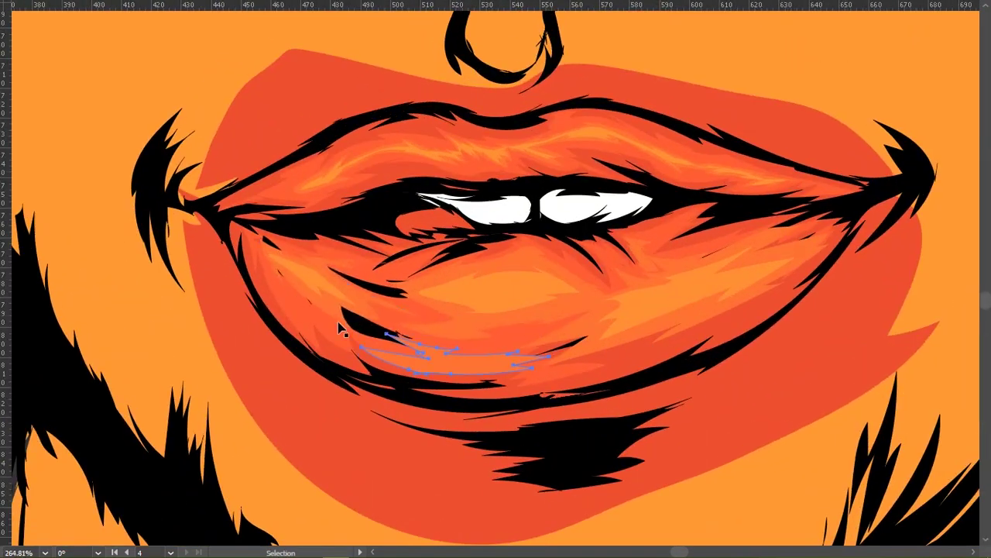
Draw several more highlight shapes across the lower-left and middle of the lower lip
key("v")
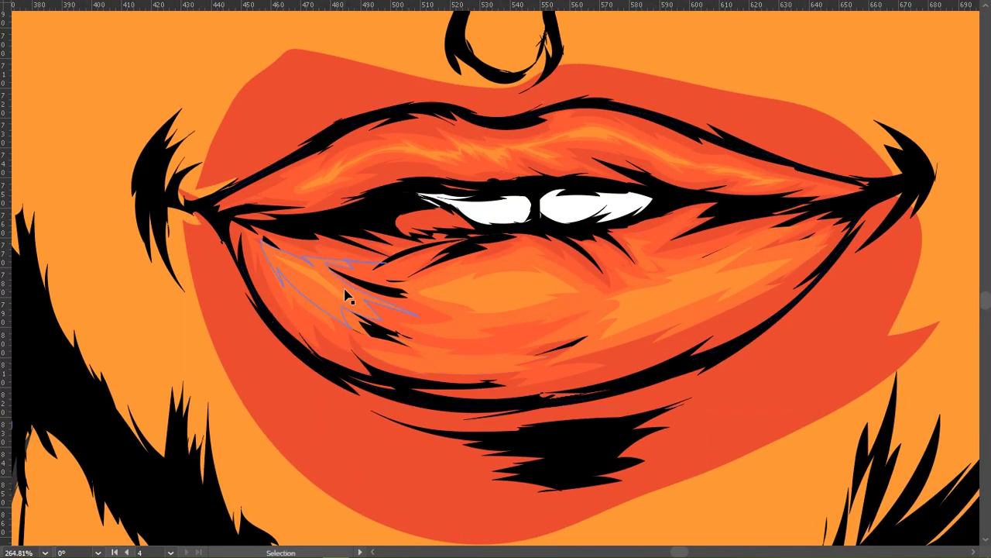
scroll(327, 286, "down", 3)
scroll(405, 244, "up", 5)
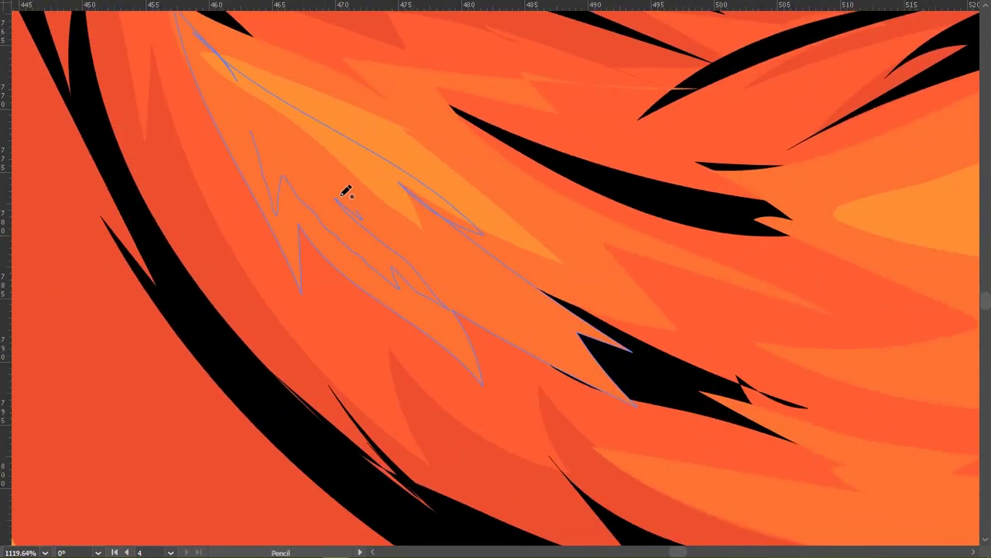
left_click_drag(346, 193, 350, 198)
scroll(538, 213, "down", 2)
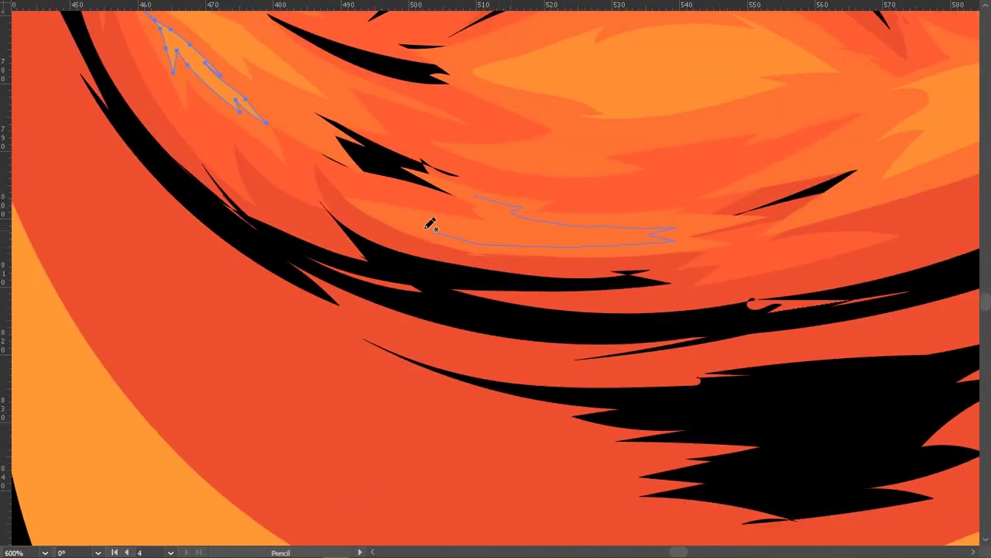
left_click_drag(430, 224, 436, 231)
scroll(522, 266, "up", 3)
scroll(255, 144, "right", 2)
left_click_drag(519, 243, 447, 261)
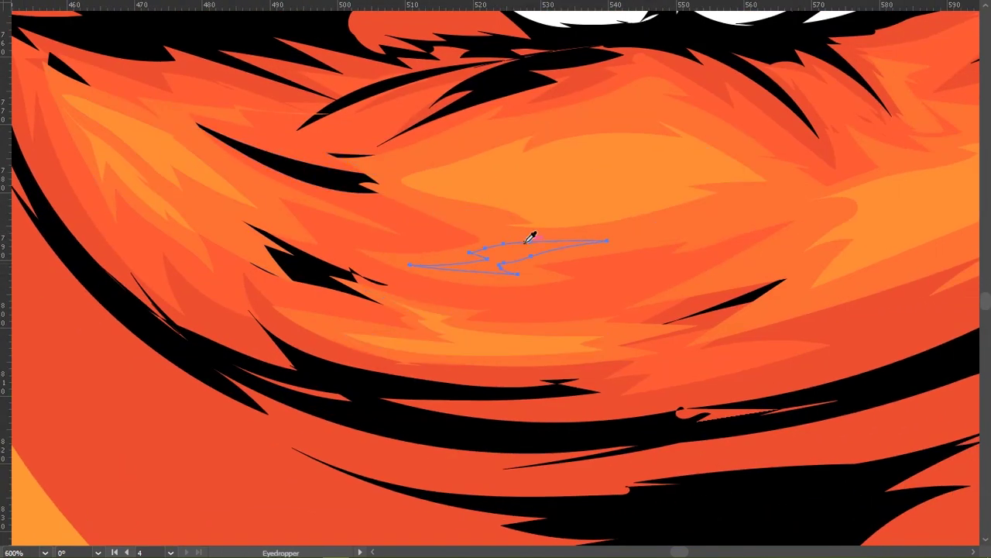
scroll(500, 248, "right", 5)
left_click_drag(593, 237, 597, 194)
left_click_drag(698, 207, 679, 174)
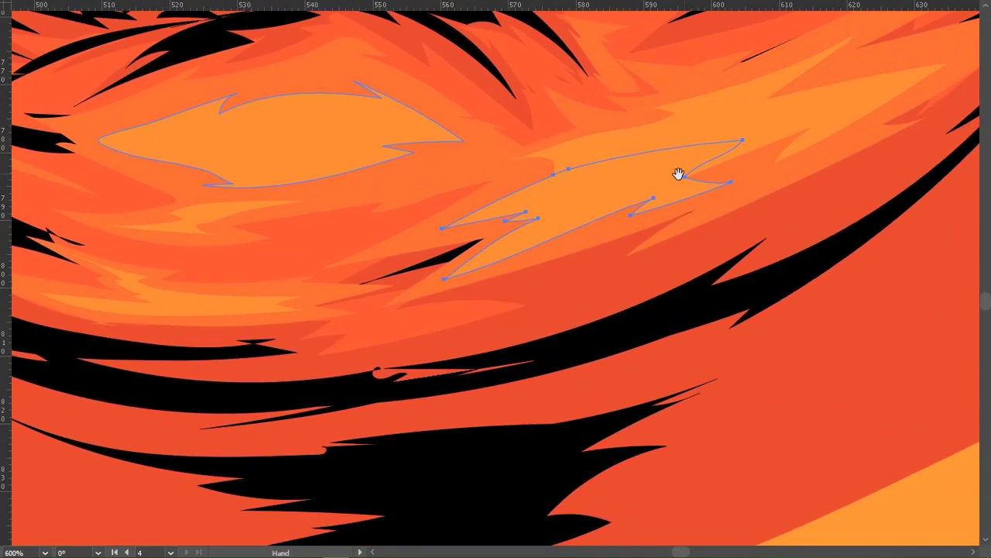
scroll(679, 174, "up", 3)
scroll(630, 221, "up", 3)
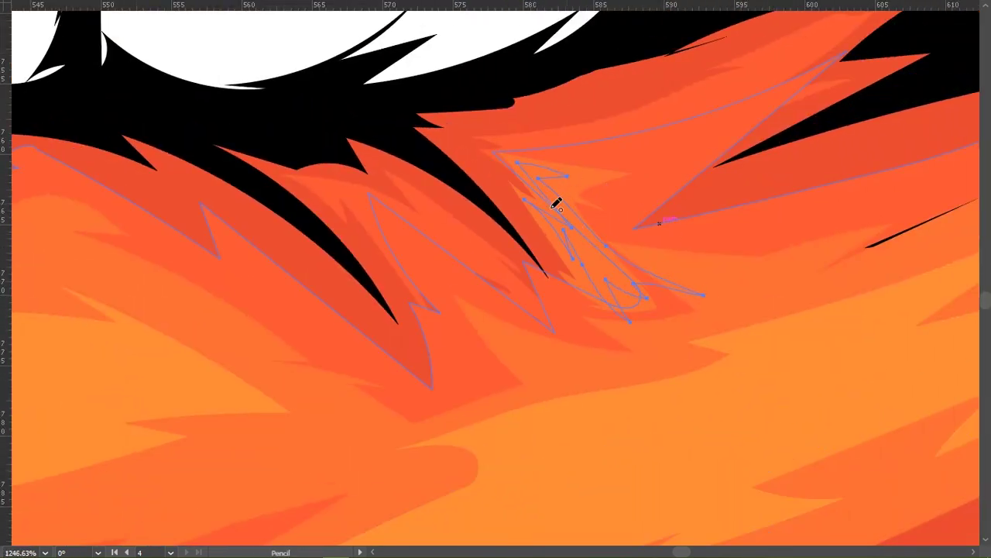
scroll(556, 203, "down", 3)
scroll(638, 232, "up", 5)
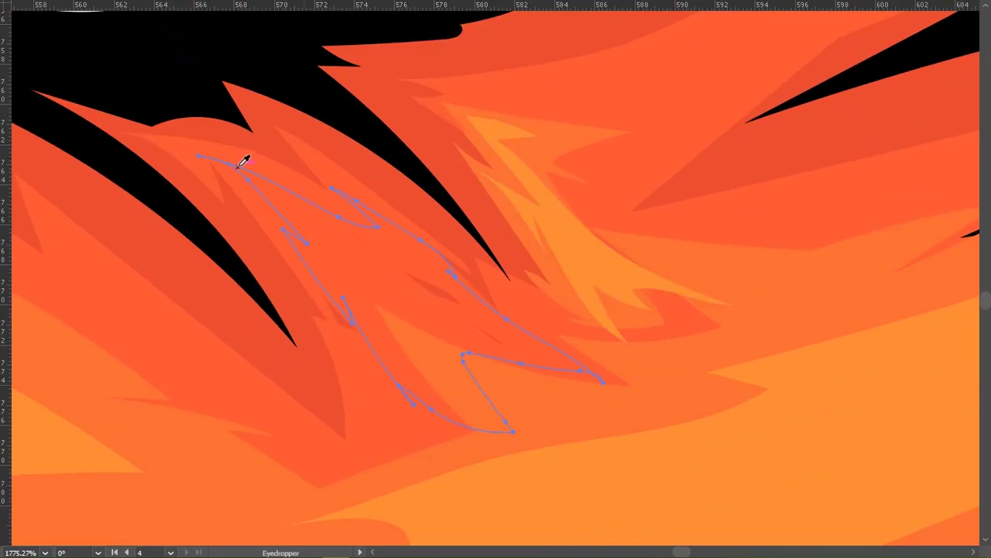
Fill the new shape with a sampled lighter orange and zoom in on the lips
left_click(546, 265)
key("v")
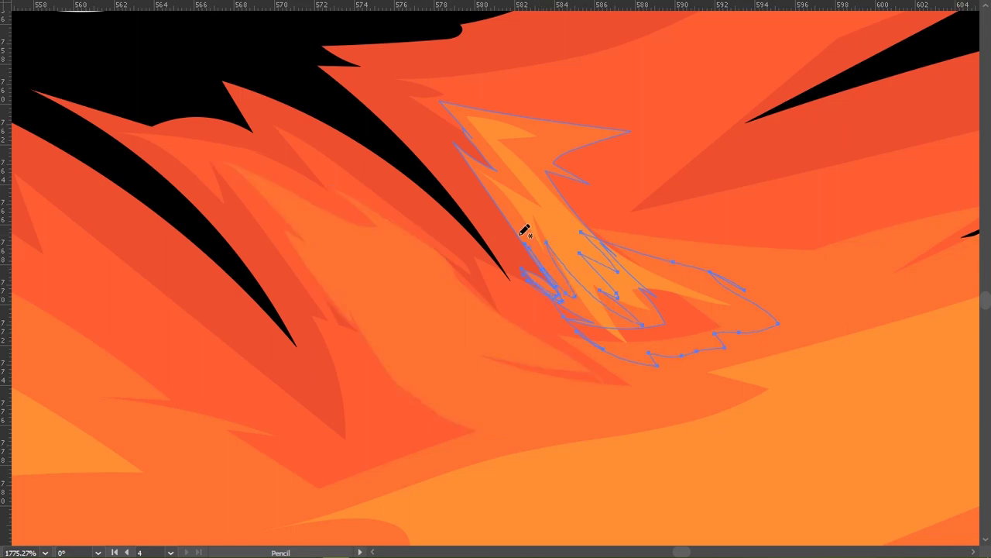
key("v")
key("i")
scroll(553, 199, "down", 5)
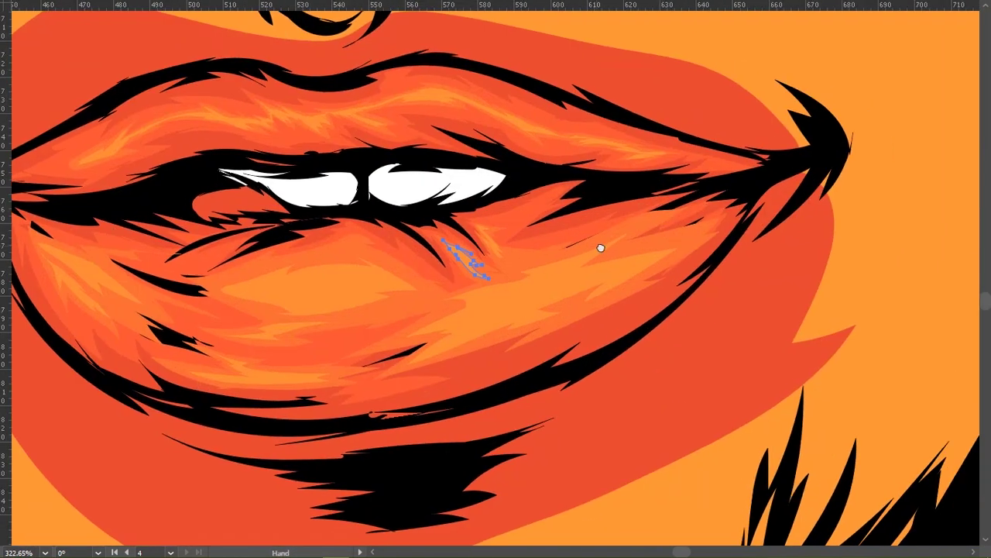
scroll(596, 204, "up", 4)
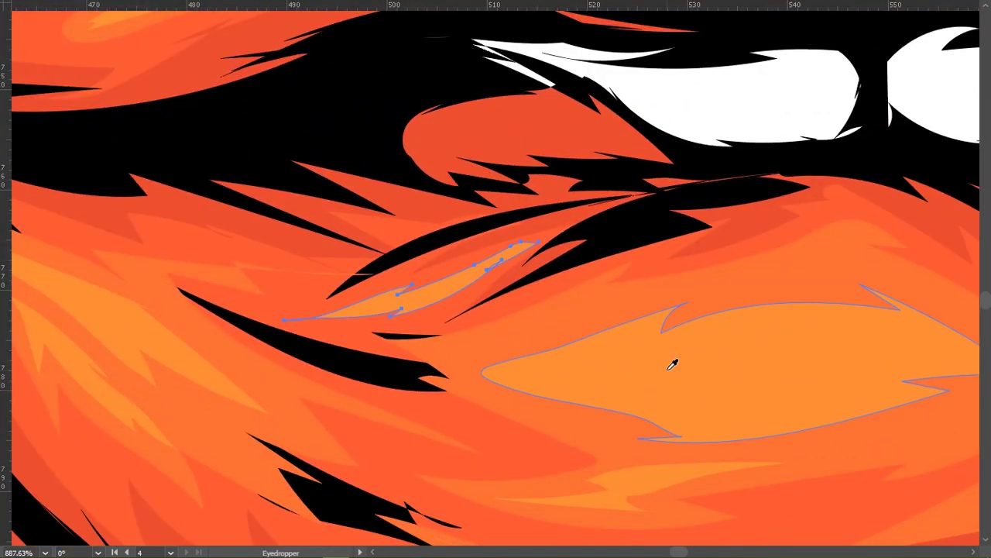
key("z")
mouse_move(673, 365)
left_mouse_down()
mouse_move(549, 265)
mouse_move(589, 265)
left_mouse_up()
Draw two more thin #ffa033 highlight strokes on the lower lip, then restore the panels
key("n")
left_click_drag(705, 277, 625, 343)
scroll(680, 279, "down", 5)
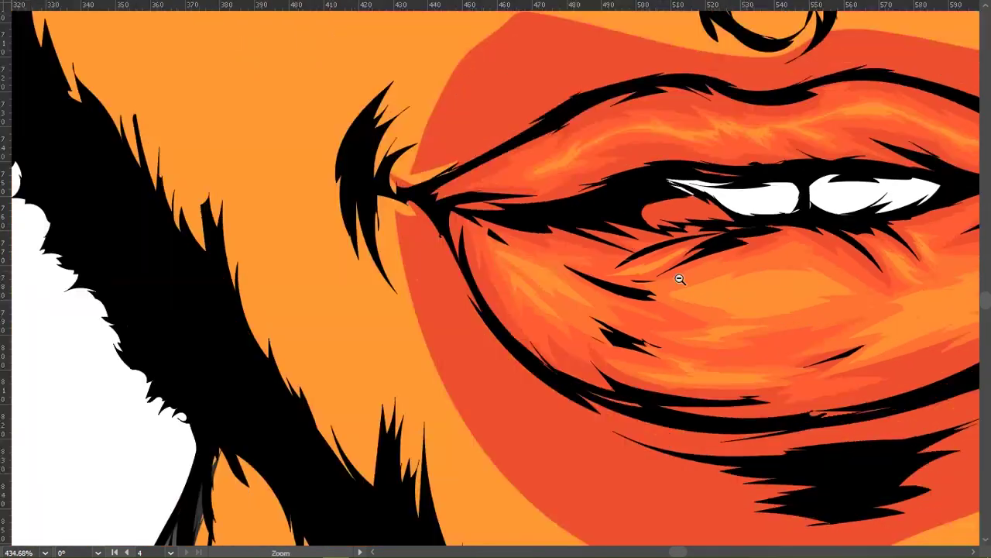
scroll(659, 277, "up", 5)
left_click_drag(651, 252, 584, 285)
scroll(517, 237, "down", 5)
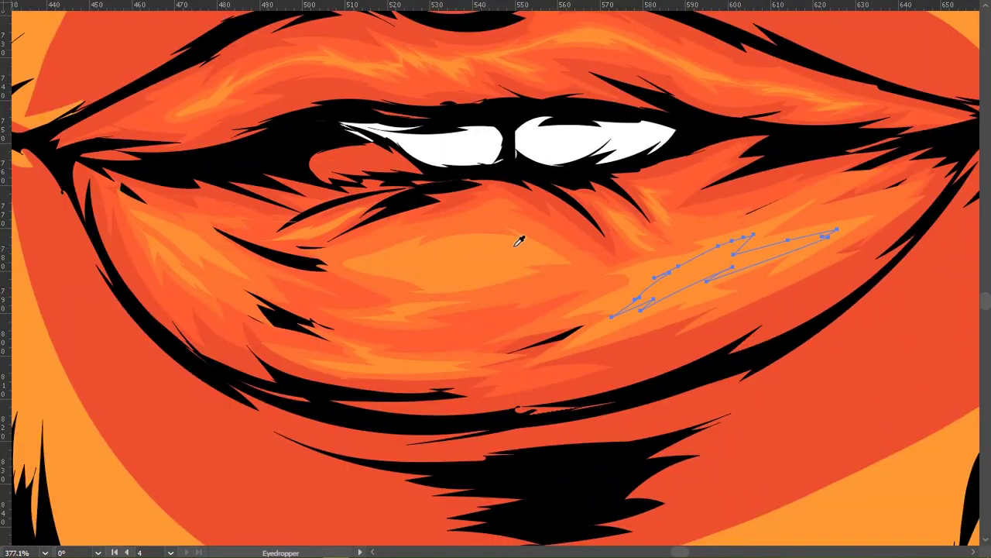
key("Tab")
Set the fill colour to light orange #fcaf63
double_click(785, 327)
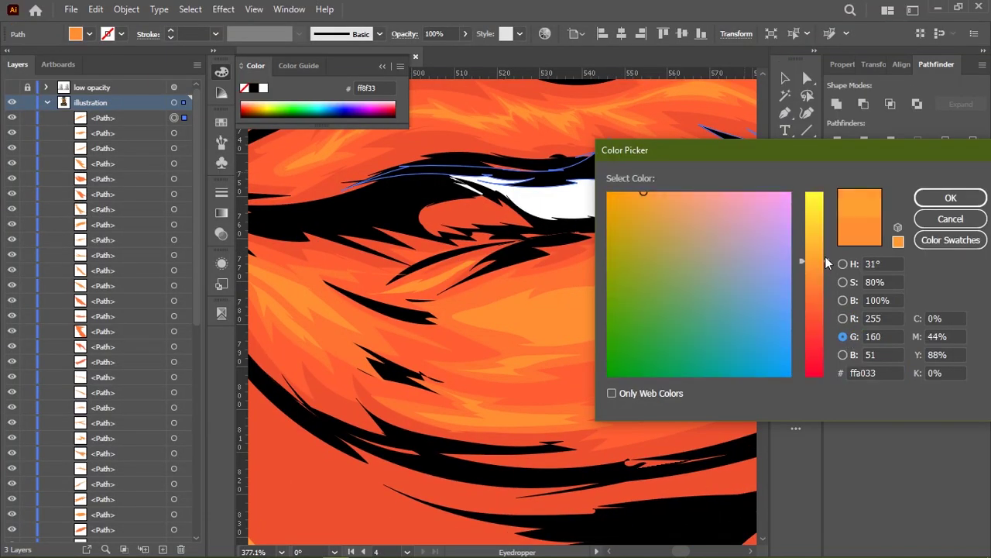
left_click(843, 354)
left_click(843, 264)
key("Return")
Draw the first pale #fcaf63 highlight streaks across the lower lip with the Pencil
scroll(545, 431, "down", 3)
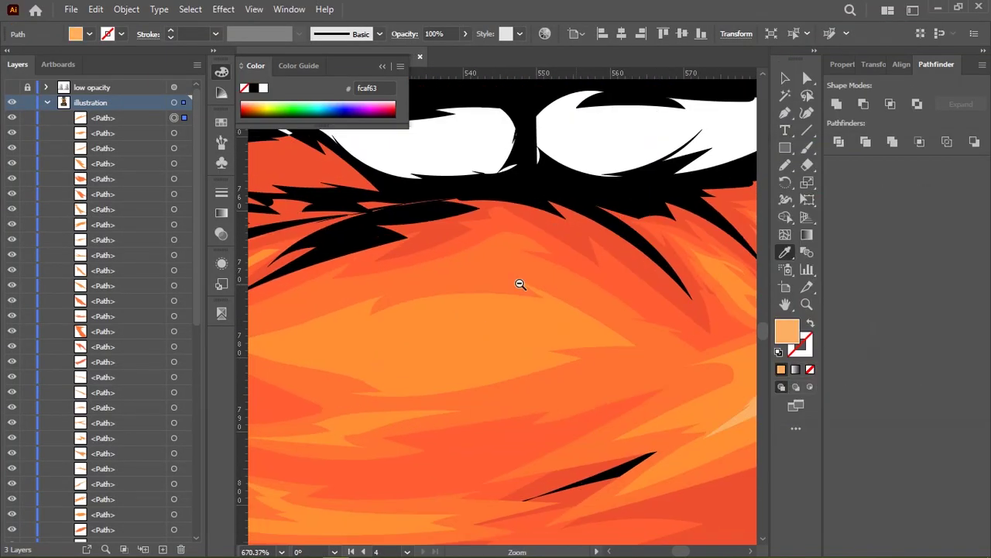
scroll(626, 328, "down", 5)
scroll(542, 271, "up", 5)
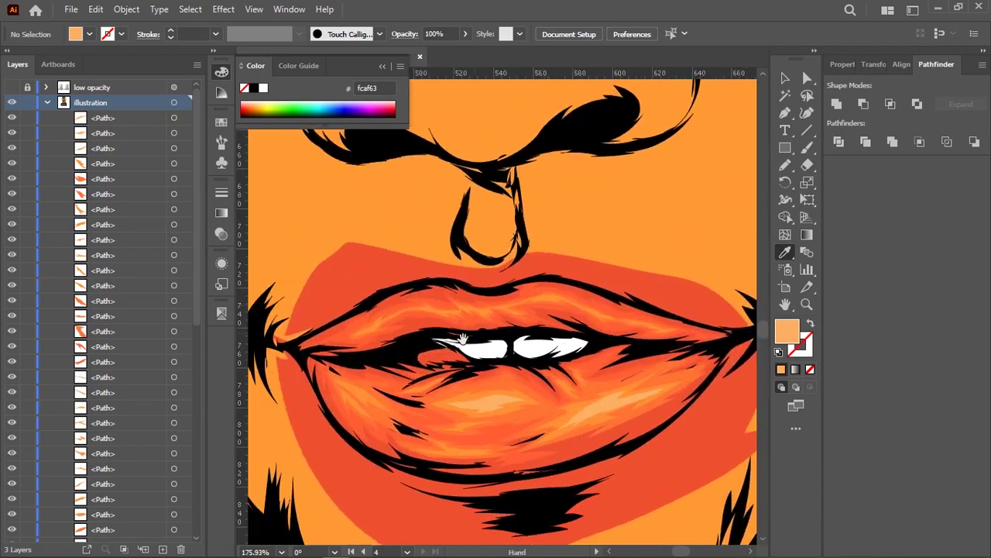
scroll(563, 320, "up", 5)
scroll(465, 295, "up", 3)
key("n")
scroll(484, 298, "down", 3)
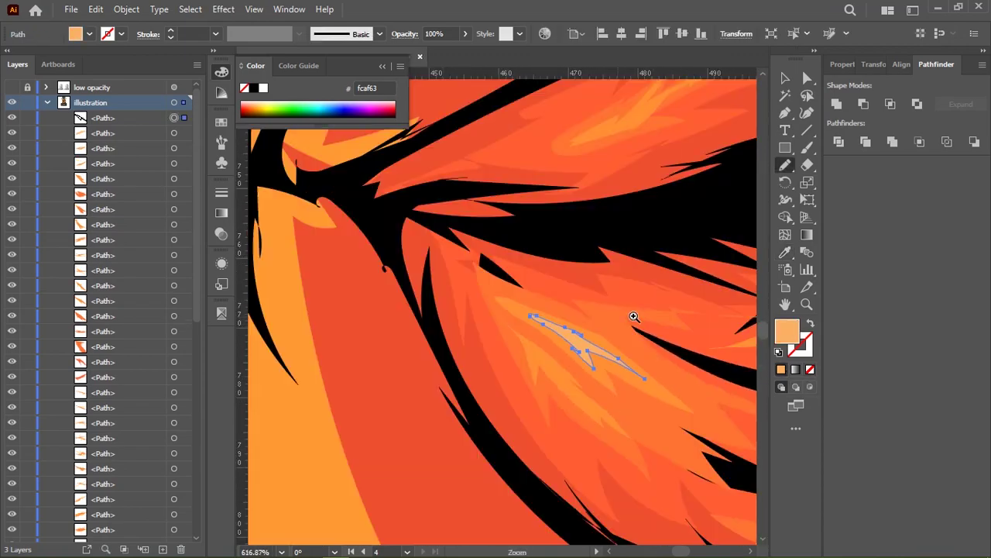
scroll(504, 259, "down", 3)
scroll(505, 405, "up", 5)
scroll(680, 252, "up", 1)
left_click_drag(680, 251, 438, 338)
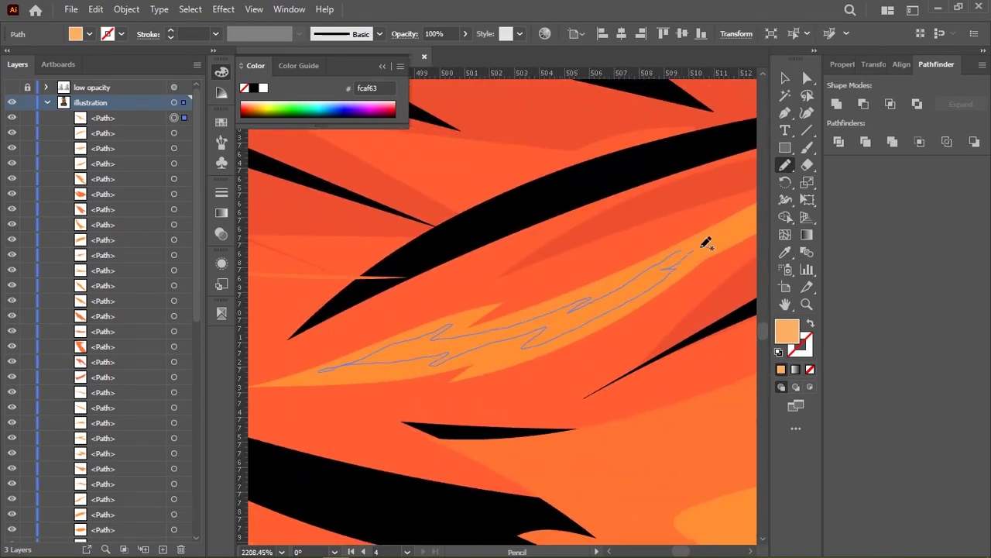
scroll(707, 243, "down", 8)
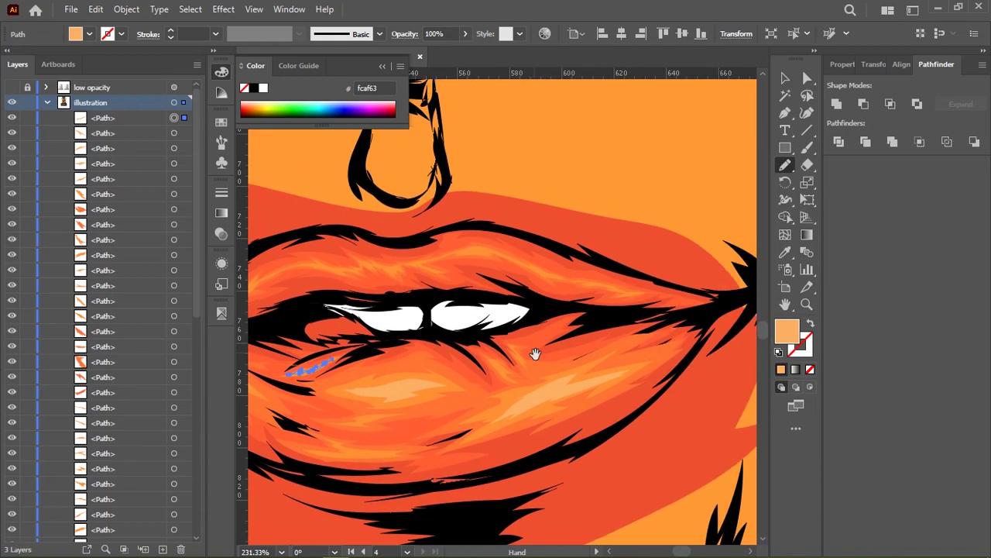
scroll(534, 349, "up", 6)
scroll(413, 268, "up", 3)
left_click_drag(363, 228, 594, 448)
scroll(618, 315, "down", 8)
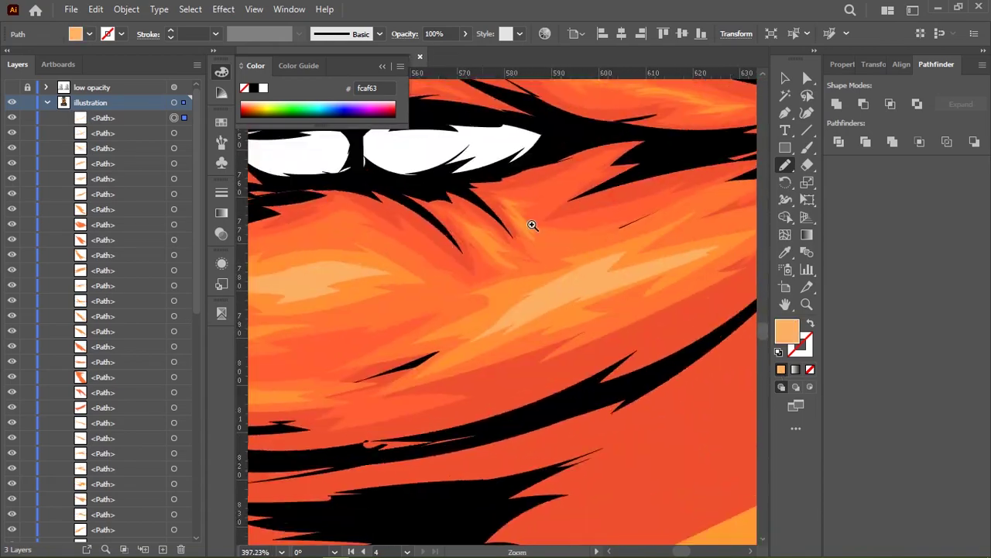
scroll(534, 223, "up", 9)
left_click_drag(306, 237, 434, 372)
scroll(421, 350, "down", 9)
scroll(562, 348, "up", 12)
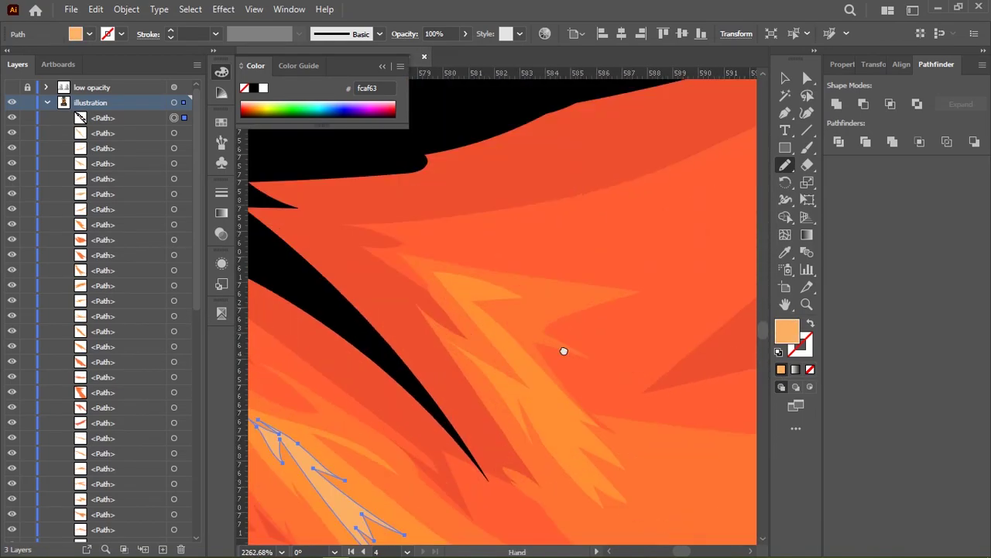
left_click_drag(444, 293, 536, 325)
left_click_drag(415, 269, 372, 252)
scroll(597, 225, "down", 6)
scroll(543, 271, "down", 2)
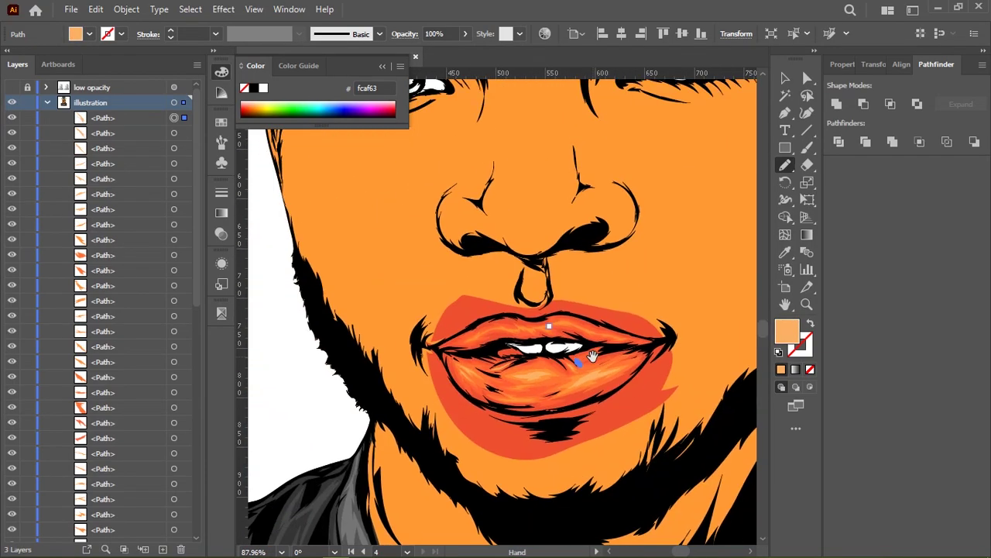
scroll(636, 248, "up", 6)
scroll(637, 248, "up", 2)
left_click_drag(340, 292, 523, 274)
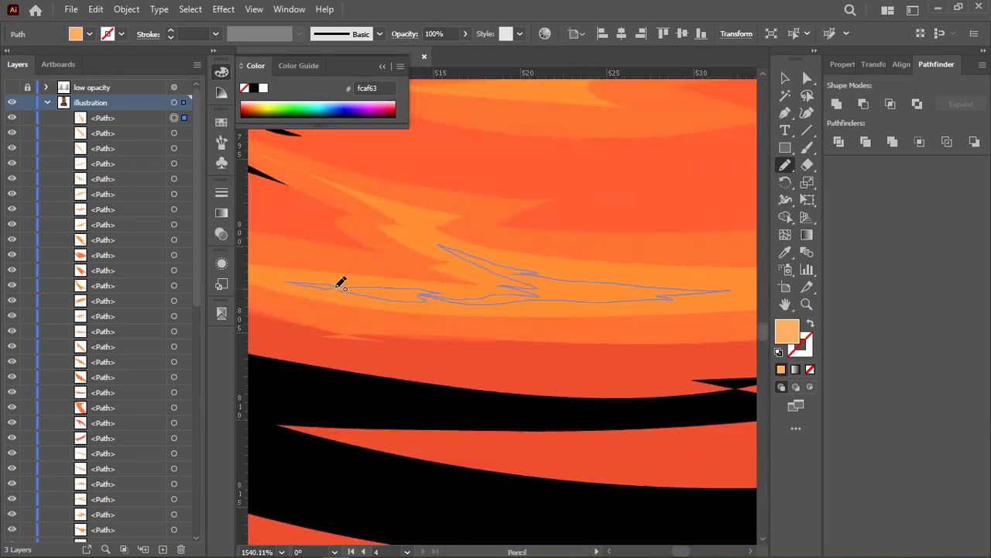
scroll(633, 289, "down", 8)
scroll(550, 281, "down", 3)
scroll(564, 286, "down", 2)
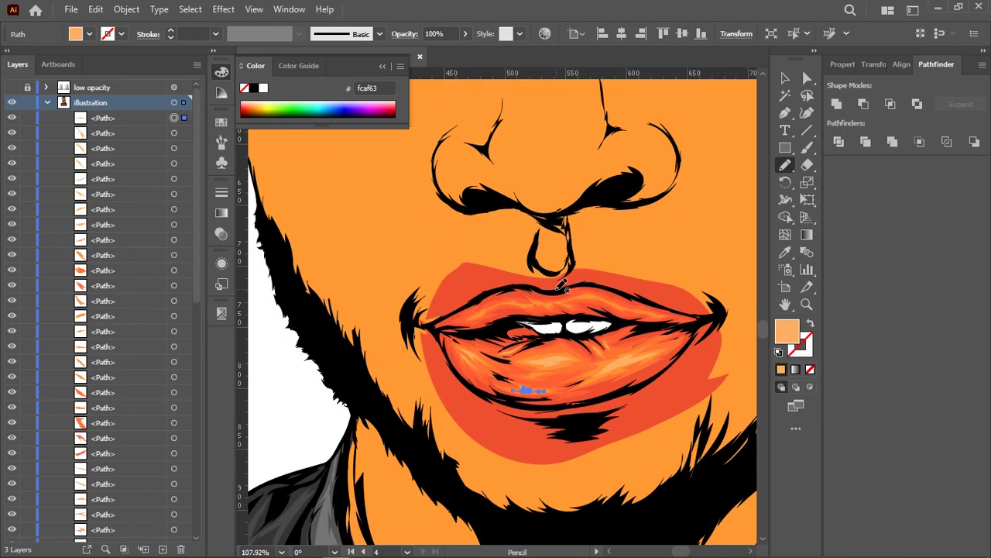
scroll(563, 286, "down", 2)
scroll(460, 256, "up", 3)
scroll(457, 271, "up", 2)
scroll(454, 288, "down", 2)
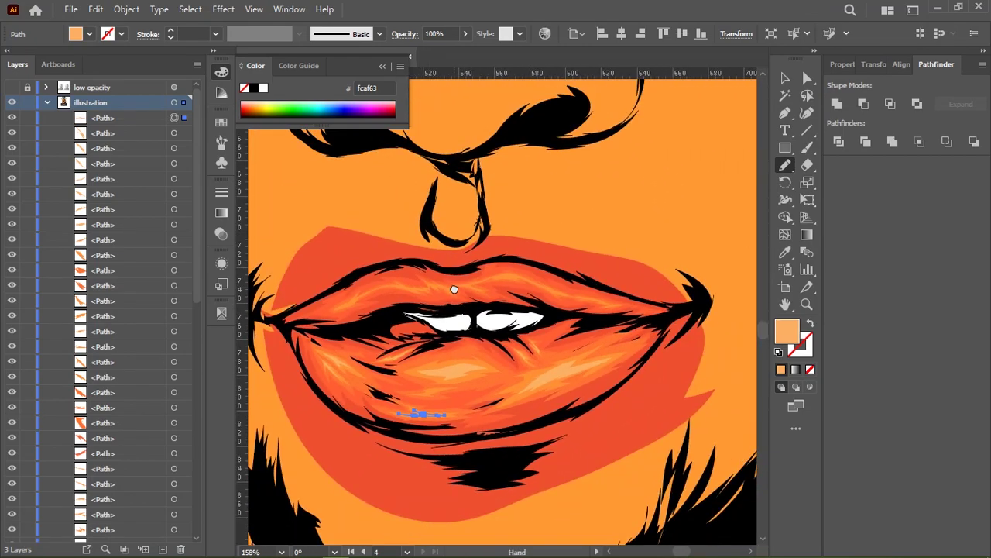
scroll(455, 288, "up", 2)
scroll(464, 287, "down", 1)
scroll(587, 276, "up", 2)
scroll(626, 271, "up", 7)
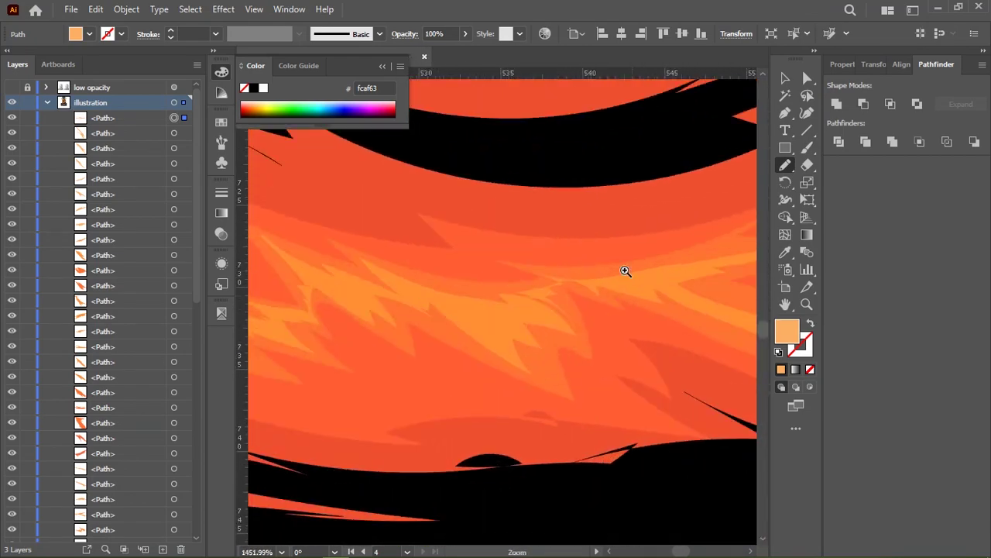
scroll(475, 302, "up", 2)
Add more small jagged, wavy and angled light-orange highlight shapes on the lips
left_click_drag(471, 327, 473, 330)
scroll(527, 239, "down", 8)
scroll(519, 330, "up", 3)
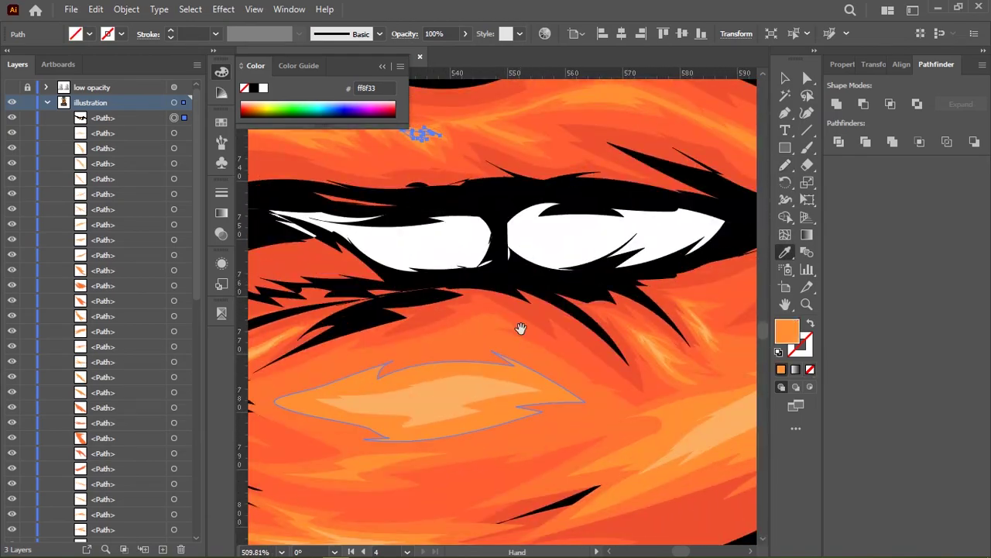
scroll(544, 341, "up", 2)
scroll(544, 273, "up", 1)
scroll(544, 273, "up", 5)
key("n")
left_click_drag(663, 183, 520, 205)
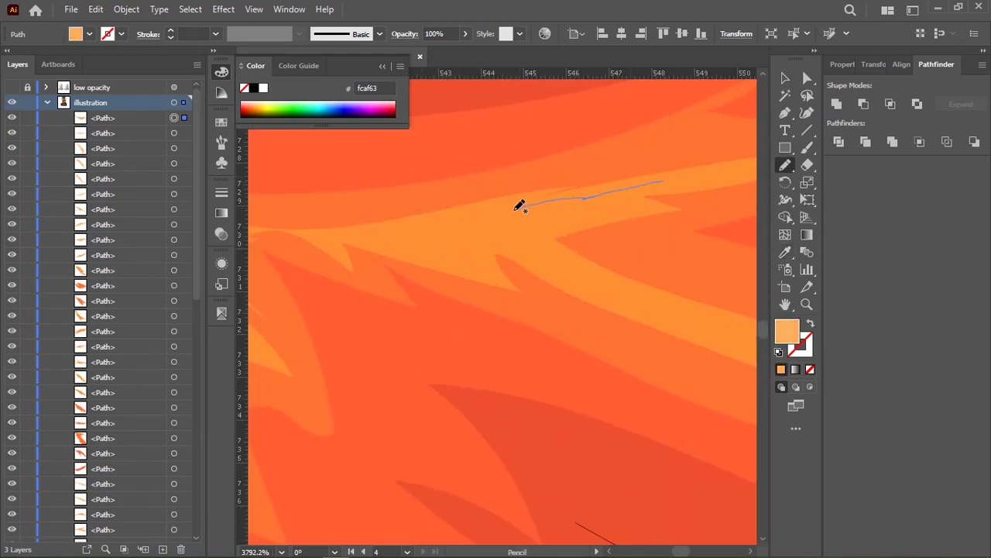
left_click_drag(635, 195, 619, 270)
scroll(620, 271, "down", 5)
scroll(522, 237, "down", 2)
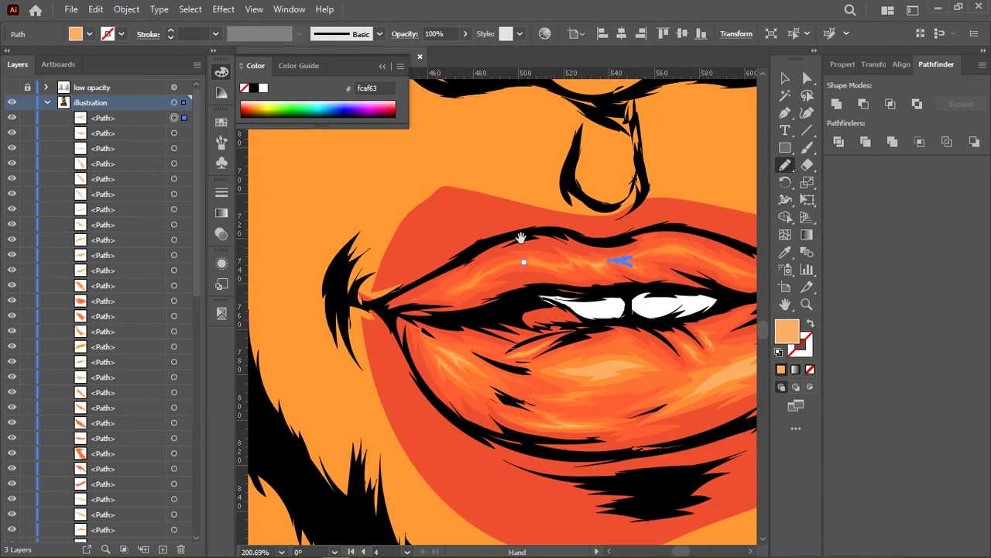
scroll(385, 265, "up", 7)
left_click_drag(314, 252, 564, 378)
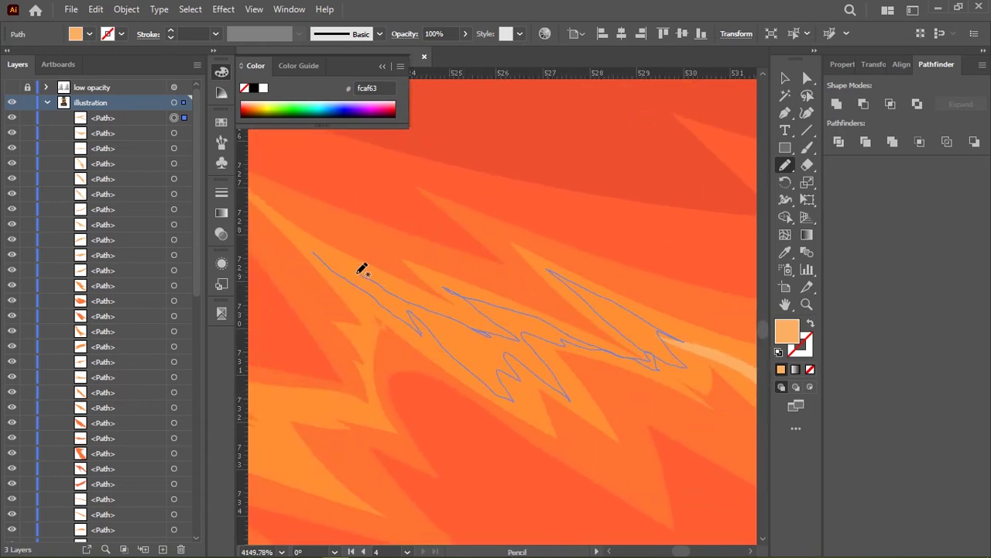
left_click(781, 370)
scroll(480, 276, "down", 5)
scroll(431, 276, "up", 4)
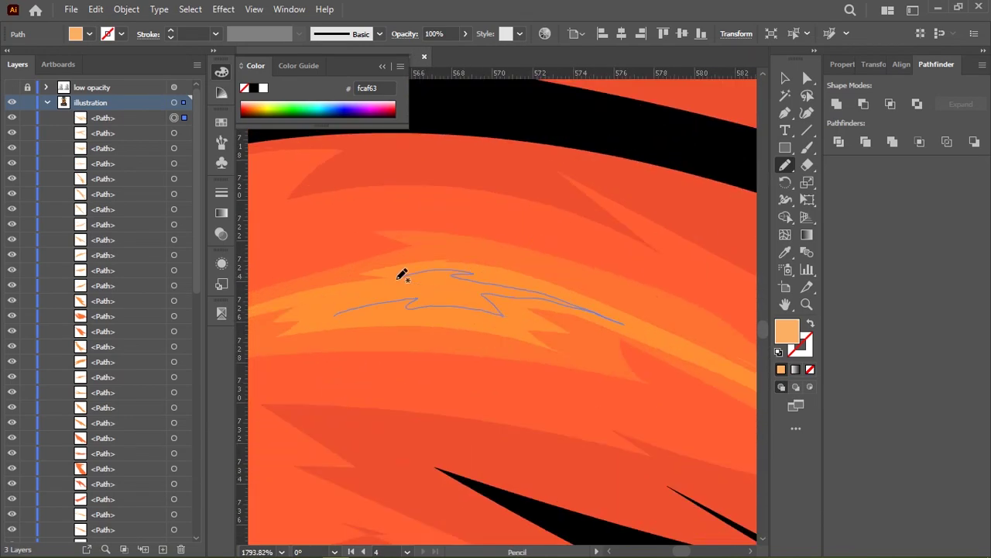
left_click_drag(402, 274, 403, 274)
scroll(450, 325, "down", 5)
scroll(511, 256, "up", 5)
scroll(511, 257, "up", 2)
left_click_drag(496, 288, 561, 280)
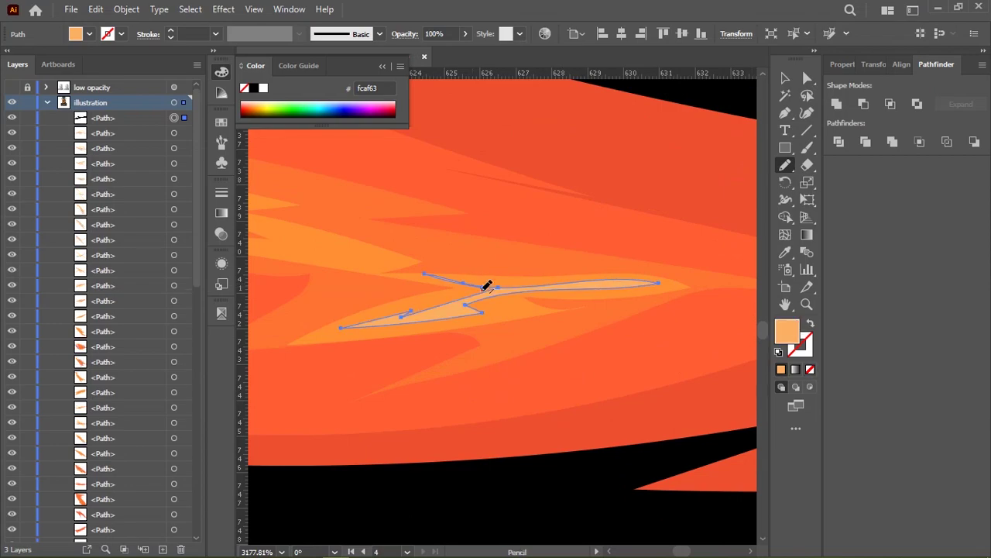
scroll(486, 286, "down", 5)
scroll(566, 150, "up", 4)
left_click_drag(566, 150, 538, 195)
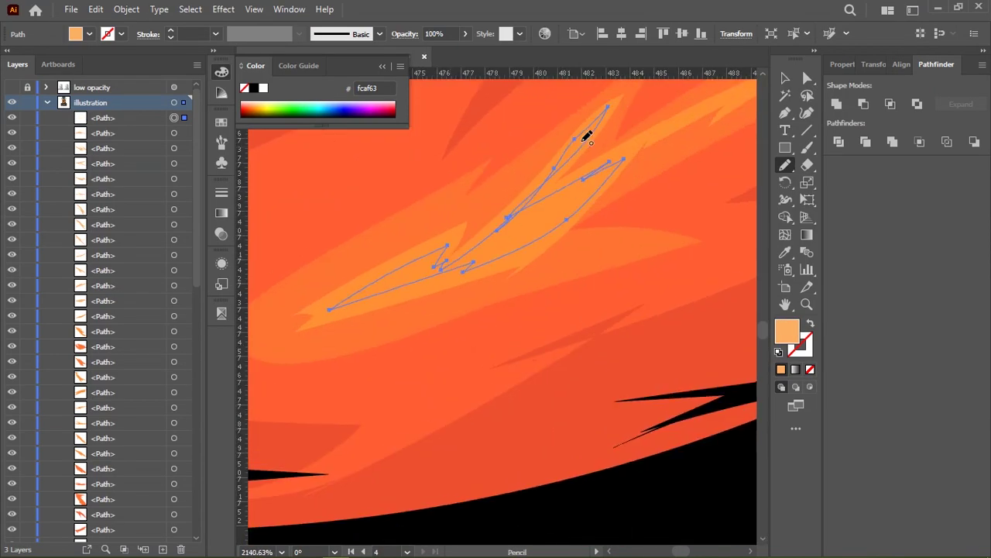
scroll(588, 137, "down", 5)
scroll(329, 256, "up", 4)
scroll(533, 256, "up", 1)
left_click_drag(303, 211, 538, 268)
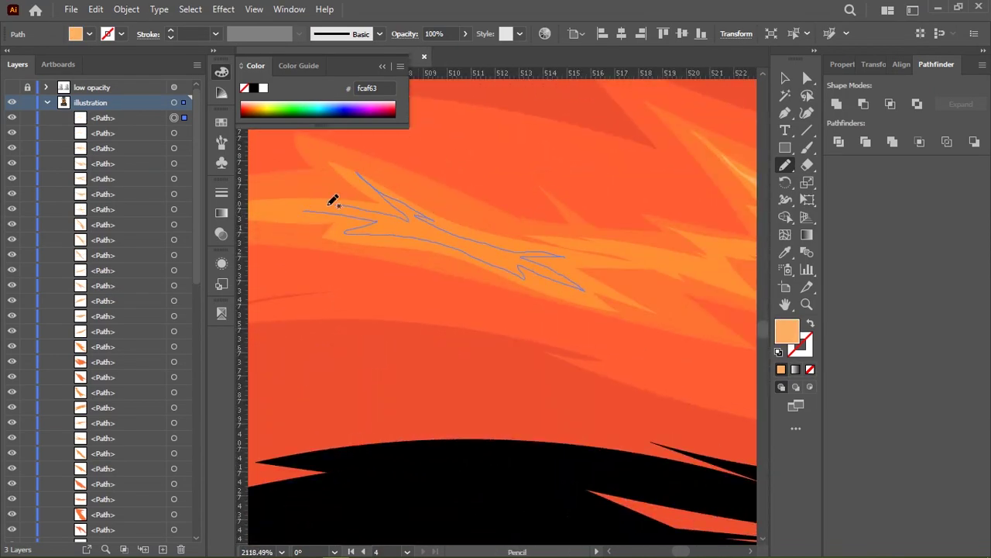
scroll(631, 248, "down", 5)
scroll(576, 230, "up", 4)
scroll(575, 230, "up", 2)
left_click_drag(398, 268, 550, 277)
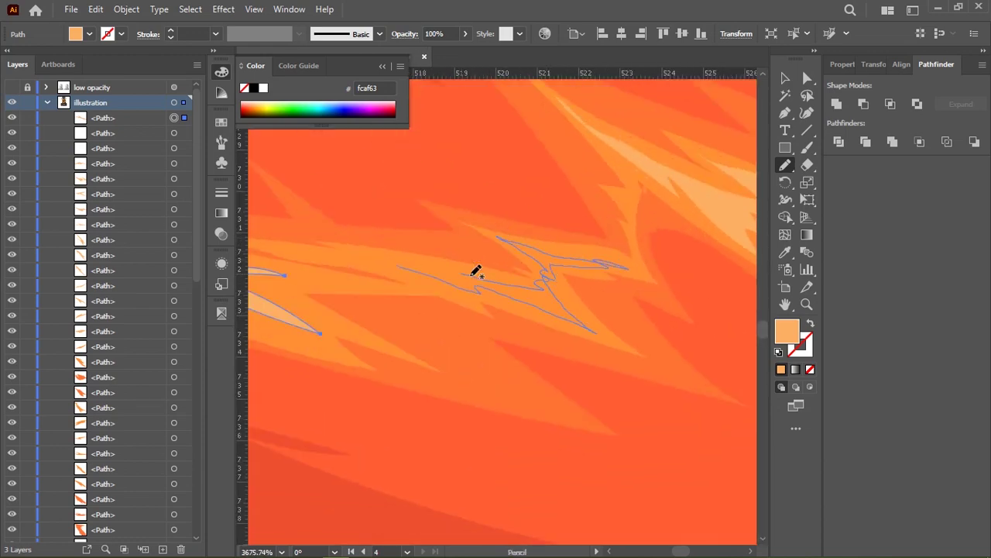
scroll(611, 270, "down", 2)
left_click_drag(475, 271, 391, 316)
scroll(573, 286, "down", 2)
scroll(573, 287, "down", 1)
scroll(474, 294, "up", 3)
scroll(474, 295, "up", 1)
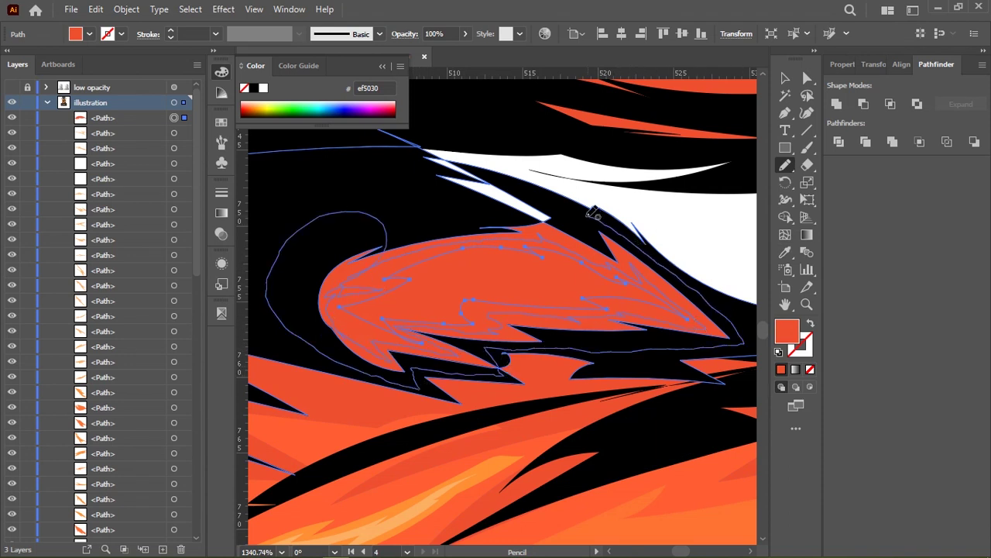
Fill the lip shape beside the teeth with darker red cc422b
key("i")
double_click(787, 331)
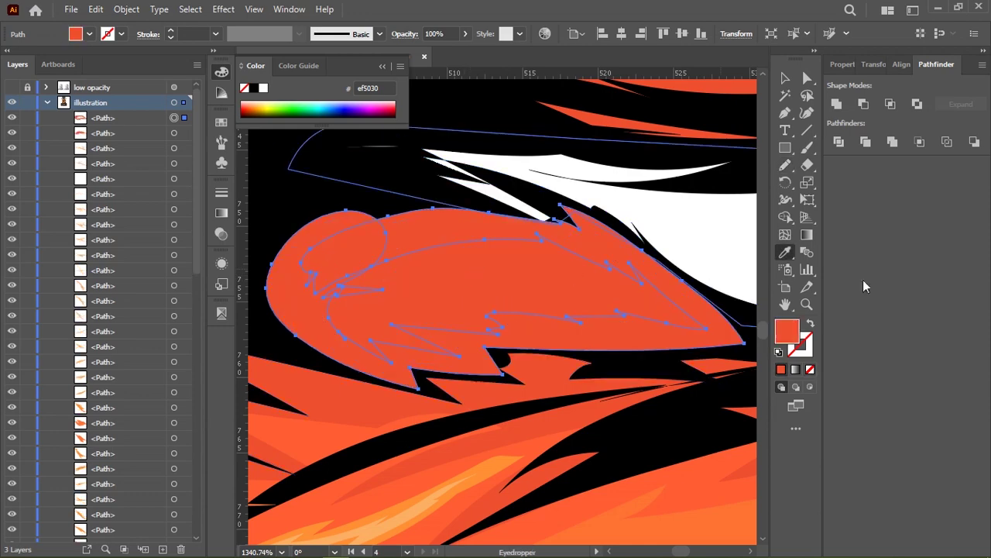
left_click(952, 194)
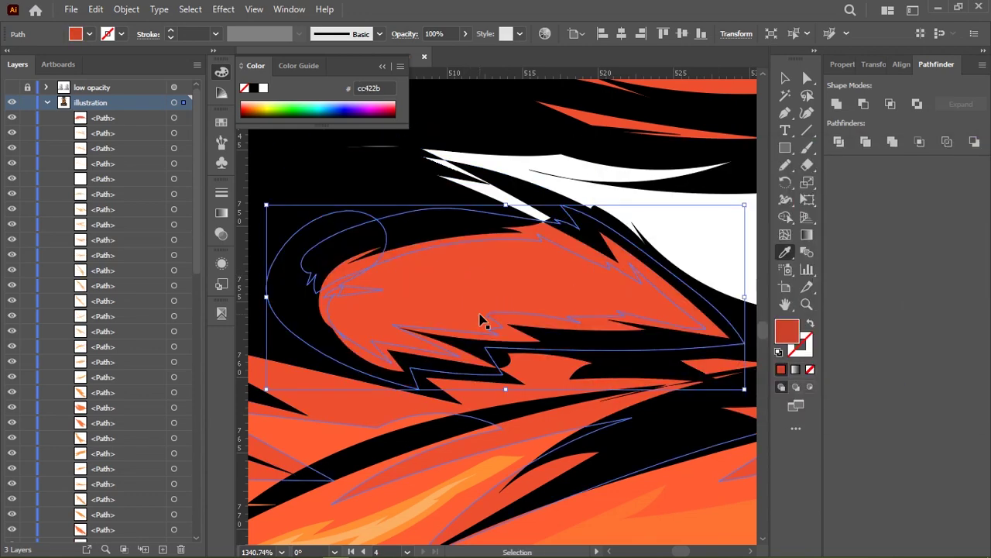
left_click(464, 274)
scroll(480, 233, "down", 5)
scroll(491, 193, "up", 3)
scroll(491, 193, "up", 2)
key("ctrl+a")
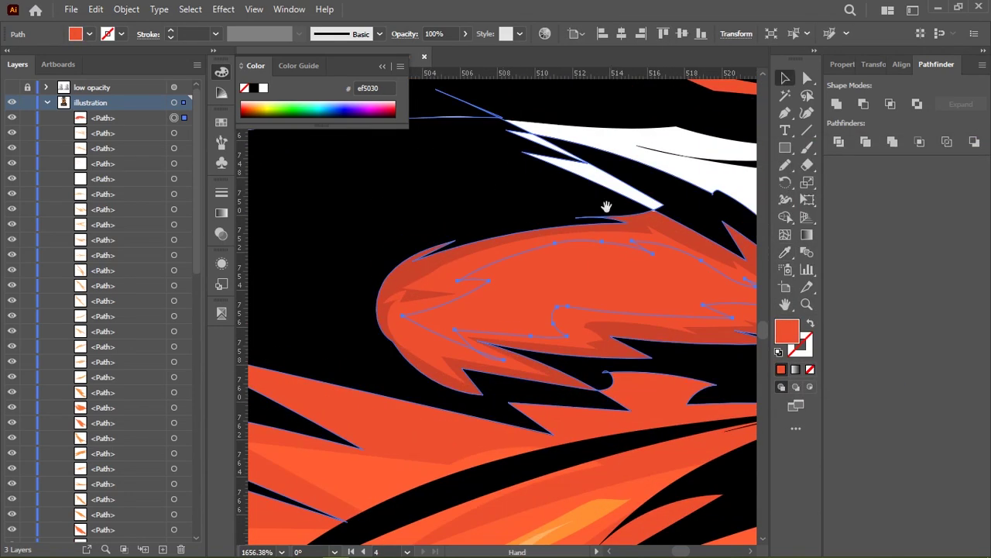
key("n")
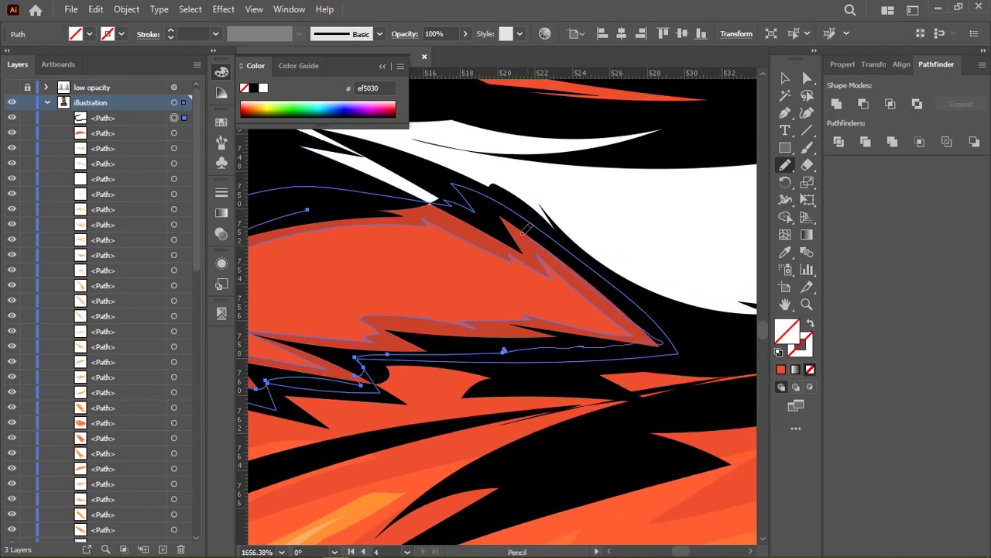
Refill the shape with red ef4432, then darken its fill in the Color Picker
key("i")
double_click(787, 331)
left_click(843, 318)
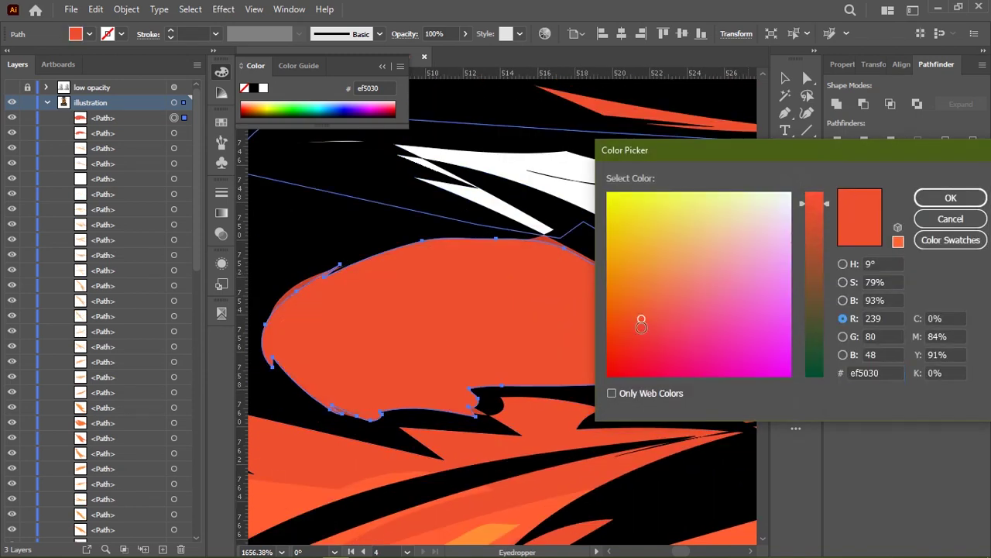
left_click(934, 197)
key("a")
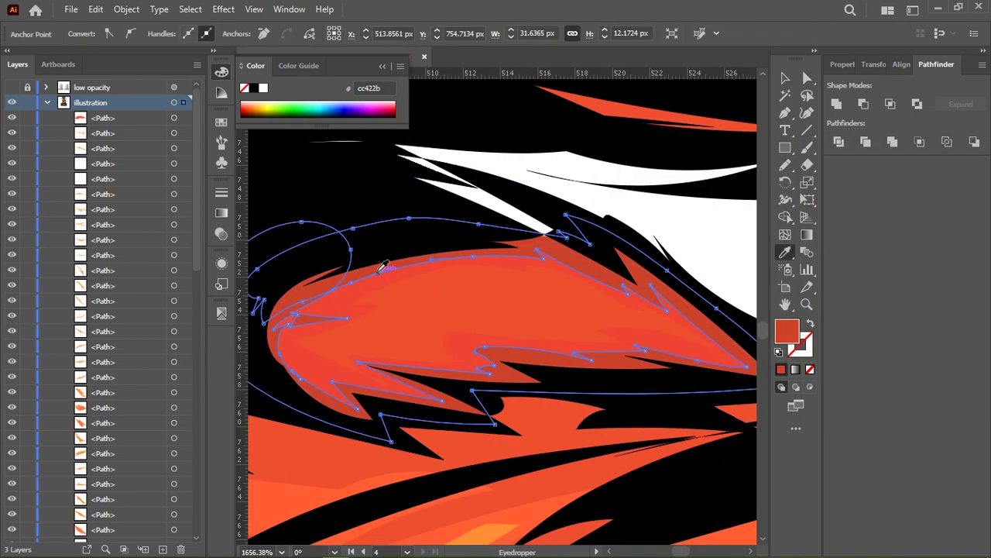
double_click(787, 332)
left_click(842, 300)
left_click_drag(816, 221, 815, 253)
key("Return")
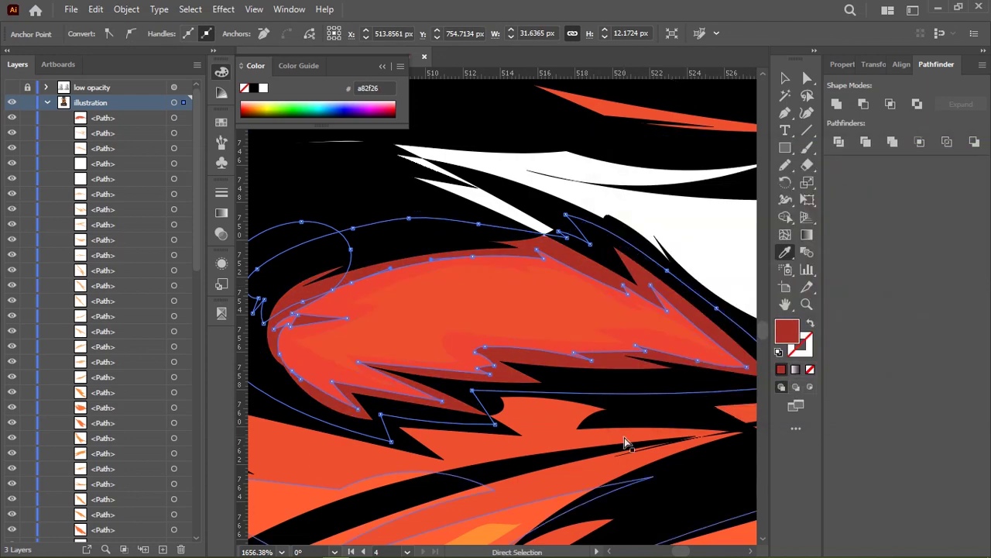
Give the lip shape red ef5030, then change it to brighter red ef4335
scroll(478, 271, "up", 1)
key("i")
left_click(391, 315)
double_click(787, 331)
left_click(648, 287)
type("ef4335")
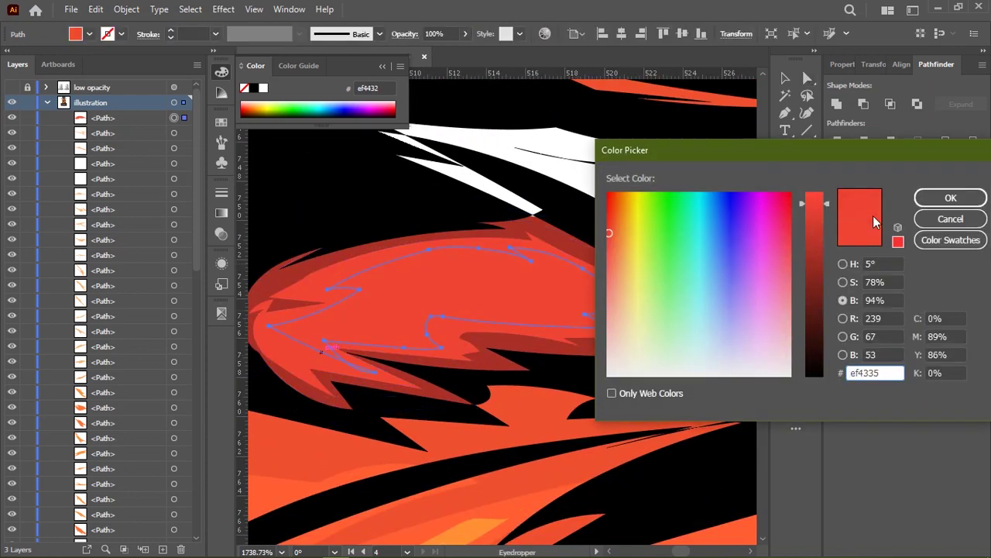
key("Return")
scroll(492, 280, "down", 3)
scroll(493, 280, "up", 3)
Fill the spiky shadow path with deep maroon 471010
left_click(492, 279, "ctrl")
double_click(787, 332)
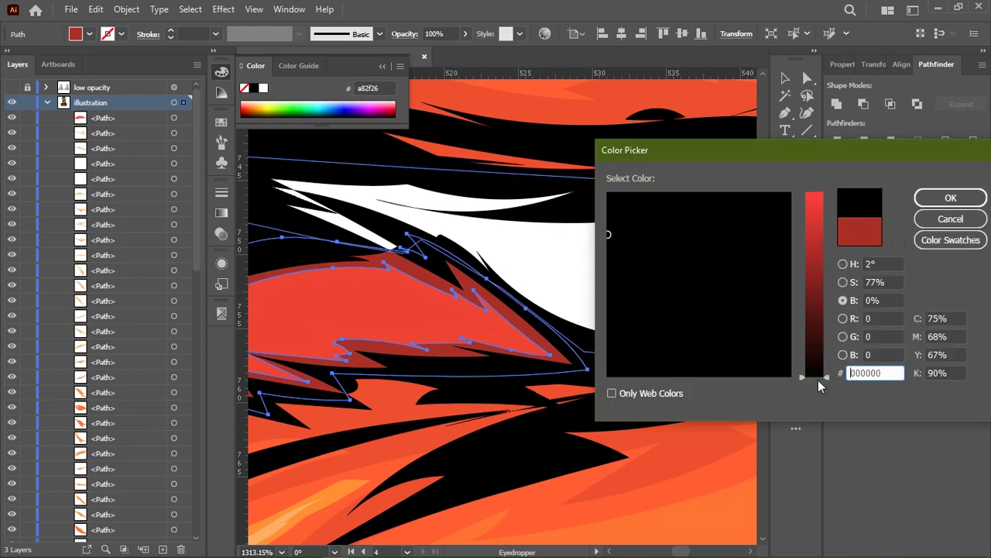
left_click_drag(818, 380, 816, 333)
key("Return")
left_click(502, 350, "ctrl")
double_click(787, 332)
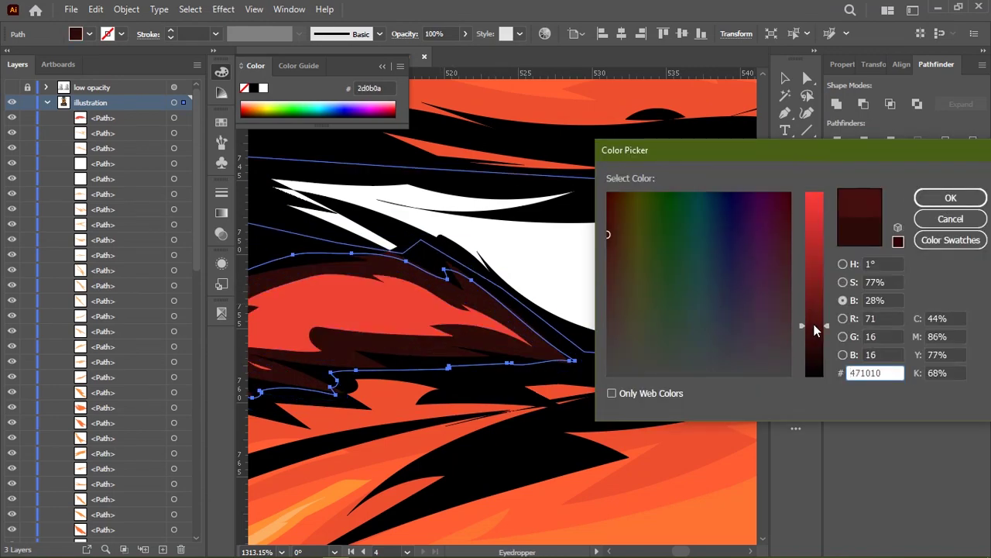
key("Return")
double_click(787, 331)
key("Return")
Bring the red lip shape to front and clip the lip details inside it (Ctrl+7)
scroll(558, 199, "down", 10)
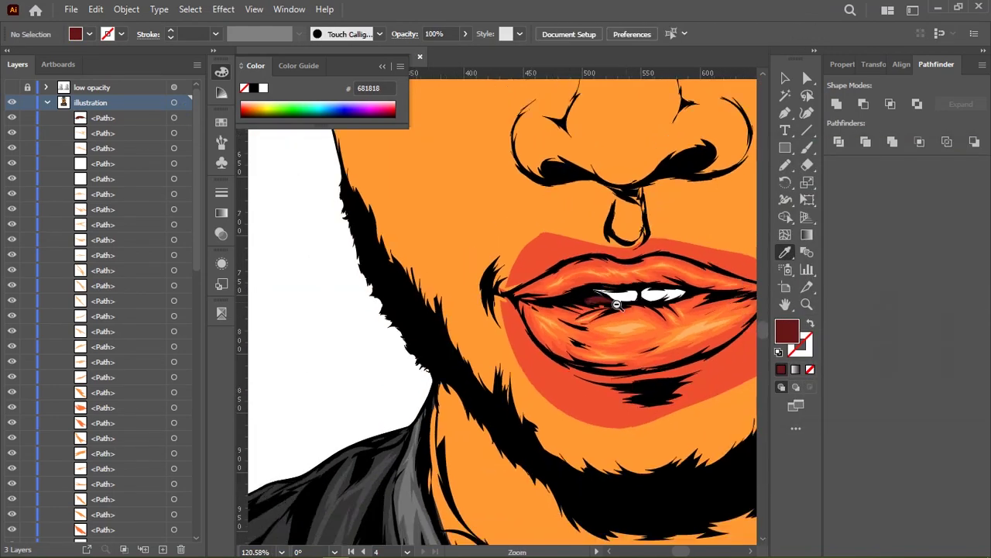
left_click_drag(507, 349, 628, 323)
scroll(628, 324, "down", 2)
key("a")
scroll(538, 321, "up", 3)
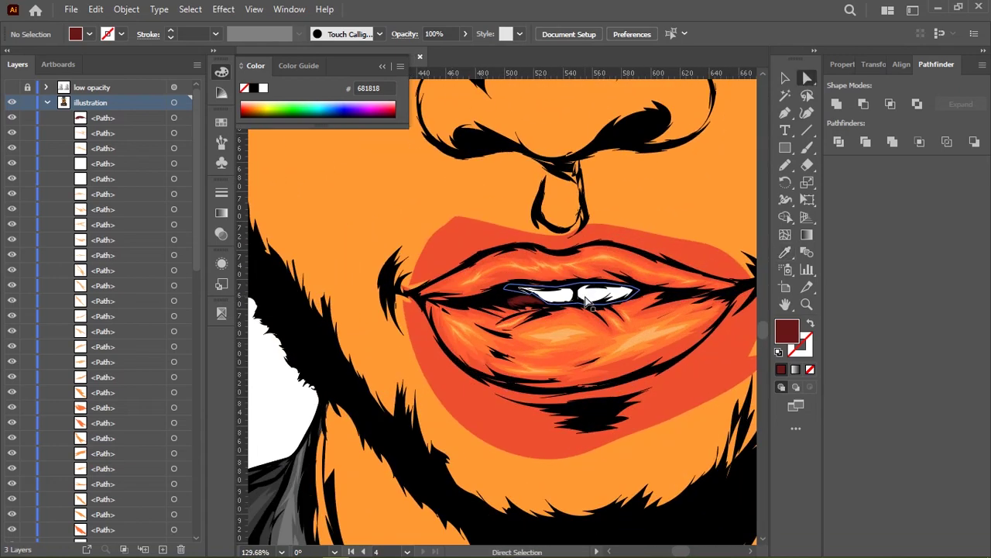
scroll(575, 361, "up", 3)
scroll(576, 361, "down", 5)
left_click(474, 340, "ctrl")
key("ctrl+shift+bracketright")
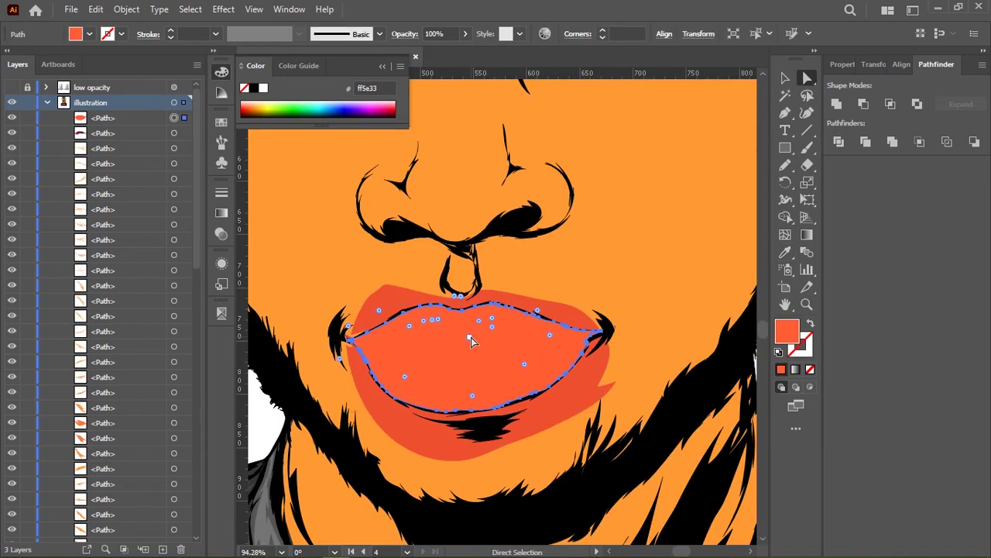
key("v")
key("ctrl+z")
left_click(551, 405)
key("ctrl+shift+bracketright")
key("ctrl+7")
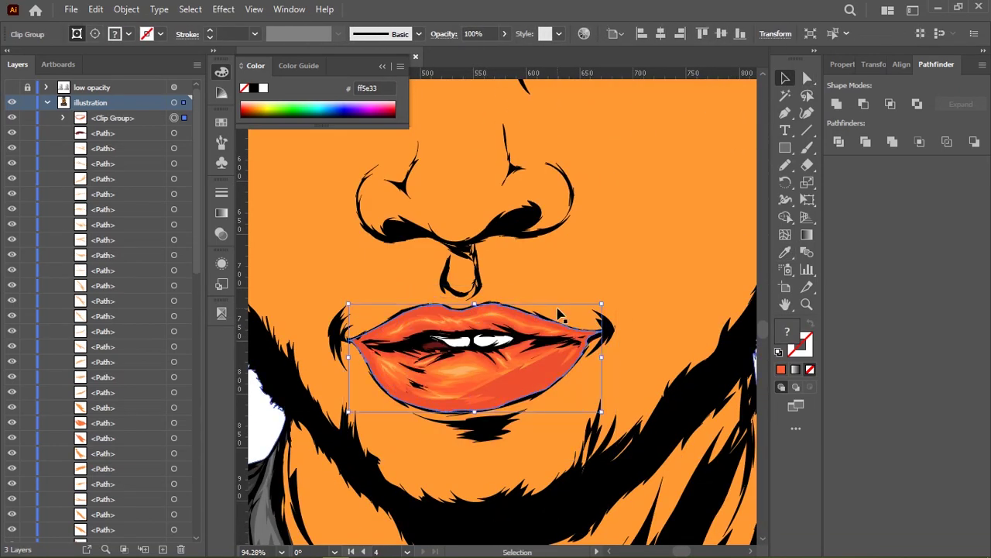
Undo the stray clipping mask made on the orange face shape
scroll(558, 324, "up", 1)
key("a")
left_click(566, 443, "ctrl")
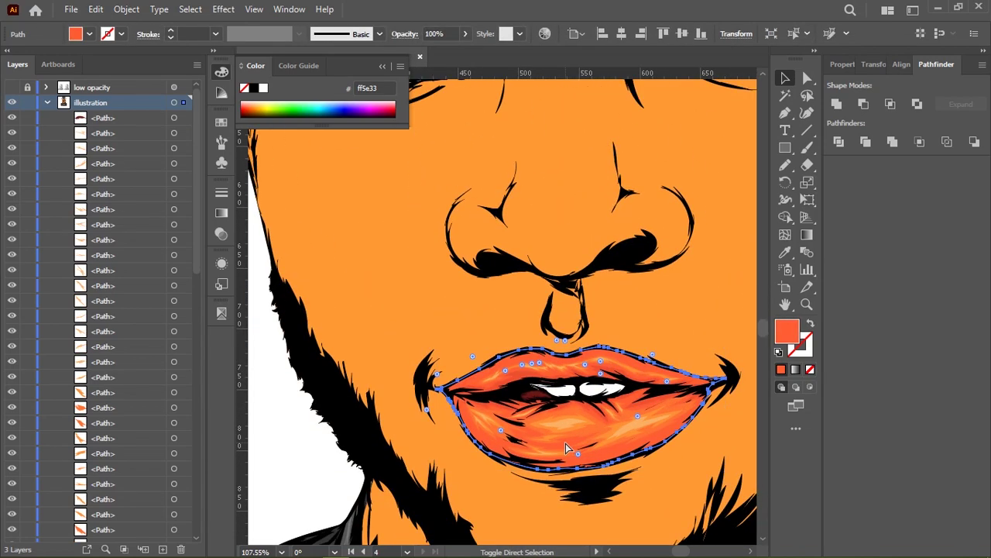
left_click(659, 303)
scroll(657, 270, "down", 5)
scroll(598, 355, "up", 3)
scroll(600, 345, "up", 2)
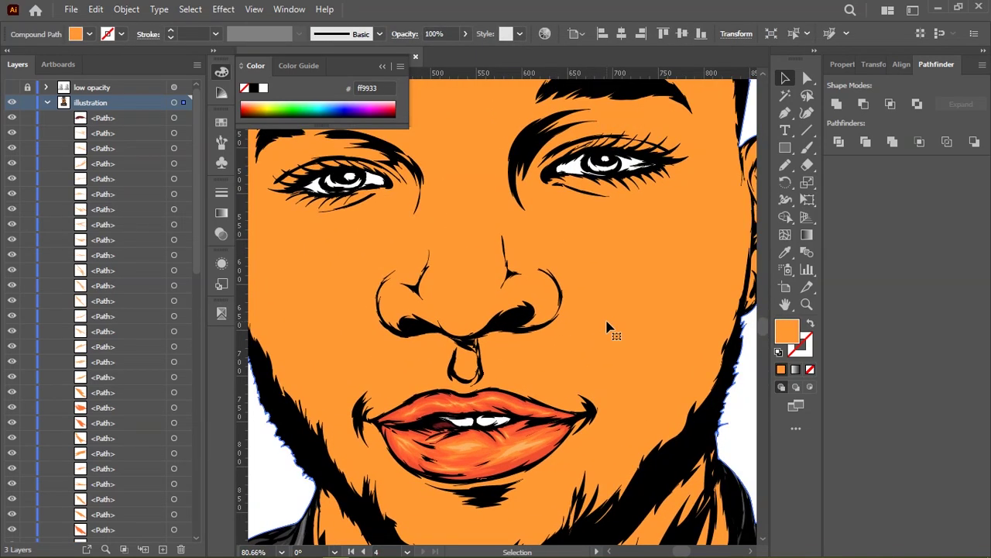
key("ctrl+7")
scroll(608, 327, "down", 1)
scroll(608, 327, "down", 2)
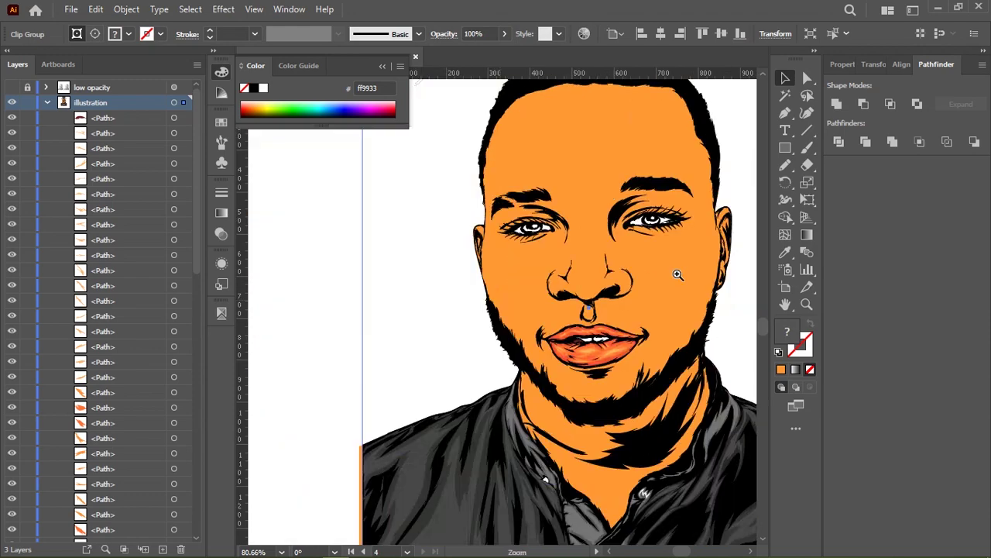
scroll(608, 327, "down", 2)
scroll(611, 326, "up", 5)
scroll(611, 327, "down", 3)
key("ctrl+z")
scroll(619, 353, "up", 3)
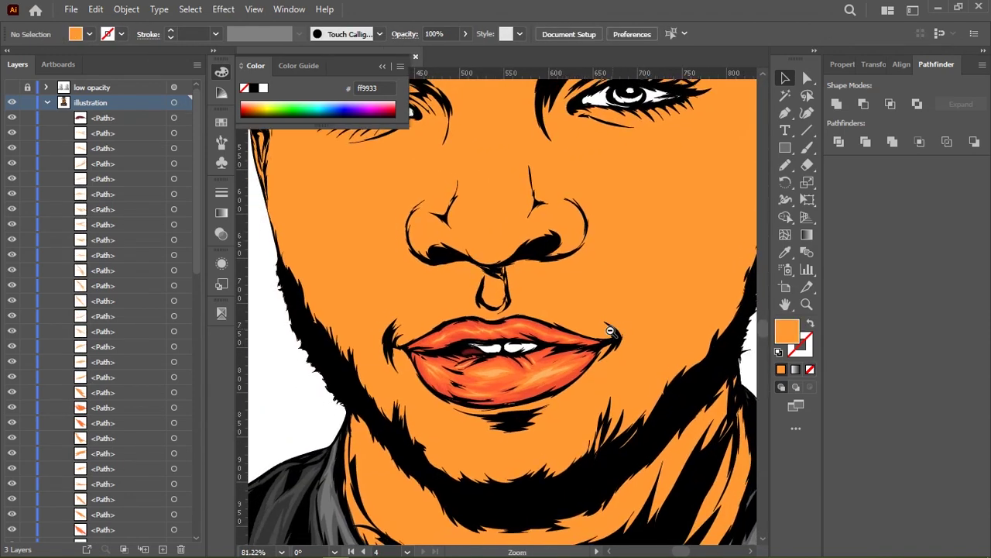
scroll(619, 354, "down", 1)
scroll(631, 355, "down", 1)
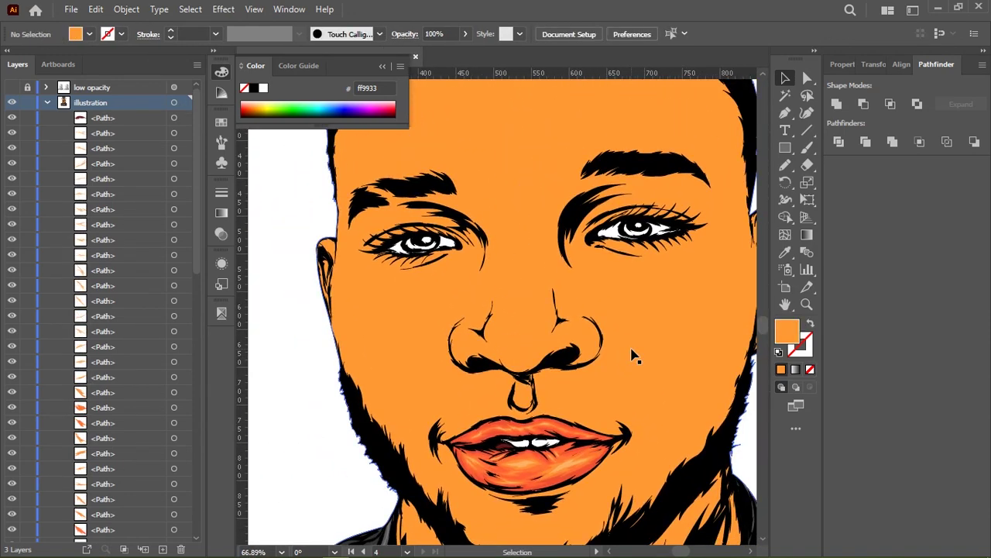
scroll(631, 355, "down", 1)
Draw a freehand shading shape along the forehead hairline
left_click_drag(539, 289, 532, 254)
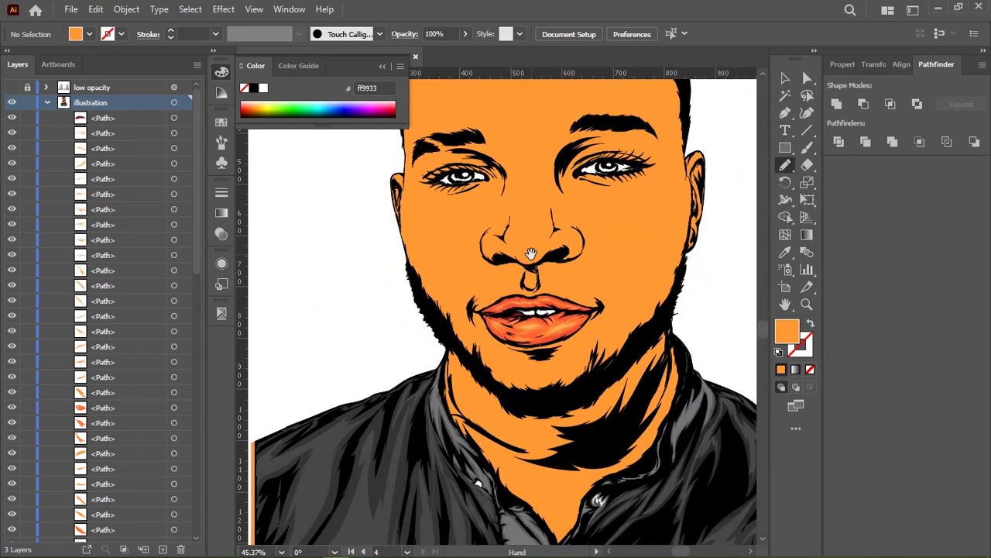
scroll(532, 254, "down", 2)
scroll(483, 261, "up", 2)
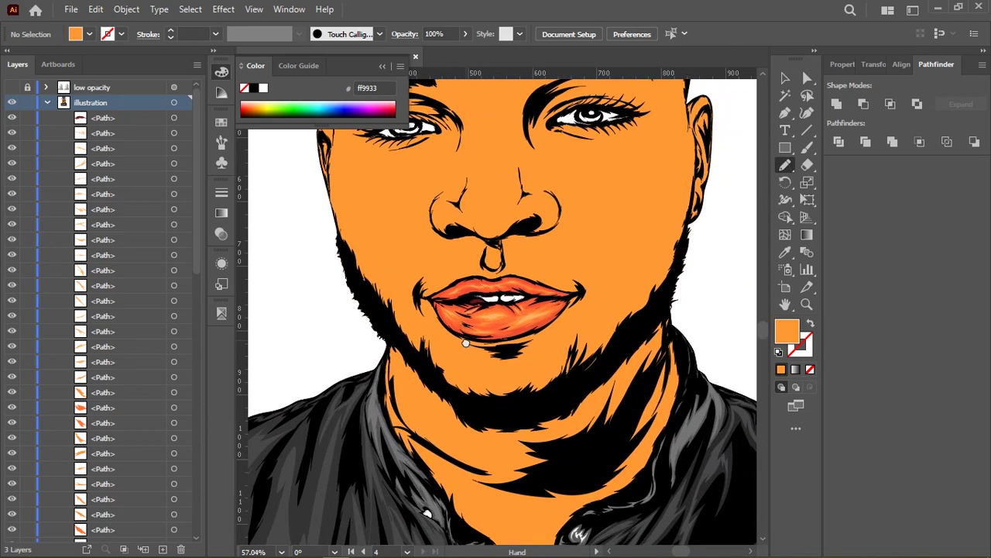
scroll(452, 228, "up", 2)
scroll(442, 170, "up", 1)
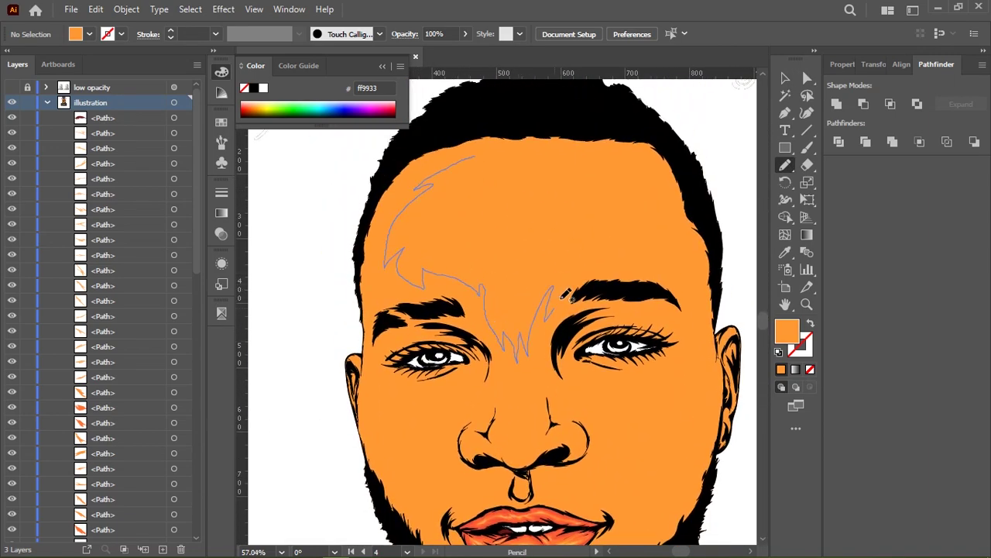
left_click_drag(589, 155, 474, 155)
key("ctrl+1")
left_click_drag(423, 290, 493, 308)
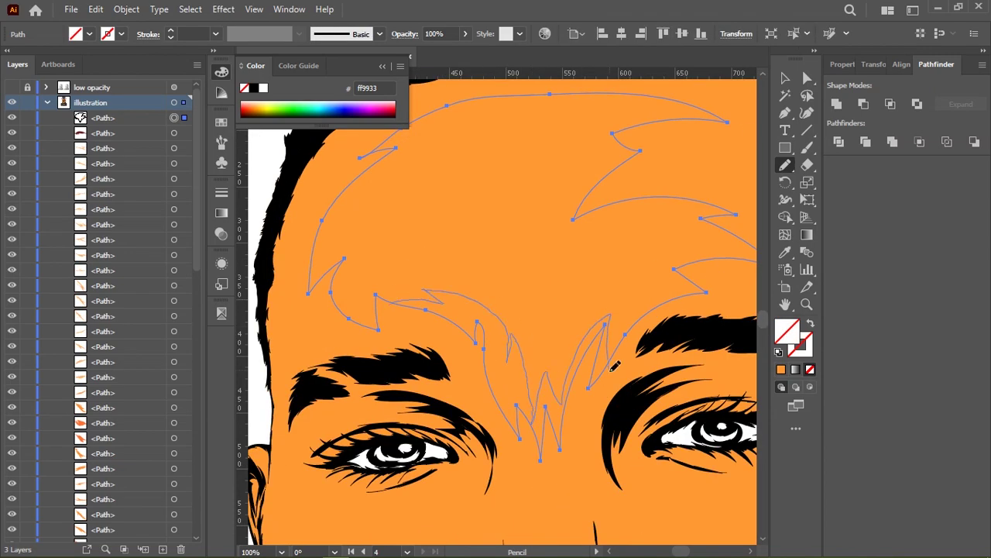
scroll(423, 230, "down", 1)
scroll(560, 267, "down", 2)
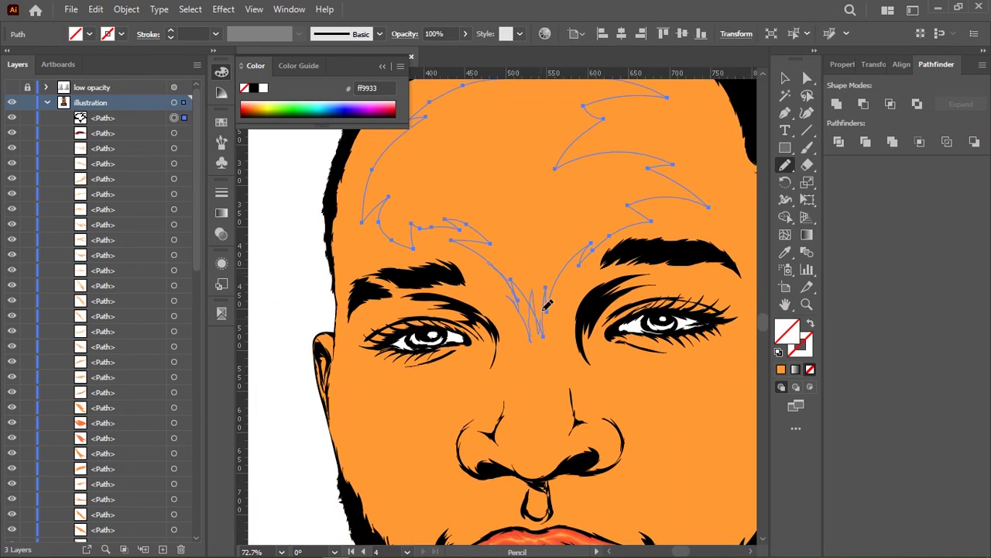
scroll(488, 291, "down", 2)
scroll(489, 292, "up", 1)
scroll(489, 291, "up", 2)
scroll(489, 291, "up", 1)
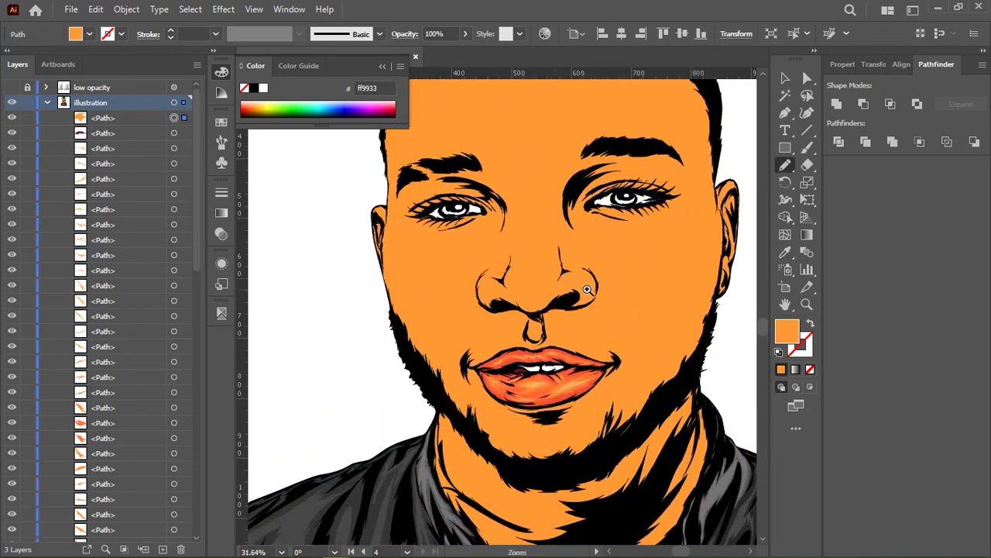
Draw shading shapes down the left cheek, beside the nose and from the nose bridge
left_click_drag(380, 288, 399, 385)
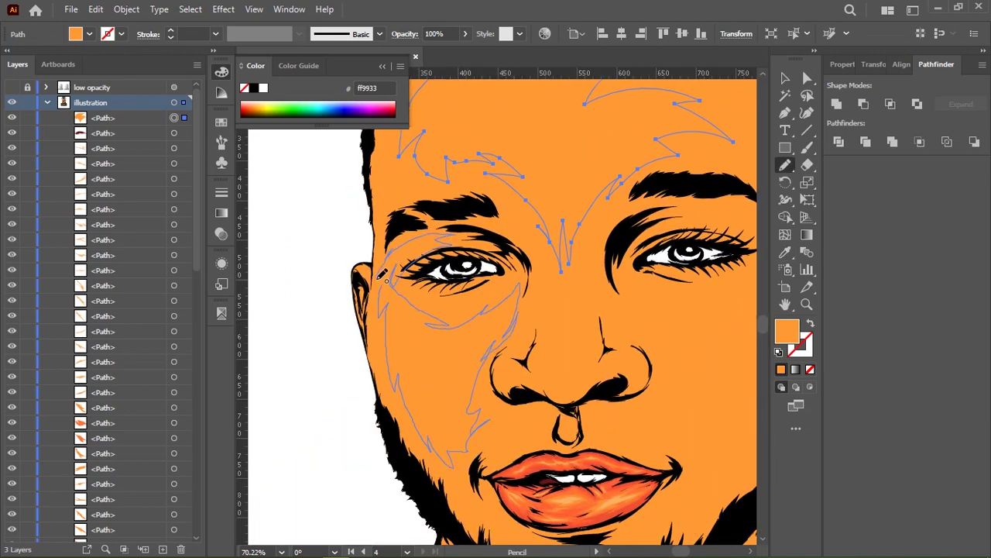
scroll(515, 133, "up", 1)
scroll(505, 240, "up", 1)
scroll(505, 239, "up", 1)
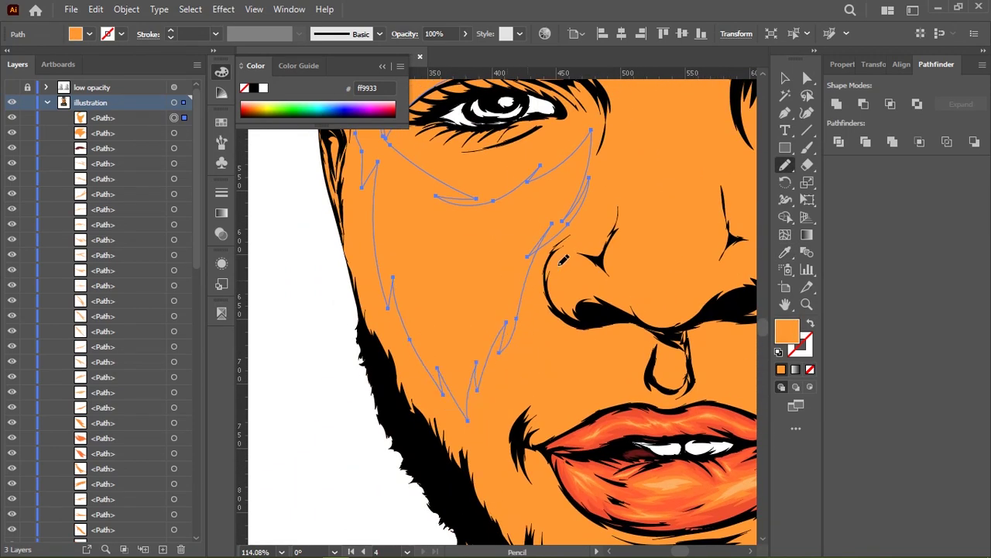
scroll(564, 261, "down", 1)
scroll(487, 211, "up", 1)
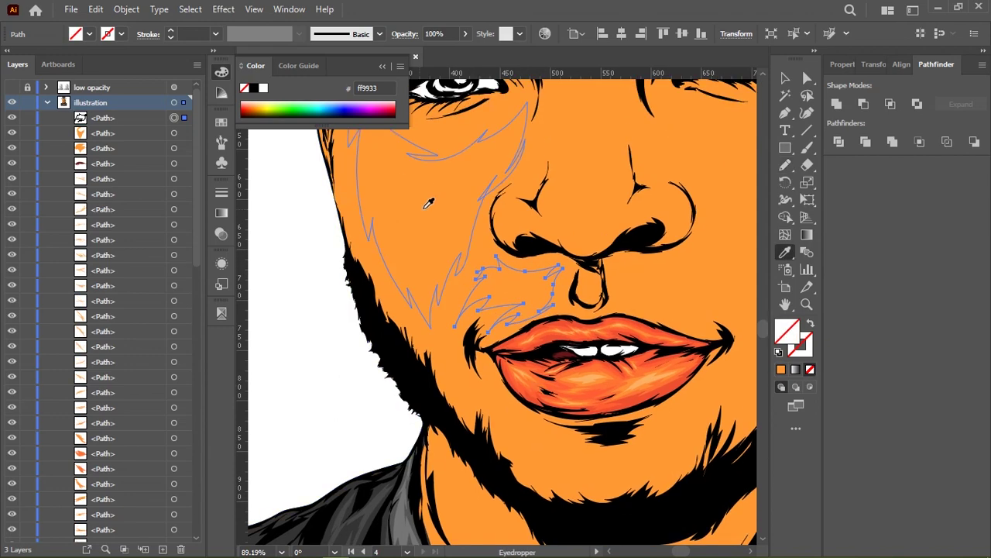
scroll(433, 247, "right", 5)
scroll(404, 263, "down", 2)
scroll(409, 296, "down", 1)
left_click_drag(407, 295, 451, 305)
scroll(630, 287, "down", 1)
scroll(462, 293, "up", 1)
left_click_drag(395, 254, 423, 307)
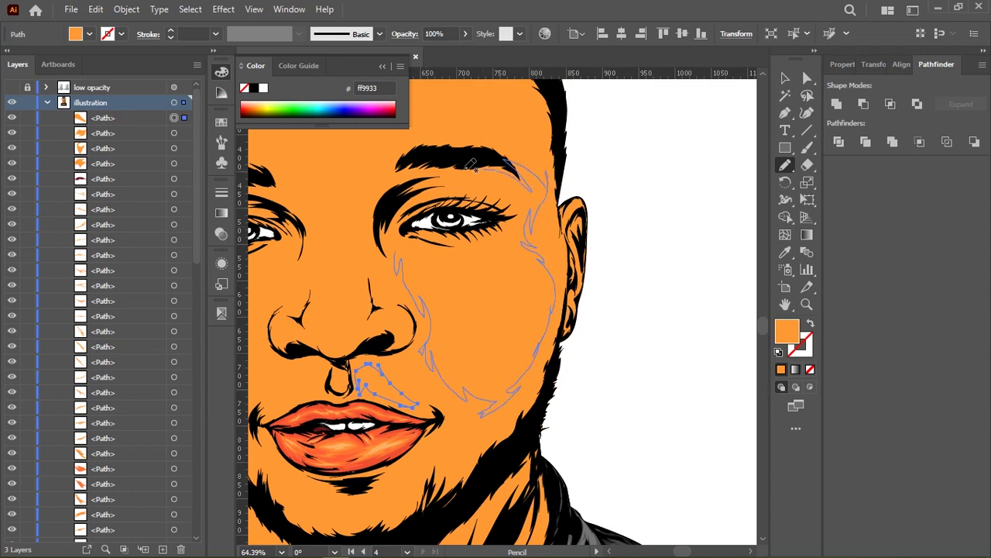
scroll(406, 246, "down", 2)
left_click_drag(540, 307, 518, 273)
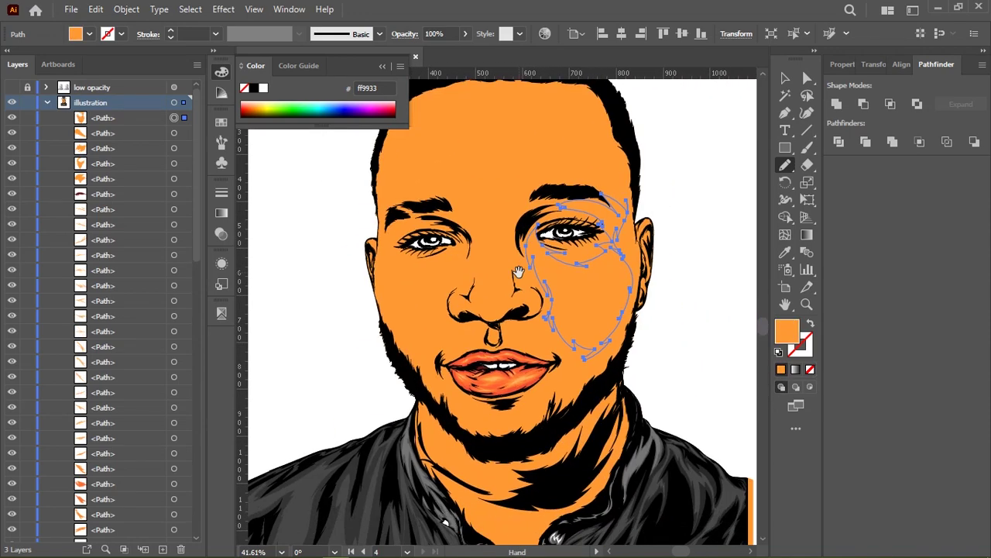
scroll(518, 272, "up", 4)
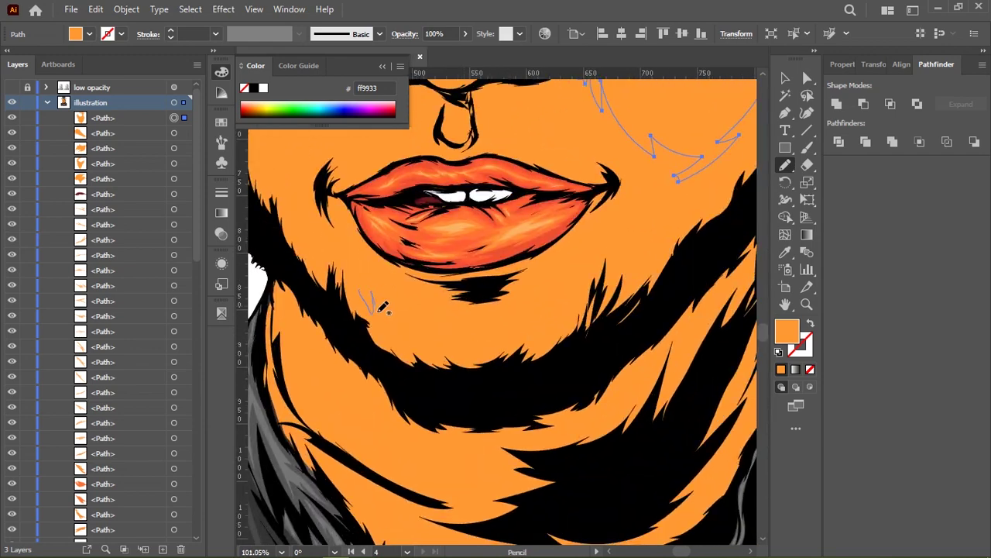
Draw shading shapes along the chin and on the right nostril, giving them an orange fill
left_click_drag(402, 304, 379, 294)
scroll(495, 290, "up", 2)
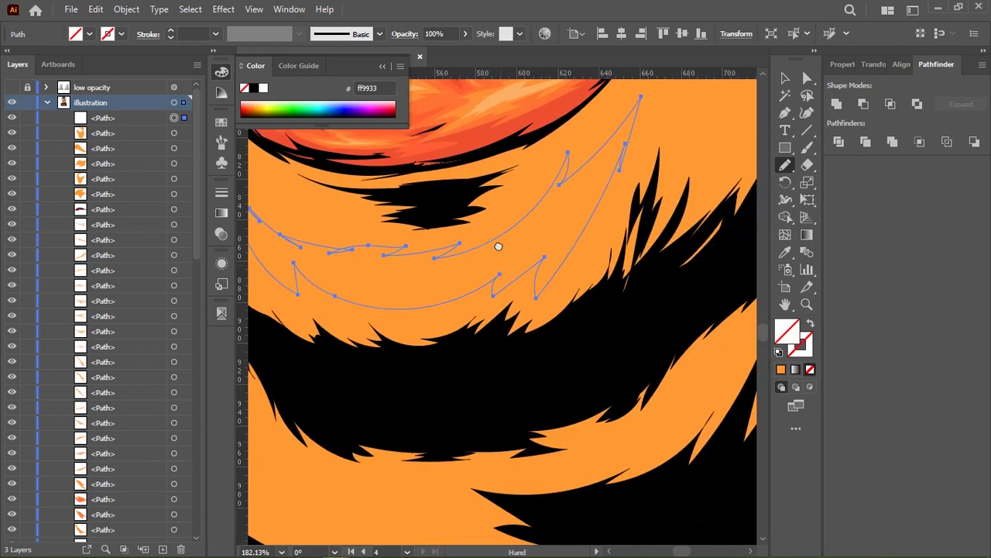
scroll(494, 291, "down", 2)
scroll(494, 290, "down", 3)
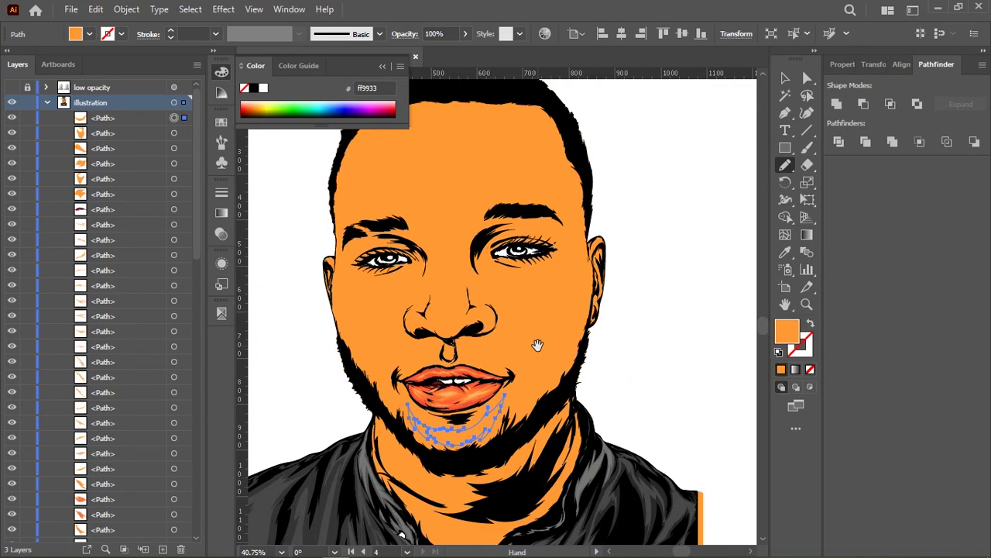
scroll(459, 248, "up", 3)
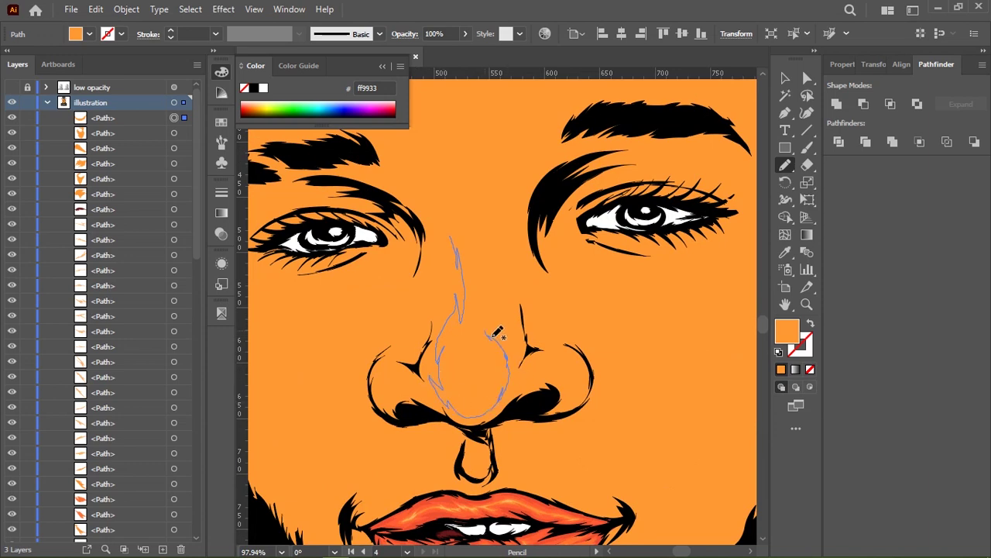
scroll(502, 218, "down", 1)
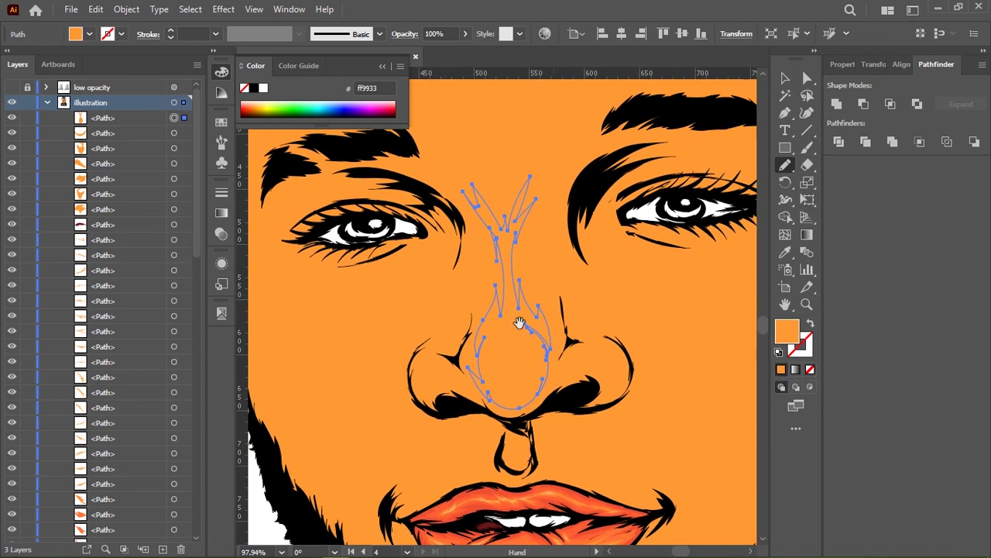
scroll(432, 223, "up", 3)
left_click_drag(477, 259, 380, 268)
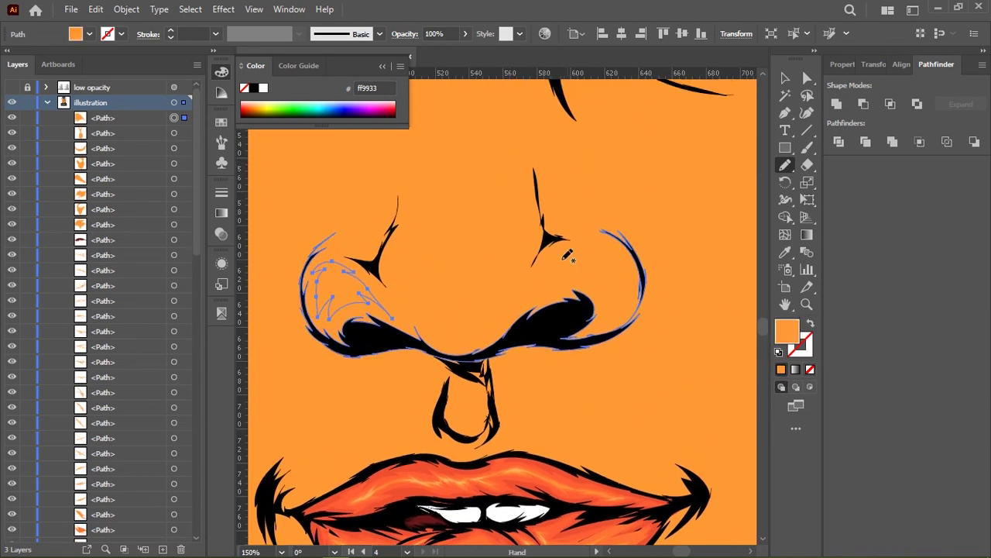
mouse_move(612, 313)
left_mouse_down()
mouse_move(536, 300)
mouse_move(586, 252)
left_mouse_up()
left_click(781, 370)
scroll(593, 303, "up", 3)
scroll(593, 315, "up", 2)
scroll(593, 314, "left", 3)
Draw shading shapes at both inner eye corners and inside the nostril
left_click_drag(494, 258, 500, 289)
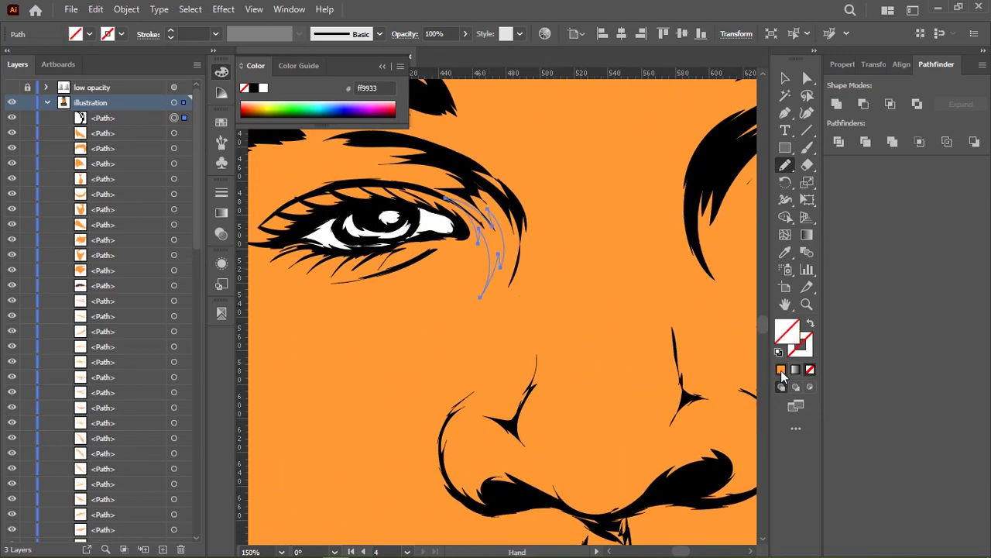
scroll(496, 287, "right", 3)
left_click_drag(530, 226, 513, 281)
scroll(489, 312, "down", 5)
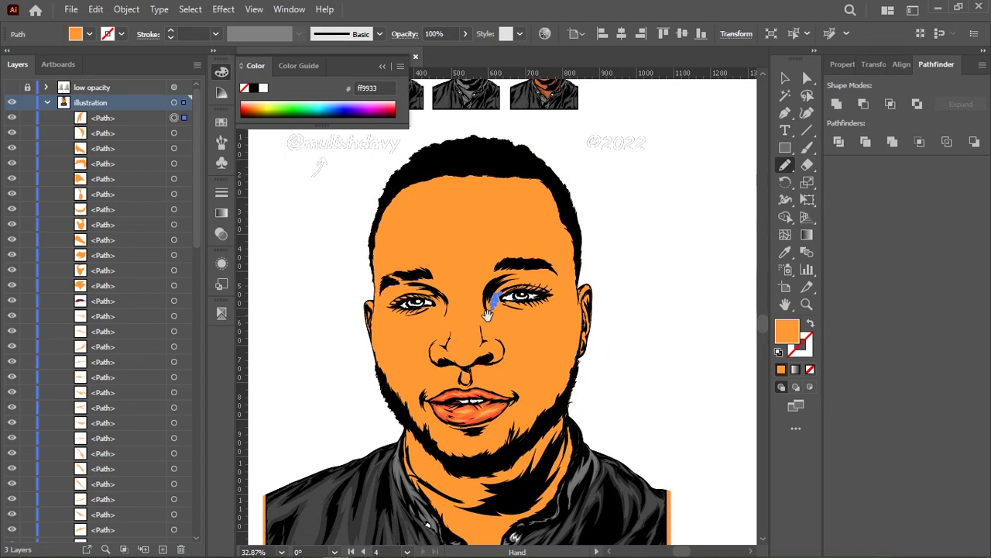
scroll(473, 285, "up", 5)
scroll(578, 321, "up", 4)
mouse_move(430, 275)
left_mouse_down()
mouse_move(457, 329)
mouse_move(515, 311)
left_mouse_up()
scroll(457, 329, "down", 2)
scroll(436, 359, "down", 3)
scroll(491, 358, "down", 3)
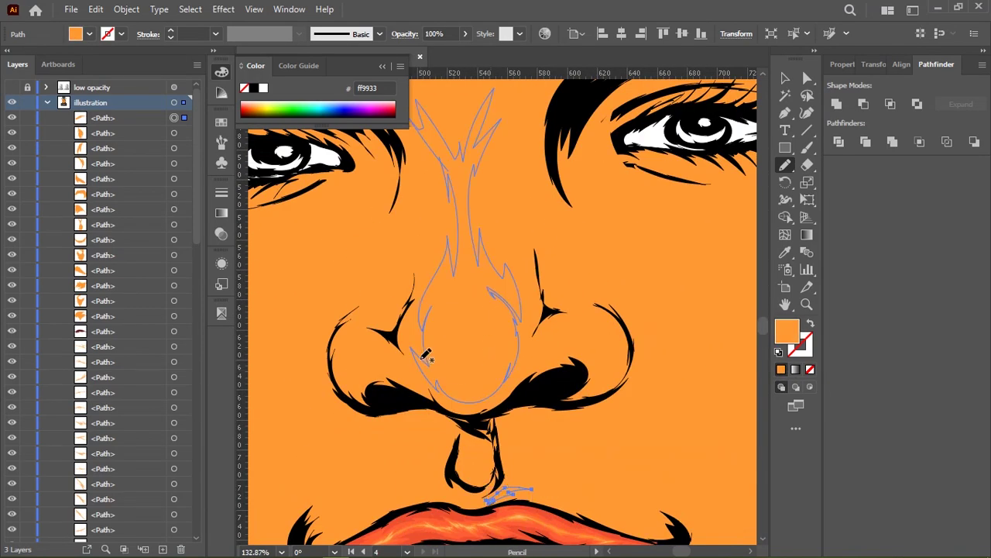
mouse_move(491, 358)
left_mouse_down()
mouse_move(489, 395)
mouse_move(542, 232)
left_mouse_up()
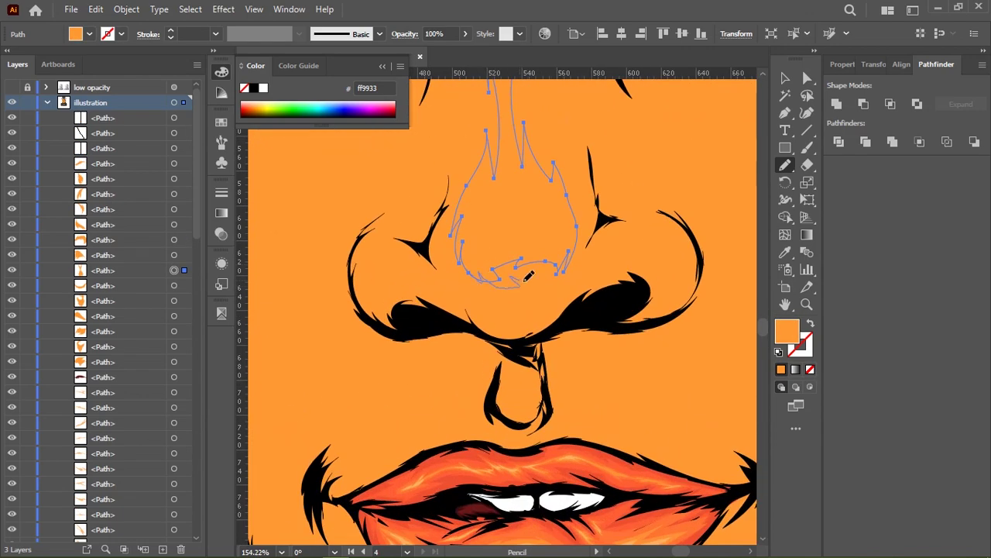
scroll(574, 272, "down", 4)
scroll(574, 273, "down", 2)
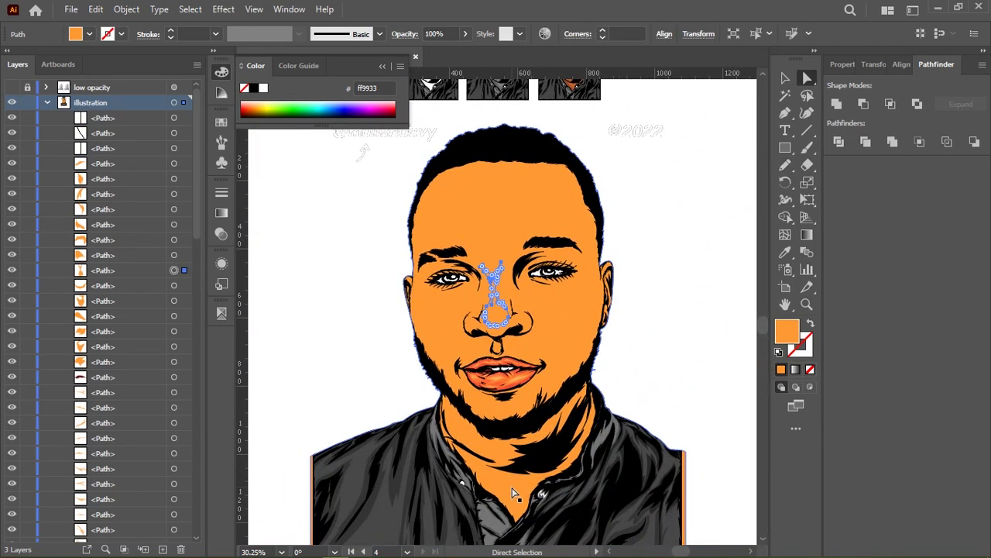
Sample the lip colour, then the medium orange skin tone, with the Eyedropper
key("i")
scroll(603, 295, "up", 5)
left_click(602, 295)
scroll(602, 296, "down", 5)
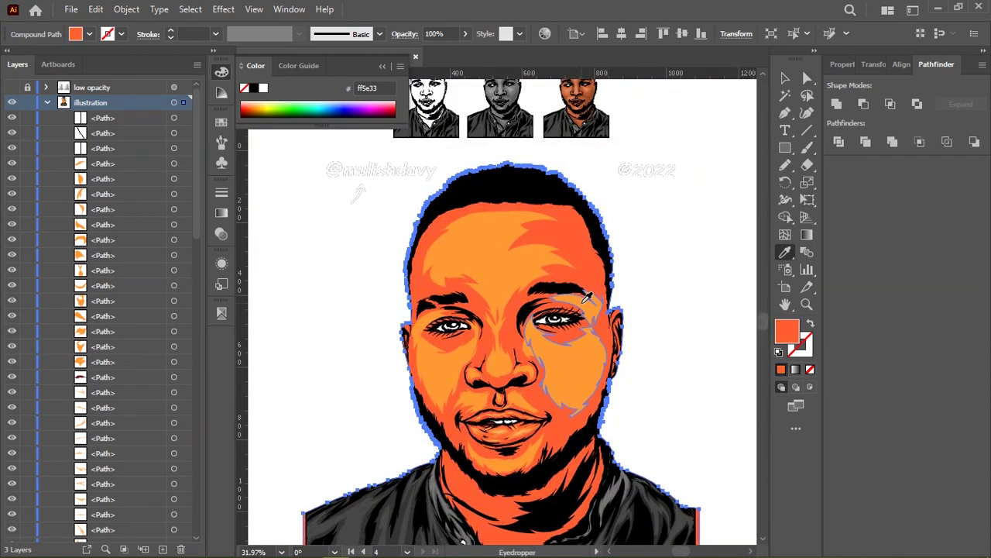
scroll(461, 269, "down", 2)
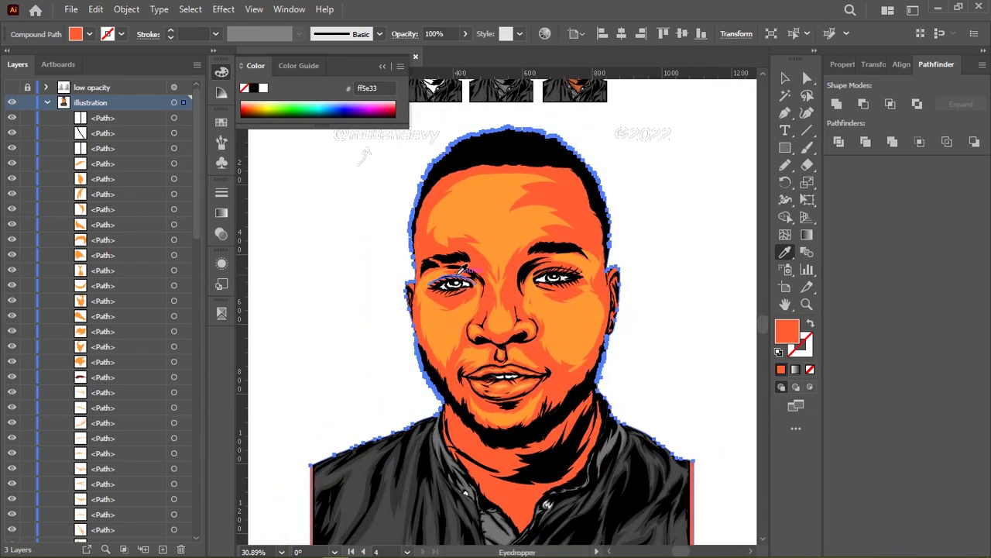
scroll(482, 409, "up", 5)
left_click(491, 250)
scroll(492, 250, "down", 4)
mouse_move(496, 310)
left_mouse_down()
mouse_move(509, 277)
mouse_move(496, 290)
mouse_move(507, 298)
left_mouse_up()
Set the fill to light orange ff9933 and draw a highlight curve beside the left eye
key("n")
key("i")
left_click(507, 289)
scroll(478, 302, "up", 4)
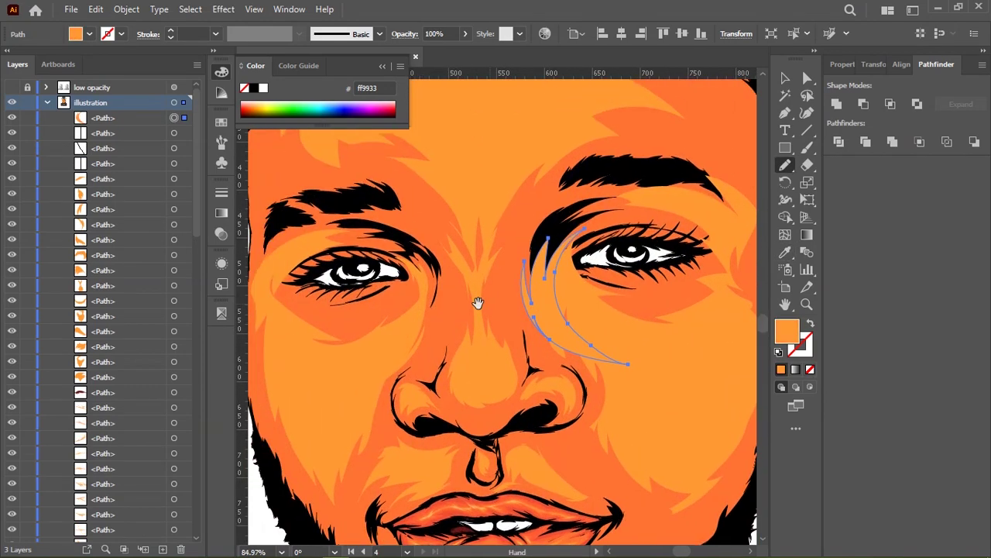
left_click_drag(434, 276, 436, 278)
scroll(436, 278, "down", 2)
scroll(454, 328, "down", 3)
scroll(453, 329, "up", 4)
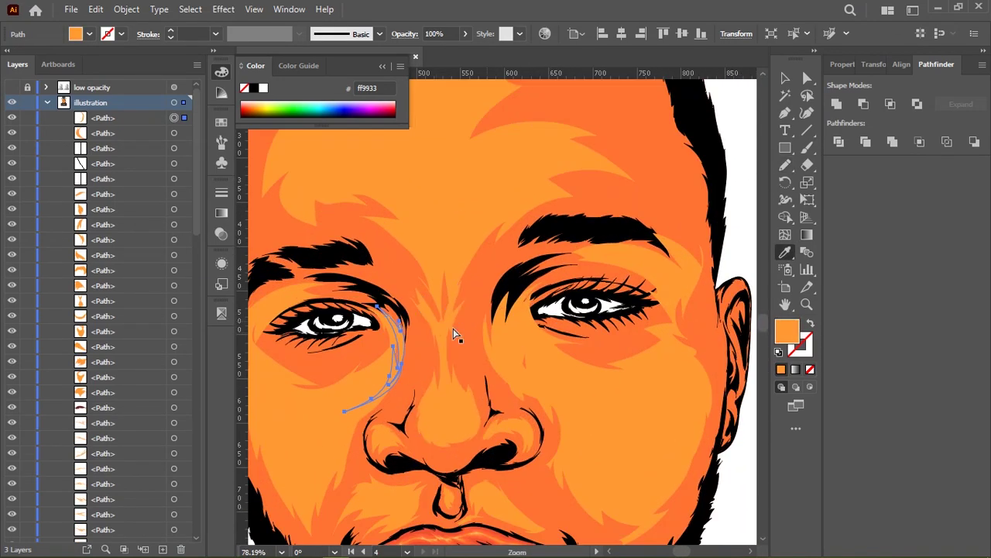
scroll(435, 289, "up", 2)
scroll(481, 285, "down", 4)
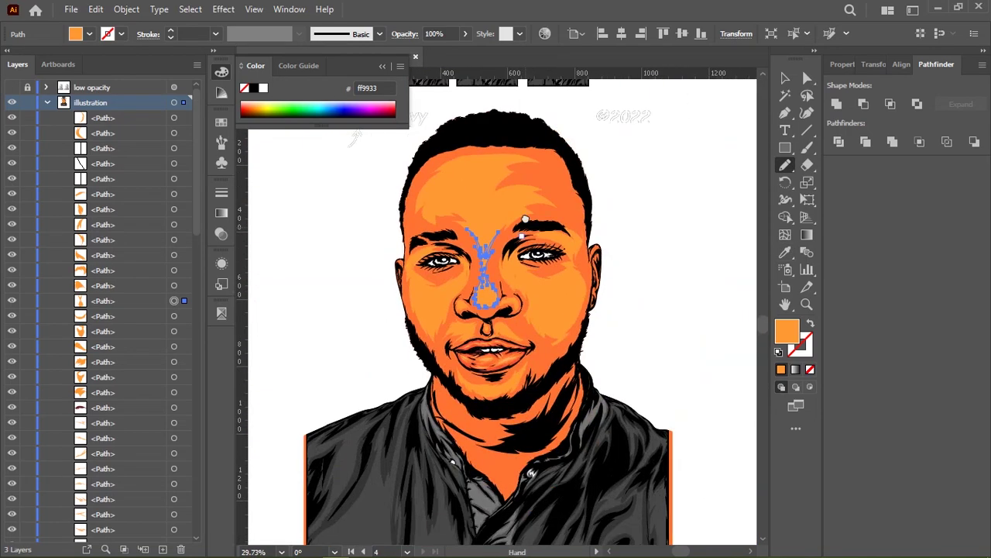
key("ctrl+shift+a")
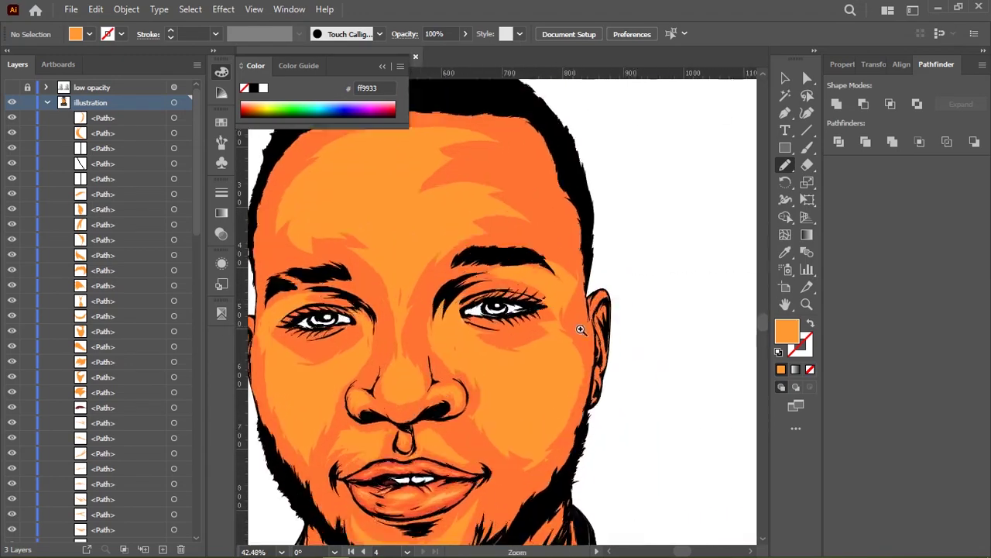
Add an ff9933 highlight on the right forehead by the ear, then frame the left eye and brow
left_click(581, 330)
scroll(624, 271, "down", 1, "alt")
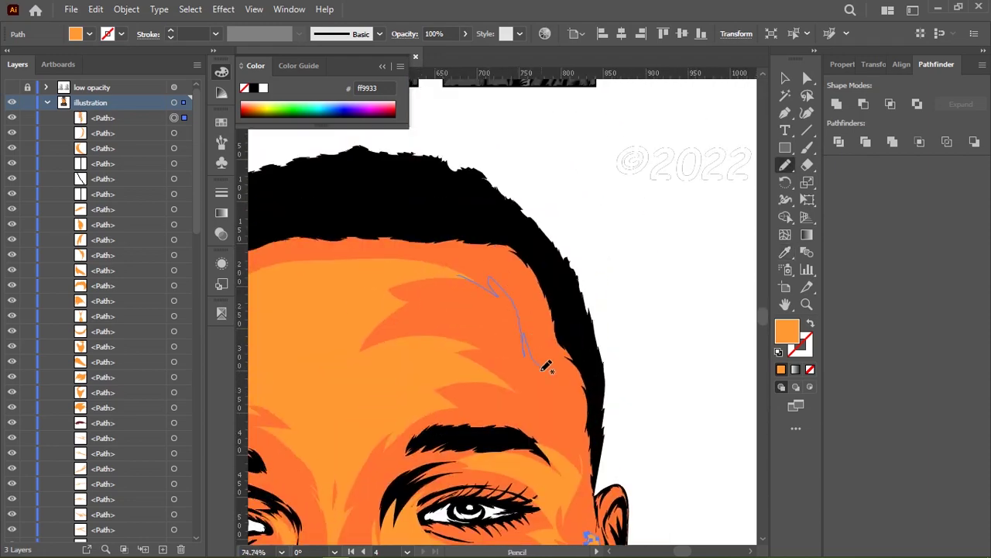
left_click_drag(546, 367, 547, 367)
scroll(726, 359, "down", 4, "alt")
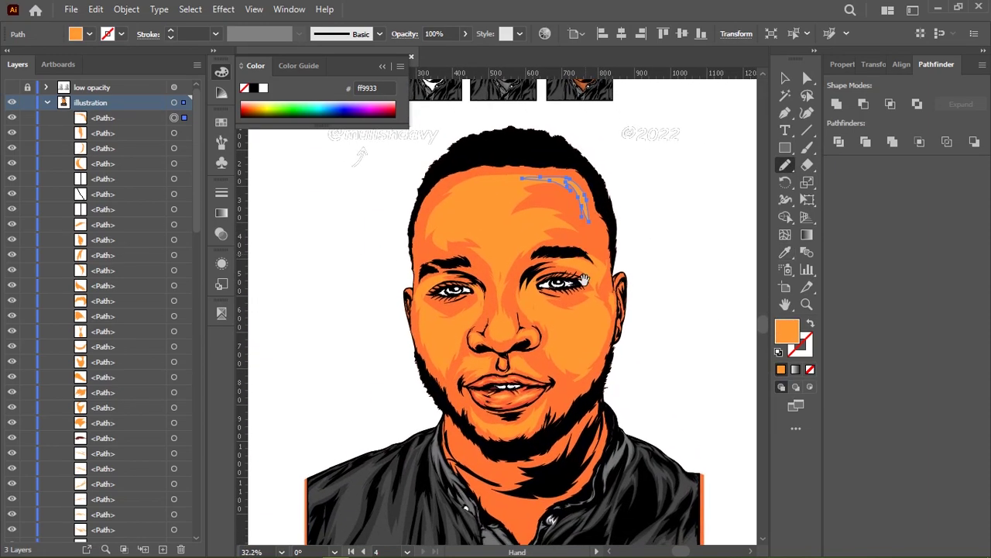
left_click_drag(585, 279, 606, 217)
left_click_drag(571, 260, 563, 273)
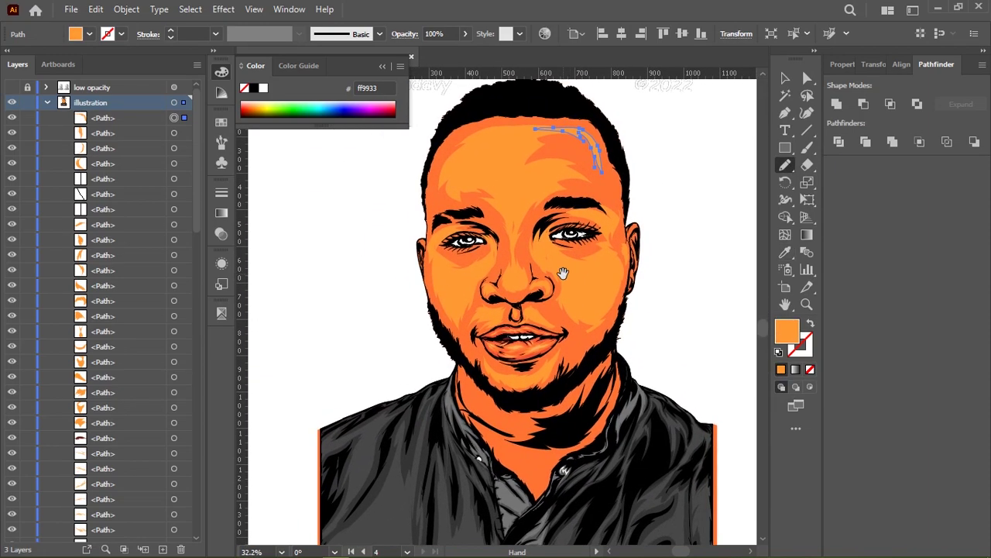
scroll(564, 274, "up", 2, "alt")
left_click_drag(516, 193, 542, 288)
scroll(543, 287, "up", 5, "alt")
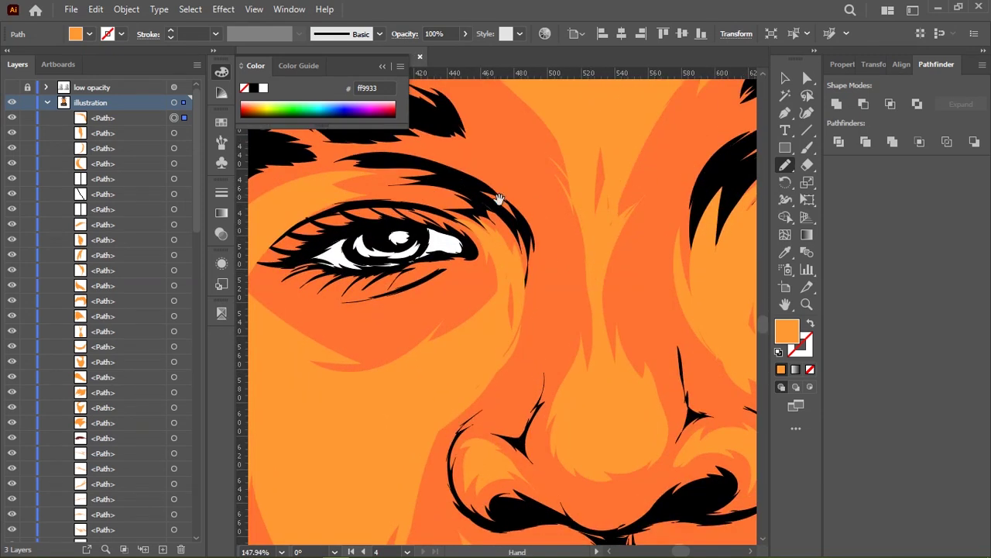
left_click_drag(510, 172, 555, 238)
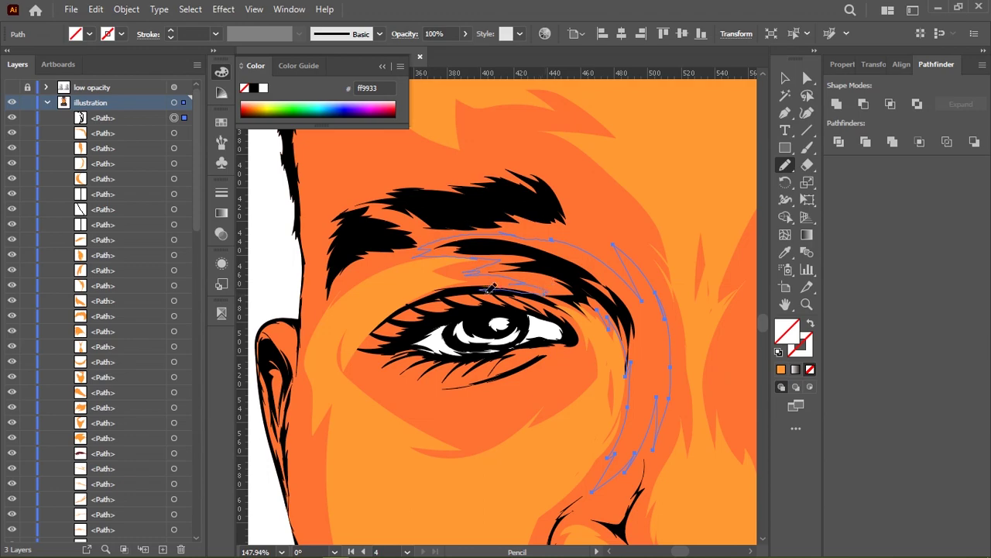
scroll(557, 298, "down", 5, "alt")
scroll(513, 279, "up", 2, "alt")
Sample ff7233 from the face and darken the fill to db5e2c in the Color Picker
key("i")
left_click(458, 332)
scroll(458, 333, "down", 3, "alt")
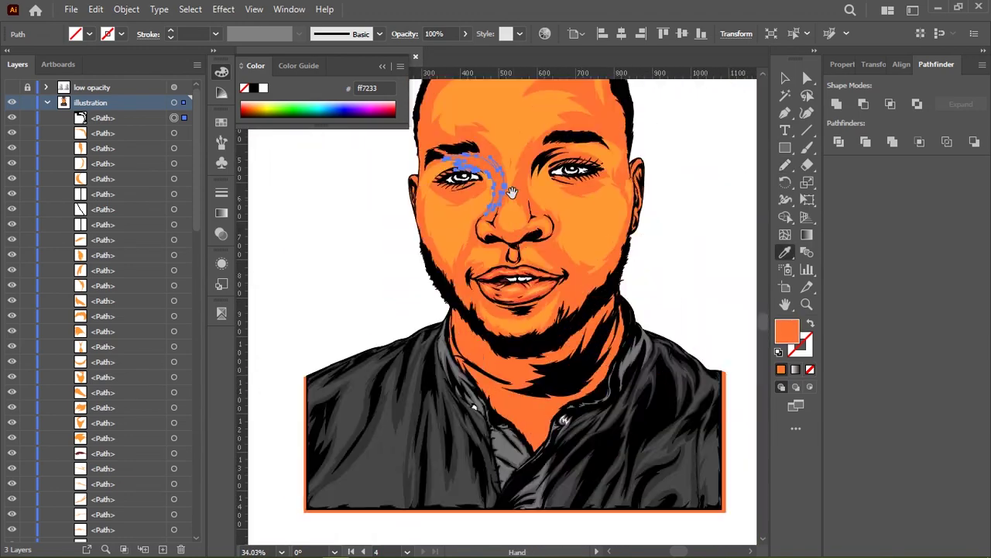
double_click(789, 332)
left_click_drag(815, 203, 815, 217)
left_click(948, 199)
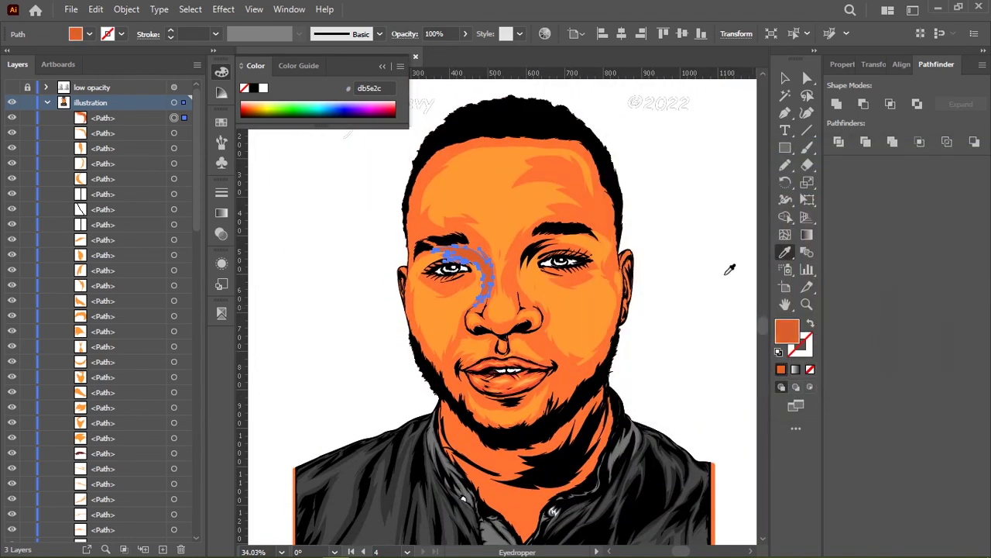
Add db5e2c Pencil shadow shapes around the nostrils and over the left eyebrow
key("n")
scroll(607, 288, "up", 2, "alt")
scroll(558, 272, "up", 2, "alt")
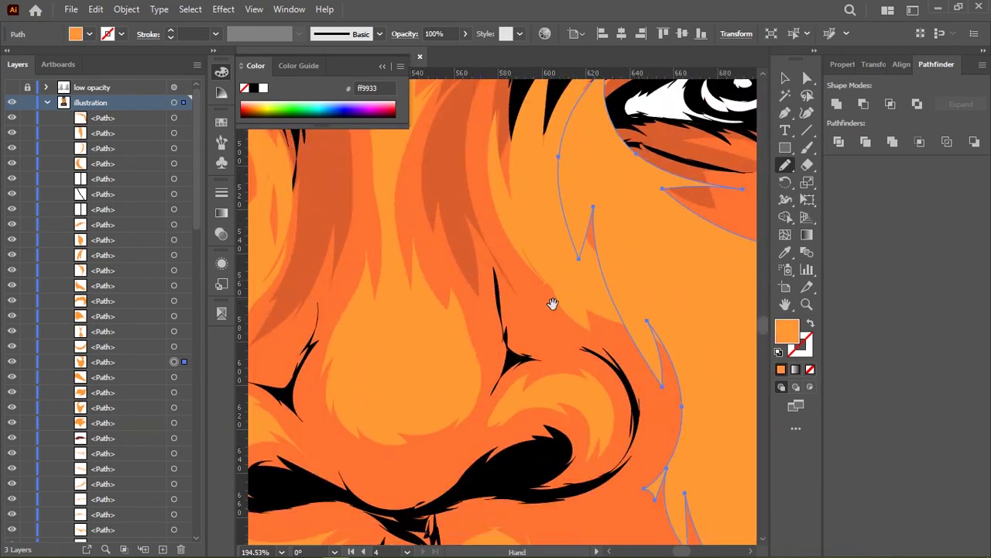
left_click_drag(552, 304, 486, 219)
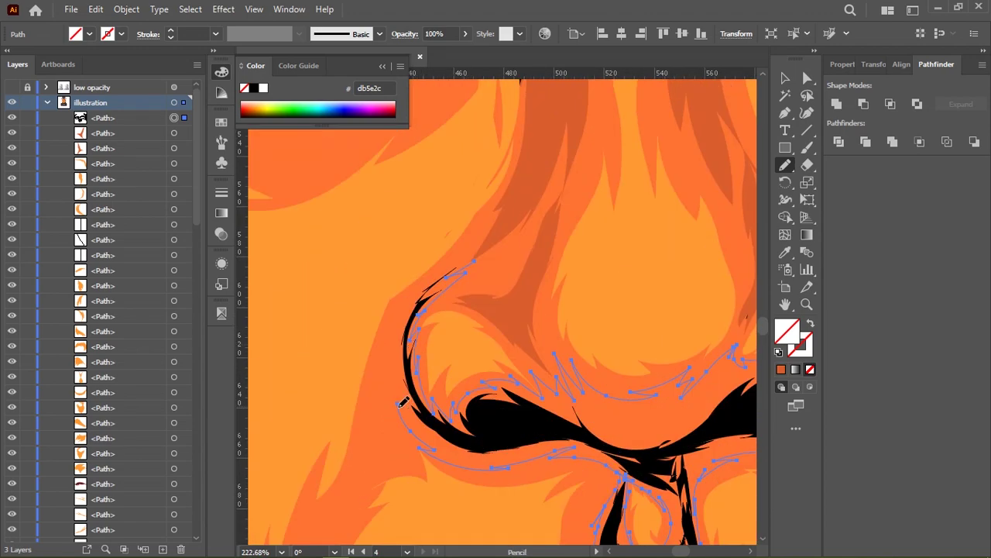
left_click_drag(412, 315, 390, 384)
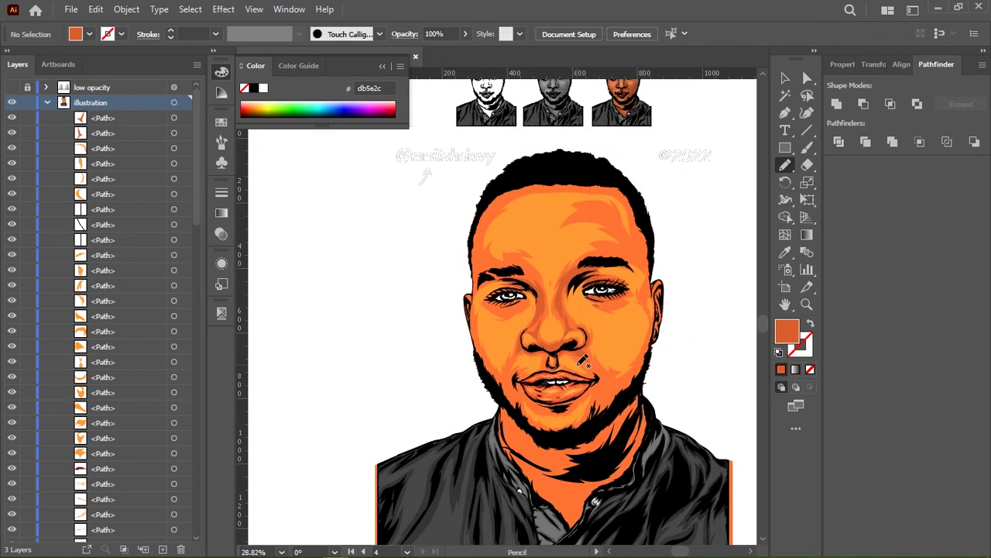
left_click(555, 295)
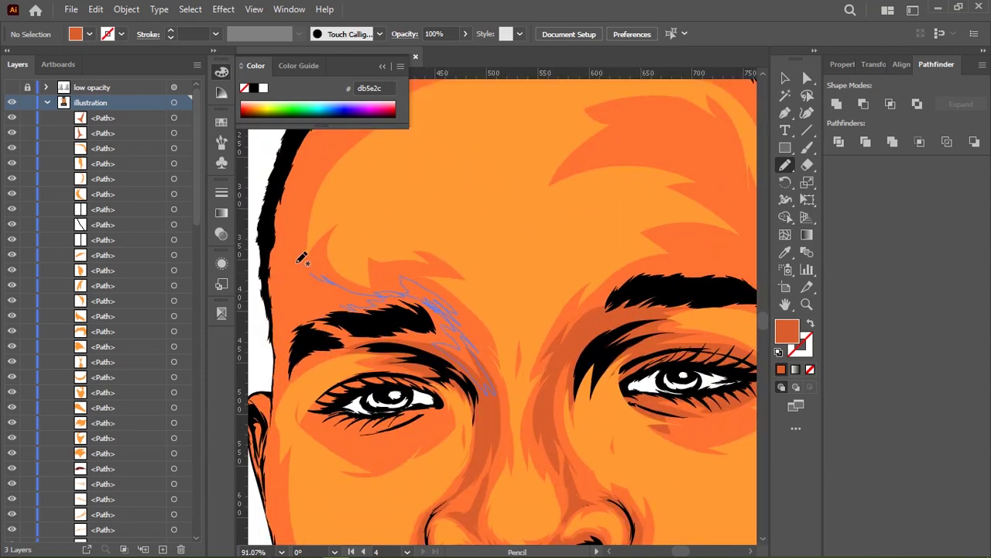
scroll(492, 285, "down", 5)
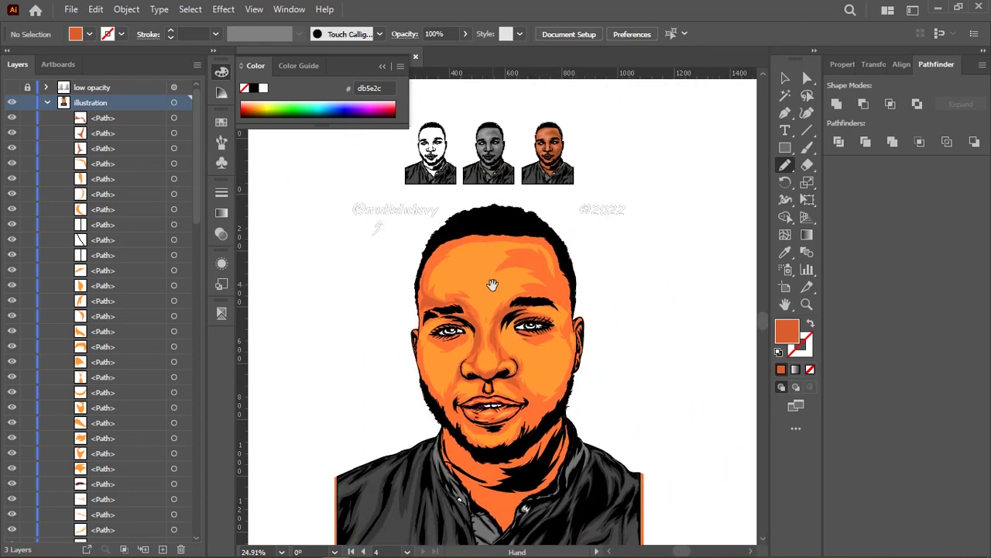
scroll(439, 332, "up", 5)
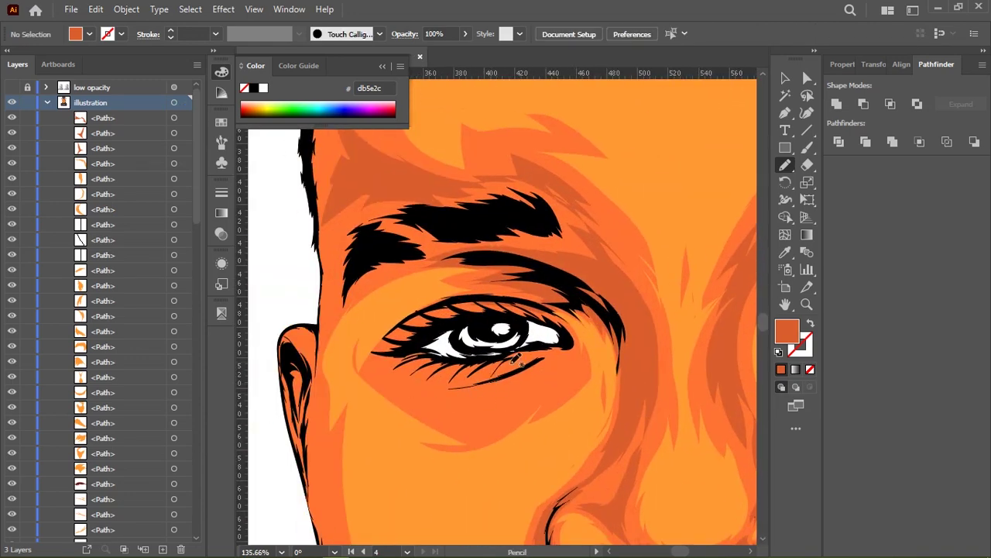
left_click(510, 402, "ctrl")
Draw a shade stroke down the cheek edge
scroll(359, 325, "down", 5)
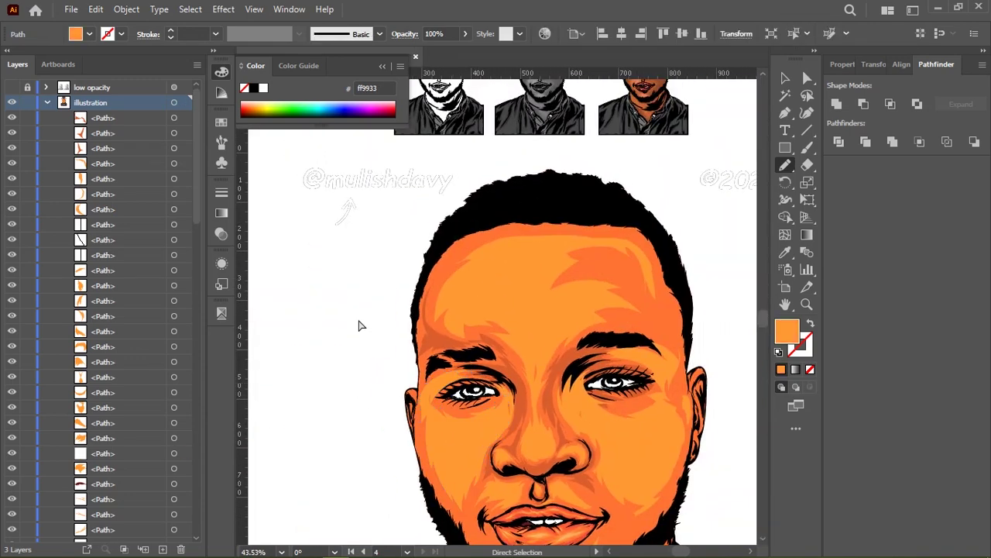
scroll(394, 288, "down", 2)
scroll(580, 251, "up", 2)
scroll(632, 182, "down", 1)
scroll(632, 182, "down", 1)
scroll(617, 204, "up", 1)
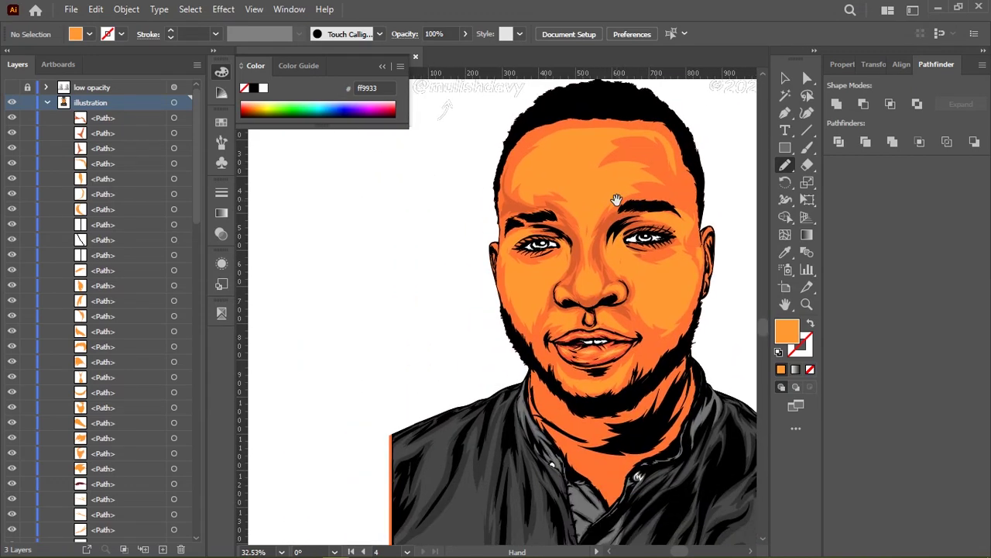
scroll(571, 268, "down", 1)
scroll(581, 282, "up", 1)
scroll(514, 269, "up", 1)
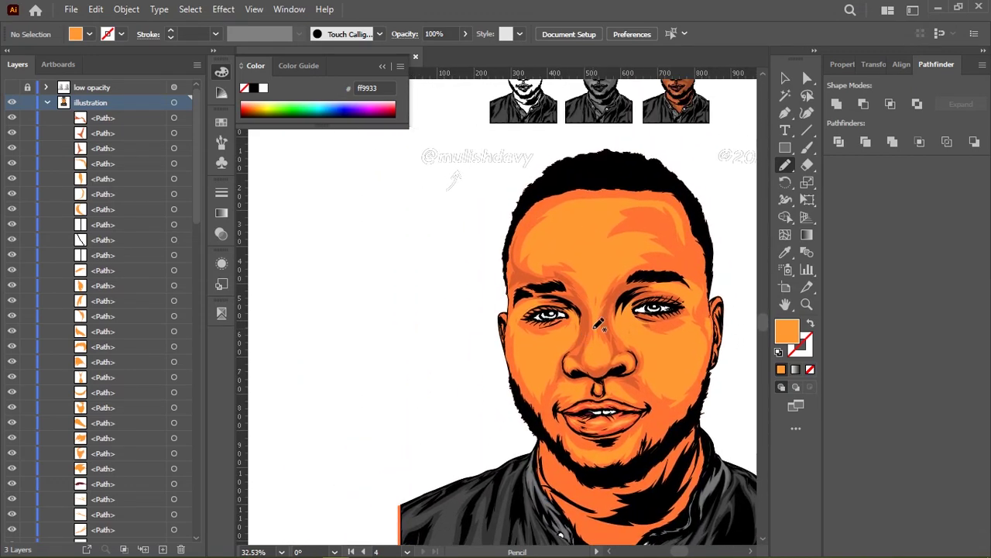
scroll(655, 343, "down", 1)
scroll(609, 308, "up", 3)
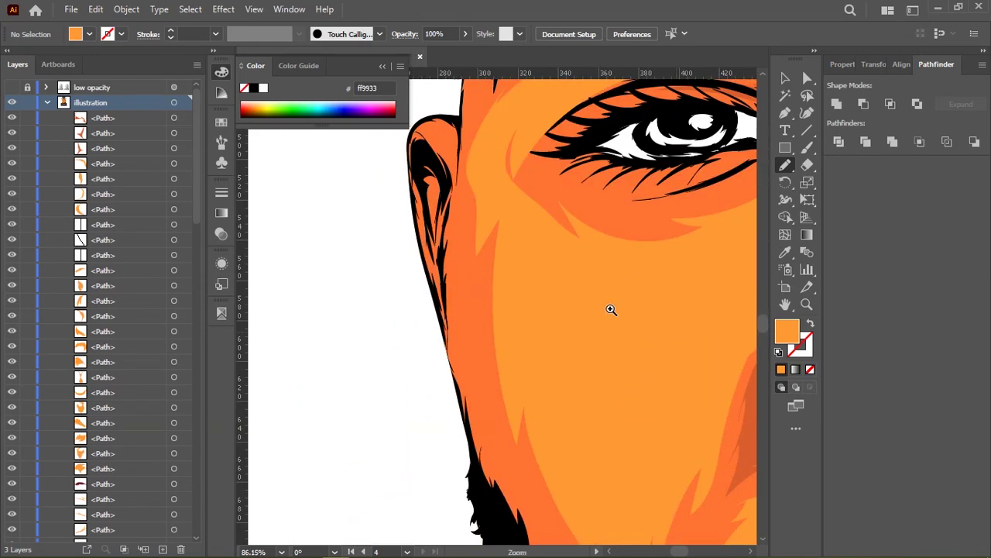
scroll(449, 159, "up", 2)
scroll(455, 200, "up", 1)
left_click_drag(455, 200, 477, 299)
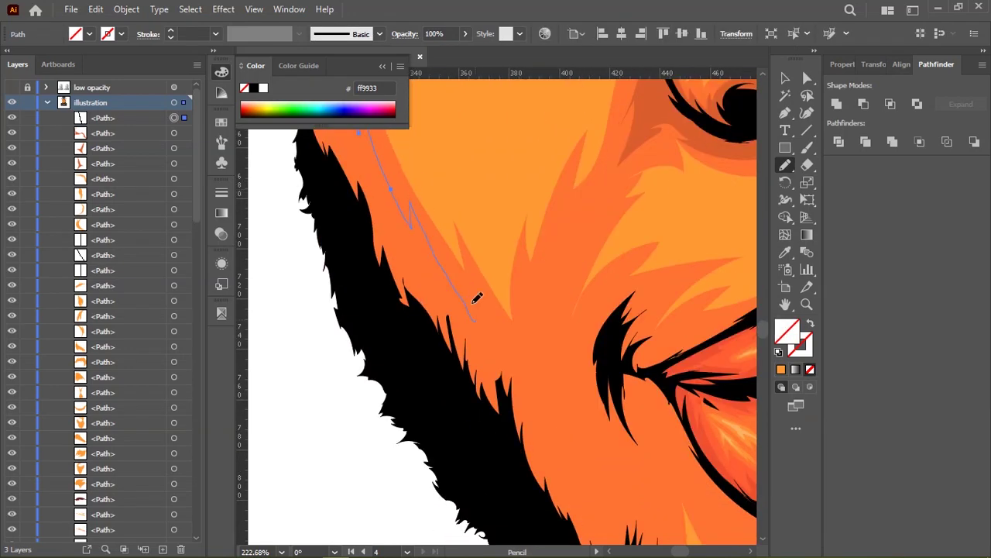
Trace darker shade paths along the right jaw edge and across the beard
scroll(589, 245, "down", 2)
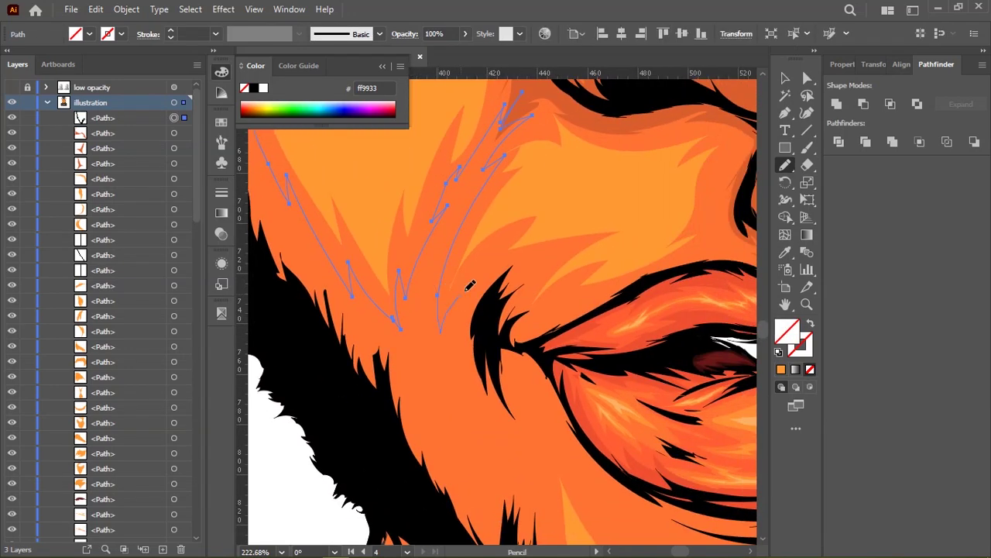
scroll(496, 263, "down", 1)
scroll(393, 279, "up", 4)
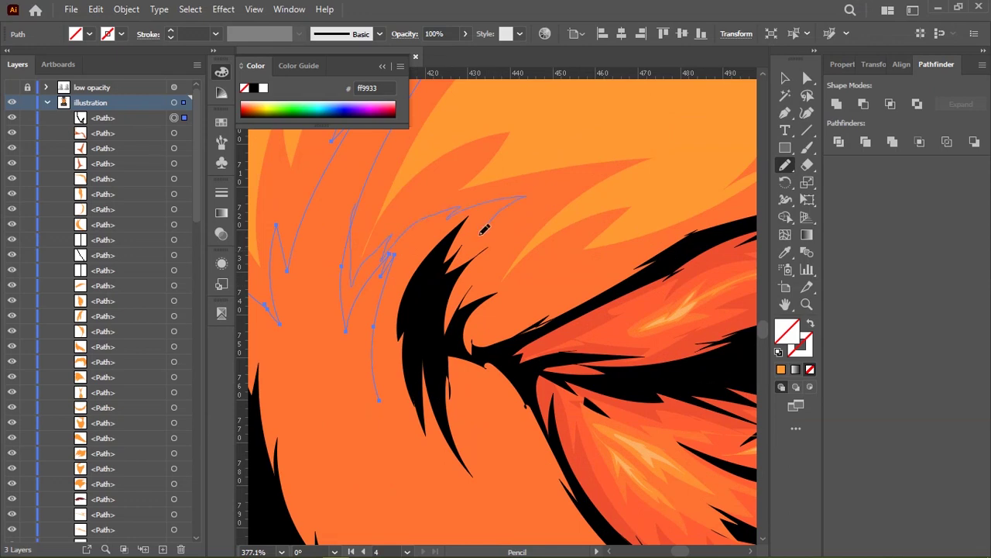
scroll(569, 295, "down", 3)
scroll(440, 258, "up", 2)
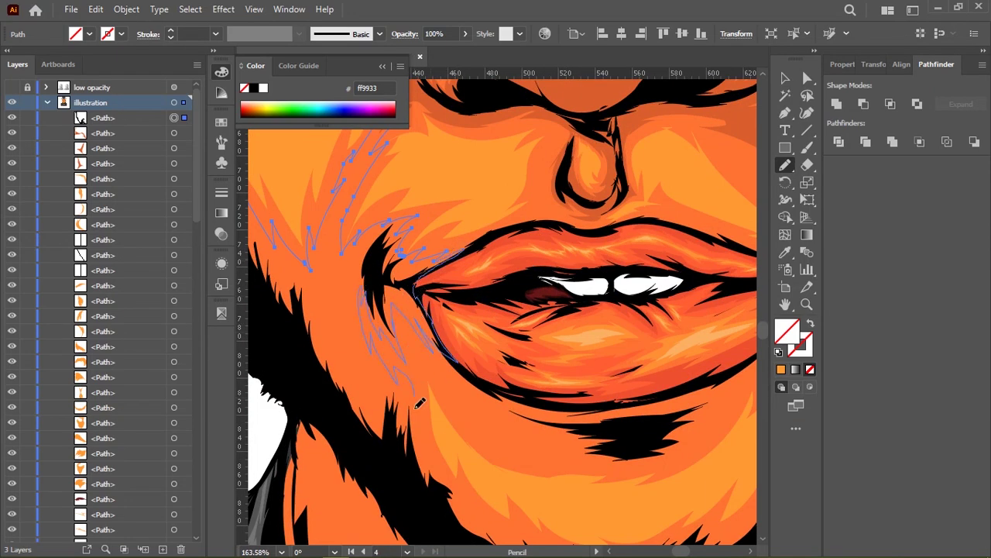
left_click_drag(419, 403, 356, 185)
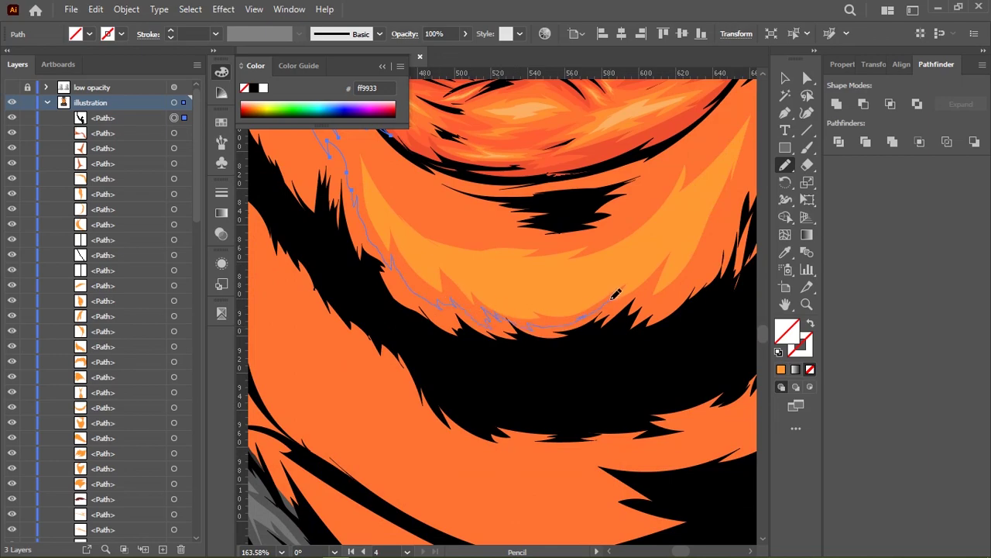
scroll(651, 299, "up", 1)
scroll(543, 271, "down", 2)
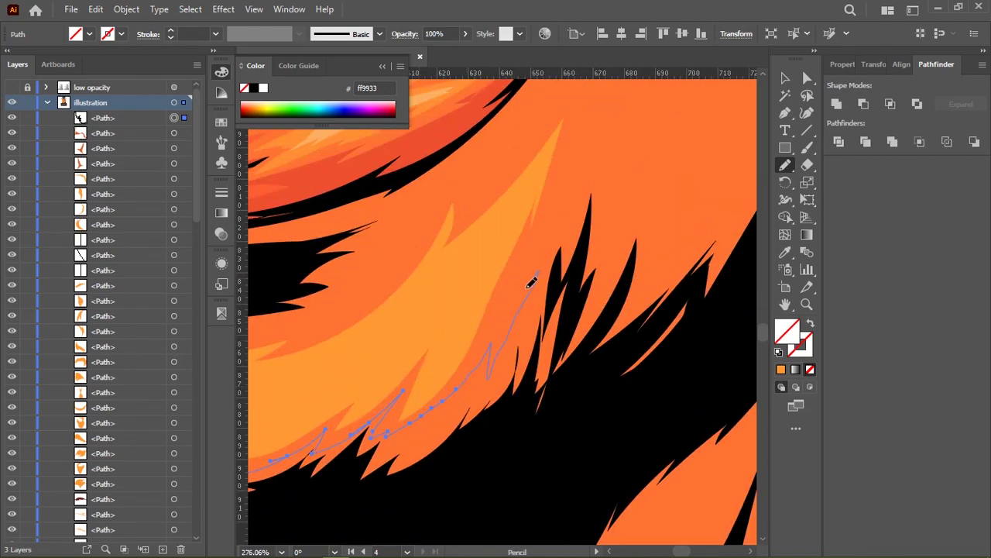
scroll(536, 326, "down", 1)
left_click_drag(536, 325, 495, 355)
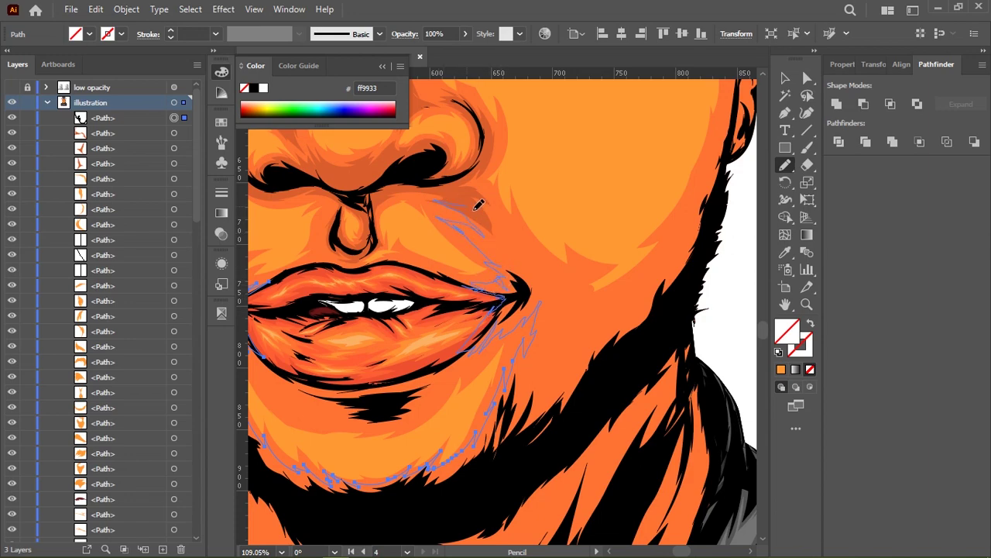
scroll(607, 269, "down", 3)
scroll(637, 284, "up", 1)
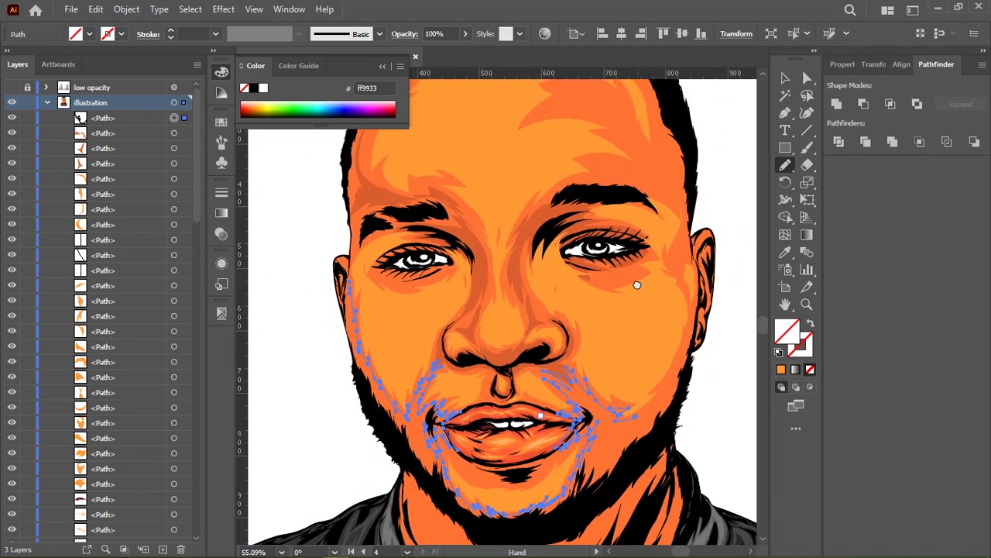
scroll(638, 283, "up", 3)
scroll(538, 312, "up", 2)
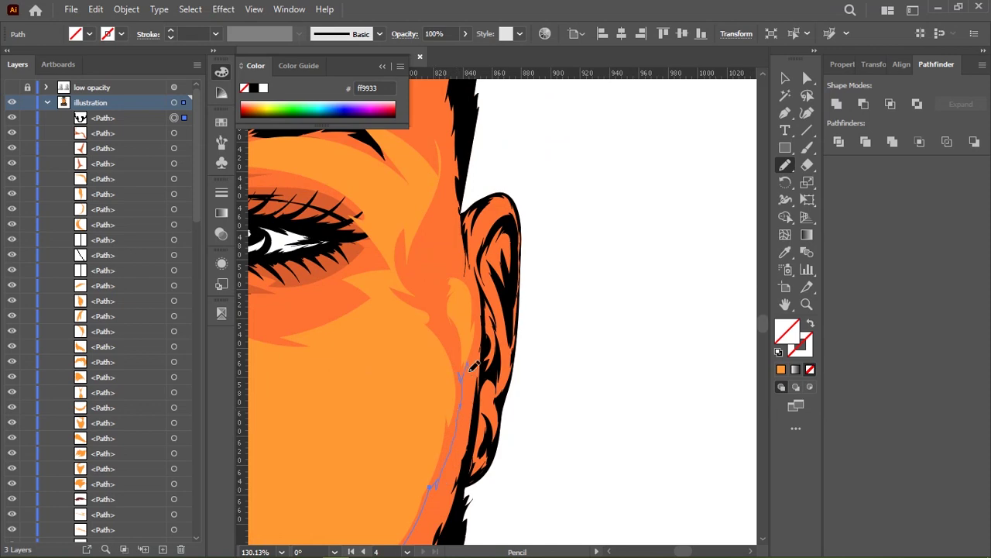
scroll(486, 364, "up", 2)
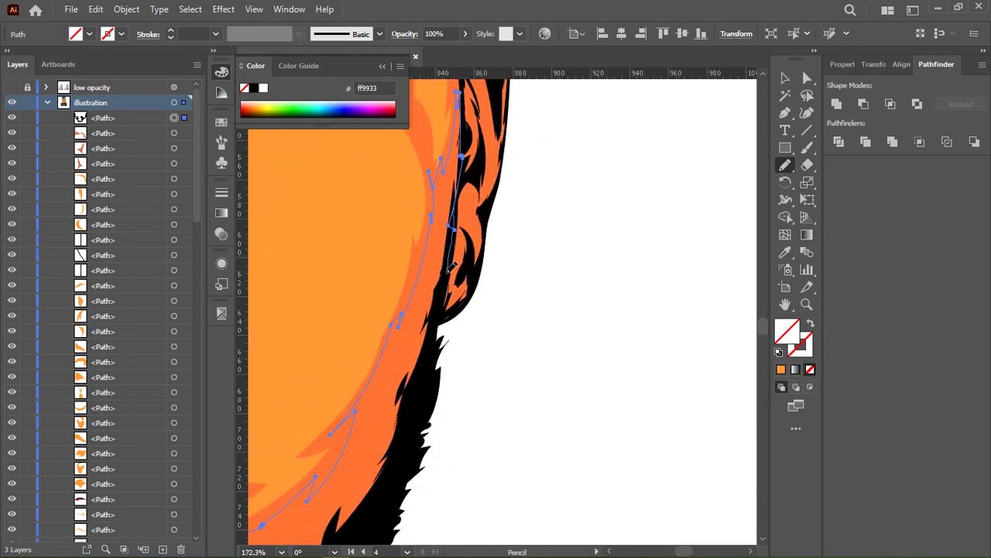
left_click_drag(508, 294, 577, 314)
left_click_drag(465, 349, 604, 372)
left_click_drag(434, 387, 589, 403)
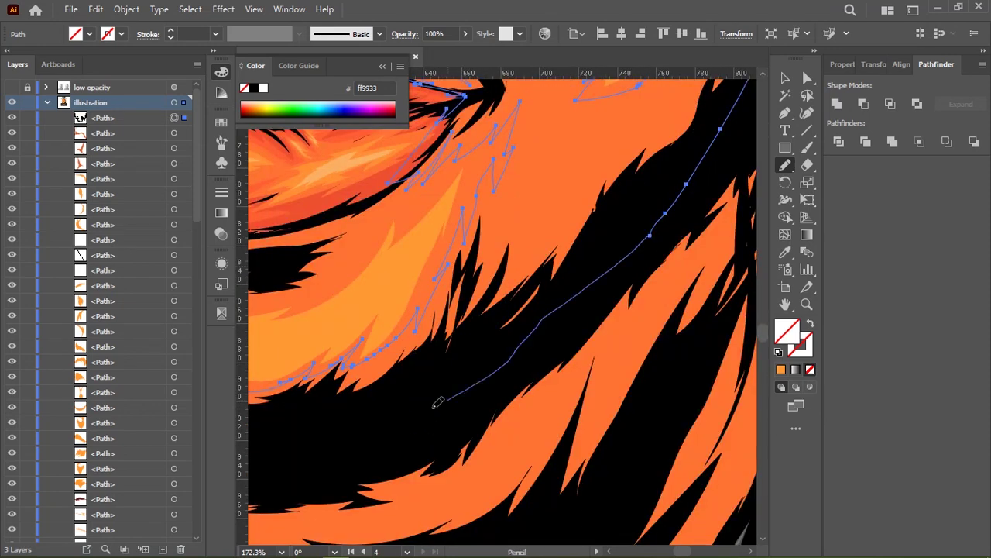
left_click_drag(434, 310, 589, 295)
mouse_move(480, 294)
left_mouse_down()
mouse_move(538, 329)
mouse_move(487, 421)
mouse_move(436, 270)
mouse_move(231, 322)
mouse_move(394, 294)
left_mouse_up()
Extend the shade shape along the top of the head and around its outline
scroll(416, 203, "up", 3)
scroll(461, 290, "up", 3)
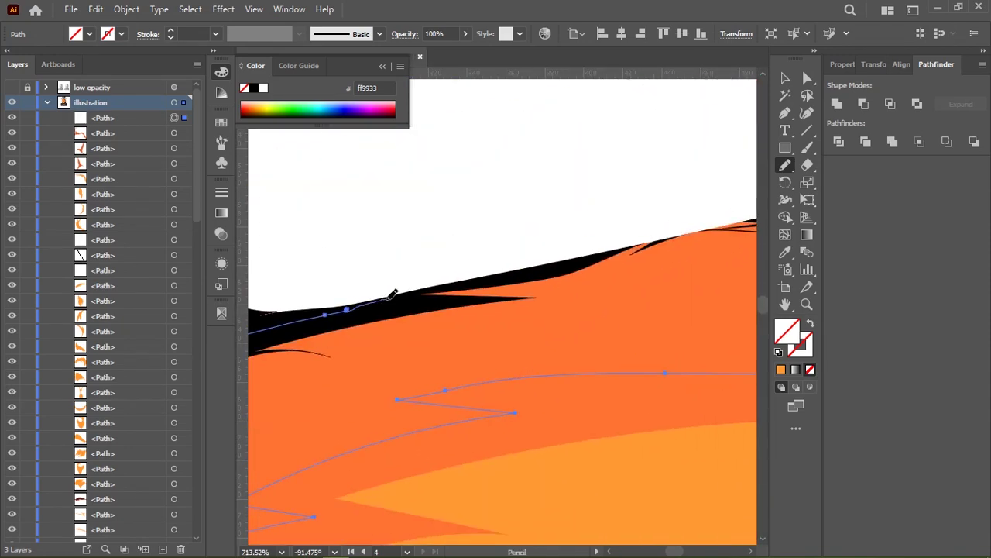
mouse_move(502, 277)
left_mouse_down()
mouse_move(585, 258)
mouse_move(436, 376)
left_mouse_up()
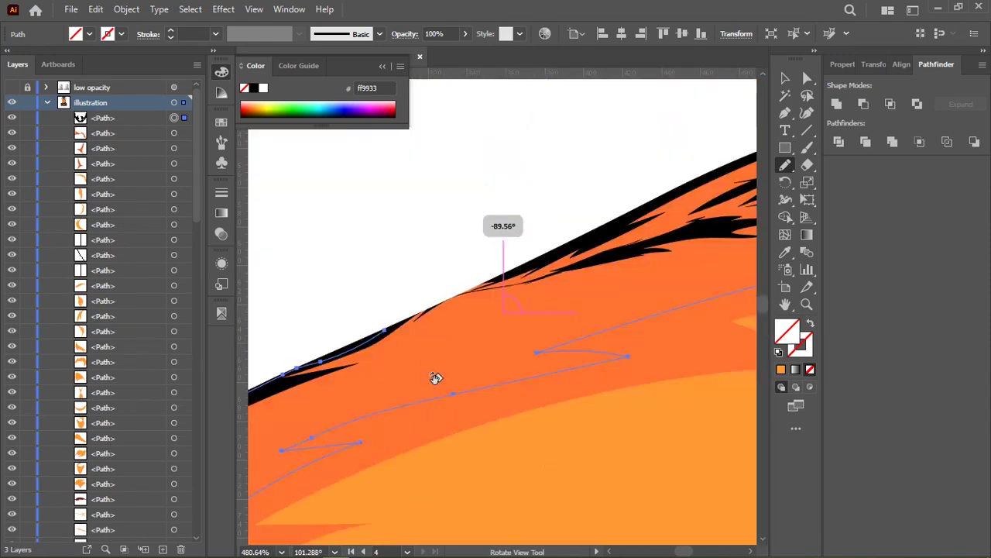
scroll(445, 237, "up", 1)
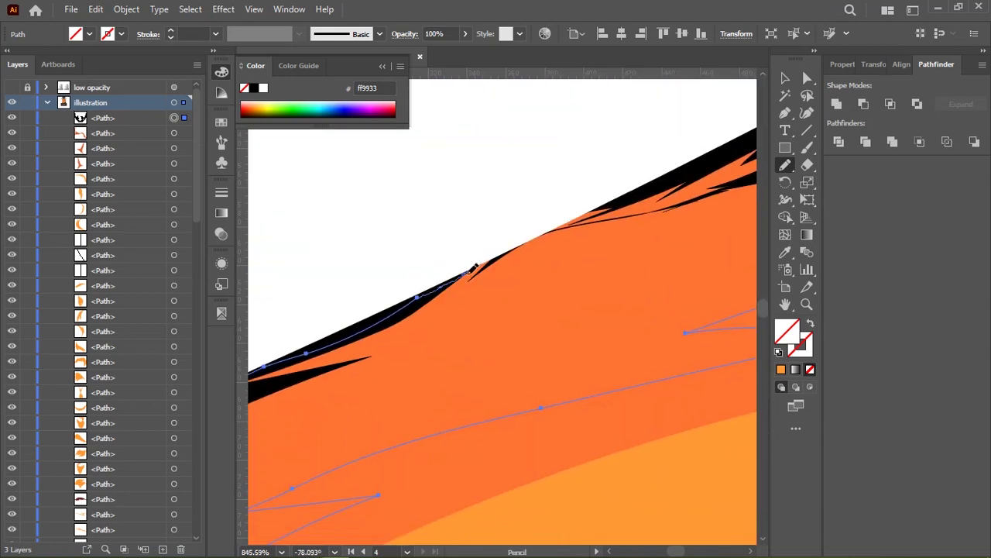
left_click_drag(635, 189, 434, 250)
scroll(440, 229, "up", 1)
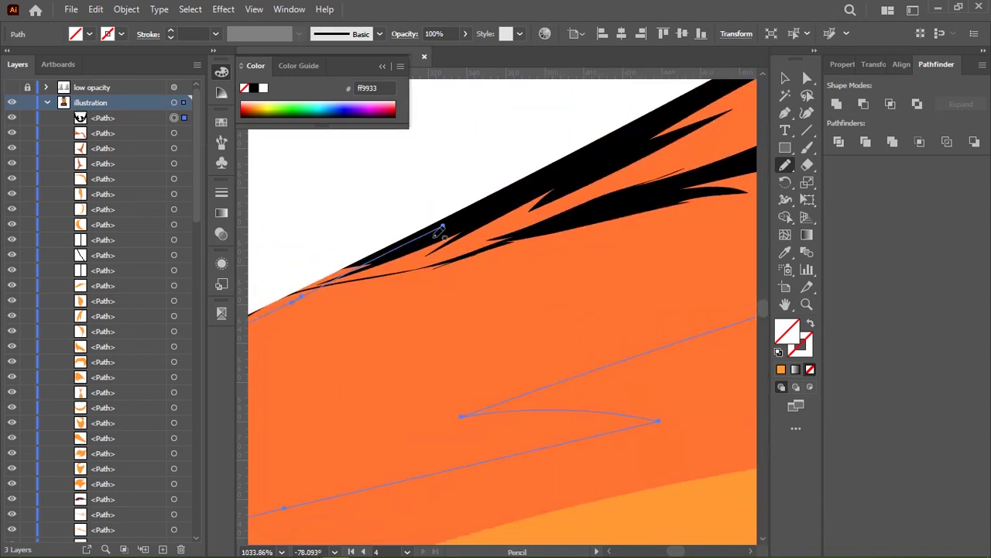
mouse_move(643, 194)
left_mouse_down()
mouse_move(464, 255)
mouse_move(502, 257)
mouse_move(600, 221)
left_mouse_up()
scroll(488, 210, "down", 5)
scroll(487, 233, "up", 1)
scroll(502, 256, "up", 2)
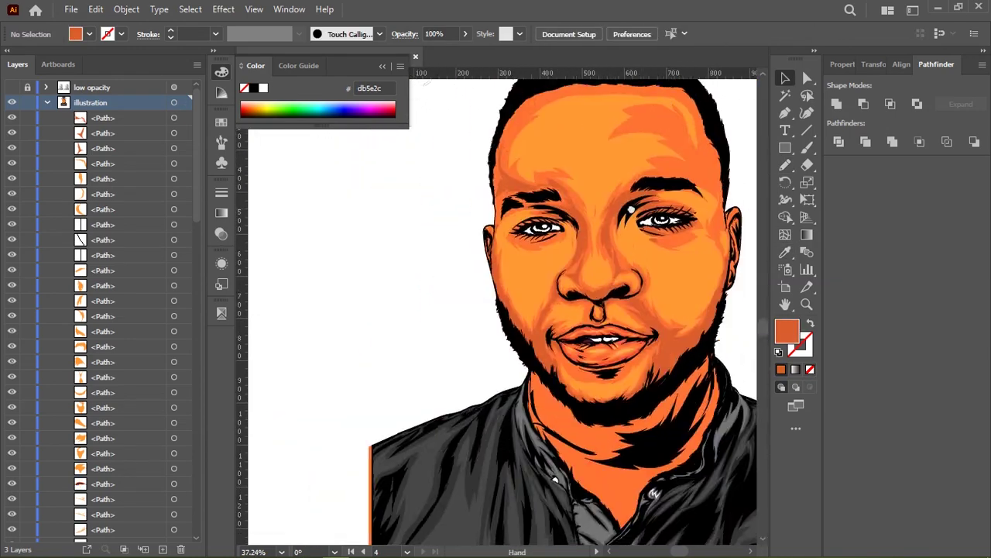
scroll(482, 324, "up", 5)
Add darker shade shapes along the chin and the hairline
left_click_drag(511, 387, 420, 379)
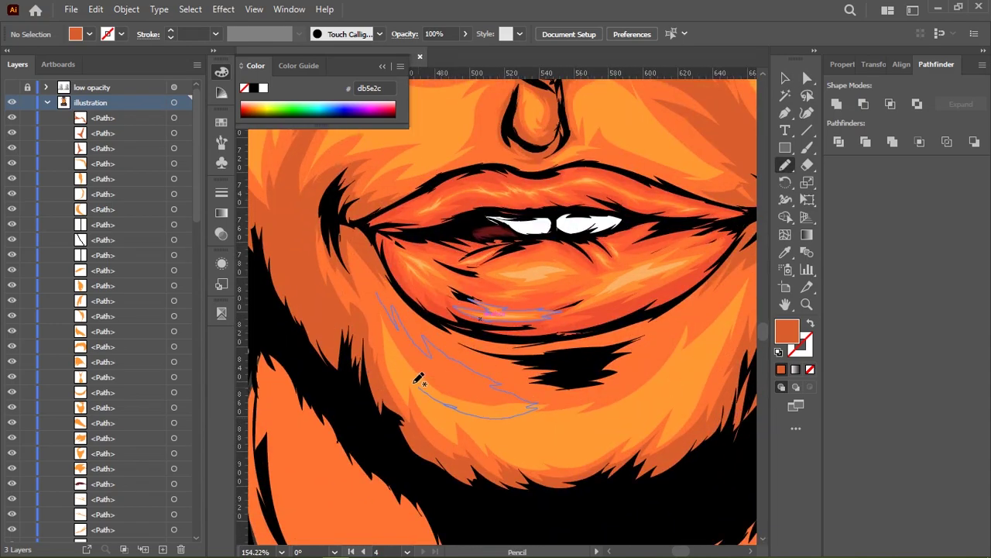
scroll(513, 364, "down", 5)
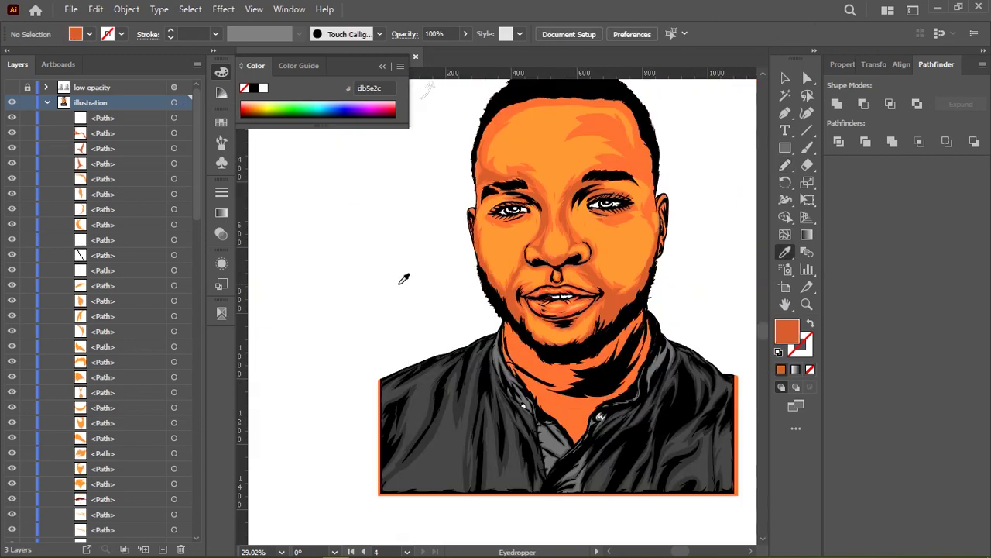
scroll(404, 279, "up", 5)
mouse_move(602, 243)
left_mouse_down()
mouse_move(601, 299)
mouse_move(602, 284)
left_mouse_up()
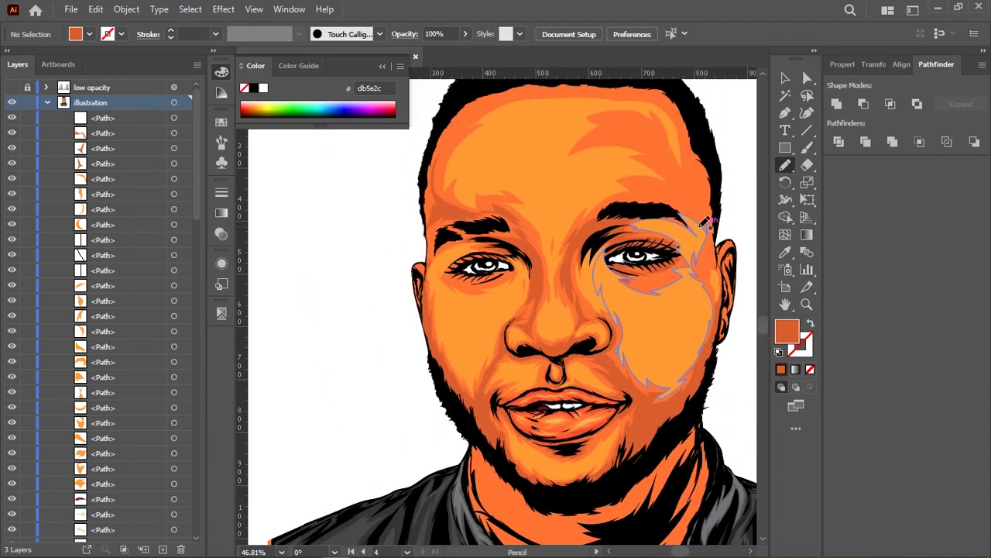
scroll(465, 232, "up", 5)
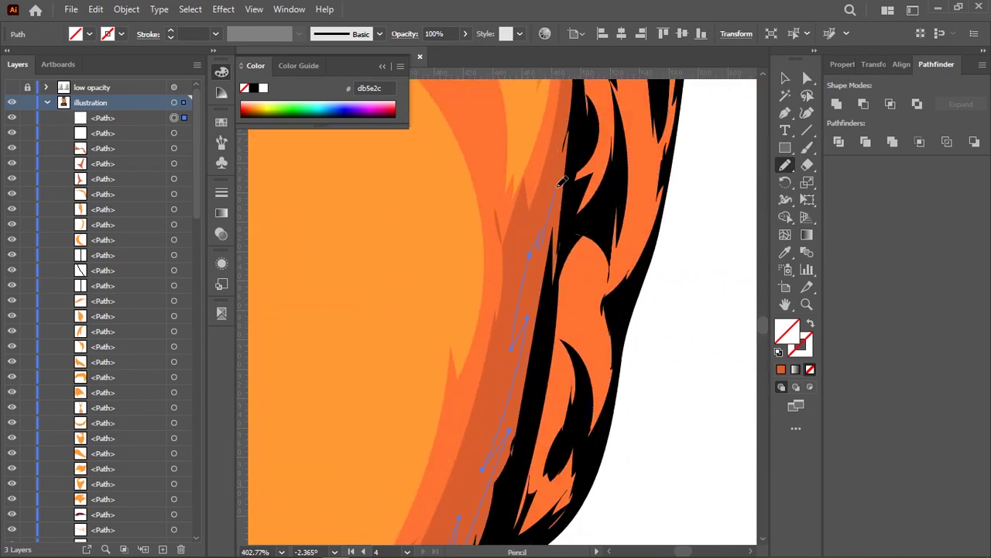
mouse_move(544, 355)
left_mouse_down()
mouse_move(672, 384)
mouse_move(465, 211)
left_mouse_up()
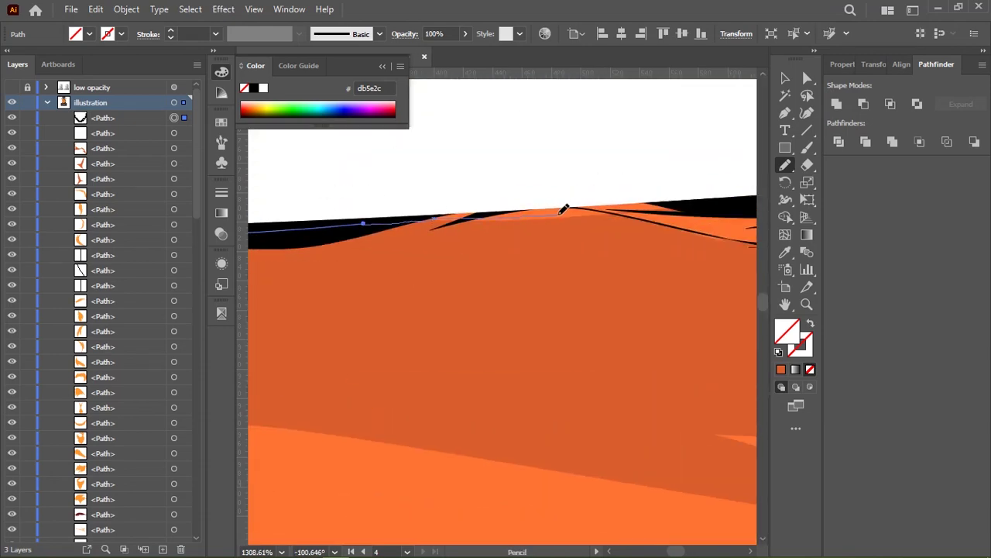
left_click_drag(527, 246, 722, 352)
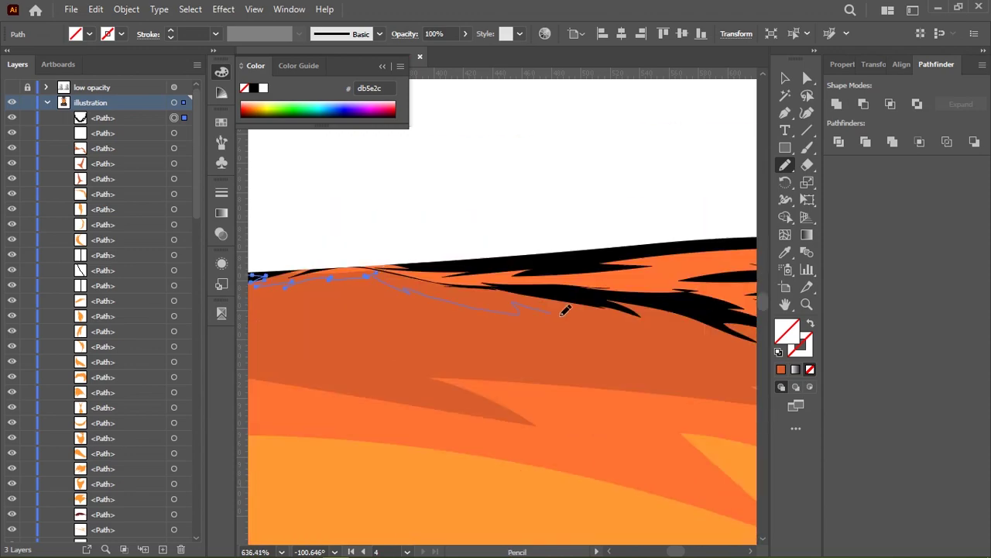
Rotate the view along the hair edge and select a dark face shade shape for recolouring
scroll(302, 246, "down", 5)
scroll(491, 177, "down", 5)
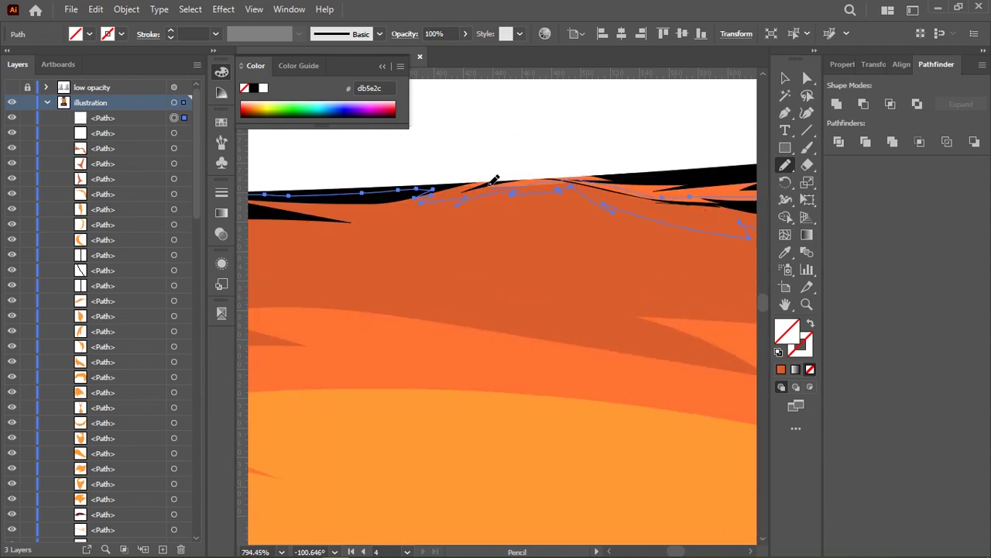
scroll(557, 302, "up", 5)
scroll(368, 300, "down", 3)
scroll(621, 185, "down", 5)
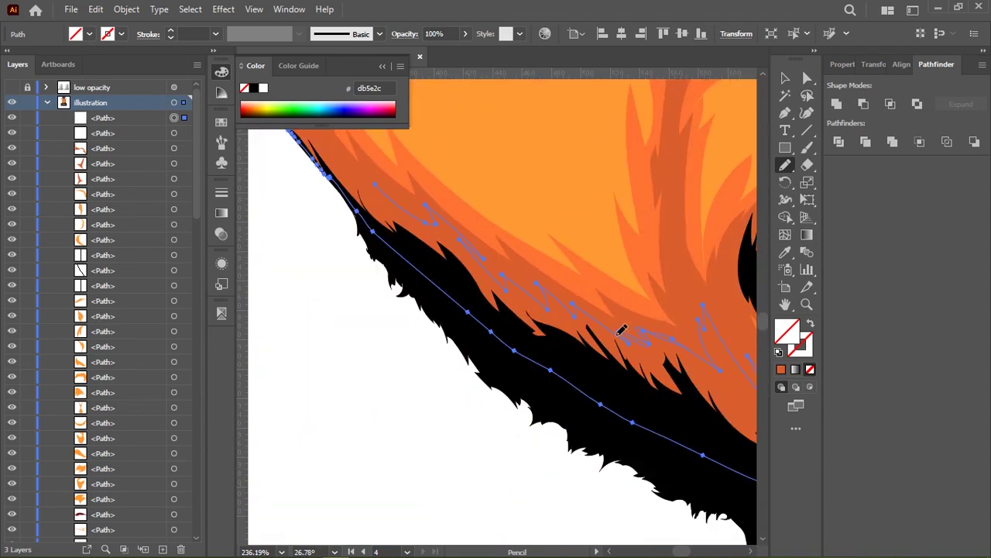
scroll(622, 328, "down", 3)
scroll(323, 310, "up", 5)
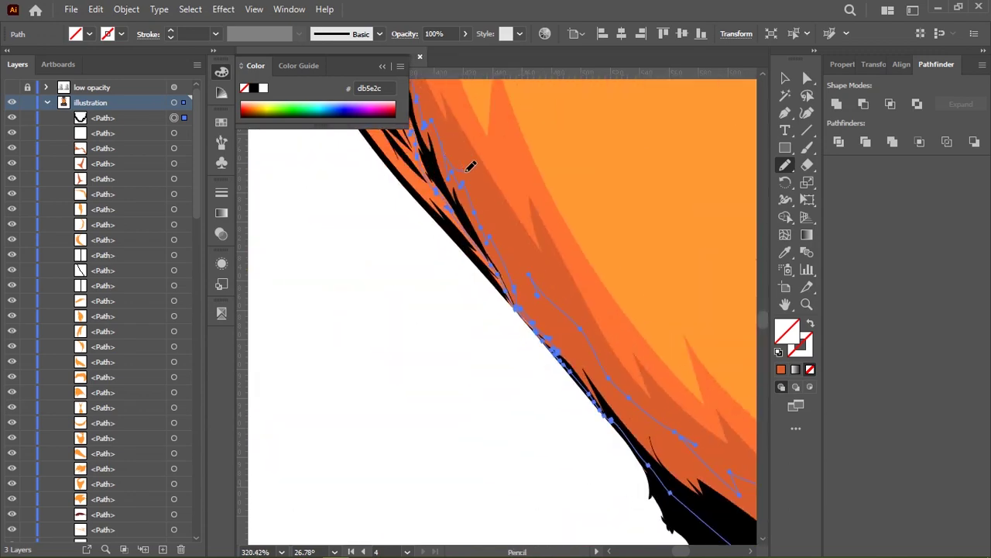
scroll(470, 167, "up", 3)
scroll(483, 215, "up", 3)
key("shift+h")
left_click_drag(354, 248, 425, 217)
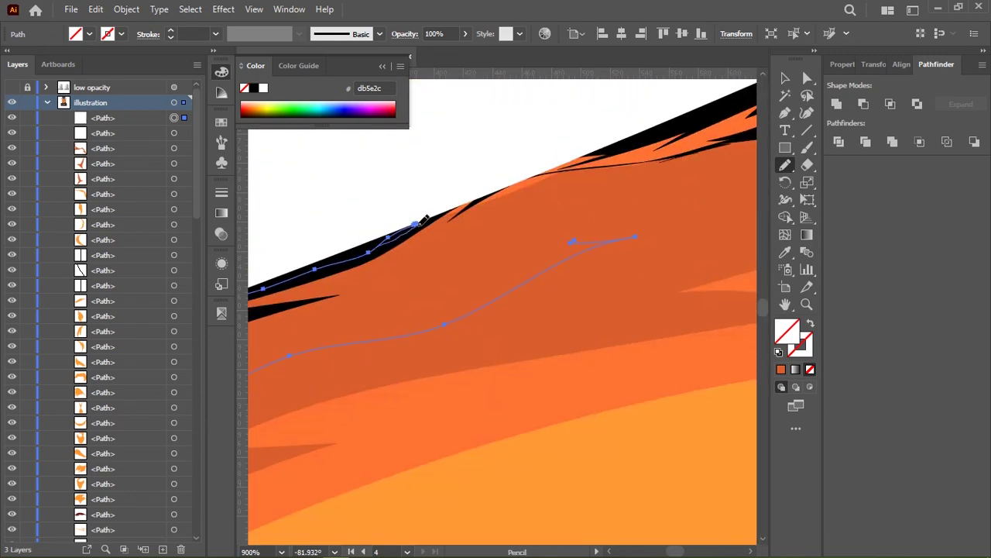
scroll(516, 166, "down", 5)
scroll(628, 229, "down", 1)
scroll(465, 234, "down", 5)
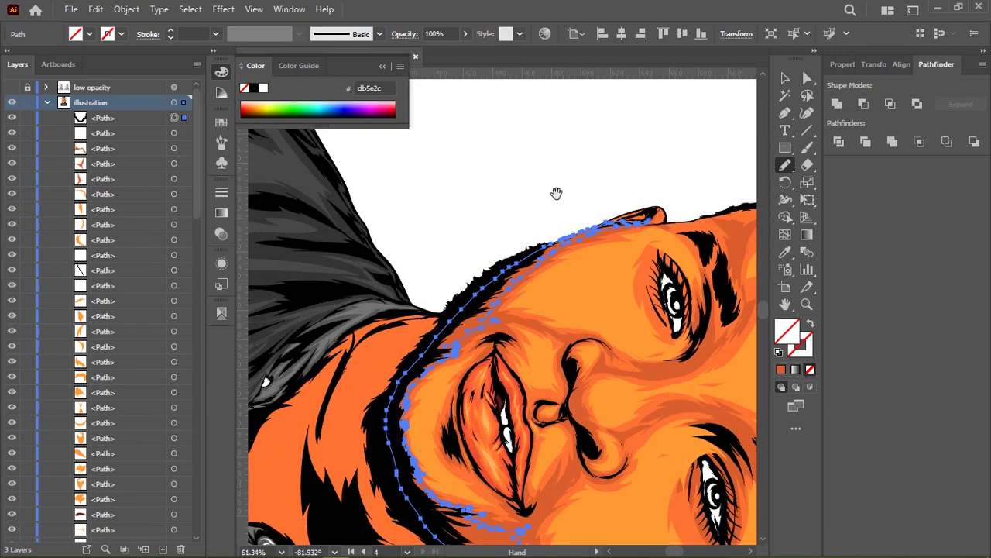
key("shift+ctrl+1")
left_click(488, 362, "ctrl")
Recolour the selected shade shape to the lighter orange ff7233 with the Eyedropper
key("i")
left_click(565, 470)
key("v")
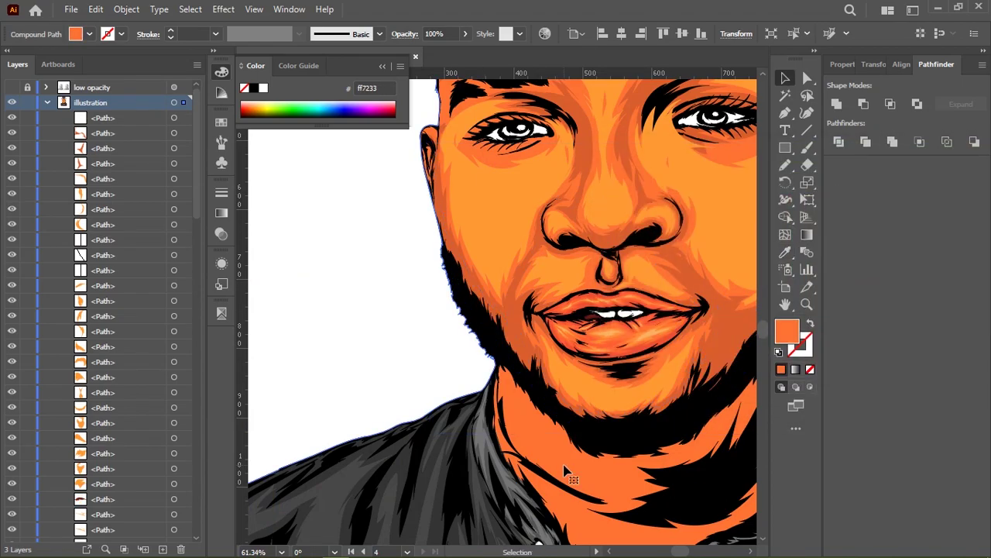
left_click(292, 317)
Select the shade shape at the mouth corner, with the Pencil tool ready
scroll(565, 277, "down", 4)
scroll(565, 276, "up", 4)
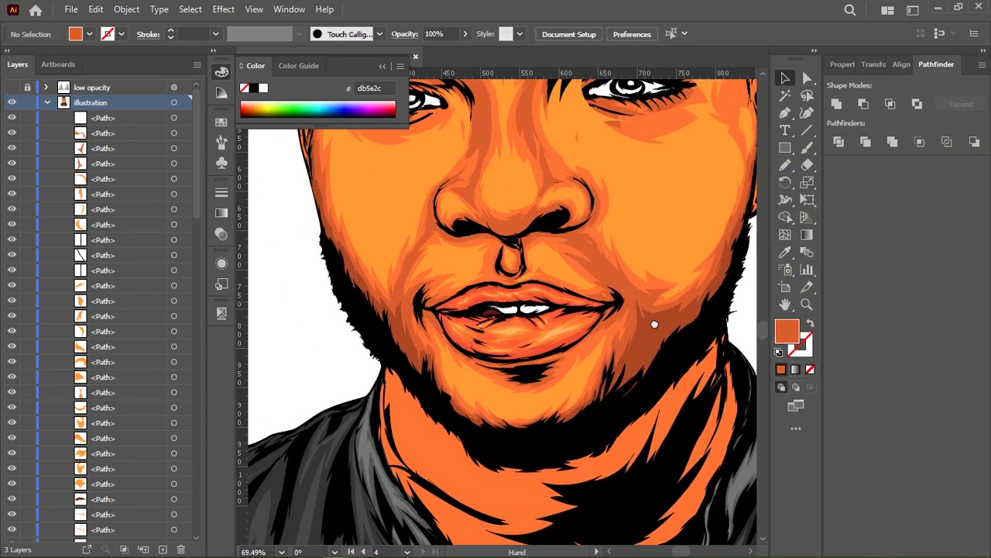
left_click(554, 295, "ctrl")
key("n")
scroll(583, 298, "up", 3)
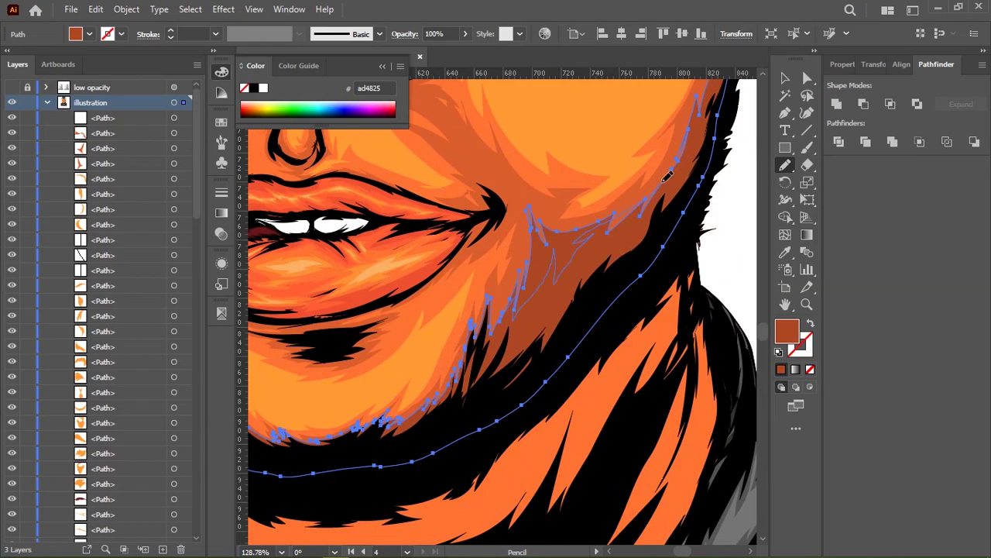
key("ctrl+shift+a")
scroll(427, 312, "down", 3)
scroll(396, 232, "up", 5)
left_click(428, 236, "ctrl")
Draw a shadow shape over the brow and fill it with dark brown 84331e
scroll(553, 270, "down", 4)
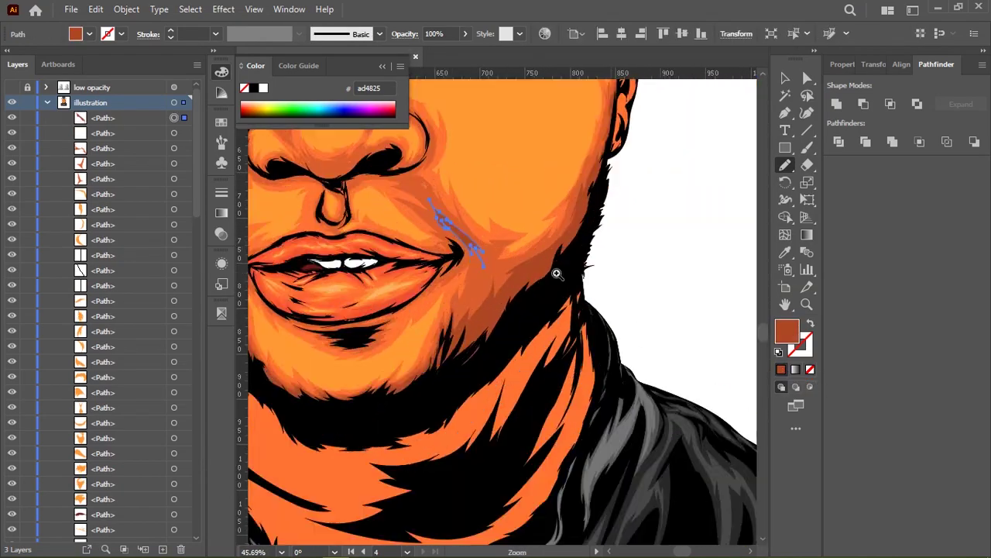
scroll(343, 216, "up", 4)
scroll(458, 354, "down", 4)
scroll(562, 237, "up", 1)
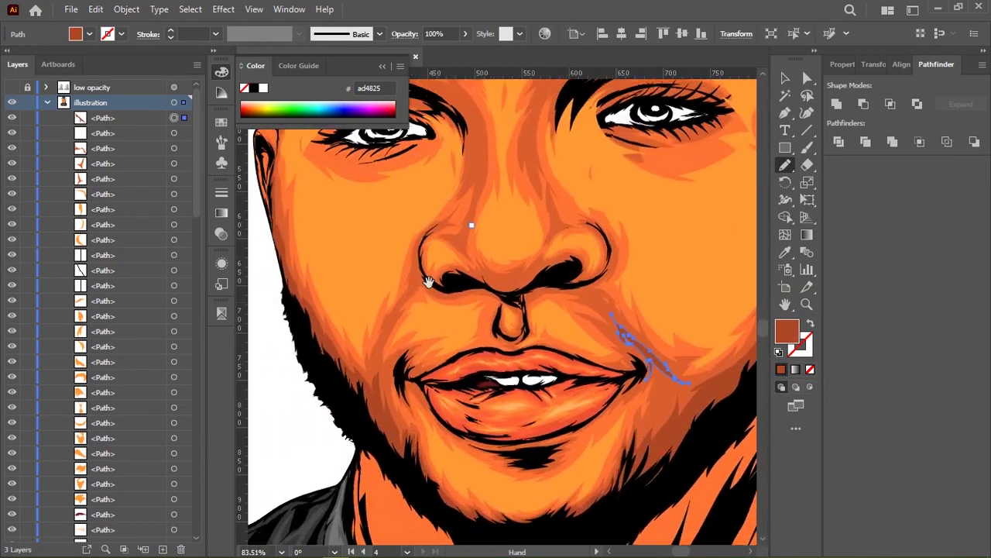
scroll(427, 283, "up", 5)
scroll(398, 354, "down", 5)
scroll(476, 257, "up", 5)
scroll(476, 257, "down", 5)
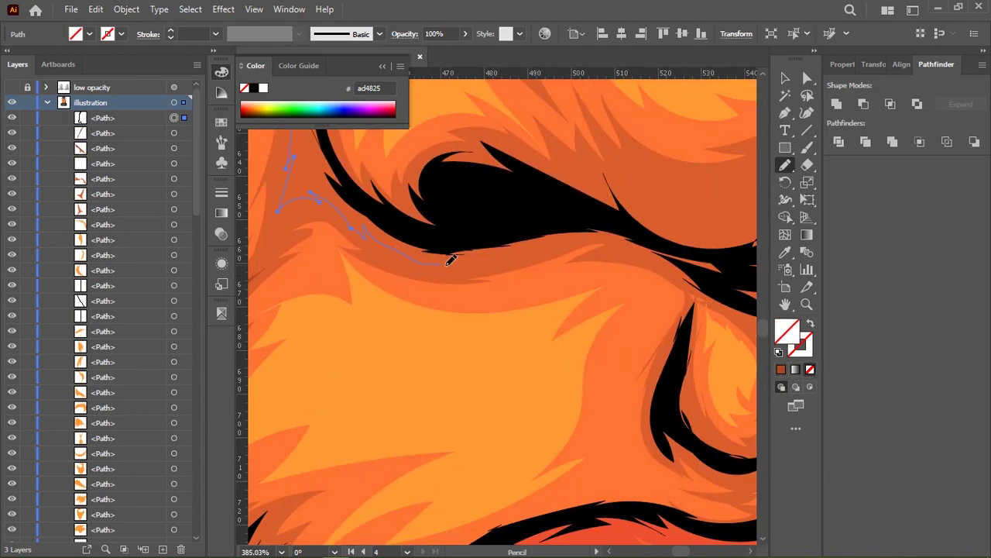
scroll(470, 213, "up", 5)
scroll(491, 252, "down", 3)
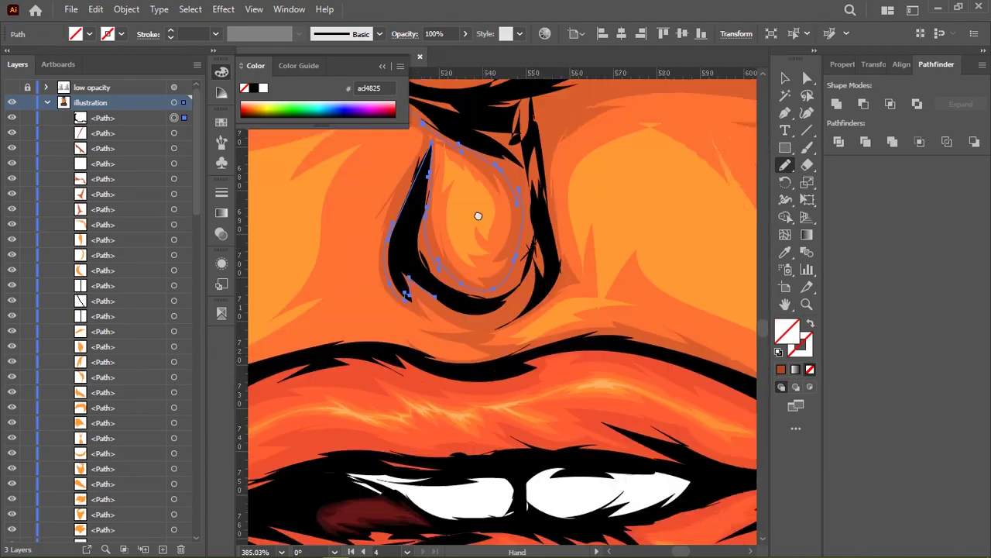
scroll(476, 232, "up", 3)
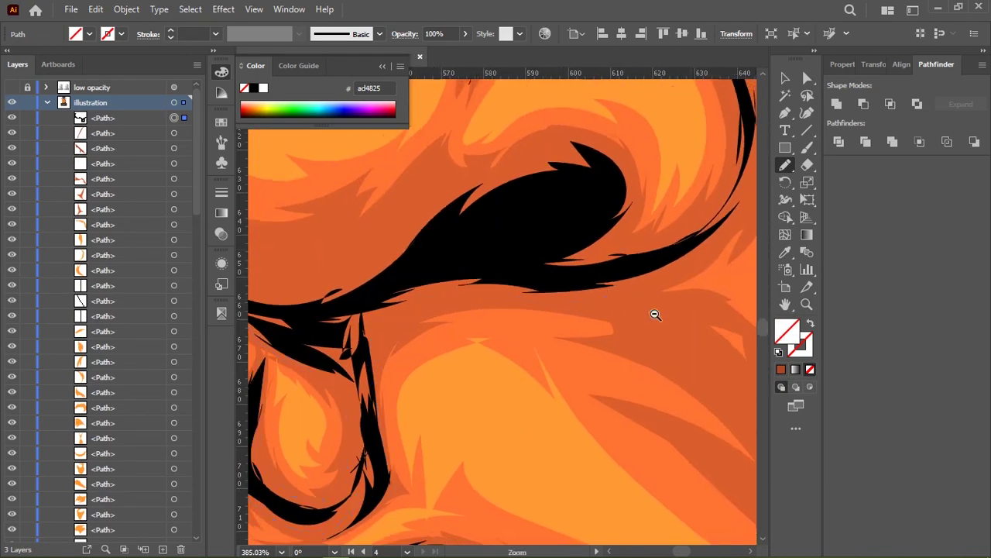
scroll(655, 314, "up", 5)
scroll(646, 336, "up", 3)
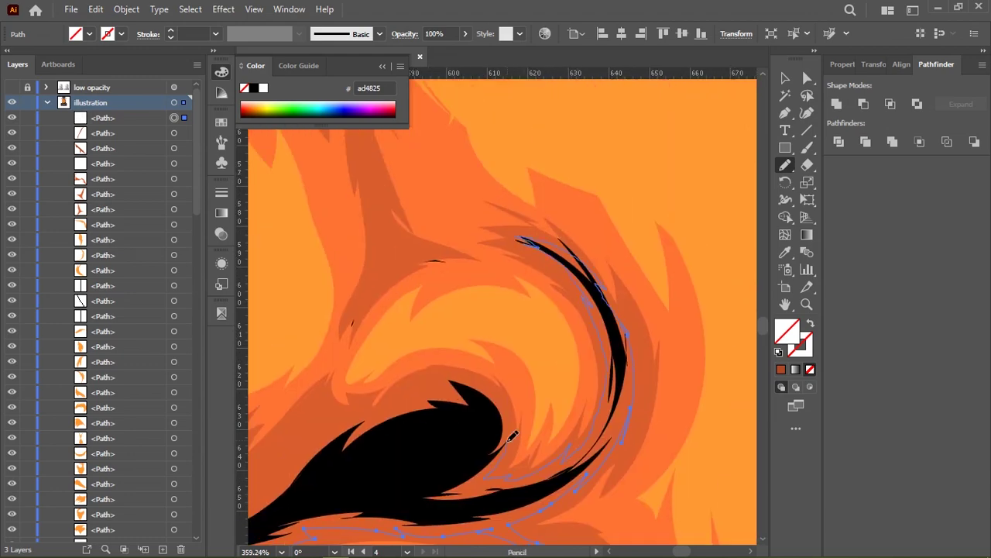
scroll(511, 438, "left", 5)
scroll(672, 172, "down", 3)
scroll(514, 274, "left", 5)
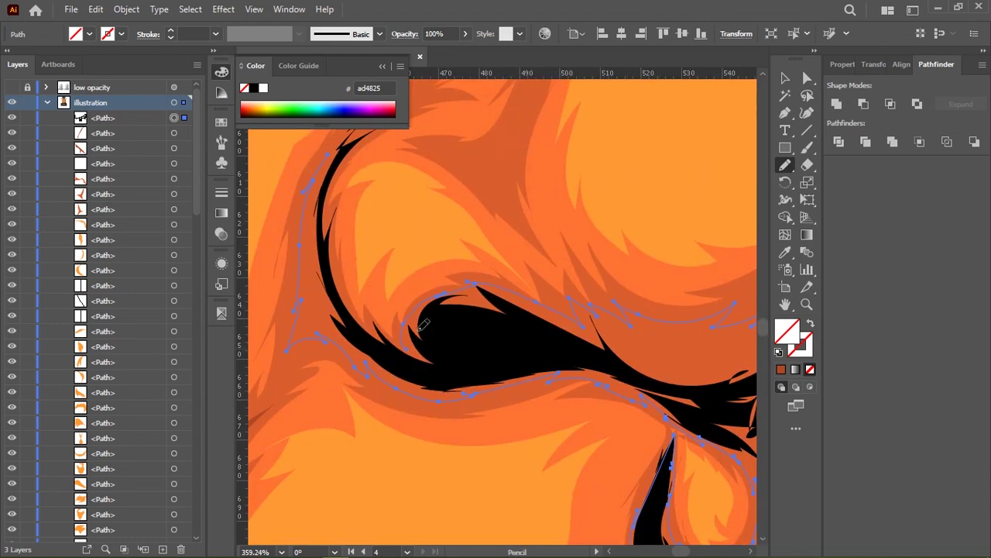
scroll(424, 324, "up", 1)
scroll(524, 244, "up", 1)
scroll(461, 246, "up", 1)
scroll(434, 341, "up", 1)
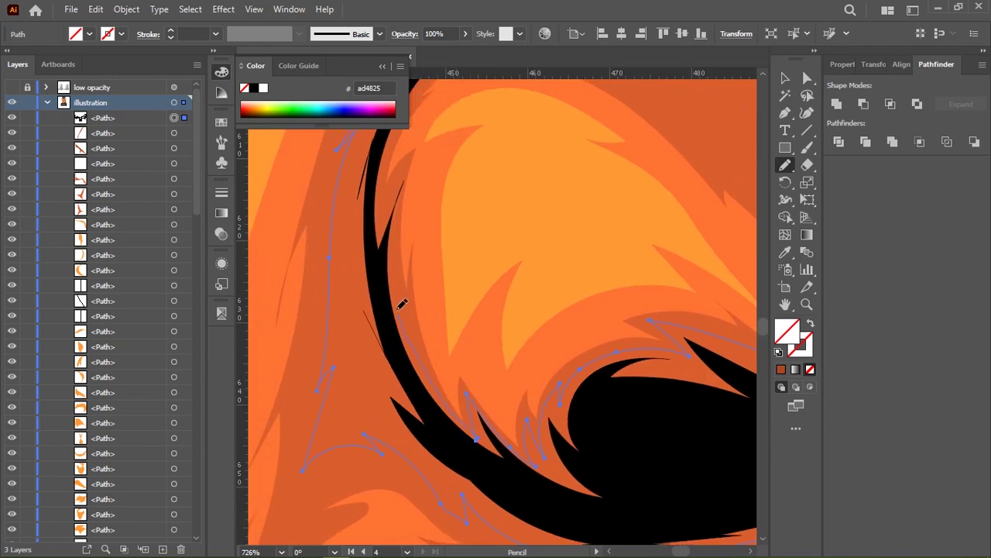
scroll(402, 304, "up", 3)
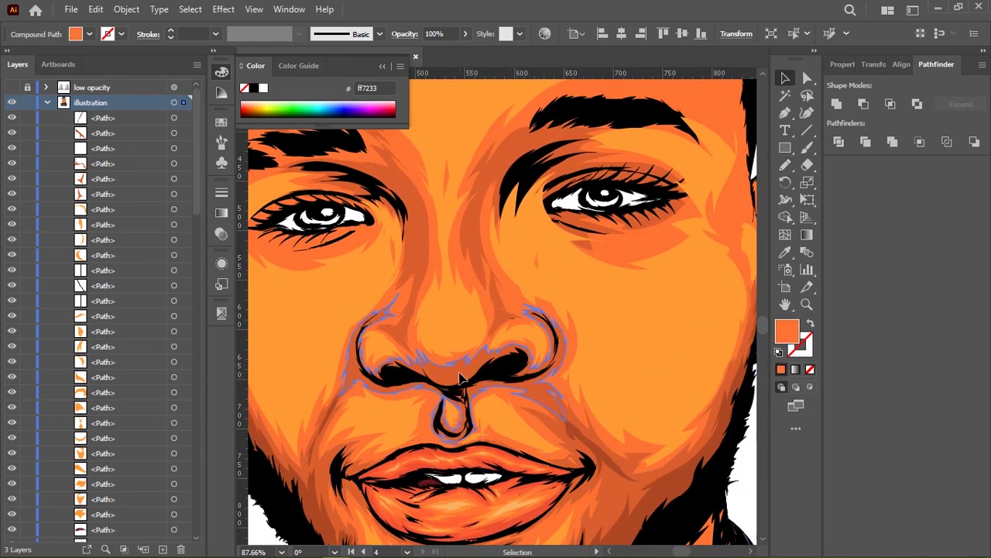
scroll(478, 279, "down", 2)
scroll(582, 246, "up", 4)
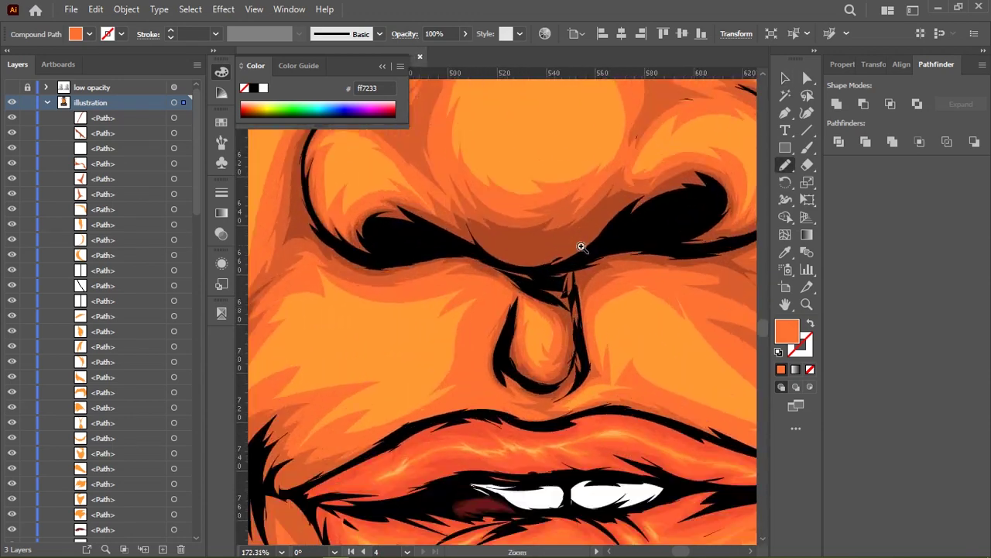
scroll(582, 247, "up", 3)
left_click_drag(395, 199, 542, 270)
double_click(787, 332)
left_click(947, 195)
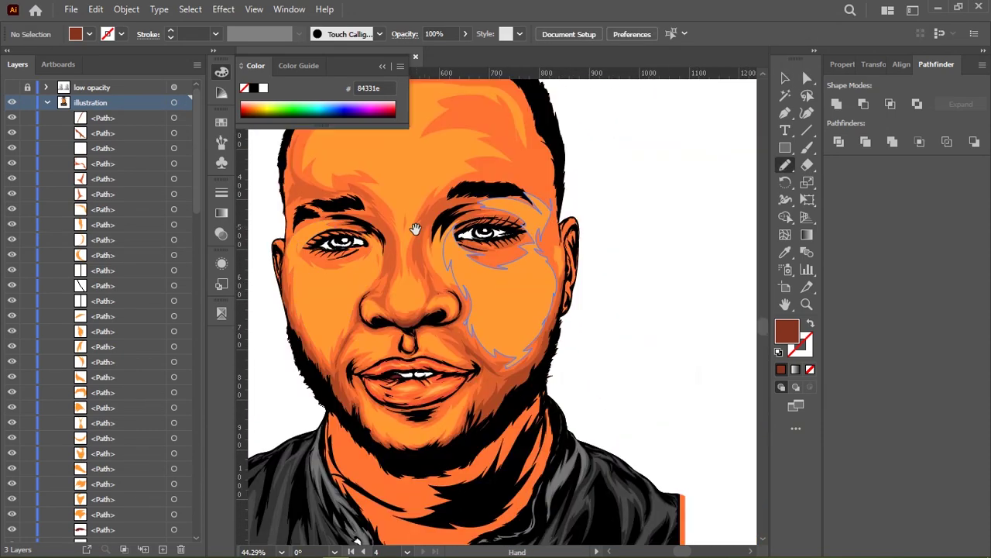
Draw a shadow shape between the eye and nose bridge and give it a dark brown fill
scroll(414, 228, "up", 5)
key("n")
left_click_drag(426, 325, 431, 341)
scroll(460, 250, "up", 1)
left_click_drag(460, 251, 572, 355)
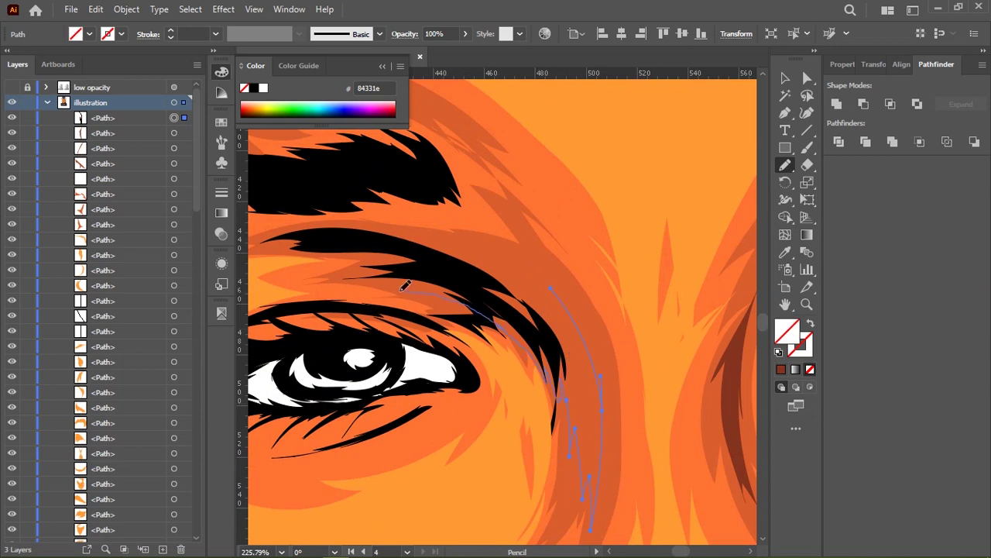
scroll(425, 234, "down", 7)
left_click(780, 370)
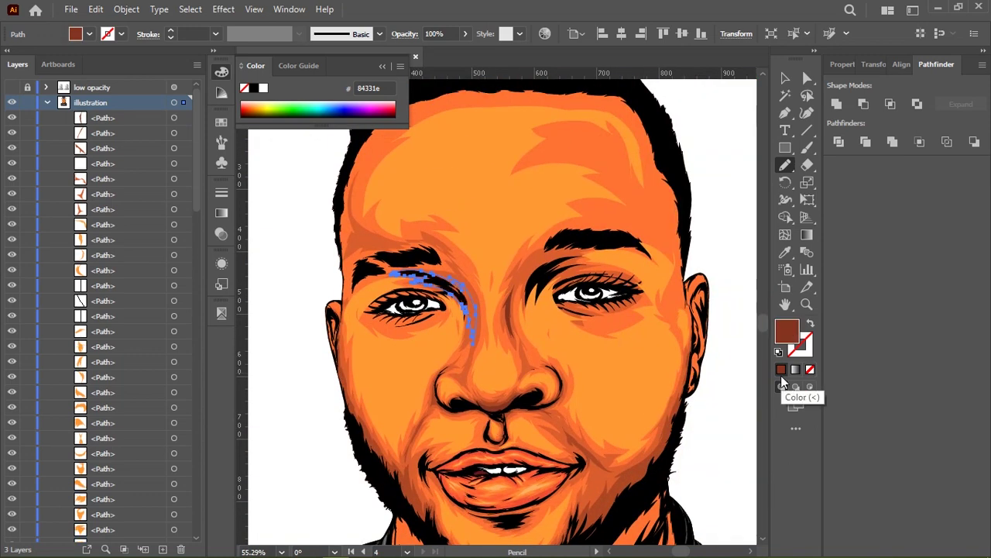
Draw a thin shadow shape beside the eye and fill it by sampling an artwork colour
scroll(448, 328, "up", 3)
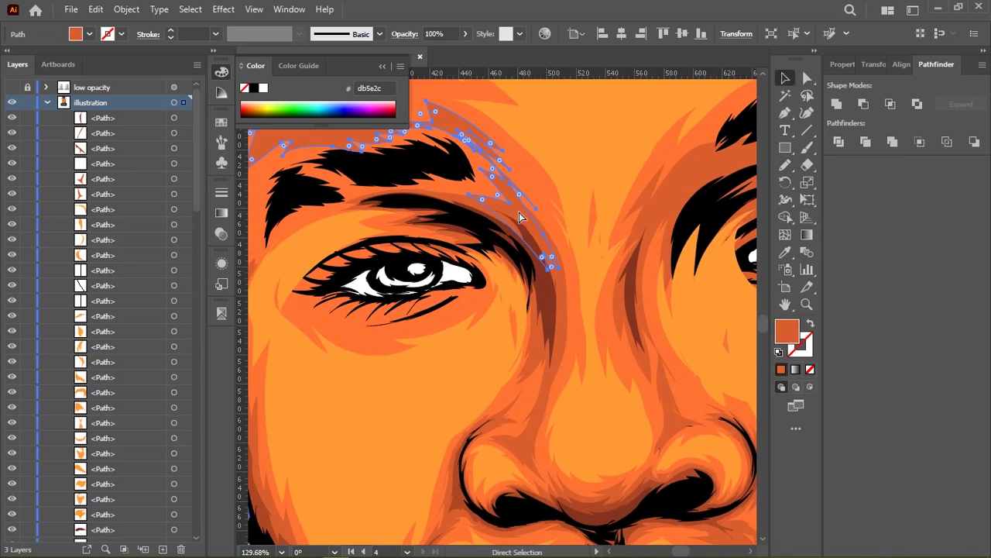
scroll(521, 218, "down", 3)
key("n")
scroll(604, 299, "up", 3)
left_click_drag(554, 229, 546, 85)
key("i")
left_click(555, 106)
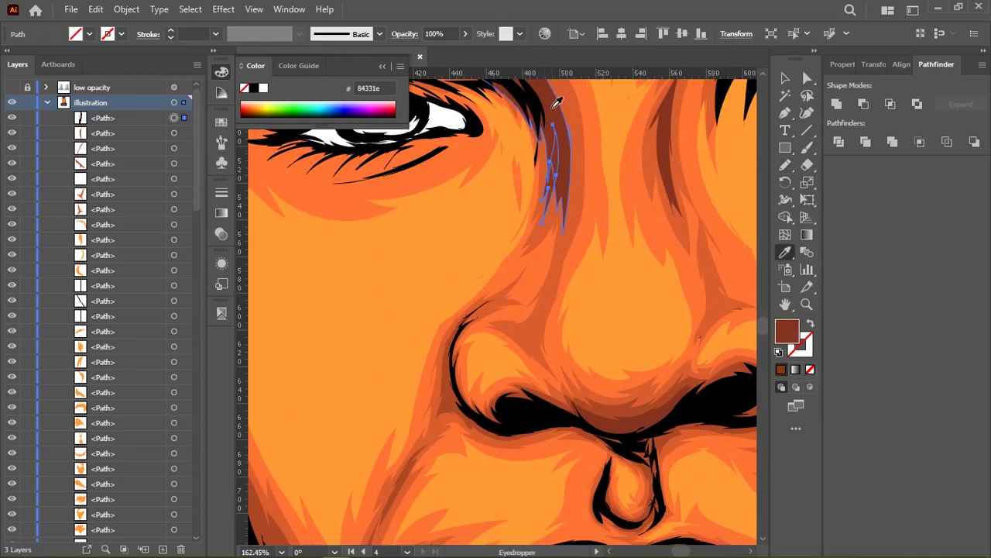
Sample the light orange ff9933 skin colour with the Eyedropper
scroll(538, 289, "up", 2)
key("n")
scroll(589, 159, "down", 3)
scroll(575, 206, "down", 1)
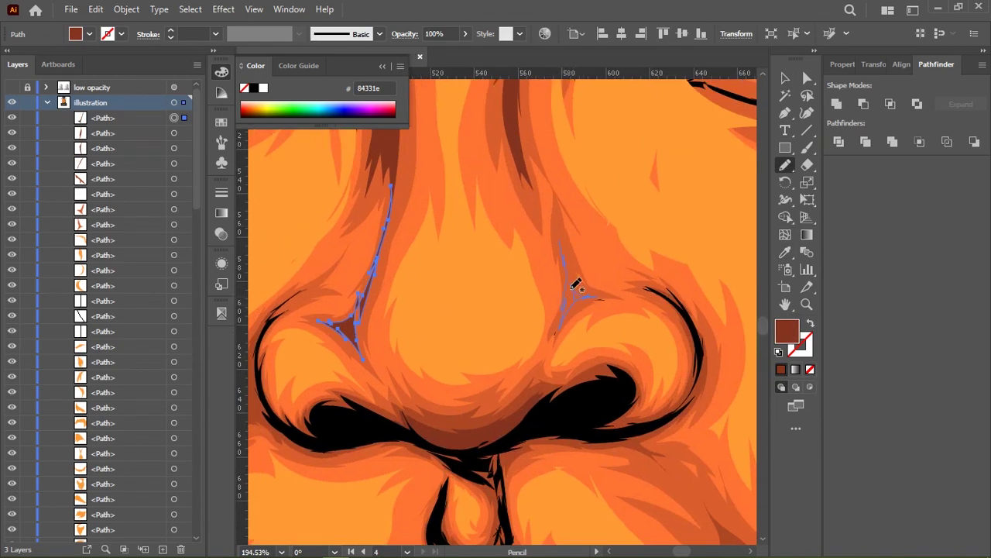
scroll(424, 324, "down", 4)
scroll(520, 225, "down", 2)
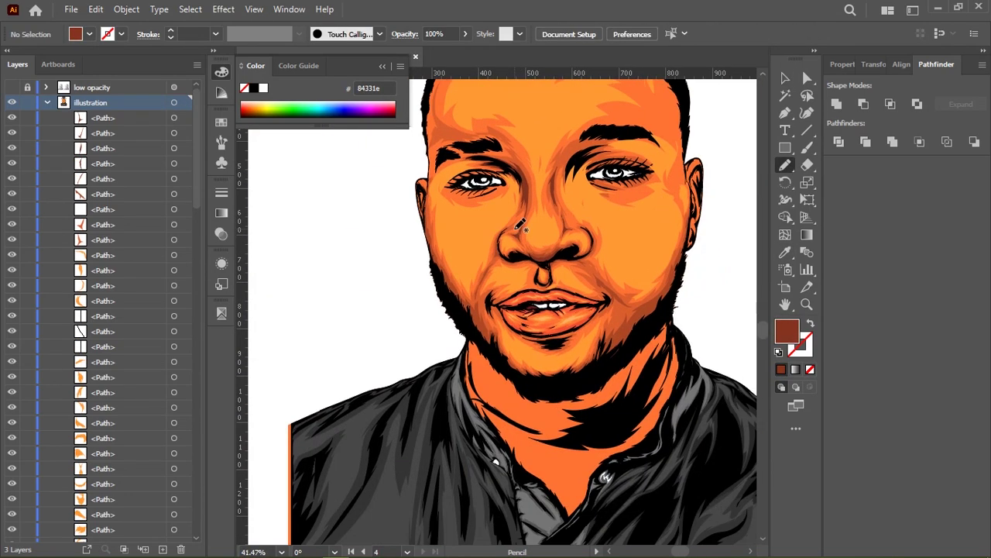
scroll(521, 225, "up", 3)
scroll(542, 233, "down", 2)
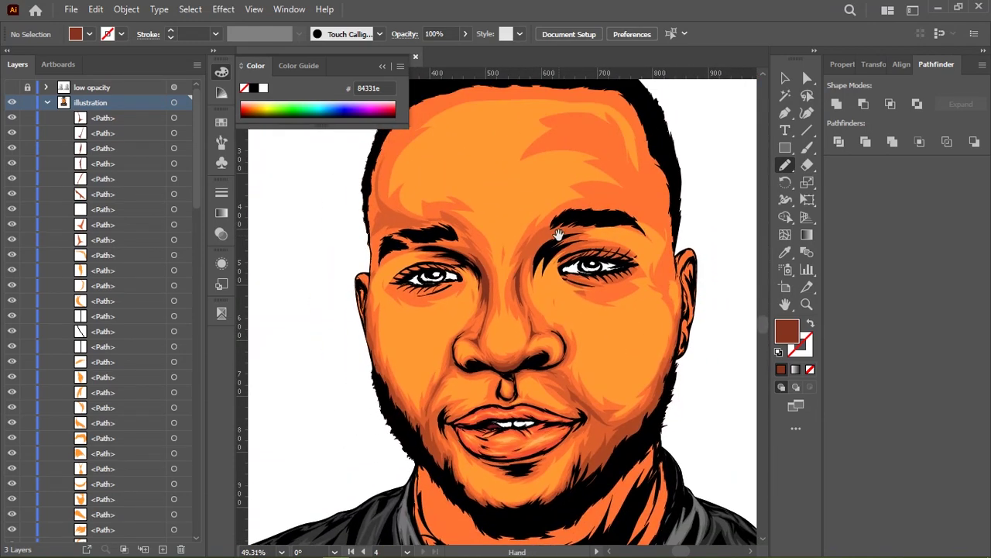
left_click(619, 351)
Draw a Pencil shadow from the brow down the nose bridge, then deselect it
key("ctrl+shift+a")
scroll(505, 299, "up", 2)
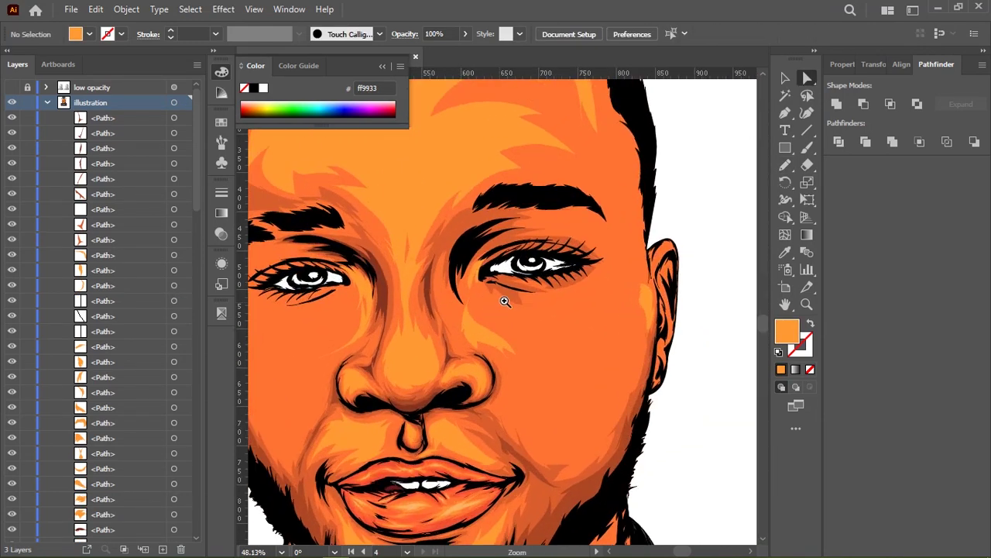
scroll(542, 250, "up", 1)
key("n")
left_click_drag(526, 203, 580, 144)
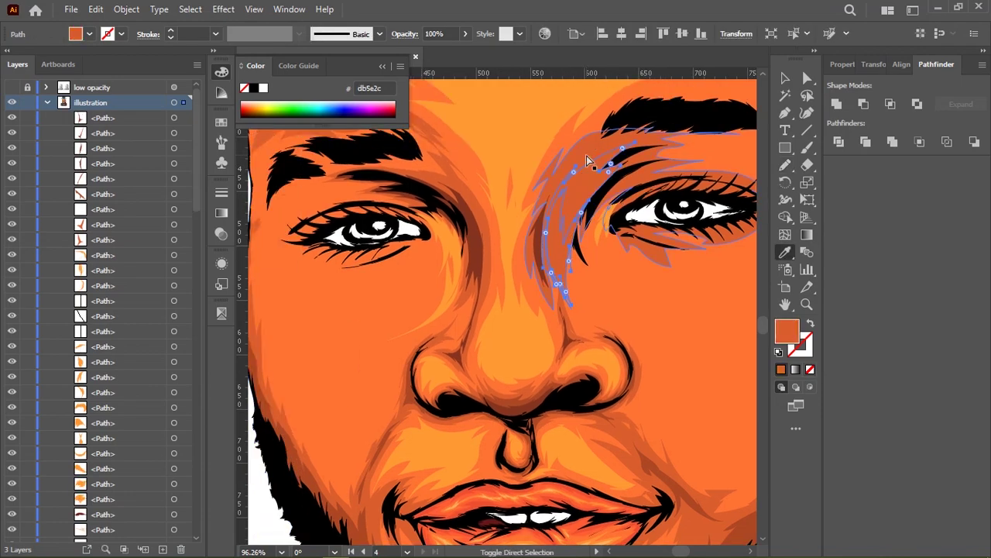
scroll(550, 232, "up", 4)
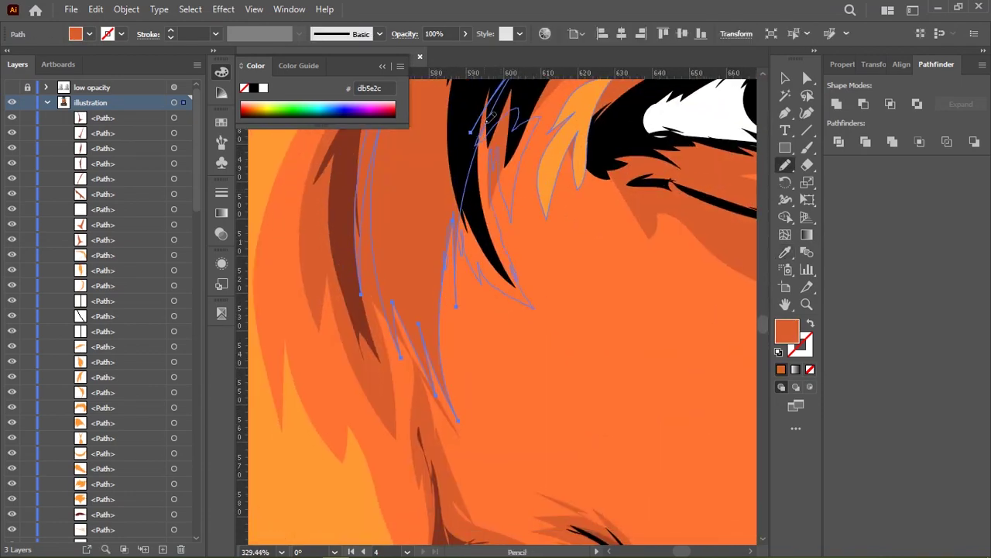
scroll(529, 263, "down", 1)
key("ctrl+shift+a")
Draw a shadow stroke along the side of the nose
scroll(504, 287, "down", 2)
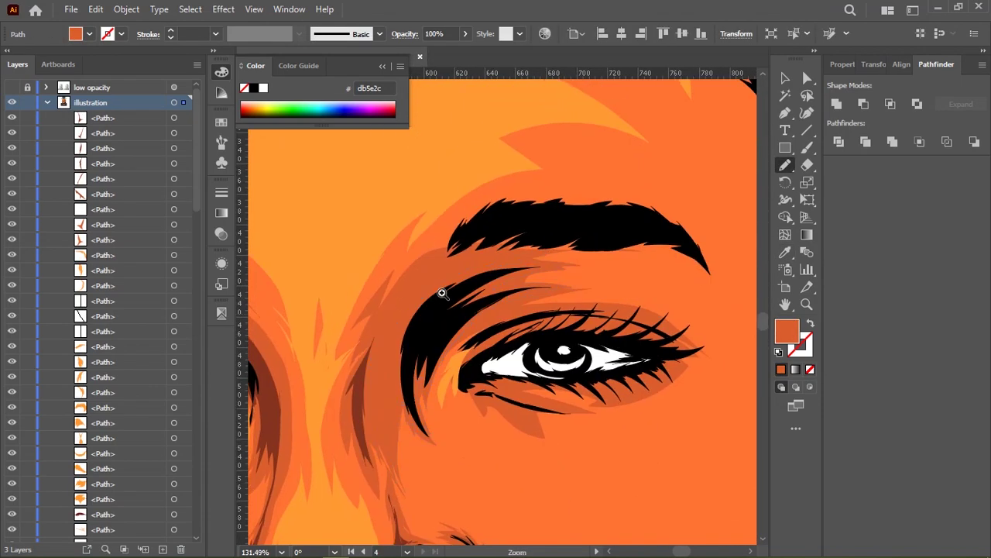
scroll(465, 256, "up", 1)
scroll(620, 272, "down", 4)
scroll(577, 282, "up", 4)
left_click_drag(386, 256, 418, 340)
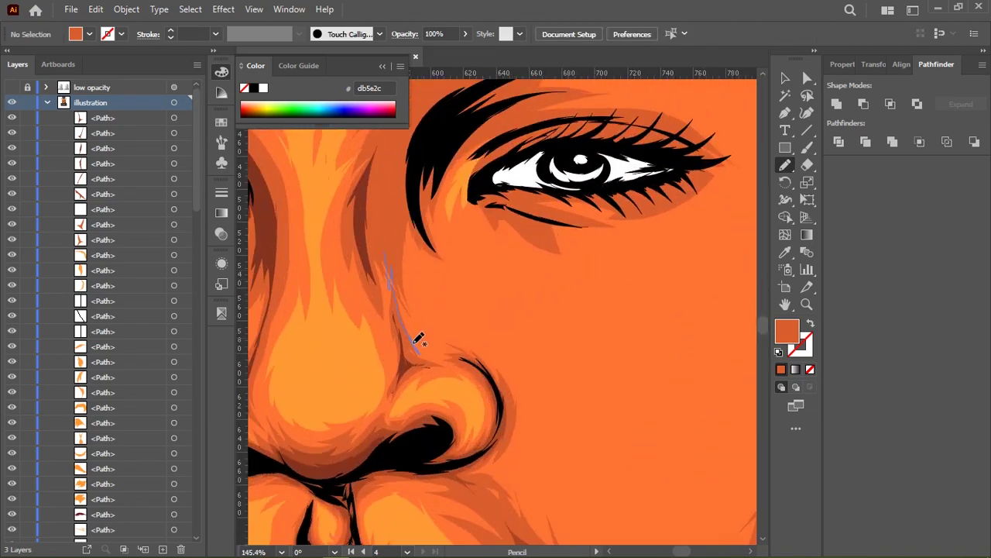
scroll(627, 291, "down", 3)
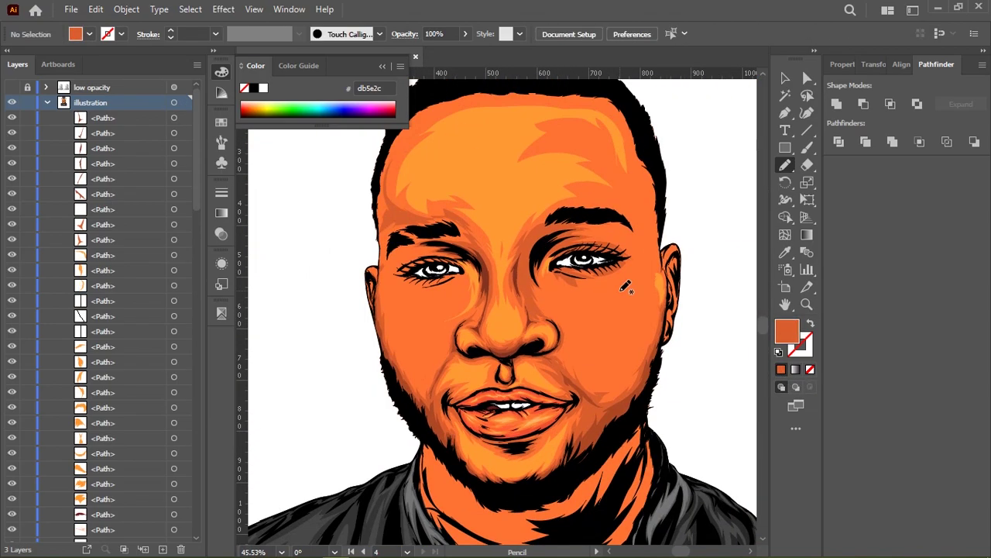
scroll(627, 288, "up", 5)
scroll(566, 290, "down", 5)
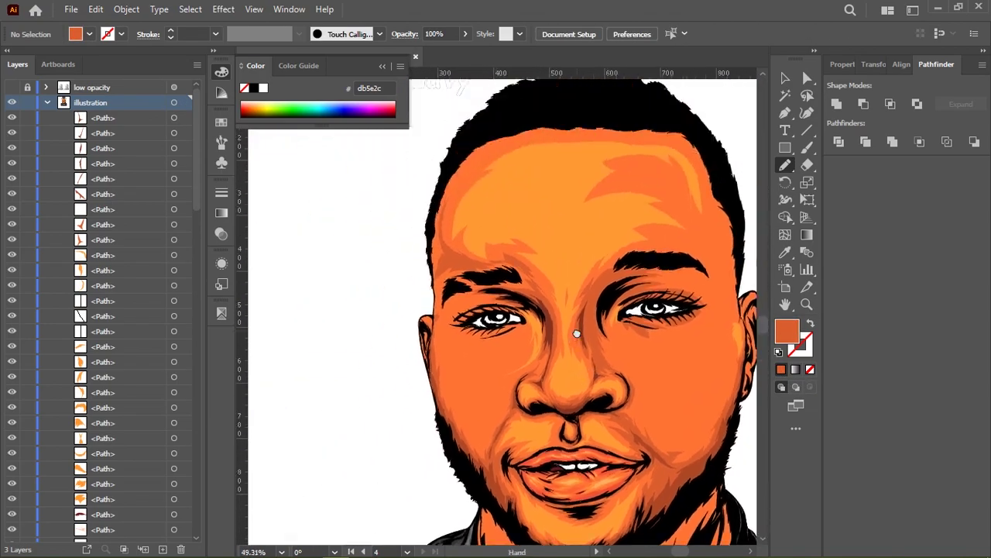
scroll(575, 325, "down", 1)
scroll(577, 329, "up", 2)
Draw a shadow shape beside the nose bridge with a dark brown 84331e fill
left_click_drag(571, 219, 553, 298)
left_click_drag(620, 217, 632, 223)
key("i")
left_click(516, 277)
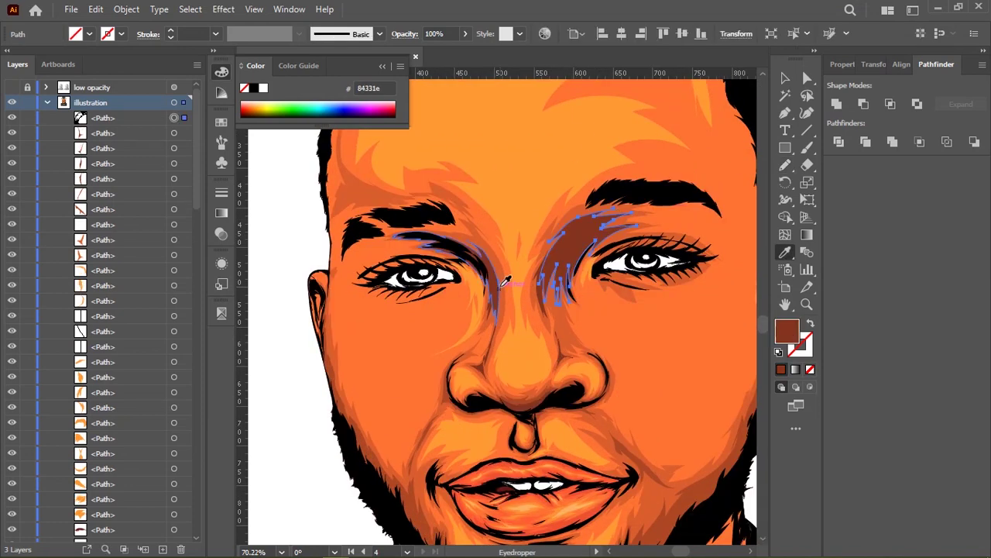
left_click(681, 378)
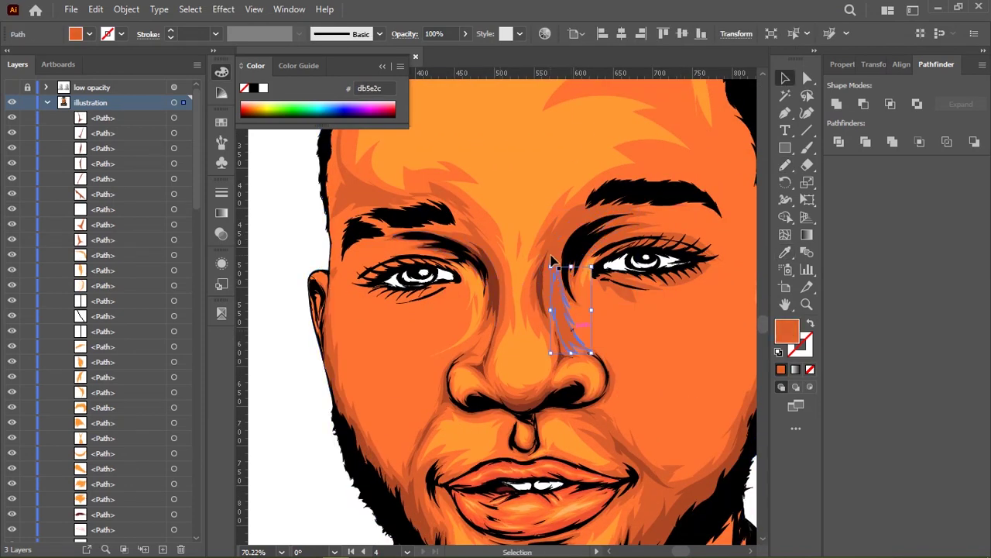
scroll(626, 284, "down", 2)
Draw another Pencil shadow above the right eye, filled dark brown 84331e
scroll(675, 277, "down", 2)
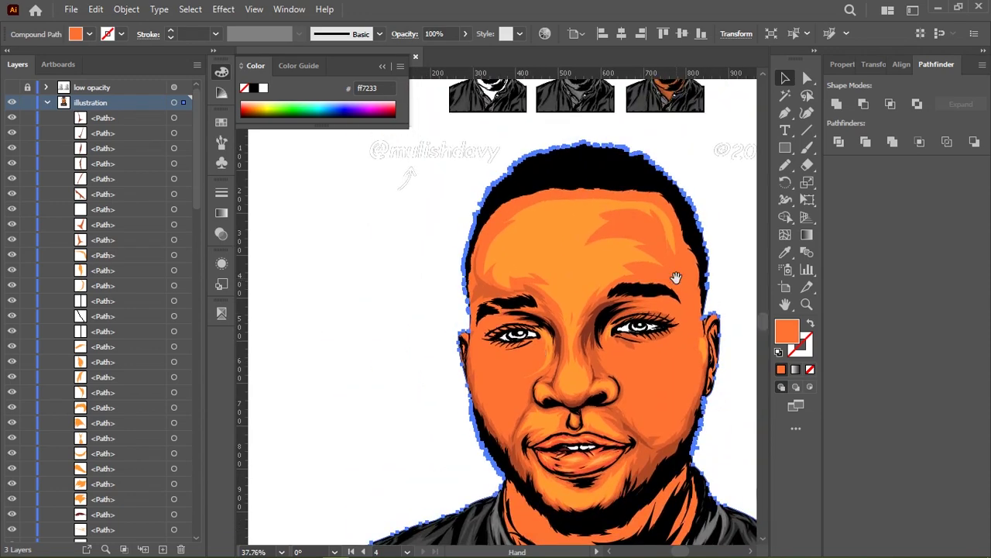
scroll(615, 294, "up", 5)
scroll(573, 340, "up", 1)
key("n")
left_click_drag(735, 259, 757, 202)
key("i")
left_click(553, 409)
Zoom out to fit, then fill the signature and ©2022 text solid black
key("ctrl+0")
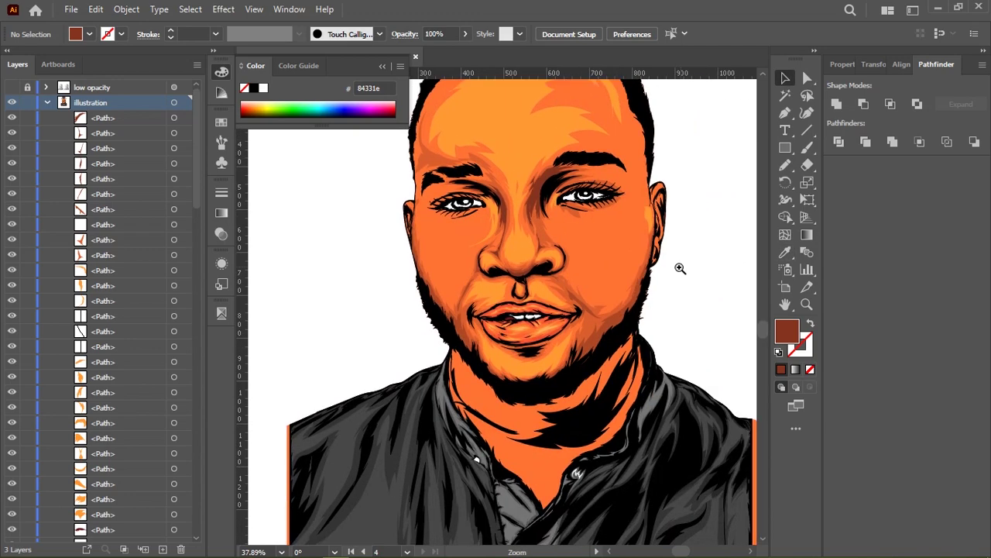
scroll(620, 236, "down", 3)
key("a")
left_click(454, 195)
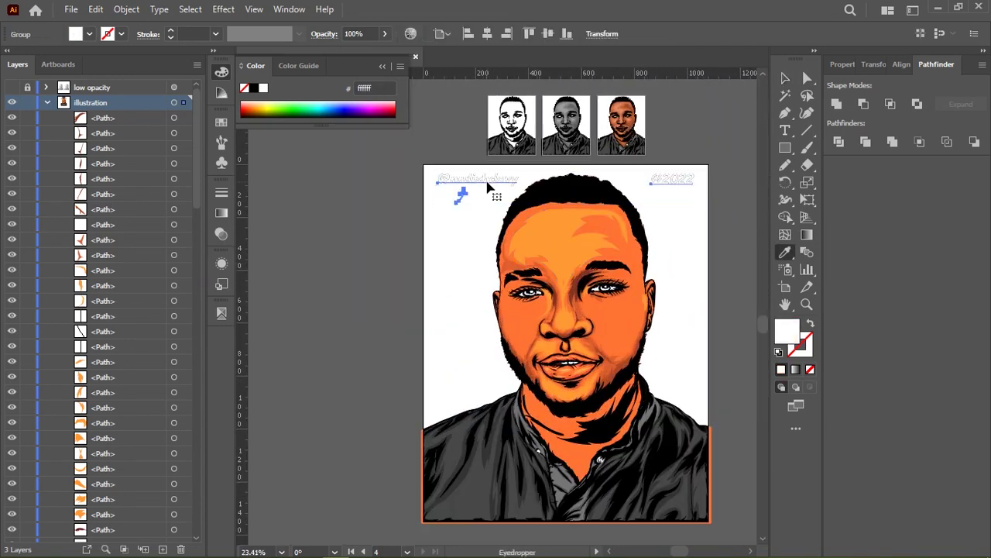
key("v")
scroll(677, 332, "up", 3)
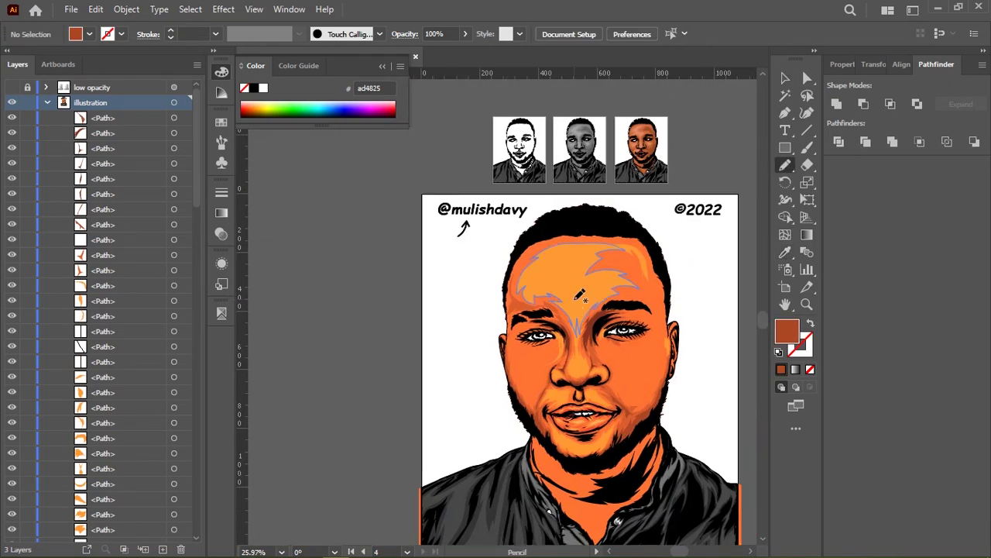
scroll(674, 371, "down", 2)
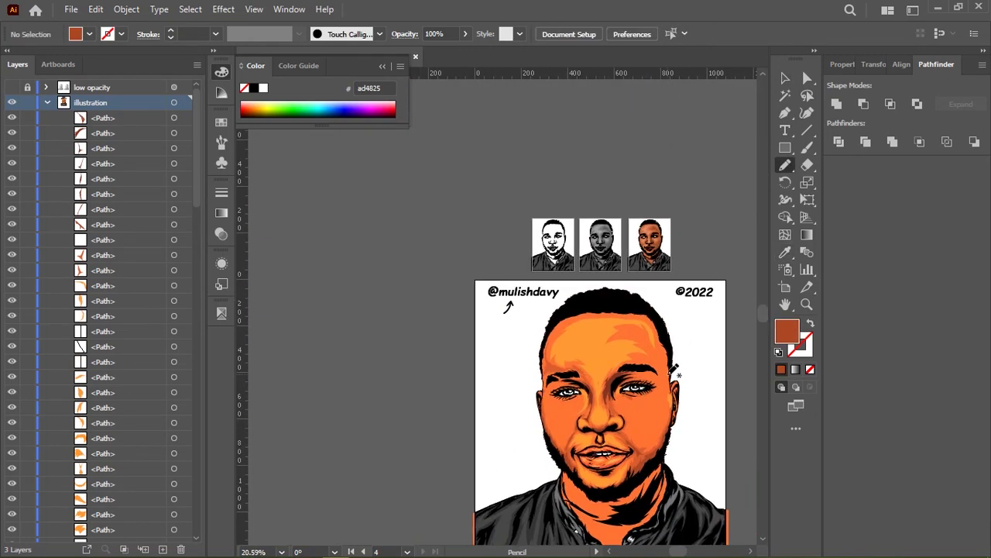
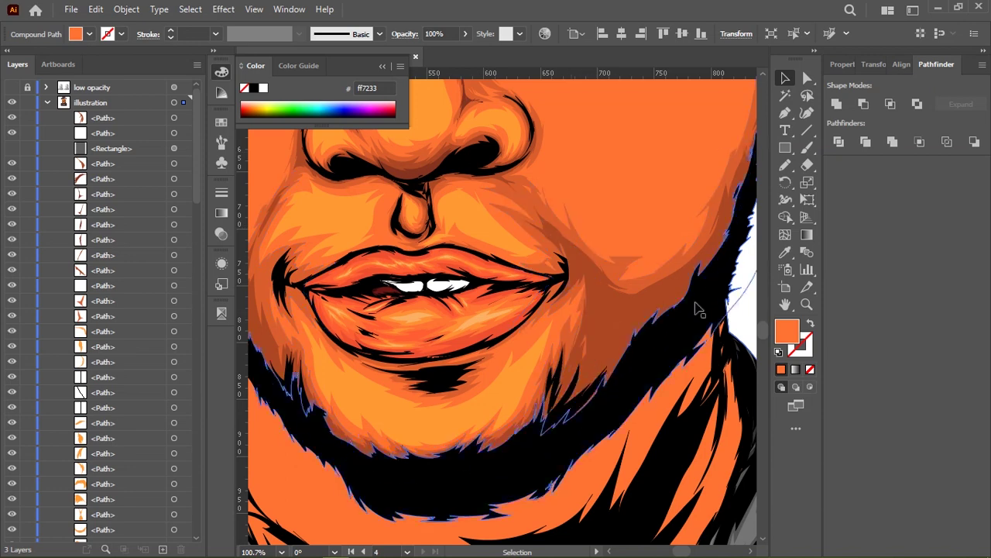
Select the dark jaw shadow and beard shapes, then clear the selection
left_click(667, 294)
left_click(646, 320, "shift")
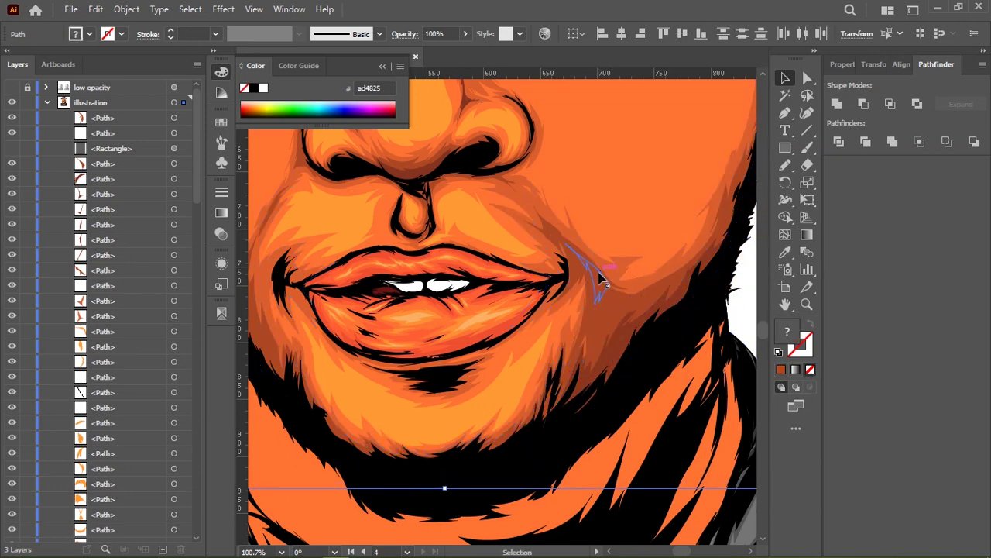
left_click_drag(630, 332, 549, 213)
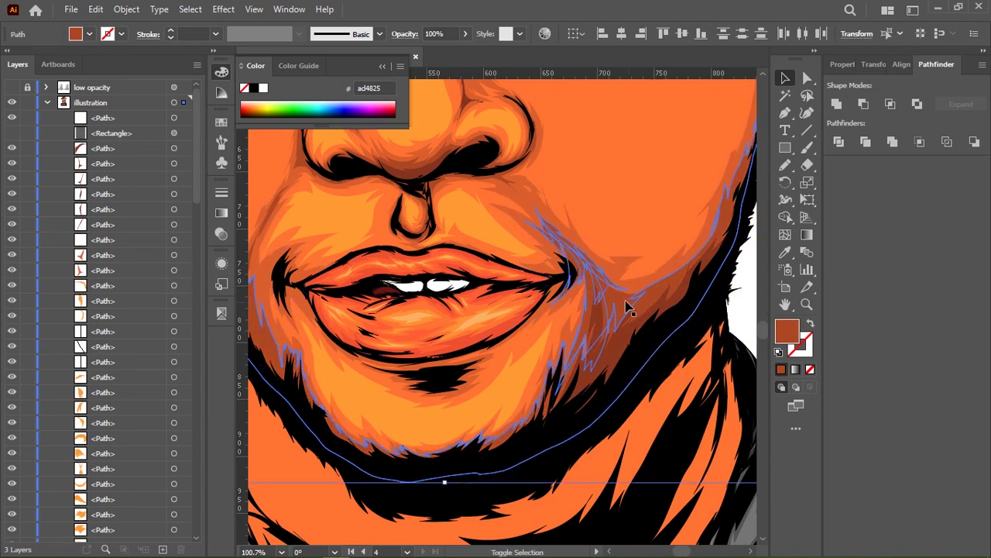
scroll(627, 308, "down", 3, "alt")
scroll(629, 309, "down", 2, "alt")
key("ctrl+shift+a")
Draw a pencil stroke along the right cheek
scroll(629, 308, "up", 2)
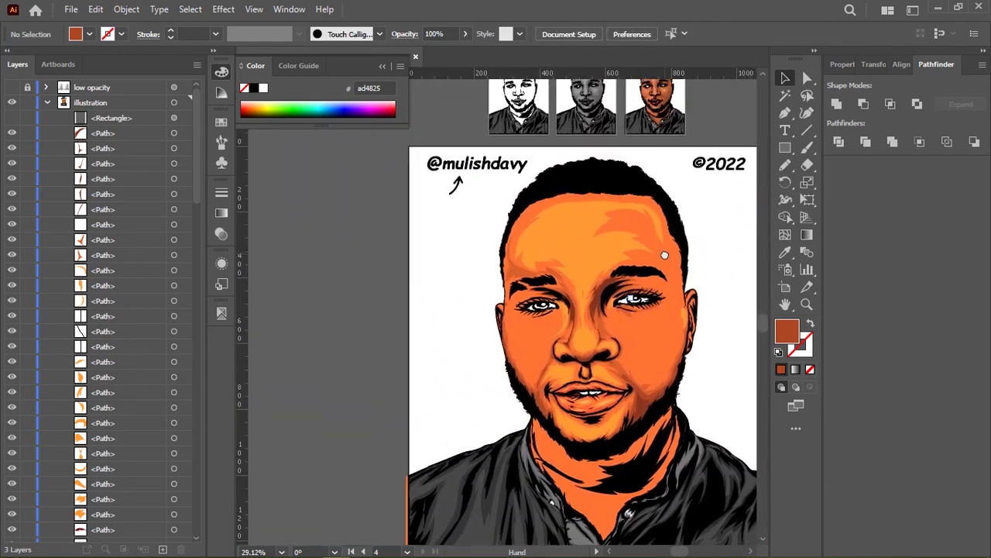
scroll(631, 263, "up", 1, "alt")
scroll(635, 225, "up", 2, "alt")
key("n")
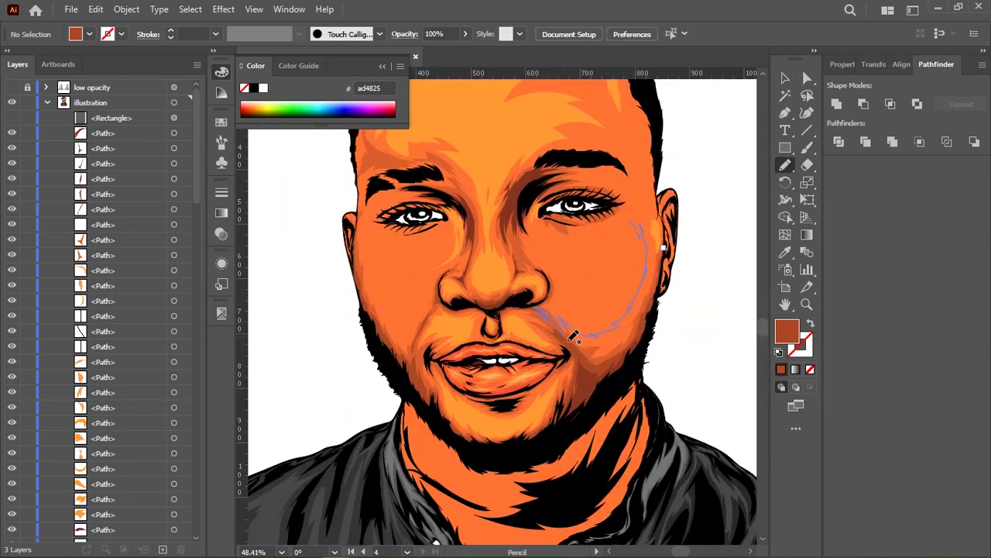
left_click_drag(657, 249, 656, 252)
scroll(609, 294, "up", 5, "alt")
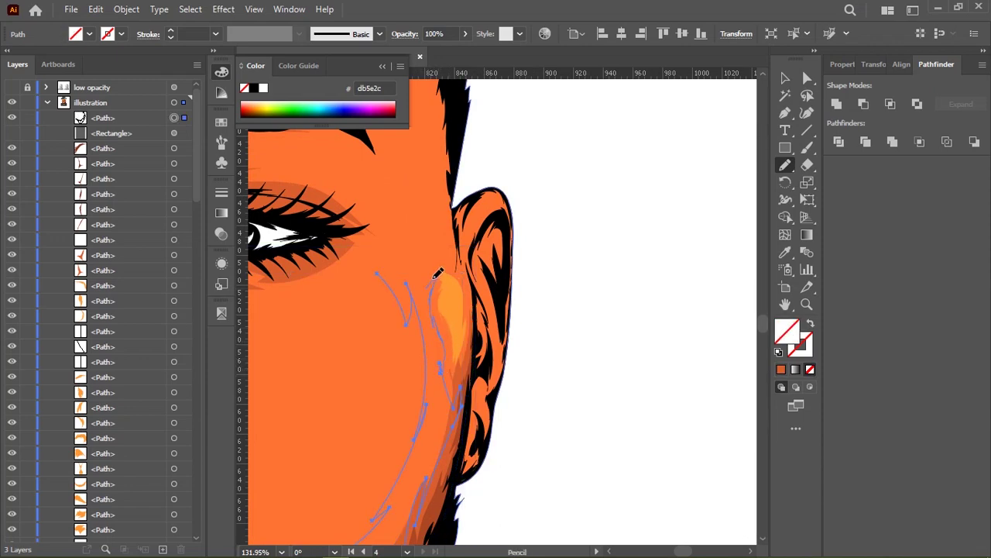
scroll(463, 310, "down", 1, "alt")
Trace a pencil stroke along the eyebrow below the forehead shading
left_click_drag(436, 307, 567, 270)
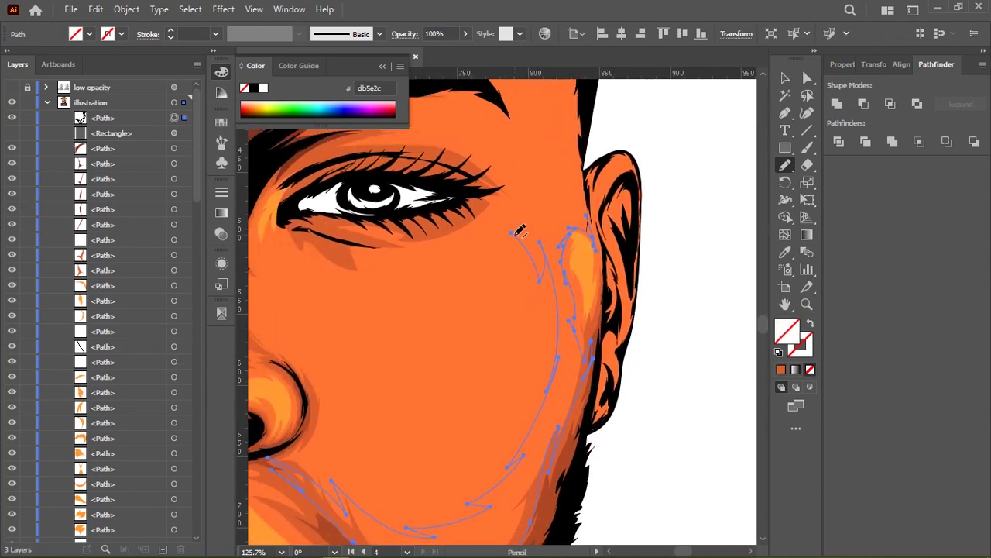
left_click_drag(506, 184, 515, 330)
left_click_drag(483, 178, 596, 306)
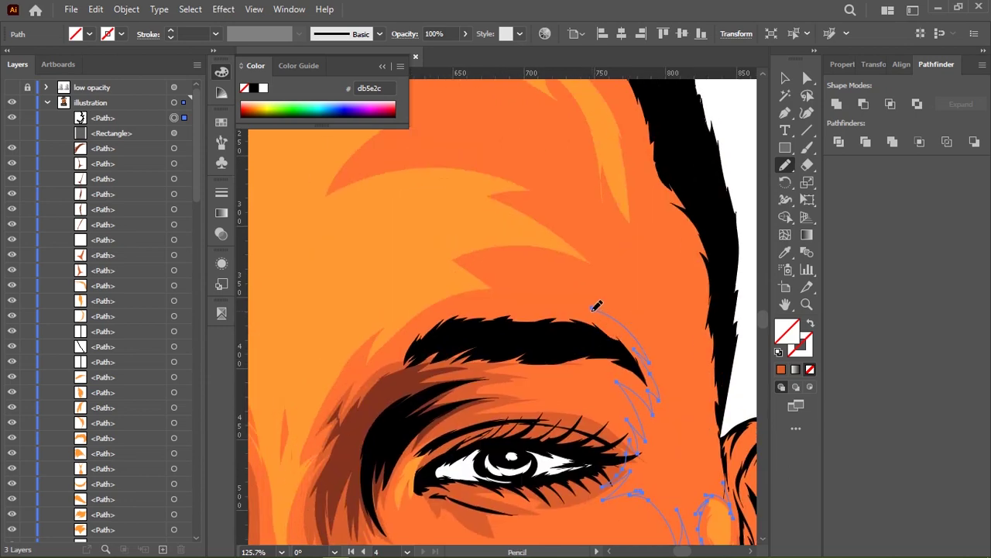
scroll(588, 302, "down", 1)
scroll(592, 309, "right", 1)
left_click_drag(488, 319, 498, 308)
Trace the hairline with pencil strokes continuing toward the temple
scroll(498, 308, "up", 1)
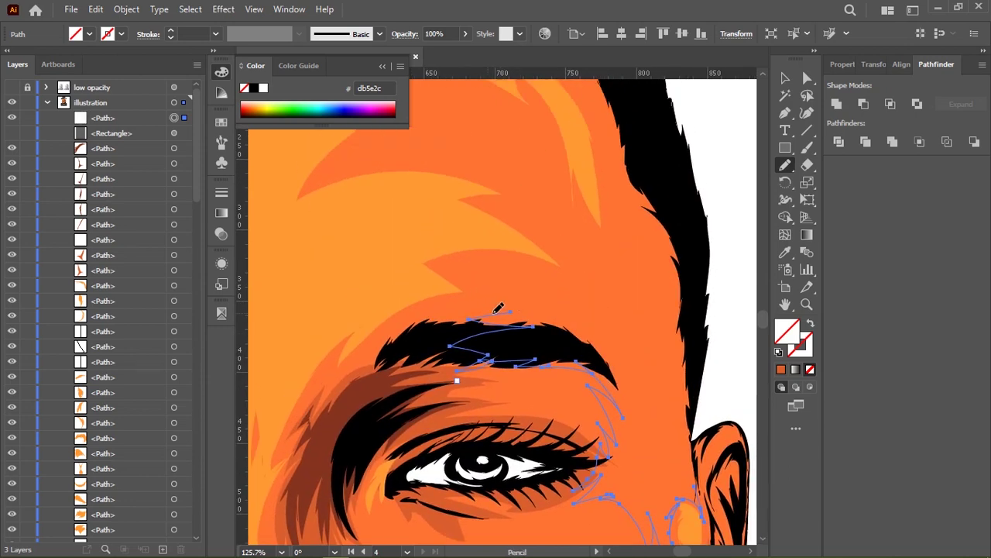
scroll(537, 266, "up", 1)
scroll(598, 299, "left", 1)
scroll(435, 160, "down", 1)
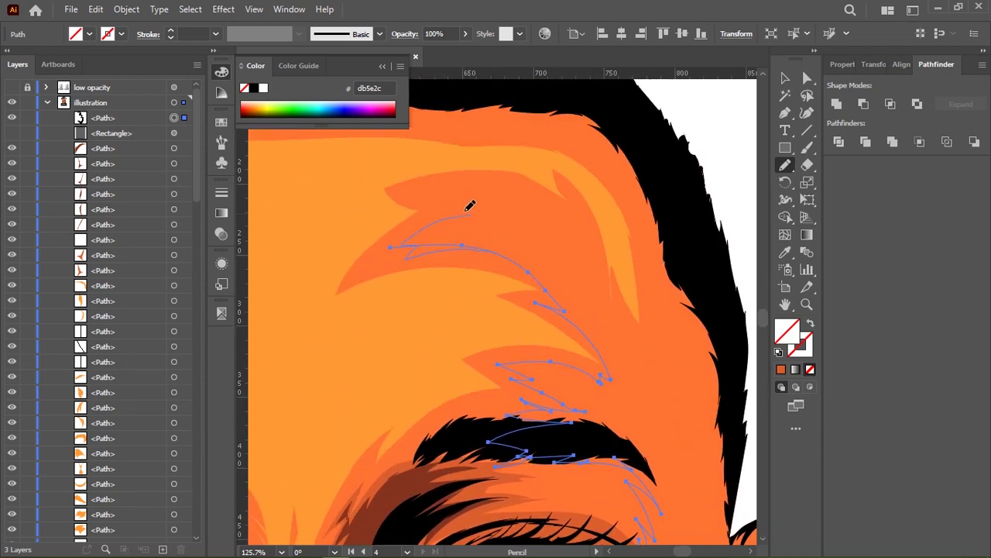
scroll(470, 207, "right", 3)
scroll(537, 261, "down", 5)
scroll(632, 399, "up", 8)
scroll(633, 399, "left", 3)
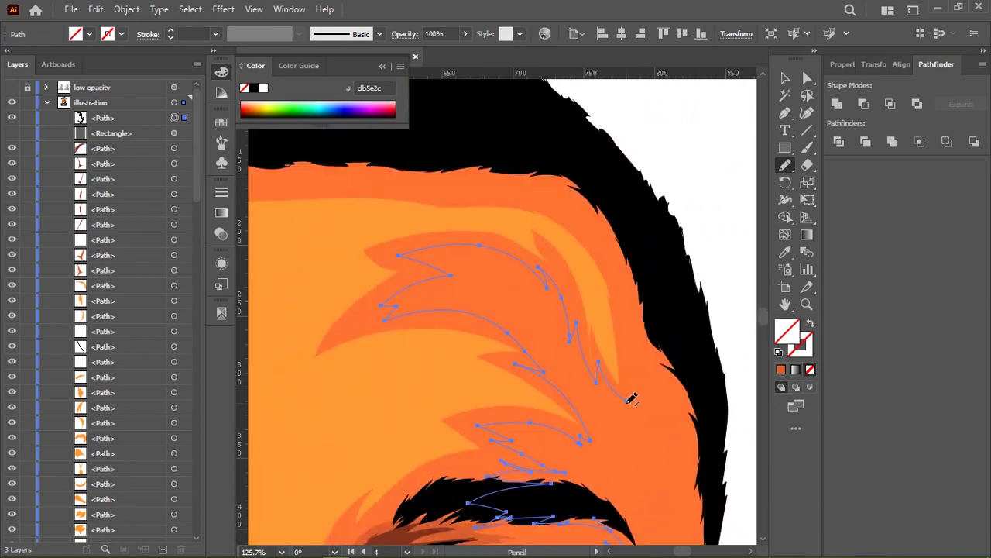
scroll(577, 205, "up", 3)
scroll(606, 213, "left", 8)
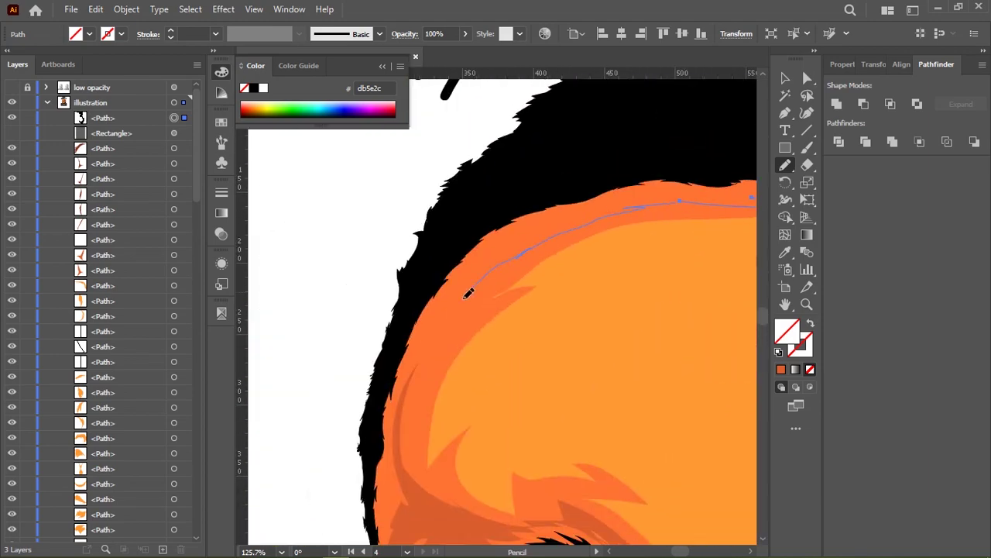
scroll(467, 290, "down", 6)
scroll(395, 385, "down", 5)
scroll(434, 295, "left", 2)
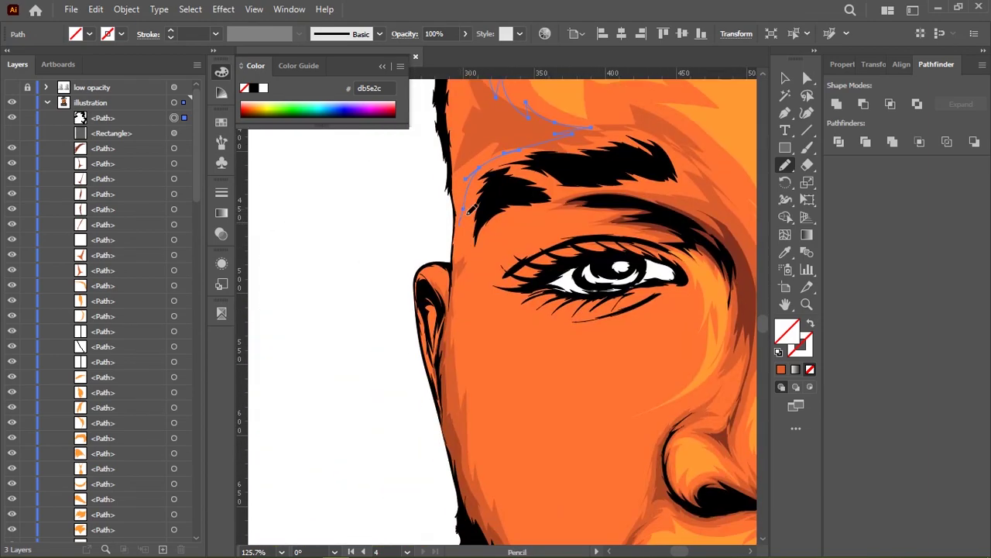
scroll(466, 286, "up", 2)
scroll(520, 199, "up", 2)
scroll(540, 361, "up", 2)
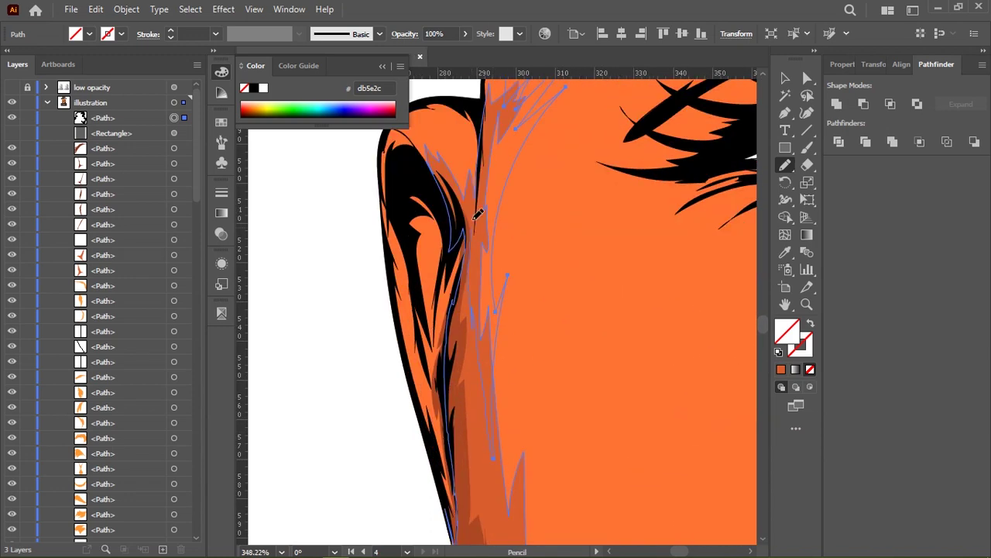
scroll(519, 339, "down", 3)
scroll(519, 339, "up", 5)
scroll(389, 440, "up", 5)
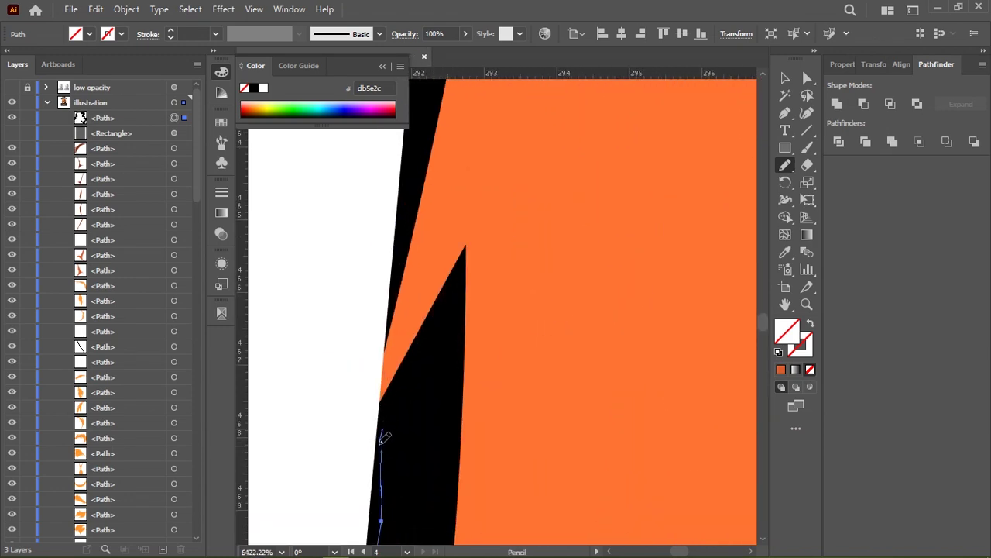
scroll(507, 394, "down", 1)
scroll(498, 371, "down", 1)
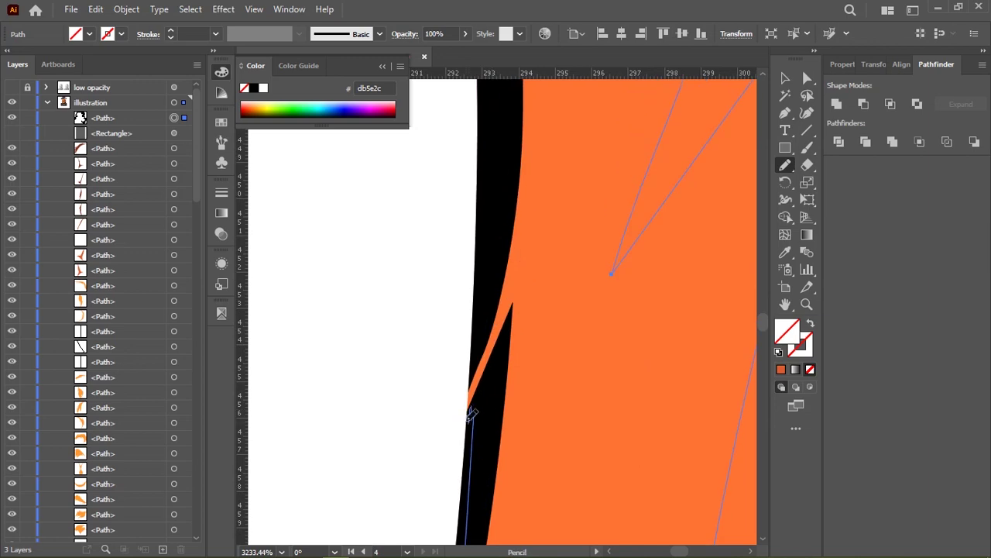
scroll(497, 172, "down", 1)
scroll(527, 336, "down", 1)
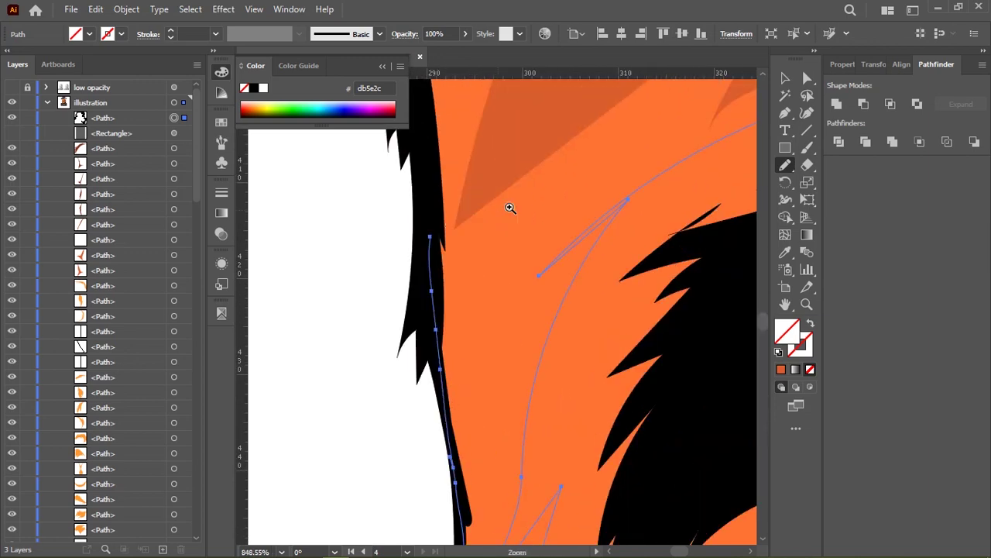
scroll(418, 407, "down", 4)
left_click_drag(404, 225, 502, 103)
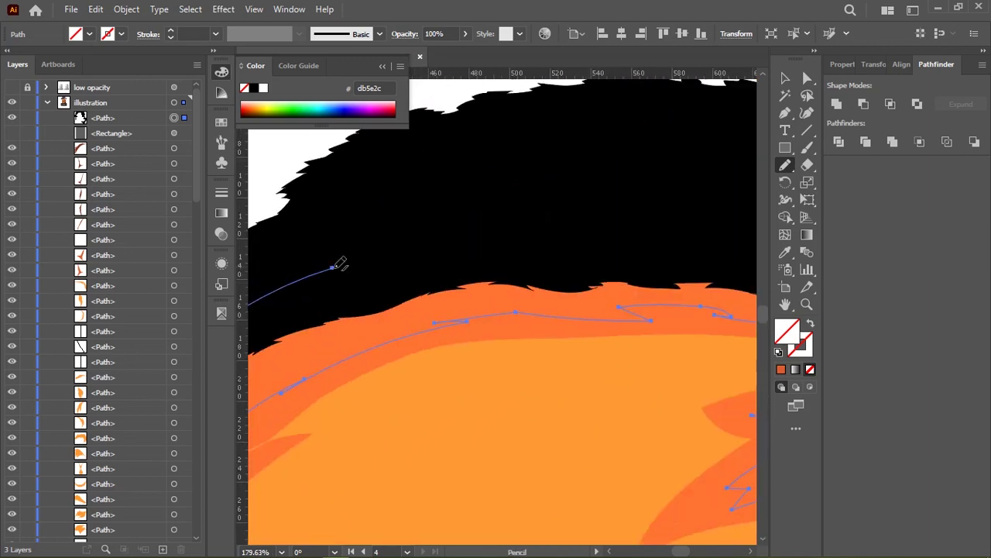
scroll(628, 246, "down", 5)
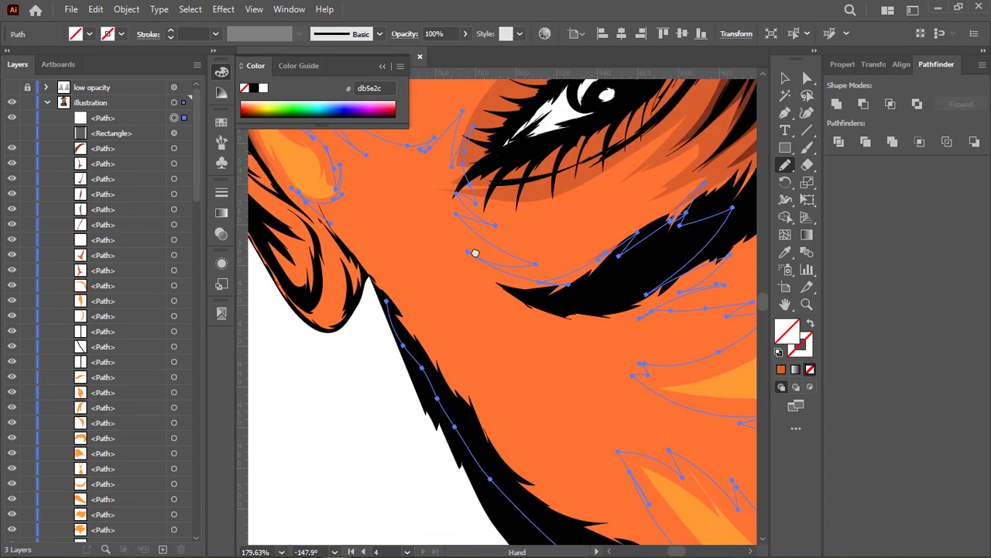
scroll(607, 346, "up", 5)
left_click_drag(313, 280, 431, 314)
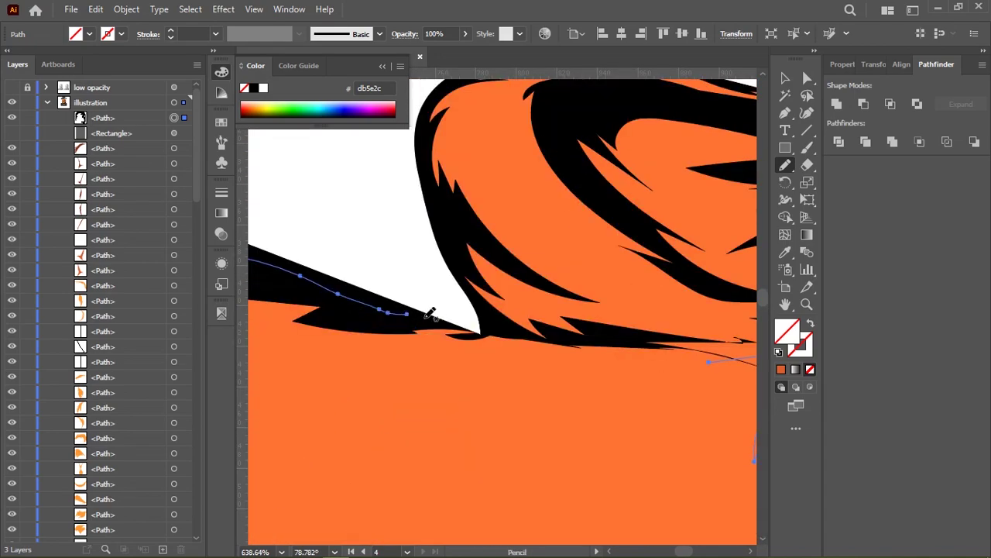
scroll(475, 330, "up", 5)
scroll(489, 333, "down", 3)
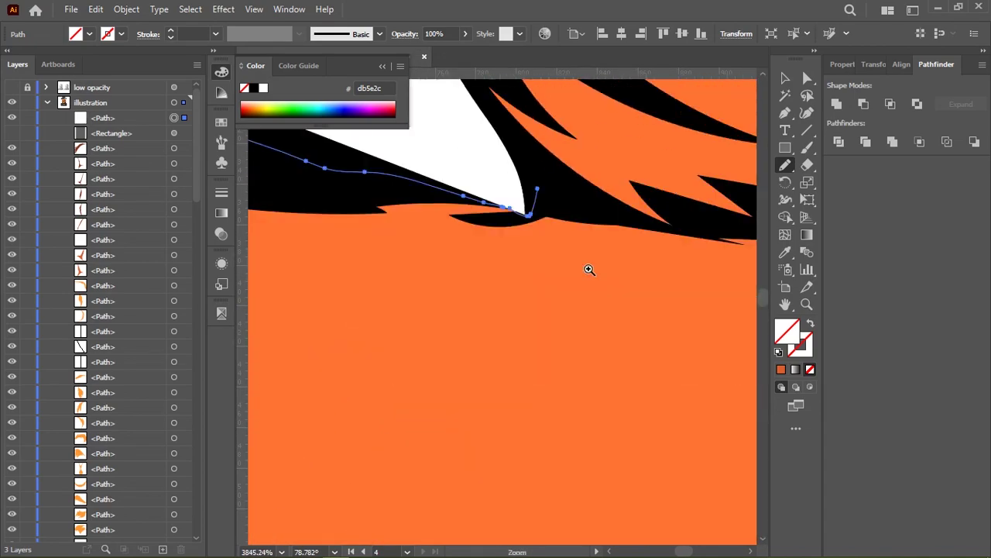
scroll(586, 268, "down", 3)
scroll(525, 339, "down", 5)
scroll(423, 308, "down", 5)
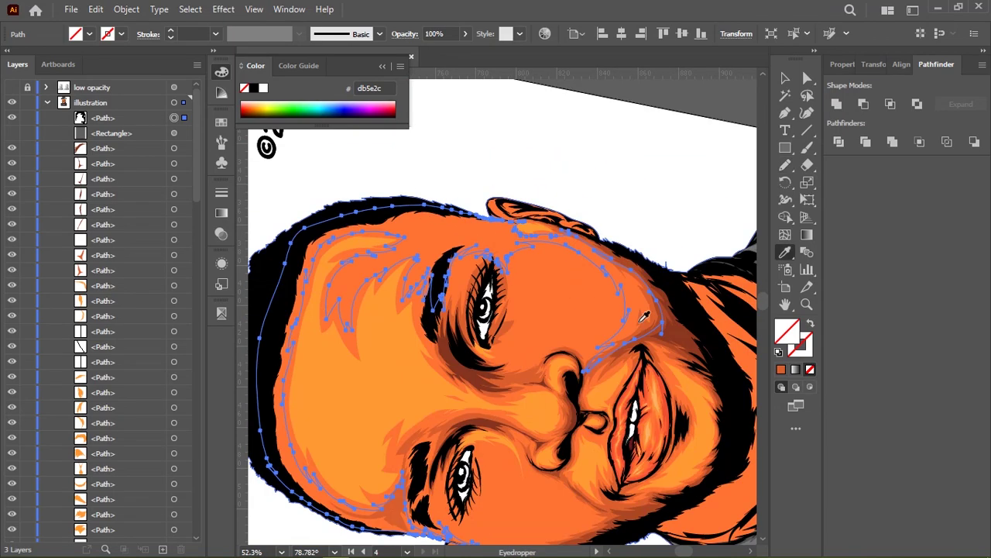
left_click(449, 294, "ctrl")
Draw a darker orange shadow shape on the lower cheek
key("ctrl+shift+1")
key("ctrl+shift+a")
scroll(451, 296, "up", 1)
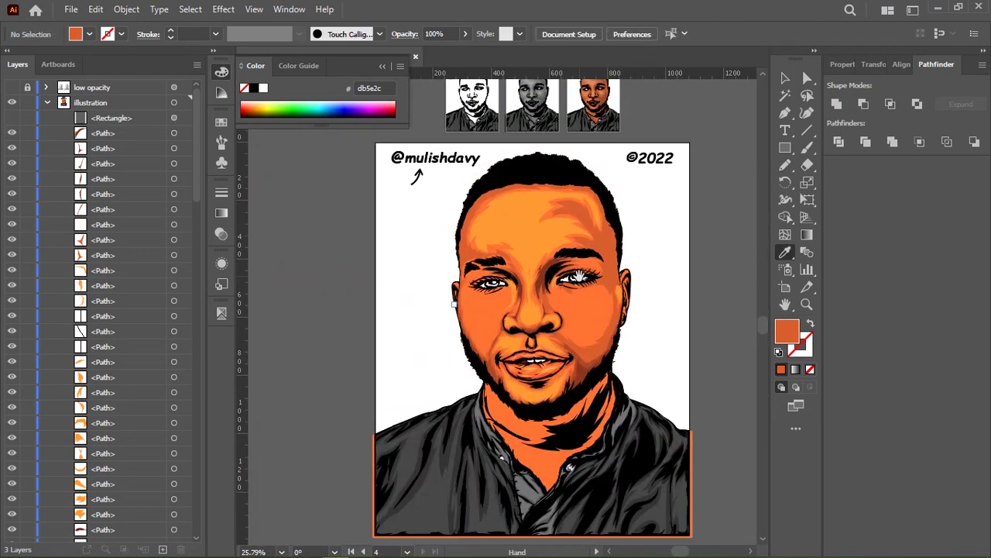
scroll(587, 273, "up", 2)
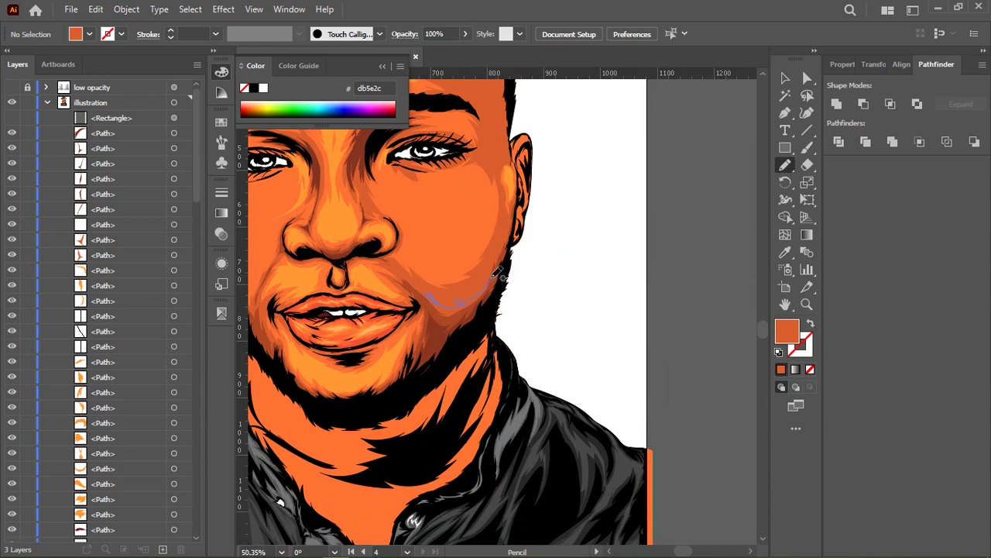
left_click_drag(429, 291, 406, 288)
scroll(504, 256, "up", 3)
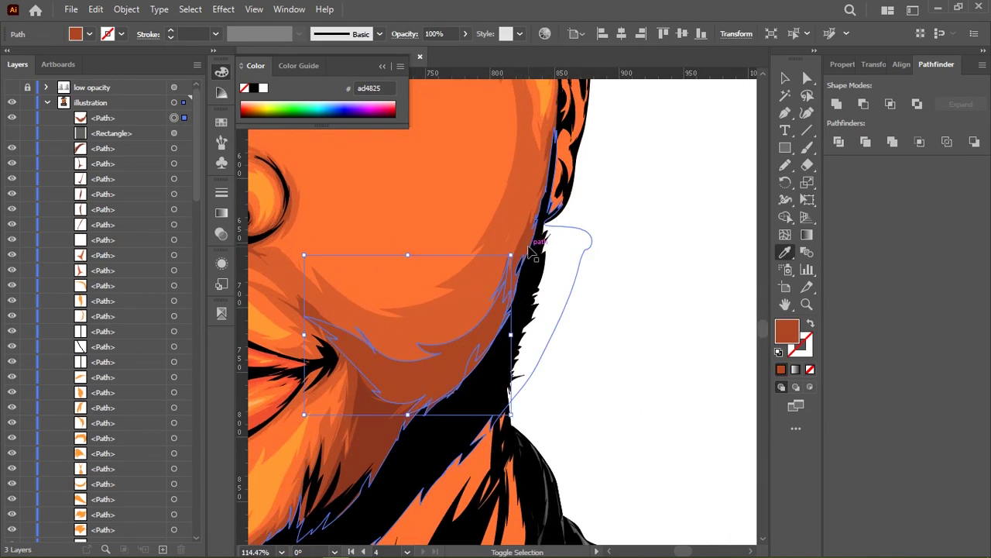
key("ctrl+shift+a")
Redraw the hairline edge of the large hairline shape on the forehead
scroll(582, 266, "down", 4)
scroll(585, 279, "down", 1)
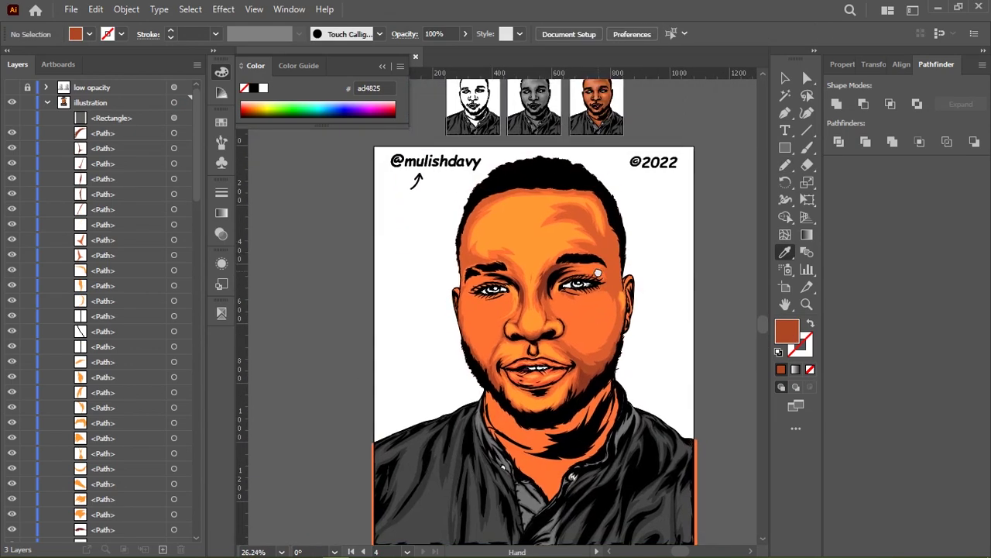
scroll(586, 287, "down", 1)
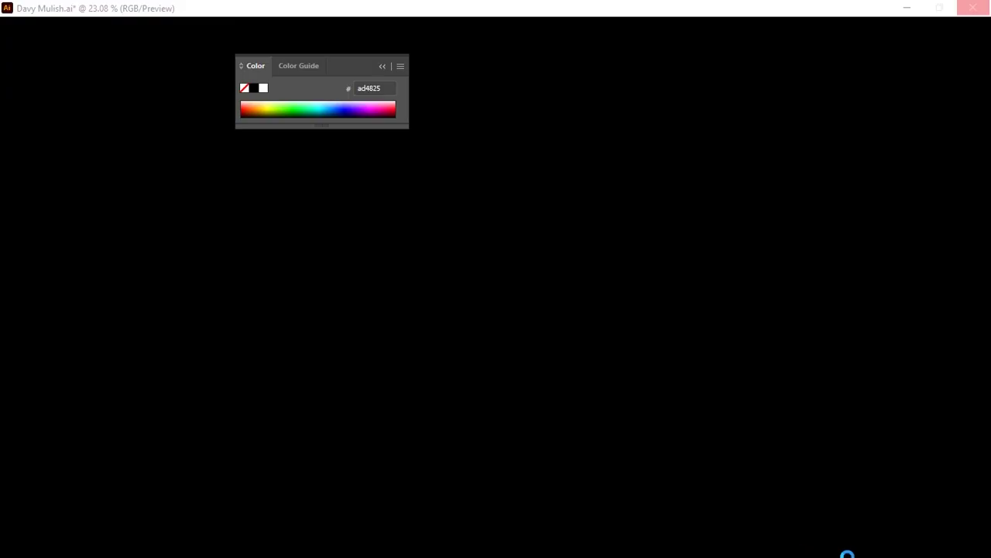
left_click(849, 549)
scroll(642, 170, "up", 3)
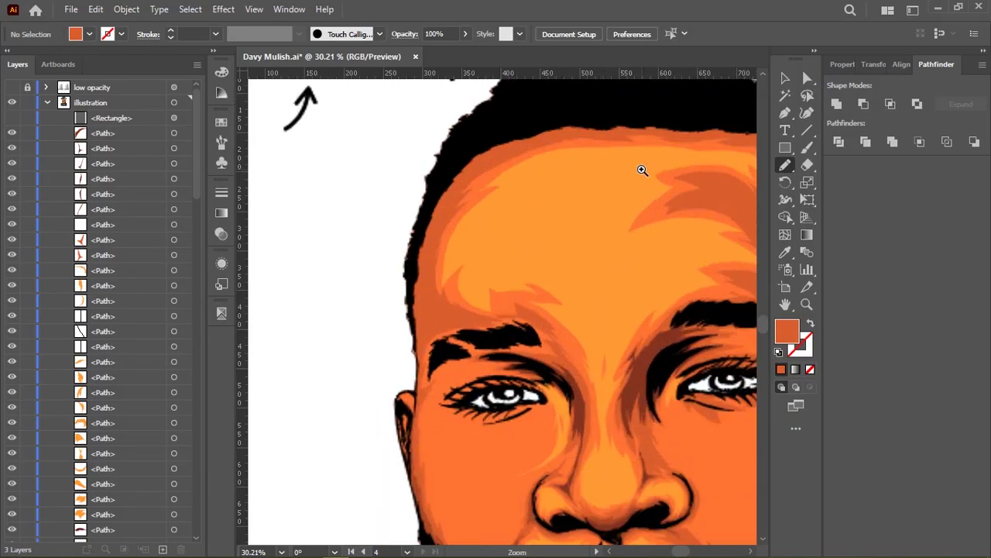
scroll(443, 144, "up", 2)
left_click_drag(442, 143, 451, 177)
left_click(421, 178, "ctrl")
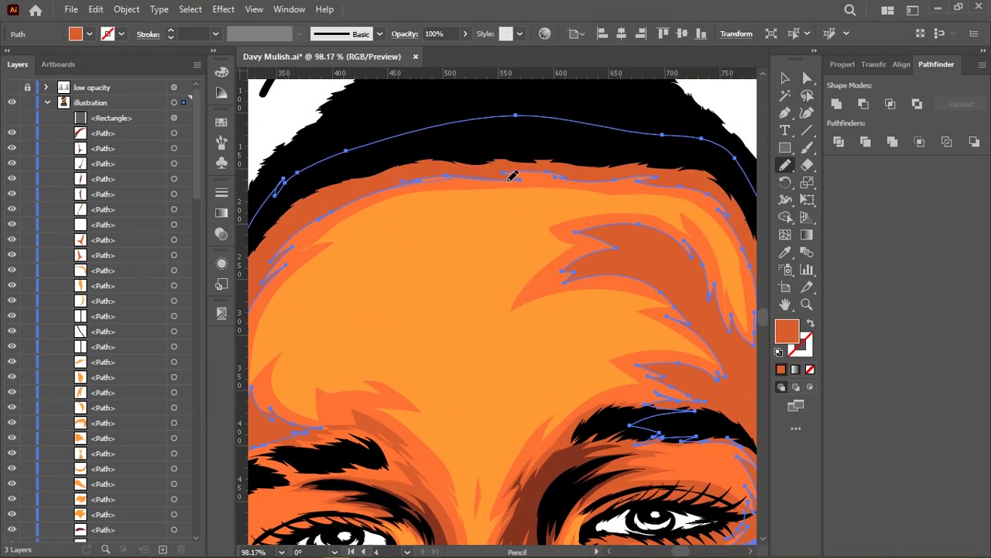
left_click_drag(672, 180, 425, 178)
scroll(425, 178, "down", 1)
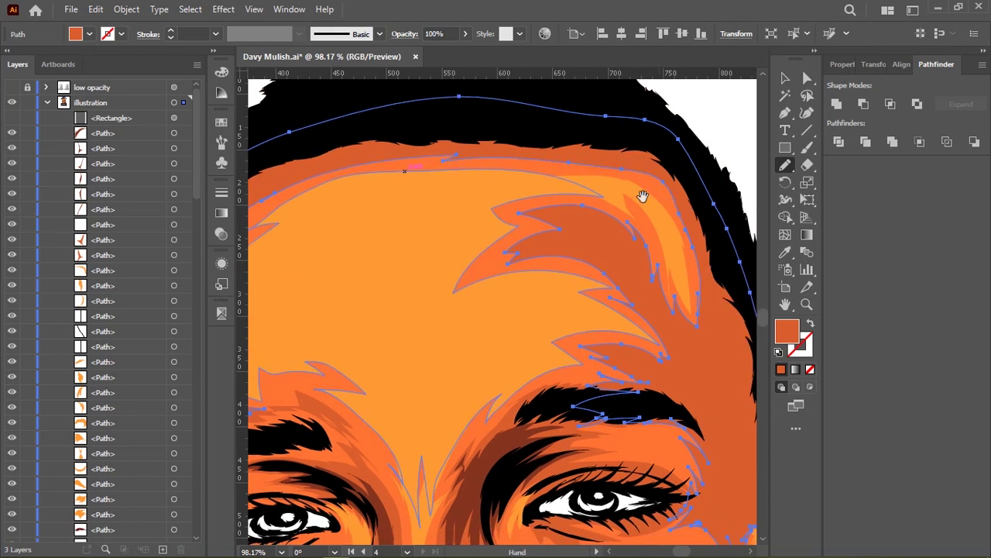
Draw a light orange closed highlight shape under the right eyebrow
left_click_drag(642, 196, 571, 142)
scroll(629, 197, "down", 3)
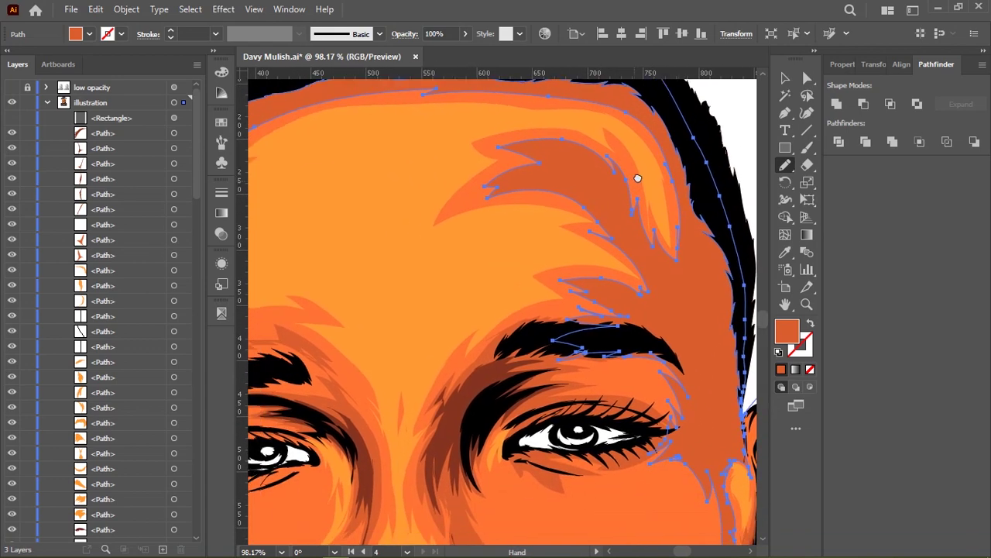
left_click_drag(613, 217, 670, 206)
key("ctrl+8")
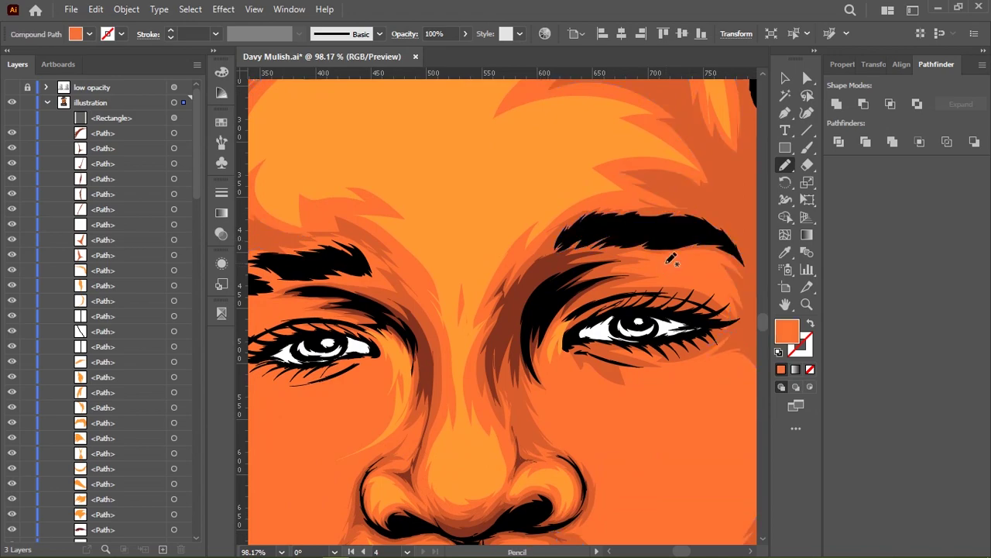
scroll(514, 203, "up", 3)
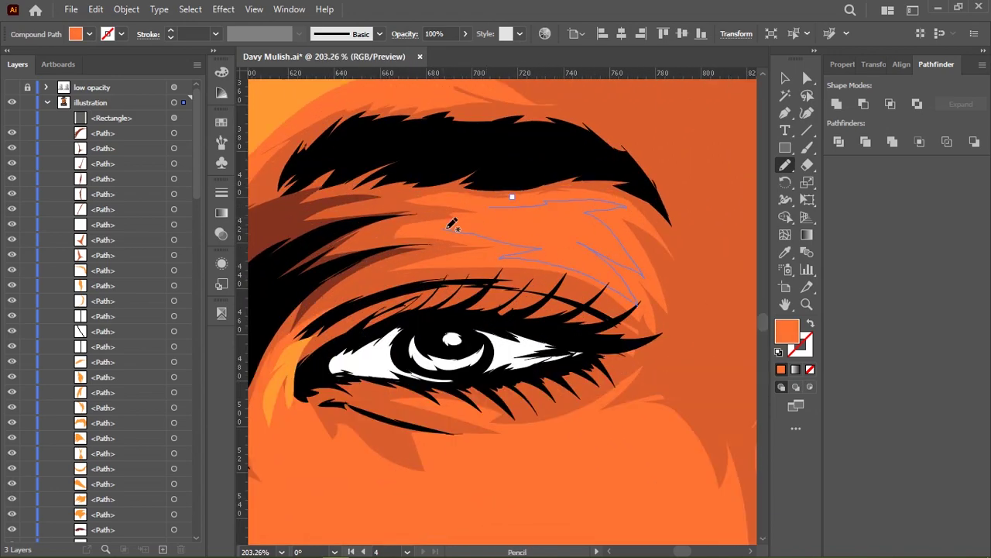
left_click_drag(452, 224, 456, 226)
scroll(480, 224, "down", 5)
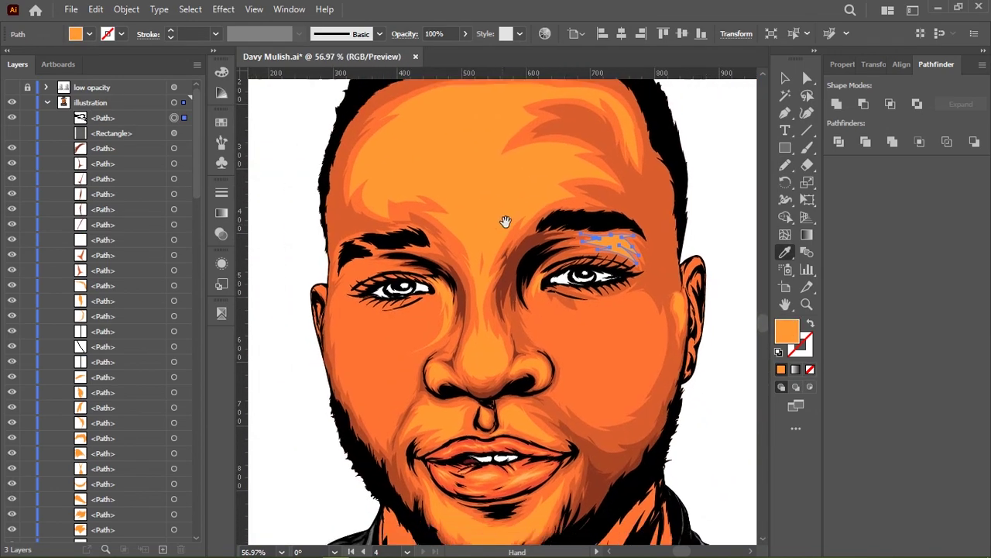
Draw a thin highlight sliver next to the eye's lashes
scroll(534, 225, "up", 2)
scroll(566, 227, "up", 4)
scroll(566, 225, "up", 3)
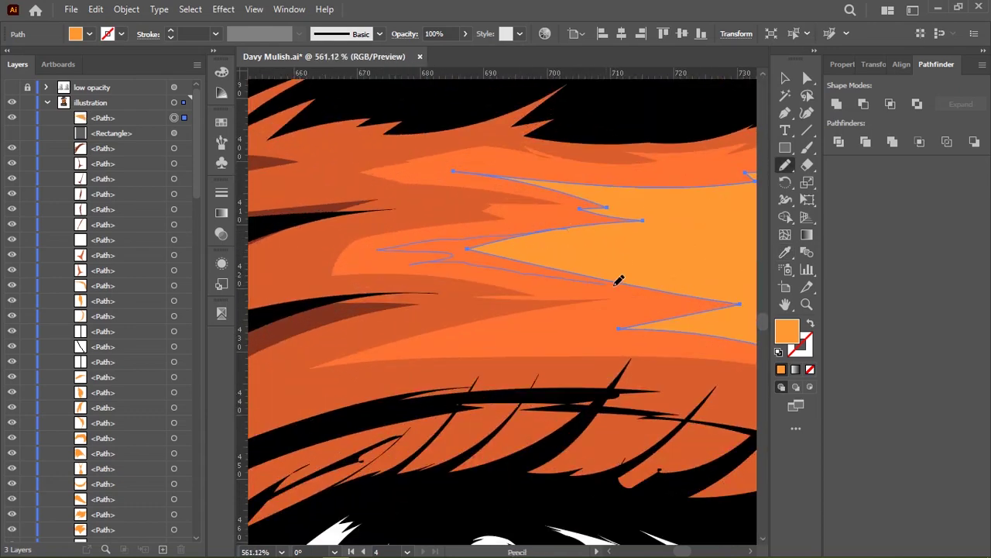
scroll(632, 334, "down", 3)
scroll(469, 270, "up", 3)
scroll(567, 383, "up", 1)
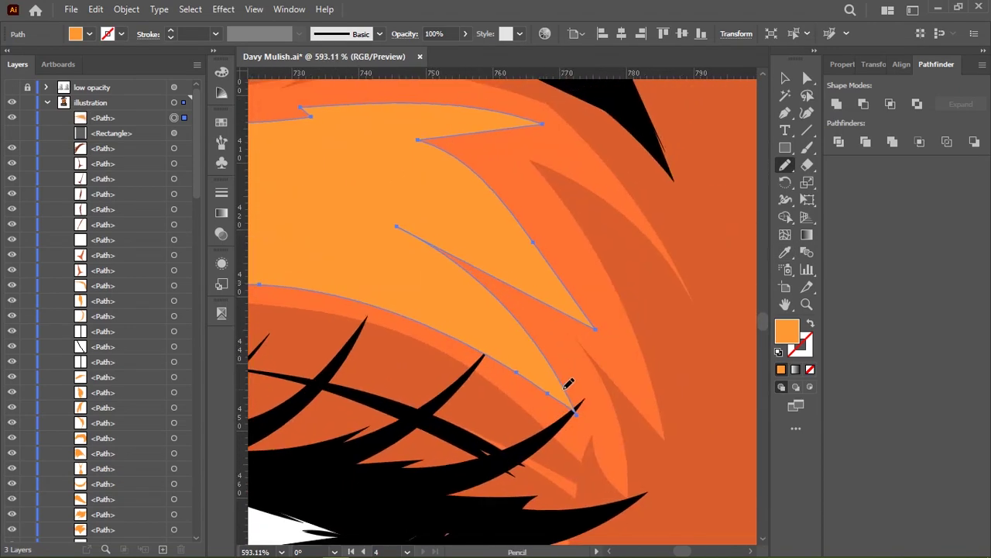
scroll(465, 155, "down", 3)
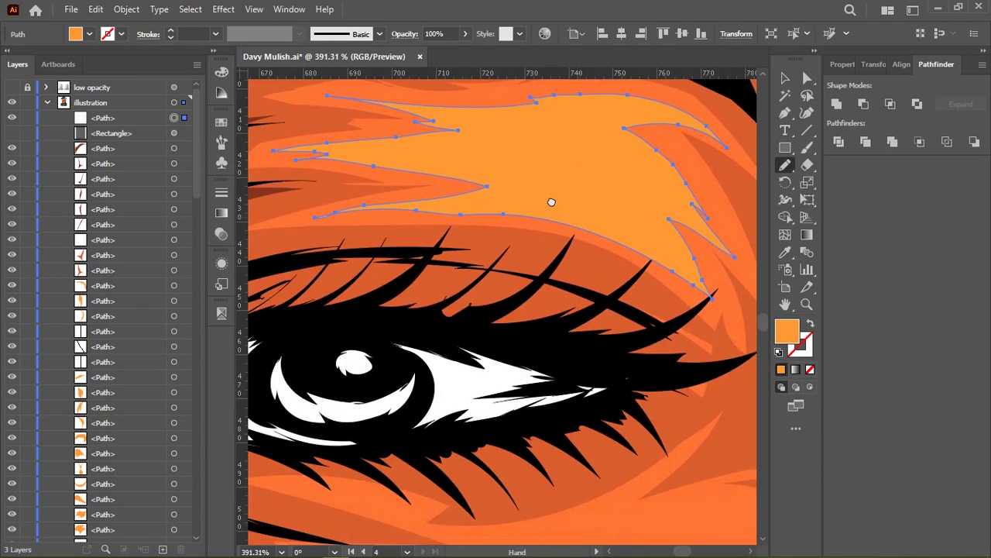
scroll(549, 203, "down", 3)
scroll(464, 233, "up", 3)
scroll(465, 233, "up", 2)
left_click_drag(325, 209, 455, 245)
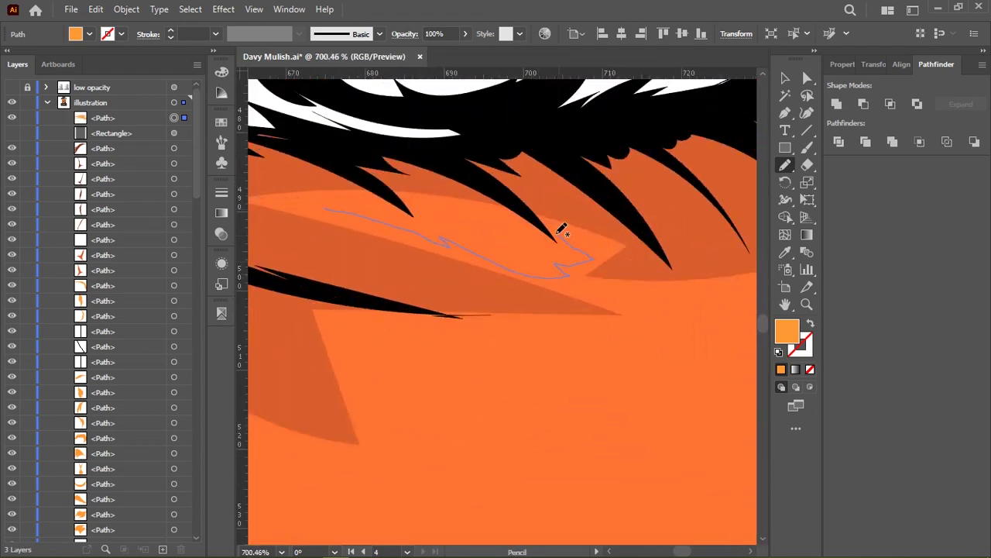
Draw a highlight shape along the left eyebrow's outer edge and top
scroll(558, 269, "up", 3)
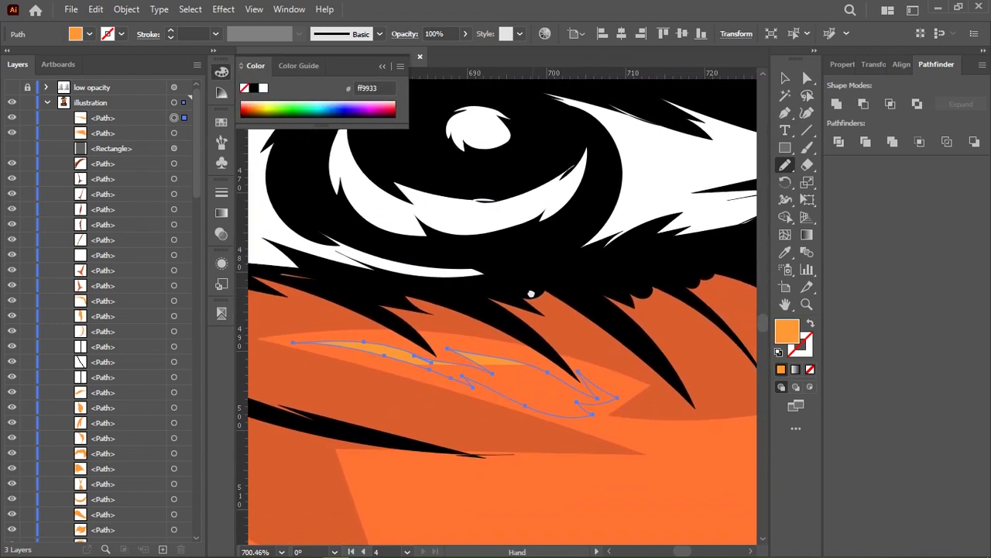
scroll(560, 287, "up", 1)
scroll(560, 288, "up", 3)
scroll(560, 256, "down", 1)
scroll(557, 256, "down", 3)
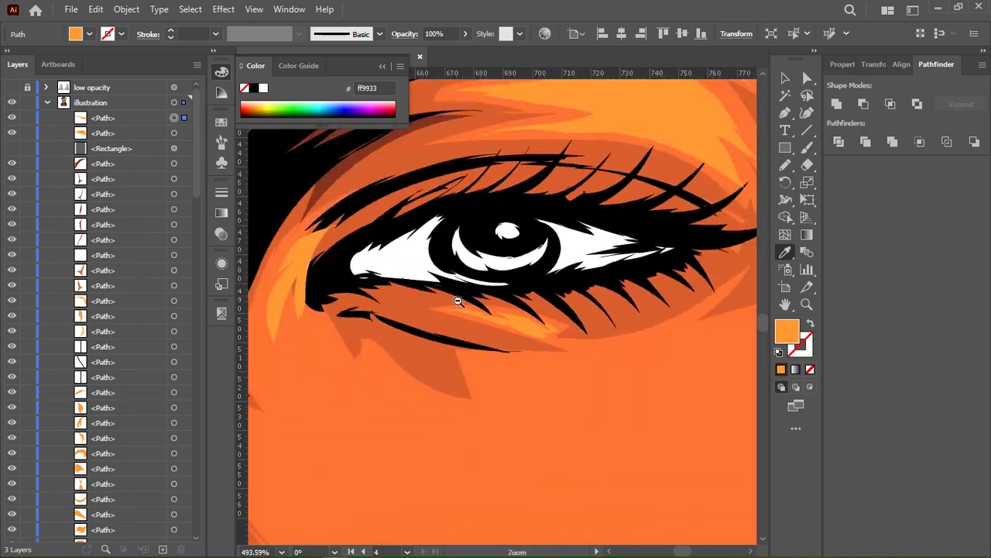
scroll(570, 239, "up", 2)
scroll(570, 239, "down", 3)
scroll(597, 308, "down", 3)
scroll(547, 288, "up", 3)
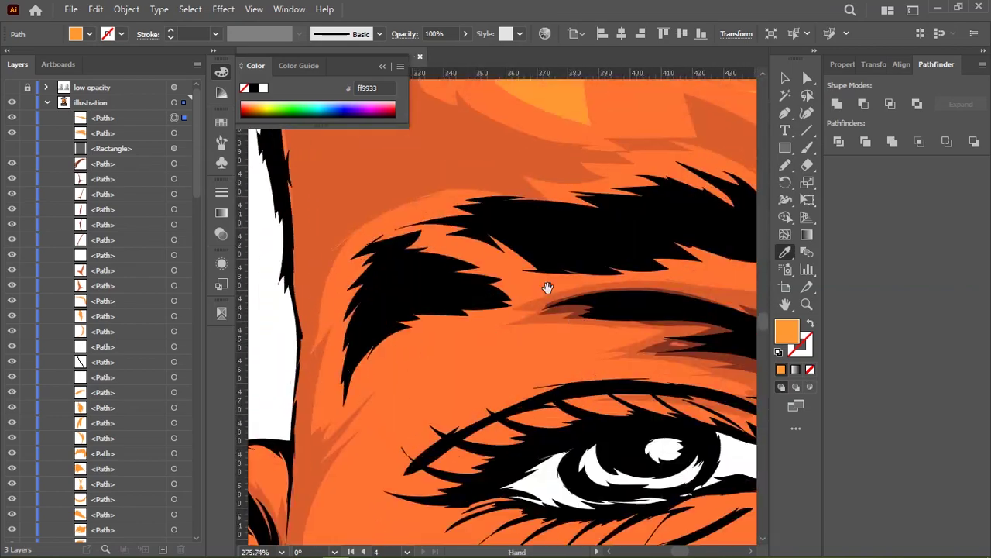
scroll(569, 307, "up", 1)
left_click_drag(570, 307, 564, 384)
key("n")
left_click_drag(511, 184, 429, 201)
scroll(324, 310, "down", 3)
left_click_drag(371, 131, 376, 219)
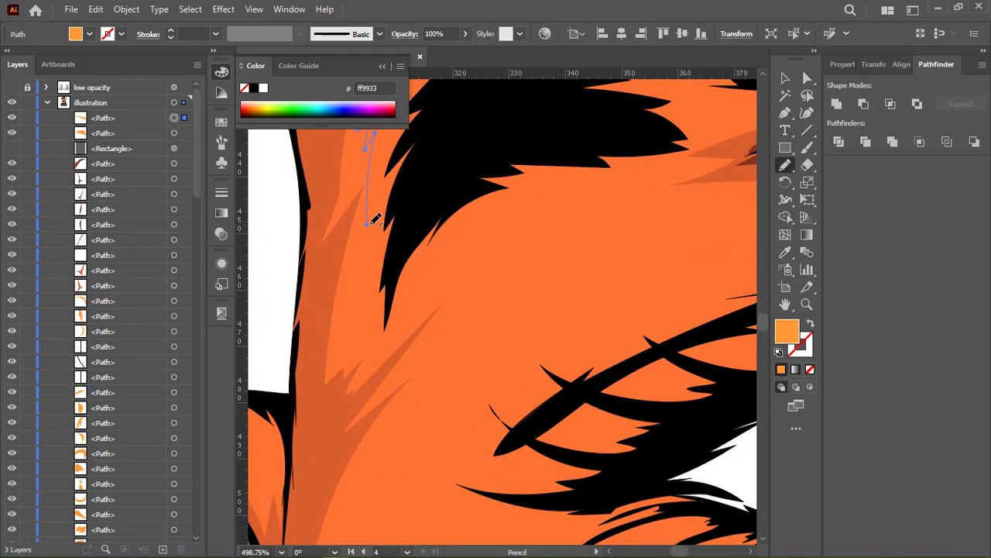
scroll(379, 204, "down", 3)
scroll(432, 222, "up", 3)
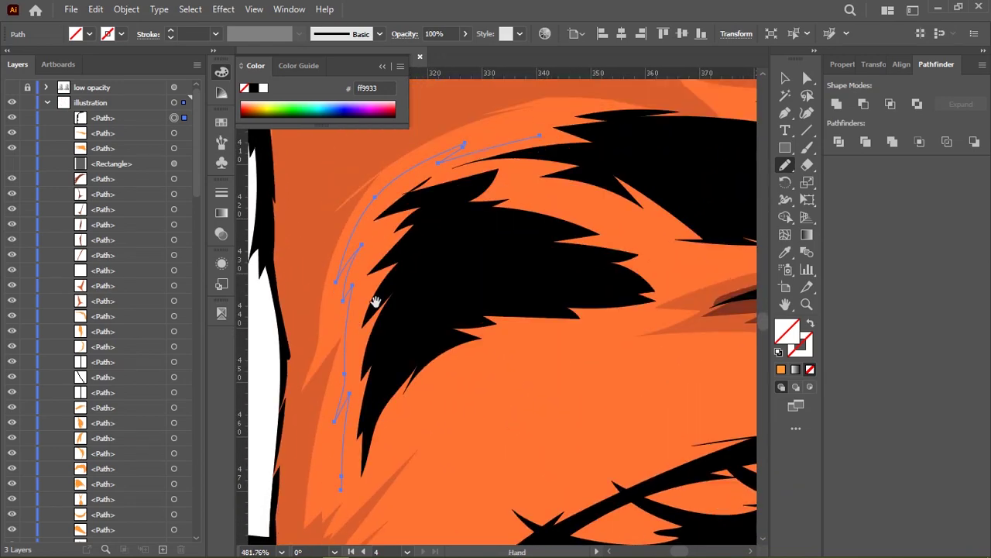
left_click_drag(373, 327, 606, 177)
left_click_drag(571, 224, 458, 252)
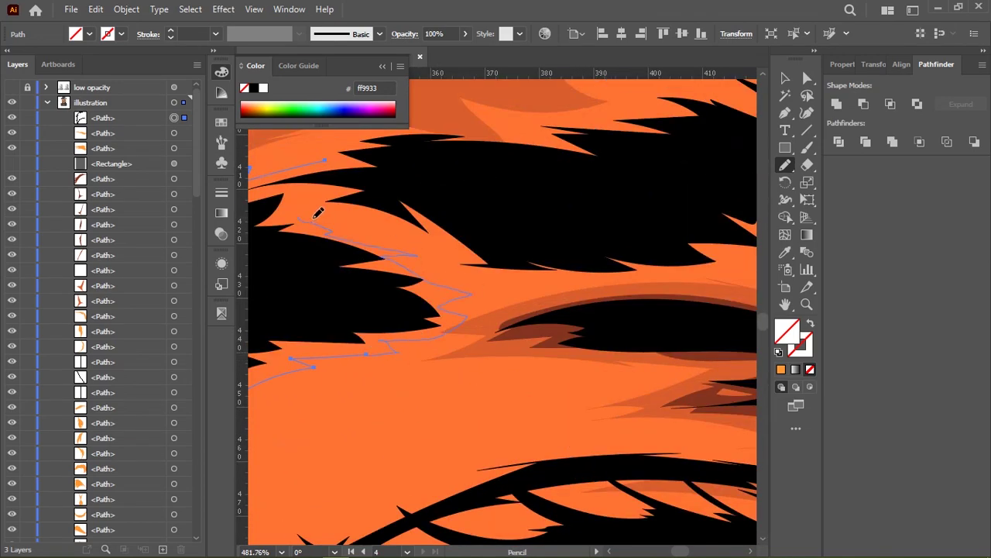
Give the eyebrow outline shape the darker orange fill
scroll(574, 275, "up", 3)
scroll(494, 245, "left", 5)
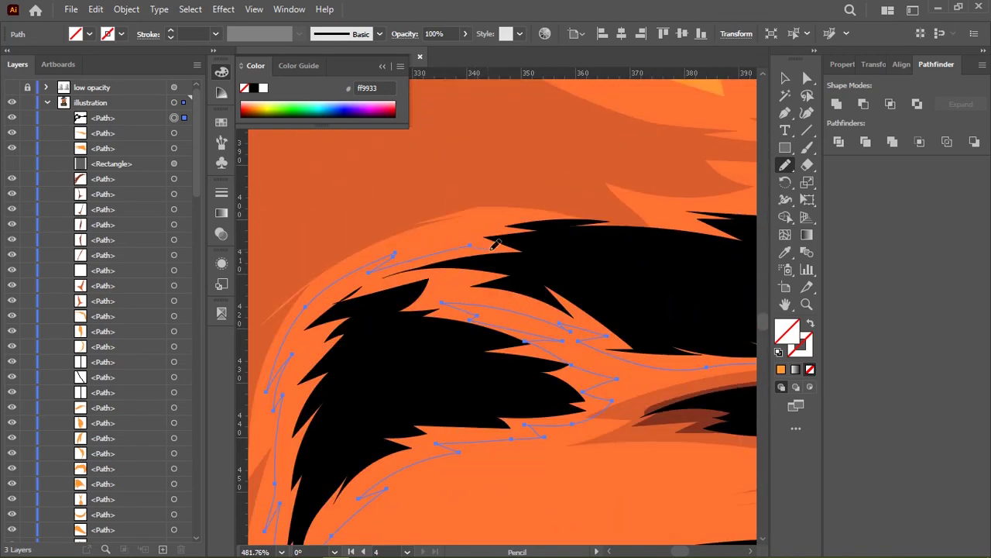
left_click_drag(650, 213, 473, 242)
left_click_drag(659, 212, 509, 208)
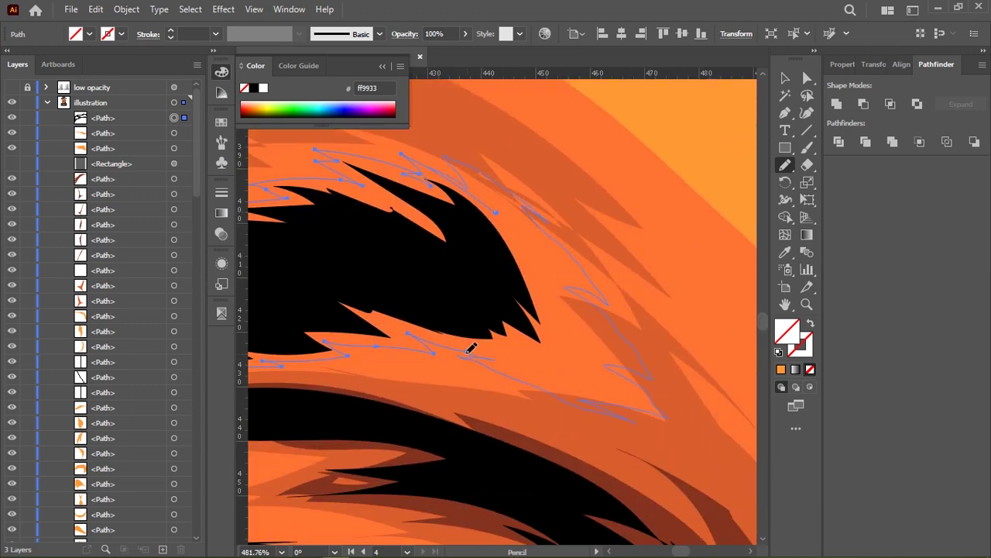
scroll(470, 347, "down", 8)
left_click(354, 332, "ctrl")
Draw darker orange zigzag shading shapes around and above the eye
key("i")
scroll(550, 305, "down", 2)
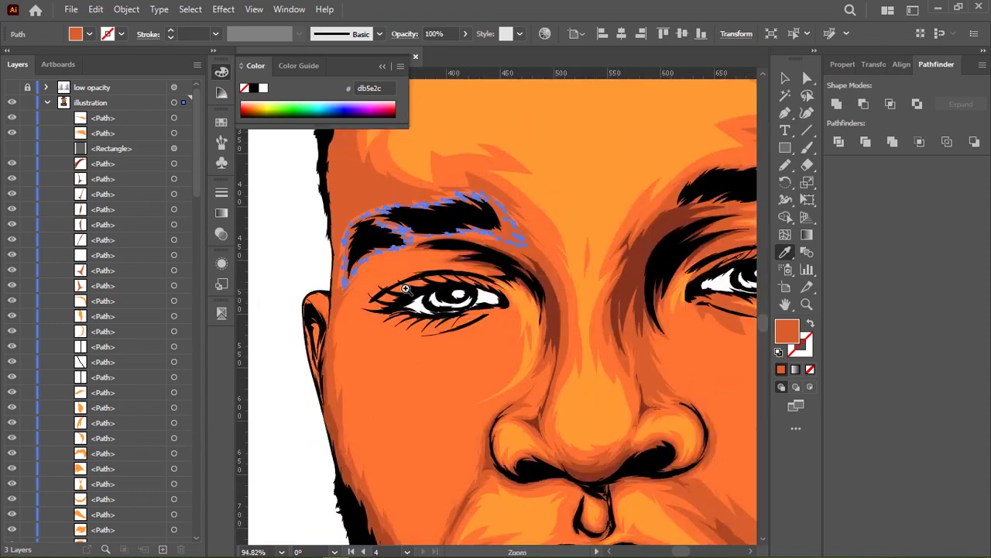
key("b")
scroll(405, 288, "up", 4)
scroll(542, 225, "up", 2)
left_click_drag(576, 205, 557, 209)
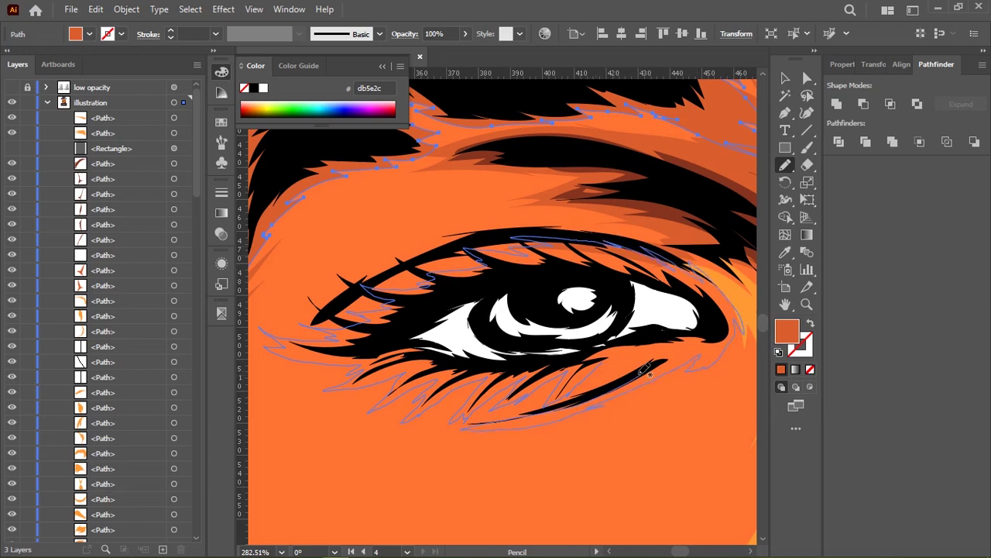
mouse_move(602, 325)
left_mouse_down()
mouse_move(615, 359)
mouse_move(375, 286)
left_mouse_up()
left_click_drag(446, 228, 355, 336)
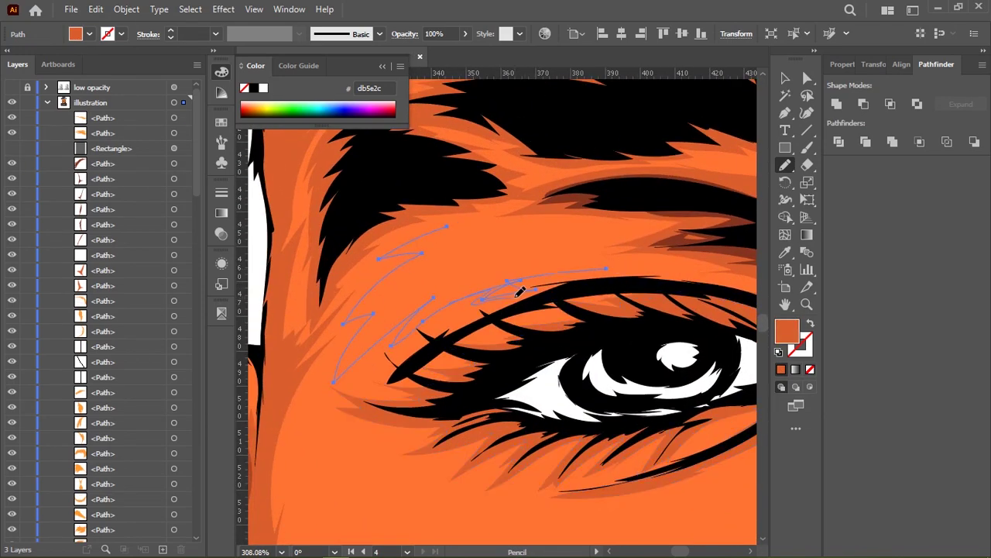
mouse_move(517, 280)
left_mouse_down()
mouse_move(602, 265)
mouse_move(479, 263)
left_mouse_up()
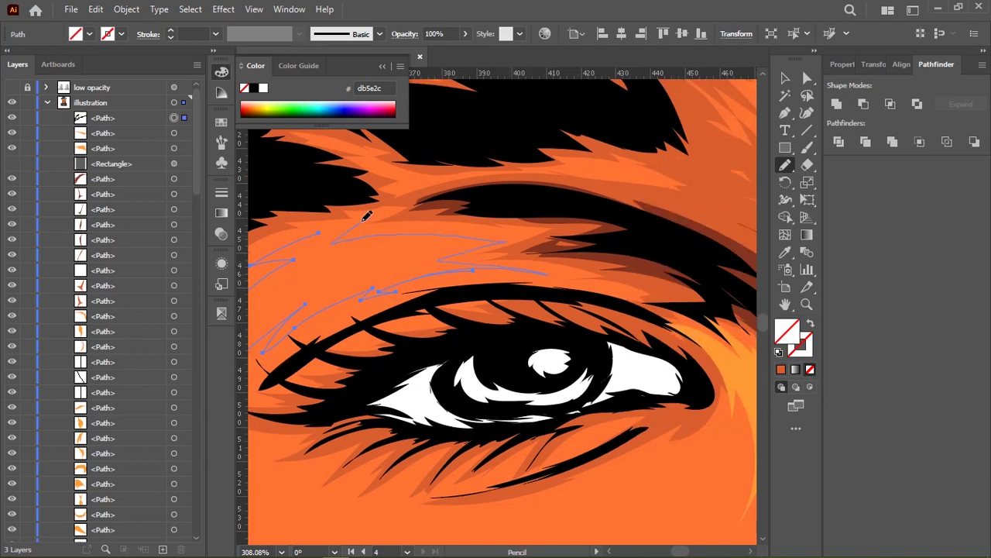
scroll(366, 217, "down", 3)
Sample the light orange #ff9933 and draw a highlight curve beside the nose
key("i")
left_click(489, 206)
scroll(522, 261, "up", 3)
key("n")
left_click_drag(422, 325, 509, 165)
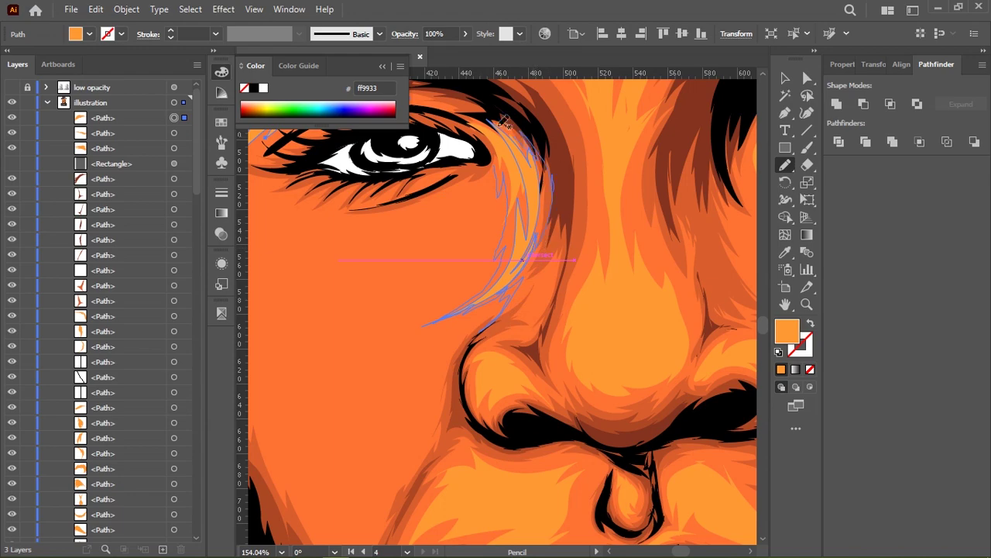
Sample the mid orange skin colour and bring the eye and nose area into view
scroll(495, 147, "up", 2)
scroll(616, 243, "down", 5)
scroll(563, 243, "up", 5)
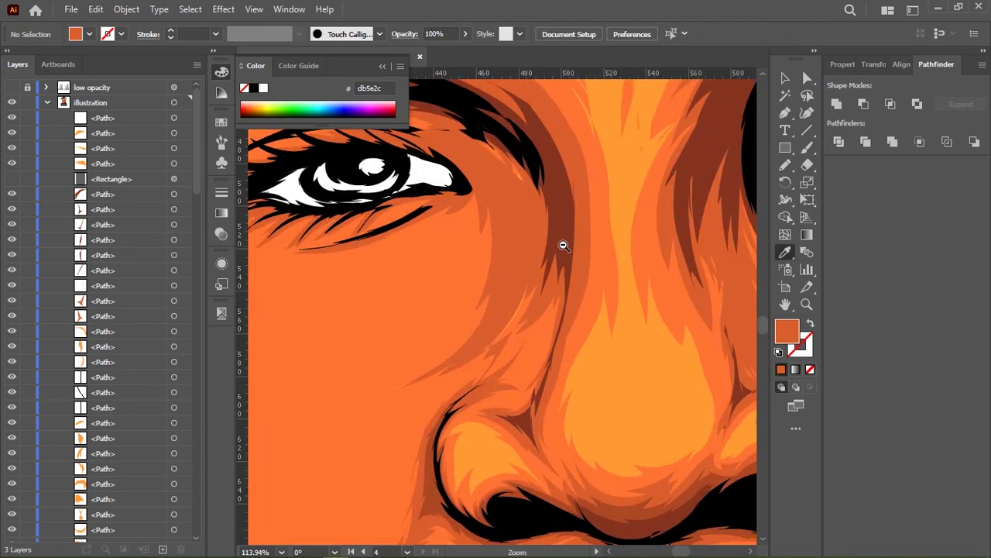
key("i")
left_click(413, 279)
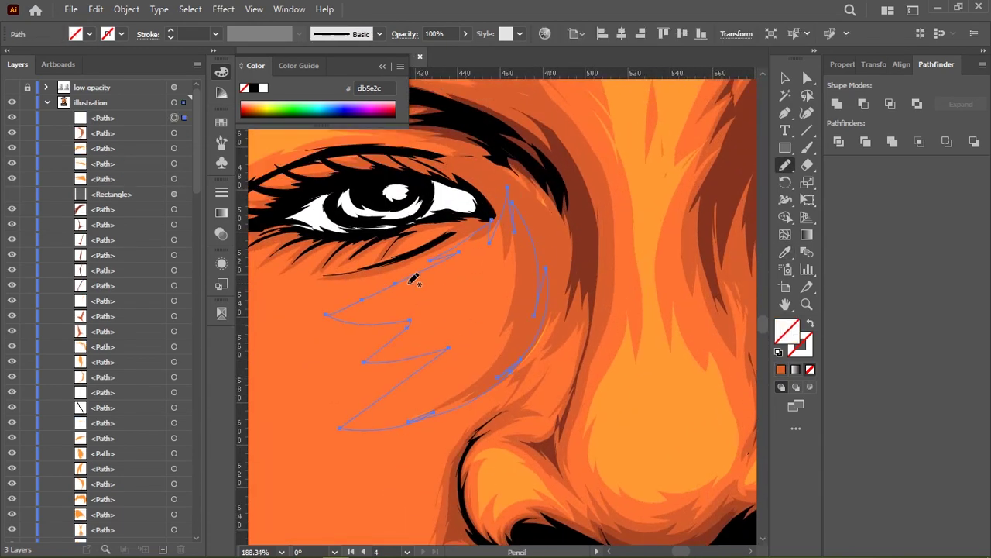
scroll(480, 315, "down", 5)
scroll(568, 270, "up", 3)
key("n")
left_click_drag(565, 302, 441, 232)
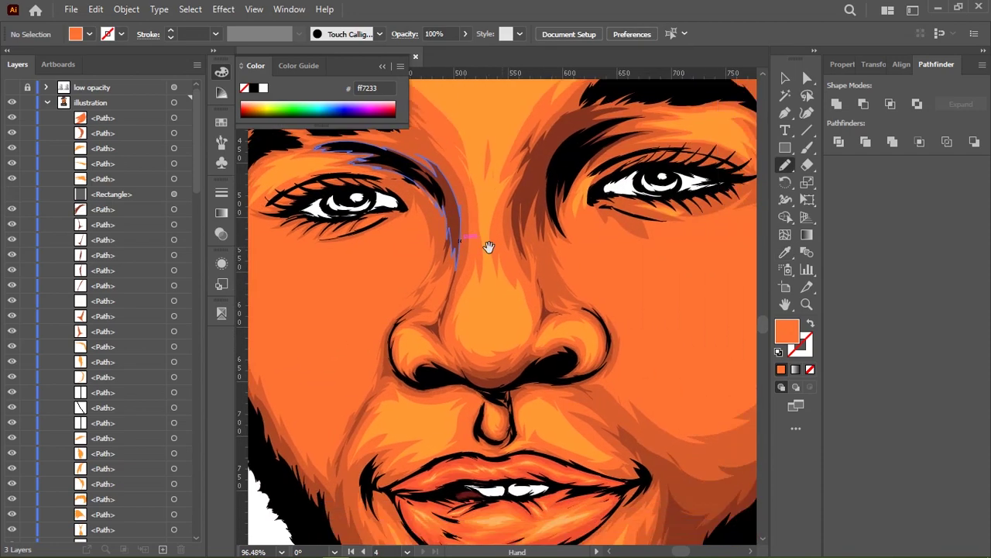
Sample the light orange highlight colour and draw a highlight shape curving below the eye
scroll(551, 267, "up", 3)
scroll(534, 264, "down", 2)
key("i")
left_click(679, 173)
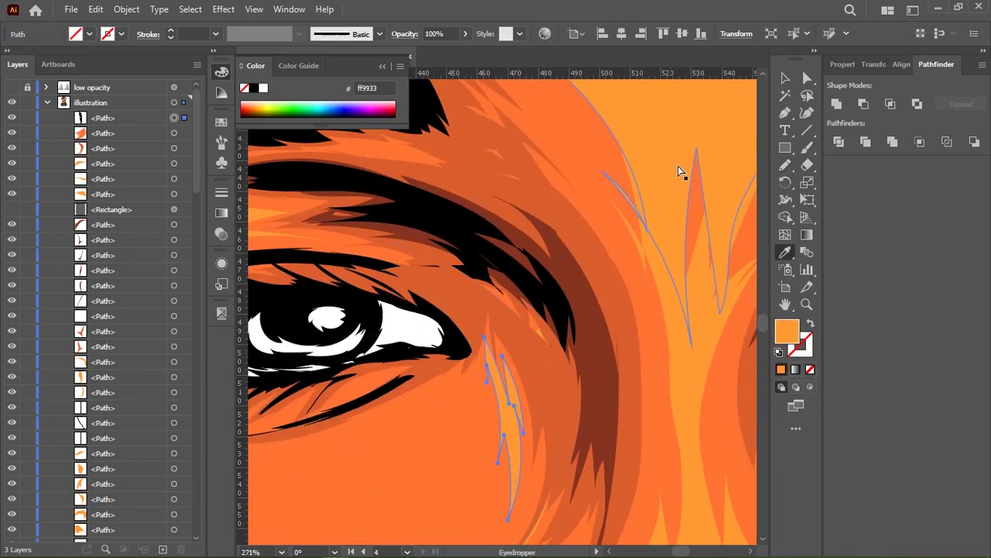
scroll(680, 173, "down", 3)
scroll(518, 283, "up", 3)
scroll(530, 313, "up", 2)
key("n")
scroll(532, 302, "up", 2)
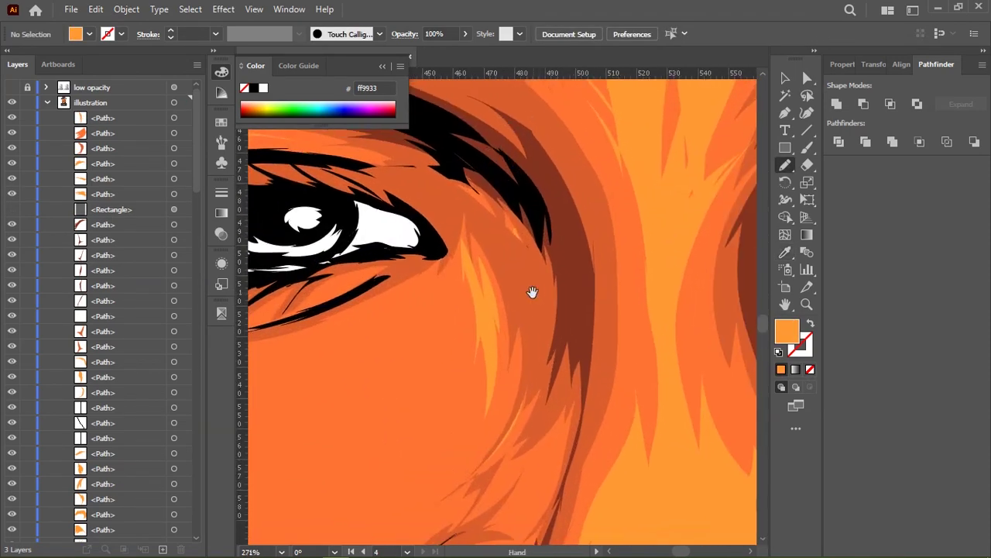
left_click_drag(382, 465, 442, 288)
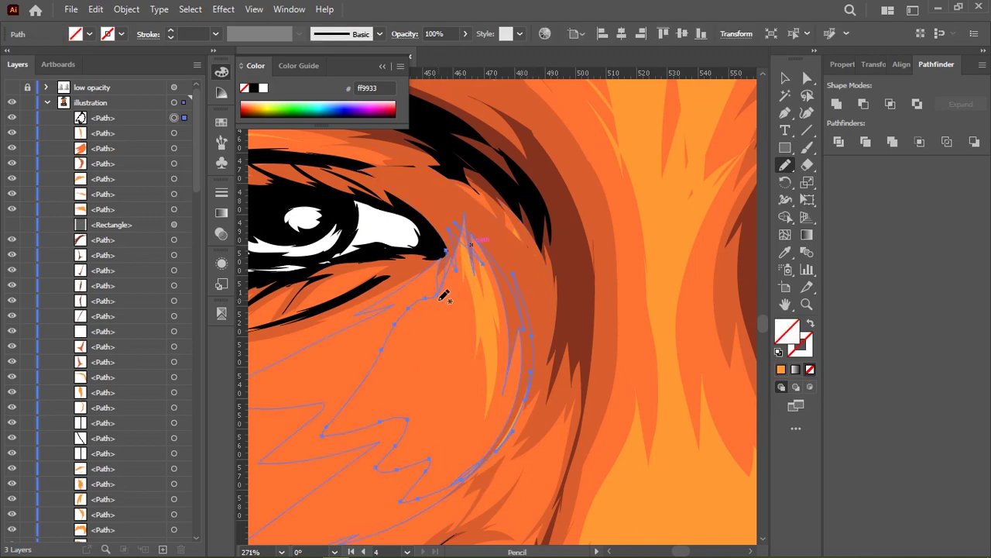
Recolour the new shape mid orange and add a small highlight sliver beside the eye
key("i")
left_click(327, 347)
scroll(532, 326, "down", 4)
scroll(531, 326, "down", 2)
key("n")
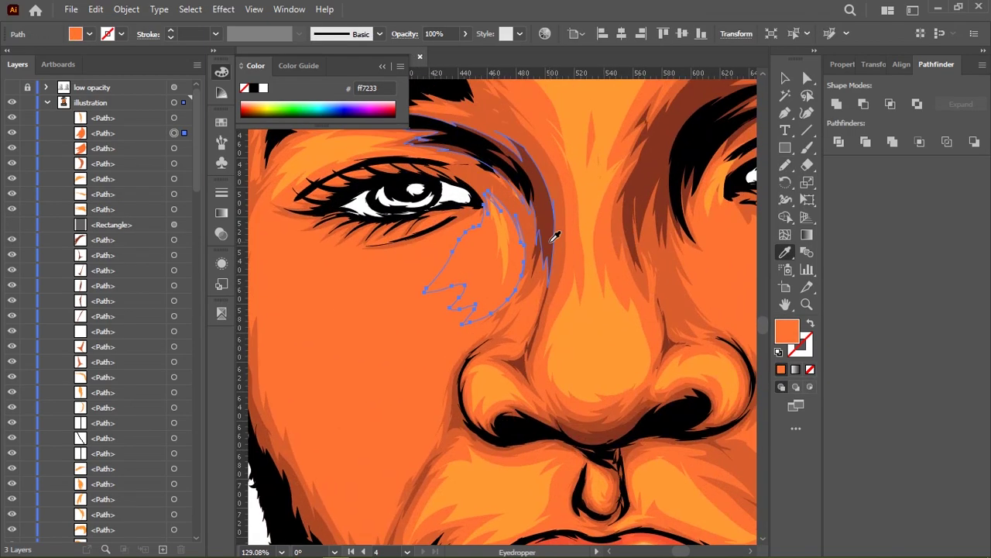
left_click_drag(481, 217, 509, 255)
scroll(509, 255, "down", 2)
key("v")
scroll(580, 247, "up", 3)
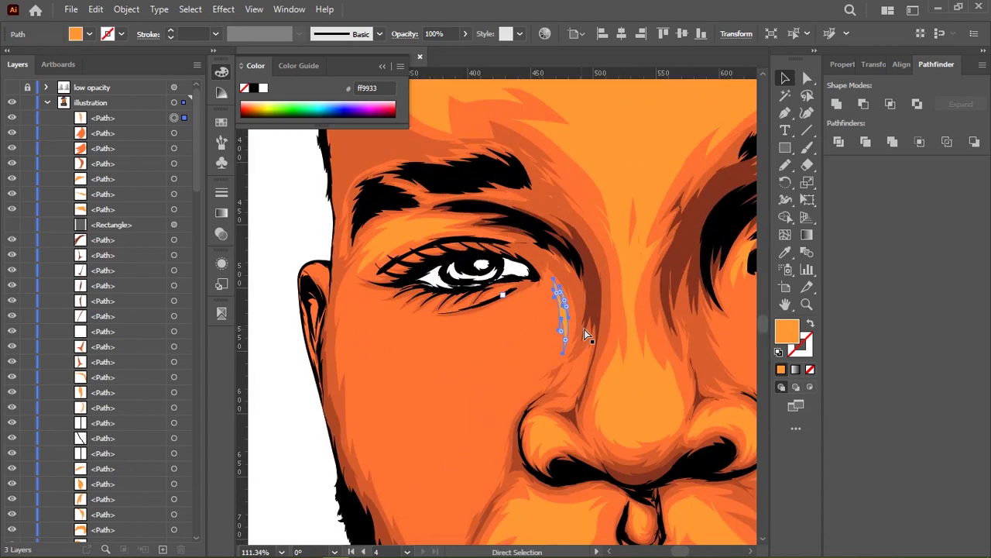
key("i")
left_click(582, 333)
Deselect everything and inspect the eye highlights
scroll(543, 310, "down", 3)
key("ctrl+shift+a")
scroll(509, 321, "down", 2)
scroll(509, 321, "up", 5)
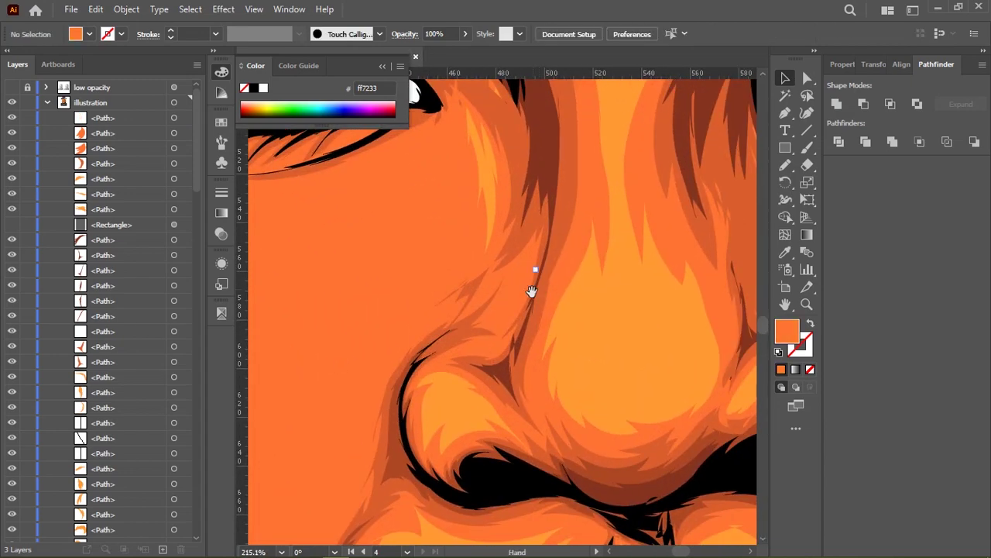
scroll(533, 290, "down", 3)
scroll(460, 299, "down", 2)
scroll(542, 256, "down", 1)
scroll(504, 271, "up", 1)
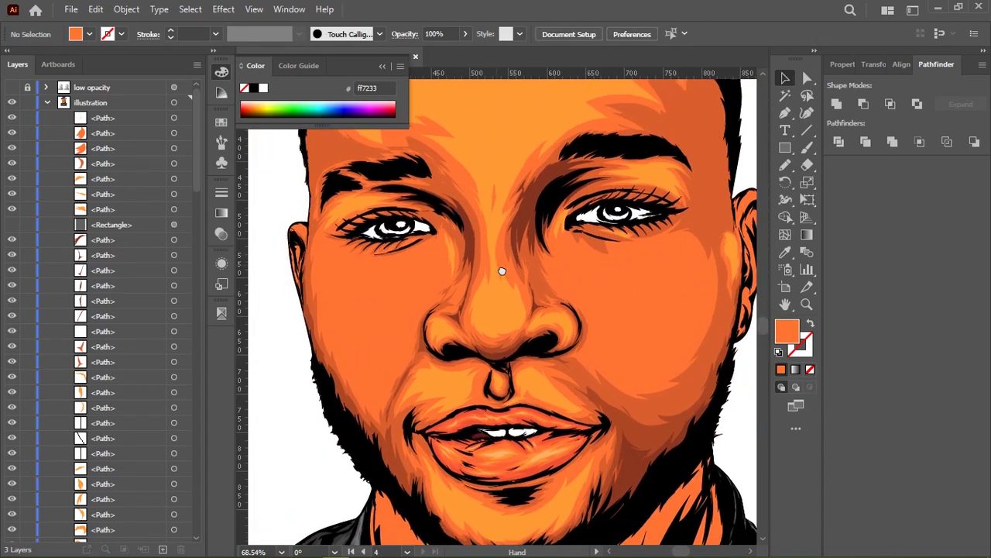
scroll(558, 253, "up", 2)
scroll(489, 210, "up", 2)
scroll(509, 248, "down", 3)
scroll(511, 256, "down", 1)
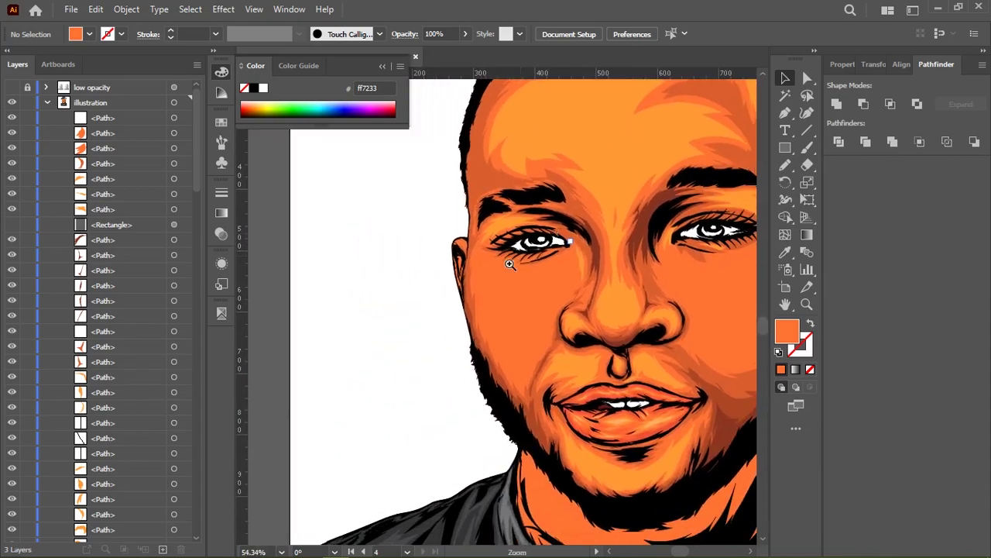
scroll(542, 240, "up", 3)
scroll(558, 248, "up", 1)
scroll(519, 292, "up", 1)
Select the dark shading shape under the eye and zoom in on the face
key("n")
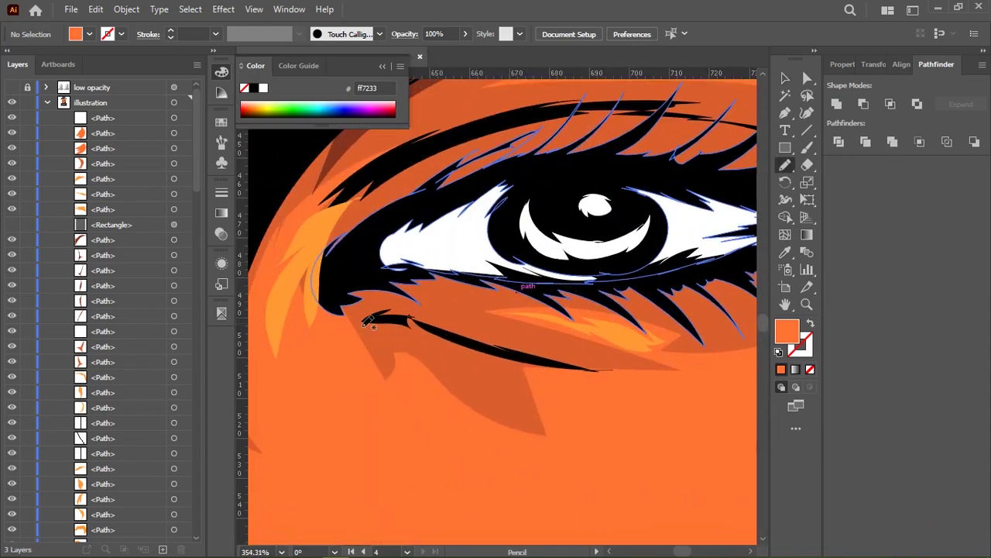
scroll(426, 258, "down", 2)
key("v")
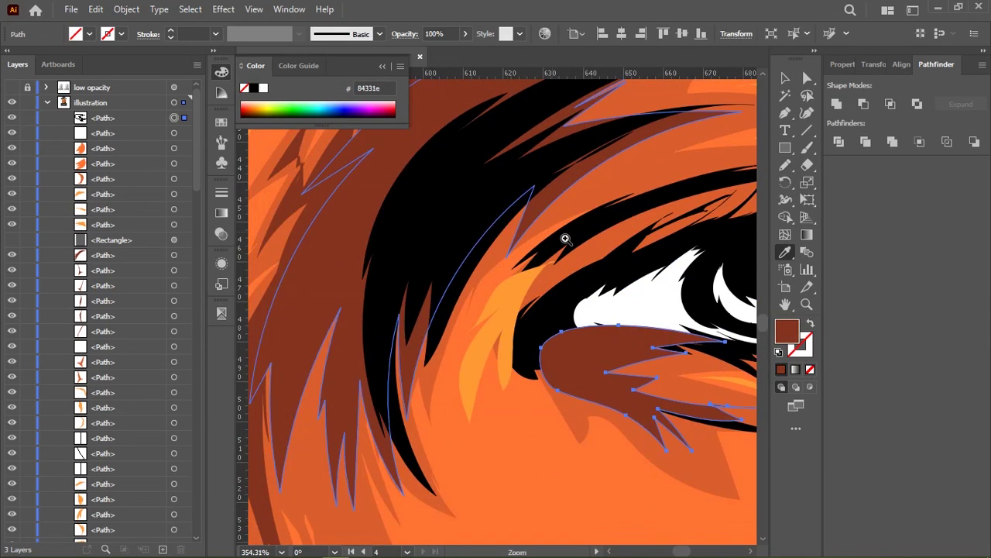
scroll(496, 310, "down", 3)
left_click(465, 406)
scroll(465, 356, "down", 2)
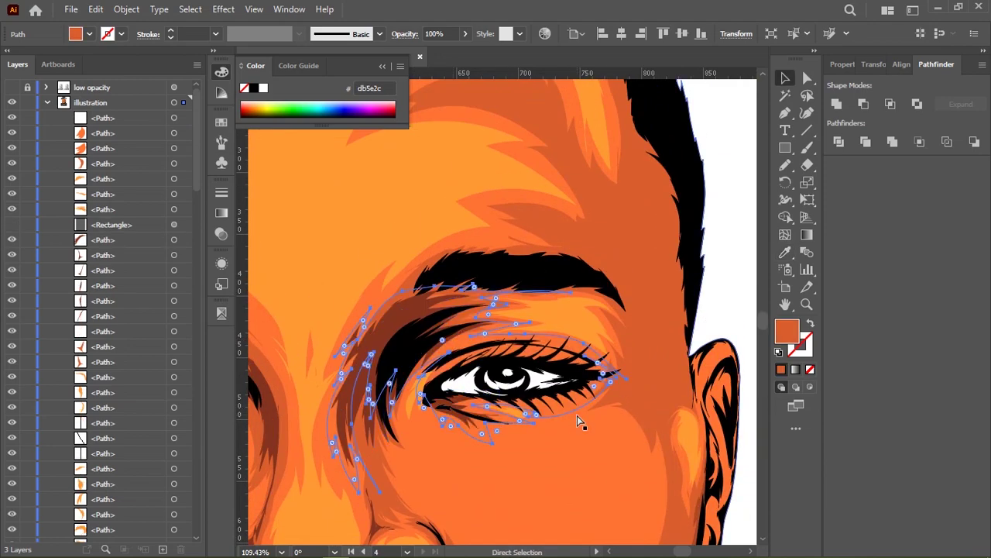
scroll(658, 294, "down", 3)
left_click(564, 323)
scroll(495, 341, "up", 1)
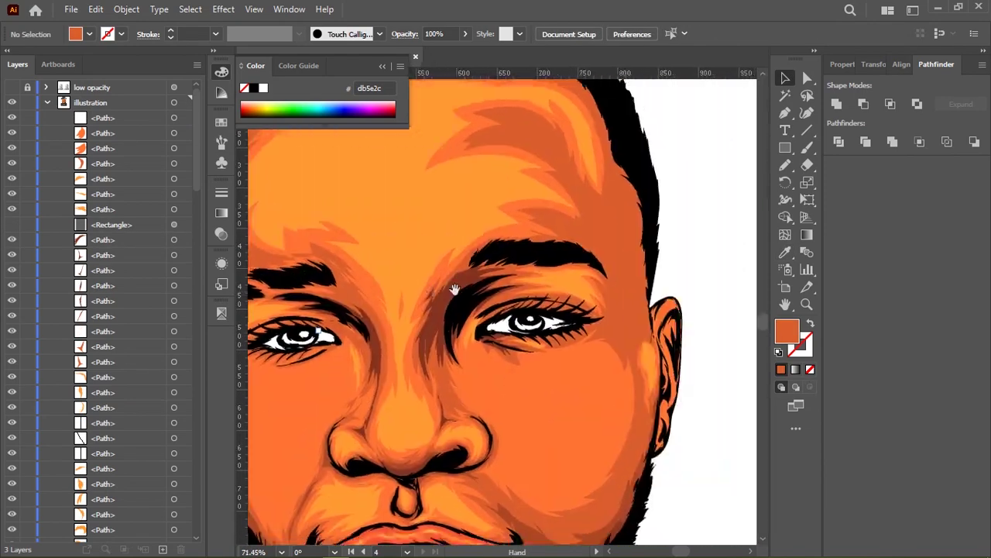
scroll(535, 318, "up", 3)
scroll(546, 329, "up", 3)
Draw a small shape at the eye's inner corner and give it the ff9933 orange fill
key("n")
scroll(546, 332, "up", 3)
left_click_drag(493, 254, 502, 369)
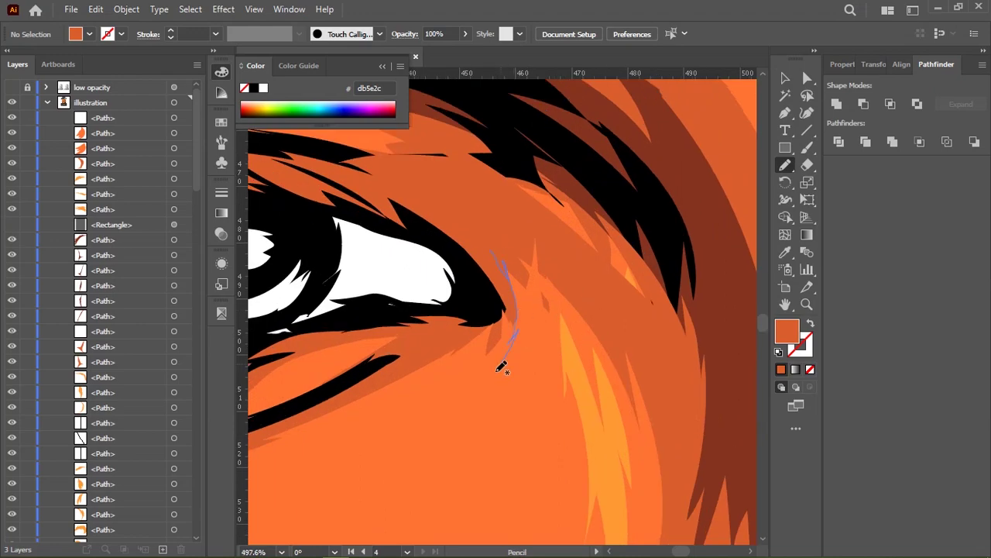
scroll(542, 232, "down", 1)
scroll(387, 248, "down", 3)
scroll(349, 295, "up", 4)
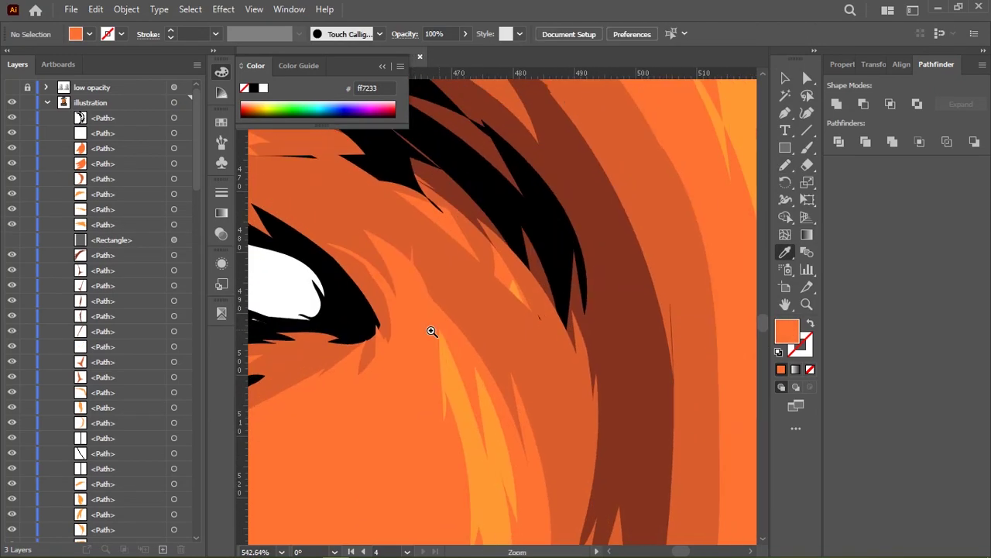
scroll(432, 332, "up", 1)
key("i")
scroll(454, 262, "down", 5)
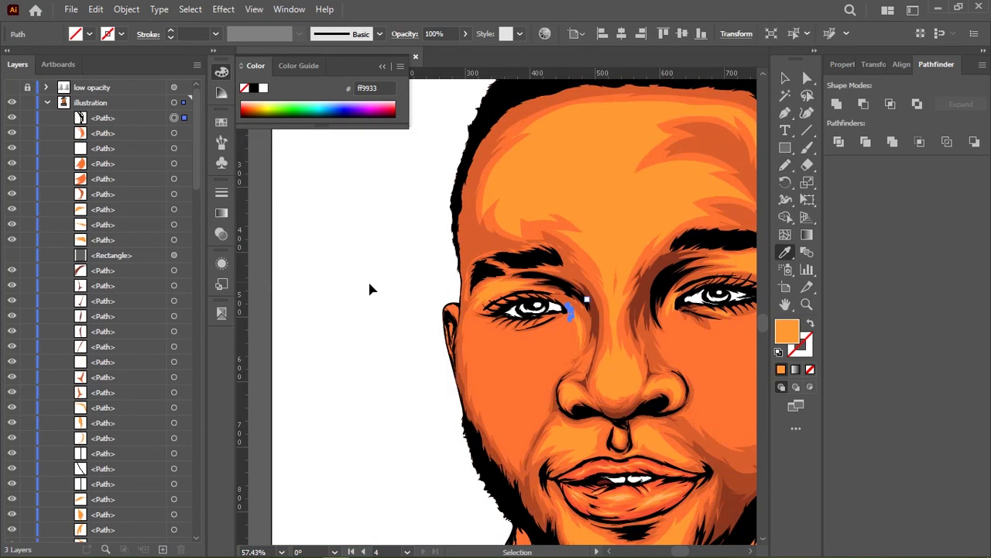
scroll(434, 263, "up", 2)
scroll(378, 244, "up", 1)
key("n")
scroll(379, 244, "up", 1)
Draw jagged highlight outlines along the cheek and just below the eye
scroll(356, 248, "up", 3)
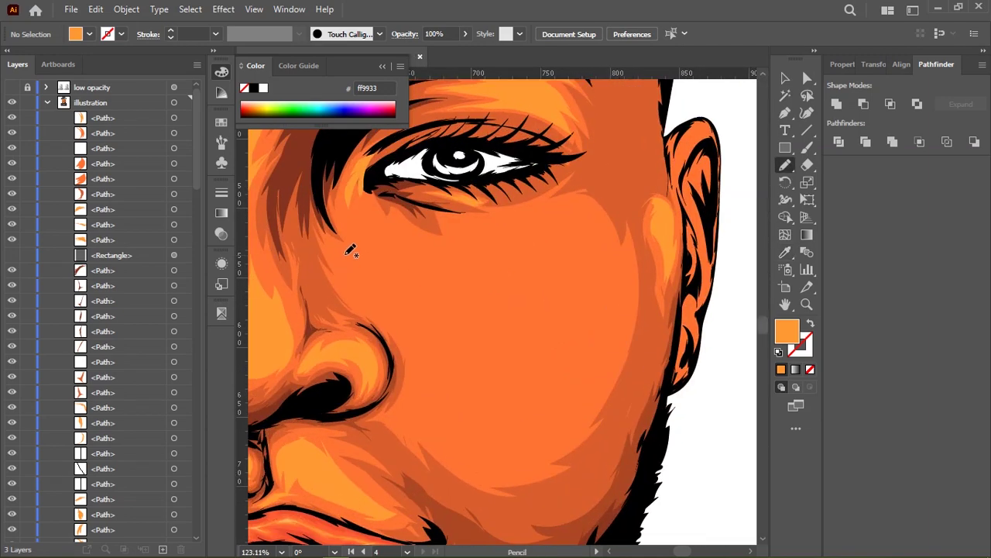
left_click_drag(494, 401, 404, 363)
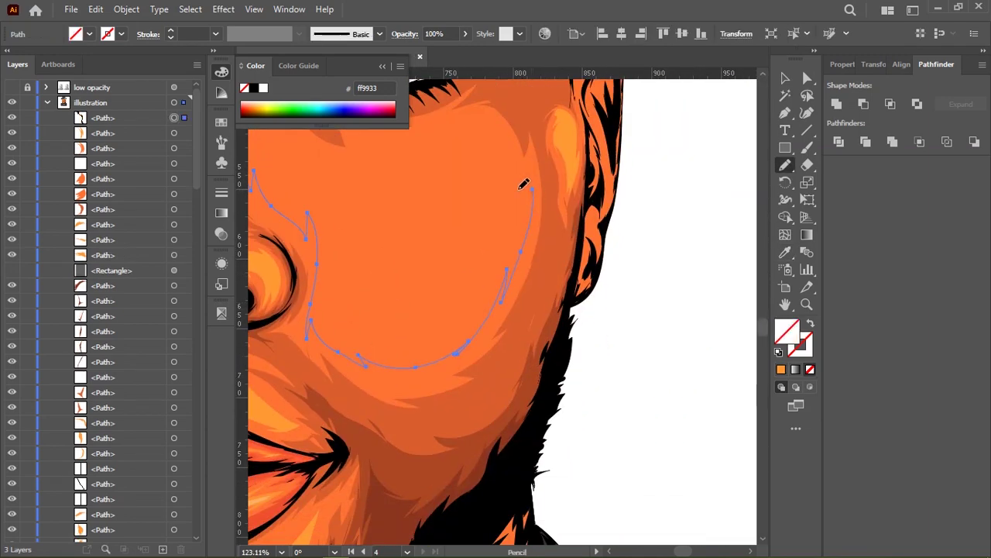
scroll(524, 184, "up", 3)
scroll(342, 313, "left", 2)
left_click_drag(360, 296, 382, 352)
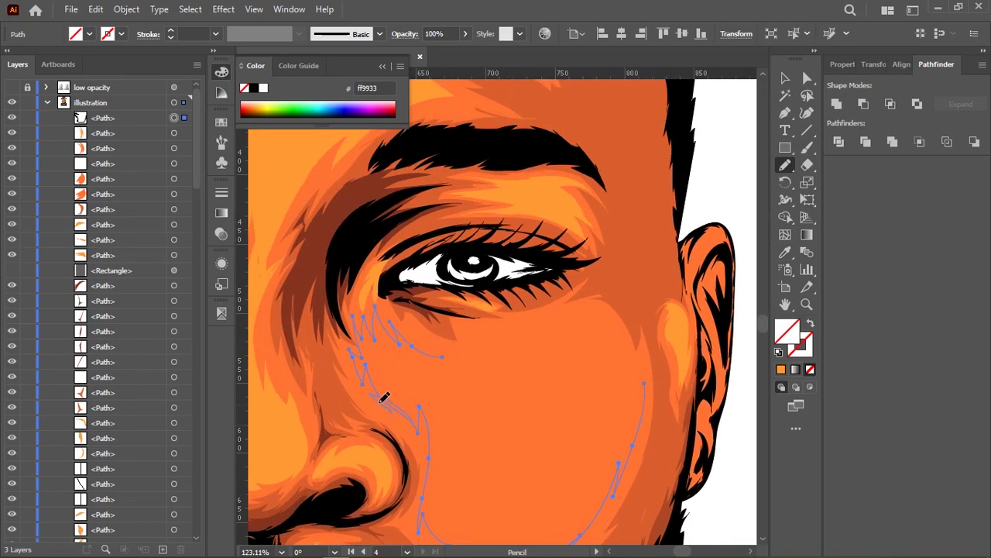
scroll(368, 319, "up", 2)
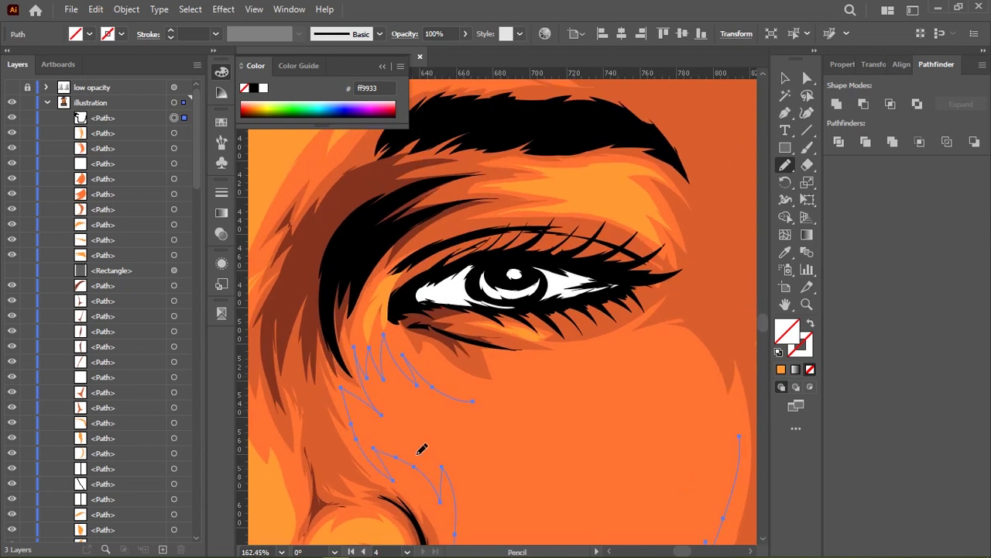
scroll(422, 450, "up", 1)
scroll(499, 424, "down", 3)
scroll(368, 273, "right", 1)
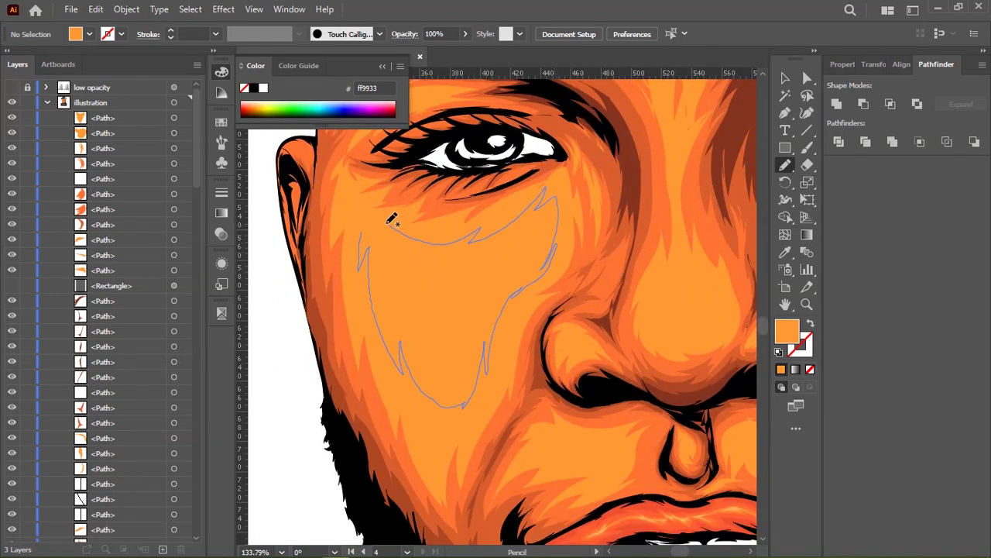
Set the fill colour to fcaf63 and draw a small highlight stroke beside the hairline
double_click(787, 331)
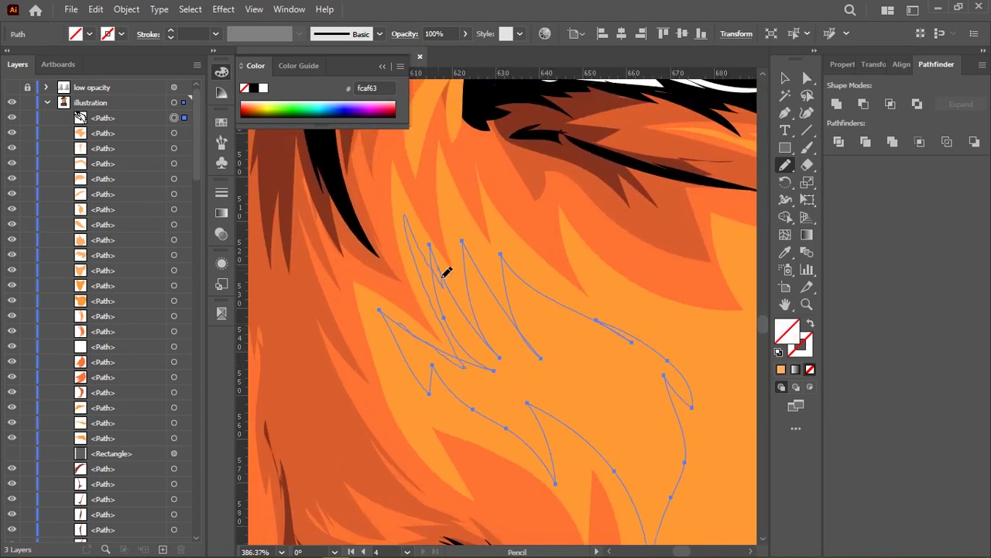
key("ctrl+minus")
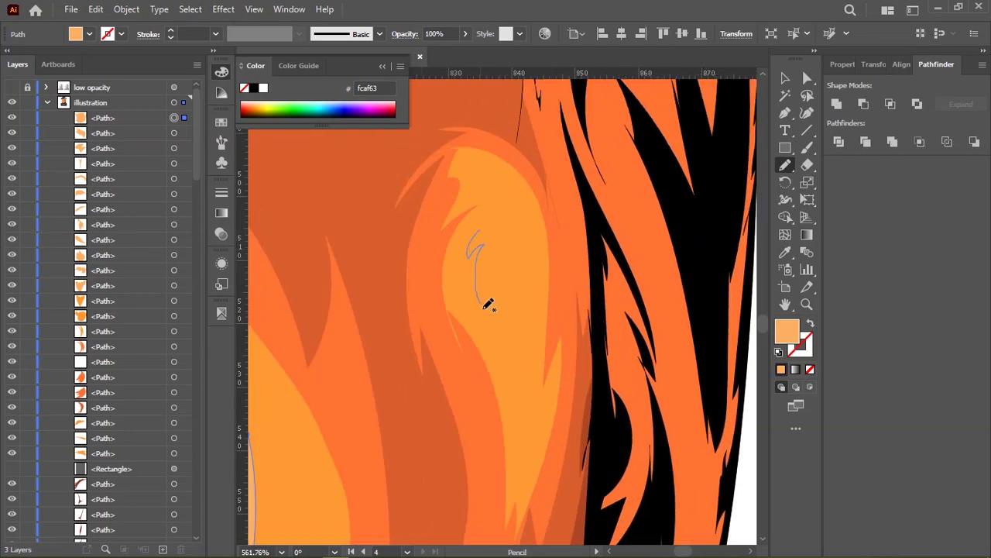
left_click_drag(488, 305, 552, 375)
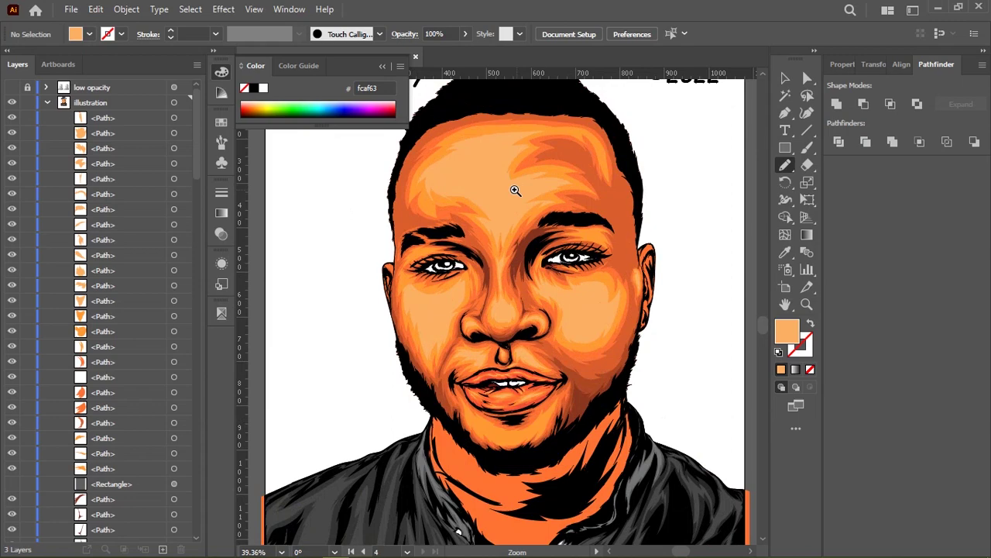
left_click(515, 191)
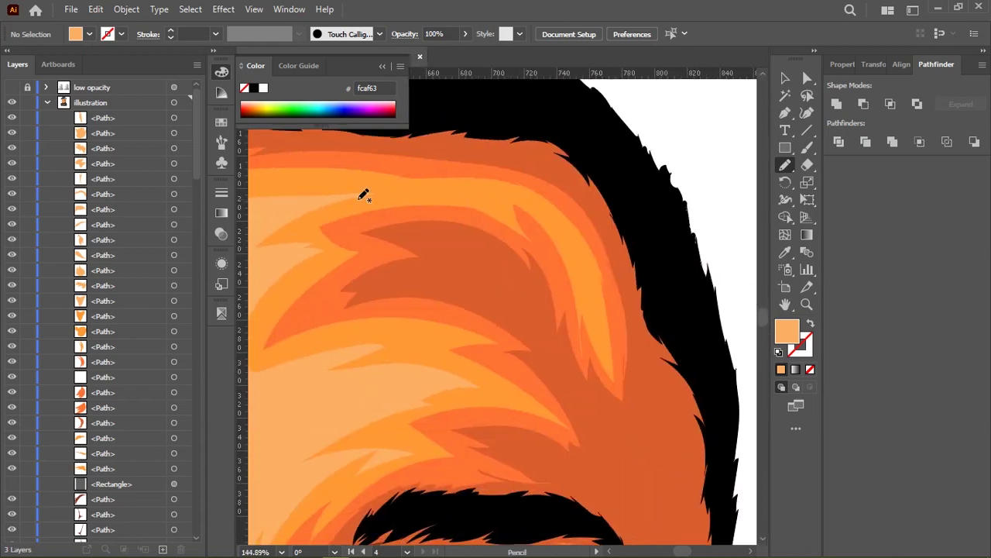
Draw two forehead highlight strokes, refine the cheek highlight's top edge, and deselect
left_click_drag(263, 200, 262, 199)
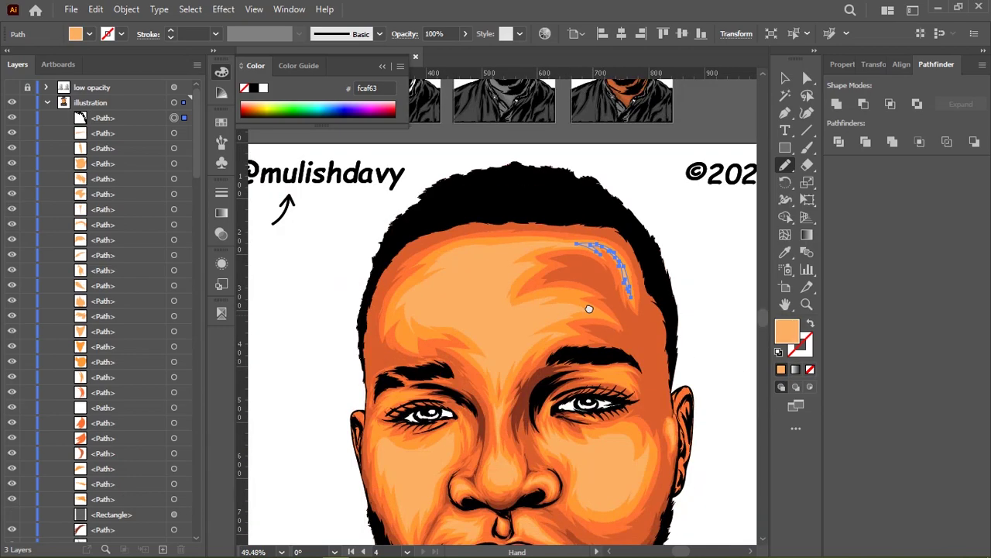
mouse_move(493, 207)
left_mouse_down()
mouse_move(477, 296)
mouse_move(527, 275)
left_mouse_up()
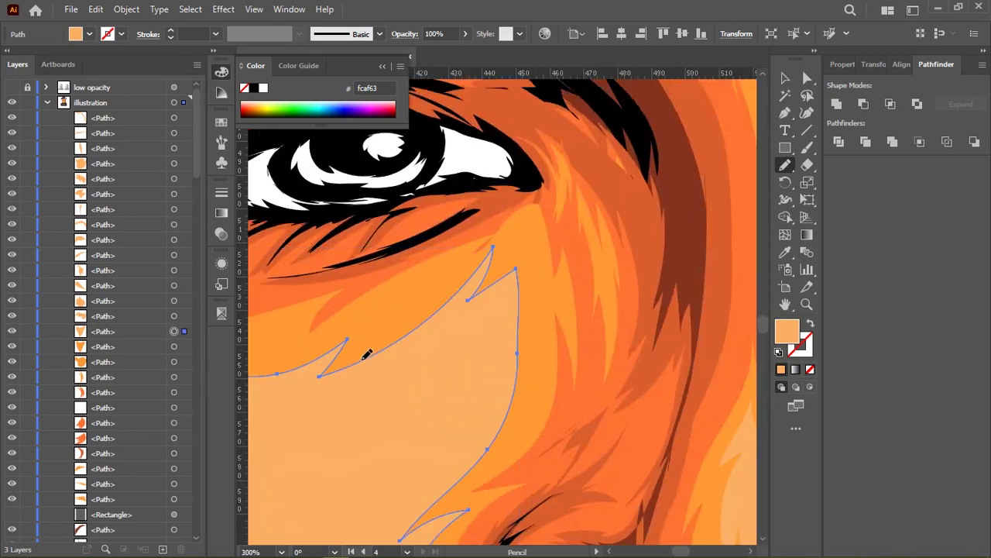
left_click_drag(520, 309, 506, 422)
left_click_drag(488, 264, 390, 349)
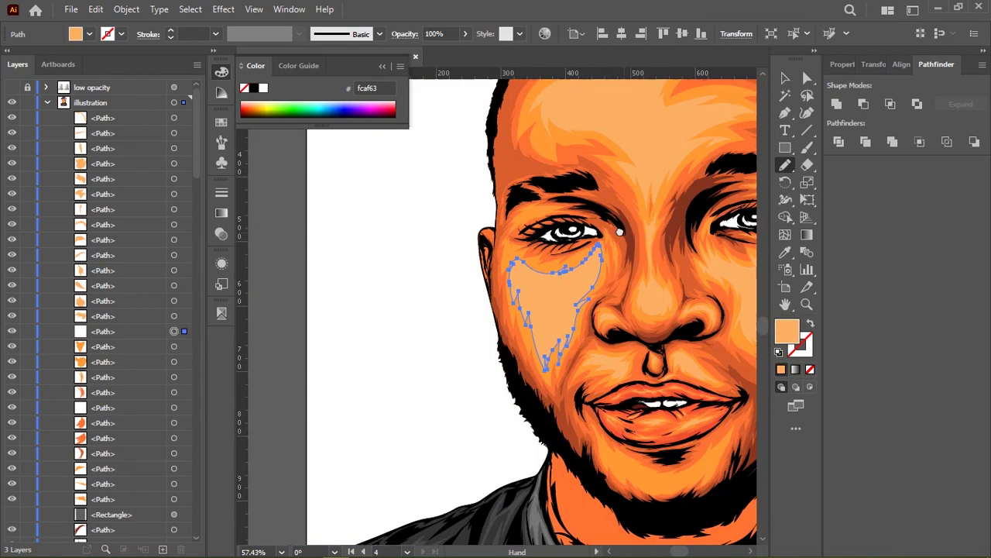
key("ctrl+0")
scroll(552, 318, "up", 5)
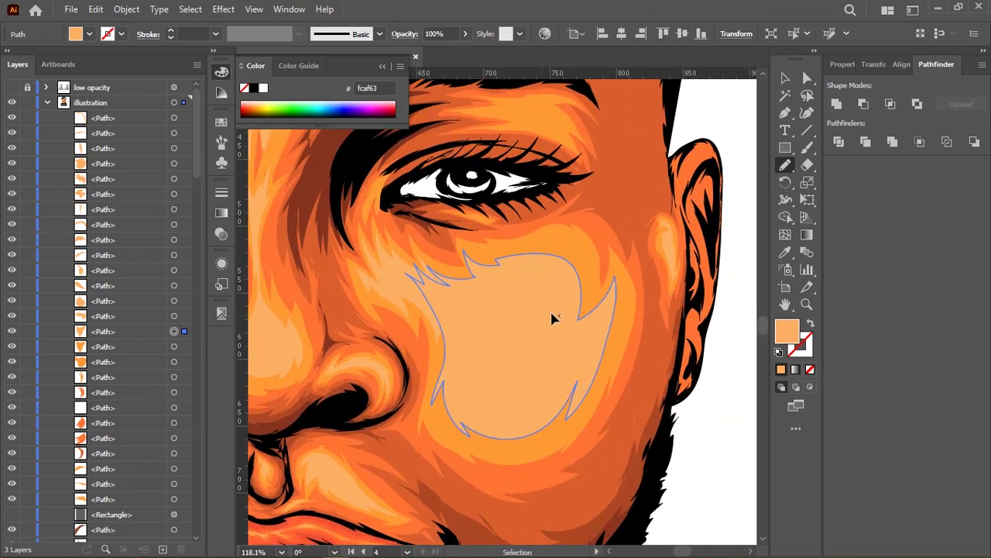
scroll(602, 283, "down", 5)
key("ctrl+shift+a")
scroll(514, 225, "up", 5)
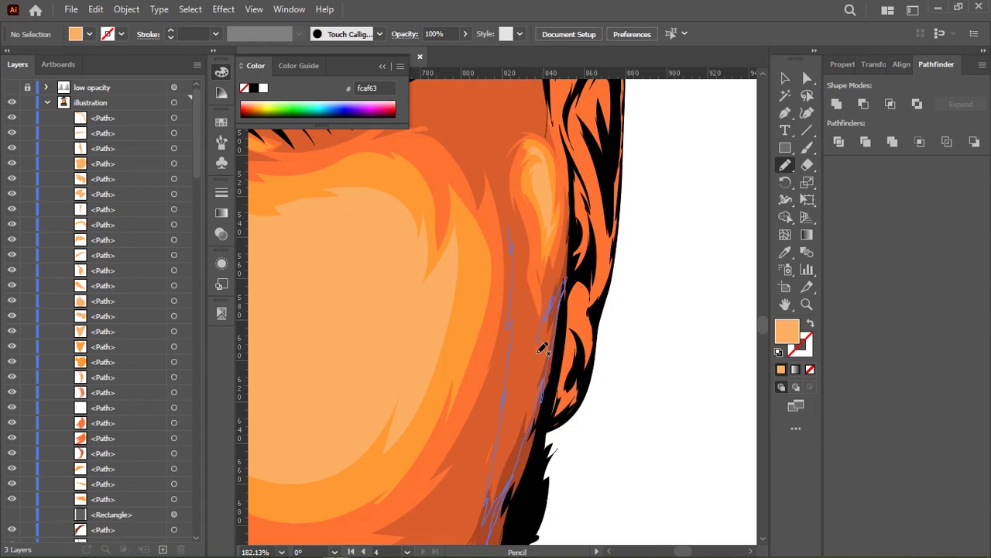
Start the face-edge shading path with a stroke along the cheek edge
left_click_drag(540, 349, 534, 326)
scroll(504, 225, "up", 5)
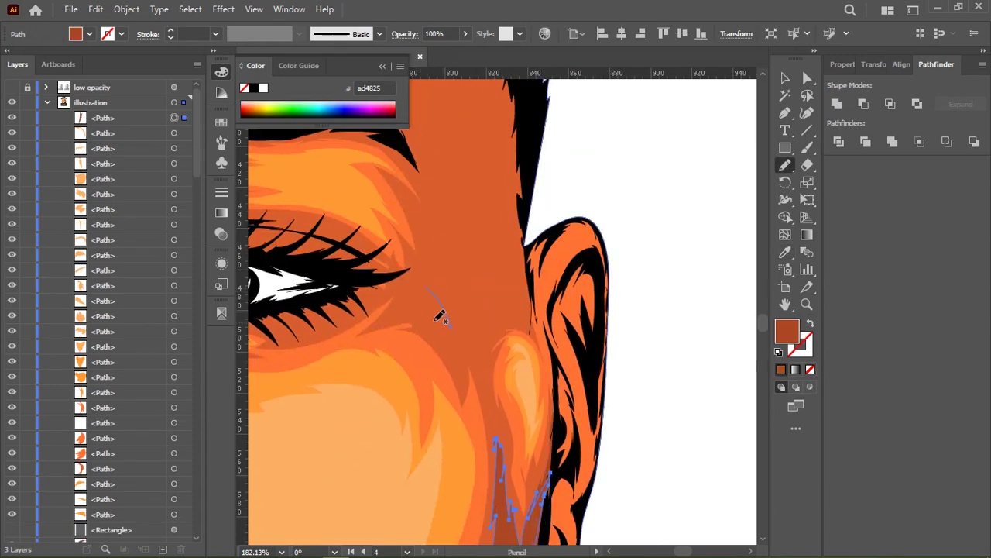
scroll(523, 313, "down", 3)
scroll(586, 327, "down", 2)
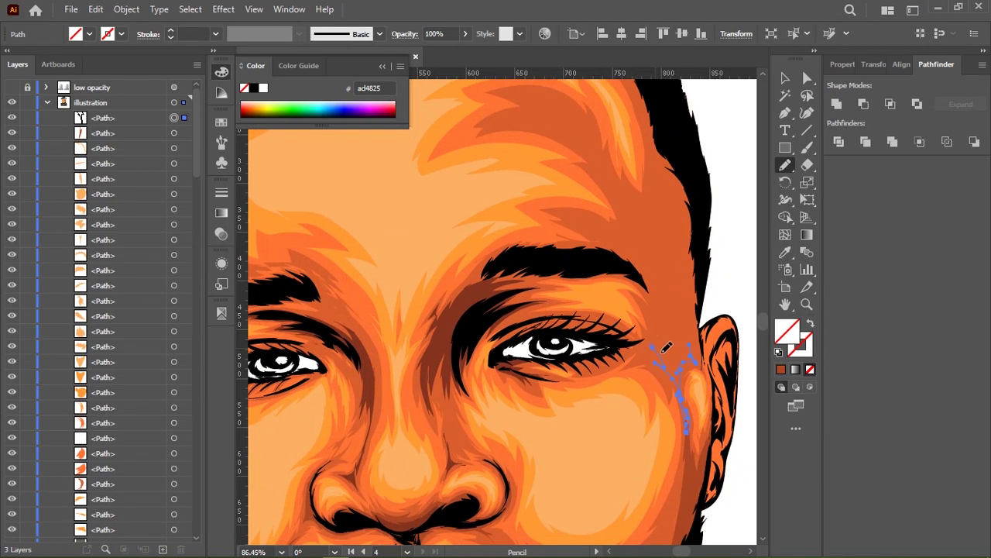
scroll(605, 225, "up", 4)
scroll(454, 232, "right", 3)
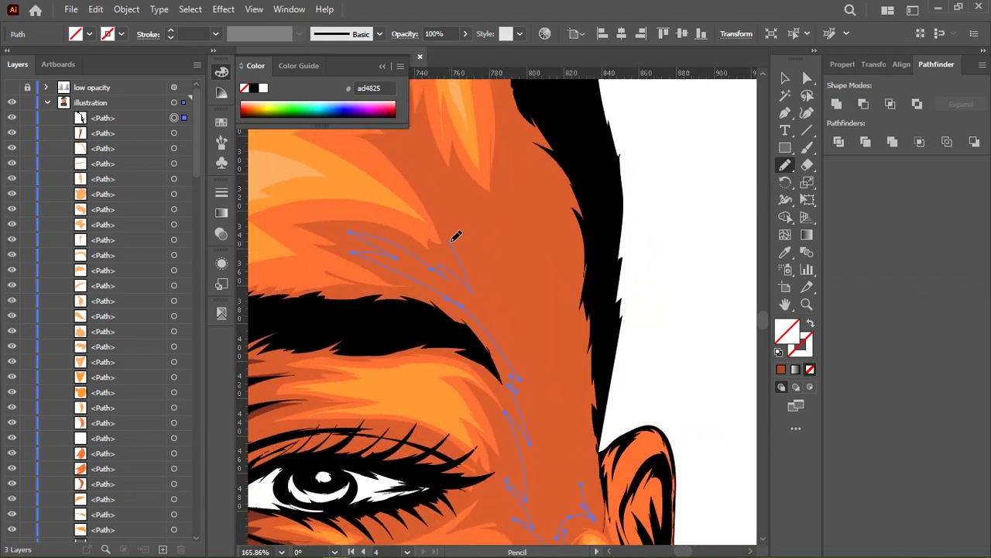
scroll(527, 277, "up", 3)
scroll(527, 277, "left", 3)
scroll(688, 323, "left", 4)
scroll(688, 323, "up", 2)
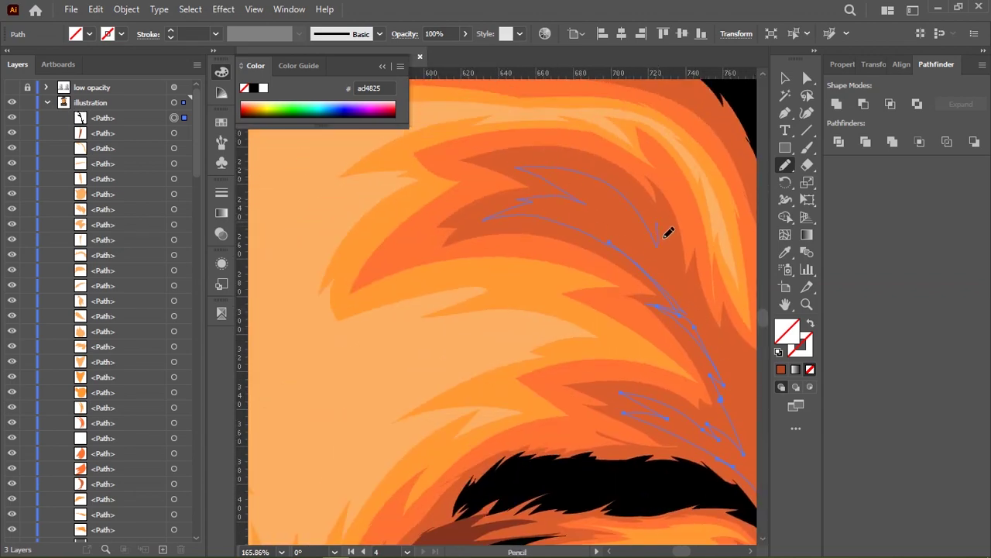
scroll(667, 233, "right", 5)
scroll(518, 269, "down", 2)
scroll(660, 294, "down", 3)
scroll(522, 310, "up", 1)
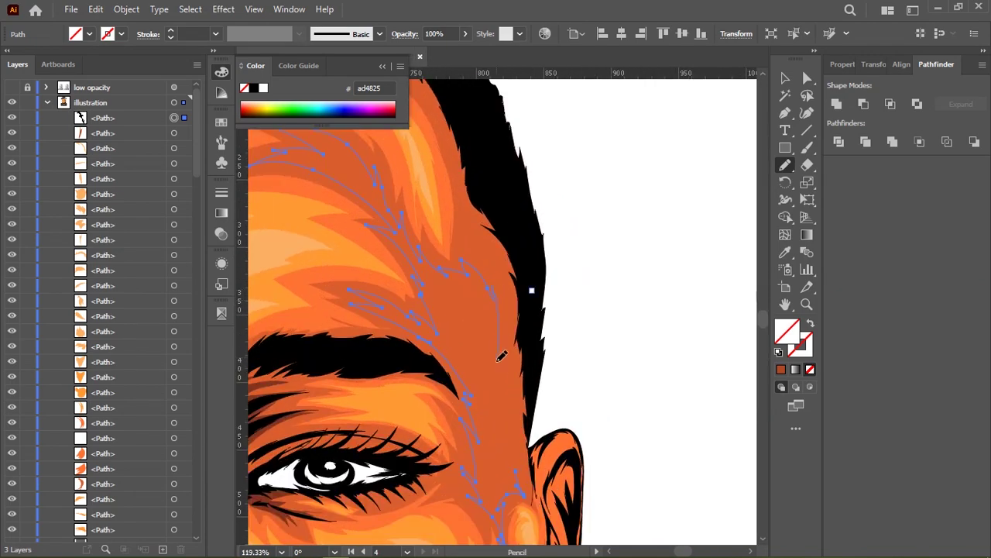
scroll(648, 321, "down", 4)
scroll(501, 279, "down", 1)
scroll(542, 267, "up", 2)
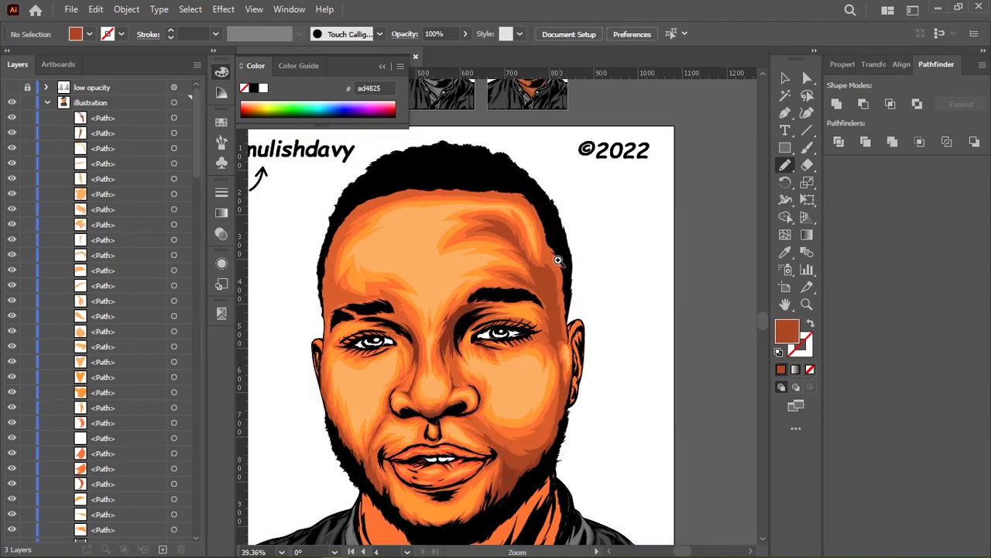
scroll(527, 224, "up", 4)
scroll(516, 202, "up", 2)
Continue the shading path down the forehead edge, panning along the hairline
mouse_move(514, 123)
left_mouse_down()
mouse_move(546, 203)
mouse_move(564, 299)
left_mouse_up()
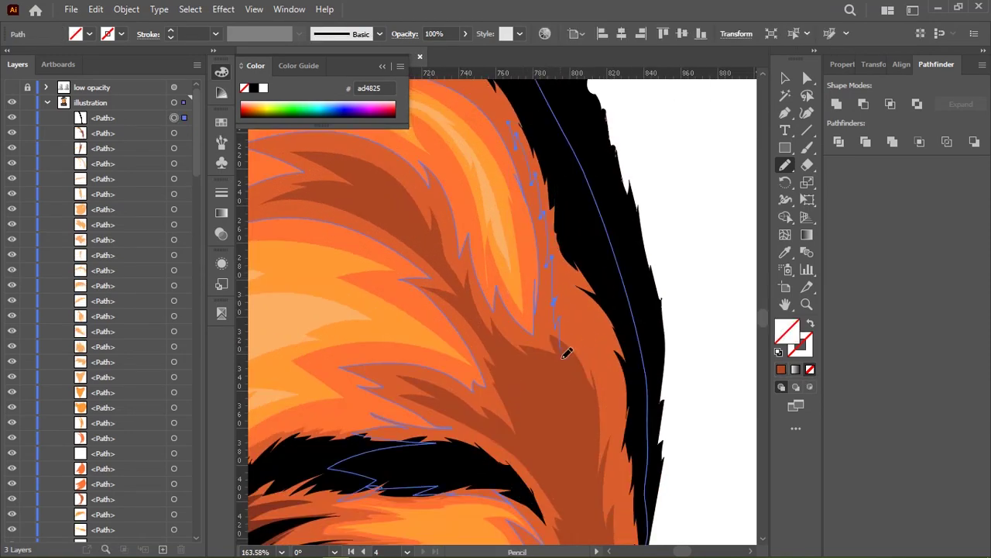
scroll(612, 310, "up", 5)
scroll(641, 291, "left", 4)
left_click_drag(468, 221, 674, 260)
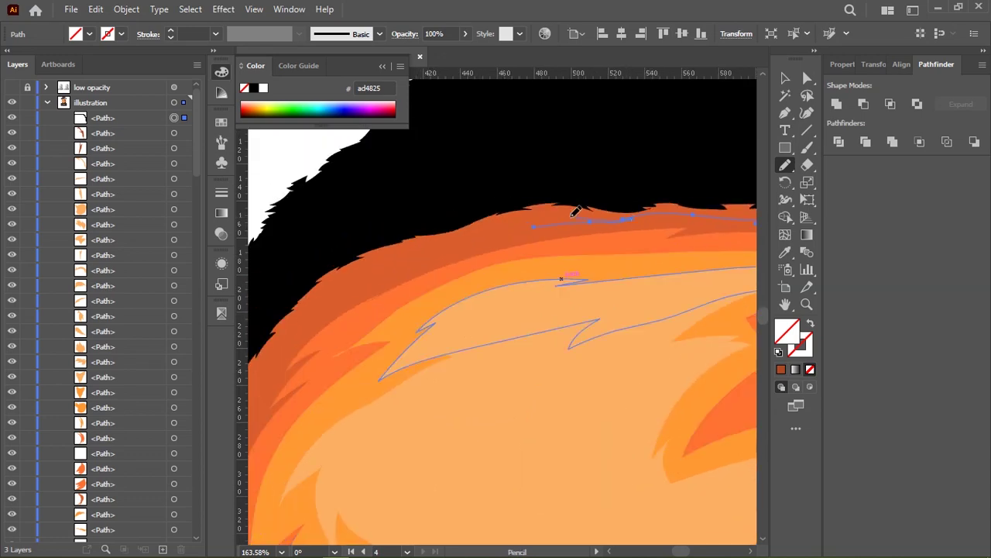
left_click_drag(264, 221, 470, 260)
scroll(470, 260, "down", 5)
scroll(507, 210, "left", 2)
scroll(507, 210, "down", 2)
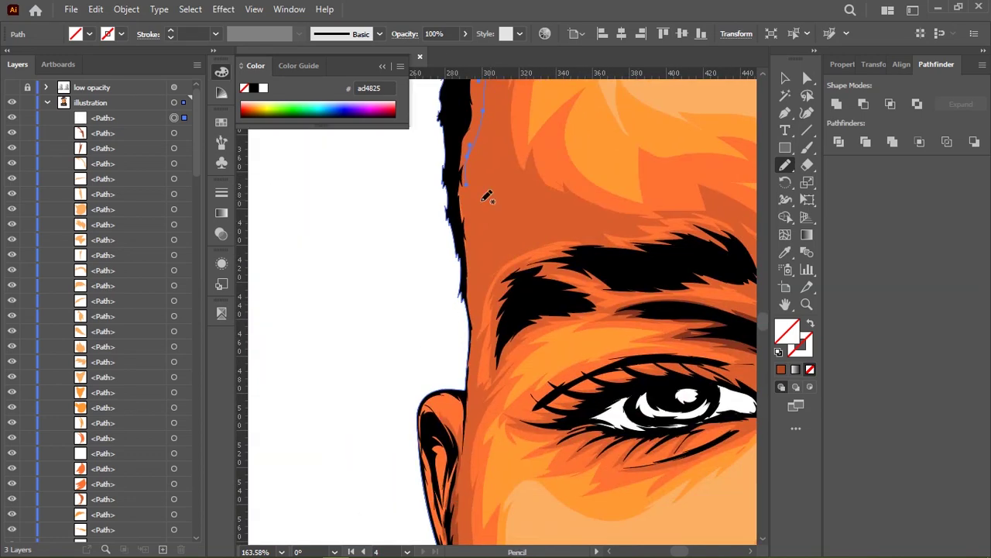
scroll(503, 172, "down", 3)
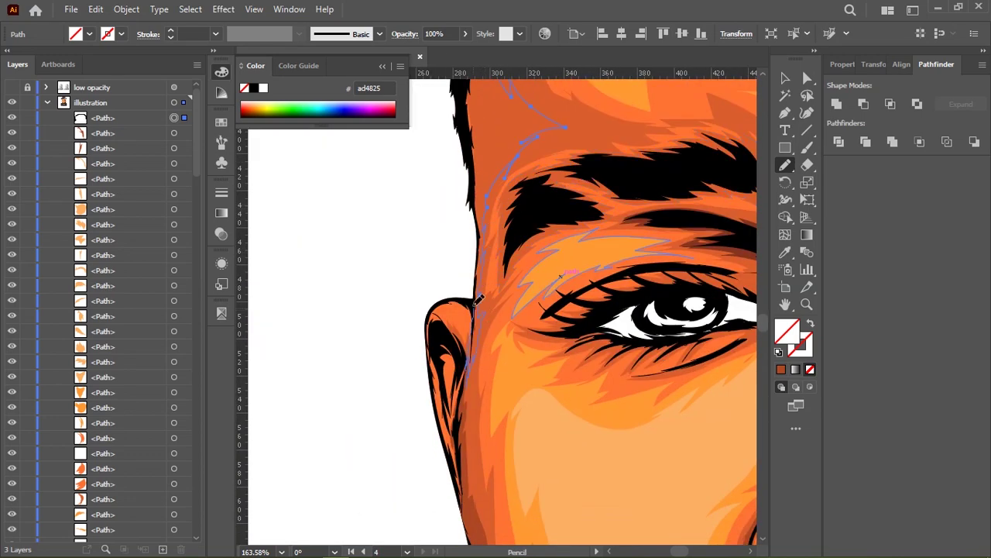
Extend the shading path further down past the fur and mouth area
key("ctrl+0")
scroll(496, 148, "up", 5)
scroll(453, 292, "up", 5)
scroll(428, 301, "up", 3)
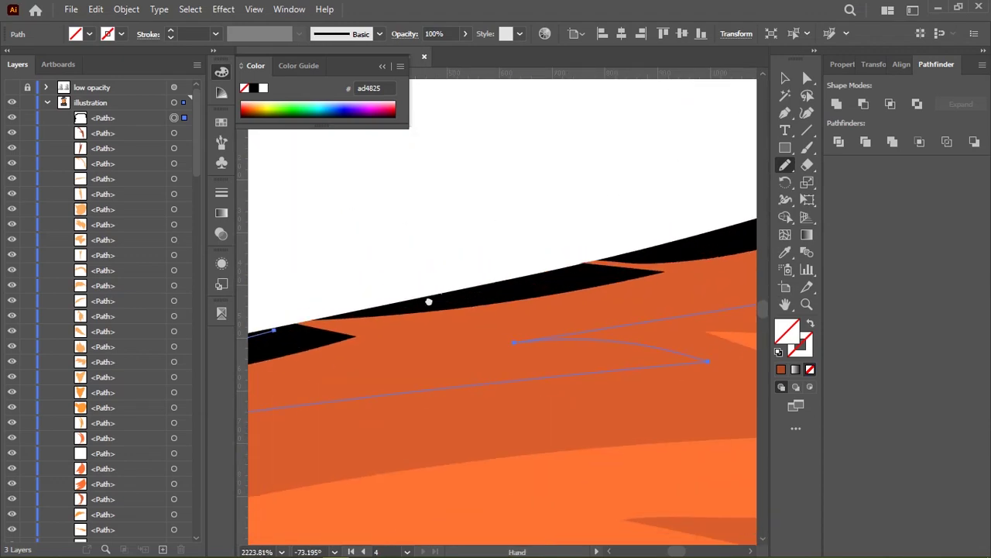
scroll(429, 301, "up", 2)
scroll(425, 264, "down", 4)
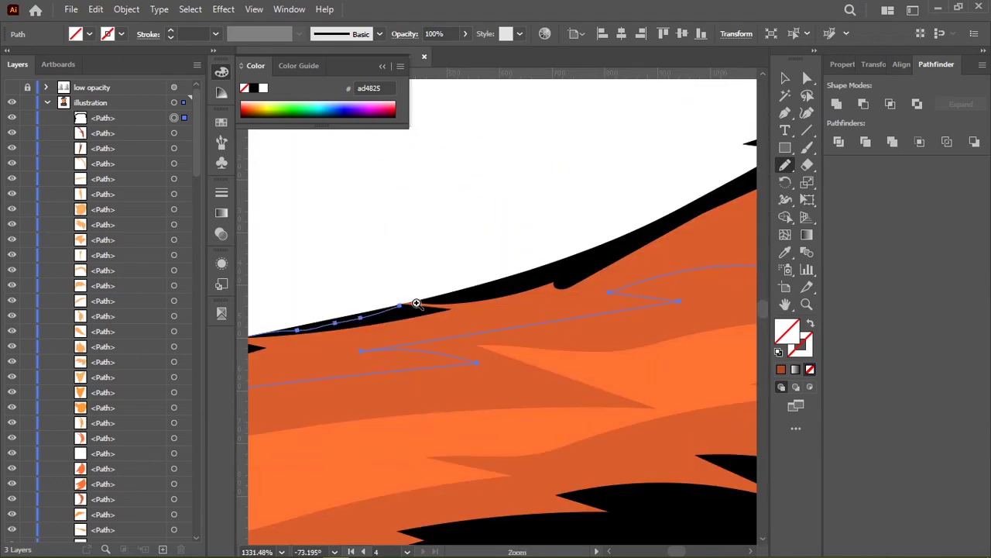
scroll(417, 303, "up", 4)
scroll(546, 262, "down", 6)
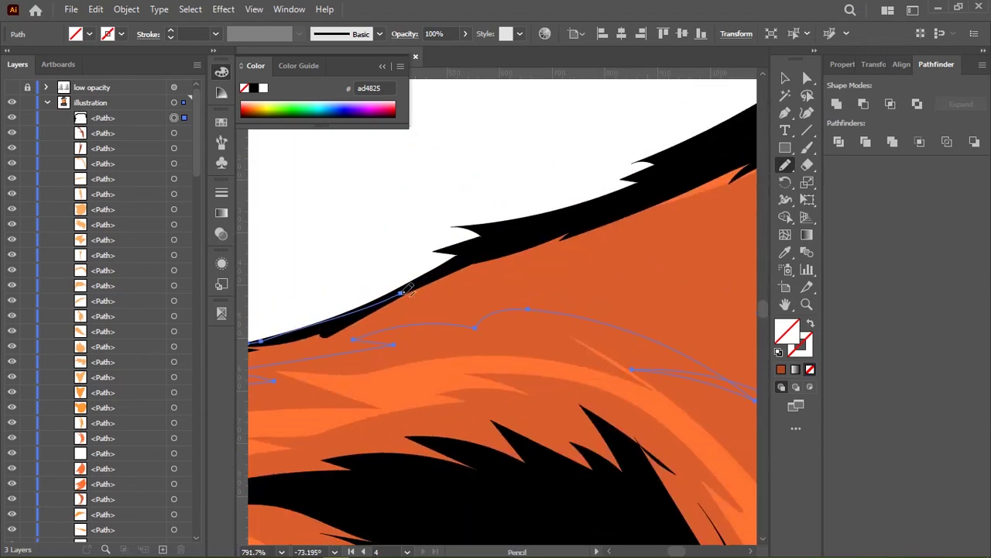
scroll(677, 199, "down", 2)
mouse_move(676, 199)
left_mouse_down()
mouse_move(637, 450)
mouse_move(597, 184)
left_mouse_up()
scroll(597, 183, "down", 3)
mouse_move(452, 284)
left_mouse_down()
mouse_move(522, 231)
mouse_move(443, 267)
mouse_move(515, 225)
left_mouse_up()
left_click_drag(480, 238, 474, 272)
left_click(621, 232)
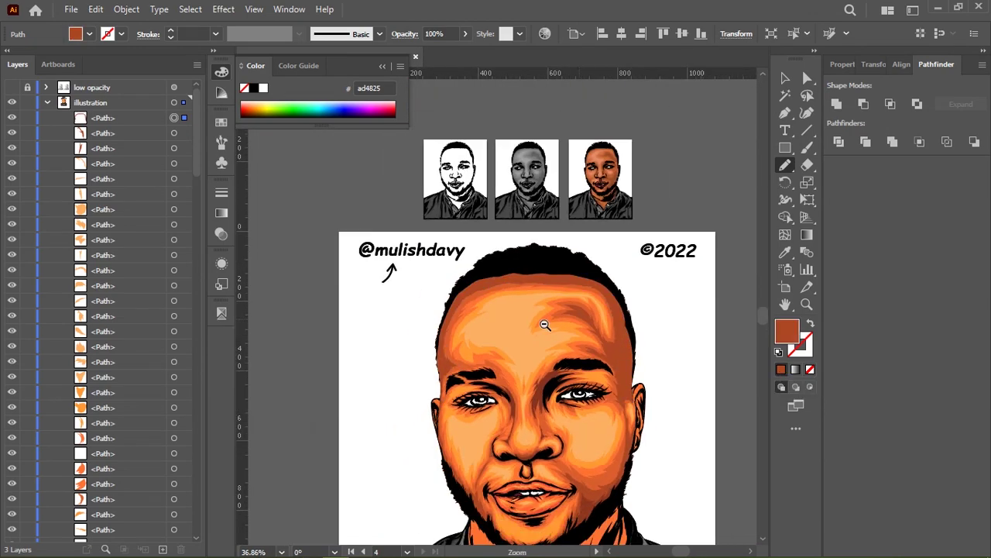
Apply the rust-orange fill to the new shape, then zoom out and deselect everything
left_click(545, 326, "ctrl")
left_click(475, 255, "ctrl")
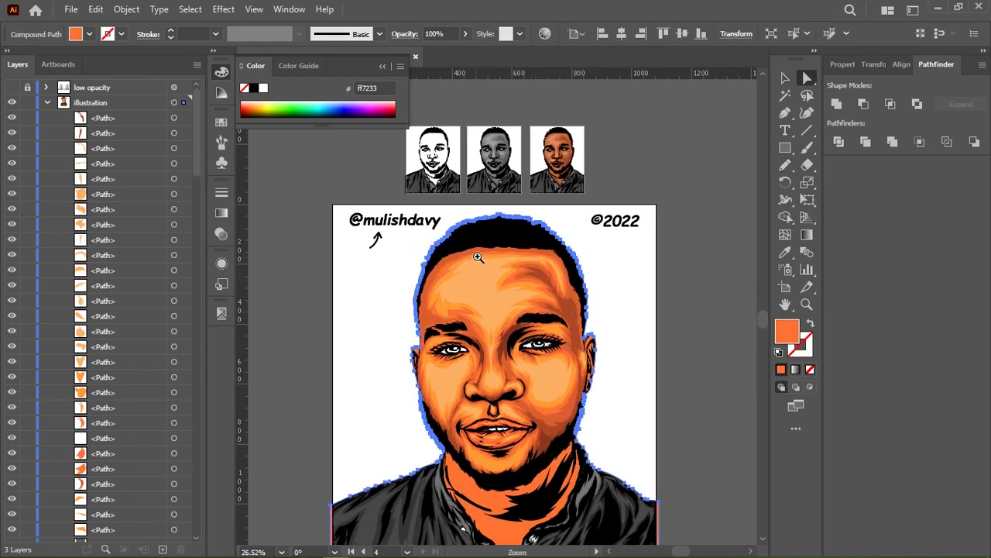
left_click(578, 253)
key("ctrl+minus")
key("v")
left_click(299, 307)
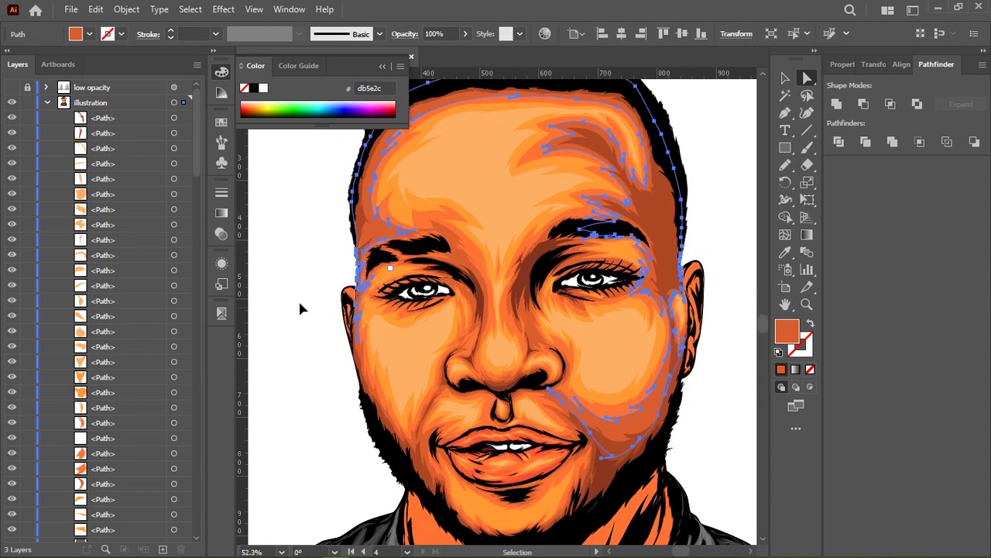
Draw a closed Pencil highlight on the forehead and fill it light orange
key("n")
scroll(465, 295, "up", 2)
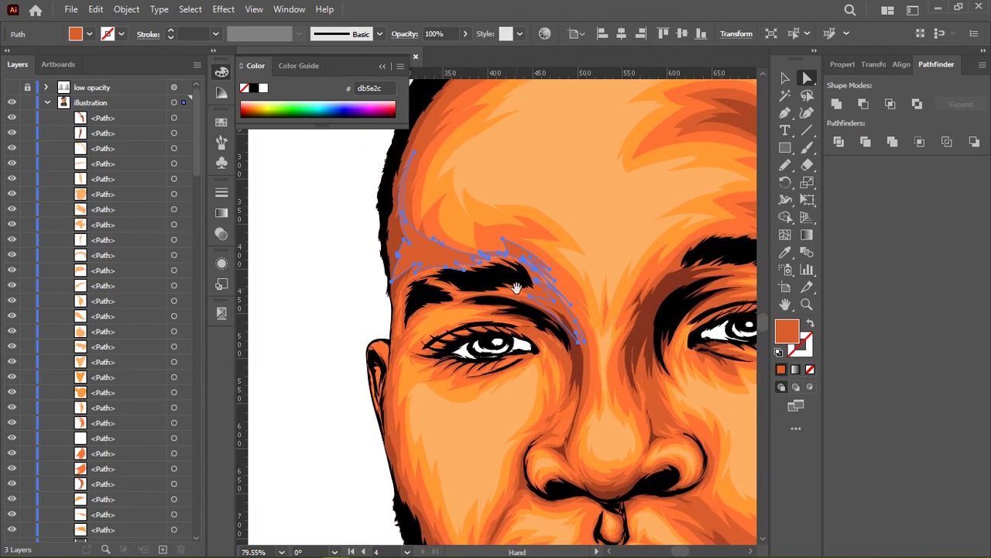
scroll(428, 252, "down", 3)
scroll(416, 250, "up", 2)
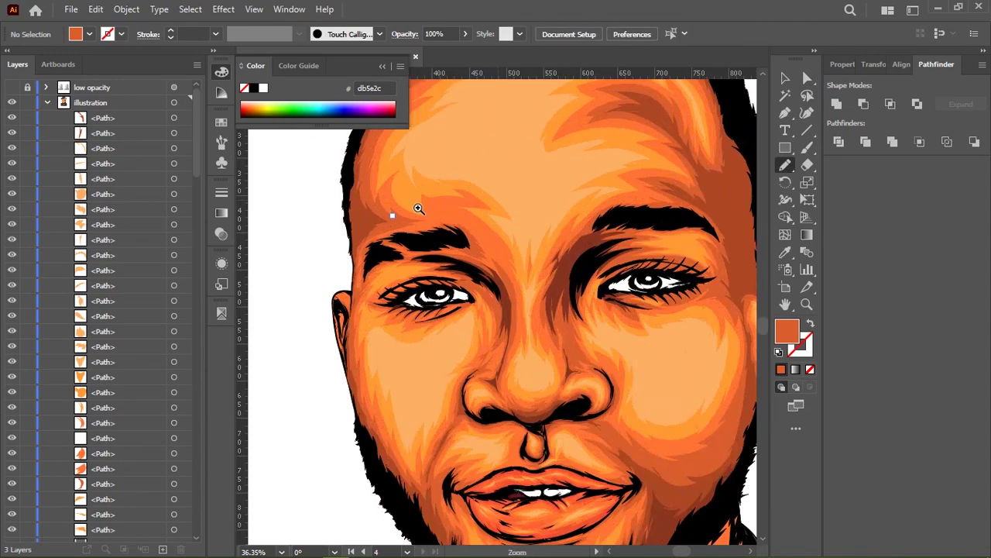
scroll(482, 250, "up", 3)
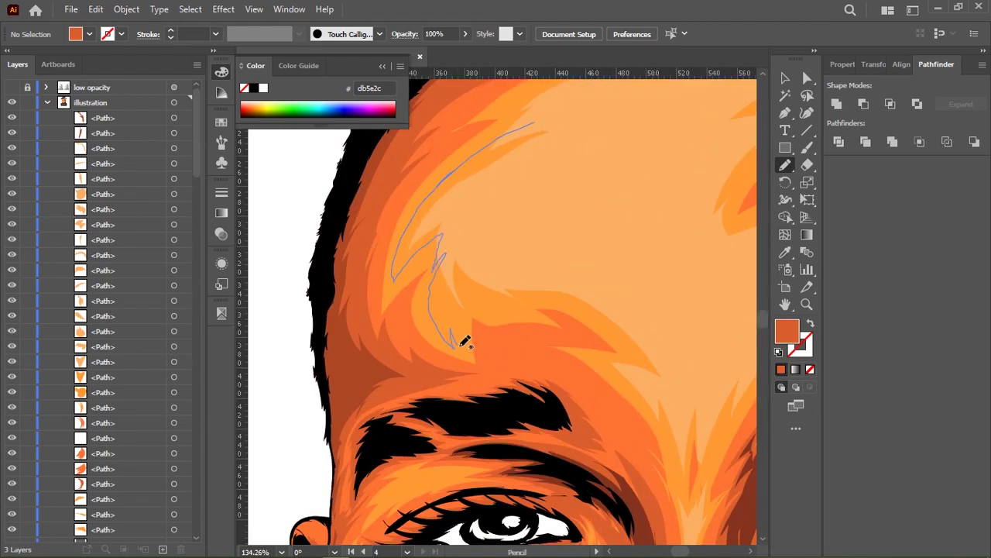
left_click_drag(629, 273, 543, 111)
scroll(576, 210, "down", 3)
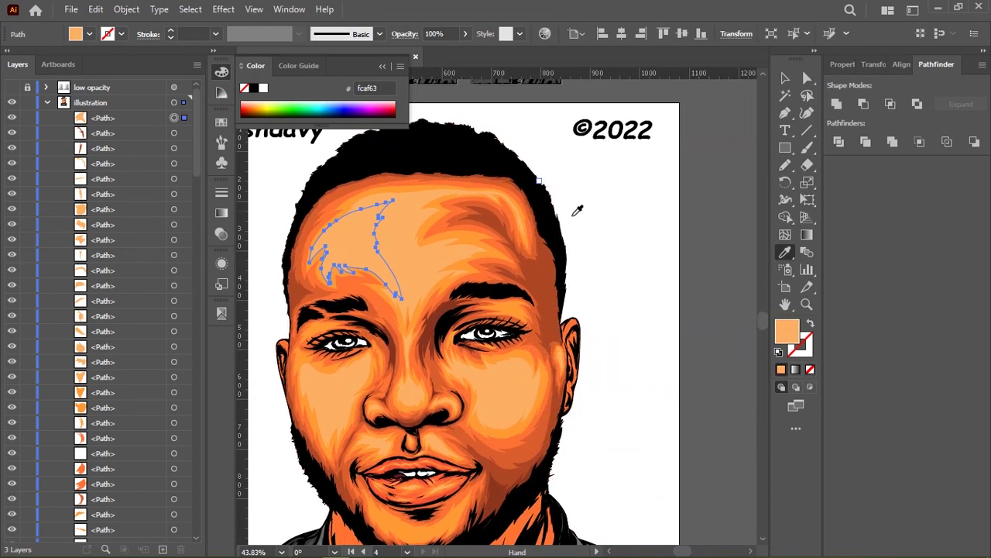
scroll(367, 276, "up", 4)
left_click_drag(305, 343, 368, 285)
mouse_move(457, 201)
left_mouse_down()
mouse_move(596, 156)
mouse_move(557, 334)
left_mouse_up()
left_click_drag(376, 326, 388, 303)
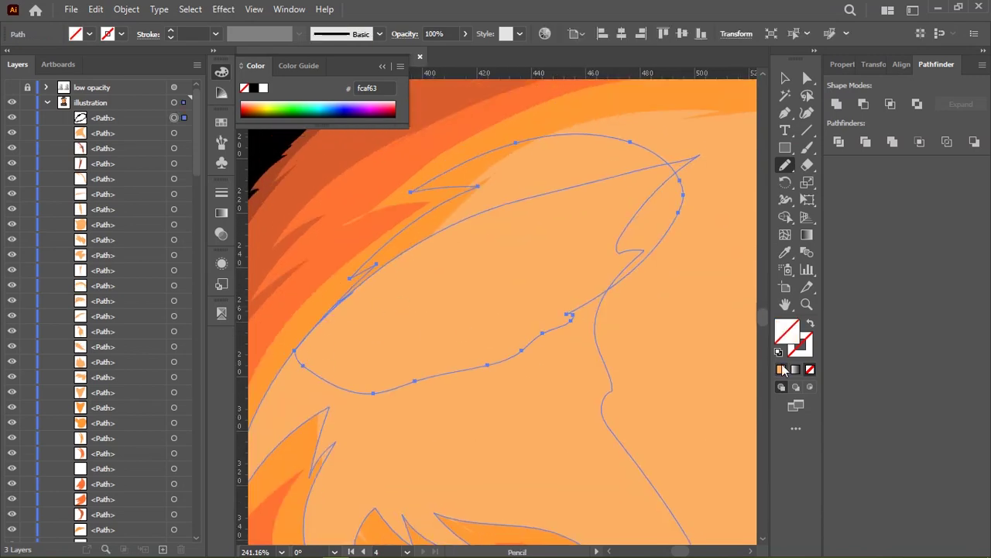
left_click(783, 370)
Recolour the eyebrow shading shape dark orange using the Eyedropper
scroll(581, 233, "down", 4)
scroll(495, 259, "up", 3)
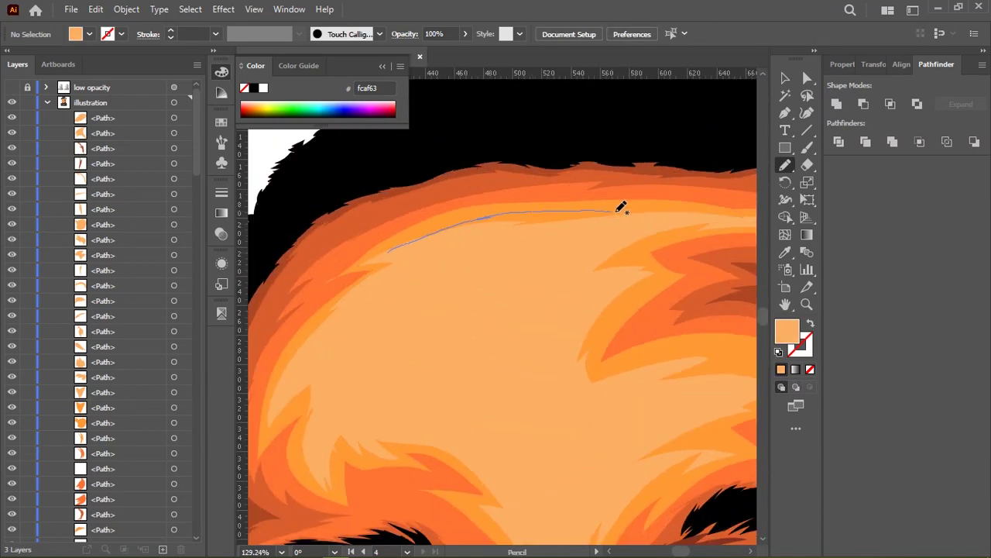
scroll(424, 251, "down", 5)
scroll(571, 376, "up", 5)
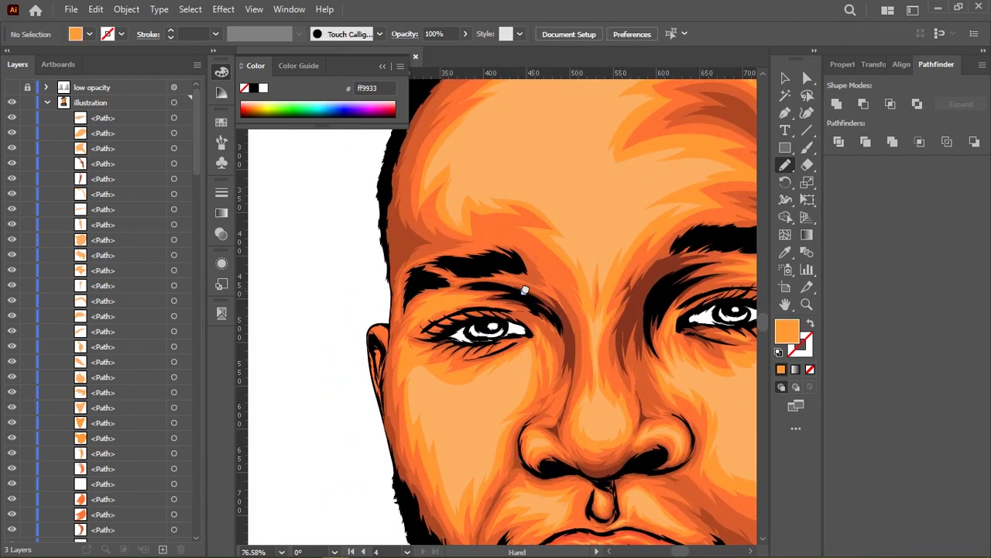
left_click_drag(485, 207, 552, 227)
scroll(348, 232, "up", 1)
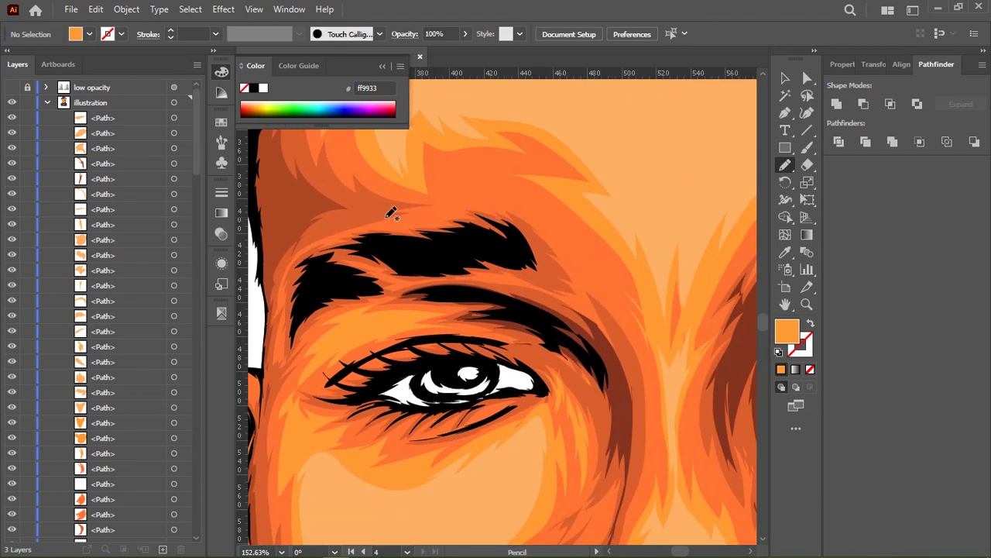
key("i")
left_click(575, 281)
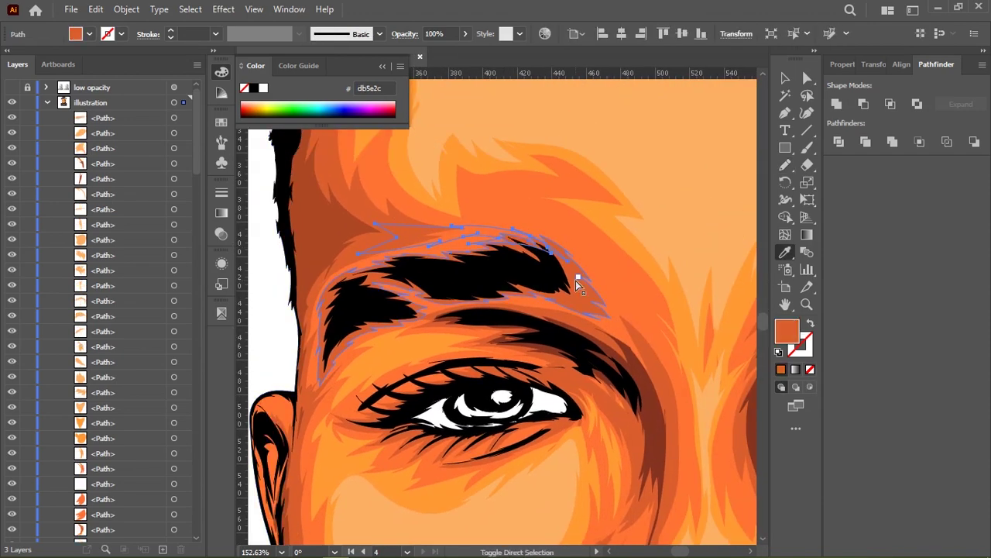
Draw Pencil highlight shapes beside the cheek and below the eye
scroll(498, 232, "down", 3)
scroll(498, 233, "up", 3)
scroll(488, 244, "down", 1)
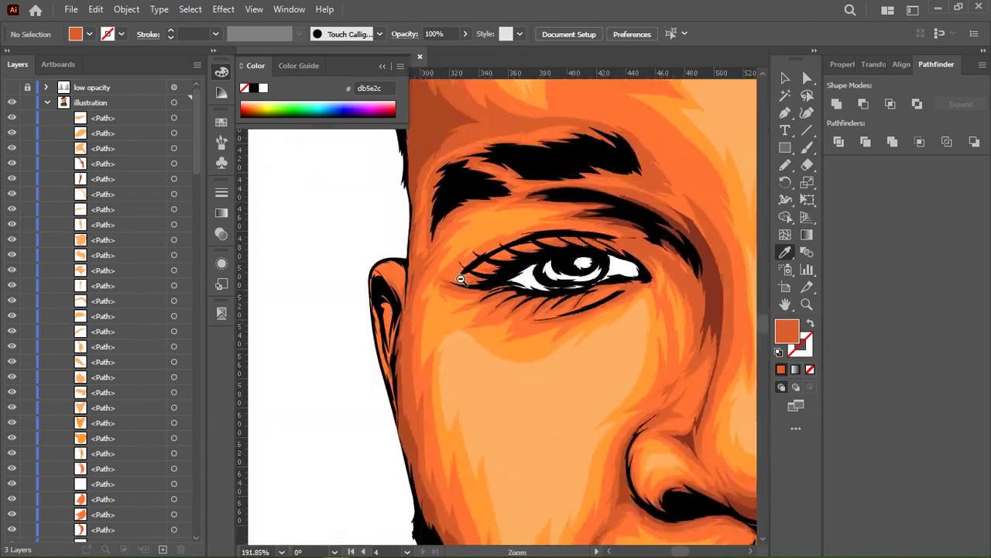
scroll(488, 244, "down", 3)
scroll(549, 244, "up", 5)
scroll(549, 244, "up", 3)
key("n")
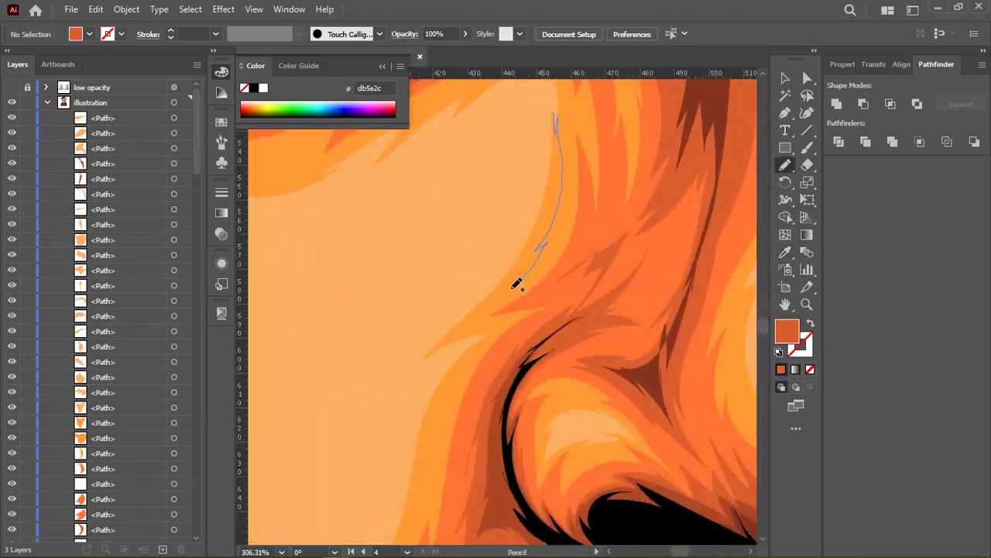
left_click_drag(540, 75, 542, 77)
scroll(599, 294, "down", 5)
scroll(471, 287, "up", 5)
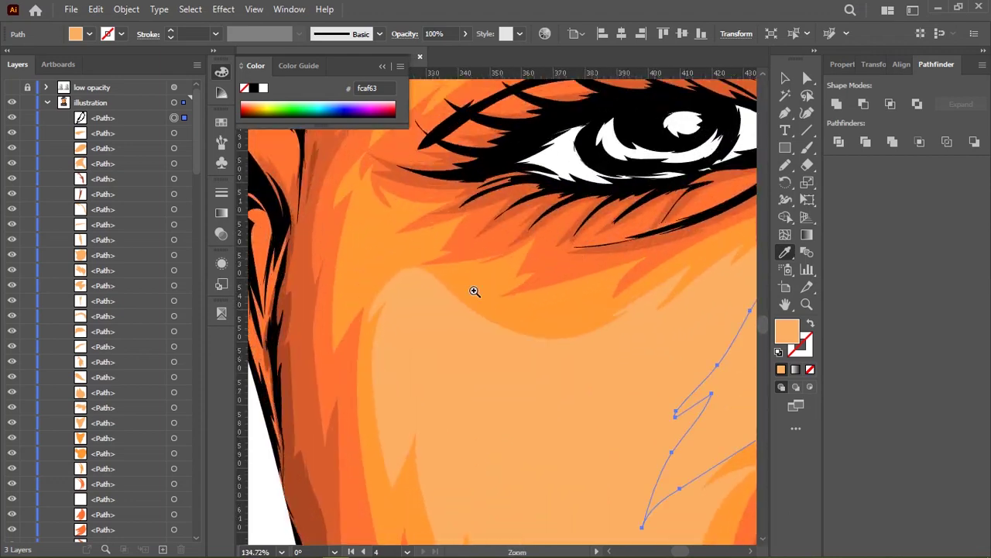
left_click_drag(428, 246, 440, 222)
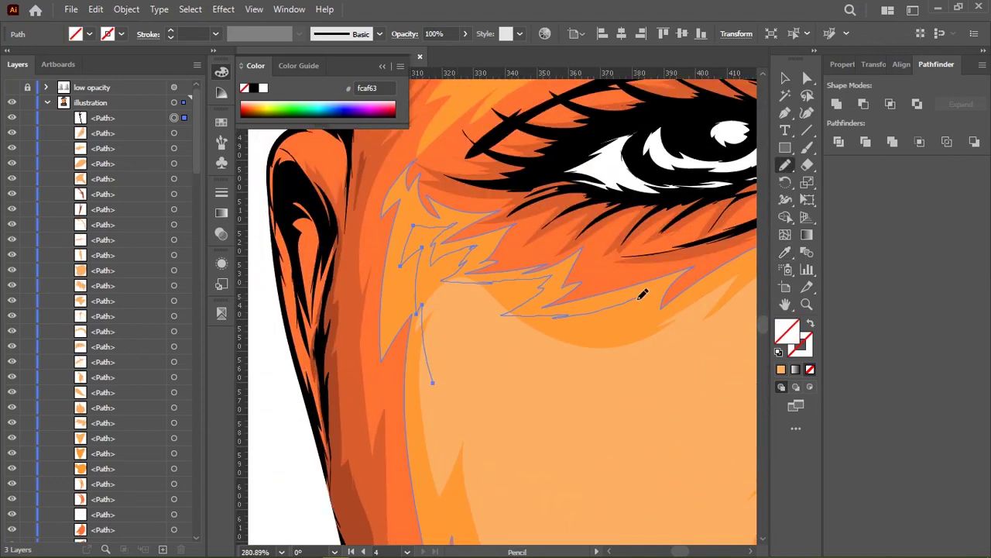
Trace a closed highlight outline across the lower cheek
scroll(474, 369, "down", 5)
scroll(467, 361, "up", 3)
scroll(491, 261, "up", 2)
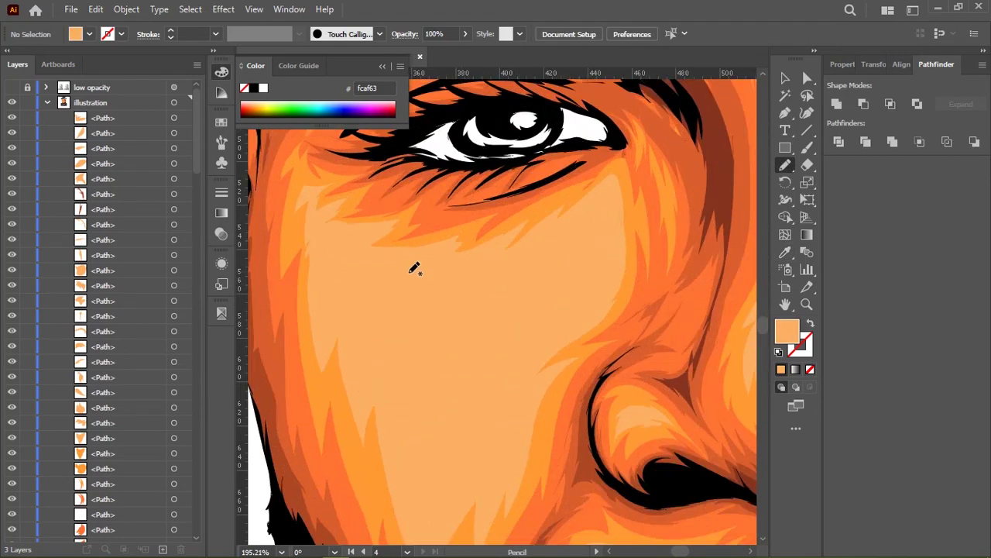
left_click_drag(403, 268, 386, 409)
mouse_move(415, 364)
left_mouse_down()
mouse_move(467, 259)
mouse_move(534, 348)
left_mouse_up()
scroll(534, 348, "down", 3)
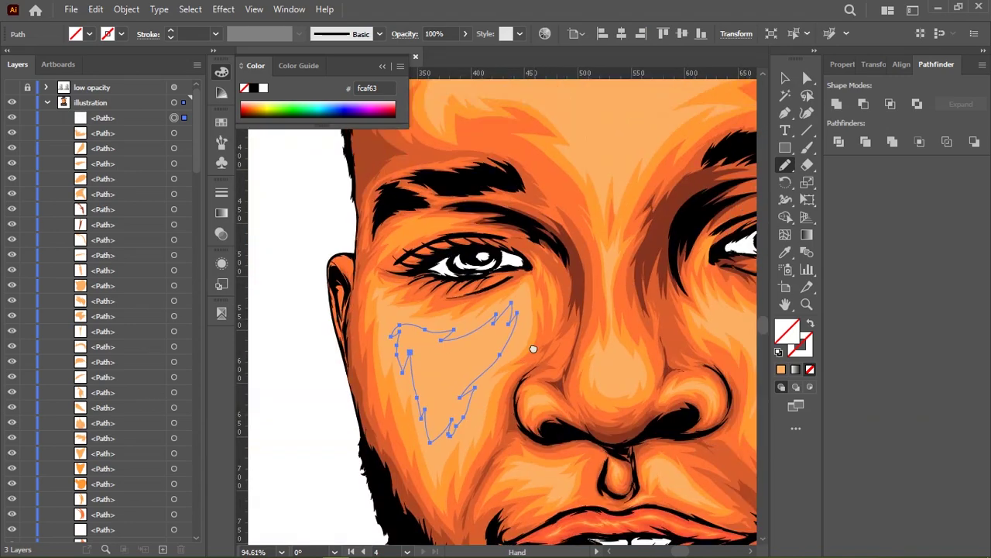
Set the cheek shape's fill to a lighter peach in the Color Picker
double_click(786, 330)
left_click(843, 300)
left_click_drag(821, 194, 814, 192)
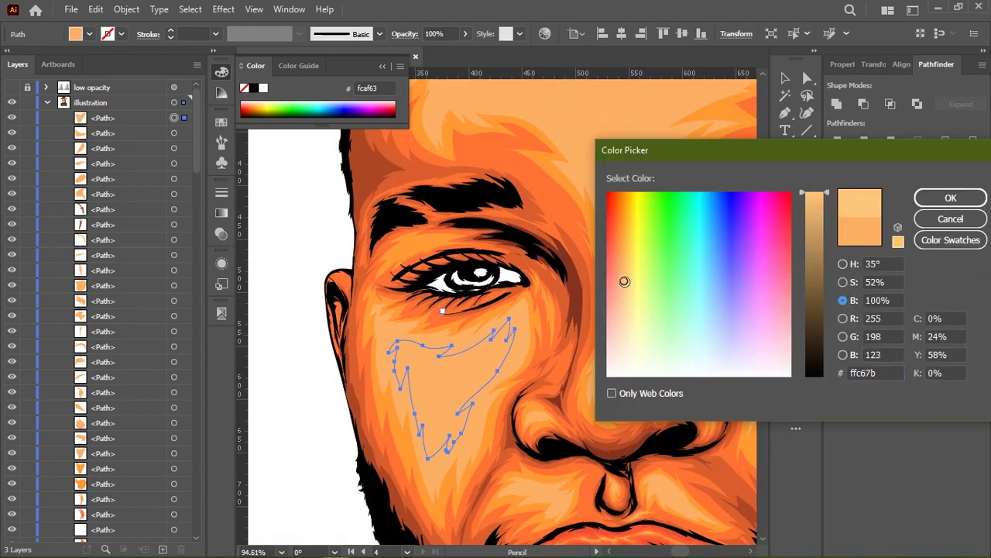
left_click(951, 198)
Draw a flame-shaped Pencil highlight on the forehead
scroll(420, 392, "down", 3)
scroll(472, 277, "up", 3)
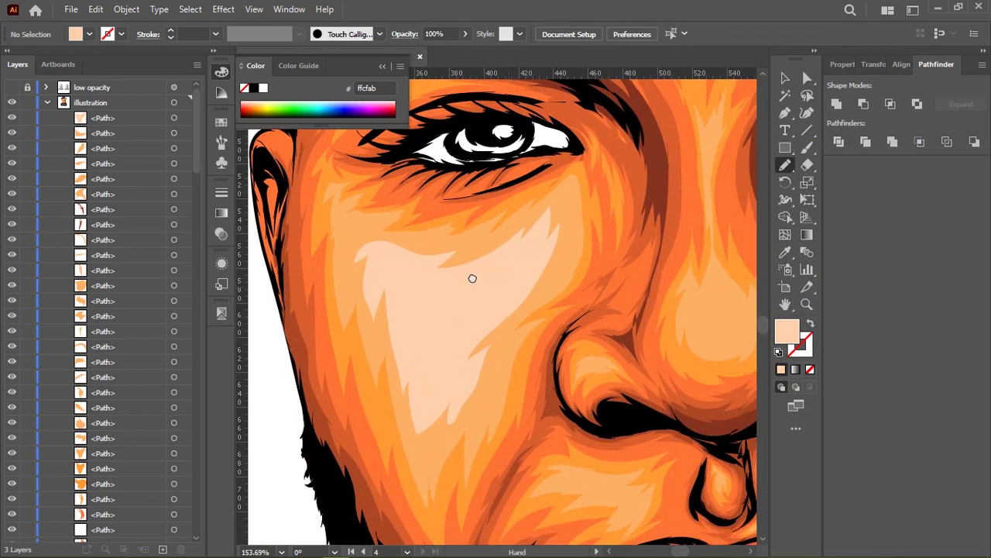
scroll(517, 246, "up", 1)
scroll(467, 356, "down", 2)
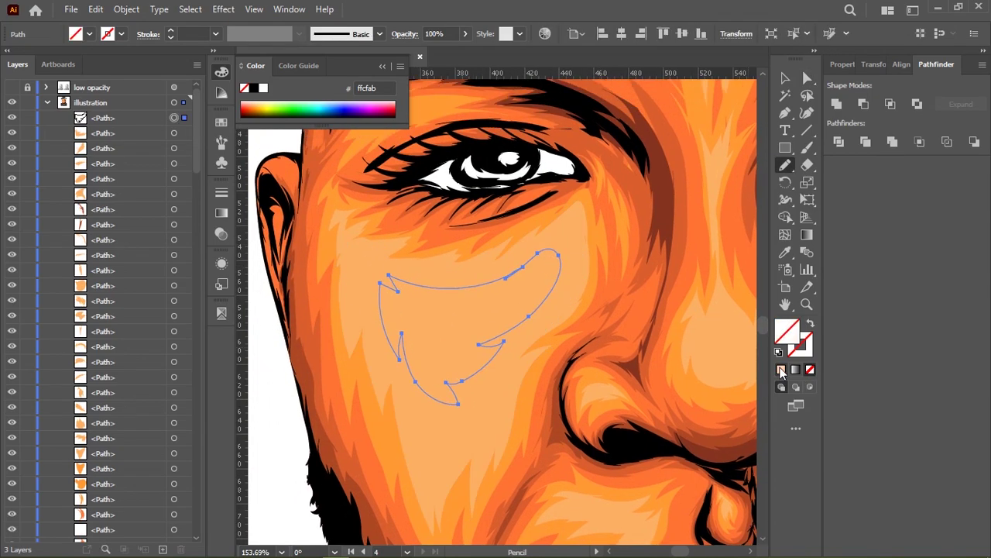
scroll(575, 274, "up", 1)
scroll(453, 189, "down", 2)
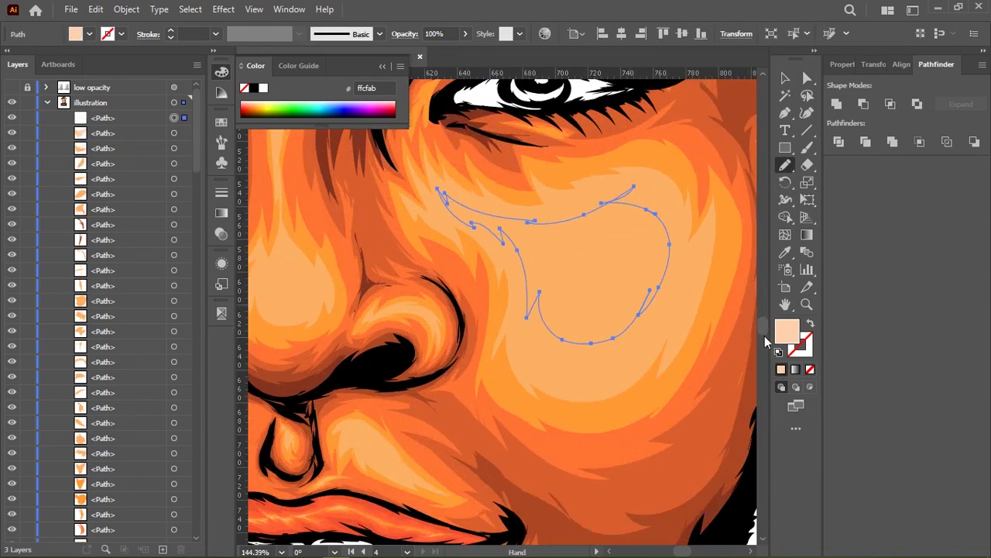
scroll(454, 190, "down", 2)
scroll(443, 128, "up", 5)
left_click_drag(443, 128, 409, 217)
mouse_move(495, 153)
left_mouse_down()
mouse_move(443, 127)
mouse_move(448, 346)
left_mouse_up()
Add a highlight stroke near the cheek and finish the flame-shaped highlight
scroll(469, 255, "down", 2)
scroll(428, 158, "up", 3)
scroll(428, 134, "down", 2)
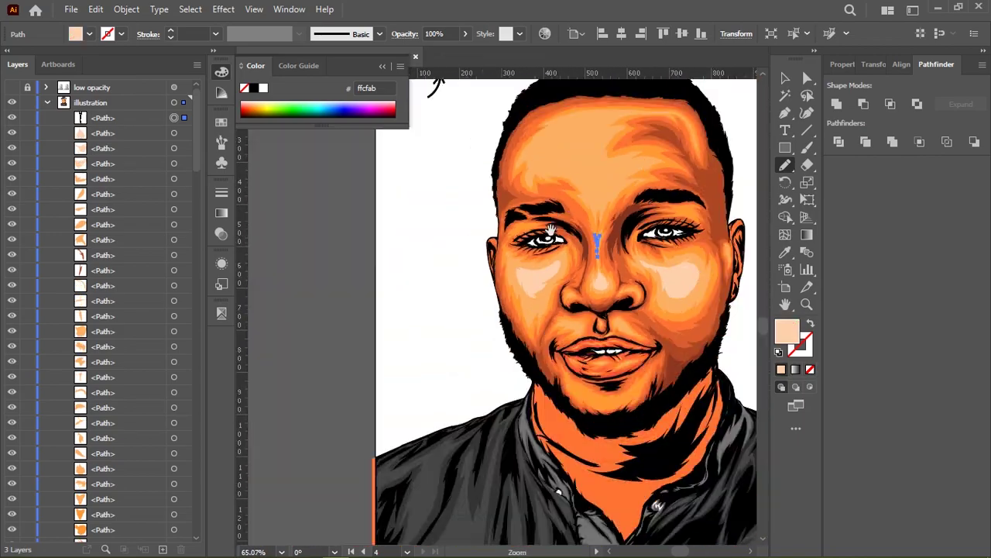
scroll(460, 261, "up", 3)
scroll(460, 261, "up", 1)
left_click_drag(430, 217, 546, 269)
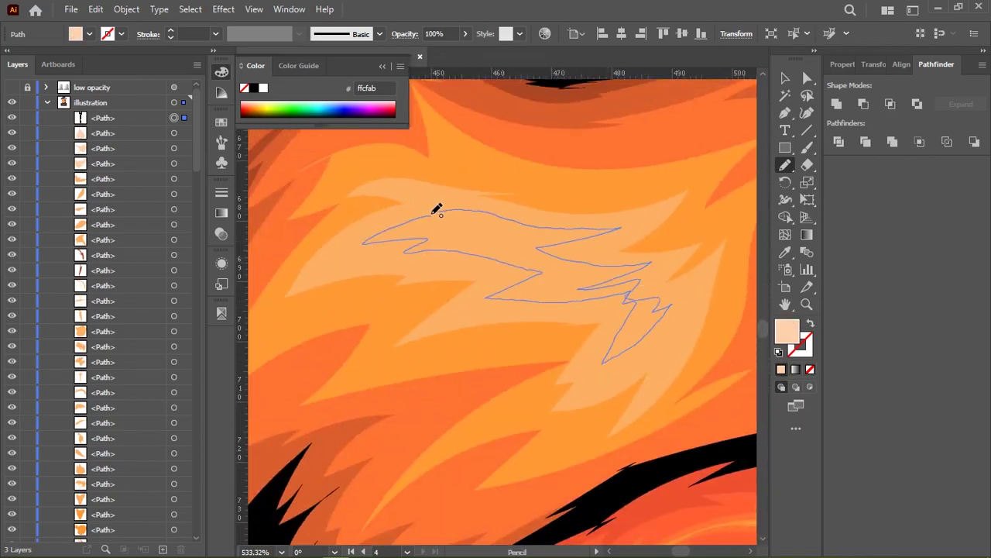
left_click_drag(436, 211, 439, 212)
Draw a highlight shape on the cheek
scroll(469, 243, "down", 2)
scroll(469, 243, "up", 3)
left_click_drag(517, 341, 432, 302)
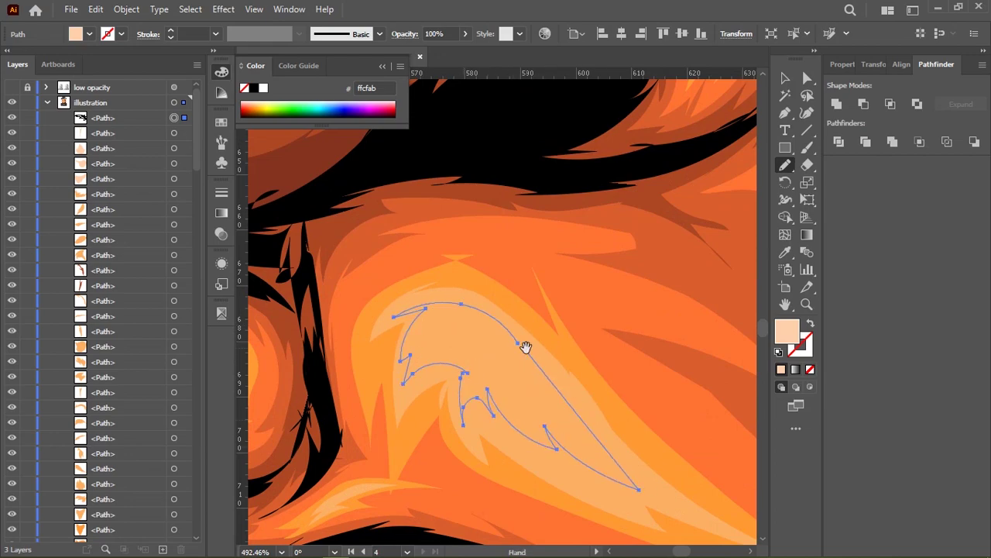
scroll(532, 328, "down", 1)
scroll(532, 327, "down", 1)
scroll(532, 327, "down", 1)
scroll(491, 227, "up", 3)
Draw a closed highlight shape across the forehead, then deselect it
left_click_drag(593, 181, 488, 192)
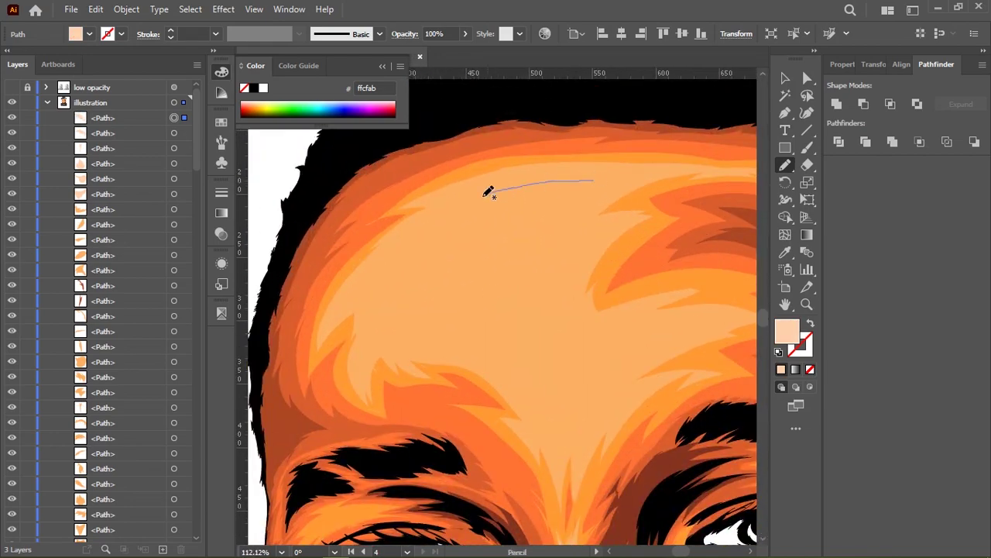
left_click_drag(628, 186, 595, 181)
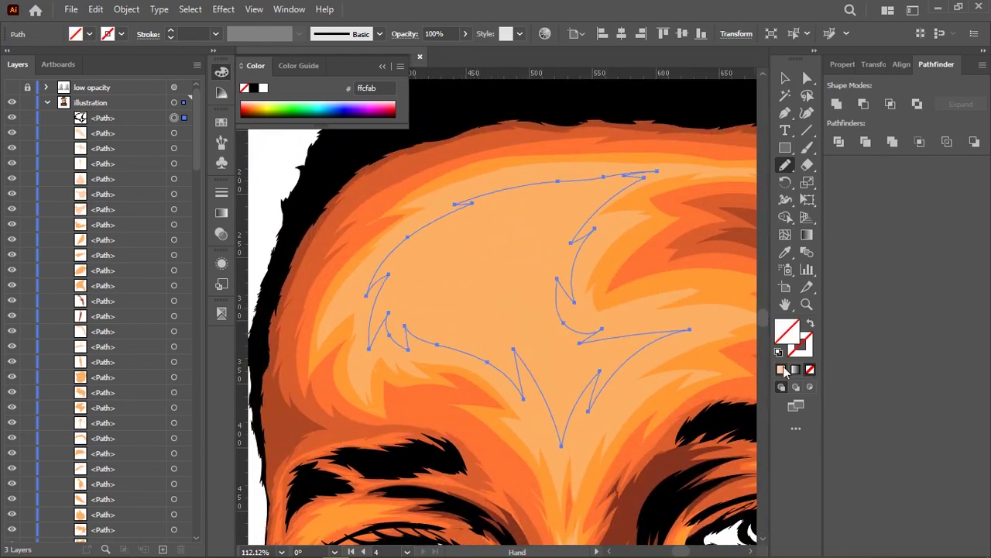
scroll(571, 217, "down", 3)
scroll(572, 217, "up", 2)
scroll(572, 217, "down", 2)
scroll(572, 217, "up", 5)
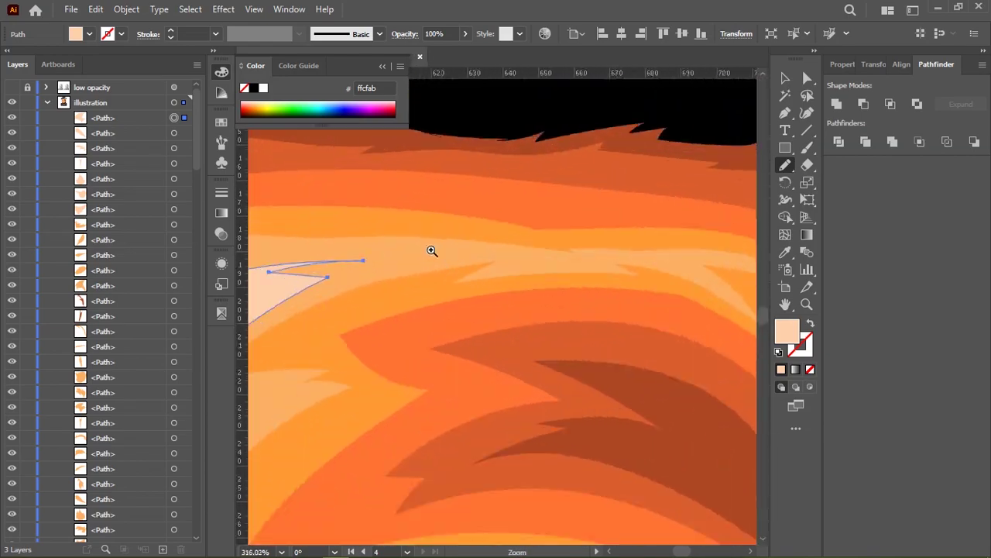
scroll(378, 247, "down", 5)
key("ctrl+shift+a")
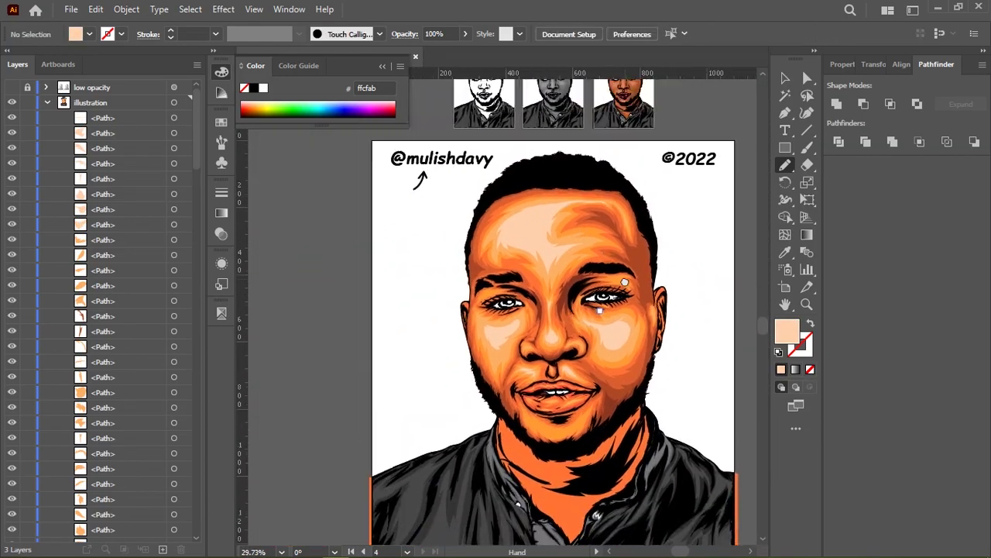
Outline a highlight shape over the left cheek and return to the Selection tool
scroll(481, 305, "up", 3)
scroll(481, 305, "up", 1)
scroll(481, 305, "up", 1)
left_click_drag(344, 236, 352, 232)
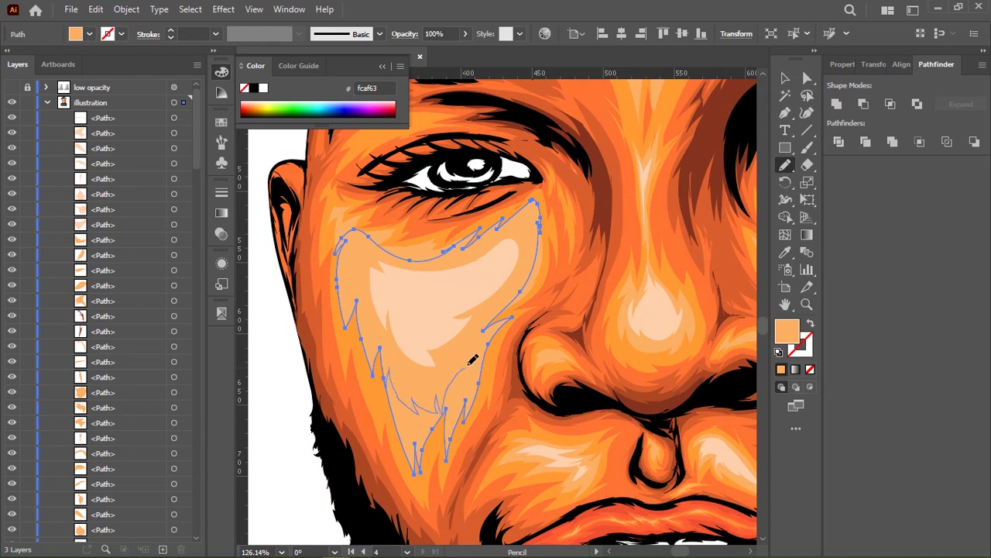
scroll(472, 358, "down", 2)
scroll(460, 294, "down", 2)
scroll(405, 295, "up", 5)
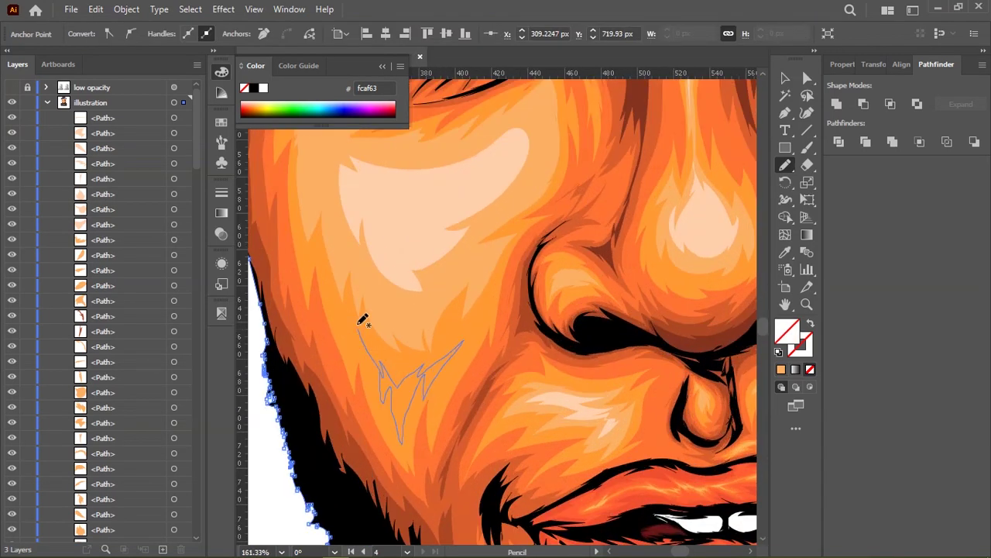
key("v")
scroll(466, 296, "down", 3)
scroll(466, 296, "down", 2)
scroll(565, 284, "up", 2)
Confirm a pale peach fill for the nose-side shape and view the whole portrait
double_click(787, 332)
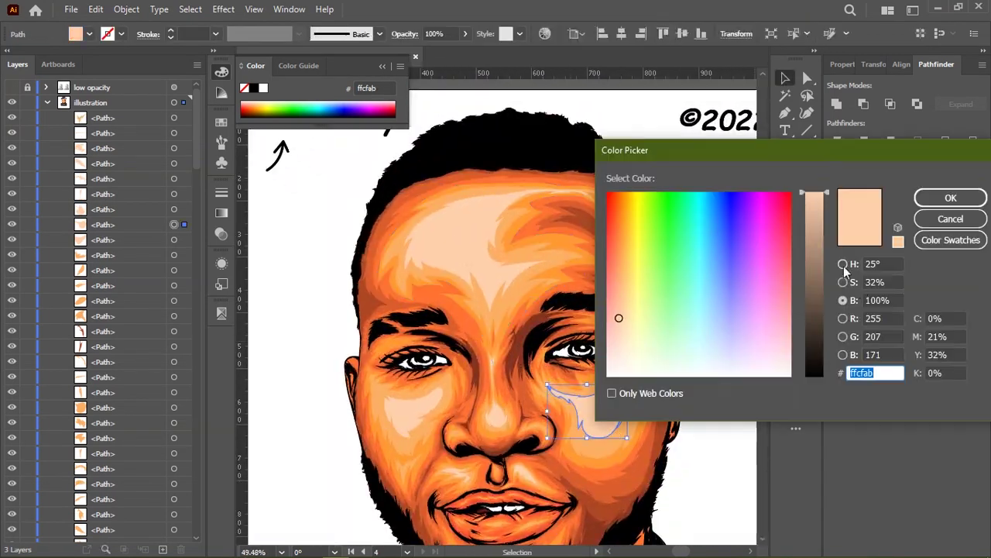
left_click(842, 264)
left_click(951, 198)
key("i")
scroll(462, 263, "up", 4)
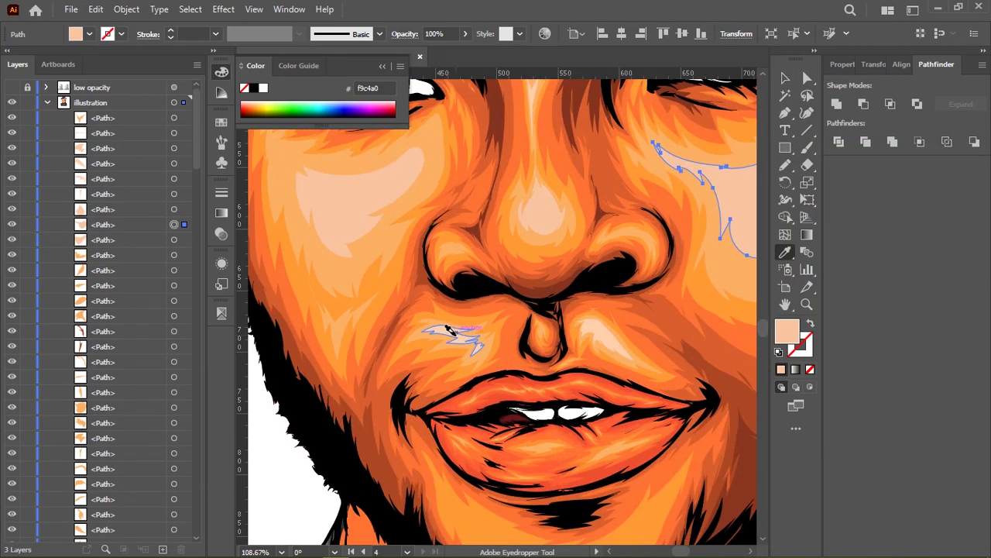
scroll(450, 329, "up", 5)
scroll(476, 276, "up", 5)
scroll(476, 277, "down", 4)
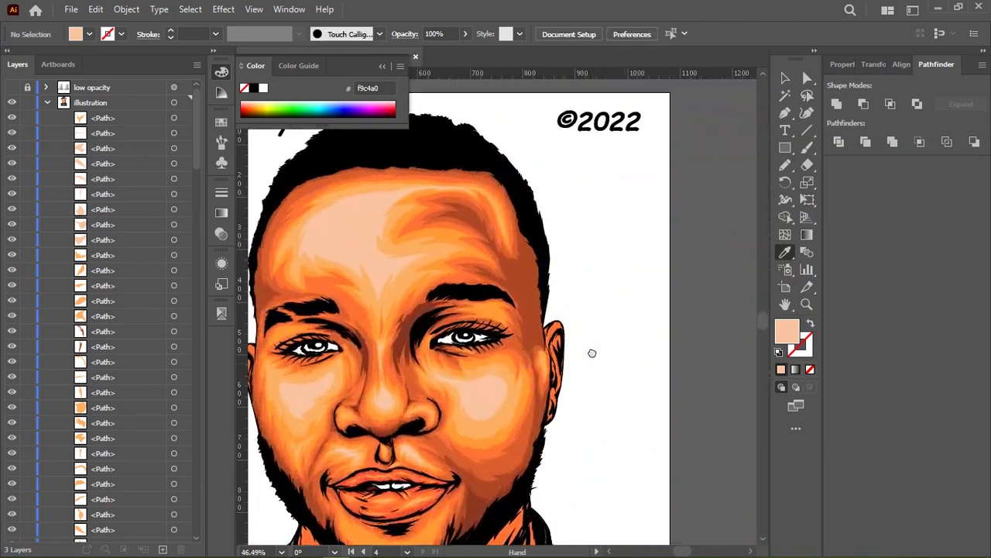
left_click_drag(592, 353, 664, 365)
scroll(622, 293, "down", 2)
scroll(555, 400, "up", 5)
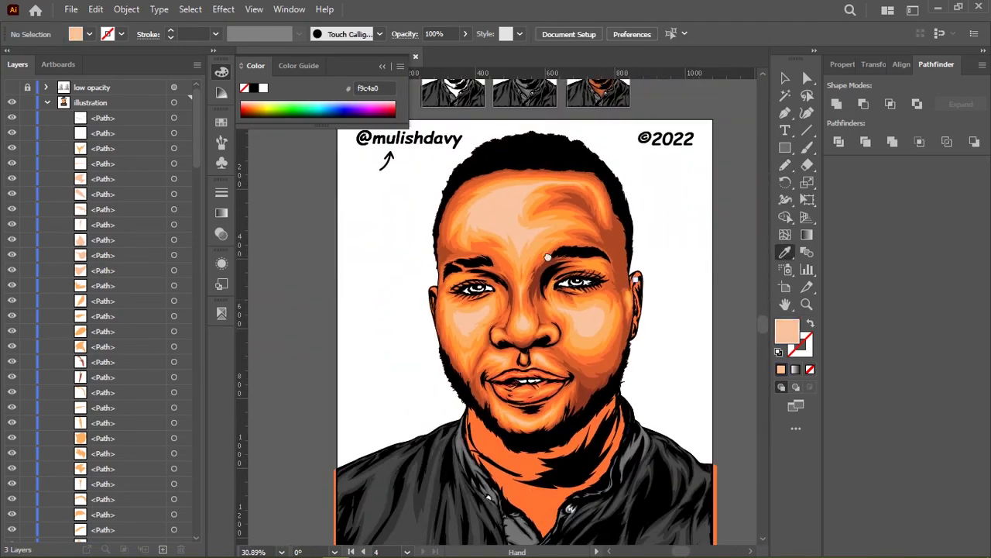
scroll(602, 248, "up", 5)
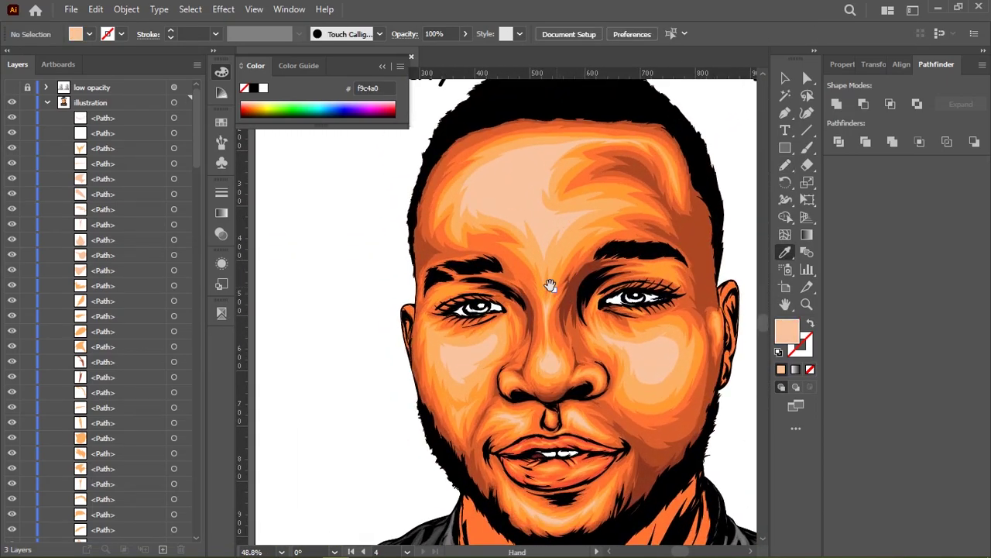
Draw a highlight from the eyebrow down beside the nose and fill it f9d1b7
key("n")
left_click_drag(508, 252, 574, 342)
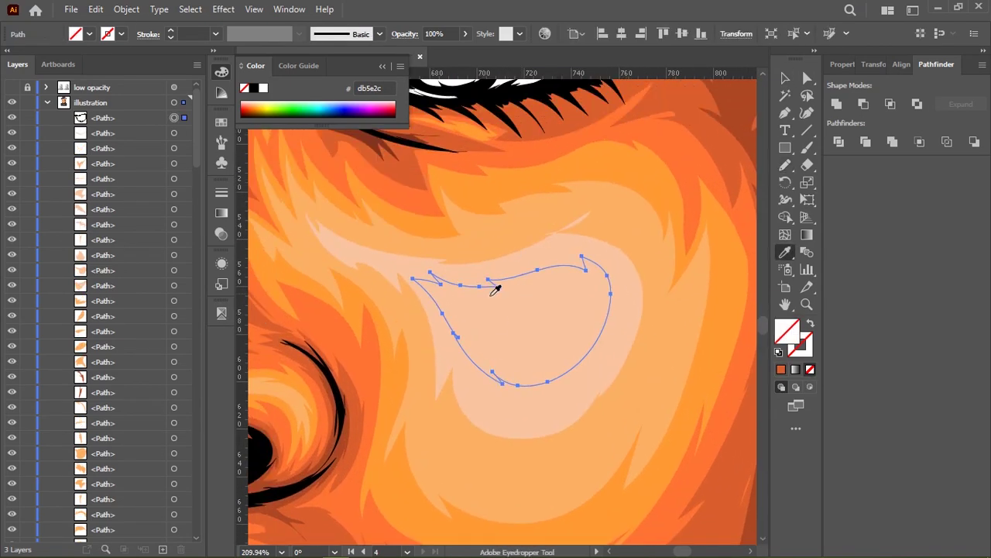
left_click(491, 295)
double_click(787, 331)
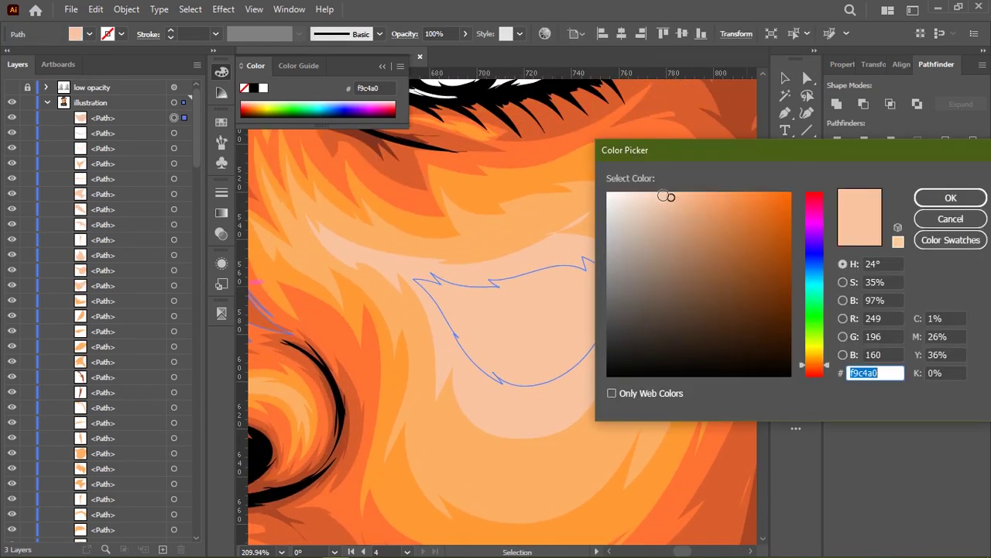
left_click(926, 200)
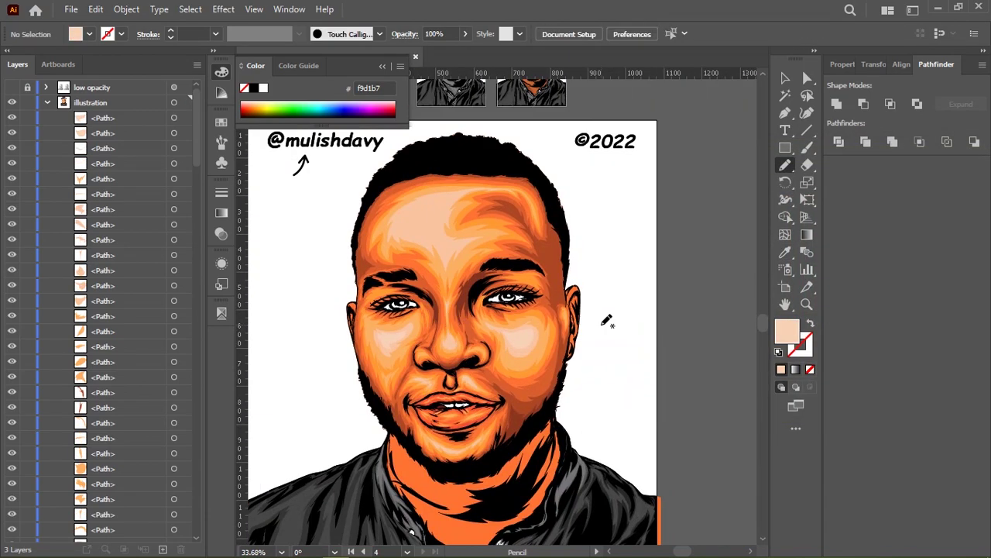
Fill the temple shadow shape dark orange-brown 913820 and select its anchor points
scroll(607, 321, "up", 5)
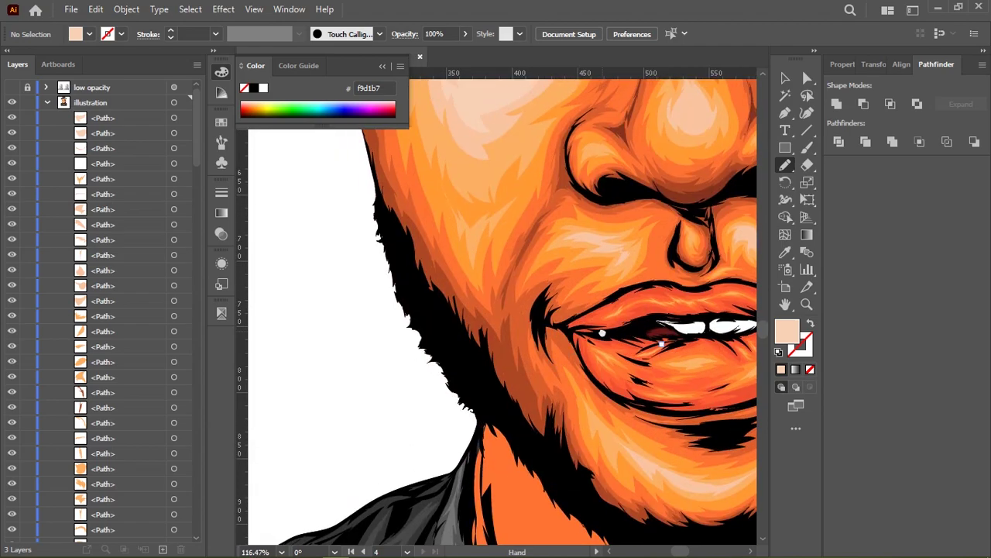
scroll(602, 333, "down", 2)
scroll(495, 310, "down", 3)
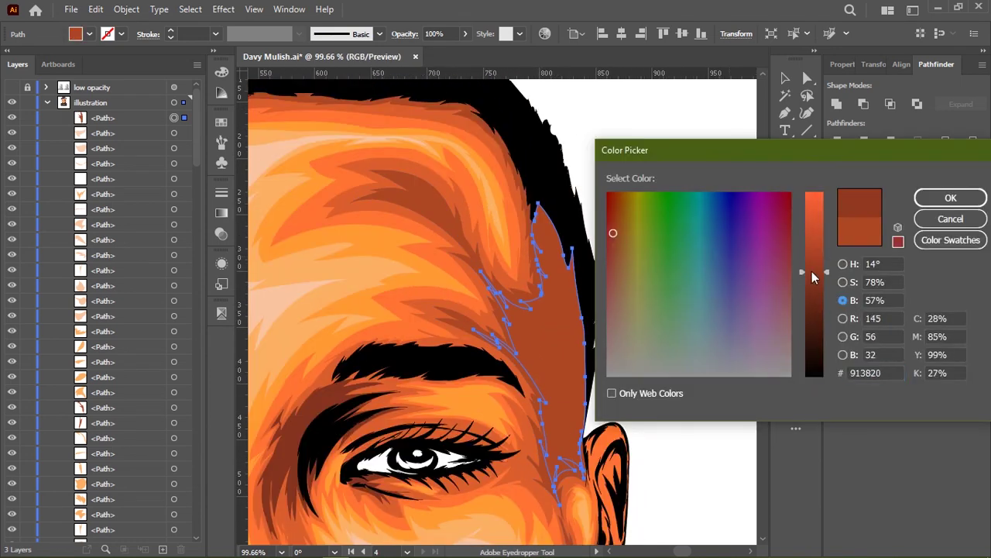
left_click(312, 221)
key("a")
left_click(526, 284)
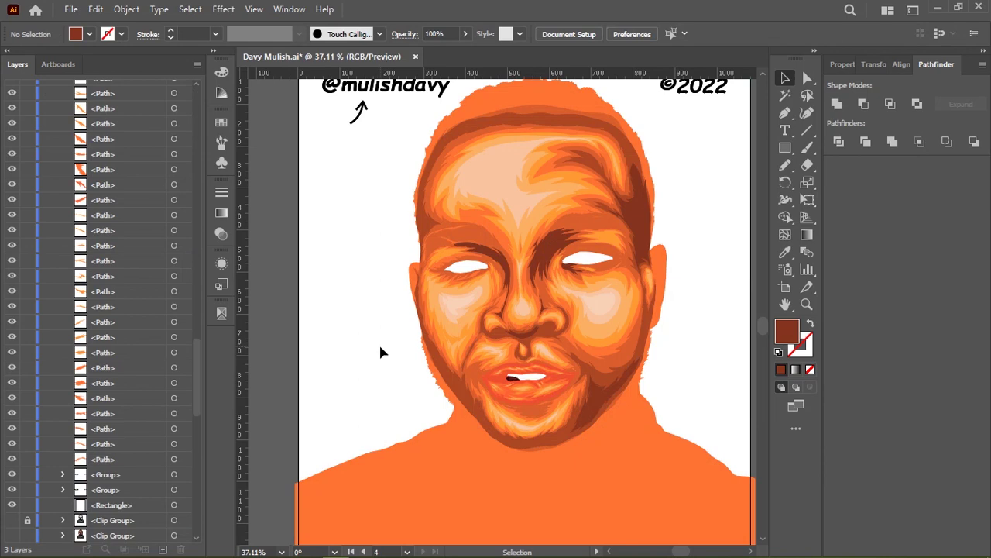
Turn the Clip Group layer's visibility back on to show the line art and jacket
left_click(13, 519)
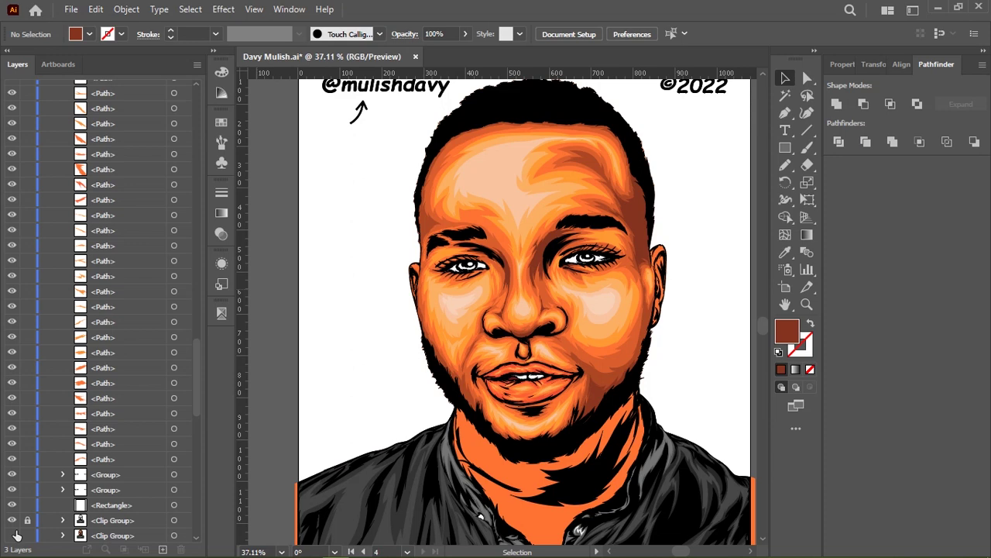
Draw a freehand shadow shape along the left side of the neck
scroll(467, 325, "up", 3)
scroll(467, 325, "up", 2)
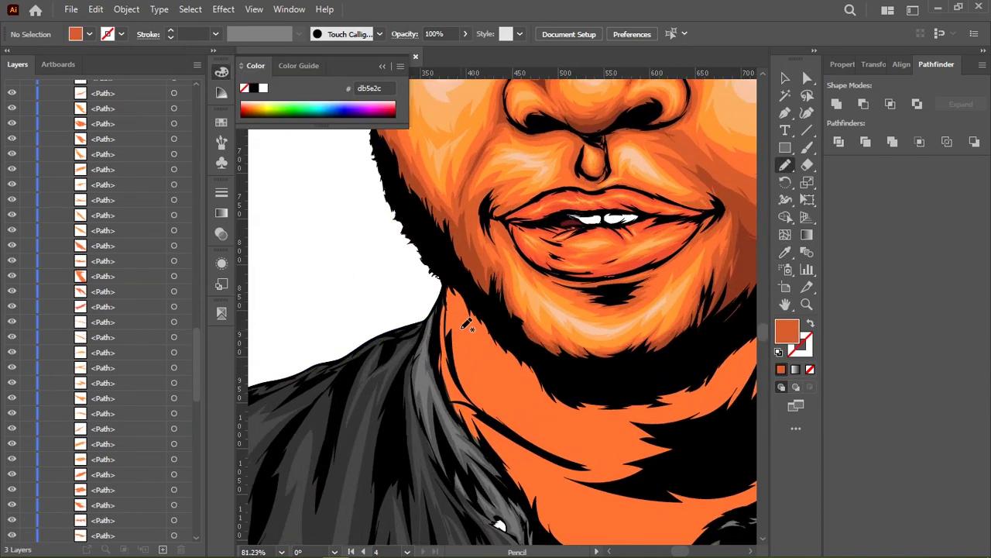
left_click_drag(492, 432, 510, 449)
scroll(496, 349, "down", 5)
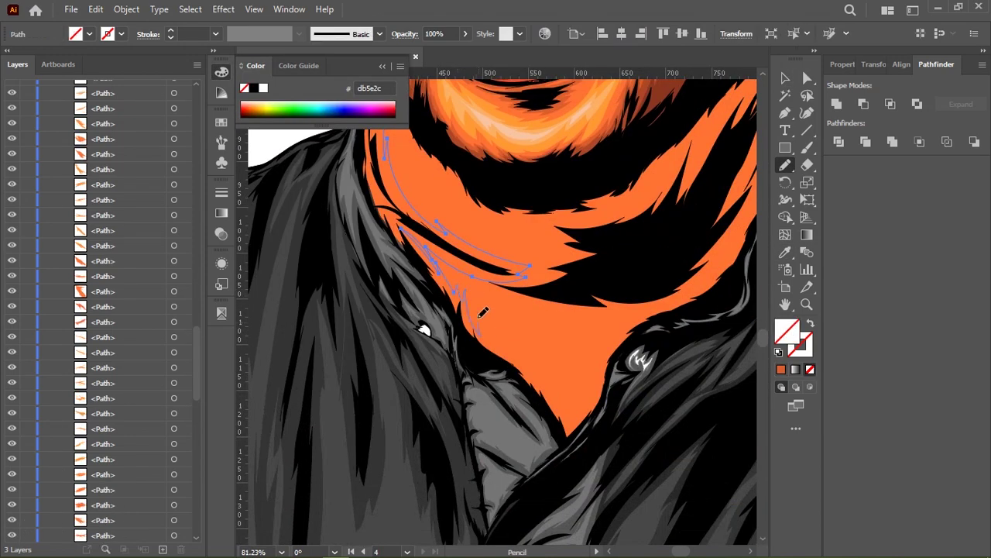
scroll(543, 371, "up", 3)
scroll(440, 349, "up", 3)
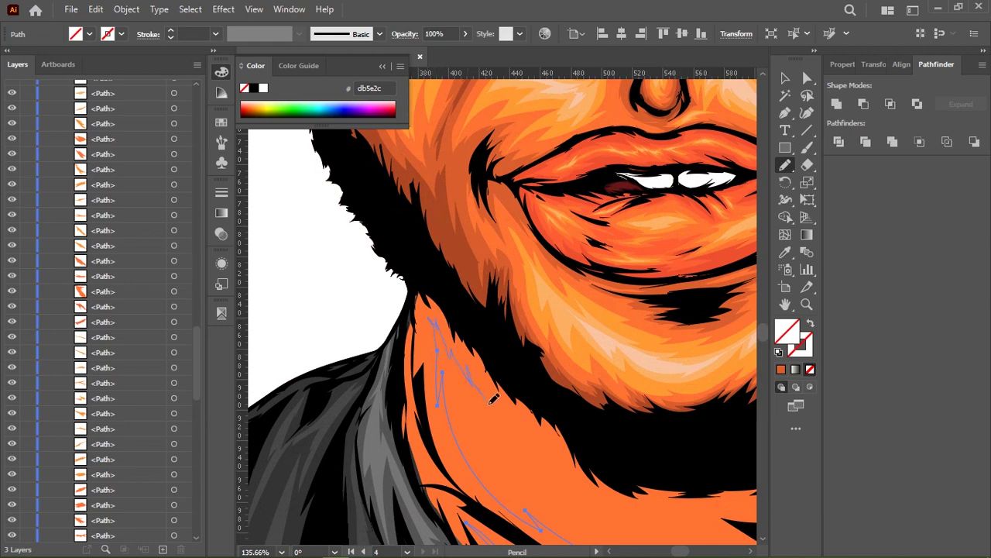
scroll(480, 380, "down", 2)
scroll(457, 349, "down", 2)
scroll(434, 326, "down", 2)
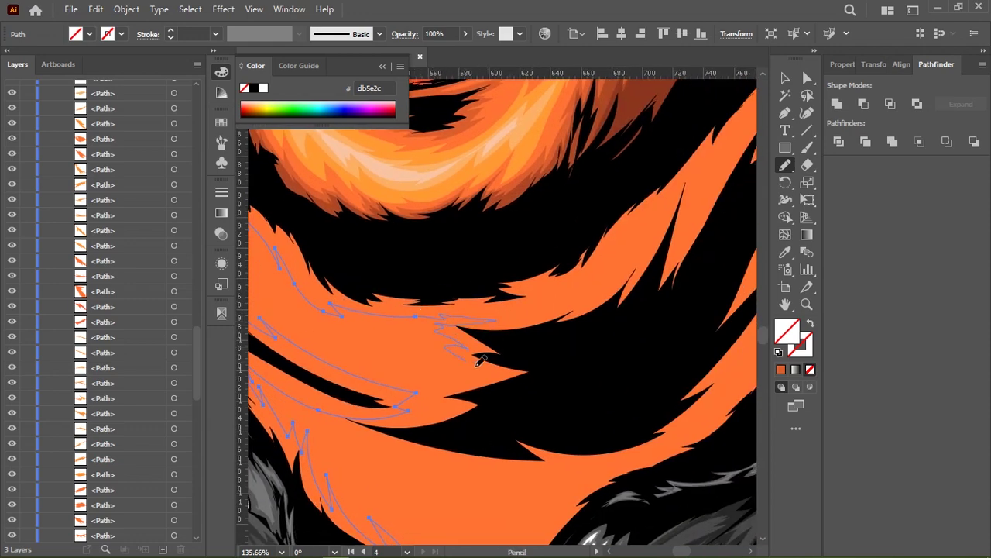
scroll(542, 403, "down", 2)
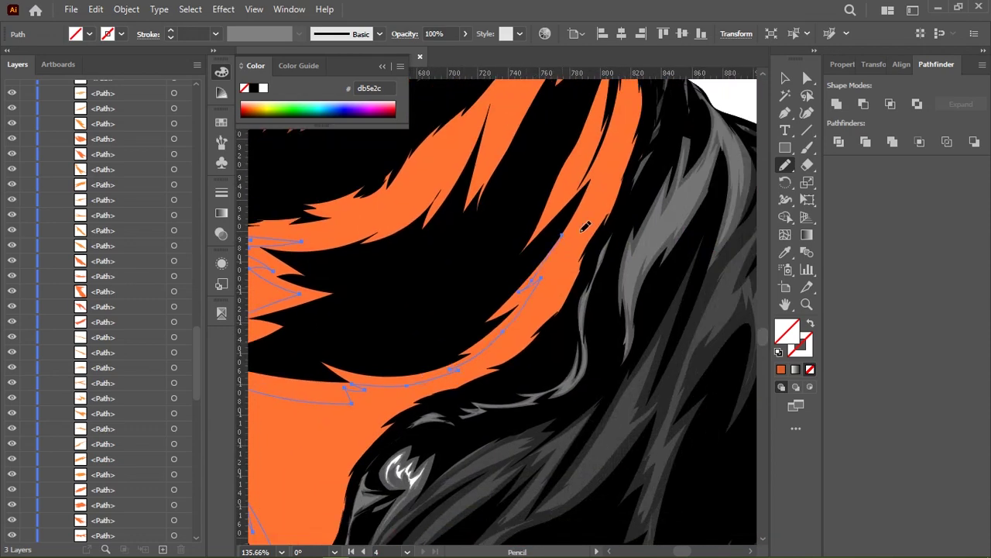
scroll(584, 226, "up", 2)
scroll(542, 264, "right", 2)
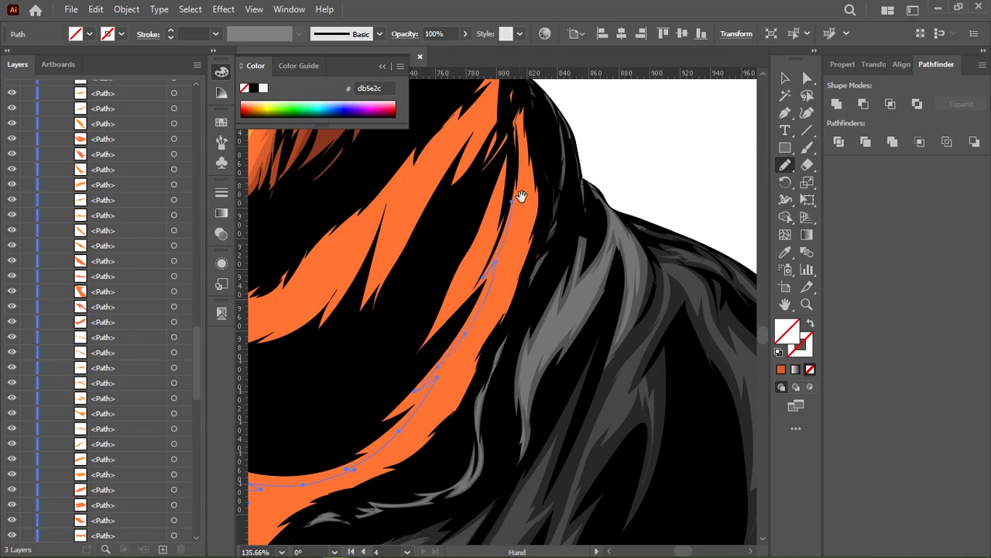
Pan and zoom to view the whole neck and collar shapes
left_click_drag(521, 196, 496, 255)
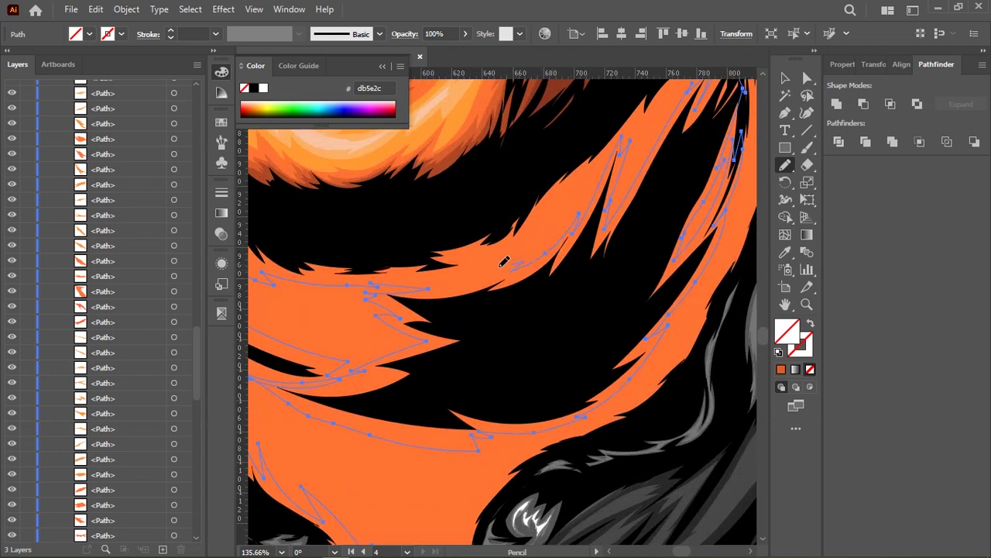
left_click_drag(416, 284, 428, 307)
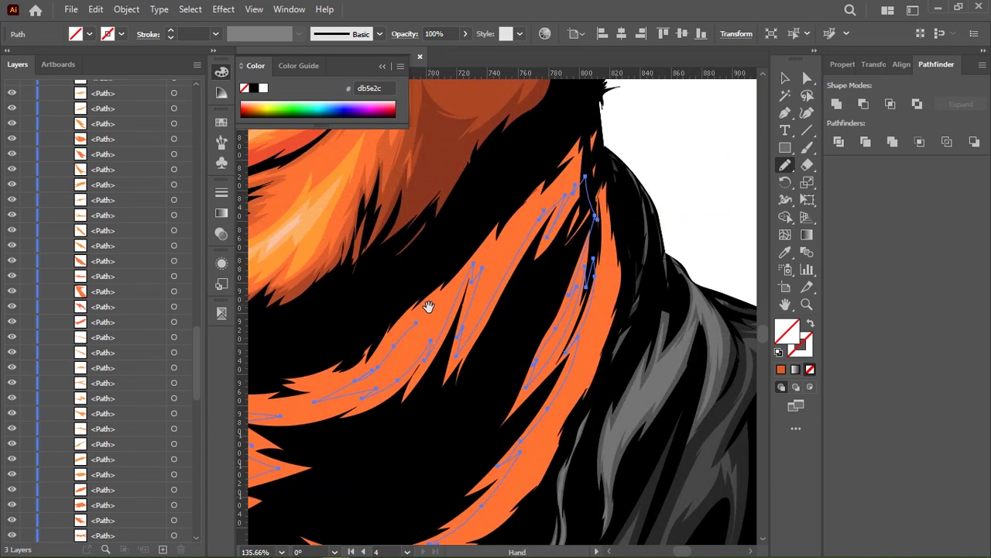
scroll(487, 247, "down", 2)
scroll(486, 246, "down", 2)
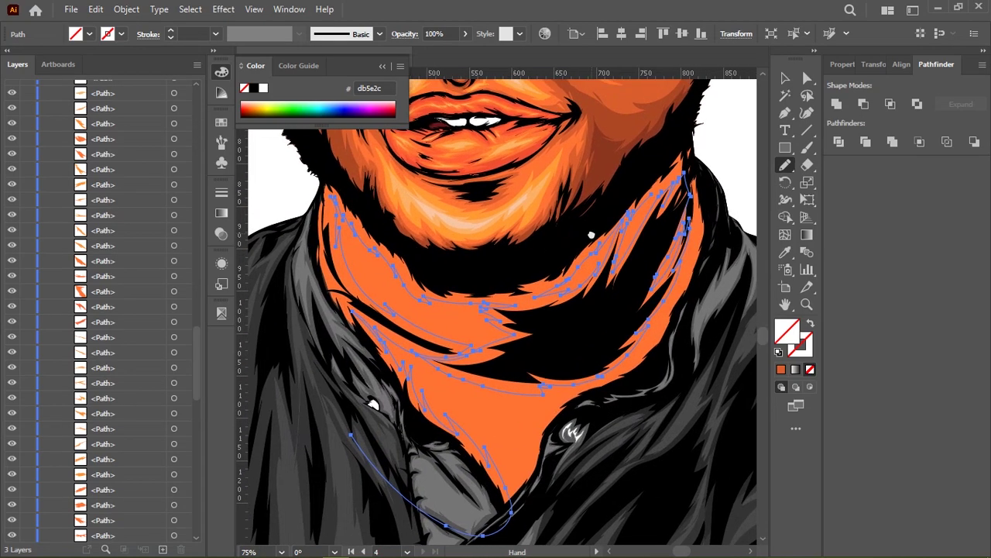
left_click_drag(619, 229, 589, 249)
scroll(589, 249, "up", 2)
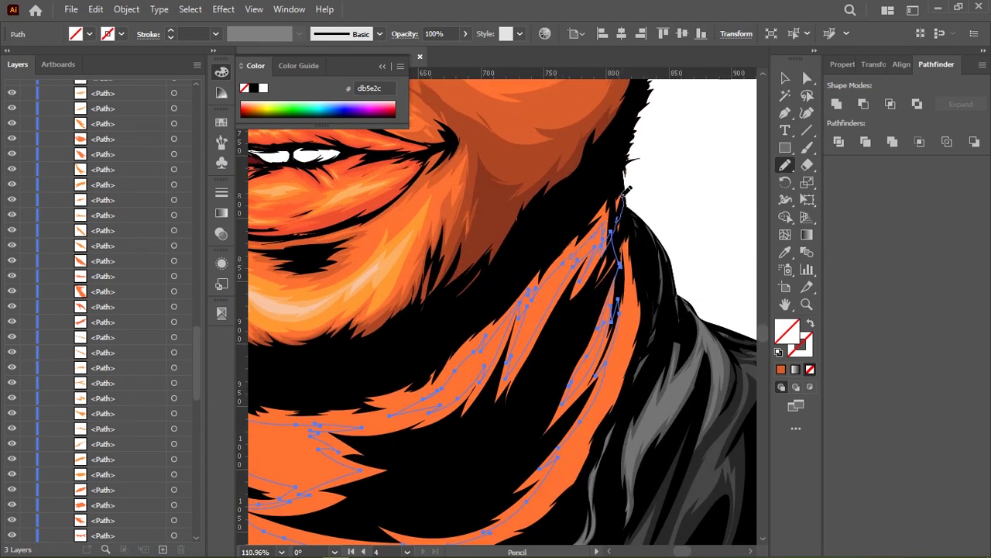
scroll(403, 428, "left", 5)
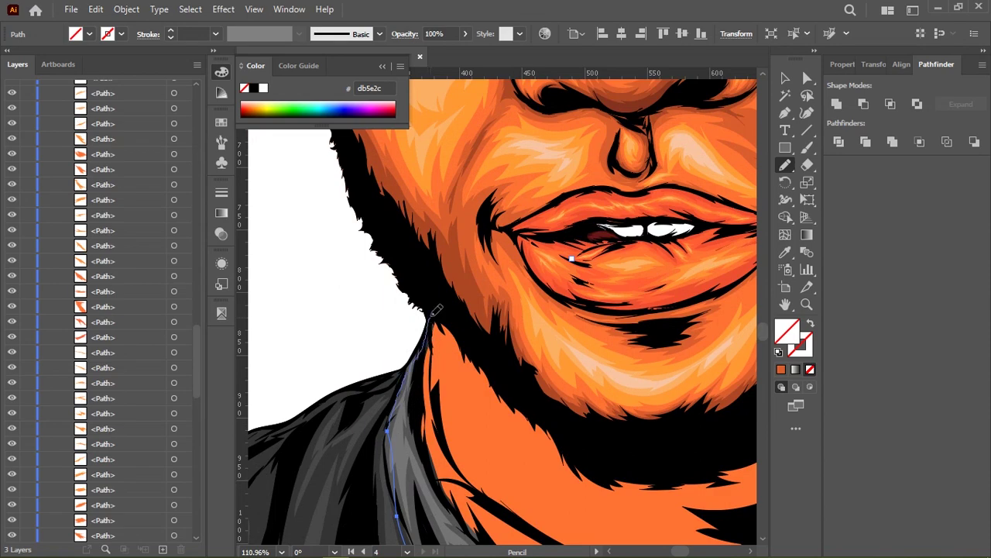
scroll(431, 314, "down", 5)
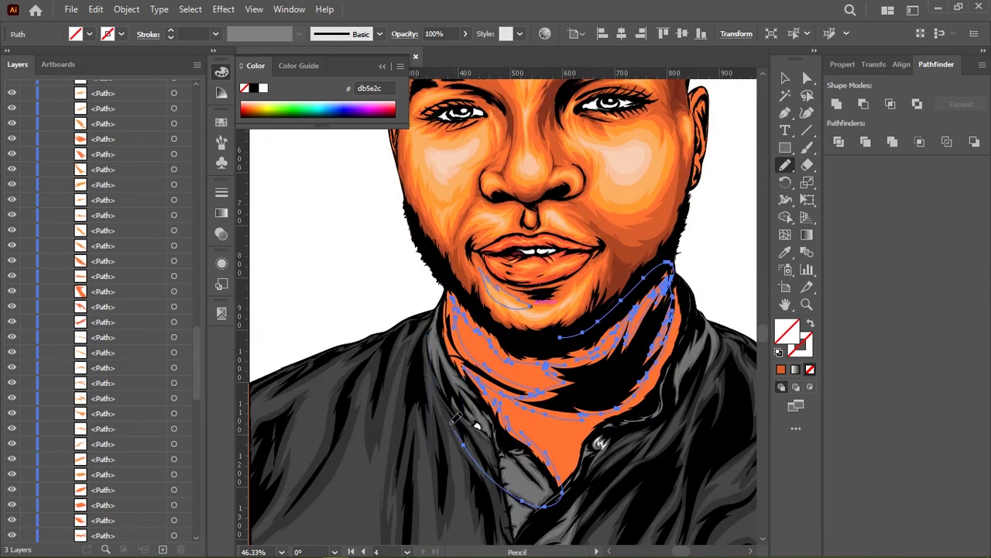
scroll(456, 418, "up", 5)
scroll(500, 279, "up", 4)
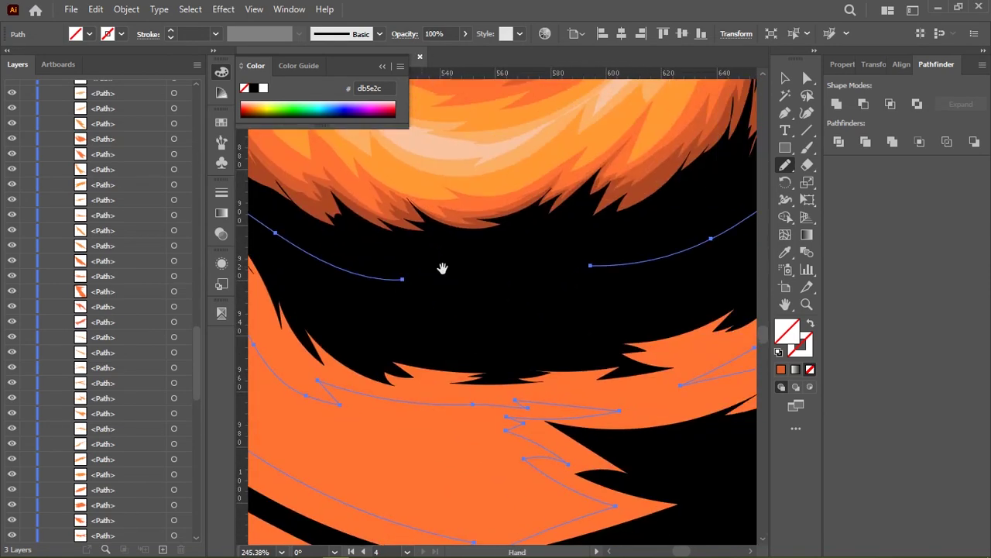
scroll(443, 268, "down", 5)
Darken the neck shadow shapes to brown #ad4825 with the Eyedropper, then deselect them
scroll(565, 233, "down", 3)
key("i")
left_click(664, 250)
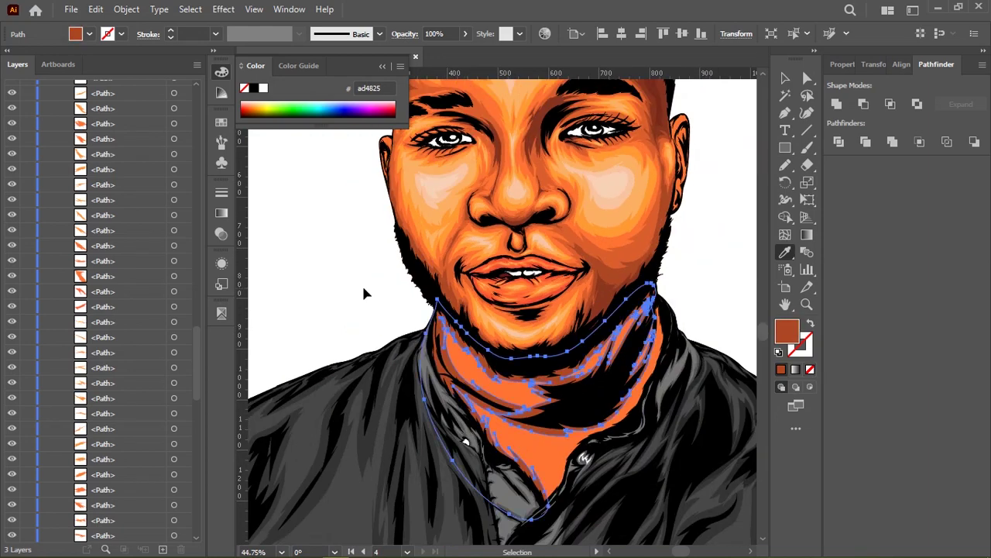
left_click(365, 289, "ctrl")
Draw an extra shading shape near the collar and fill it with brown
scroll(523, 319, "up", 5)
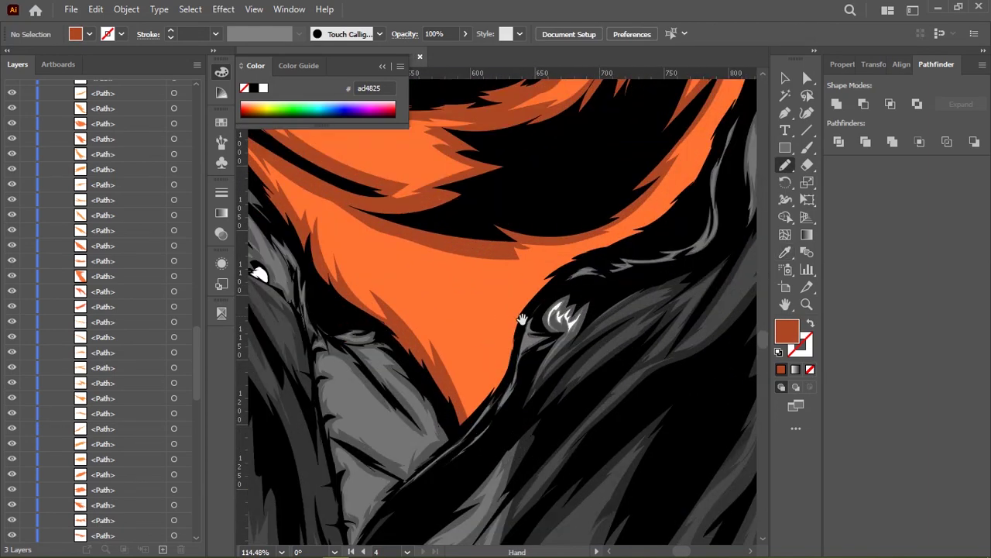
left_click_drag(518, 284, 518, 284)
scroll(518, 284, "up", 4)
scroll(577, 254, "down", 5)
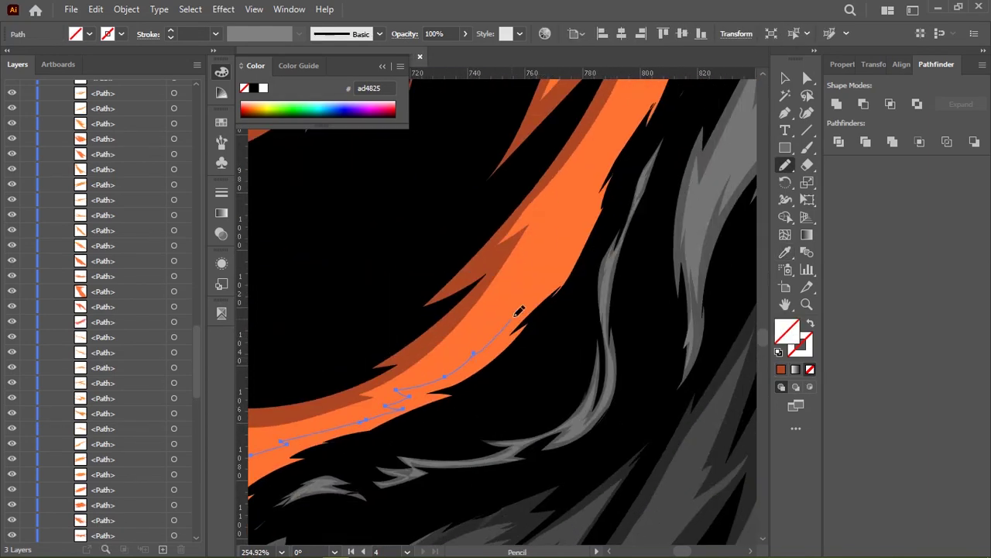
scroll(464, 443, "right", 5)
scroll(531, 285, "up", 3)
scroll(524, 445, "up", 3)
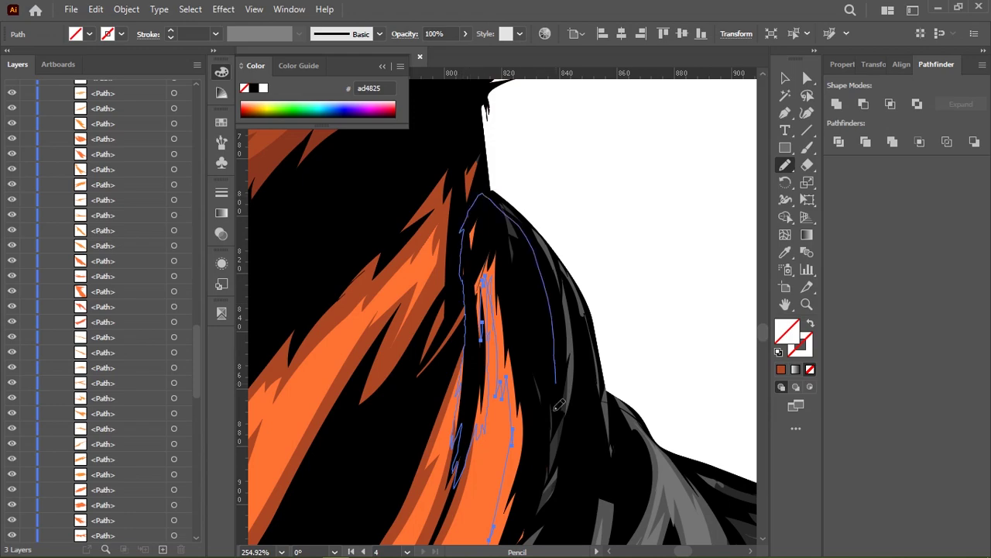
scroll(560, 405, "down", 2)
scroll(464, 310, "left", 5)
scroll(465, 309, "up", 3)
left_click(414, 361, "ctrl")
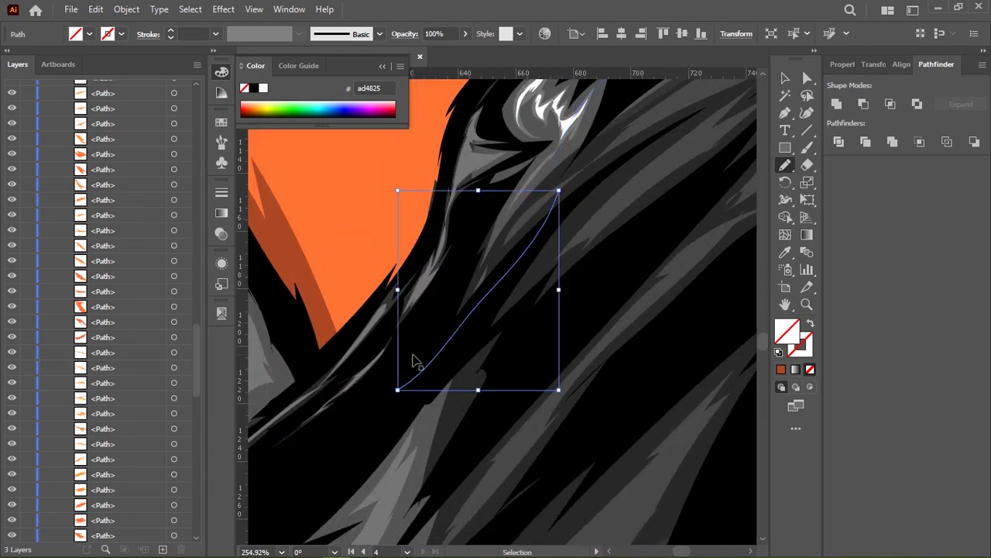
left_click_drag(414, 361, 354, 388)
left_click(781, 369)
Add a shading shape on the front of the neck and sample its colour from the artwork
scroll(503, 310, "down", 5)
scroll(643, 329, "down", 3)
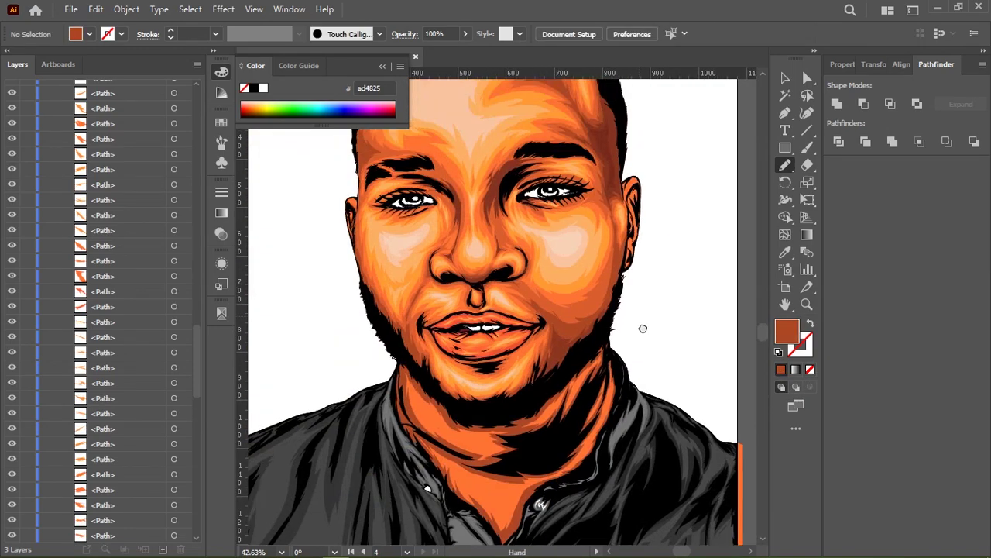
key("super")
key("Escape")
key("v")
left_click_drag(491, 446, 438, 280)
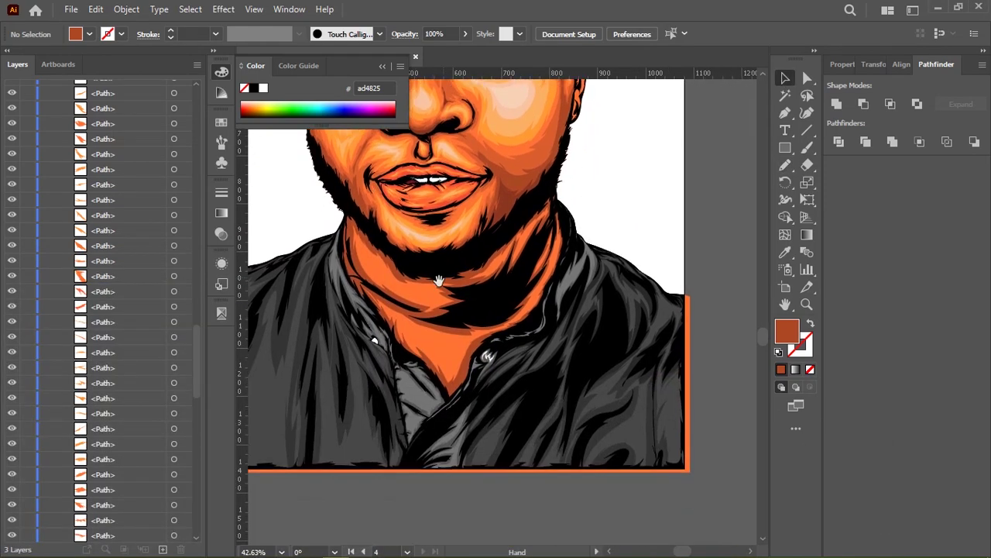
scroll(418, 269, "up", 5)
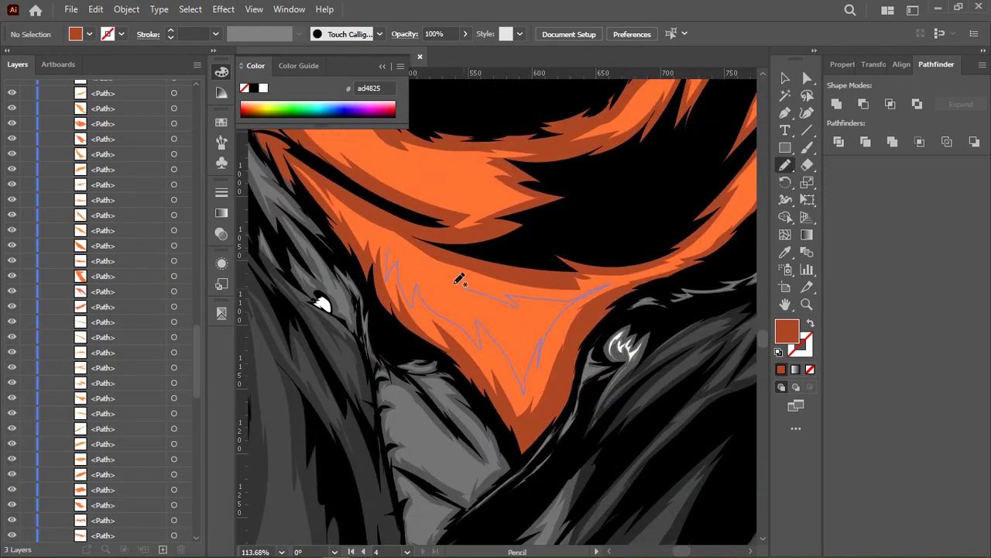
left_click_drag(366, 220, 379, 230)
key("i")
scroll(465, 295, "down", 4)
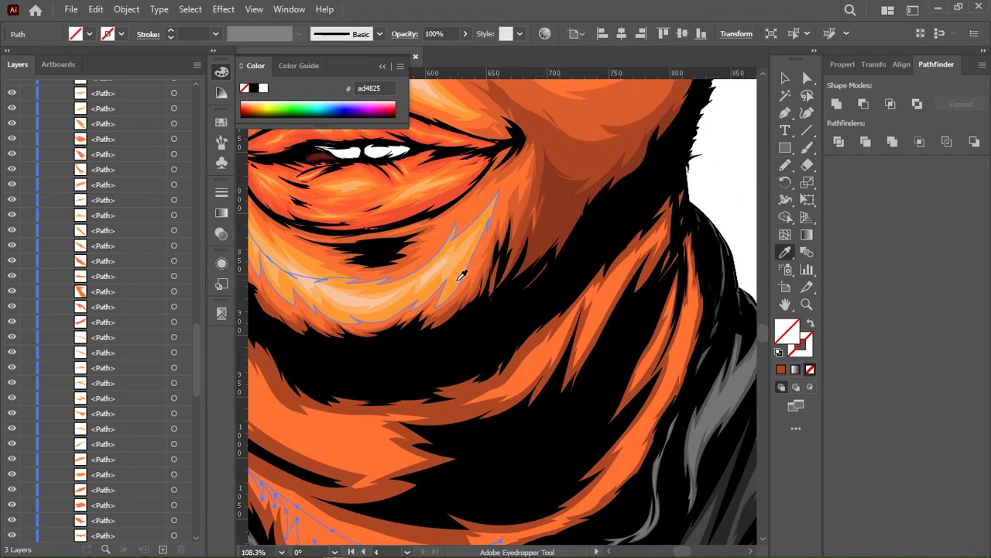
scroll(475, 305, "up", 1)
left_click_drag(475, 305, 431, 278)
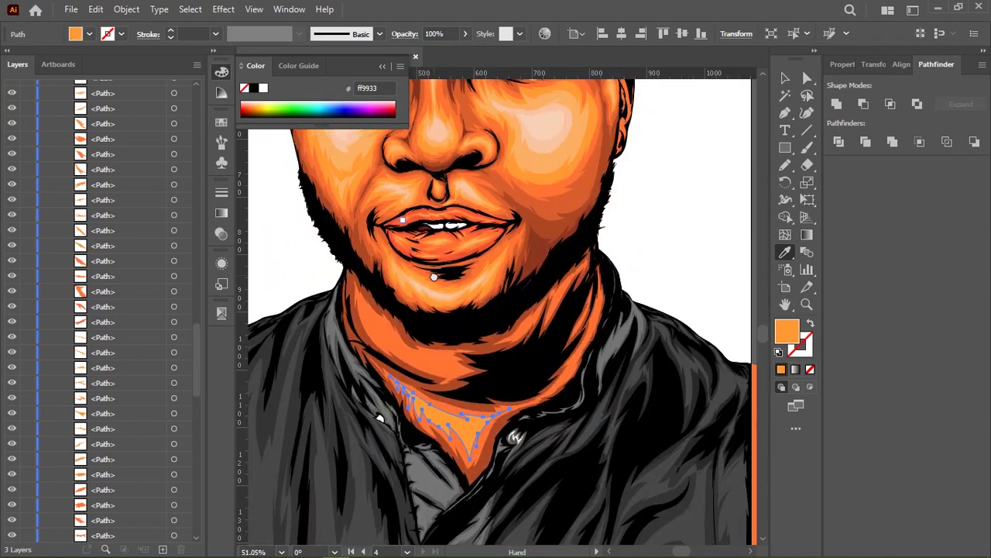
Pencil a highlight shape on the neck and fill it with light orange #ff9933
key("n")
scroll(480, 255, "up", 4)
scroll(465, 223, "up", 2)
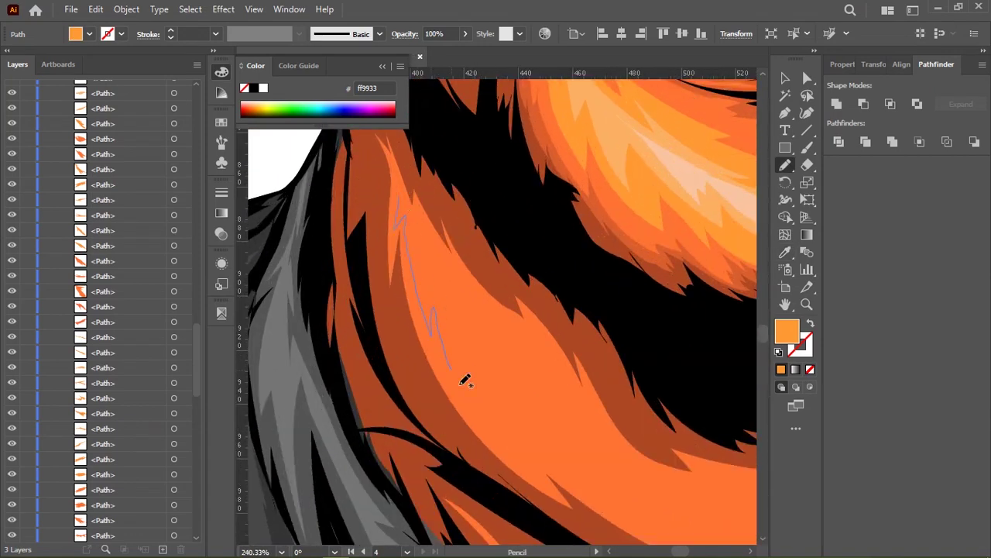
scroll(464, 380, "right", 5)
left_click_drag(263, 133, 457, 260)
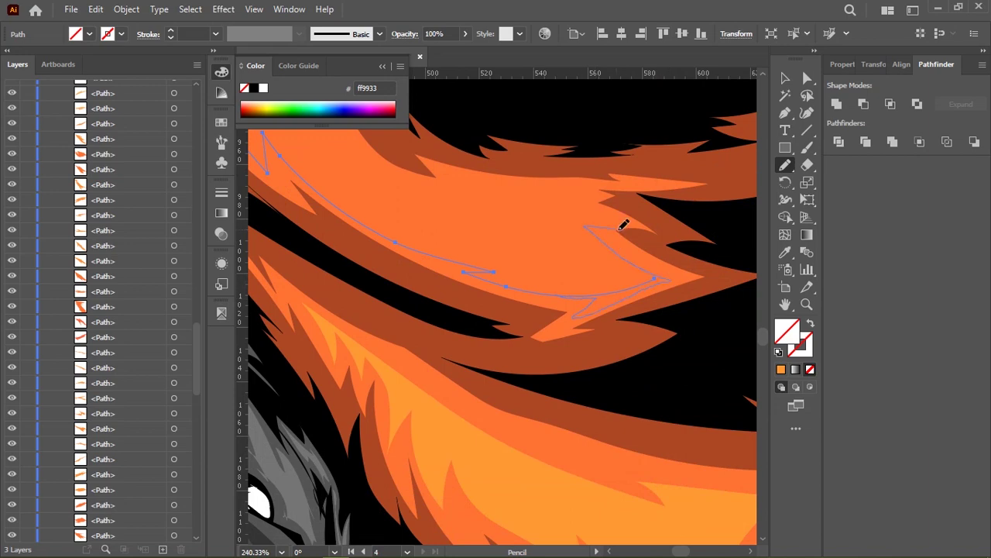
scroll(624, 224, "up", 2)
scroll(571, 248, "left", 5)
scroll(649, 296, "up", 1)
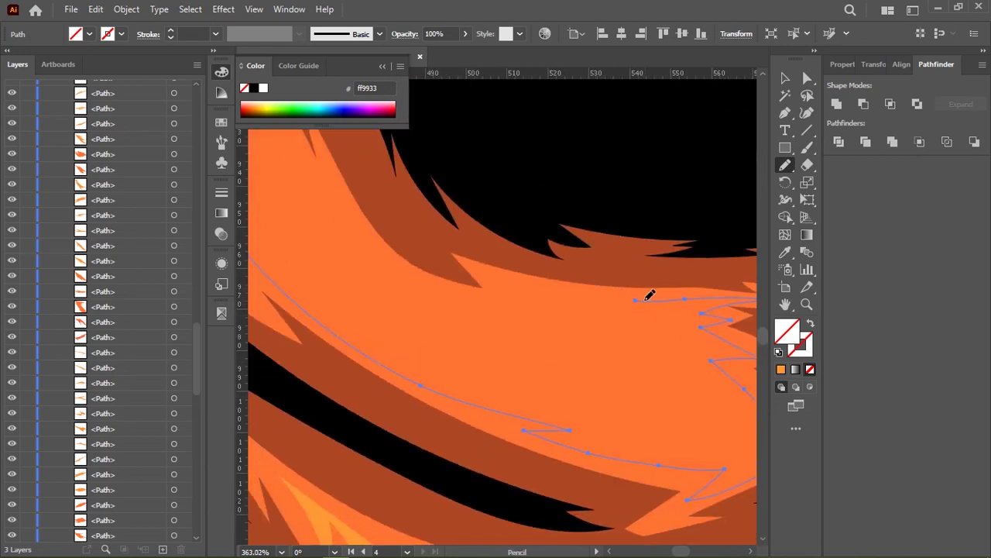
scroll(348, 227, "left", 3)
scroll(500, 265, "left", 3)
scroll(507, 336, "up", 3)
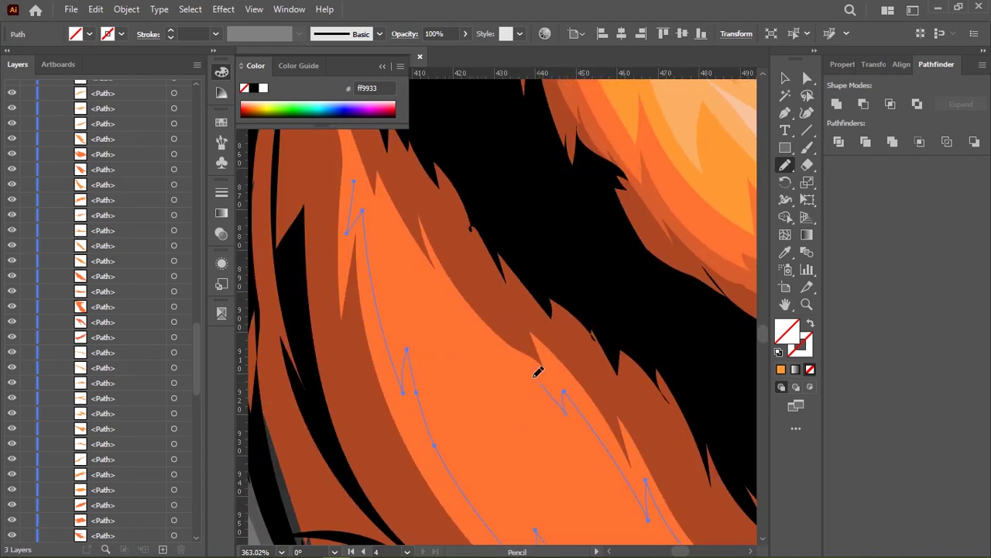
scroll(535, 370, "left", 3)
scroll(529, 421, "up", 3)
scroll(498, 376, "up", 3)
scroll(436, 361, "down", 3)
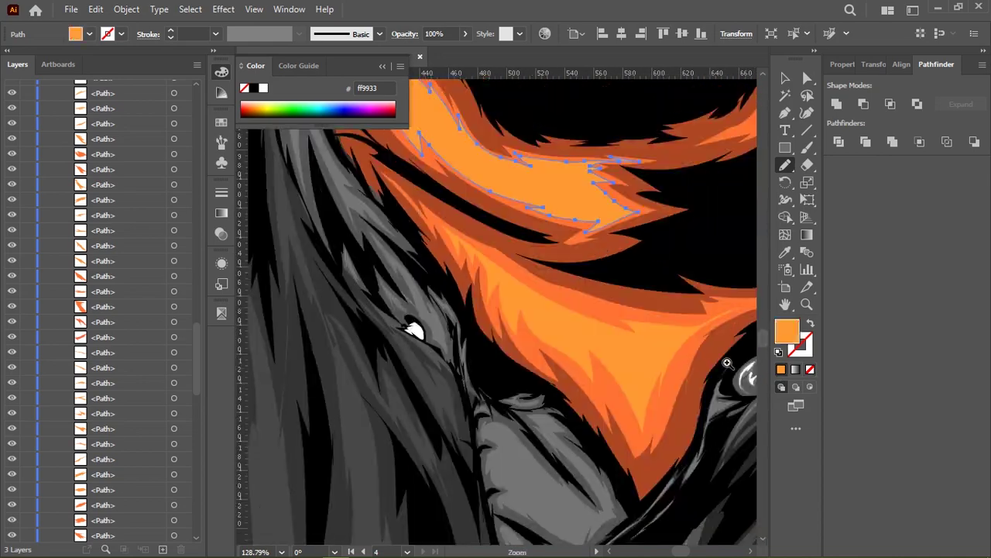
scroll(469, 283, "down", 3)
scroll(468, 282, "up", 2)
scroll(476, 273, "up", 3)
scroll(488, 258, "up", 3)
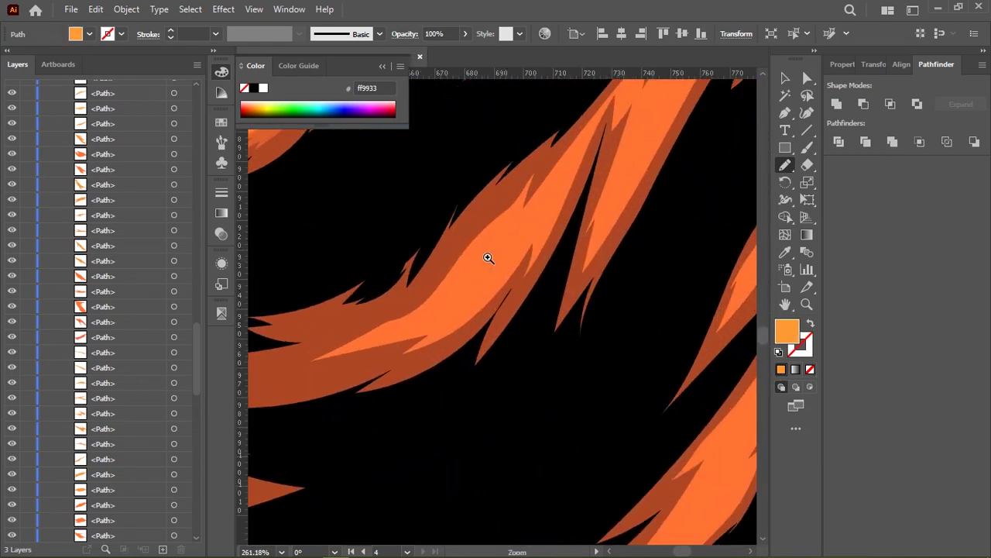
left_click(780, 370)
scroll(449, 334, "up", 3)
scroll(449, 335, "right", 2)
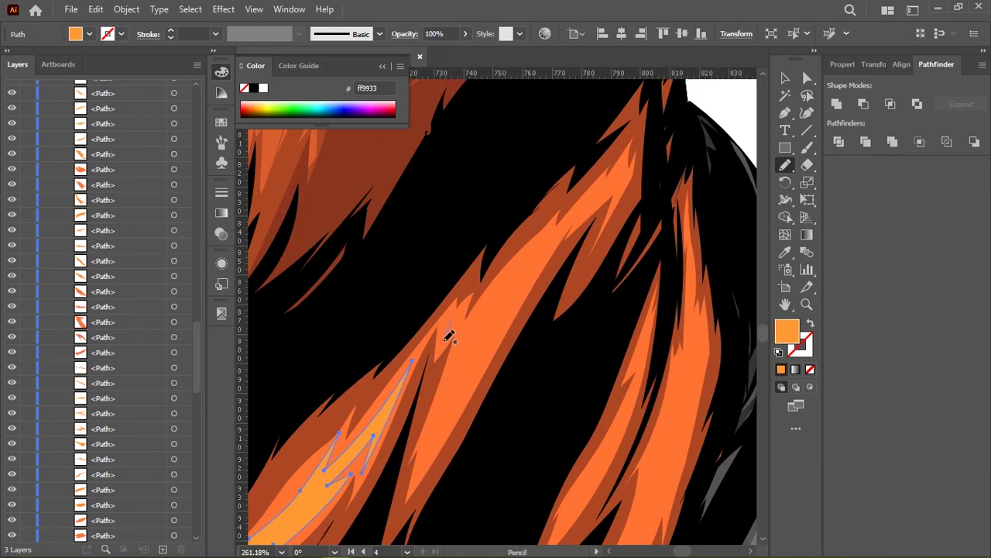
Add more thin light-orange highlight strips along the neck fold
left_click_drag(454, 312, 466, 304)
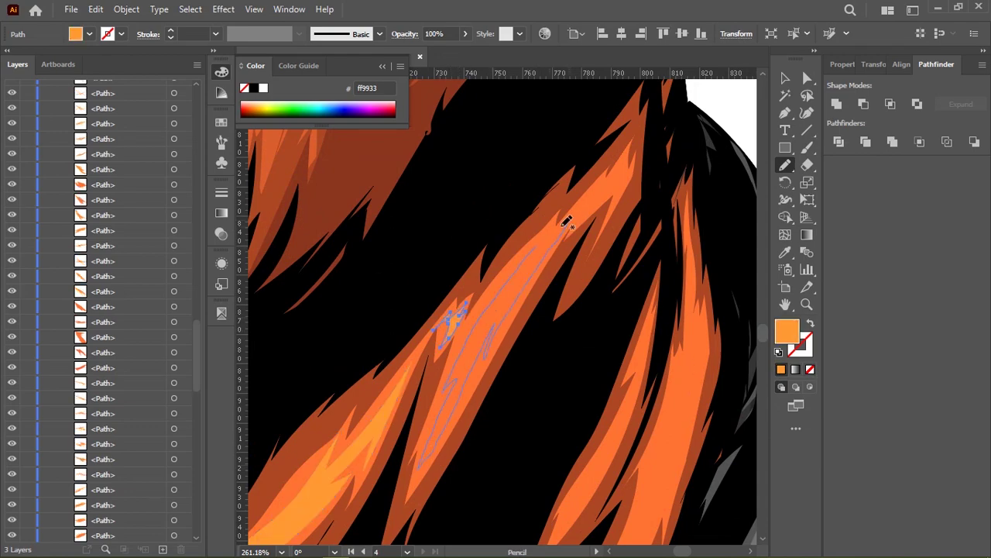
scroll(648, 212, "up", 2)
scroll(611, 221, "up", 2)
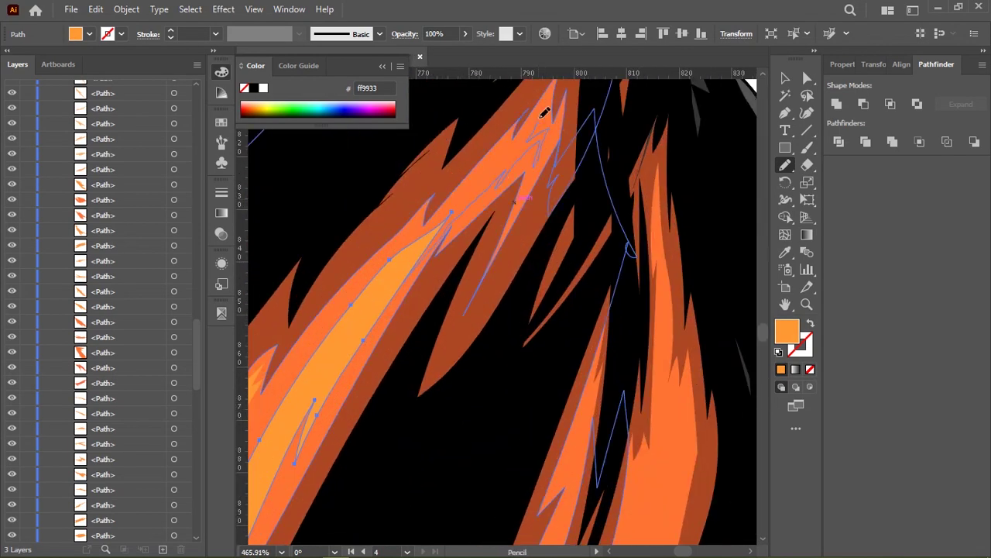
scroll(367, 287, "down", 3)
scroll(507, 282, "up", 4)
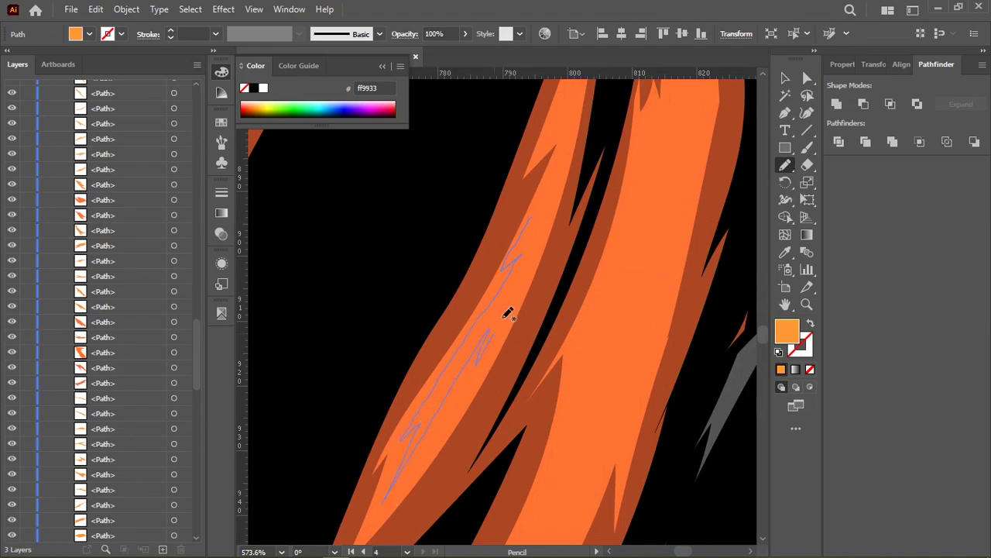
left_click_drag(507, 313, 419, 457)
scroll(438, 388, "up", 3)
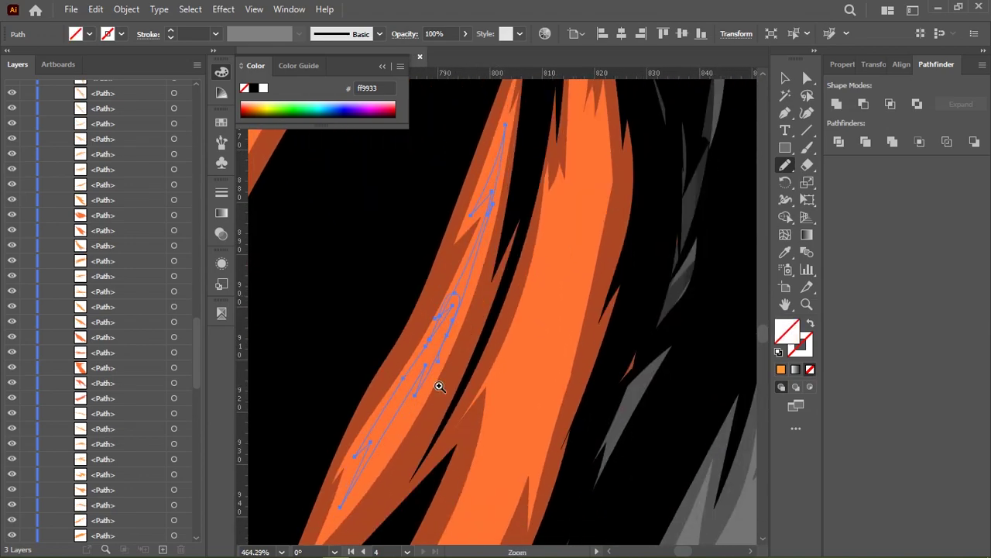
scroll(472, 294, "up", 3)
scroll(438, 387, "down", 5)
scroll(480, 310, "down", 5)
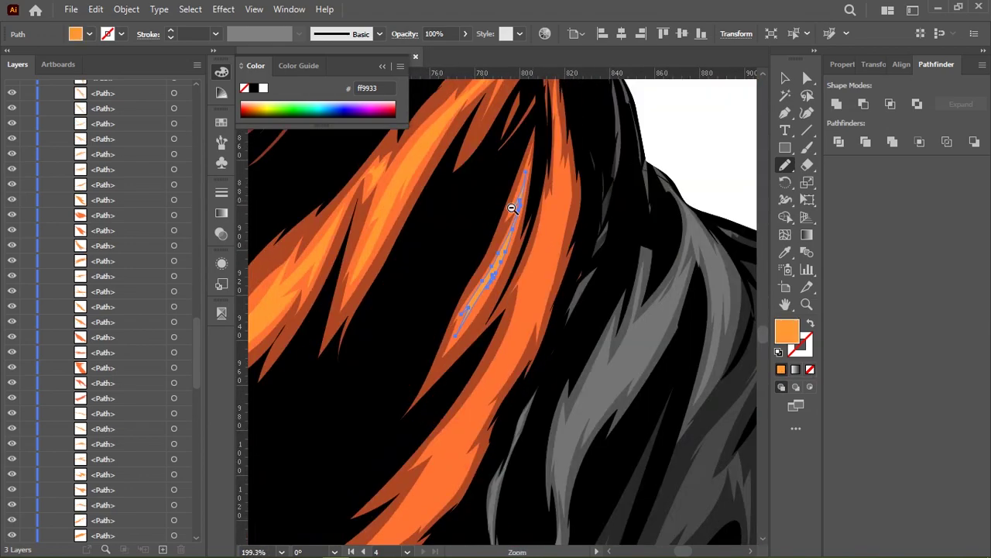
scroll(527, 349, "down", 3)
scroll(557, 247, "up", 3)
scroll(556, 248, "up", 5)
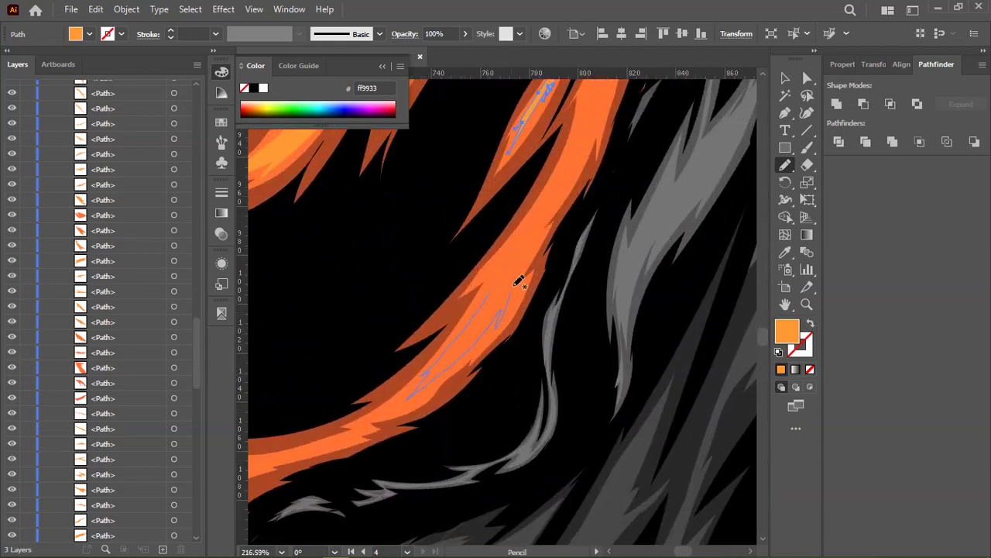
left_click_drag(386, 336, 533, 259)
left_click_drag(496, 285, 544, 306)
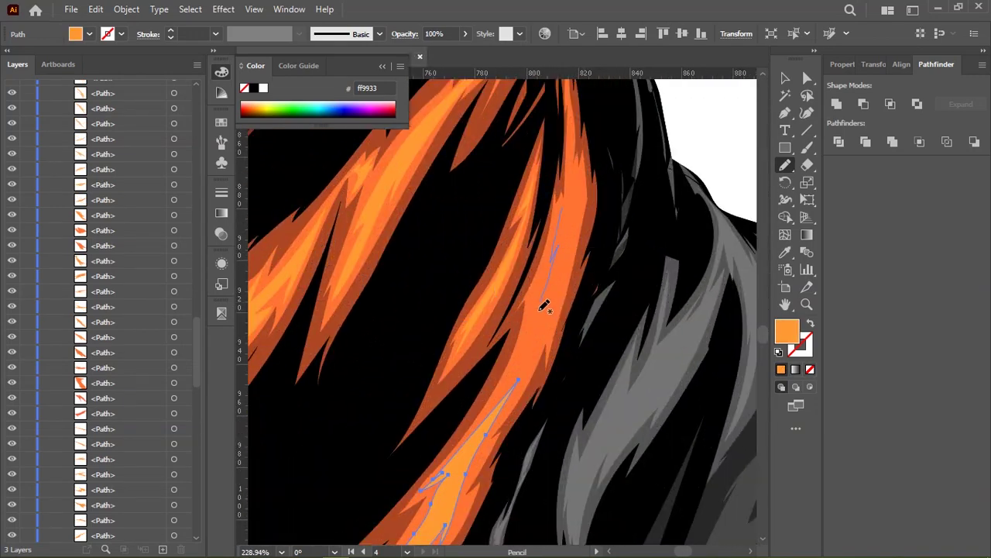
scroll(570, 247, "down", 5)
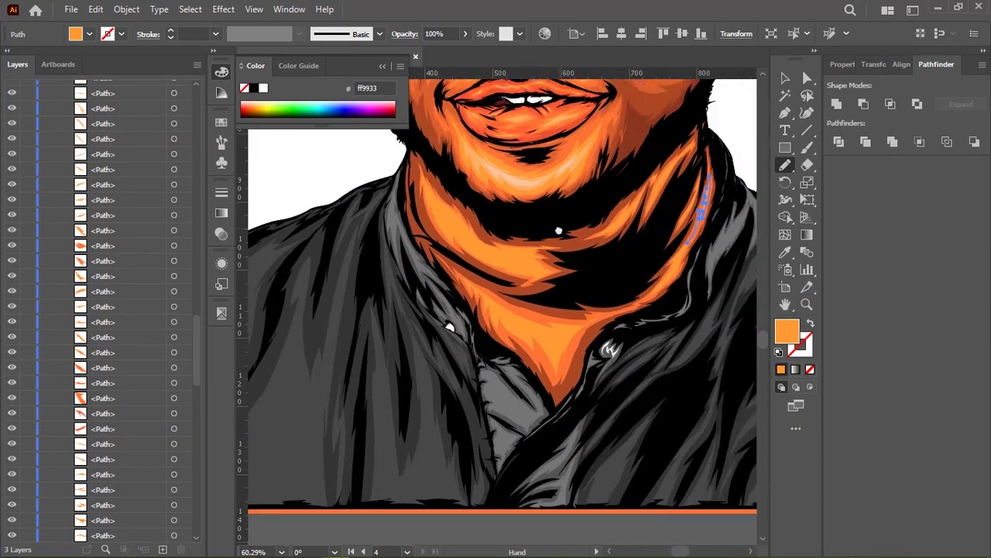
scroll(573, 215, "down", 3)
scroll(585, 266, "up", 3)
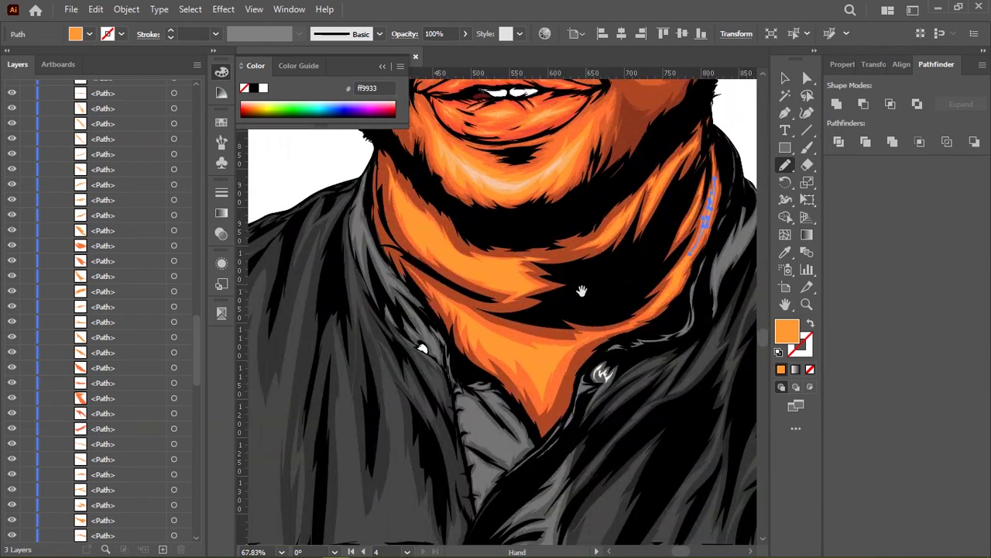
scroll(542, 263, "up", 2)
scroll(493, 262, "up", 3)
scroll(493, 262, "down", 3)
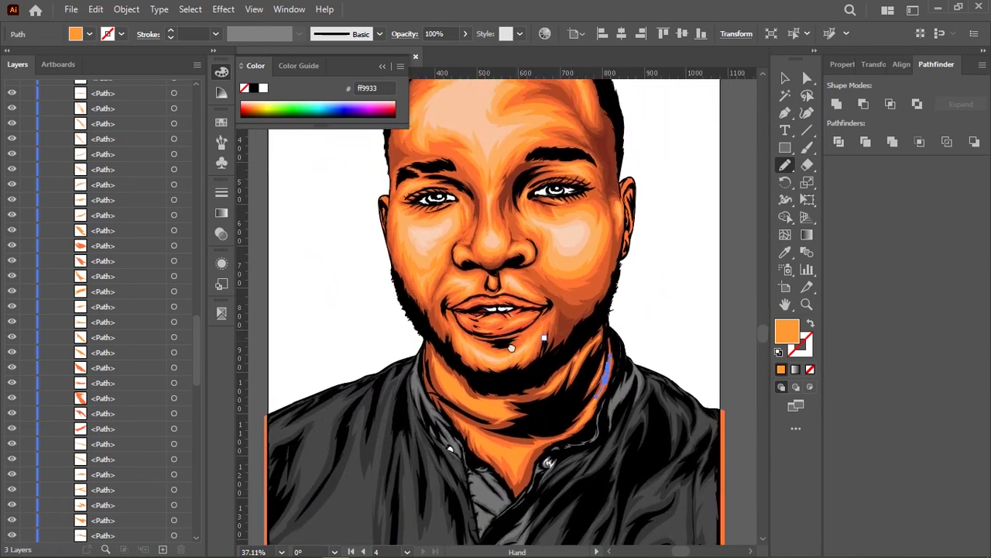
scroll(524, 343, "up", 6)
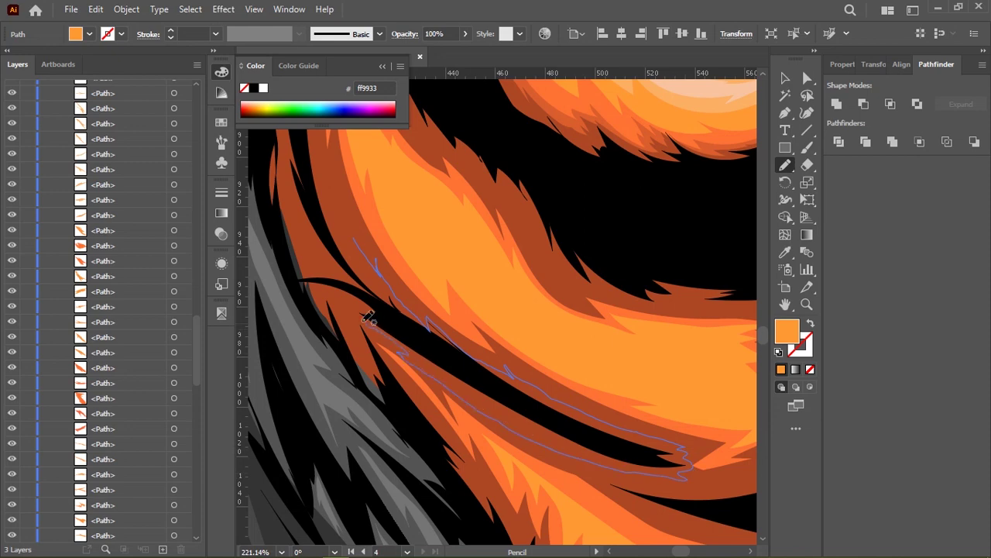
Start tracing the outline along the fur edge and orange folds toward the collar
left_click_drag(442, 416, 408, 203)
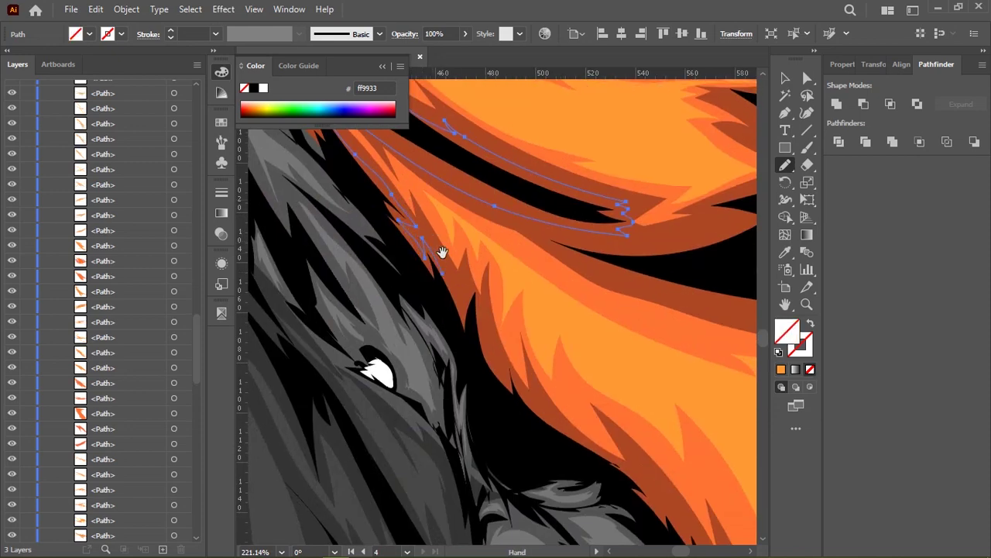
left_click_drag(470, 289, 504, 370)
left_click_drag(503, 371, 423, 227)
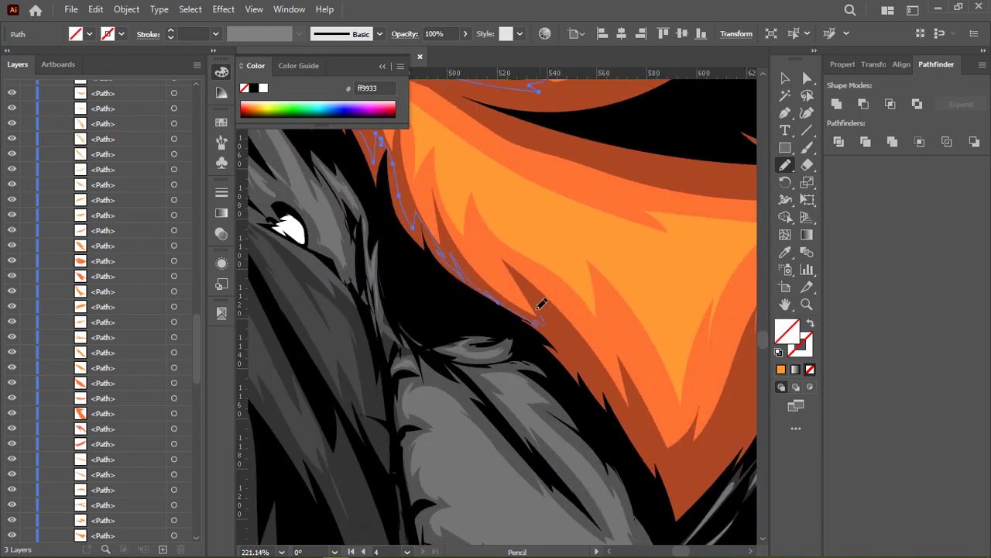
left_click_drag(540, 305, 396, 143)
left_click_drag(394, 163, 473, 225)
left_click_drag(542, 287, 380, 385)
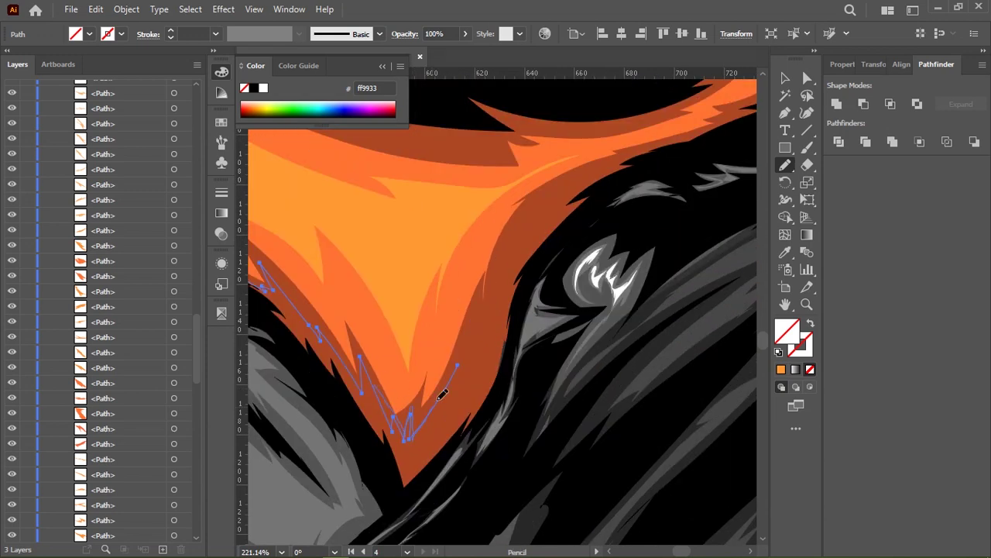
left_click_drag(442, 395, 414, 432)
scroll(526, 240, "down", 3)
scroll(542, 207, "up", 3, "alt")
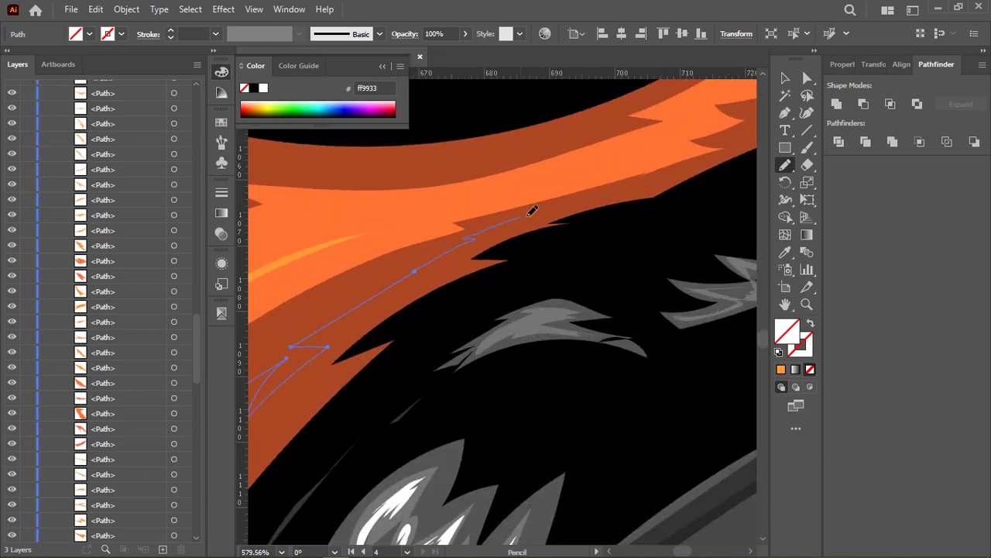
scroll(480, 240, "up", 2)
mouse_move(668, 142)
left_mouse_down()
mouse_move(439, 239)
mouse_move(338, 376)
mouse_move(427, 271)
mouse_move(434, 302)
left_mouse_up()
left_click_drag(507, 184, 389, 381)
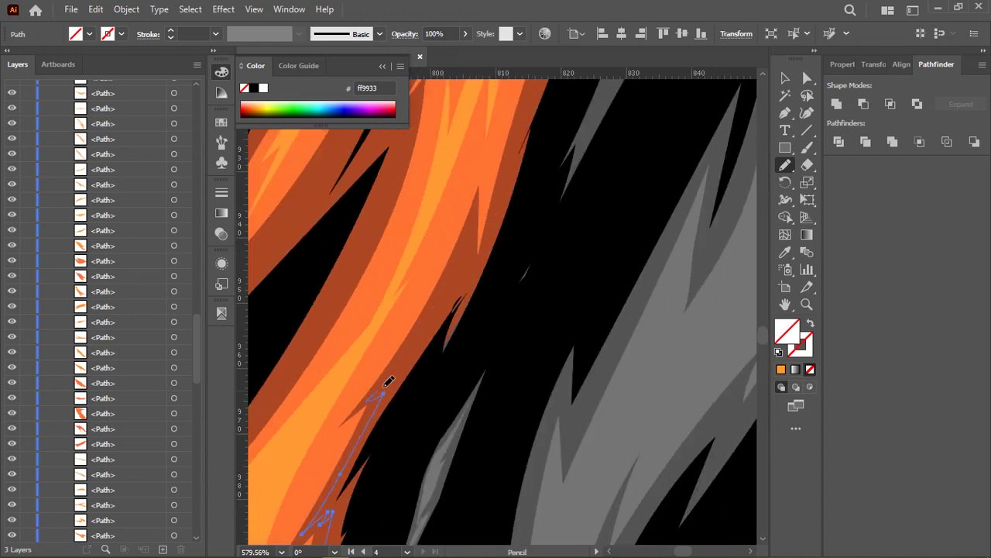
left_click_drag(471, 283, 420, 454)
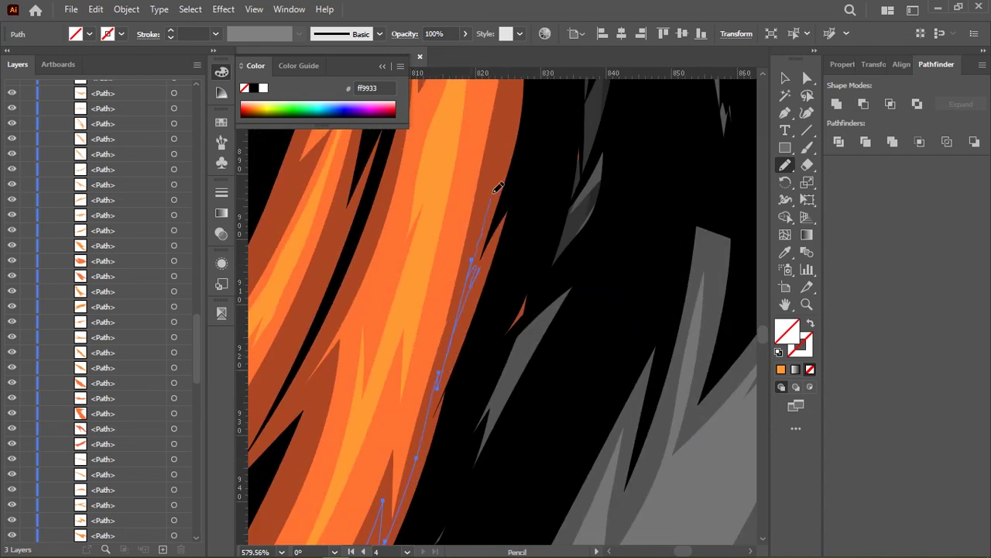
left_click_drag(498, 188, 464, 361)
left_click_drag(435, 224, 512, 457)
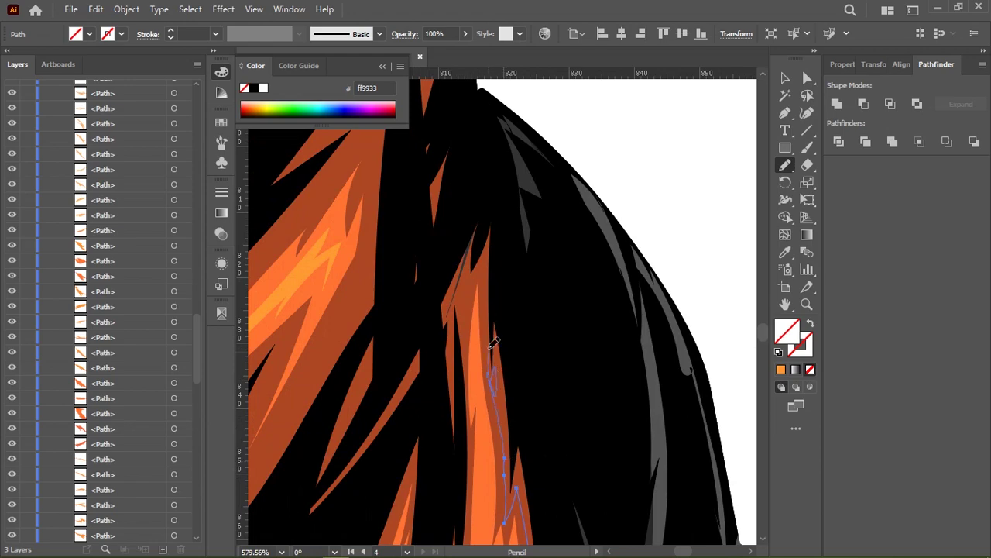
scroll(537, 371, "down", 5)
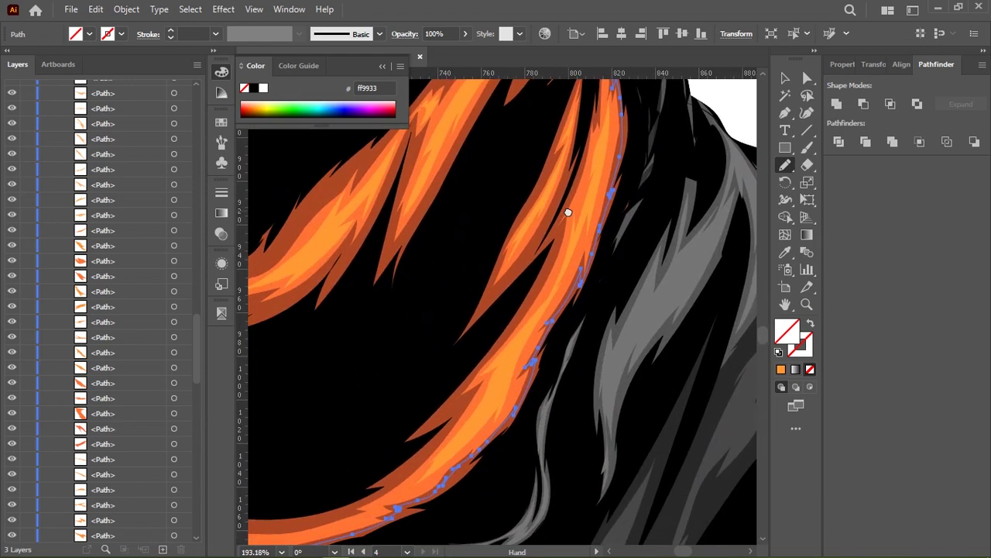
scroll(496, 319, "down", 5)
scroll(422, 324, "up", 4)
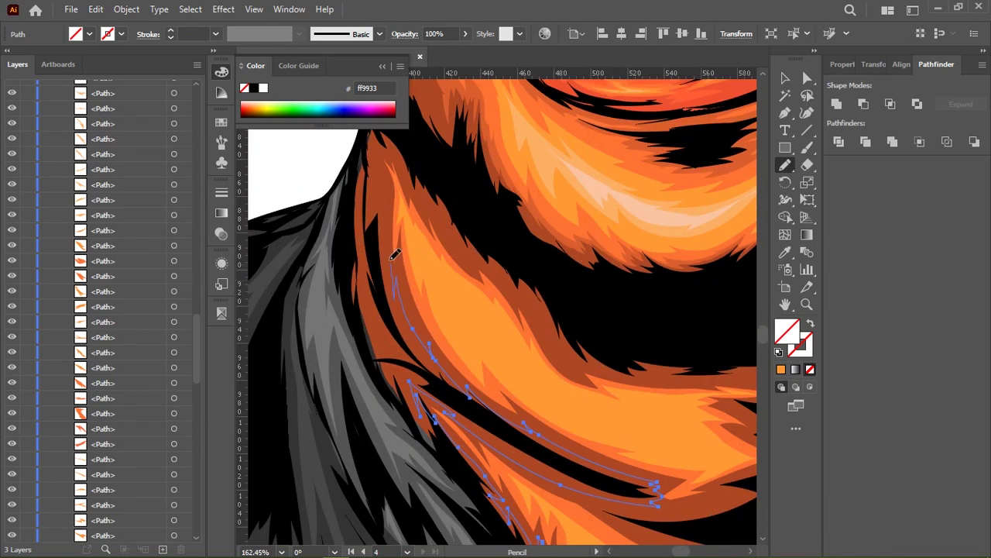
Continue the outline under the lower fold and around the narrow right-side folds
mouse_move(387, 149)
left_mouse_down()
mouse_move(421, 376)
mouse_move(346, 253)
left_mouse_up()
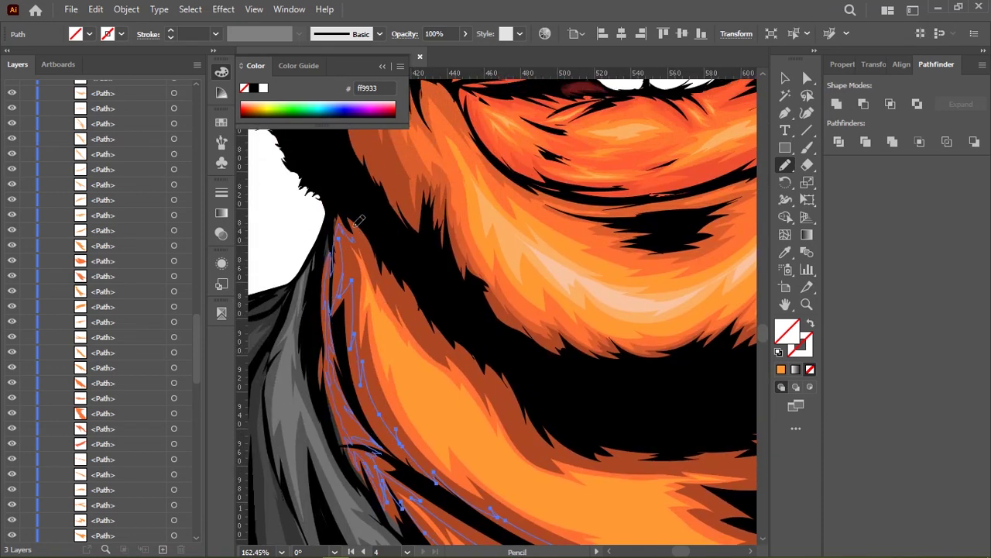
mouse_move(359, 220)
left_mouse_down()
mouse_move(364, 166)
mouse_move(467, 261)
mouse_move(444, 246)
left_mouse_up()
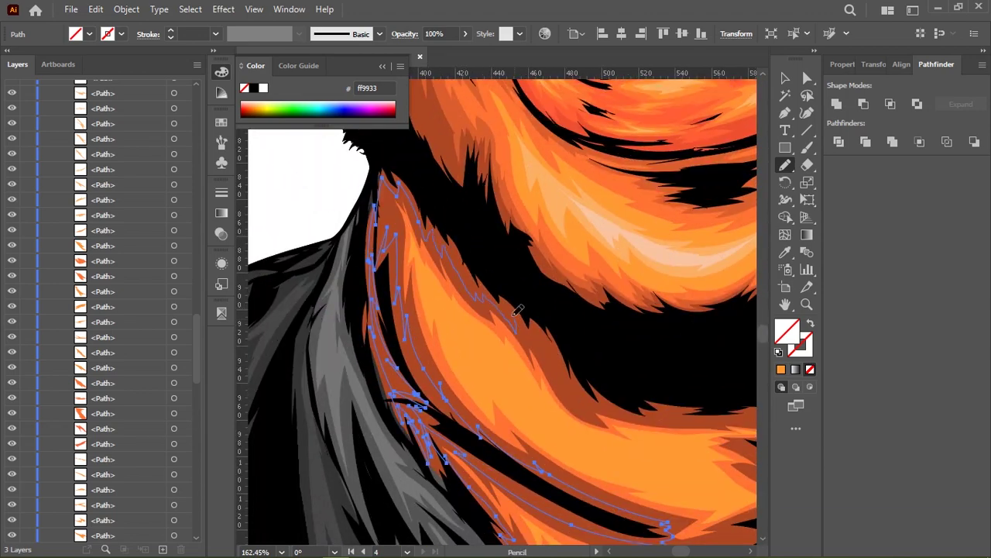
left_click_drag(518, 310, 401, 241)
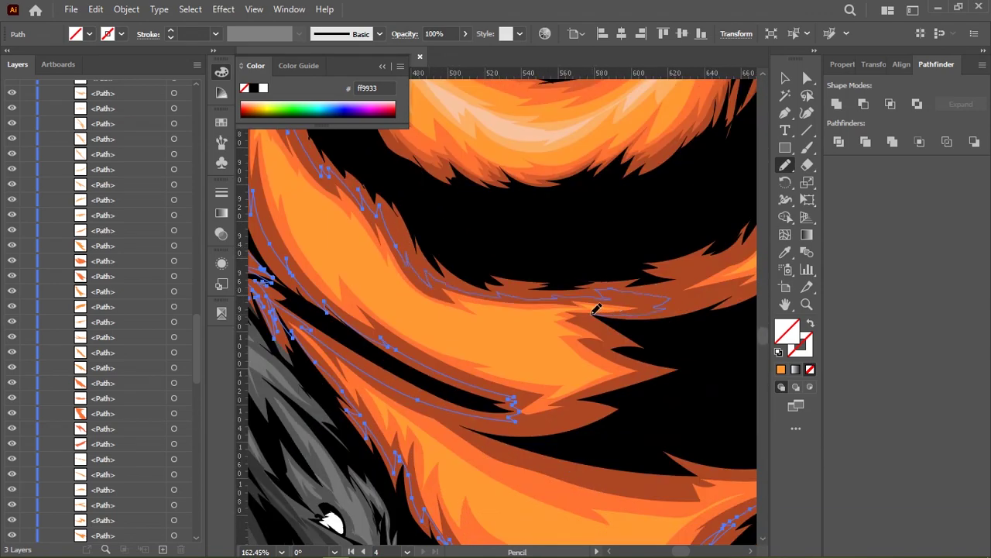
left_click_drag(597, 310, 527, 198)
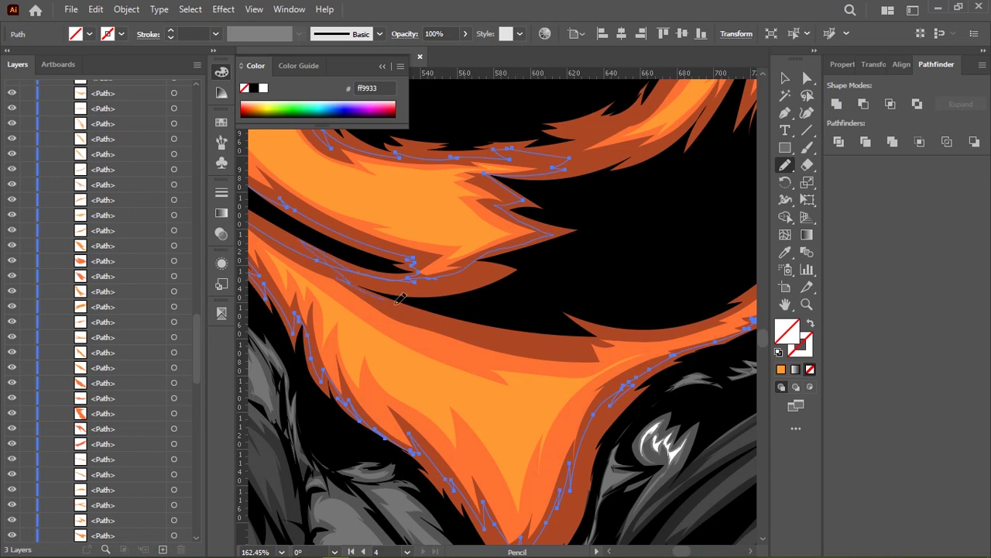
left_click_drag(665, 331, 447, 267)
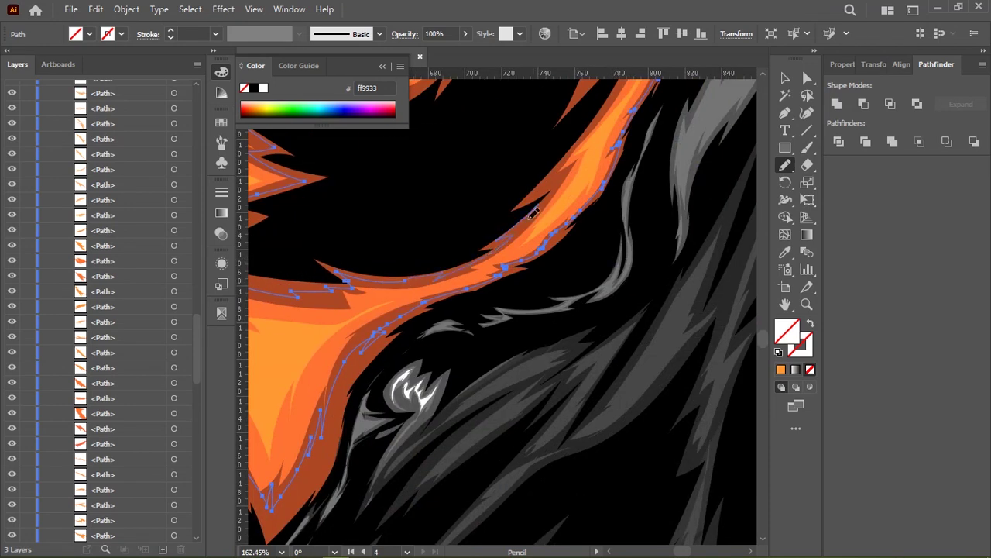
scroll(534, 214, "up", 2)
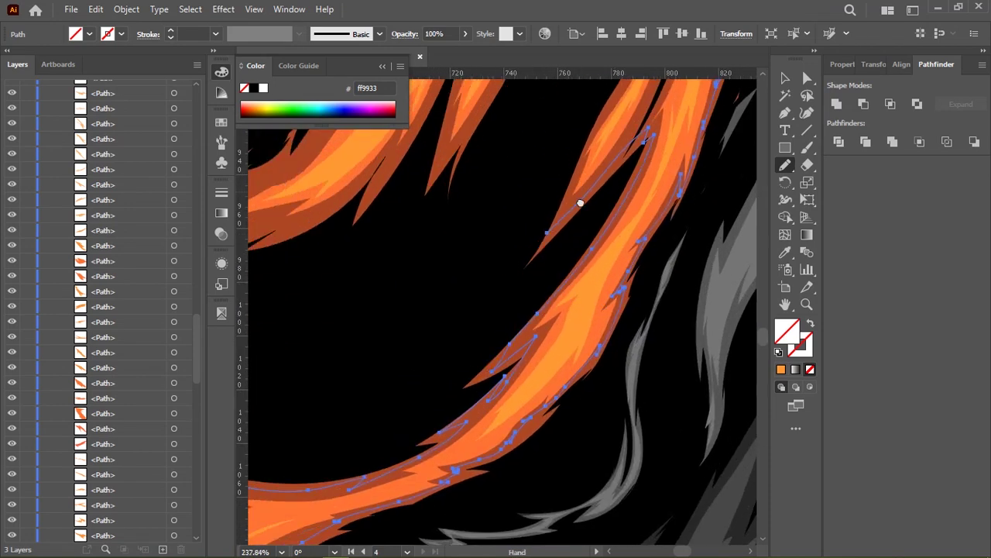
scroll(580, 204, "down", 2)
mouse_move(483, 292)
left_mouse_down()
mouse_move(682, 247)
mouse_move(436, 255)
left_mouse_up()
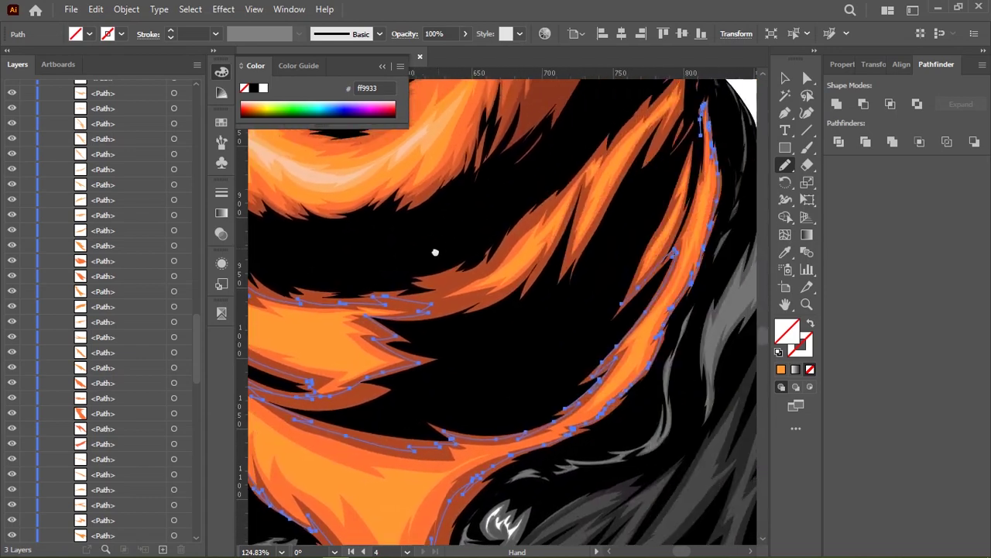
scroll(505, 337, "up", 2)
scroll(559, 324, "up", 2)
left_click_drag(595, 184, 556, 265)
left_click_drag(514, 458, 622, 274)
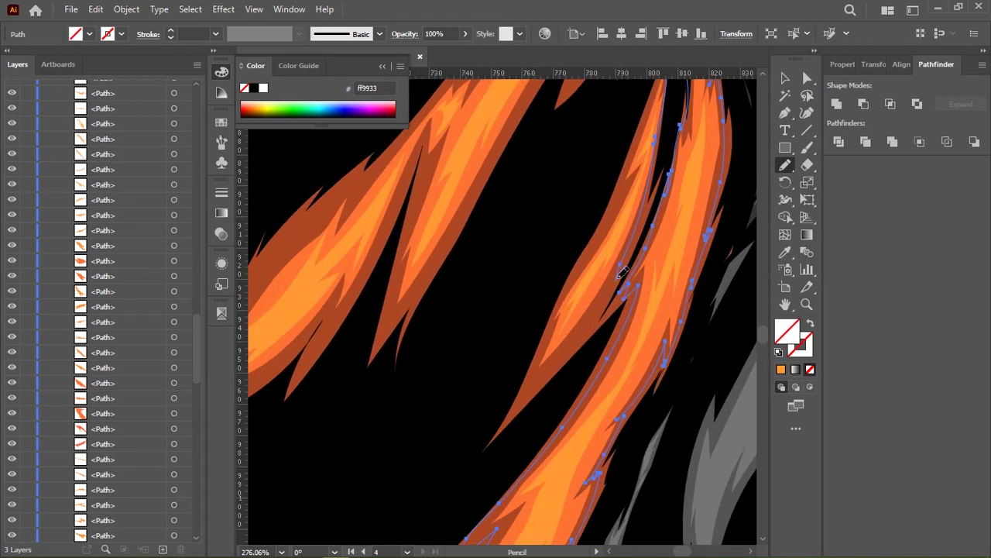
mouse_move(547, 338)
left_mouse_down()
mouse_move(569, 276)
mouse_move(536, 356)
left_mouse_up()
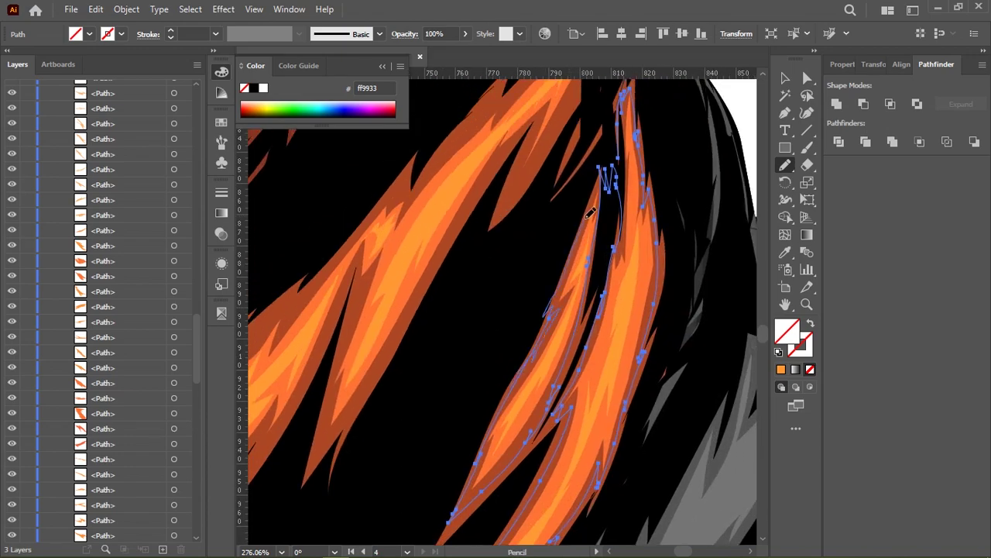
Finish the outline around the fold tips near the collar and review the neck
scroll(604, 230, "up", 5)
scroll(513, 216, "right", 2)
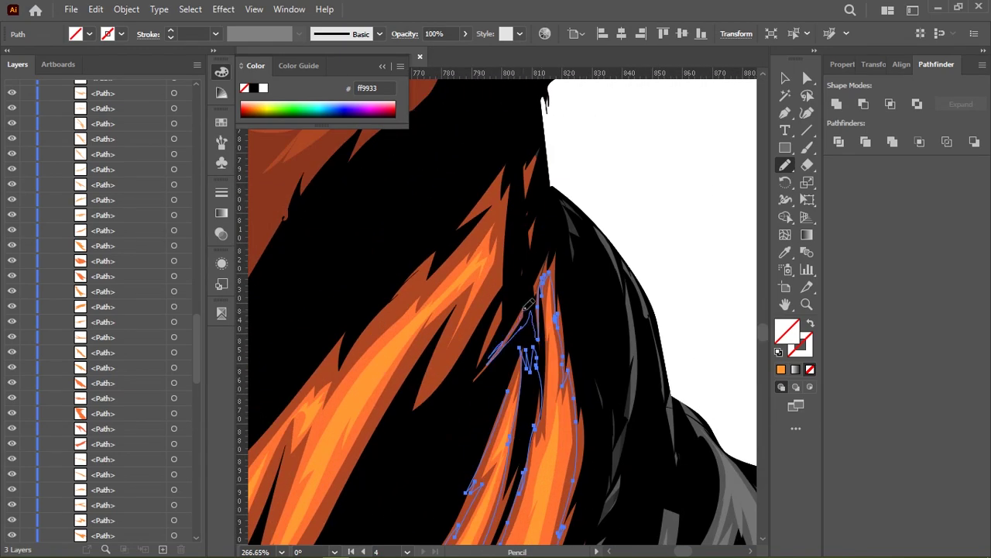
left_click_drag(521, 223, 571, 300)
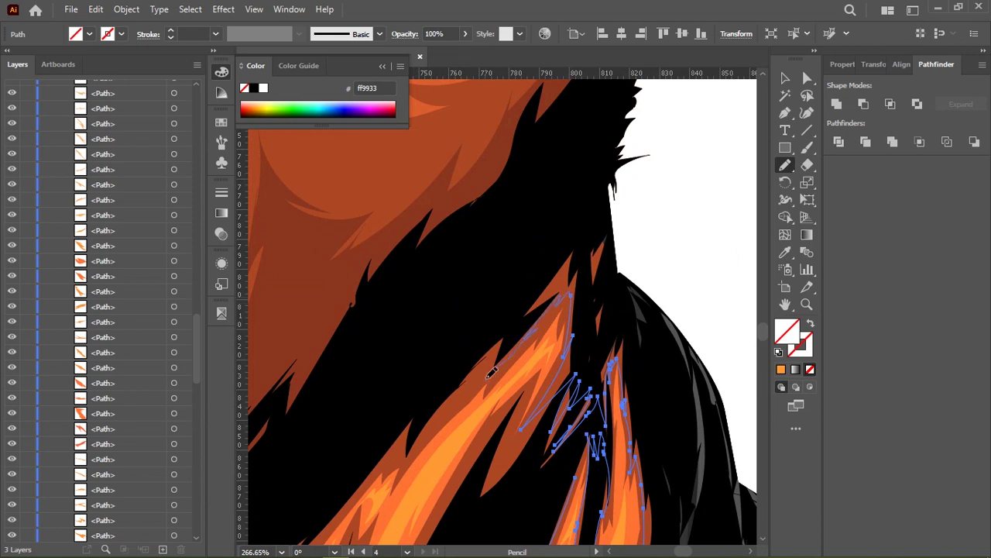
scroll(394, 451, "down", 5)
scroll(452, 327, "down", 1)
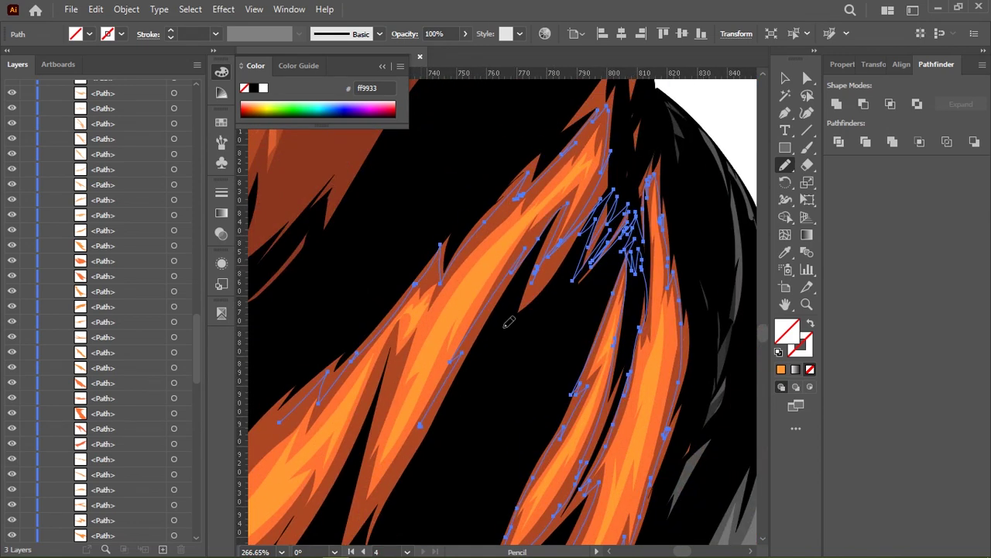
scroll(509, 323, "down", 5)
scroll(526, 247, "left", 3)
scroll(445, 265, "down", 3)
scroll(572, 192, "left", 4)
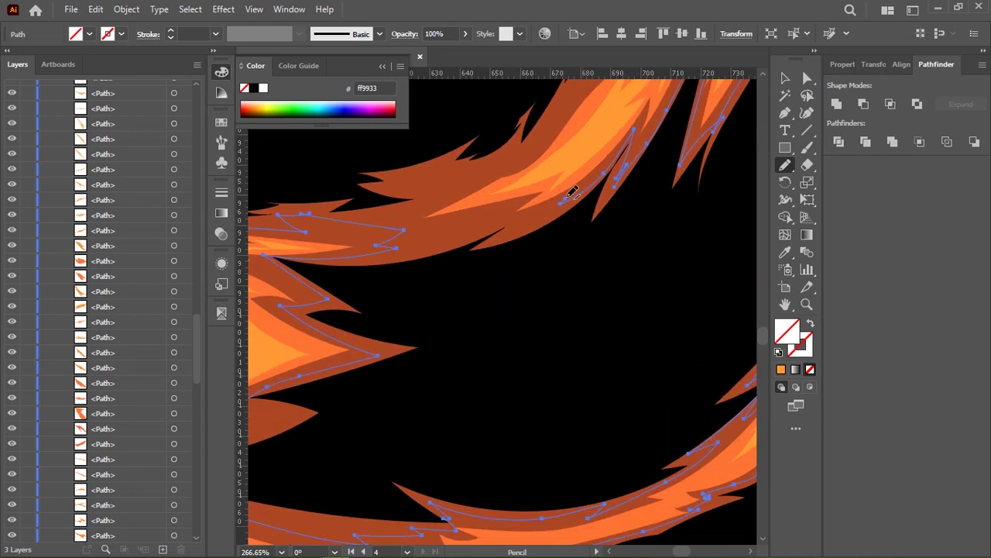
scroll(429, 233, "up", 1)
scroll(424, 271, "left", 1)
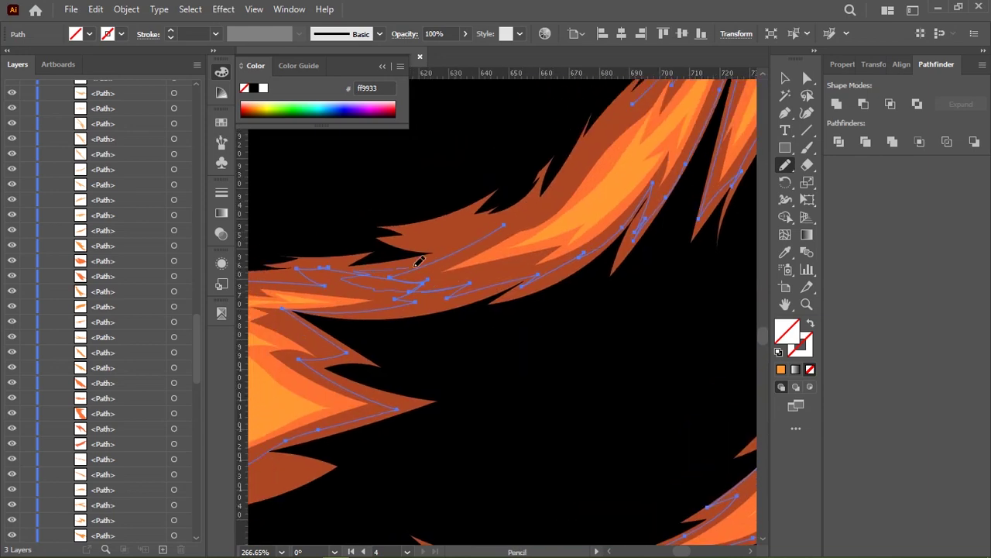
scroll(549, 200, "down", 3)
scroll(547, 245, "down", 2)
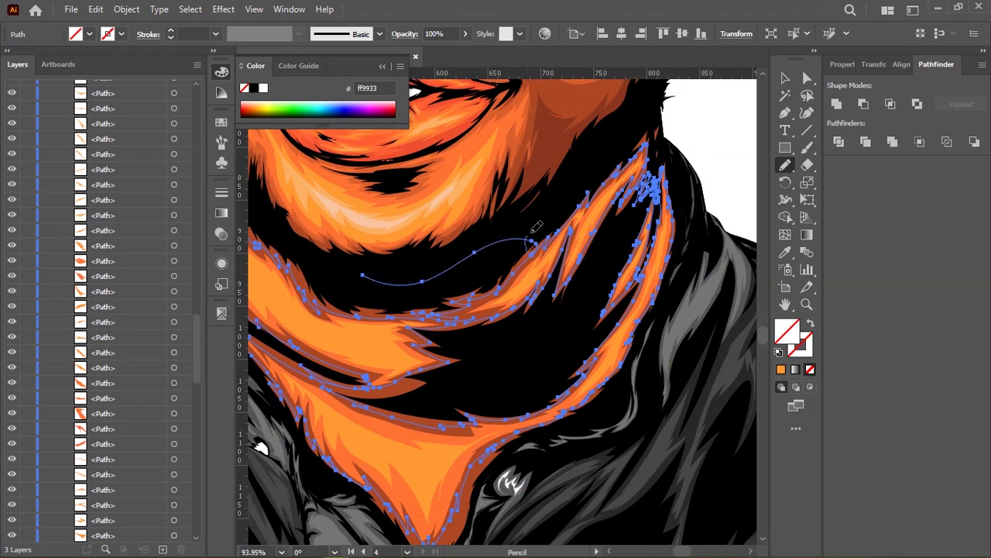
scroll(542, 263, "up", 3)
scroll(504, 233, "up", 2)
scroll(492, 116, "up", 3)
scroll(566, 132, "down", 2)
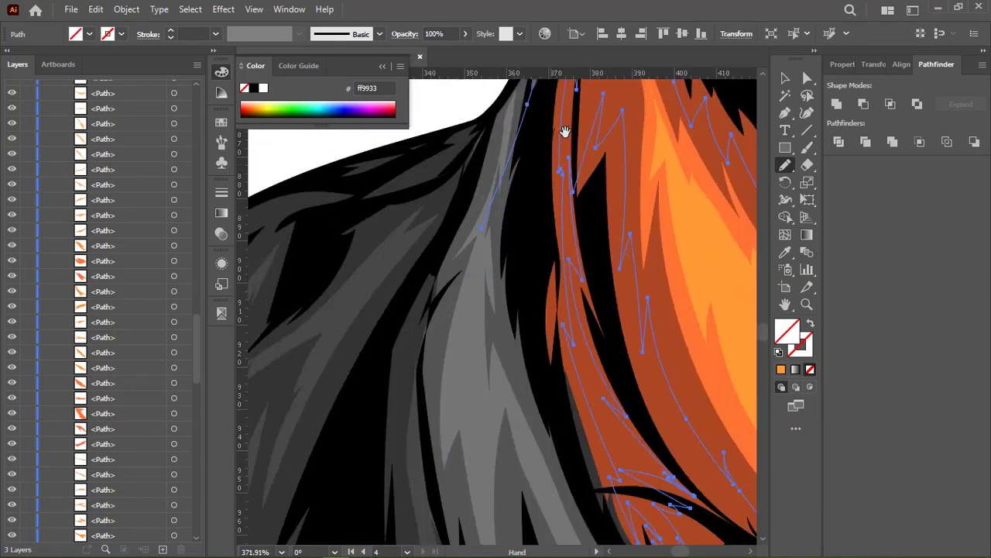
scroll(586, 335, "down", 2)
scroll(586, 334, "down", 3)
scroll(480, 255, "up", 3)
scroll(560, 189, "up", 1)
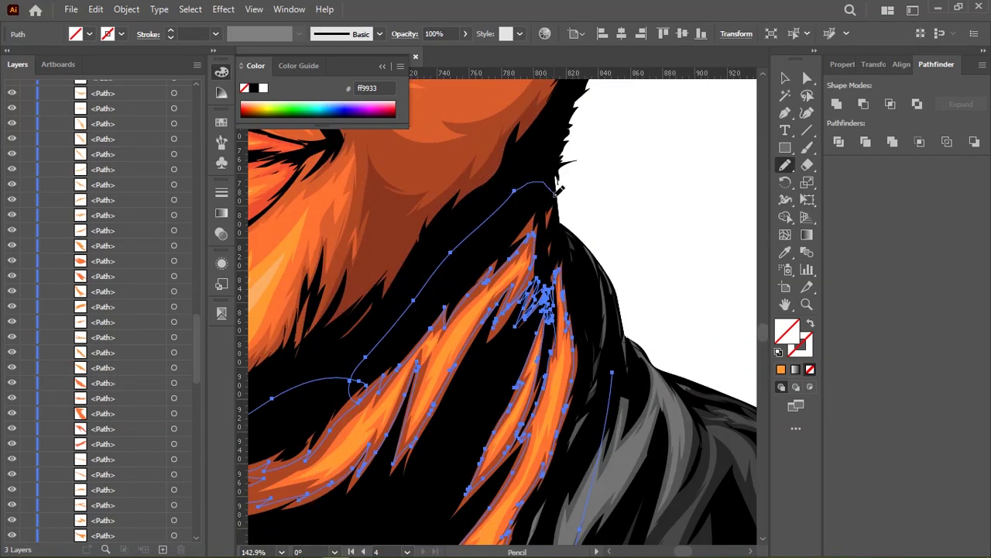
scroll(560, 189, "down", 3)
Fill the traced neck outline with dark brown #8c361f, then deselect it
scroll(543, 310, "down", 2)
key("i")
left_click(589, 278)
scroll(595, 279, "down", 2)
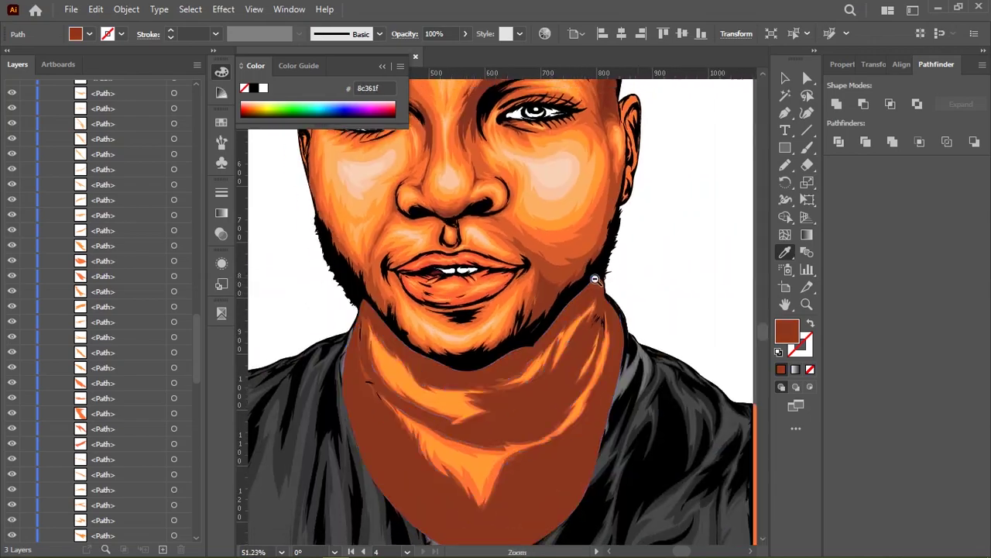
scroll(595, 279, "down", 2)
scroll(542, 256, "up", 5)
scroll(511, 240, "up", 1)
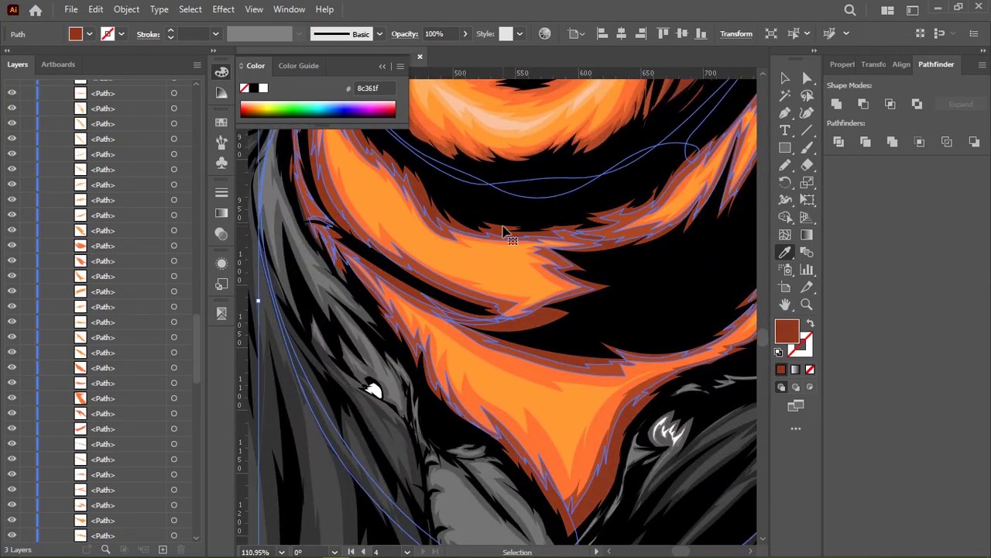
scroll(503, 233, "down", 3)
key("ctrl+shift+a")
scroll(653, 245, "down", 1)
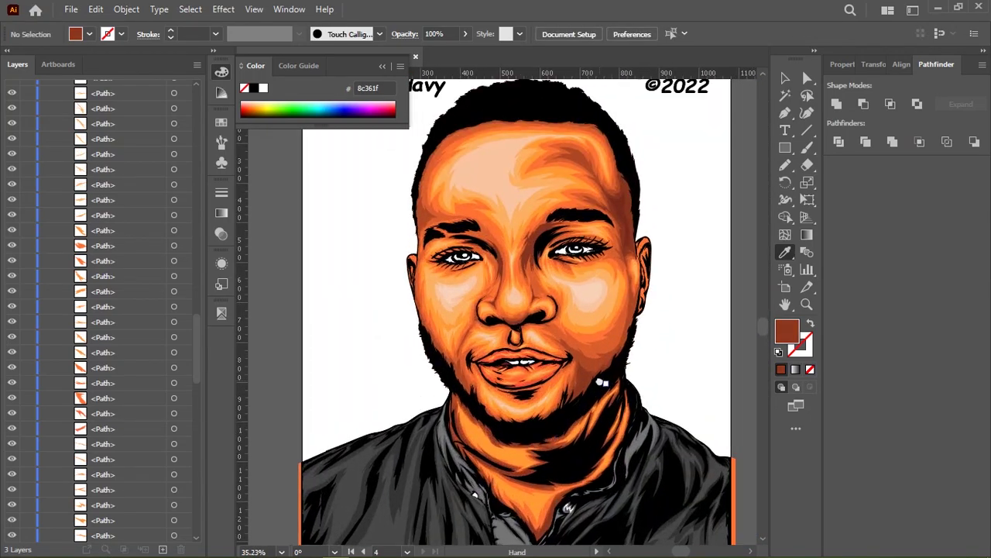
mouse_move(653, 244)
left_mouse_down()
mouse_move(652, 280)
mouse_move(655, 271)
left_mouse_up()
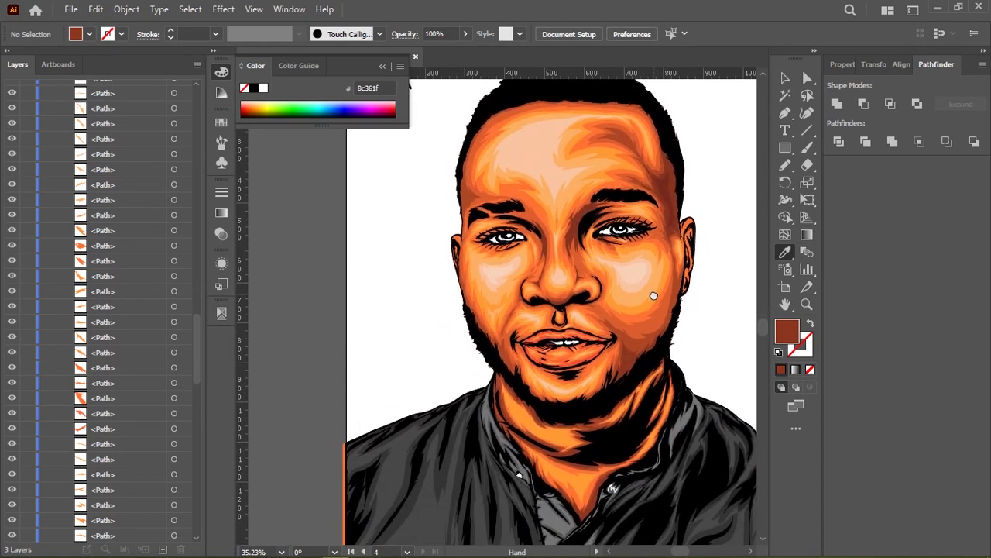
scroll(516, 228, "up", 4)
scroll(456, 310, "up", 2)
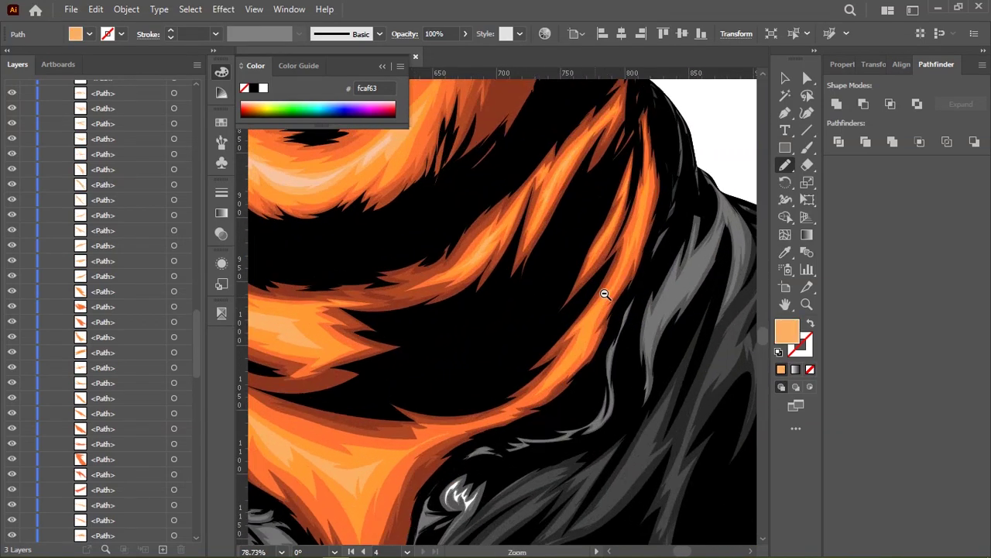
Draw a pale orange fcaf63 highlight strand over the right ear's orange streaks
left_click_drag(542, 168, 487, 271)
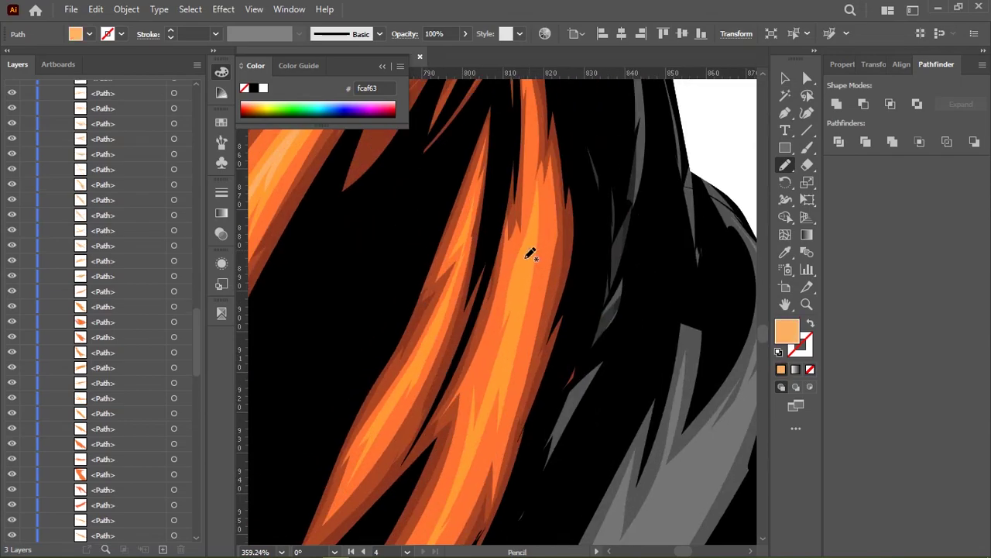
scroll(540, 225, "down", 5)
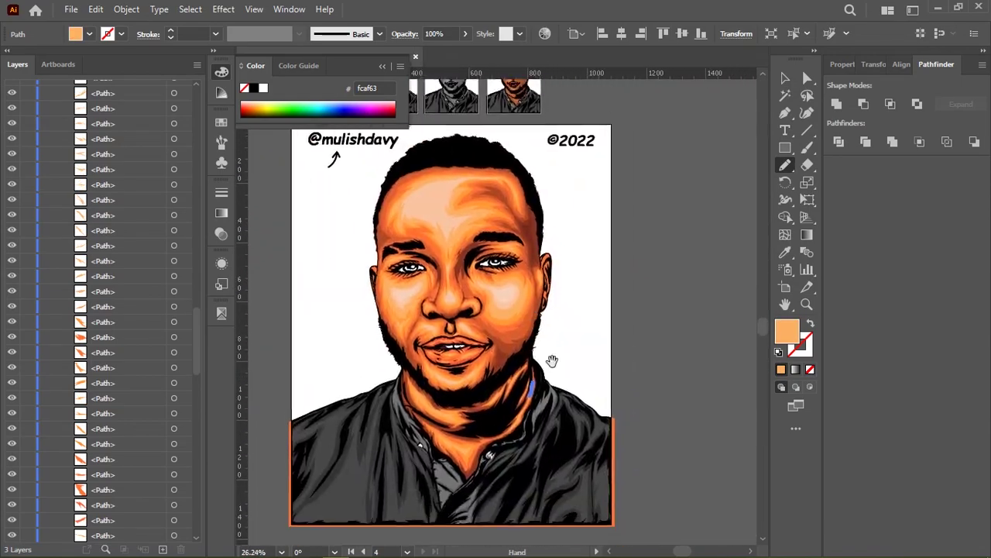
scroll(628, 336, "up", 3)
scroll(627, 336, "up", 5)
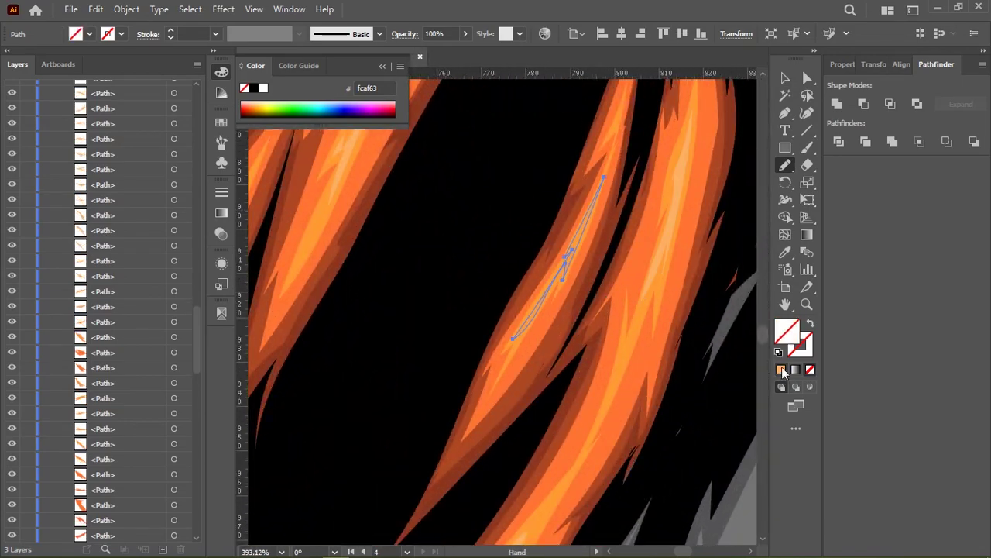
scroll(572, 269, "down", 3)
scroll(573, 248, "down", 2)
scroll(559, 280, "up", 2)
scroll(559, 280, "up", 3)
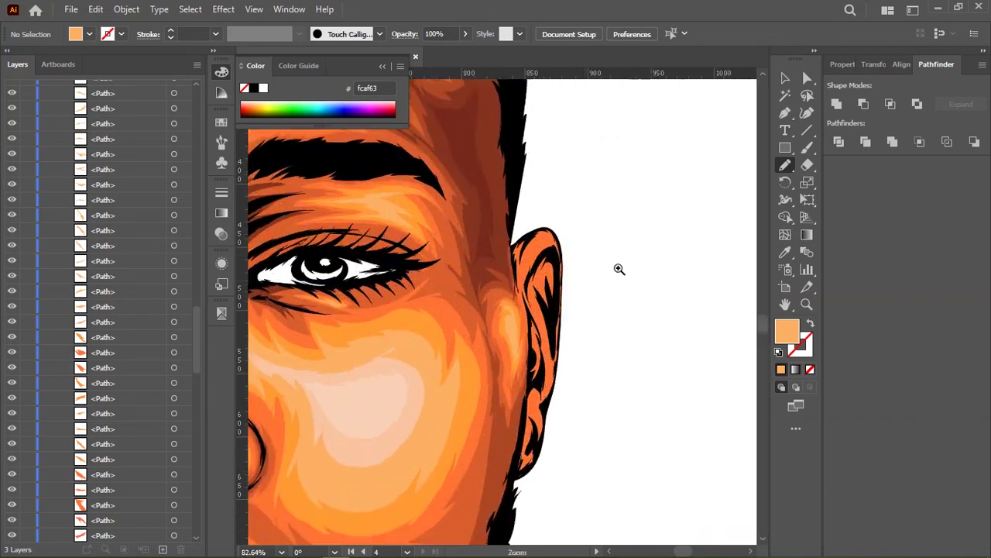
scroll(619, 270, "up", 3)
Add another fcaf63 highlight strand near the top of the right ear
left_click_drag(612, 162, 614, 164)
scroll(614, 164, "up", 3)
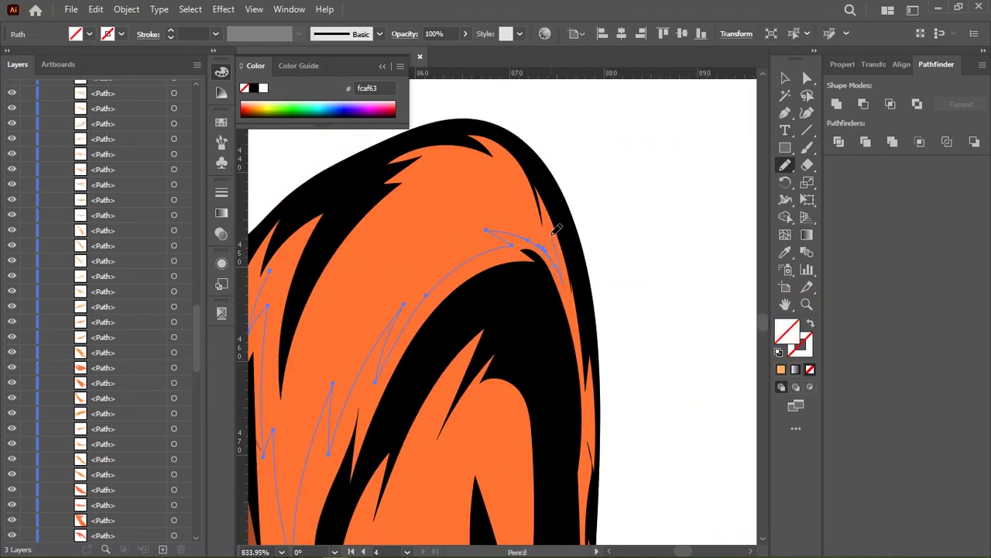
scroll(352, 263, "down", 3)
scroll(412, 313, "left", 3)
scroll(458, 271, "left", 2)
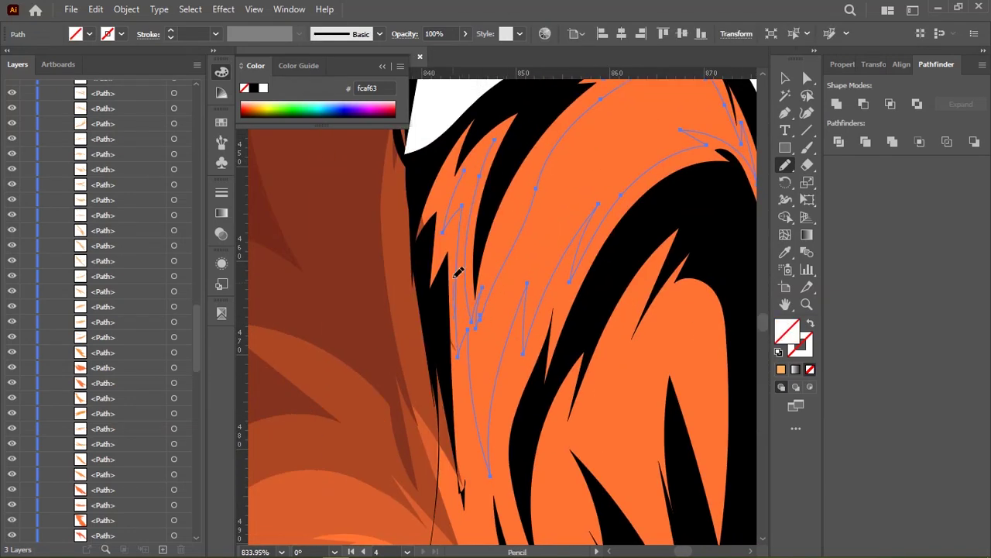
scroll(434, 224, "up", 2)
scroll(457, 218, "up", 2)
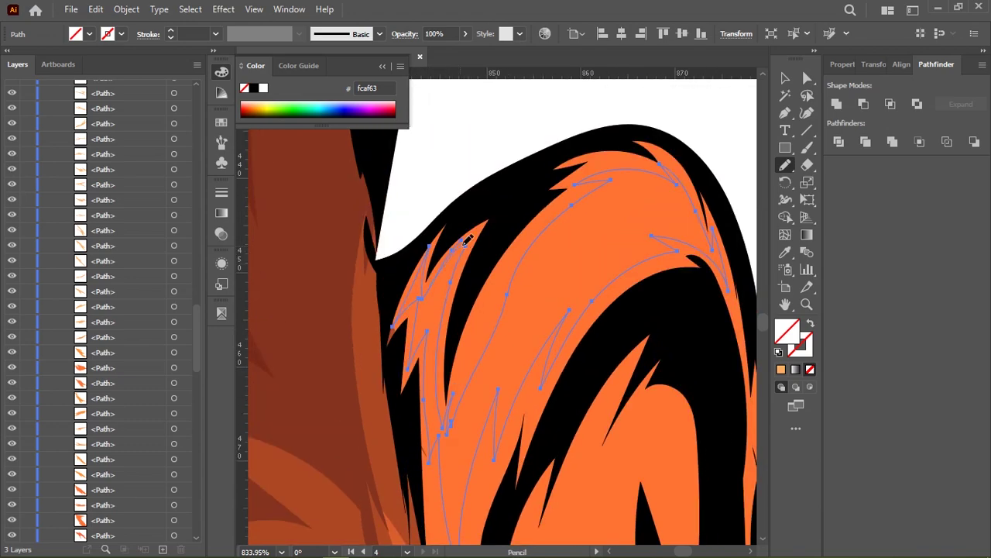
scroll(458, 218, "up", 2)
Sample the brighter orange ff9933 from the artwork with the Eyedropper
scroll(607, 221, "down", 5)
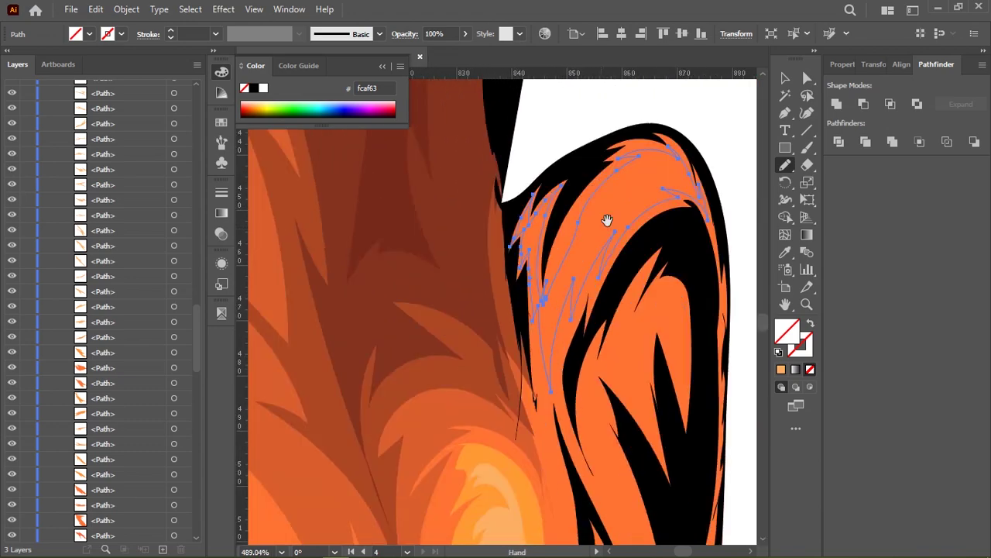
key("i")
left_click(619, 233)
scroll(609, 261, "up", 2)
scroll(524, 250, "up", 5)
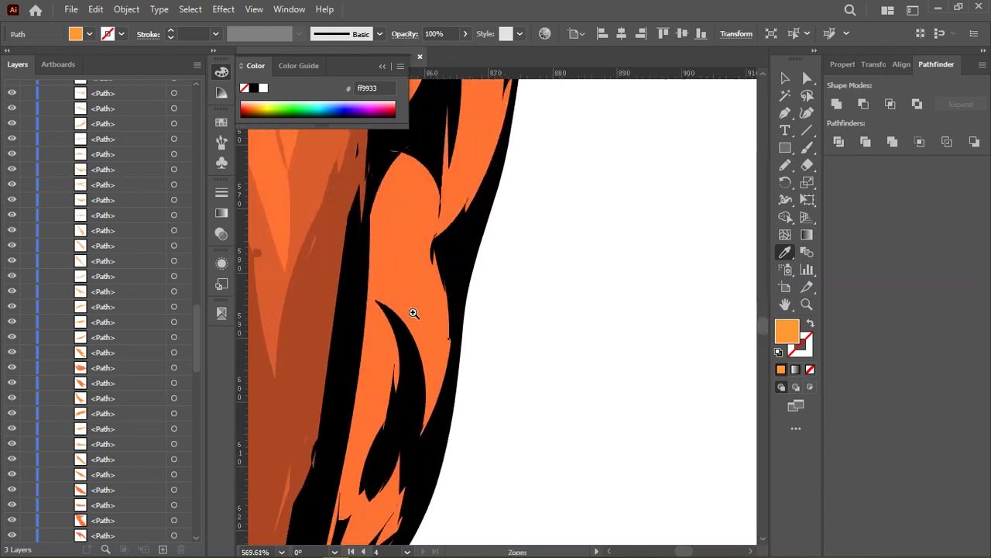
scroll(524, 162, "down", 2)
Pencil ff9933 highlight strands inside the right ear and along its lower edge
key("n")
left_click_drag(465, 273, 471, 189)
left_click_drag(442, 356, 473, 238)
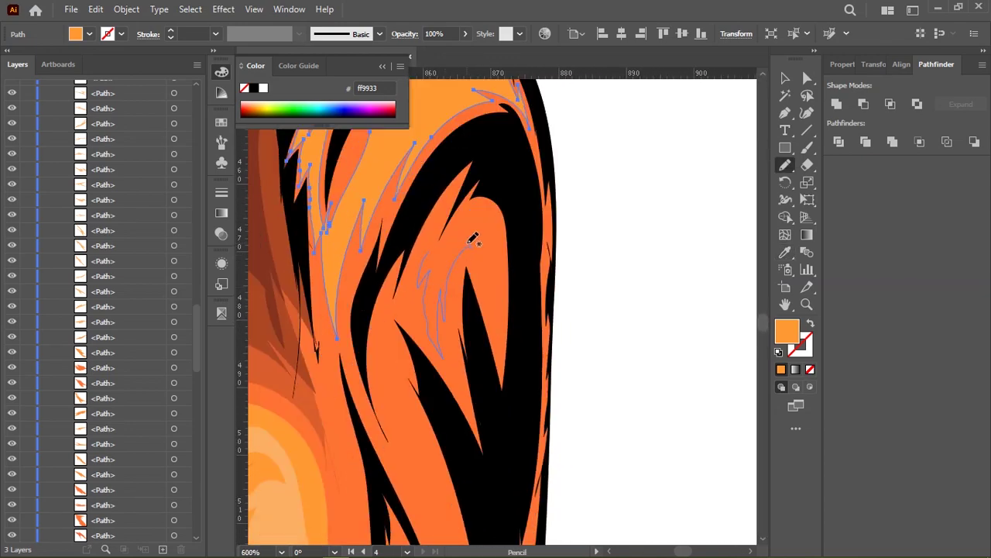
scroll(480, 333, "down", 5)
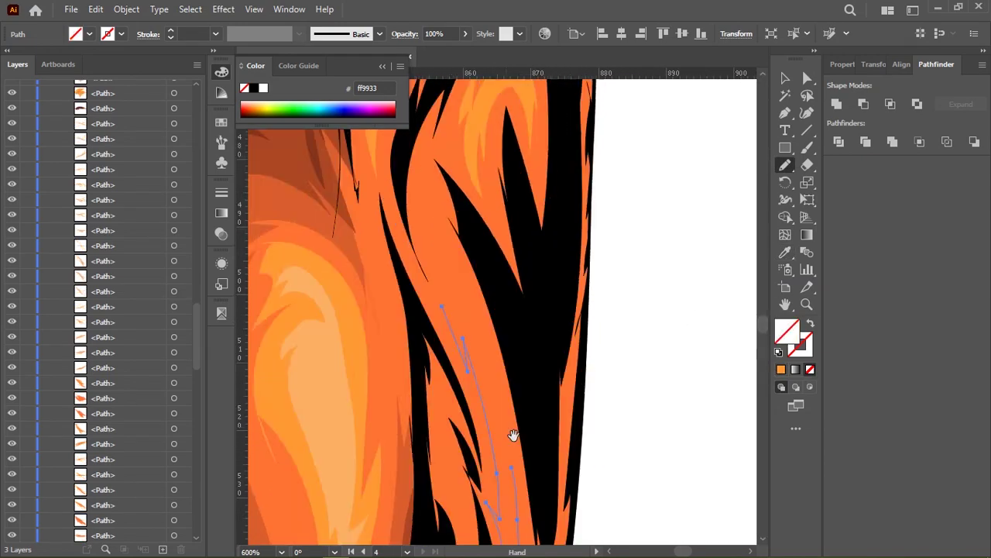
scroll(604, 303, "down", 3)
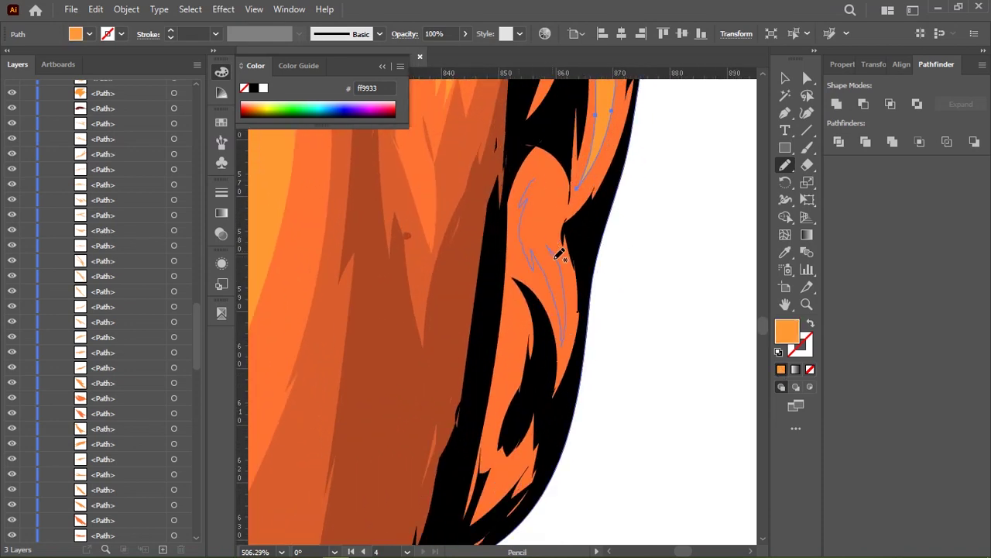
scroll(591, 233, "up", 3)
left_click_drag(481, 194, 478, 324)
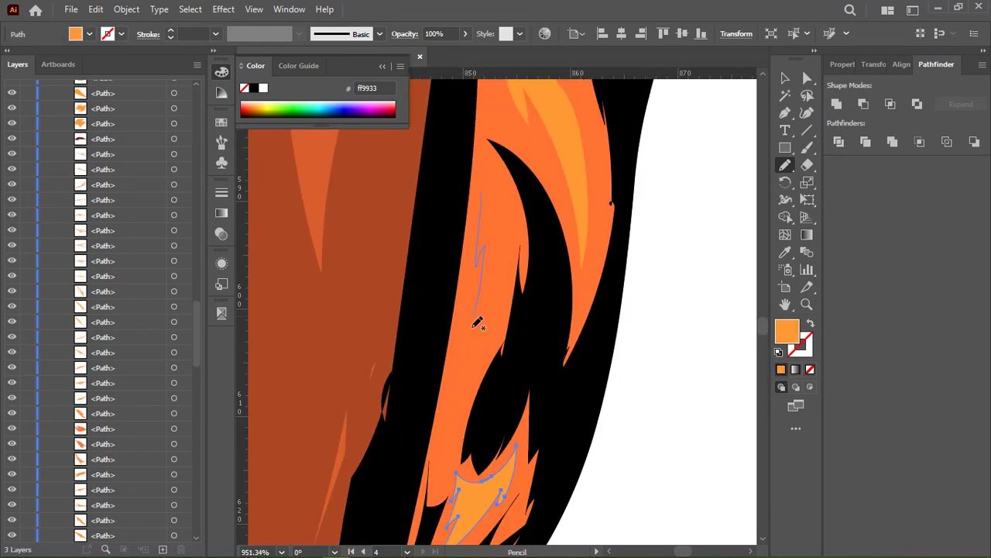
Add a thin ff9933 highlight along the right ear's outer edge
scroll(492, 151, "down", 3)
scroll(451, 324, "up", 2)
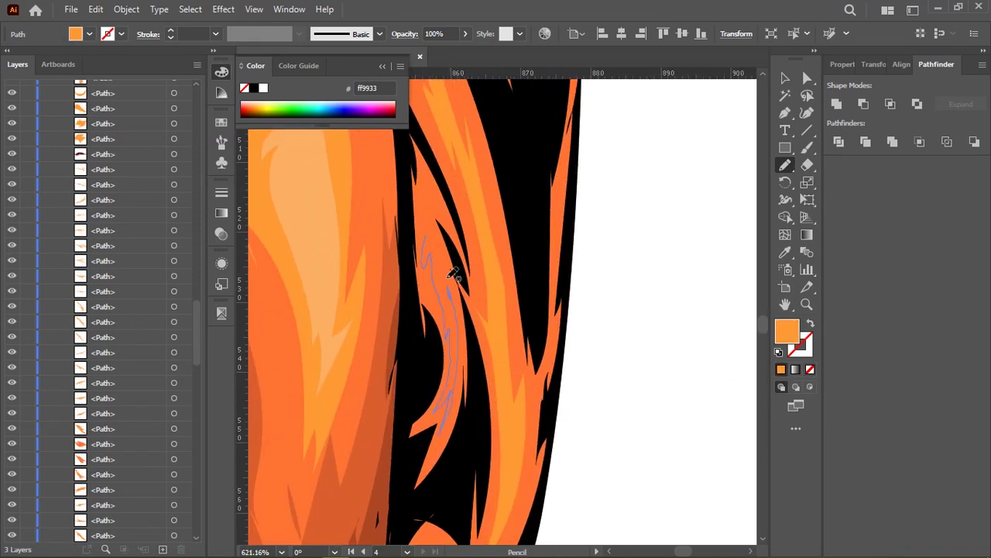
scroll(486, 234, "down", 3)
scroll(480, 322, "up", 5)
left_click_drag(486, 252, 457, 377)
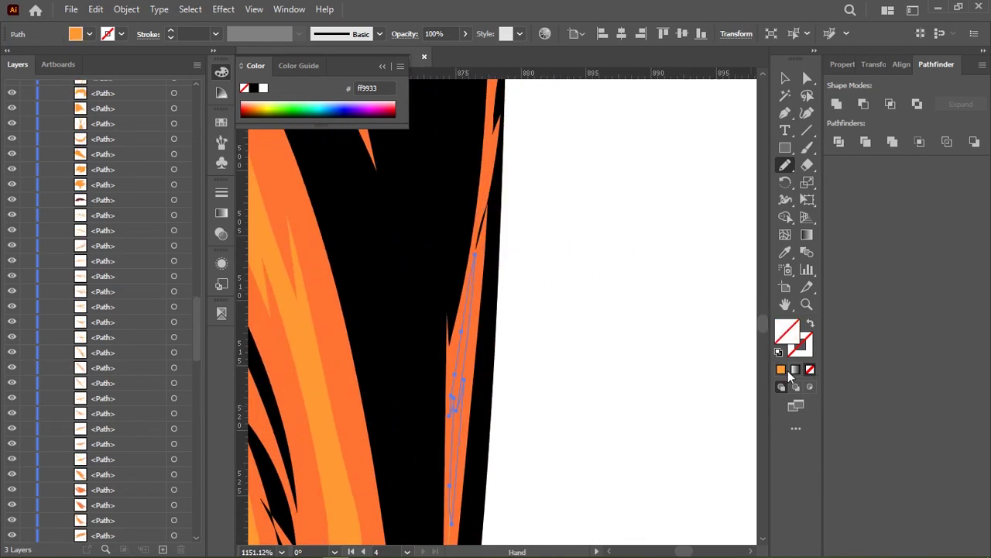
scroll(572, 220, "down", 10)
scroll(418, 255, "up", 10)
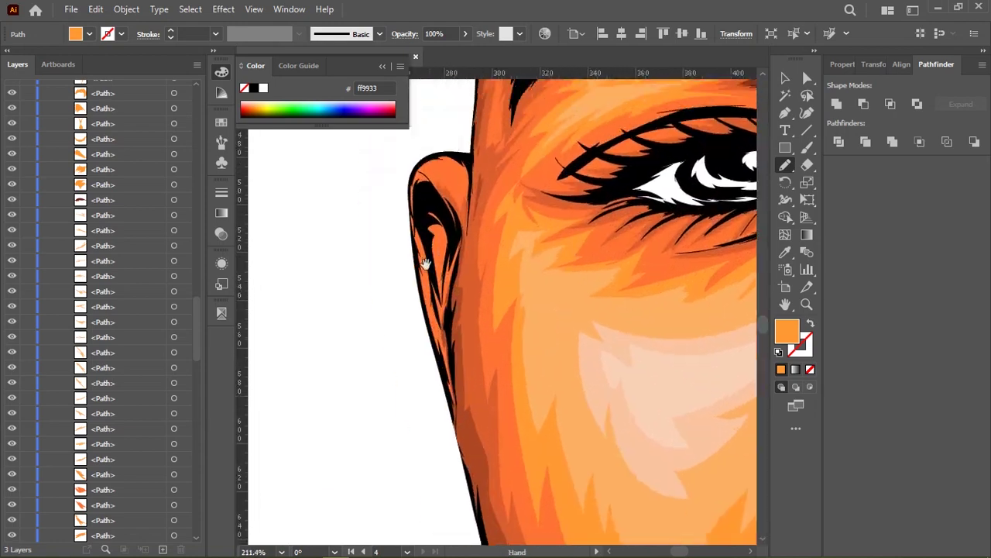
Bring the left ear's outer edge into view for more highlight strands
left_click_drag(463, 216, 432, 299)
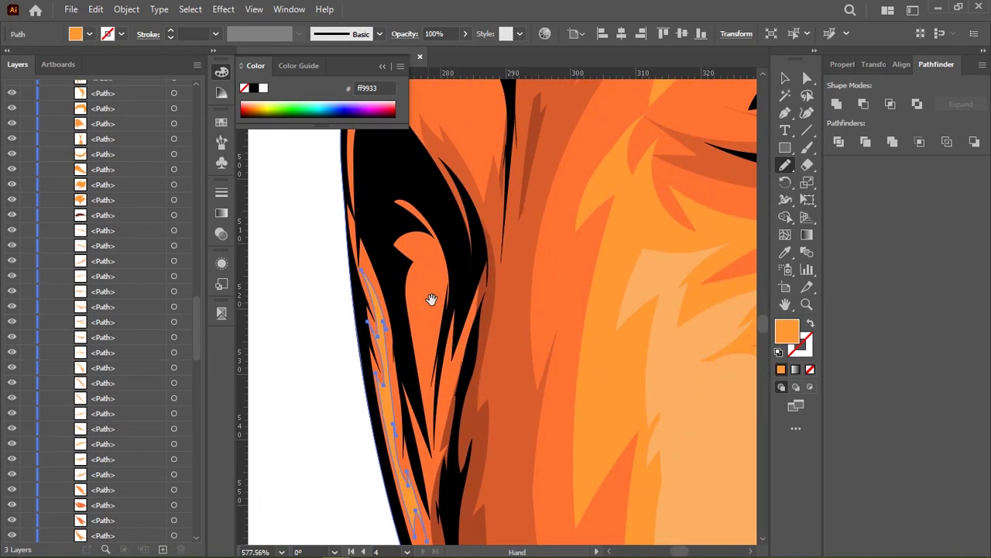
scroll(444, 270, "up", 1)
scroll(395, 275, "up", 4)
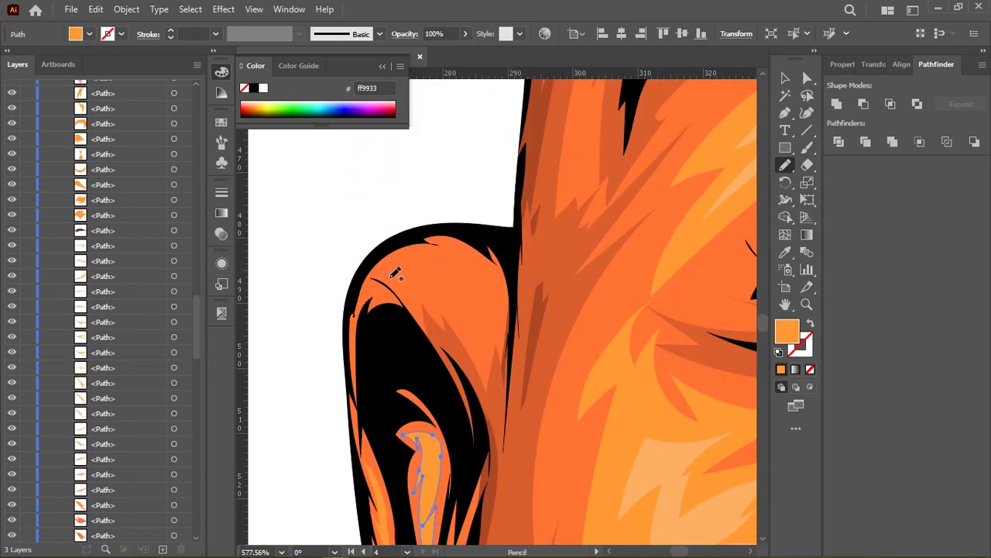
scroll(504, 282, "down", 3)
scroll(500, 211, "up", 5)
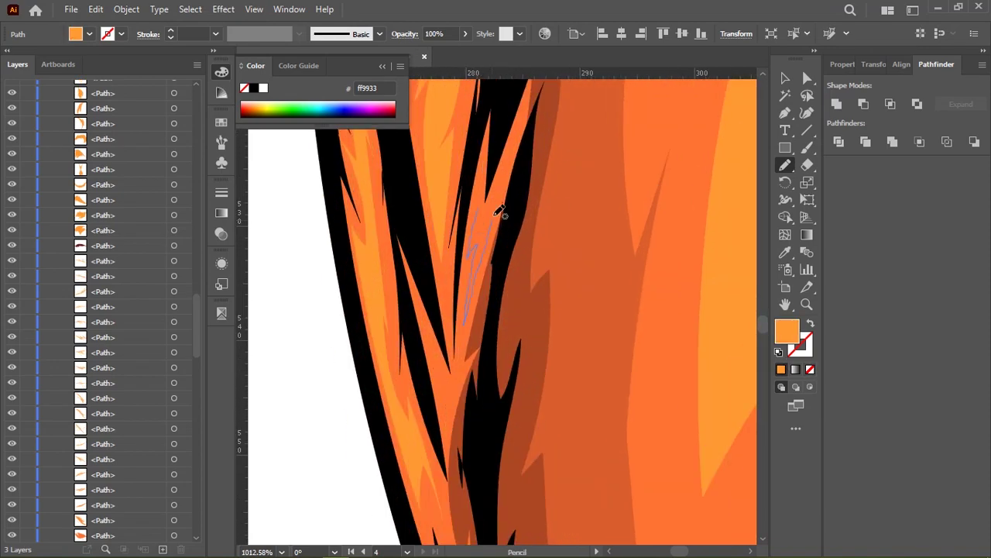
scroll(510, 213, "down", 2)
scroll(348, 325, "down", 3)
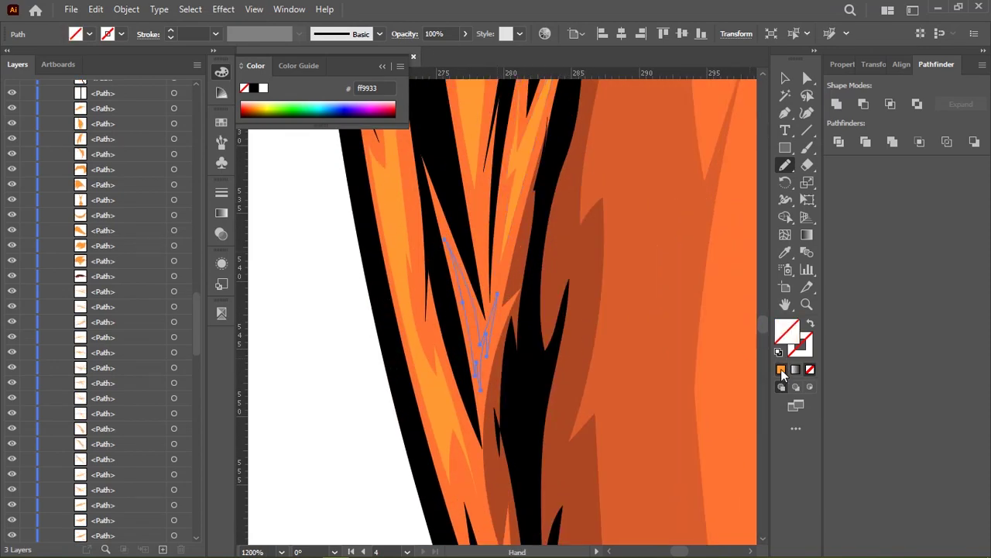
scroll(517, 286, "down", 5)
scroll(566, 257, "up", 2)
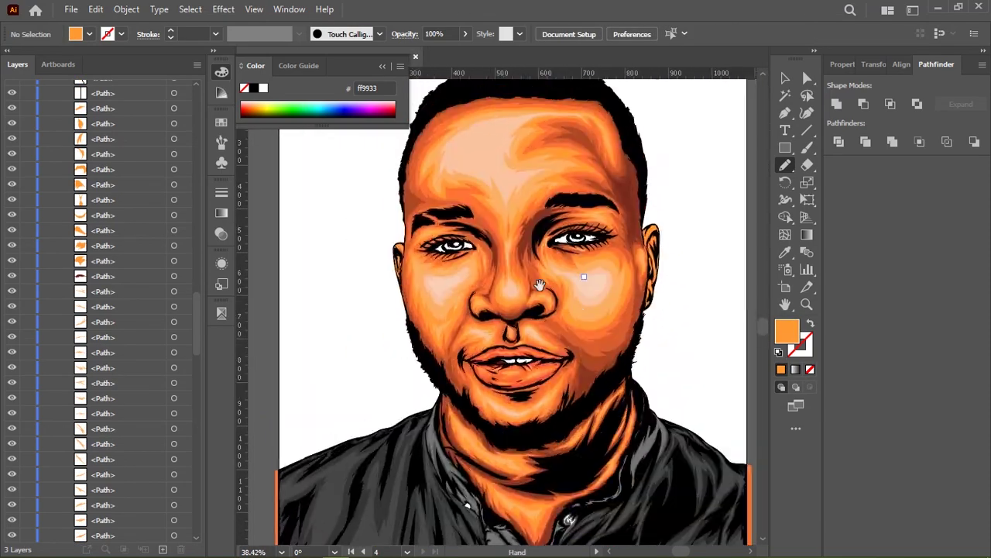
Zoom out to review the ear highlights across the whole portrait
mouse_move(566, 256)
left_mouse_down()
mouse_move(597, 310)
mouse_move(606, 279)
mouse_move(516, 209)
mouse_move(555, 296)
left_mouse_up()
scroll(512, 286, "up", 3)
scroll(452, 200, "up", 4)
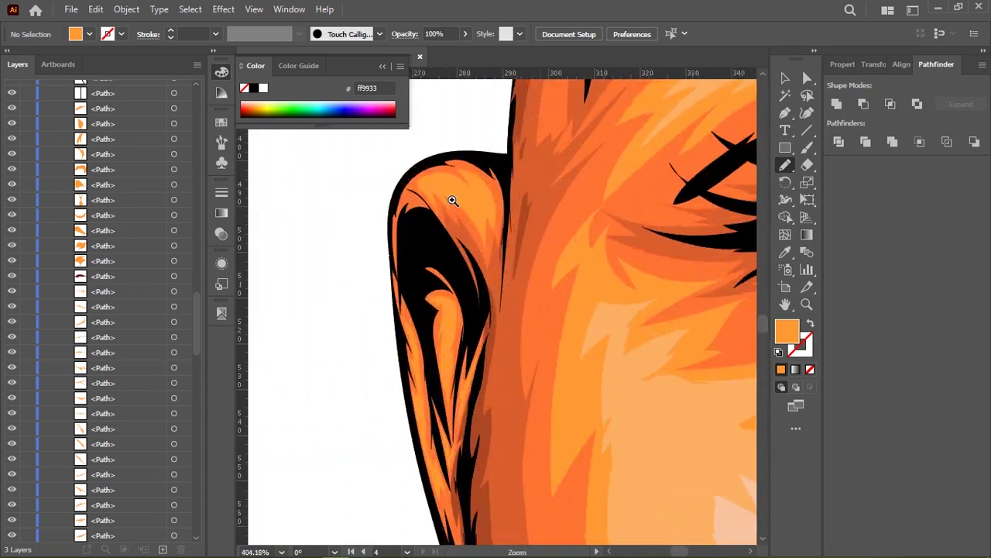
scroll(511, 224, "up", 2)
Draw two pale fcaf63 highlight strands inside the ear
left_click_drag(511, 224, 478, 175)
scroll(479, 176, "down", 2)
scroll(615, 299, "up", 4)
left_click_drag(452, 214, 457, 242)
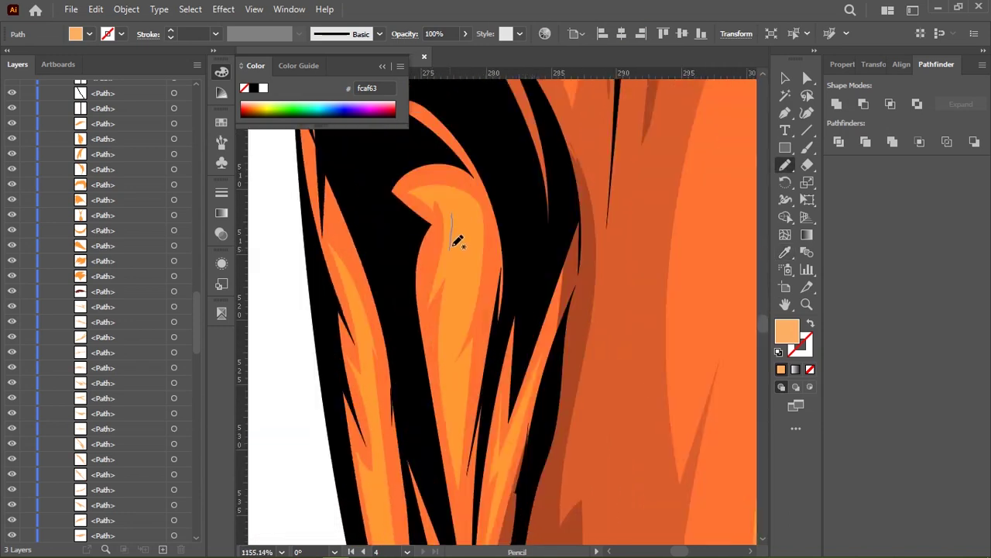
scroll(474, 217, "down", 3)
scroll(553, 287, "up", 2)
Add more fcaf63 highlights along the ear strands, including a tiny stroke
left_click_drag(557, 275, 544, 370)
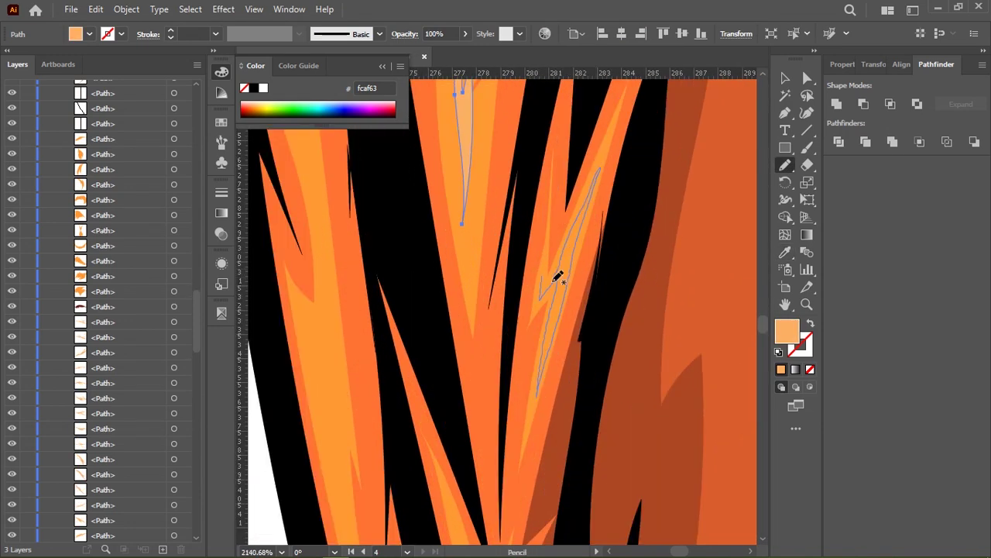
scroll(545, 277, "down", 5)
scroll(542, 237, "up", 6)
left_click_drag(460, 175, 497, 324)
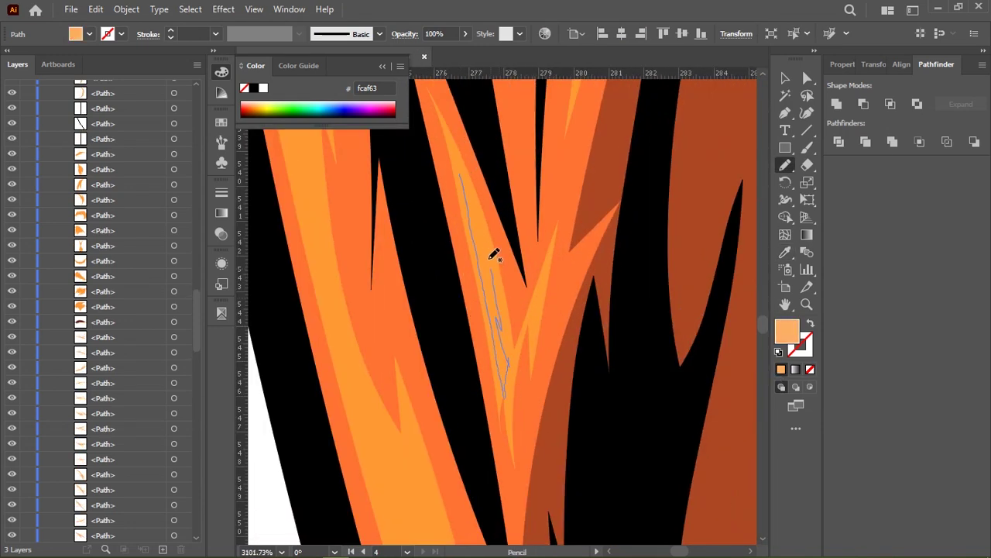
scroll(569, 287, "up", 4)
left_click_drag(581, 174, 550, 395)
scroll(588, 282, "down", 6)
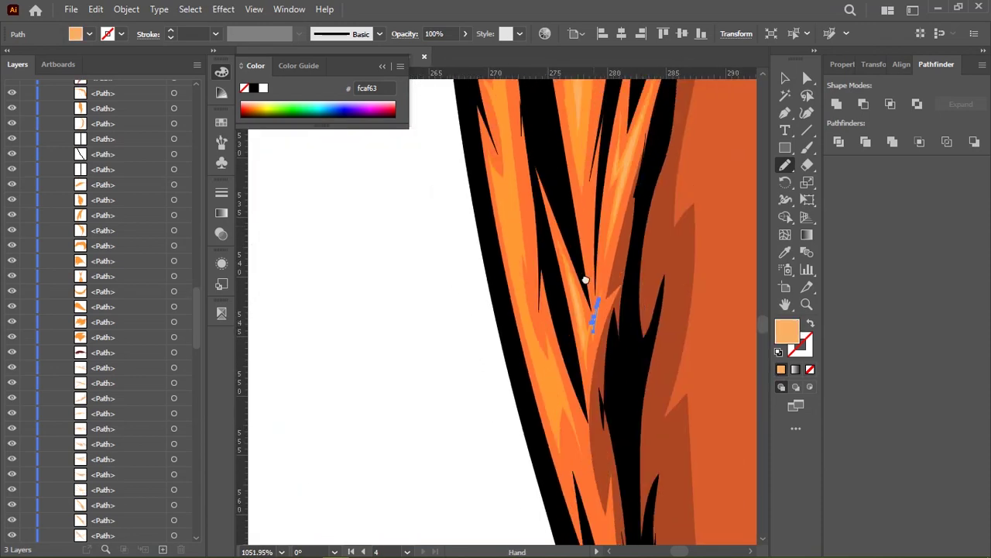
scroll(630, 332, "up", 2)
scroll(630, 332, "up", 1)
Draw fcaf63 highlights along the ear's outer edge and the strand beside it
left_click_drag(503, 240, 565, 405)
scroll(518, 254, "down", 3)
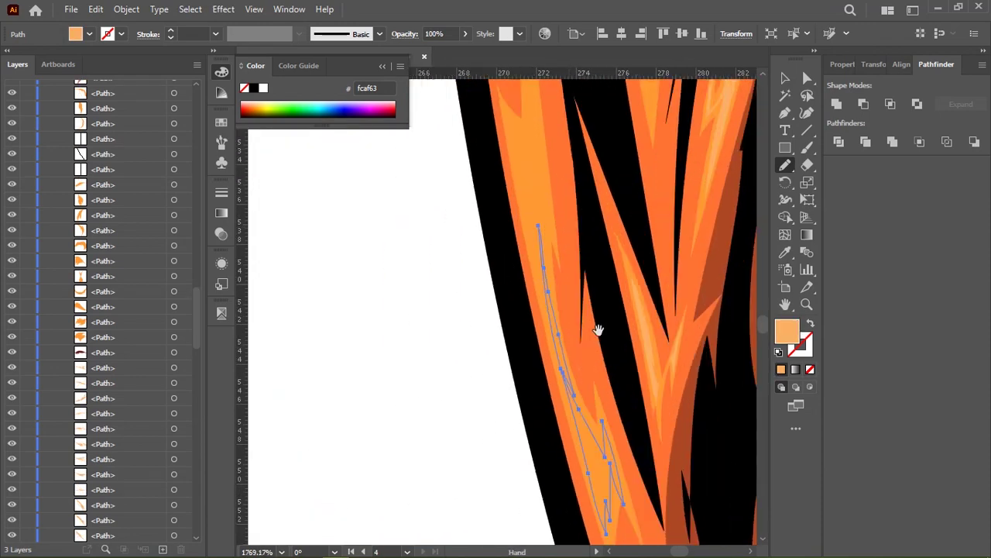
left_click_drag(484, 285, 518, 416)
scroll(502, 362, "up", 3)
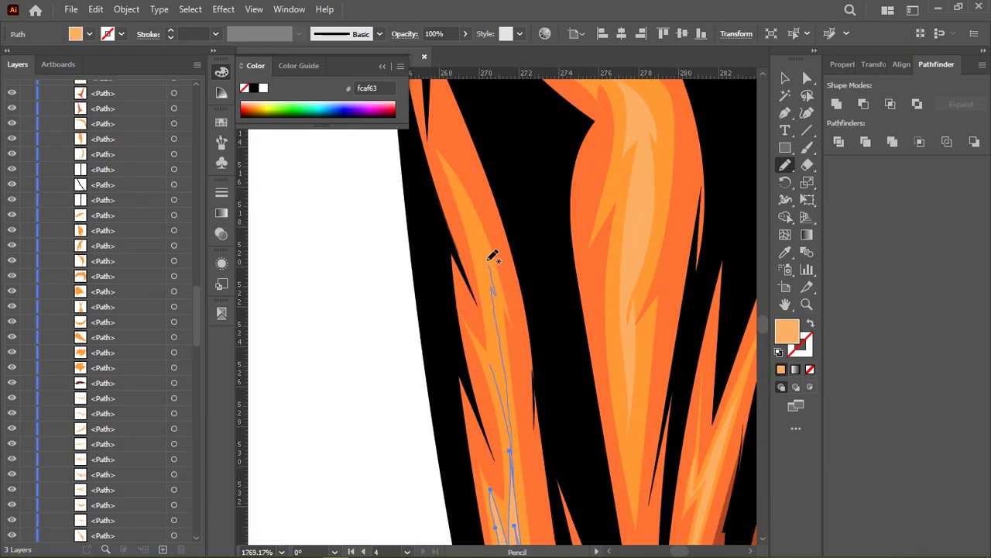
scroll(657, 283, "down", 3)
scroll(657, 284, "down", 5)
scroll(504, 284, "up", 5)
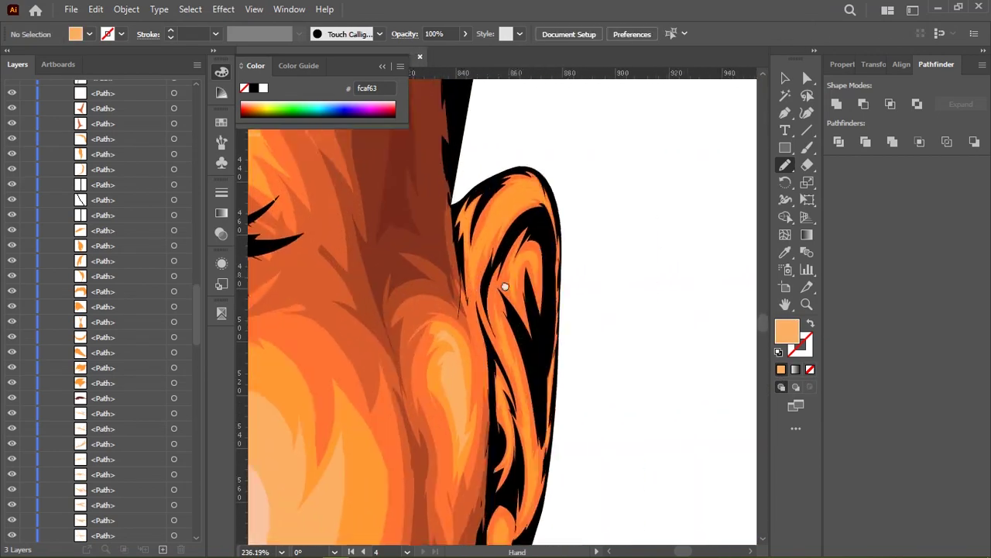
scroll(504, 284, "up", 2)
Draw short, curved fcaf63 highlight strands inside the right ear's curve
mouse_move(510, 201)
left_mouse_down()
mouse_move(435, 306)
mouse_move(536, 183)
left_mouse_up()
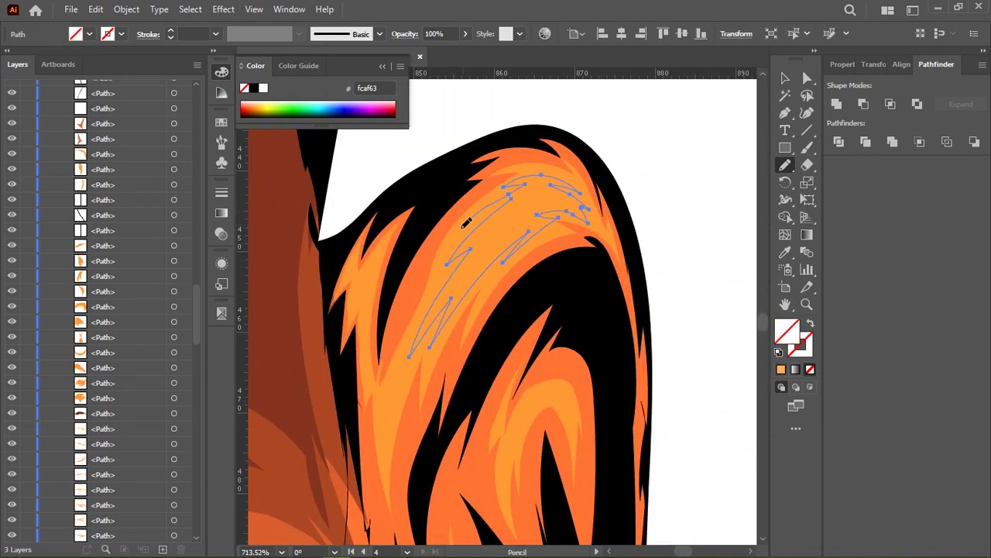
scroll(520, 175, "up", 3)
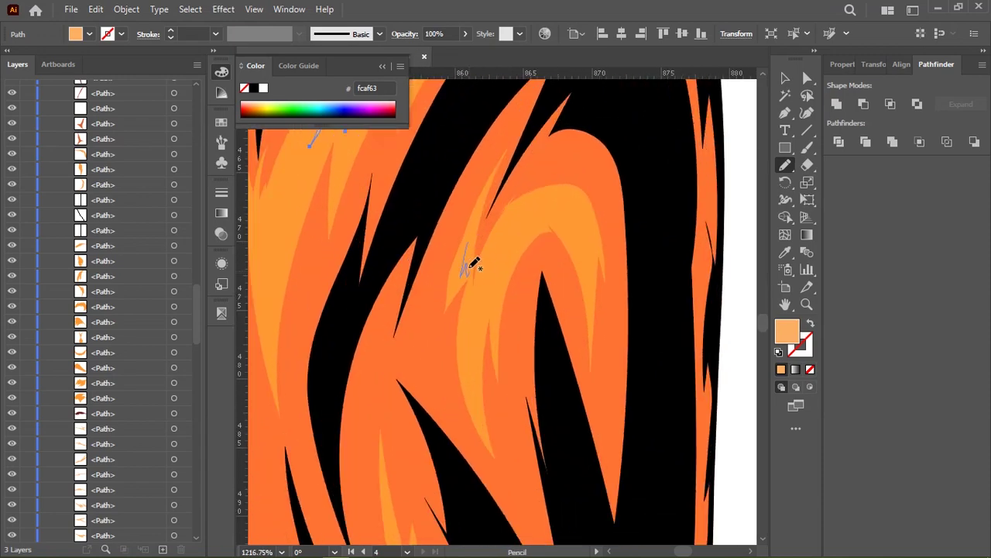
left_click_drag(471, 265, 465, 271)
scroll(525, 209, "down", 1)
scroll(525, 209, "up", 2)
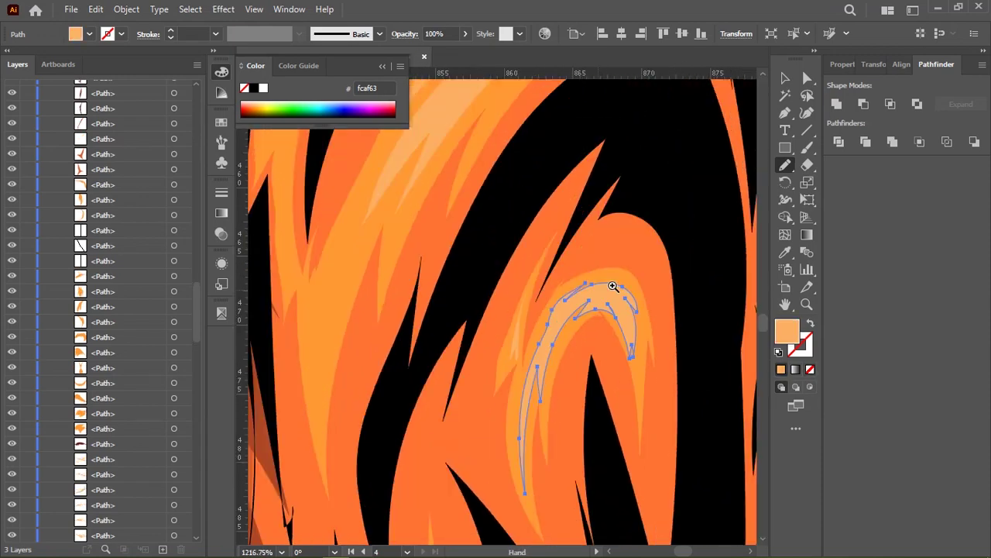
scroll(525, 209, "left", 3)
left_click_drag(523, 213, 488, 317)
left_click_drag(534, 196, 542, 194)
scroll(558, 224, "up", 1)
scroll(557, 225, "right", 1)
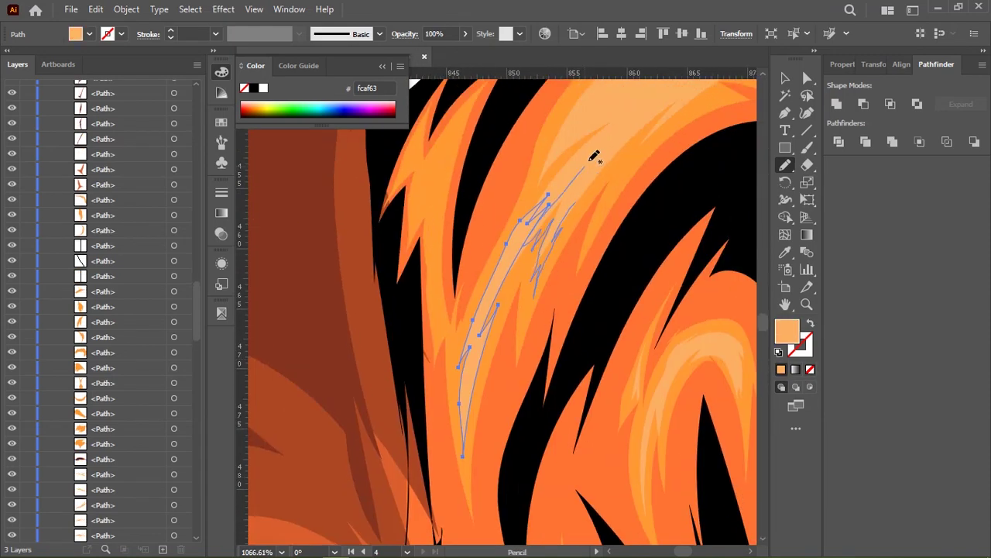
Add a long fcaf63 highlight strand along the ear plus two more strokes
left_click_drag(594, 156, 597, 154)
scroll(420, 274, "up", 2)
left_click_drag(428, 287, 428, 288)
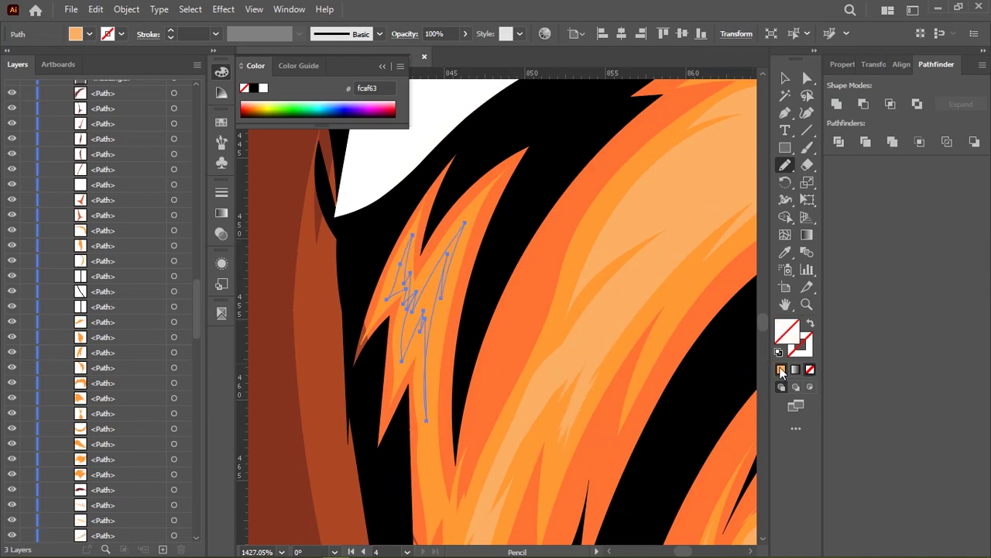
scroll(427, 289, "down", 5)
mouse_move(410, 172)
left_mouse_down()
mouse_move(422, 294)
mouse_move(466, 319)
left_mouse_up()
scroll(442, 333, "down", 5)
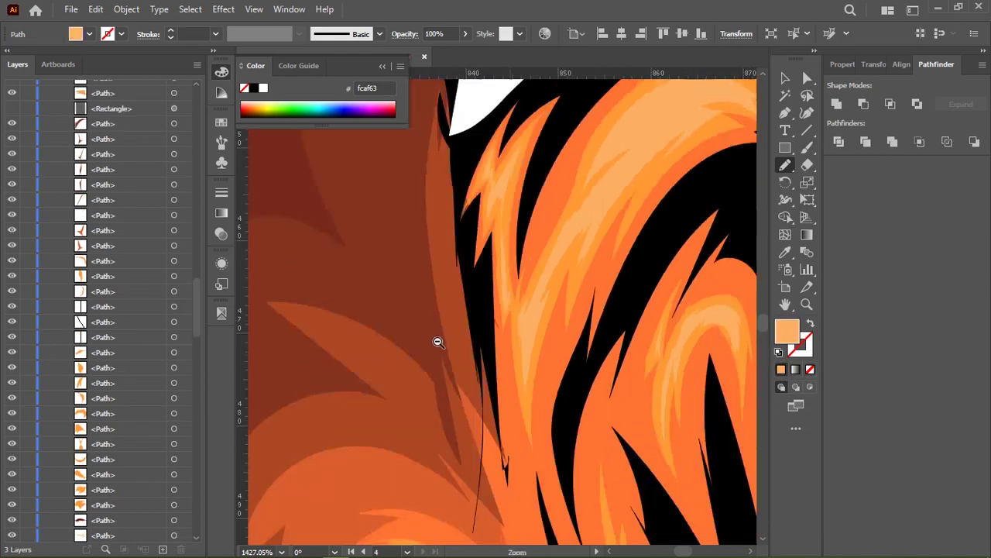
scroll(438, 341, "down", 3)
scroll(553, 239, "up", 3)
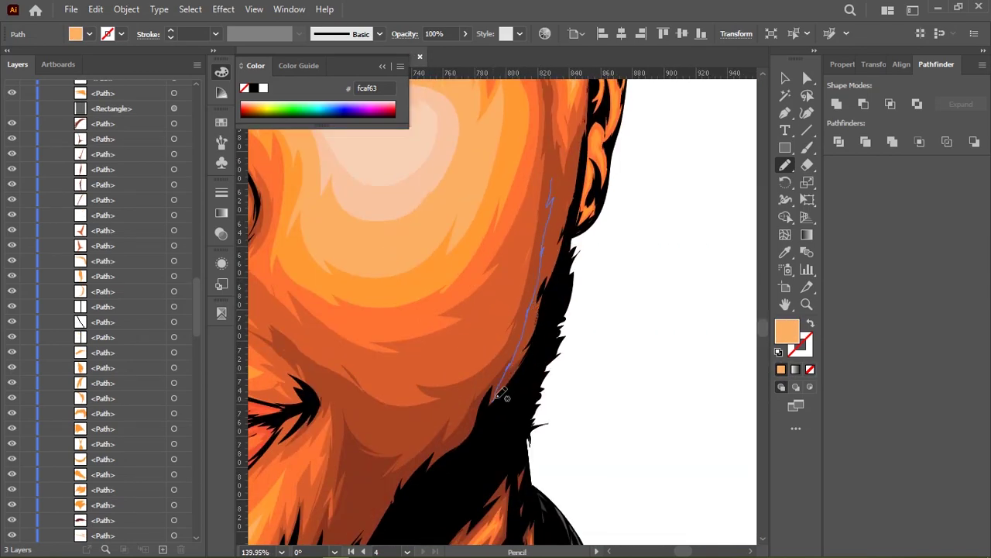
Draw a new strand path along the jaw edge
left_click_drag(499, 395, 488, 410)
scroll(558, 233, "up", 2)
scroll(592, 219, "up", 1)
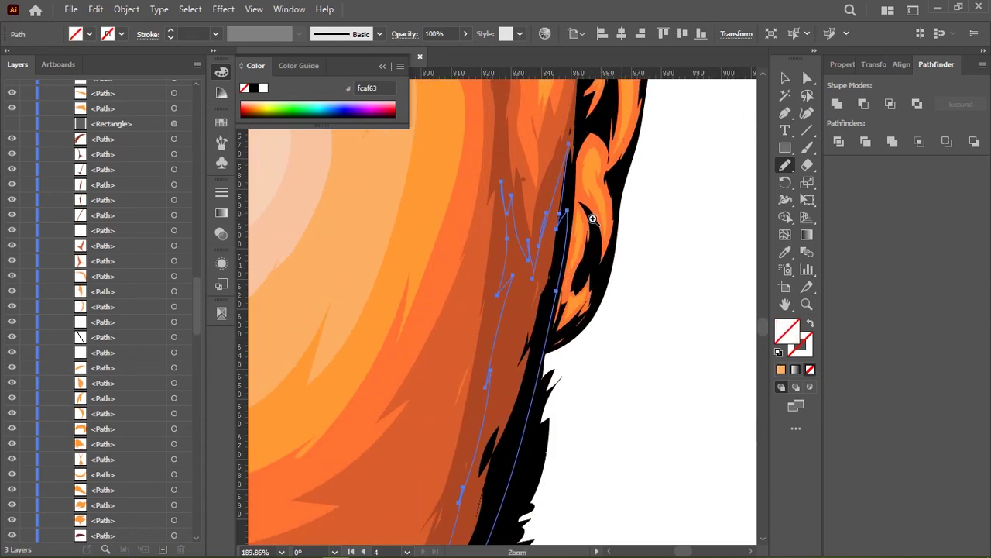
scroll(512, 215, "down", 4)
Select the dark jaw-edge path and send it two levels backward with Ctrl+[
key("v")
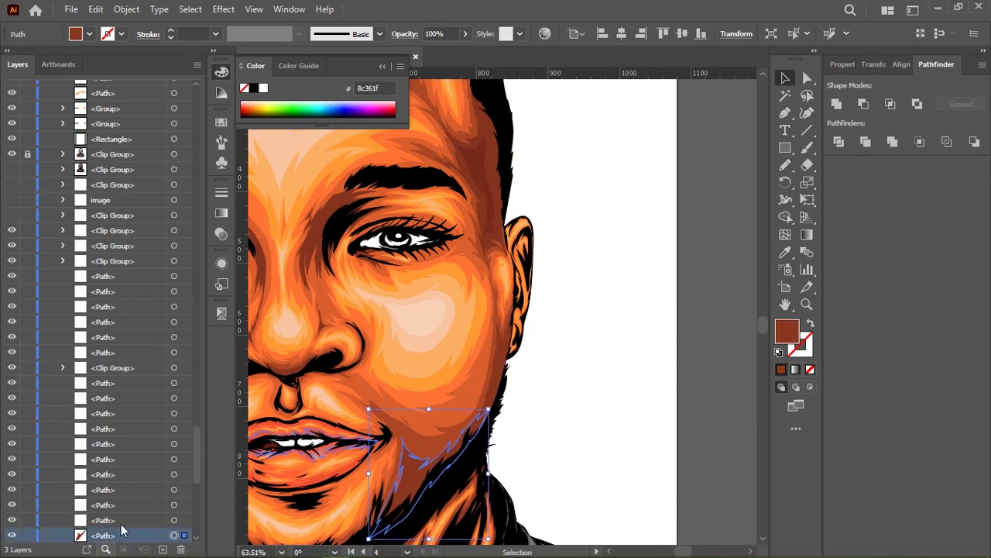
key("a")
left_click(499, 329)
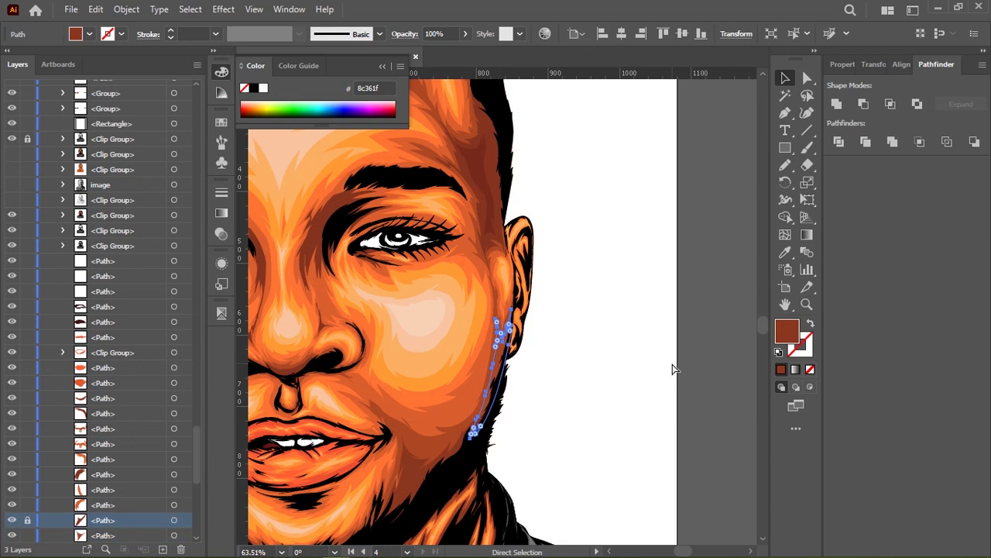
key("v")
left_click(580, 341)
scroll(580, 341, "up", 2)
scroll(542, 310, "down", 2)
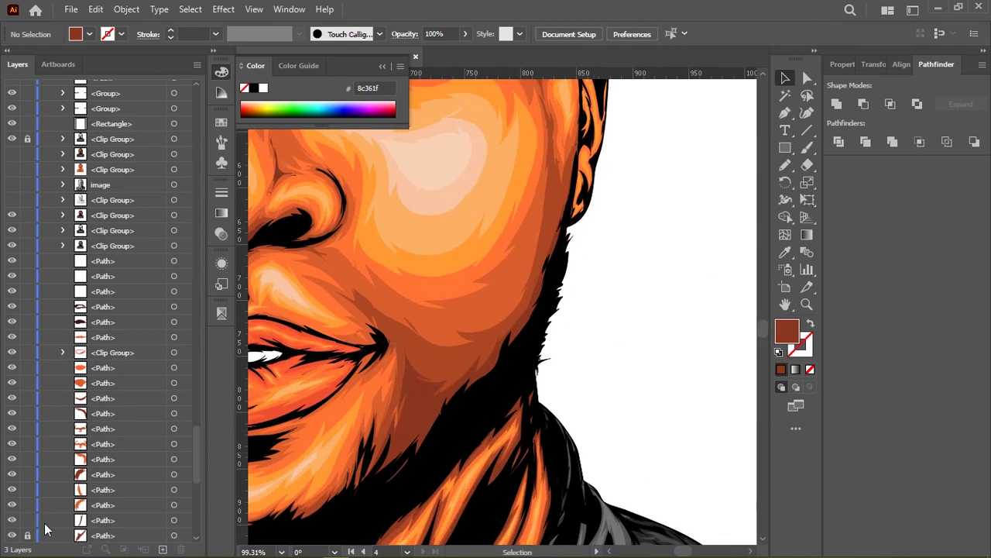
left_click(174, 520)
key("a")
scroll(463, 334, "up", 1)
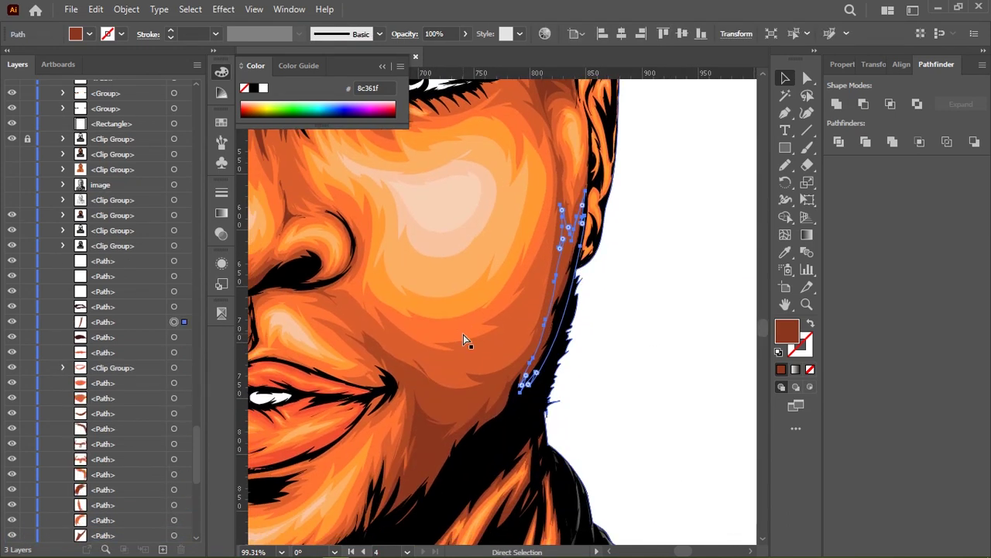
key("ctrl+bracketleft")
key("ctrl+bracketleft")
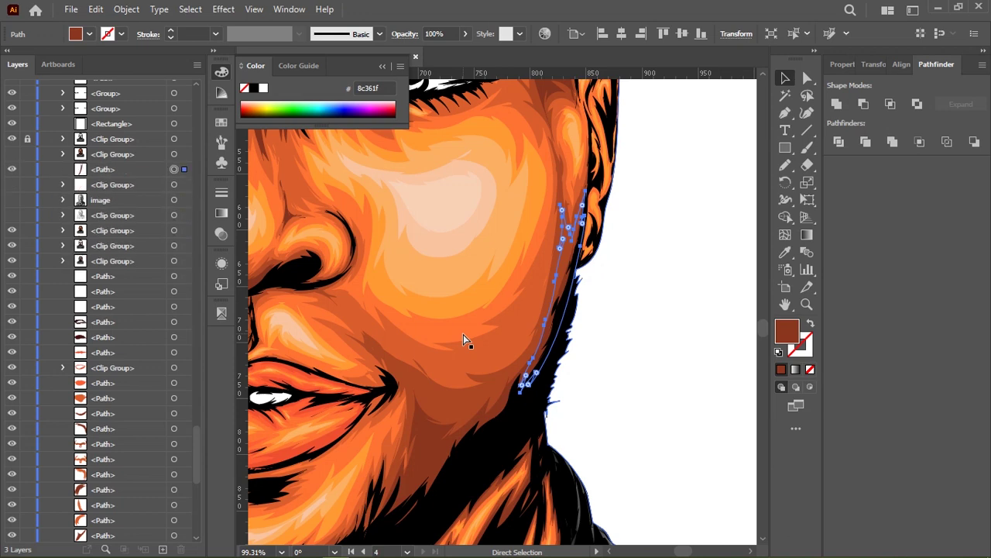
key("ctrl+bracketleft")
key("ctrl+bracketleft")
key("ctrl+bracketleft")
Merge the darker cheek shading shapes into one with Pathfinder Unite
left_click(463, 333, "ctrl")
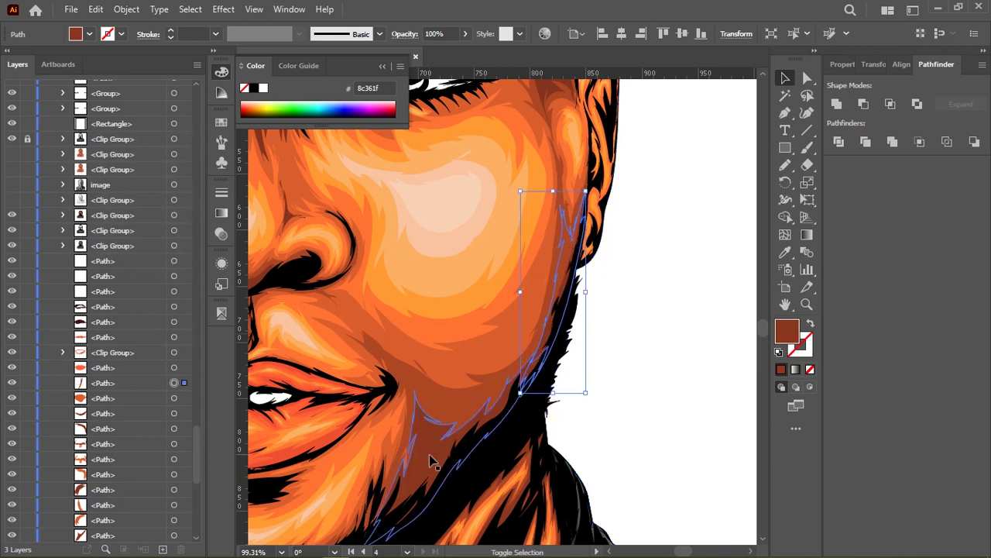
key("v")
left_click(535, 321)
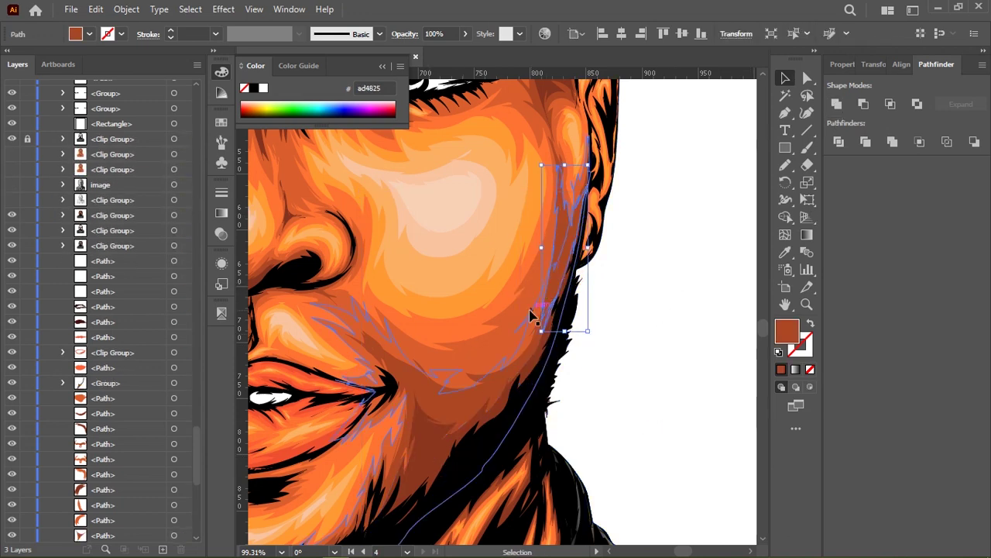
left_click(535, 328, "shift")
left_click(836, 105)
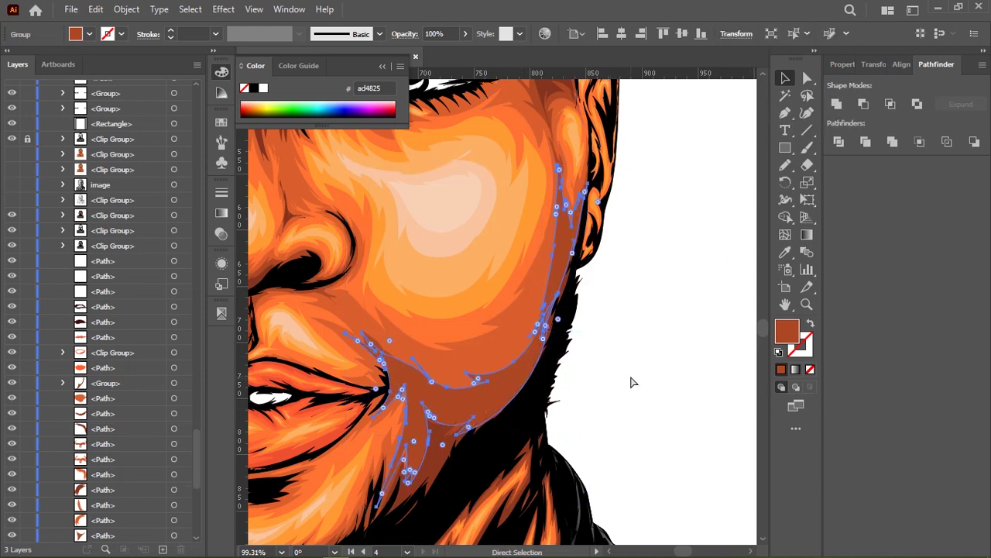
Unite the shapes around the jaw into one, then deselect to review
left_click(497, 332, "ctrl")
left_click(497, 332)
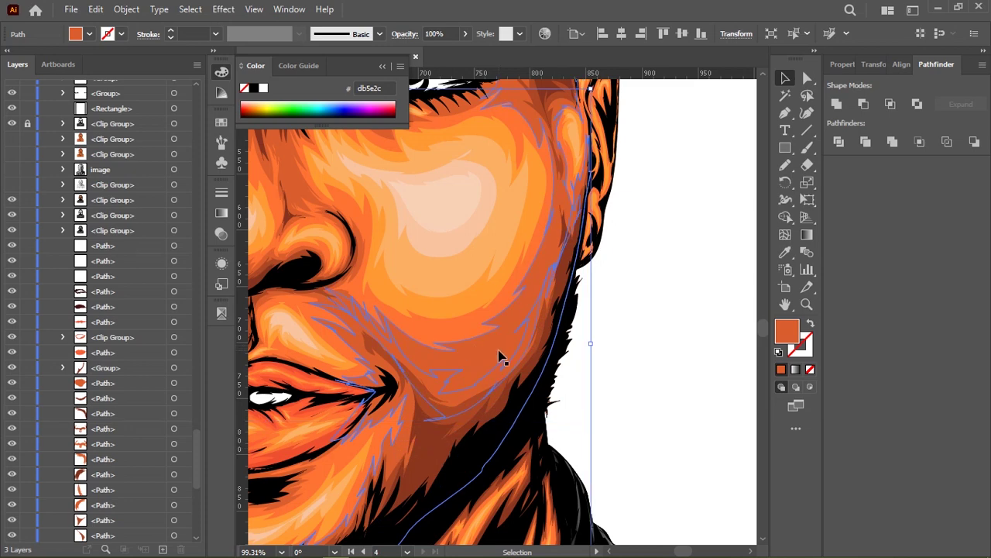
left_click(406, 454, "shift")
left_click(839, 106)
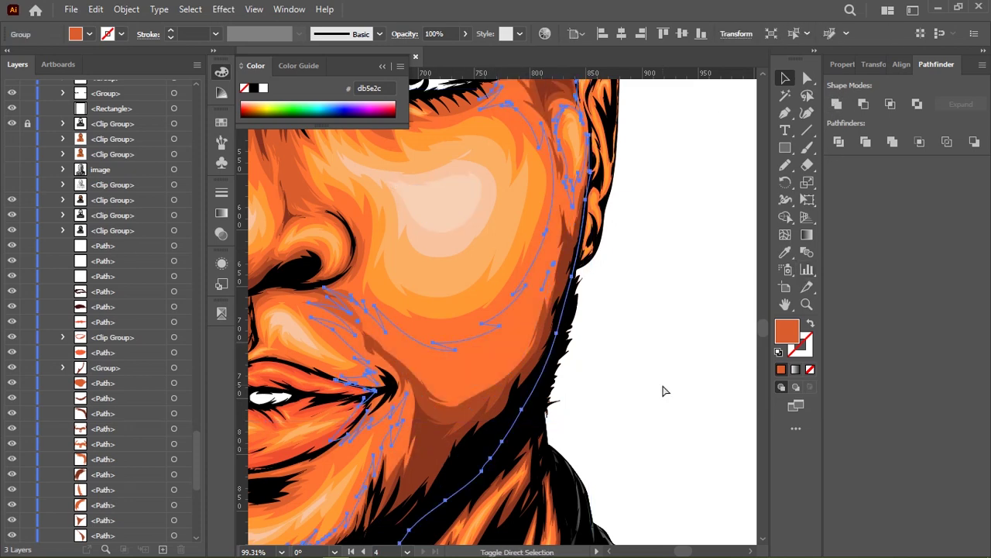
left_click(432, 331, "ctrl")
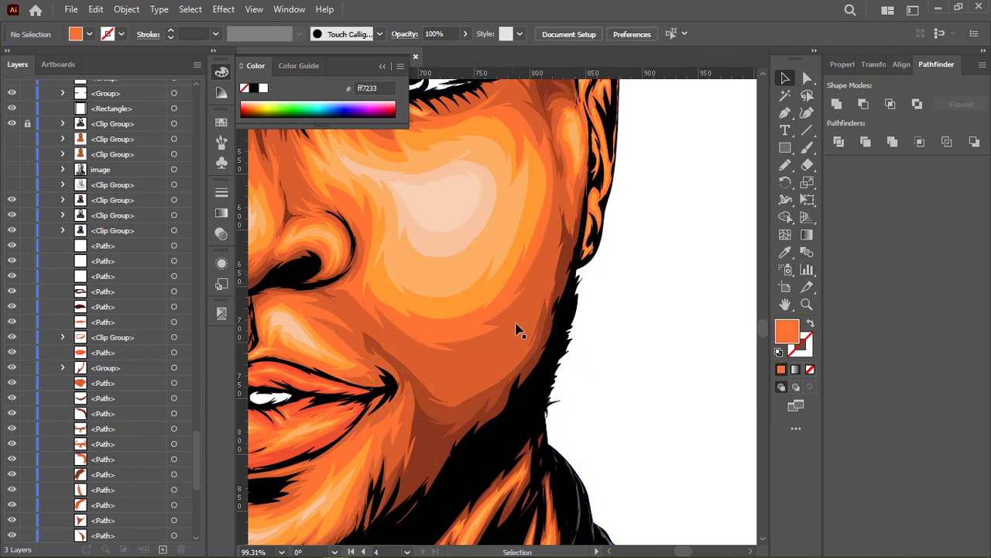
left_click(504, 347)
left_click(636, 391)
scroll(636, 391, "down", 3)
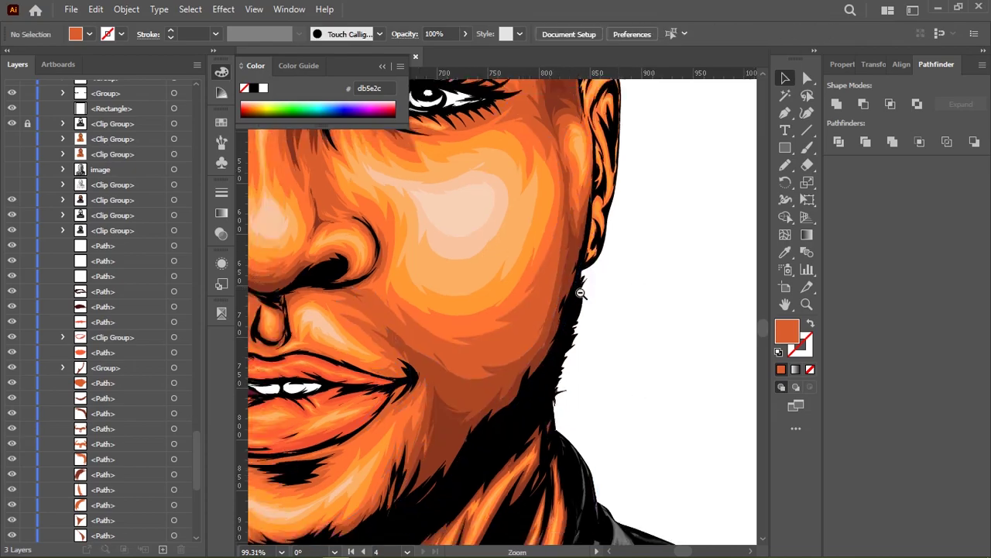
Pencil a shading stroke beside the nose
key("n")
scroll(609, 308, "down", 2)
scroll(478, 304, "up", 5)
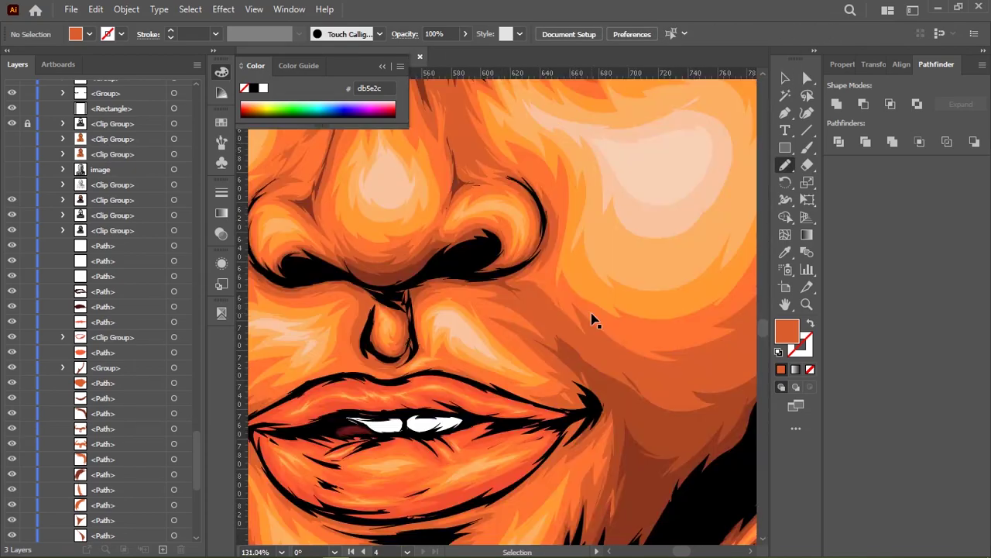
key("n")
scroll(546, 306, "up", 2)
left_click_drag(593, 316, 522, 259)
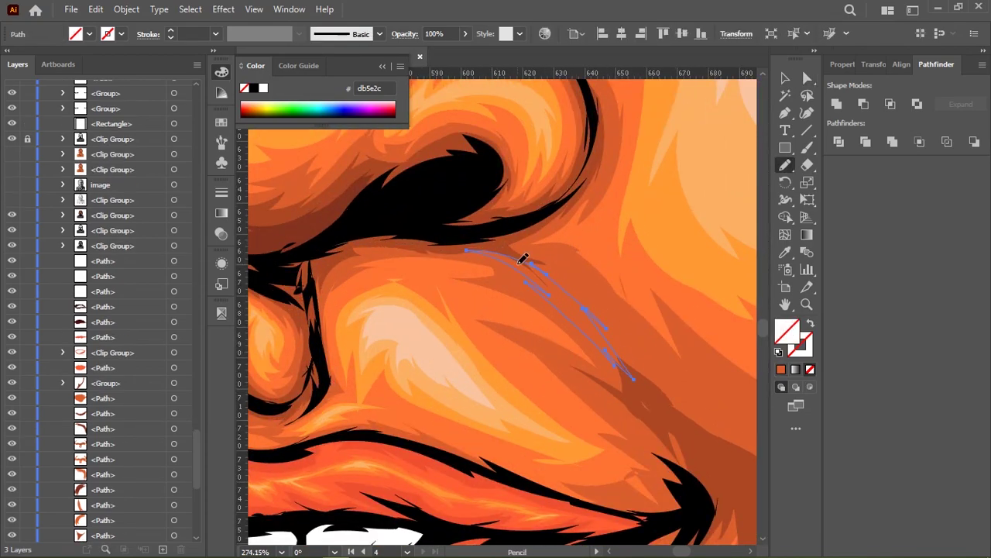
key("i")
scroll(447, 339, "down", 5)
left_click(447, 339, "ctrl")
Eyedrop dark brown 8c361f onto the jaw path and pencil a pale fcaf63 ear highlight
key("n")
scroll(472, 310, "up", 2)
scroll(434, 232, "up", 2)
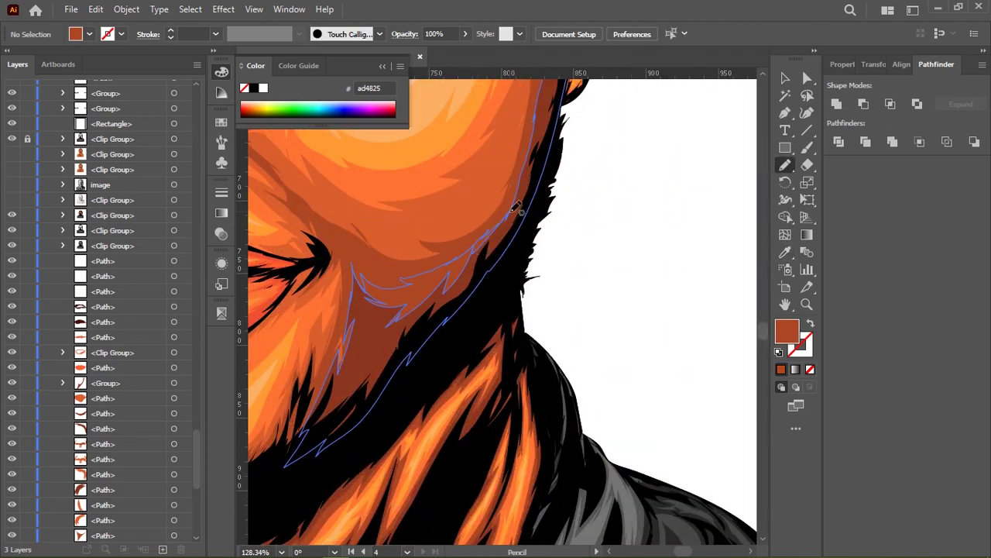
key("i")
left_click(365, 353)
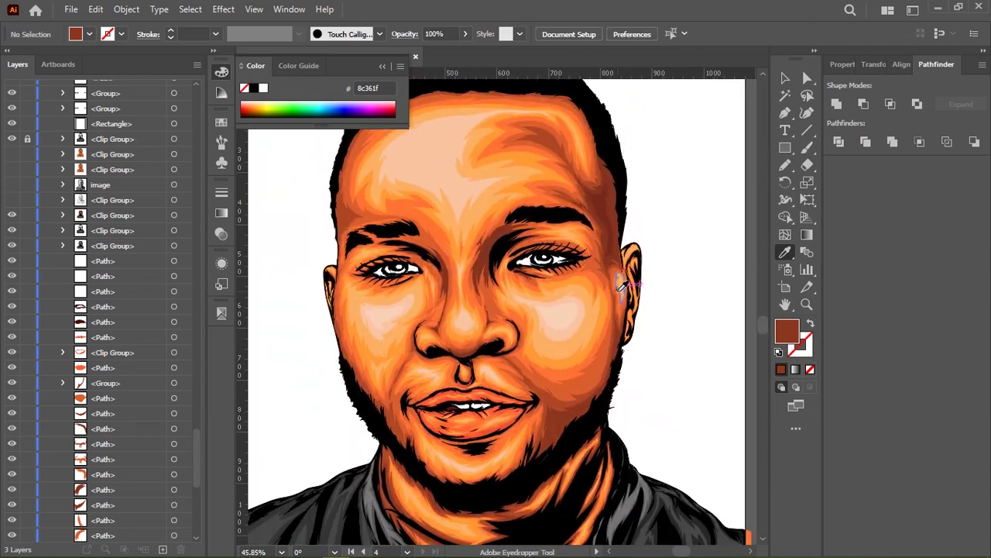
scroll(692, 266, "up", 2)
scroll(547, 240, "up", 6)
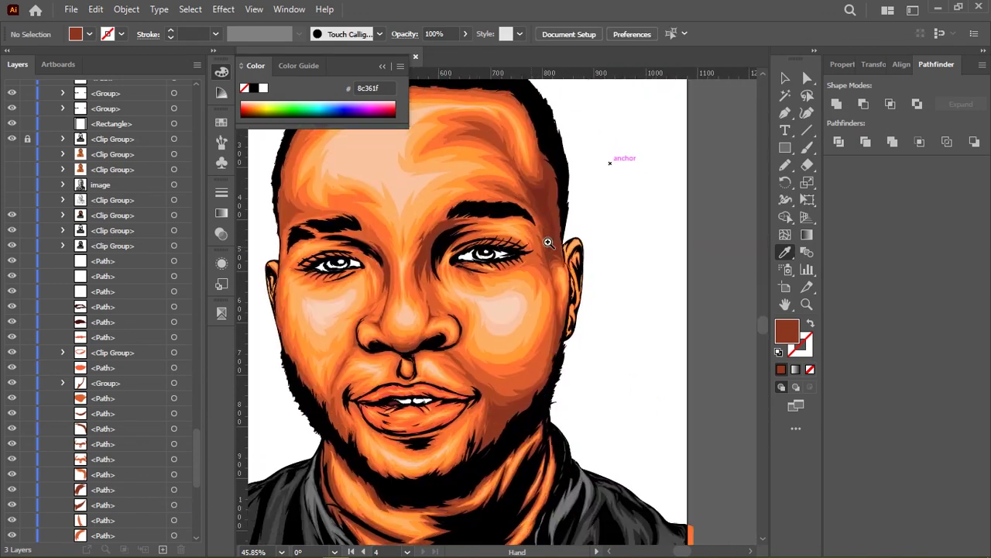
key("n")
left_click_drag(552, 362, 523, 252)
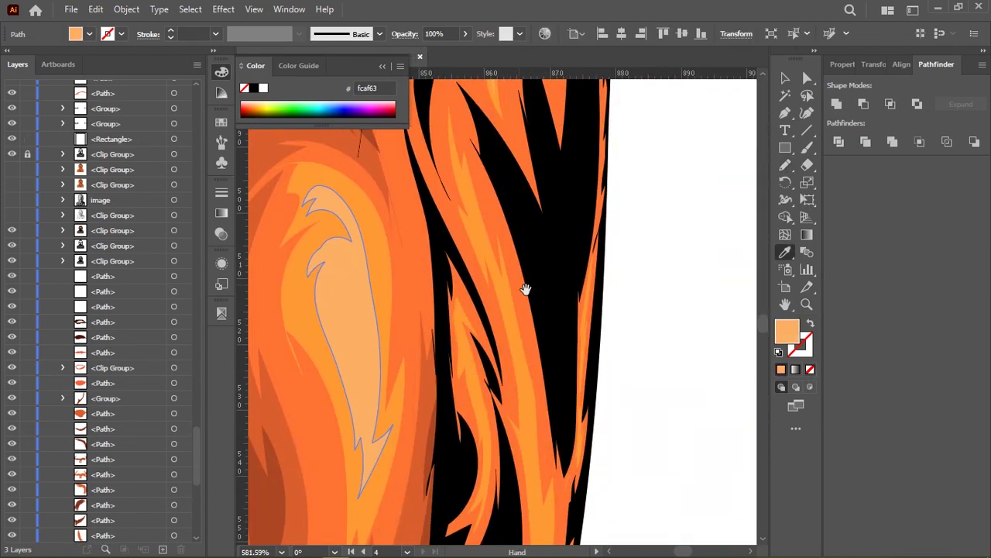
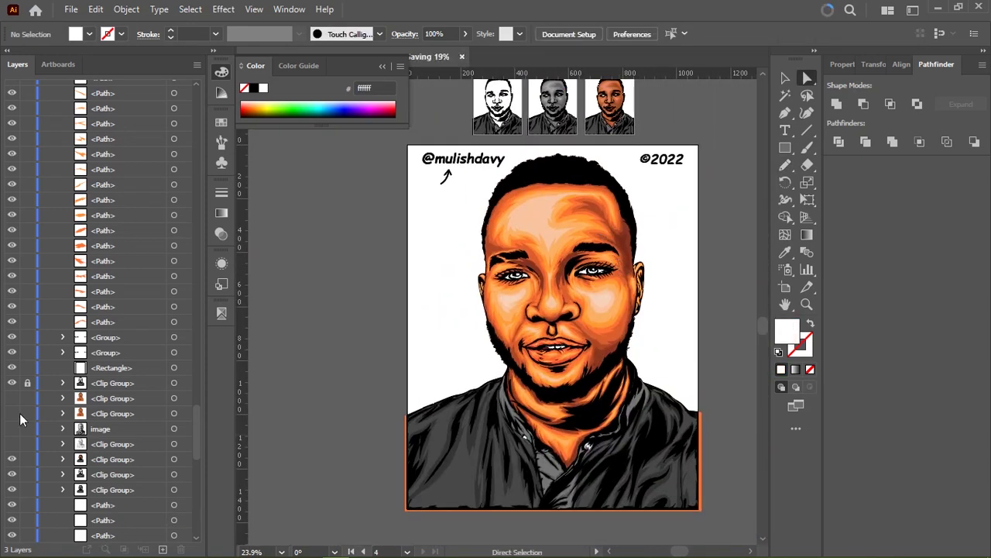
Toggle the portrait's black linework on and off to compare, leaving it visible
left_click(11, 383)
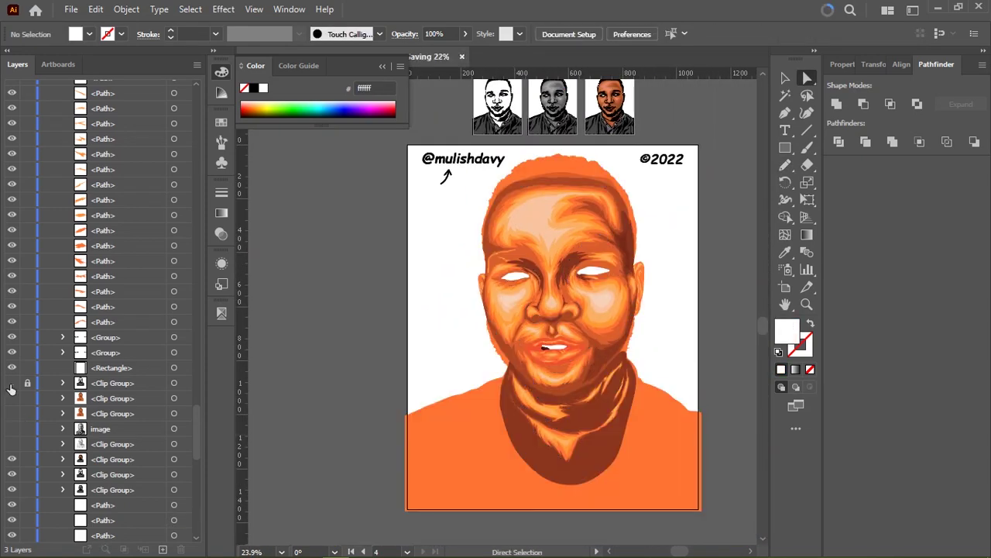
left_click(11, 383)
left_click(12, 383)
left_click(12, 384)
left_click(12, 384)
left_click(11, 383)
left_click(12, 383)
left_click(12, 383)
left_click(11, 382)
left_click(12, 383)
left_click(12, 382)
left_click(12, 383)
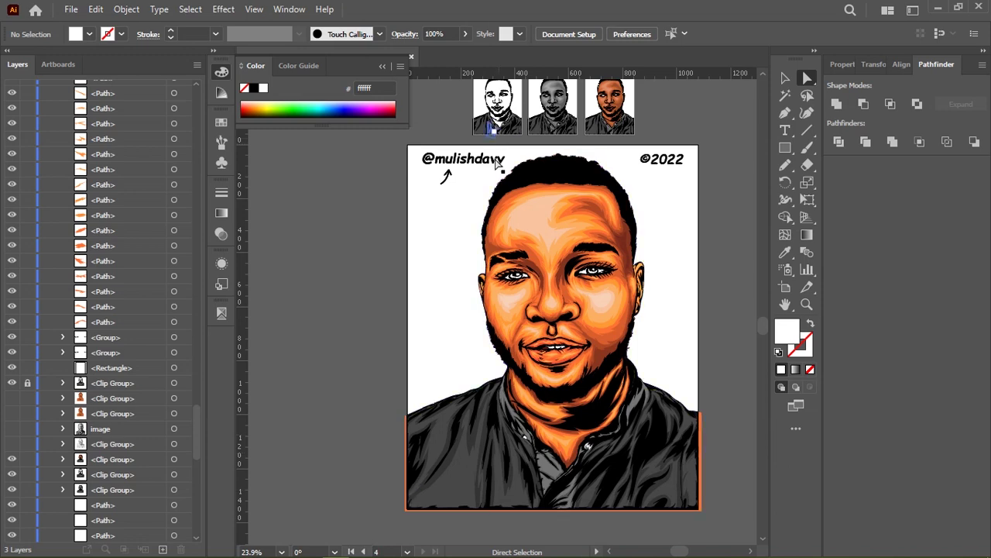
Select the handle and ©2022 text group and try orange and peach skin tones on it
key("v")
left_click(458, 159)
key("i")
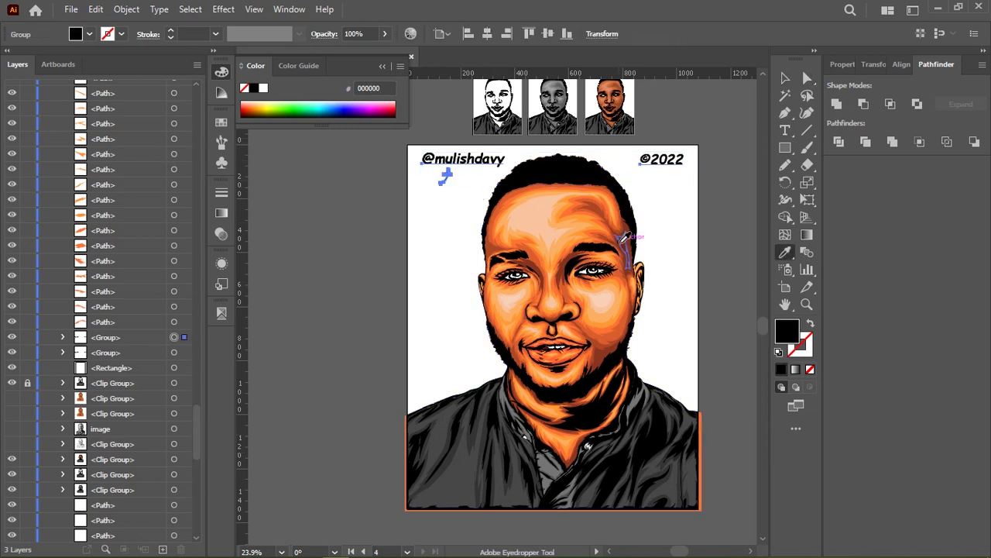
left_click(626, 236)
left_click(616, 326)
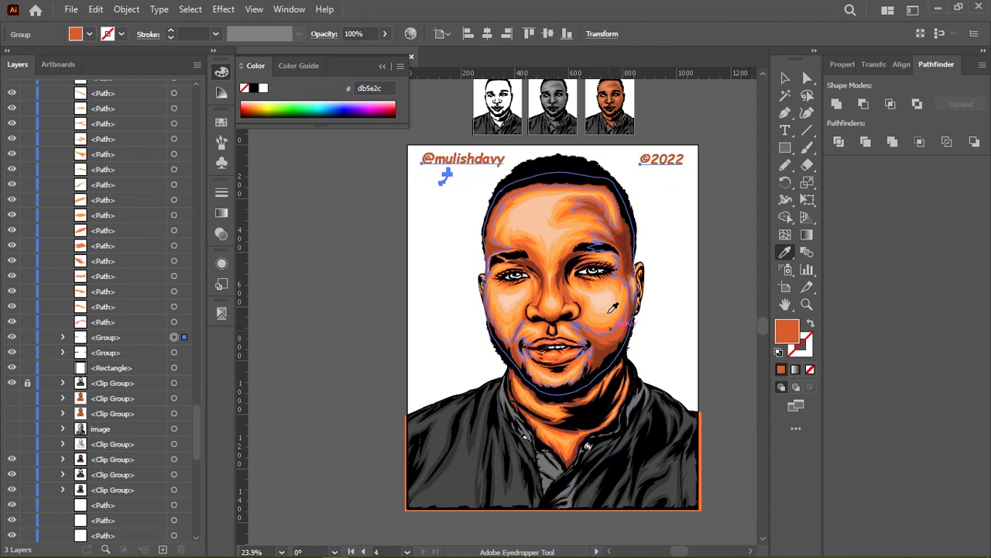
left_click(598, 306)
Show the grey background rectangle behind the portrait, then clear the selection
key("m")
scroll(194, 480, "down", 5)
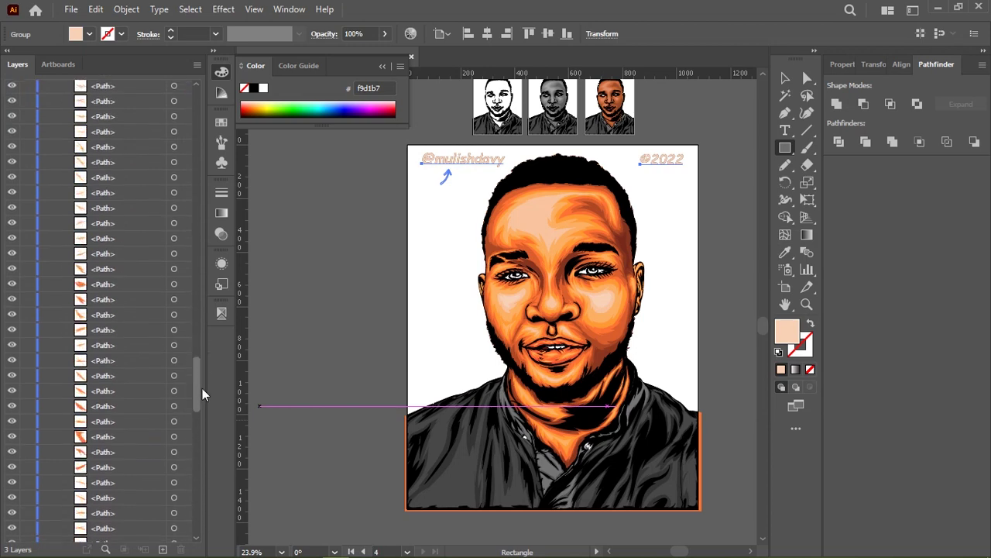
left_click_drag(194, 480, 196, 298)
left_click(12, 460)
left_click(785, 77)
key("v")
left_click(728, 231)
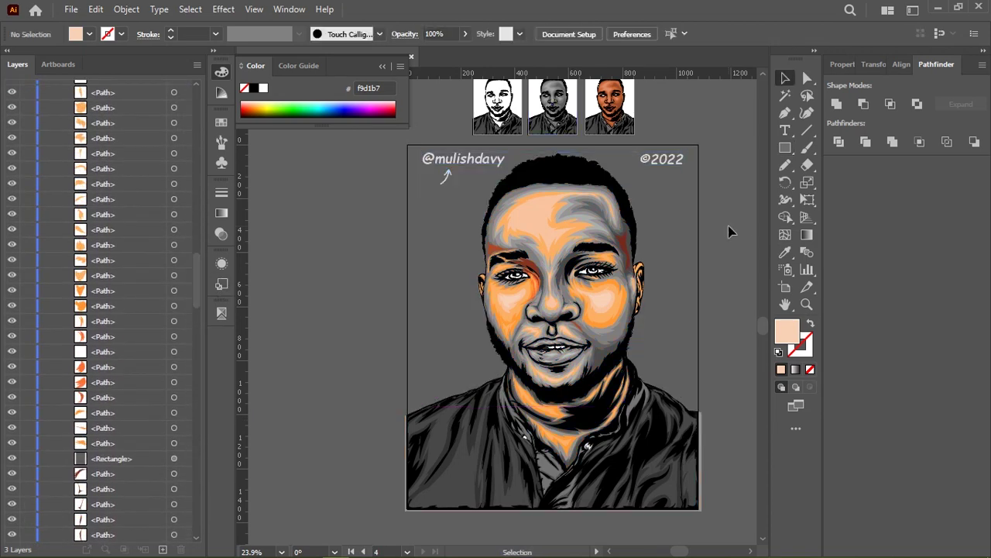
Select the grey background rectangle and hide it again in the Layers panel
left_click(174, 459)
key("ctrl+shift+bracketright")
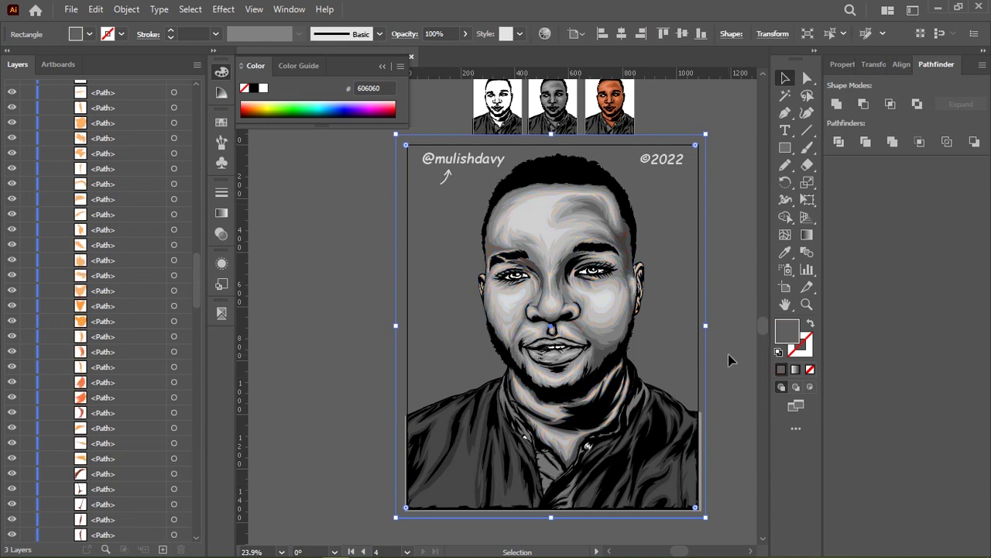
left_click(730, 360)
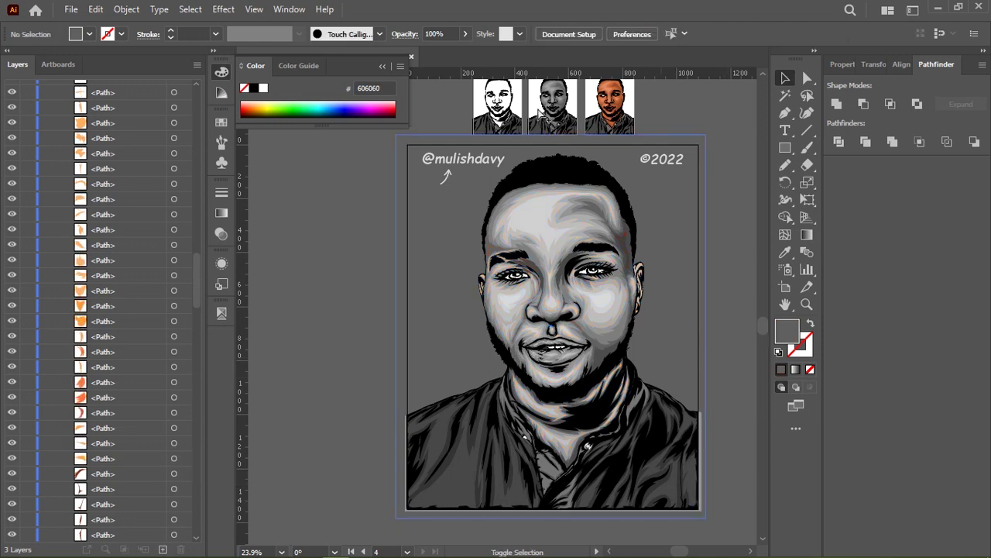
left_click(454, 349)
left_click(104, 549)
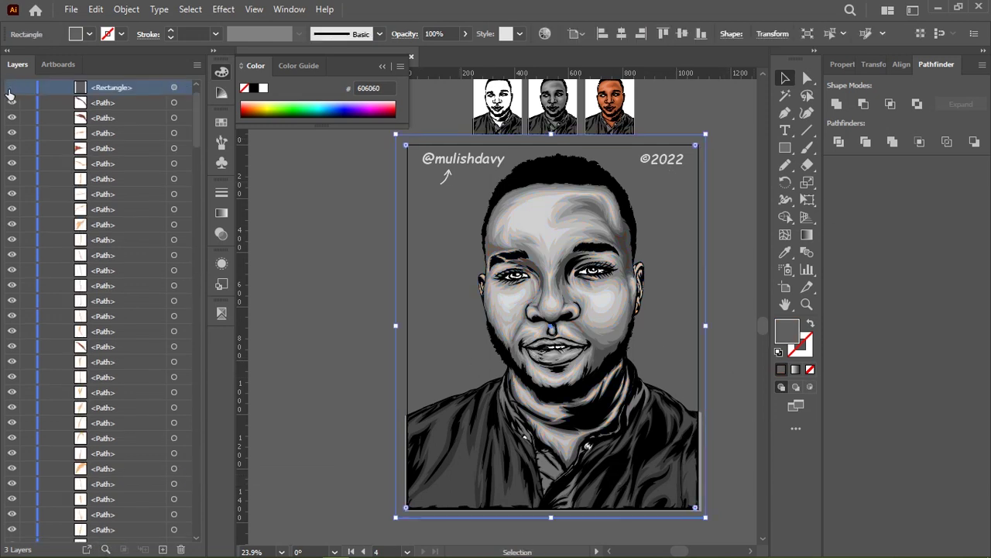
left_click(12, 86)
Colour the handle and ©2022 text dark grey #474747 using the Eyedropper
left_click(447, 167)
key("i")
left_click(443, 178)
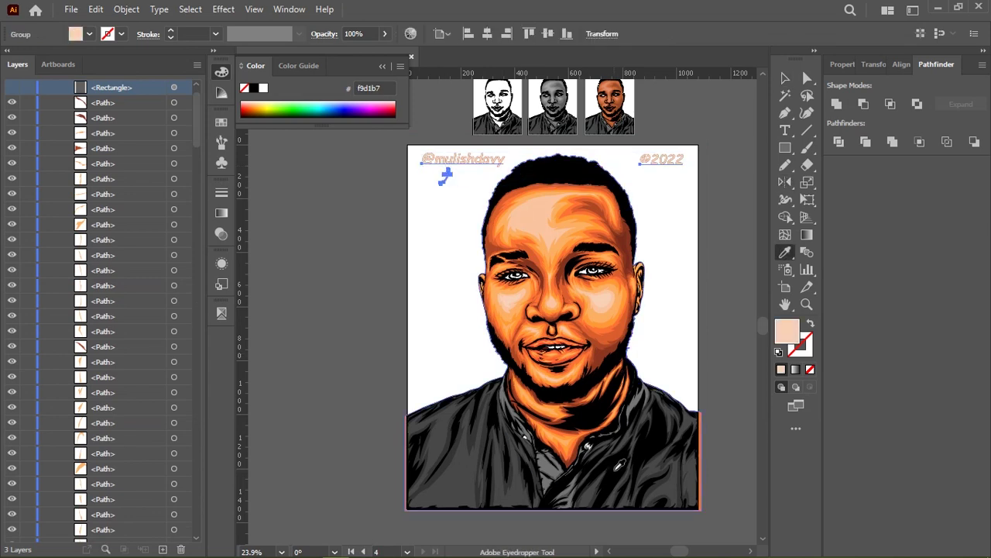
Export the poster via Save for Web, saving the image with file name '1'
key("ctrl+alt+shift+s")
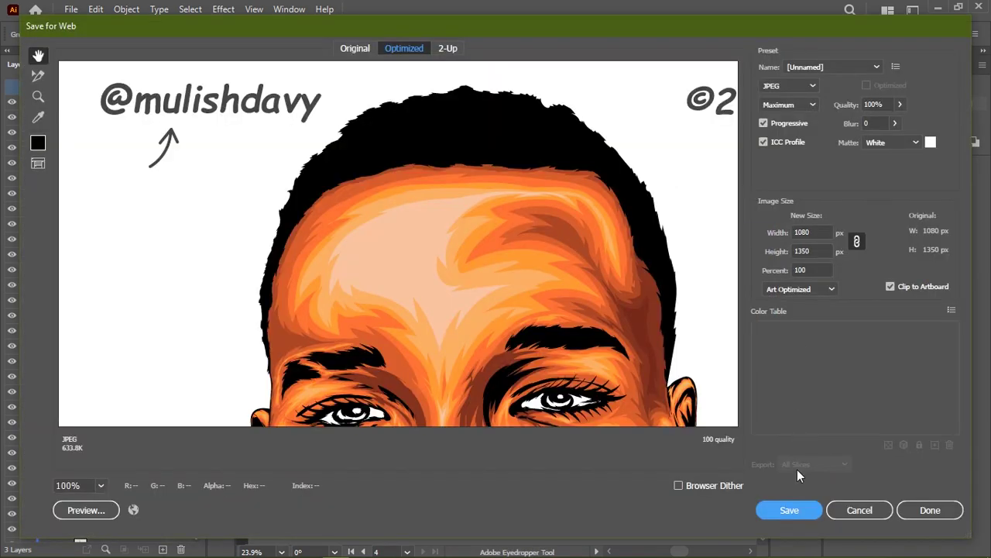
left_click(789, 510)
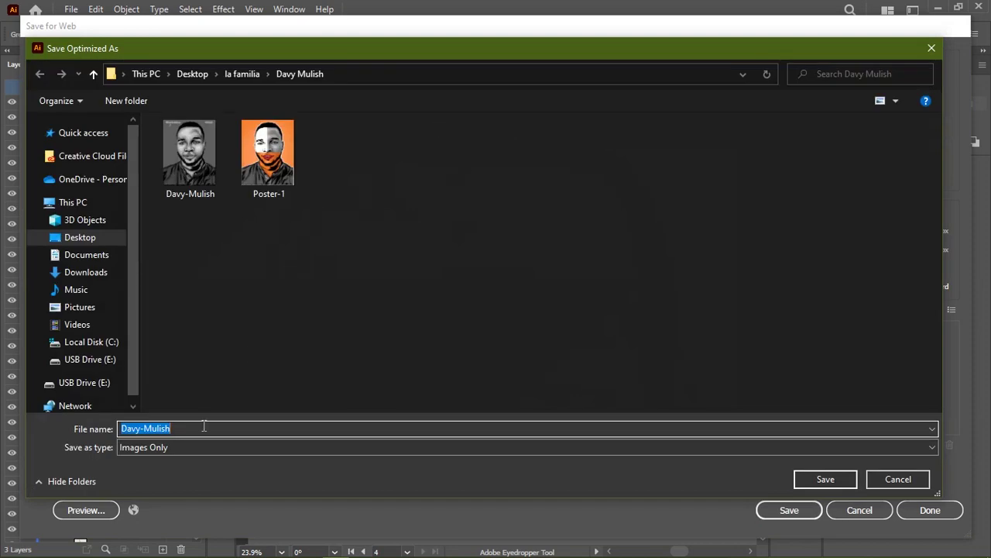
left_click(204, 425)
type("1")
key("Return")
Select the background rectangle and move it lower in the stacking order
key("v")
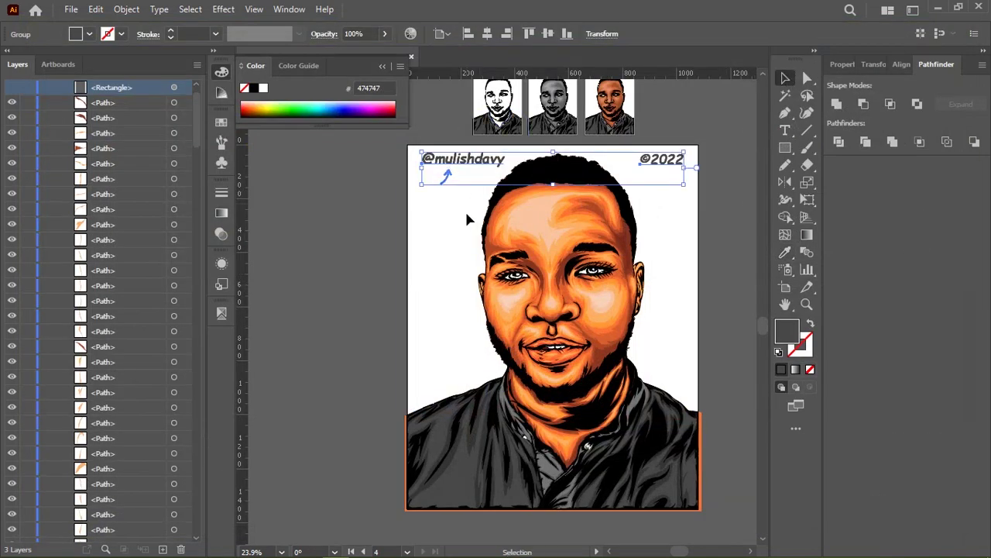
left_click(357, 207)
key("ctrl+a")
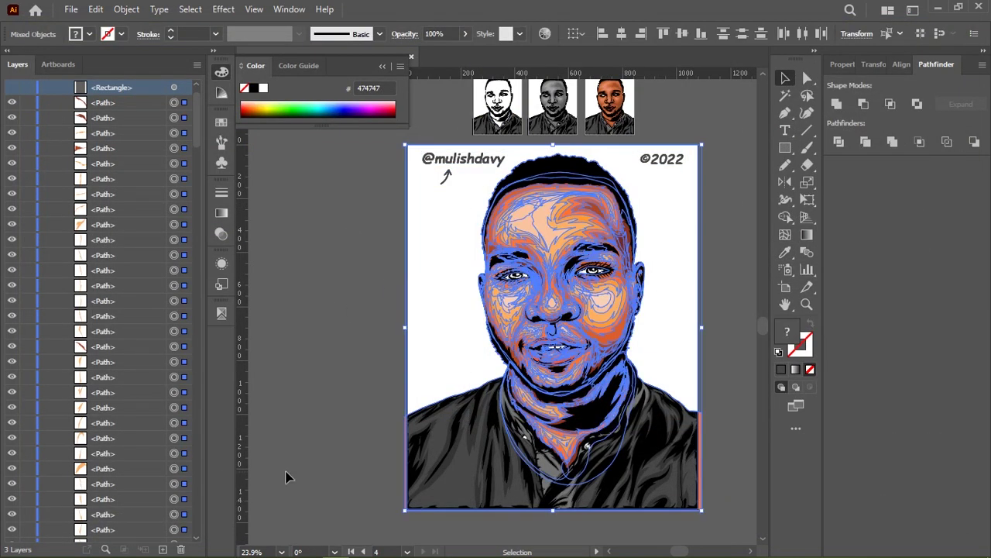
left_click_drag(197, 120, 197, 459)
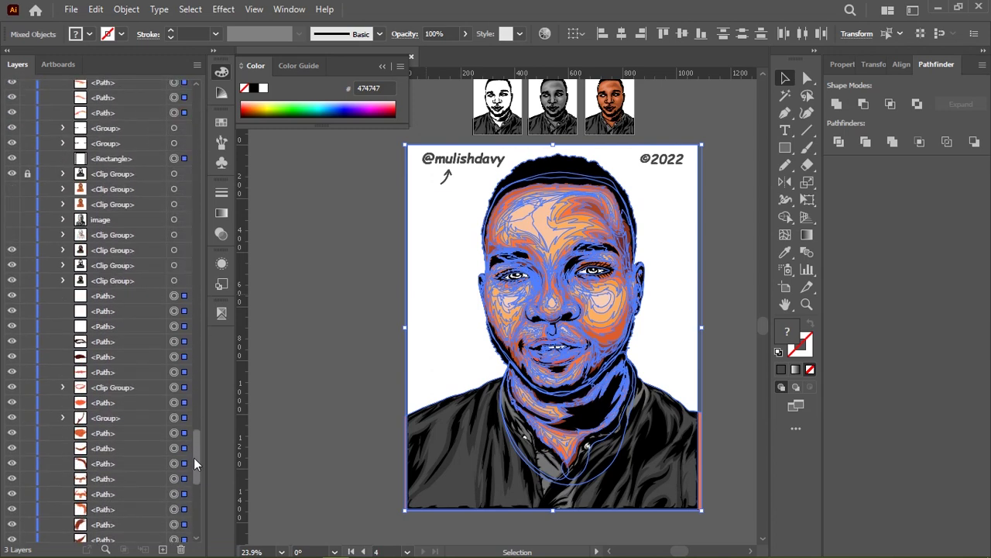
left_click(175, 158)
left_click_drag(175, 158, 70, 236)
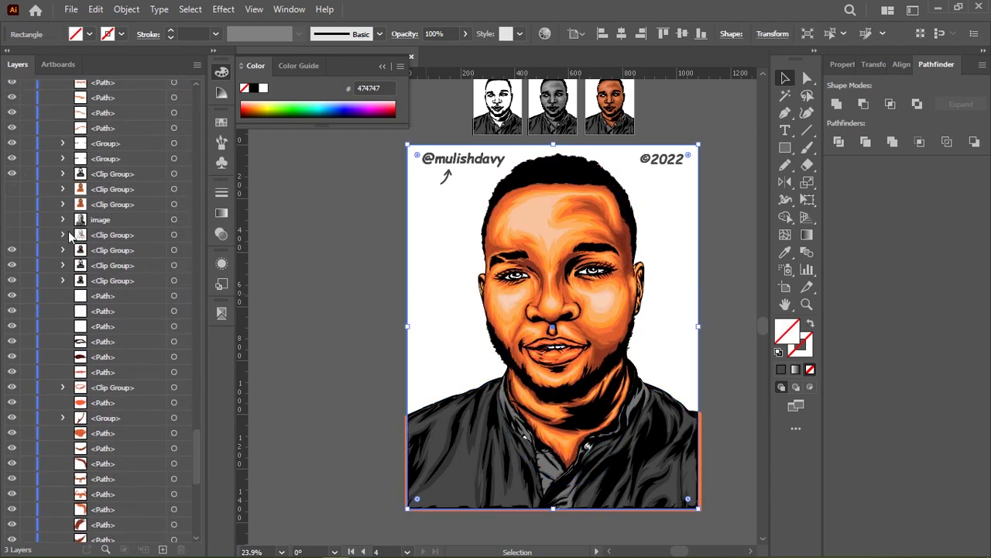
left_click_drag(387, 529, 690, 463)
Hide the top white backdrop rectangle so the portrait shows in greyscale
left_click(736, 146)
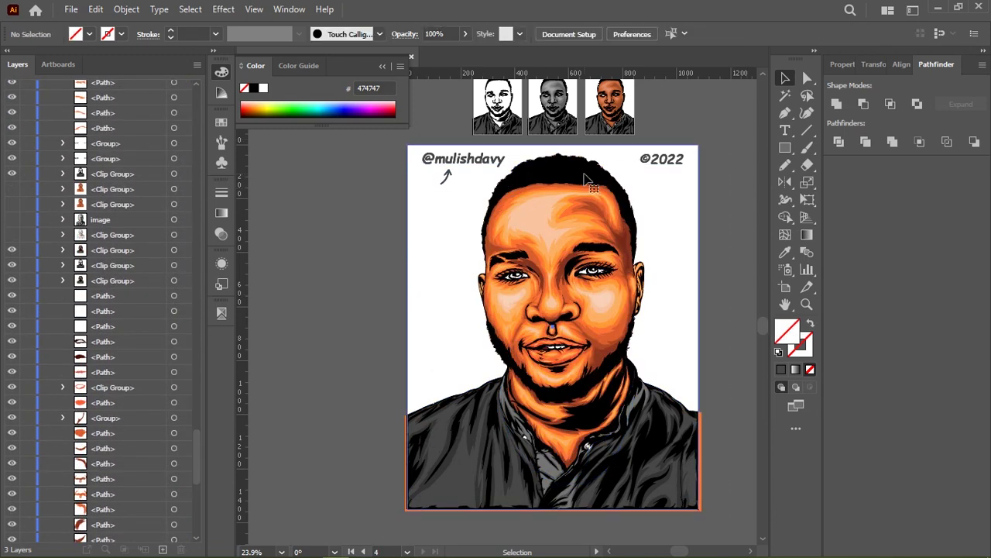
left_click(593, 189)
left_click(391, 172)
key("ctrl+a")
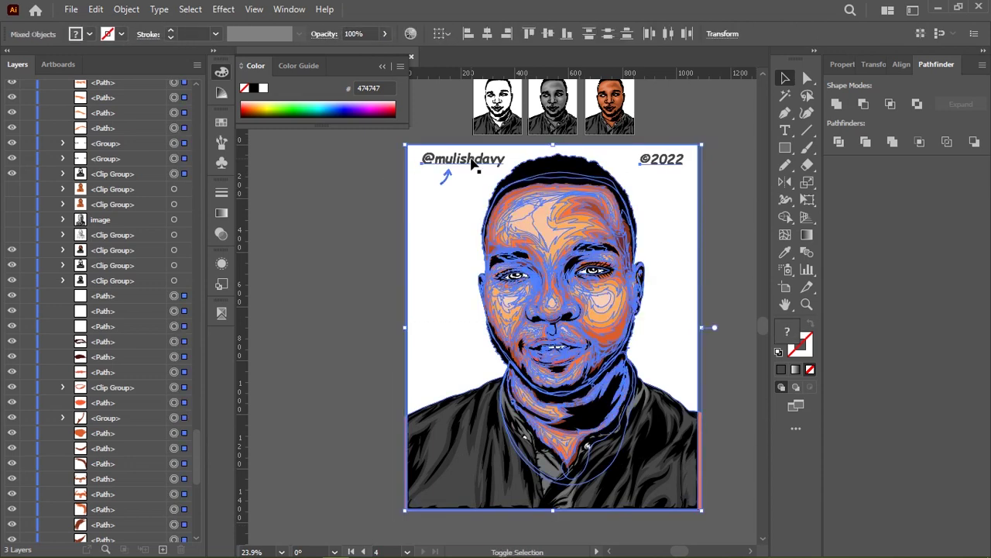
left_click(267, 383)
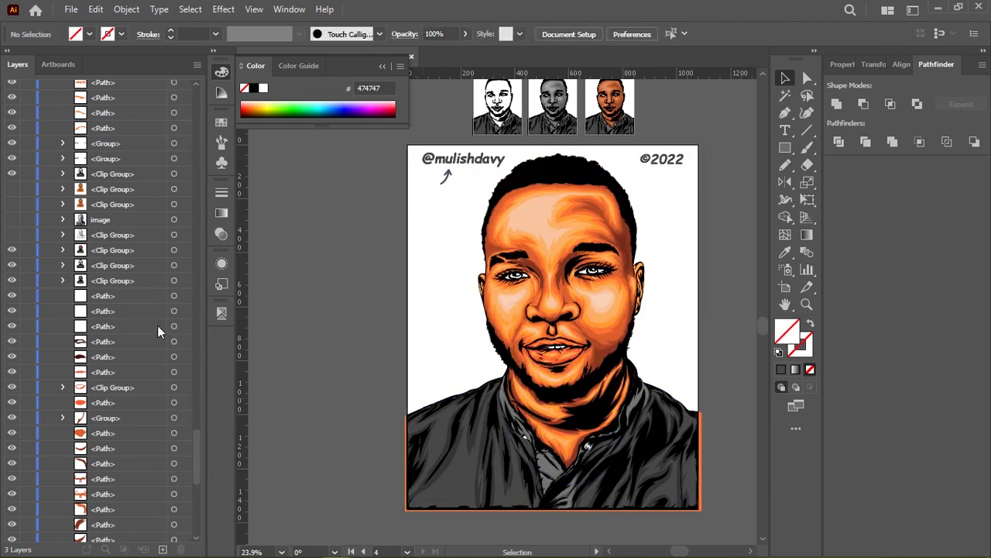
scroll(157, 325, "up", 1)
left_click(409, 323)
left_click(106, 549)
left_click(401, 317)
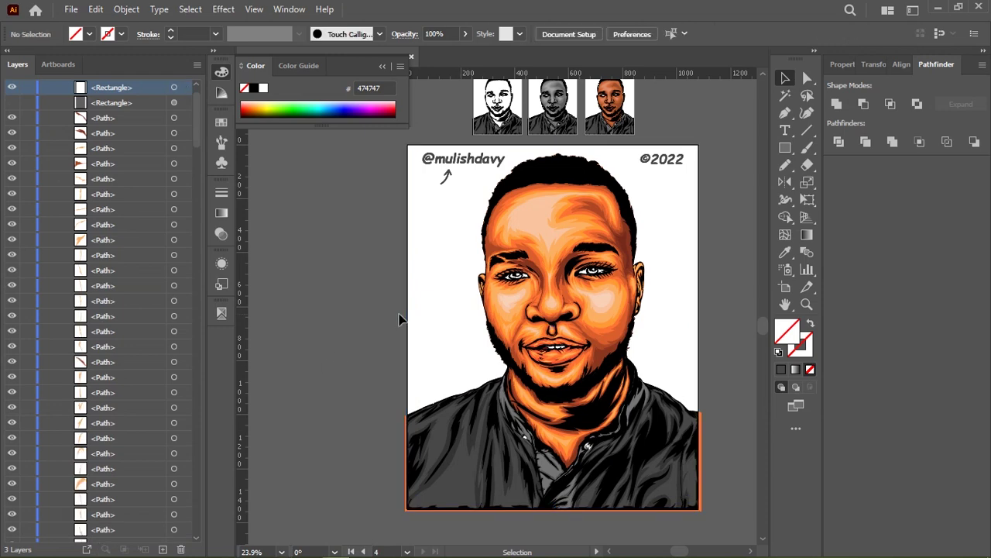
left_click(12, 102)
Lock the second background rectangle with Ctrl+Alt+Shift+2
scroll(715, 531, "right", 1)
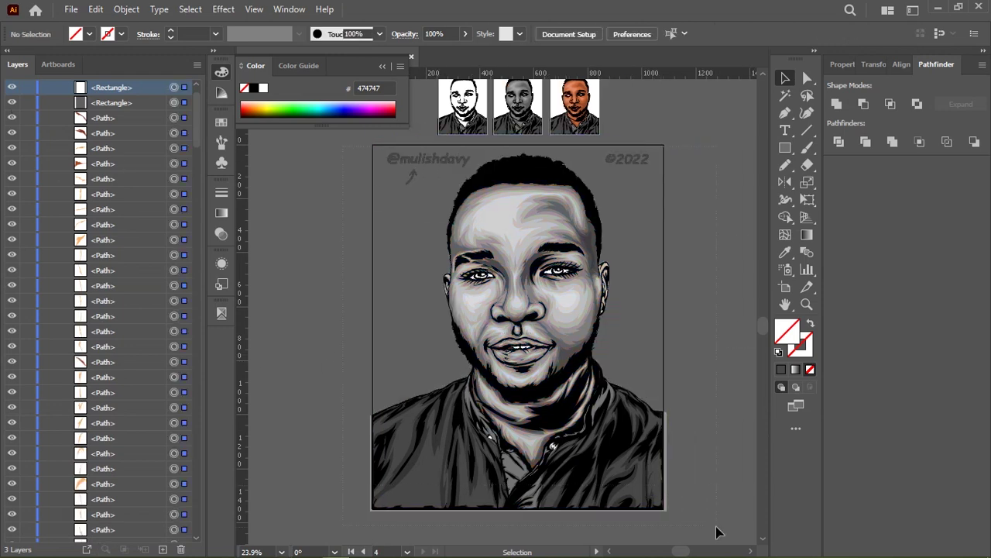
left_click_drag(715, 532, 442, 166)
left_click(425, 168, "shift")
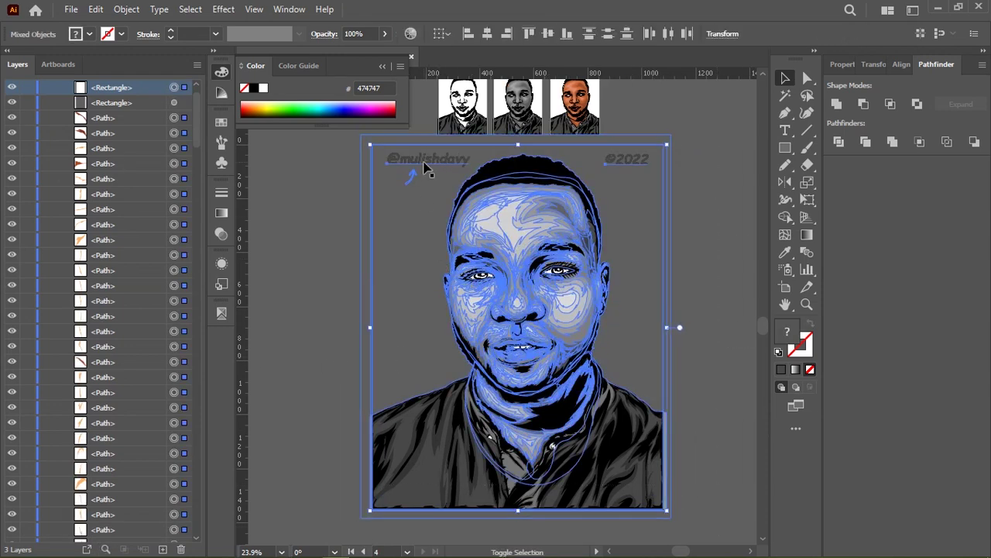
key("ctrl+alt+shift+2")
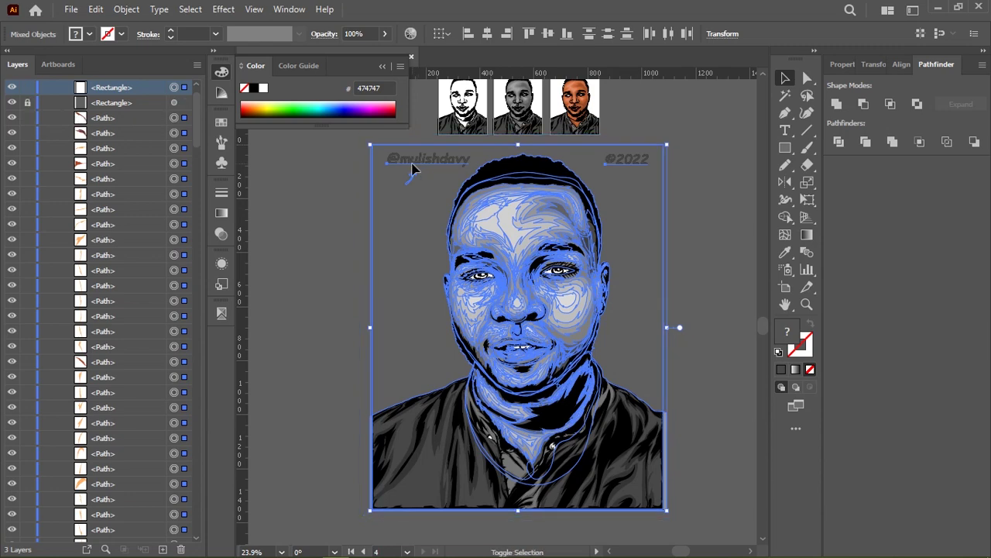
Lock and hide the handle and ©2022 text group
left_click(412, 183)
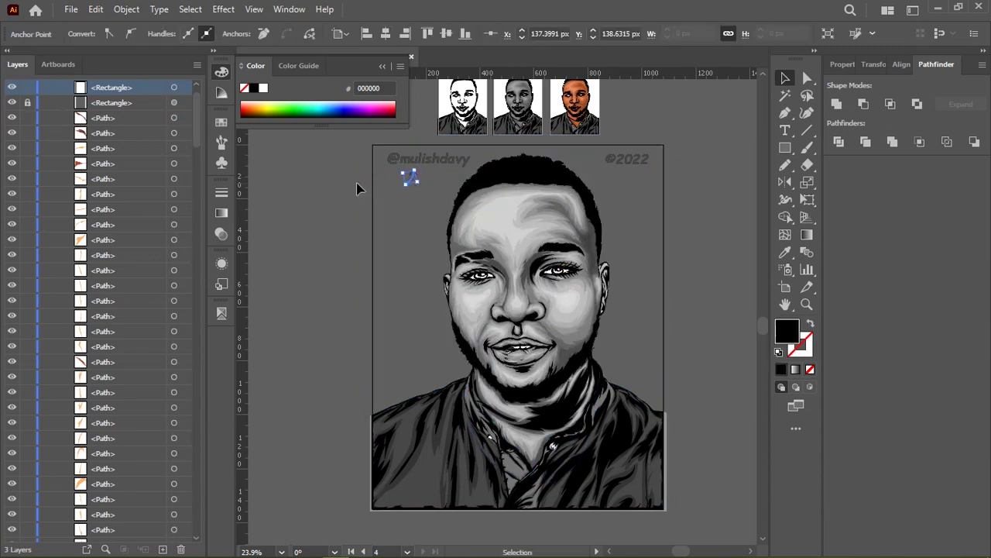
left_click(359, 188)
left_click_drag(445, 172, 692, 527)
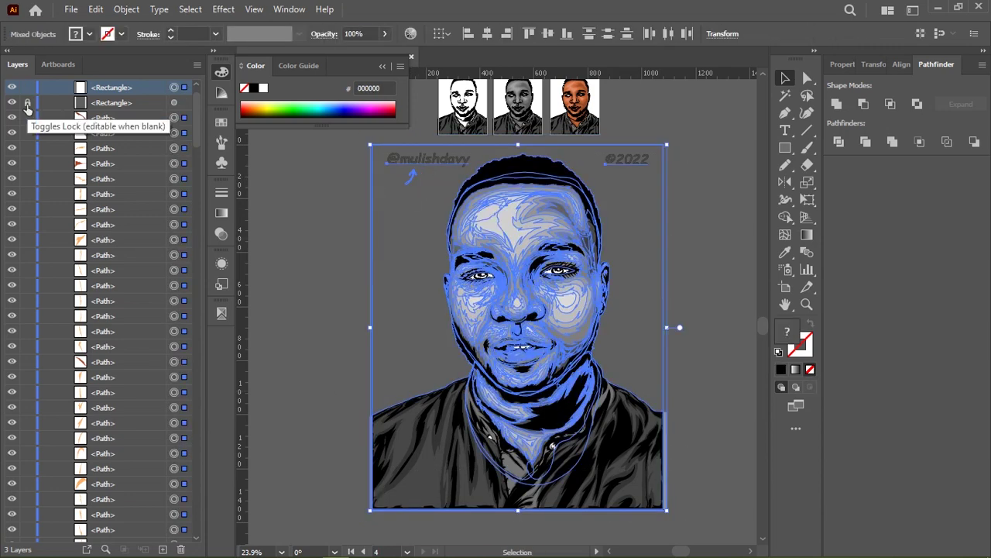
left_click(417, 170)
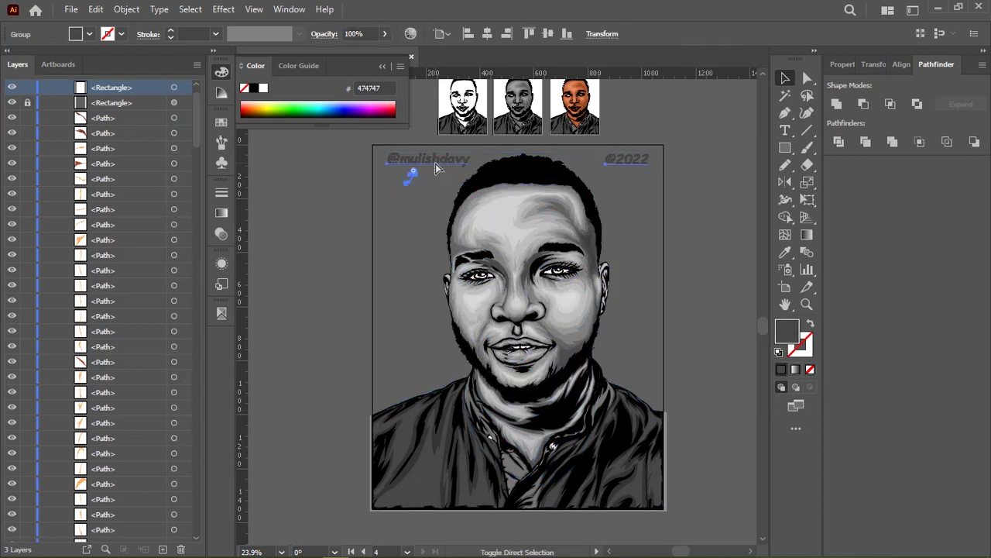
left_click(405, 163)
key("ctrl+2")
key("ctrl+alt+2")
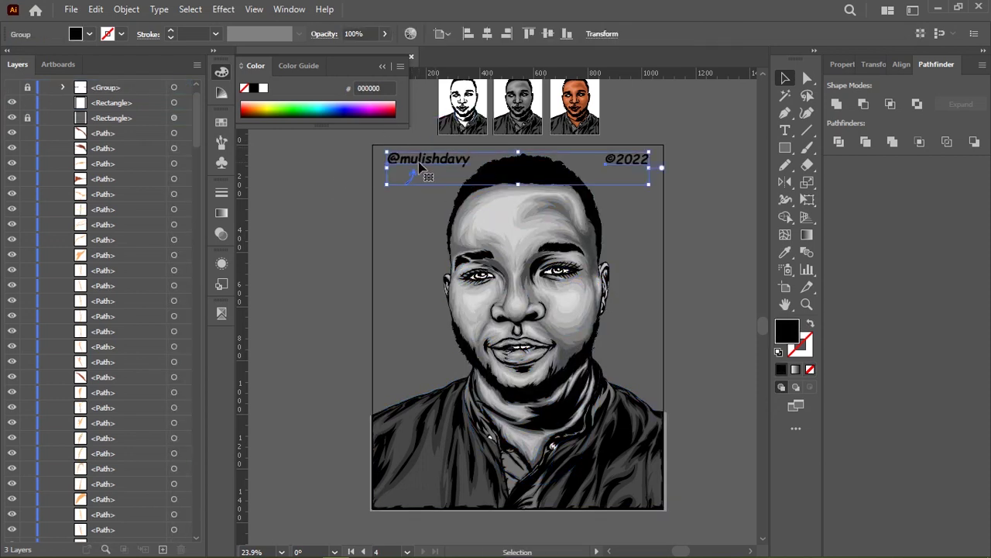
key("ctrl+3")
Locate the portrait's clip group in Layers and make the text group visible again
left_click(531, 186)
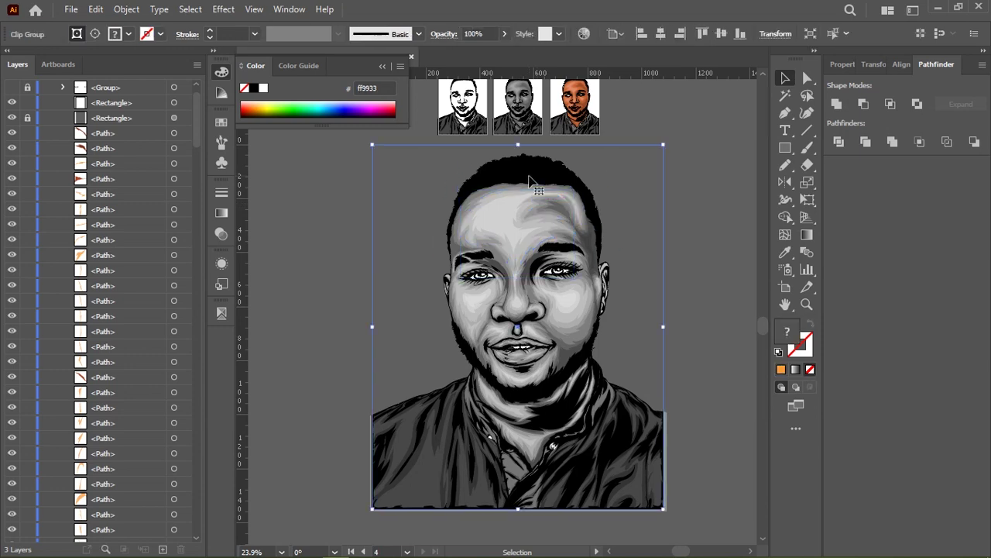
left_click(103, 550)
left_click(63, 519)
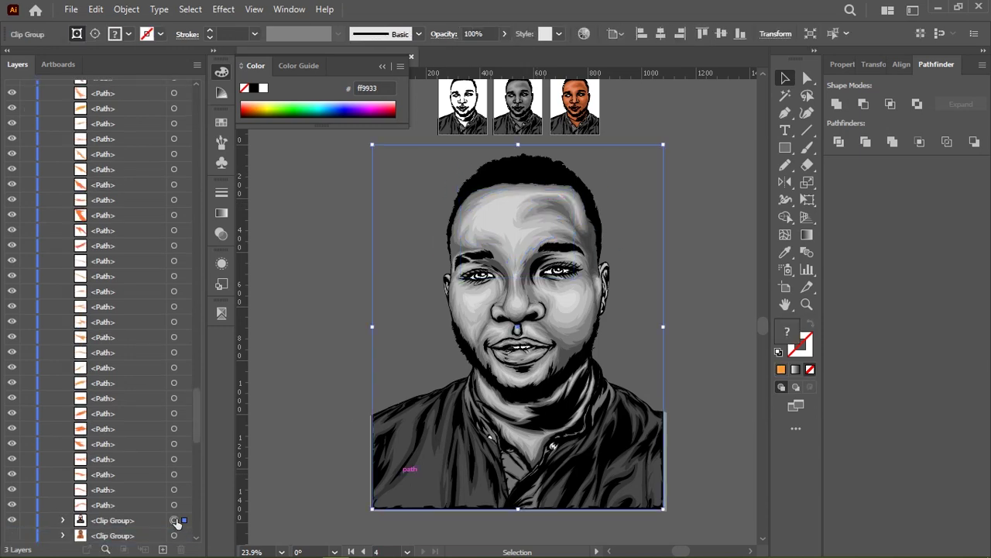
left_click(335, 267)
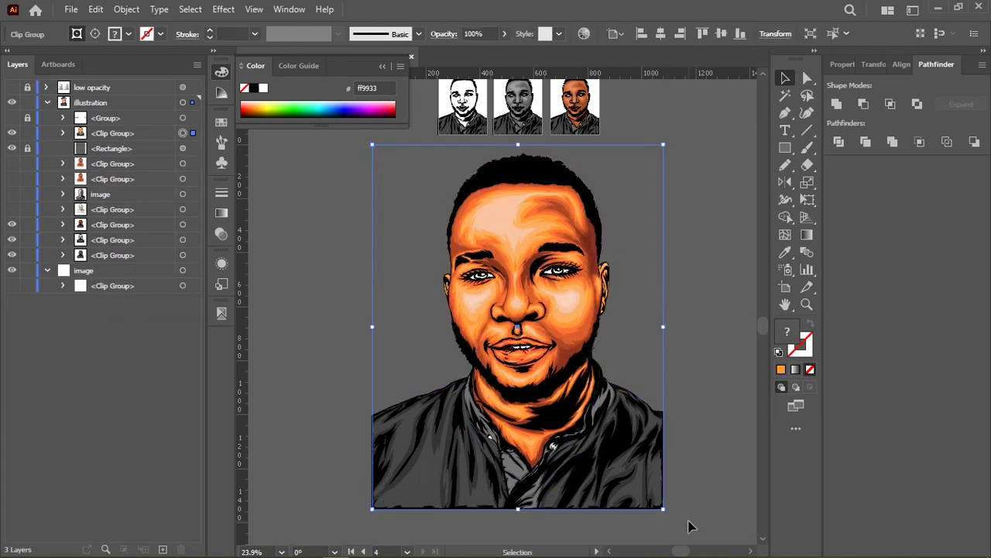
left_click(11, 117)
Move the background rectangle into the top clip group and lock it so colour shows on white
left_click(62, 133)
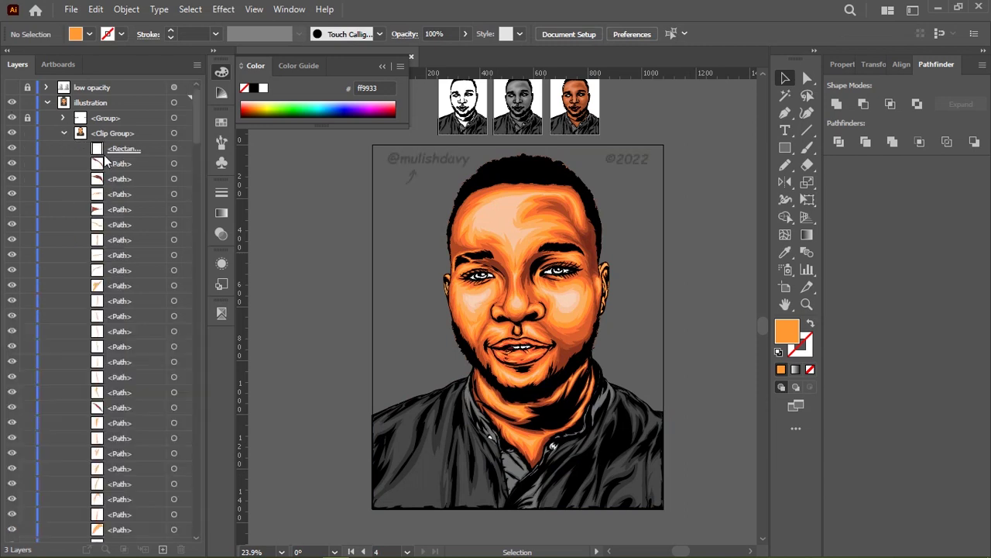
left_click(62, 133)
left_click(27, 148)
left_click(182, 148)
left_click_drag(180, 150, 108, 134)
left_click(64, 133)
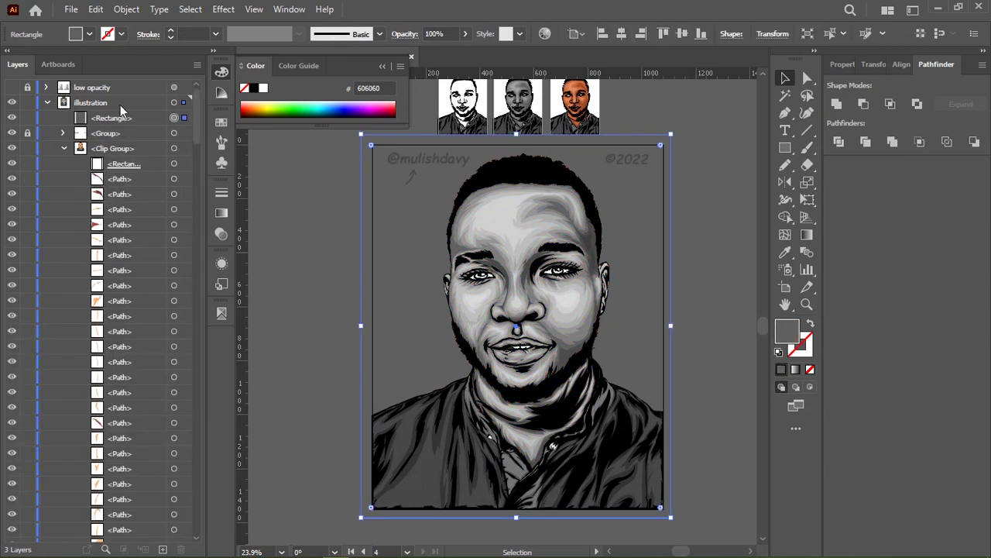
left_click(24, 164)
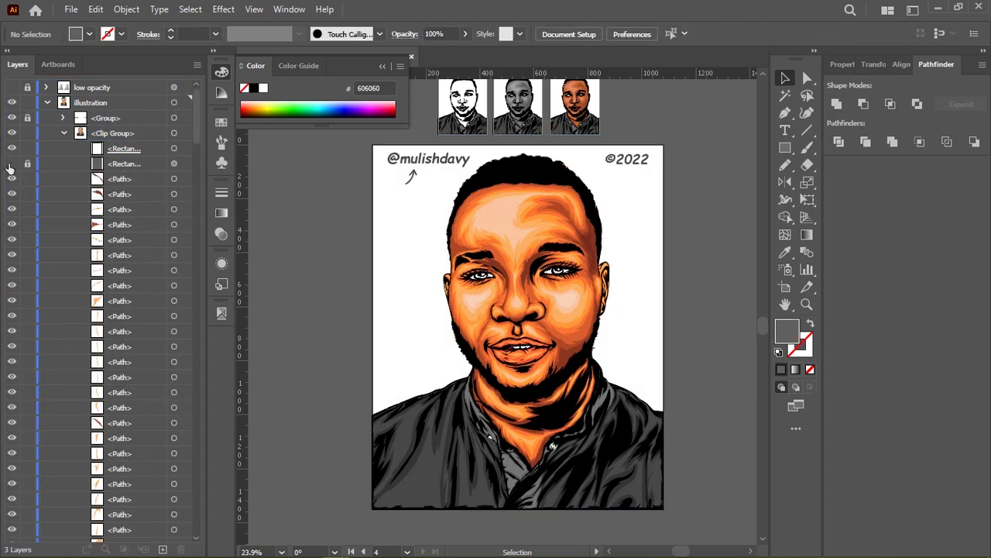